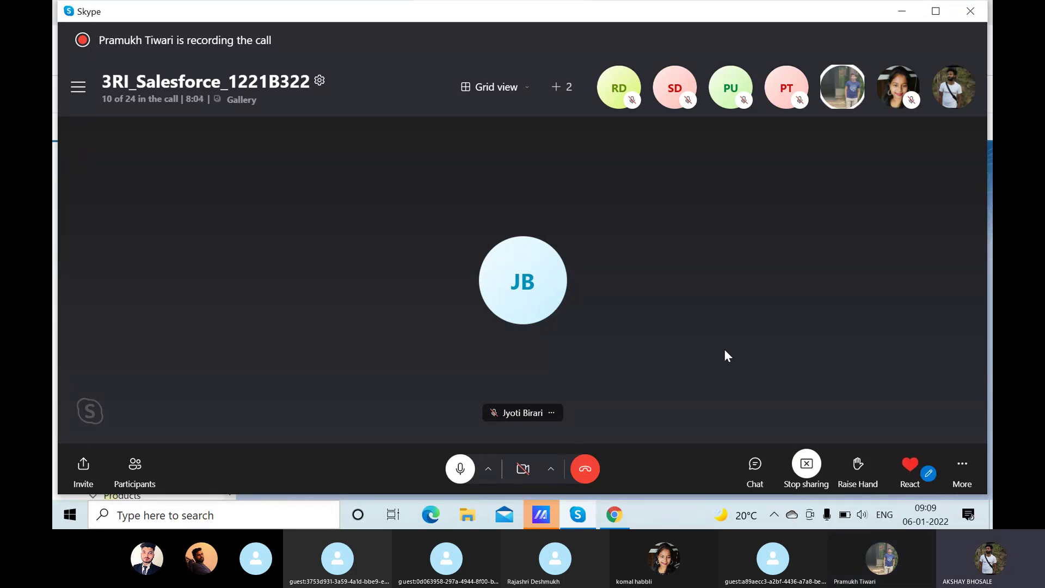
Mute the microphone and stop sharing the screen in the Skype group call.
click(456, 465)
click(813, 473)
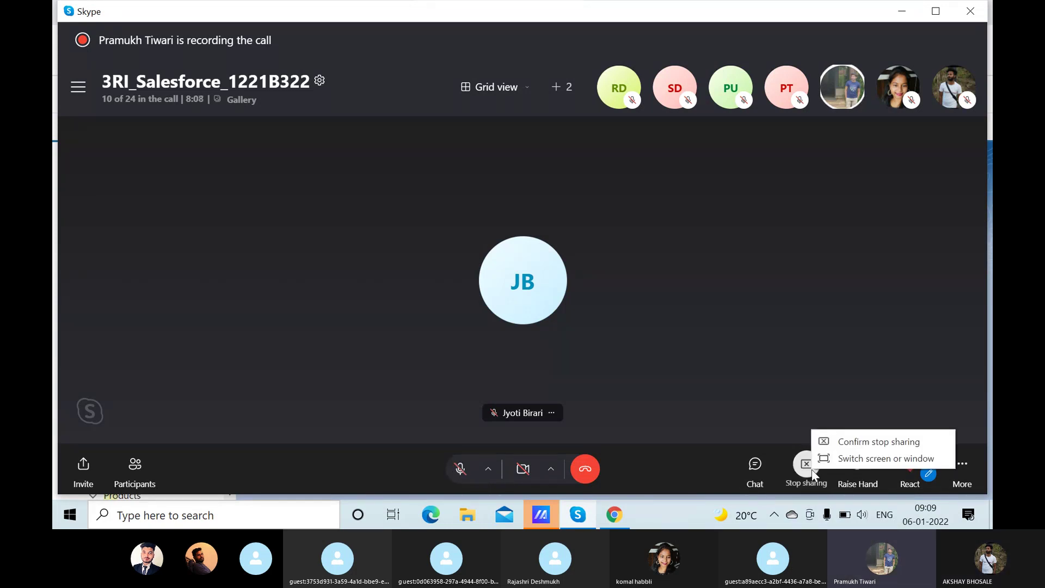
click(855, 441)
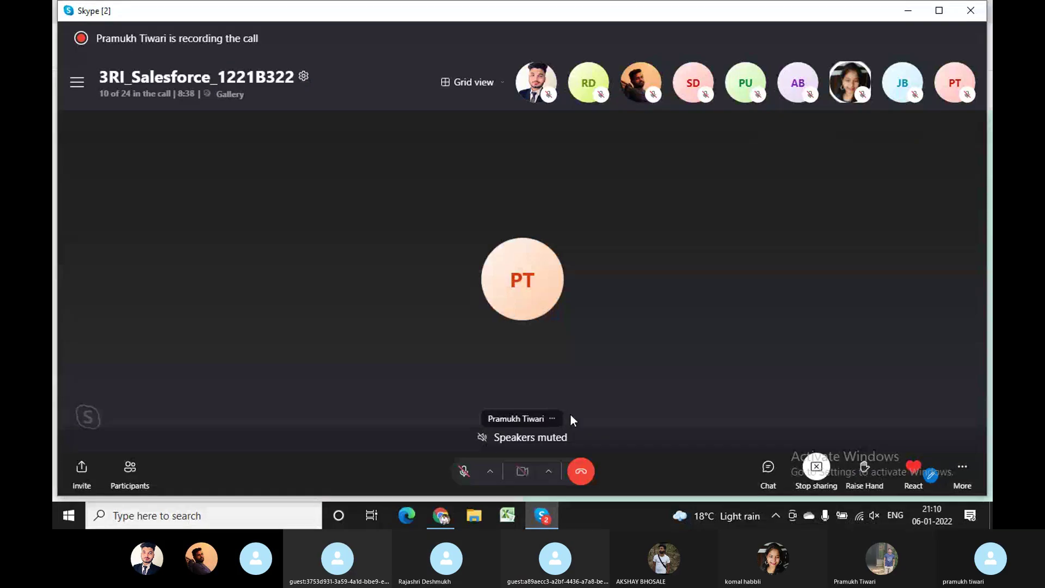
In Chrome, log in as the first saved Salesforce user and postpone mobile phone registration.
click(440, 516)
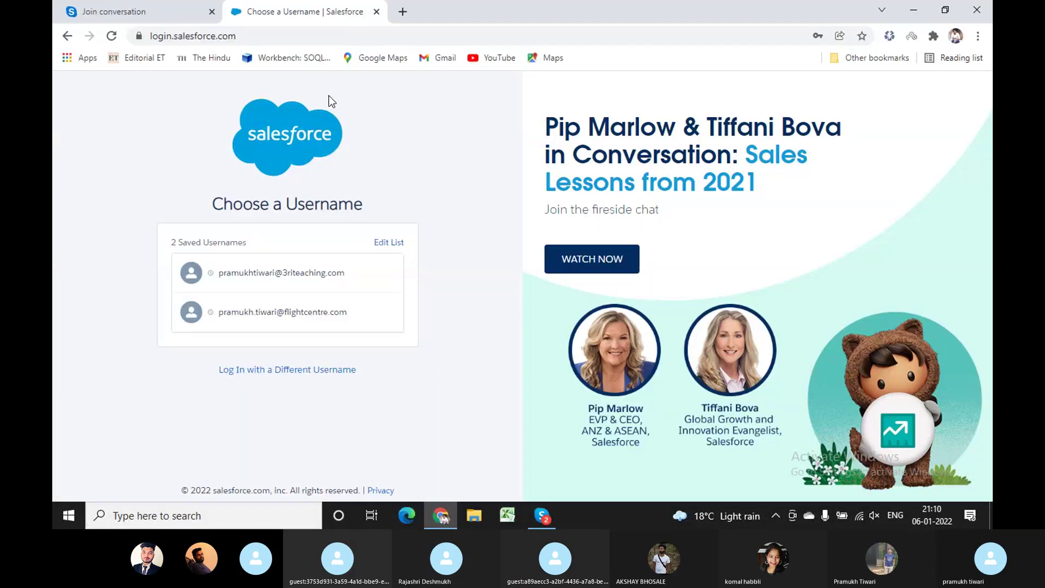
click(329, 279)
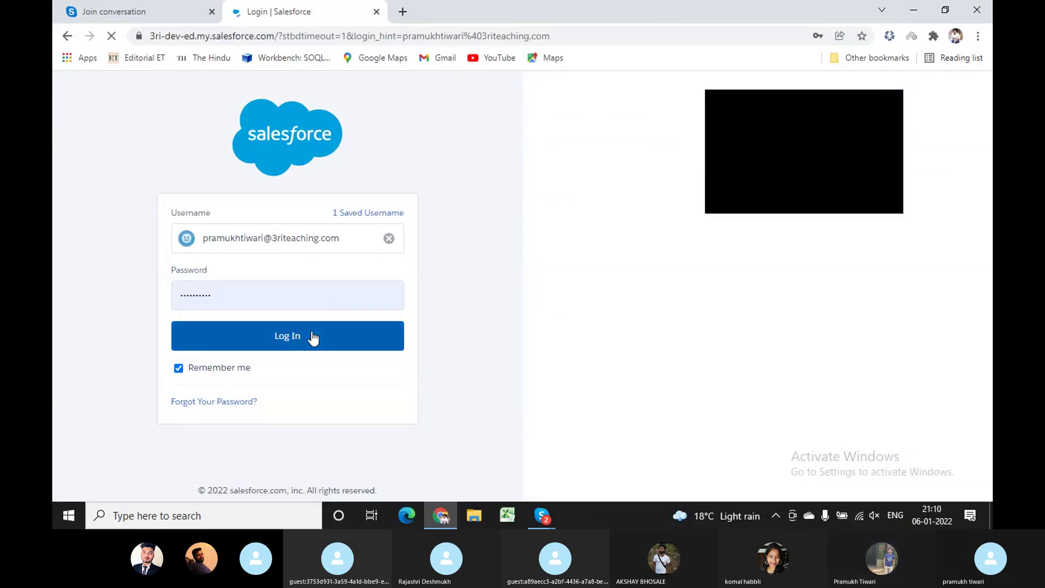
click(312, 333)
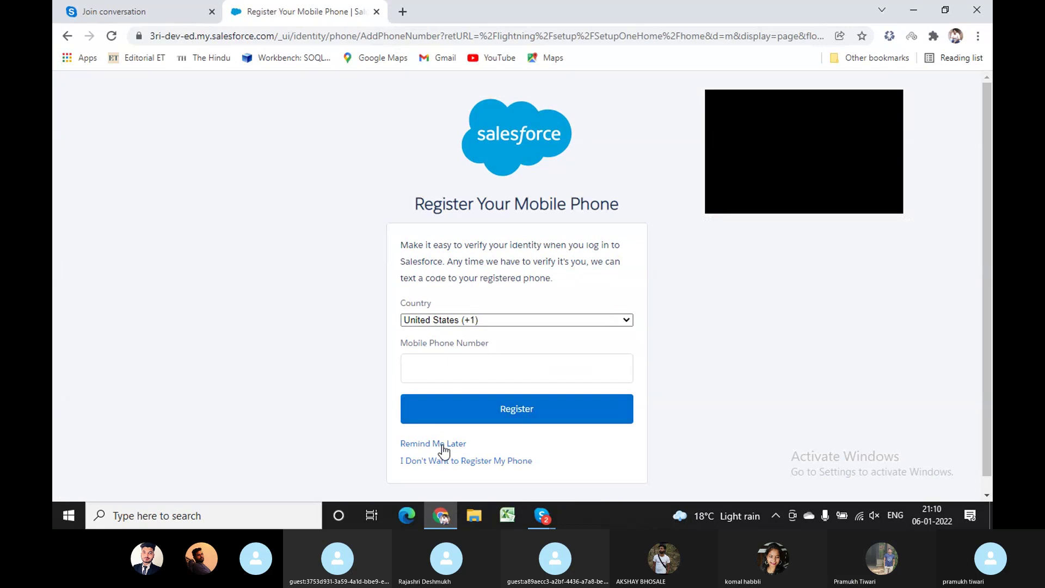
click(443, 443)
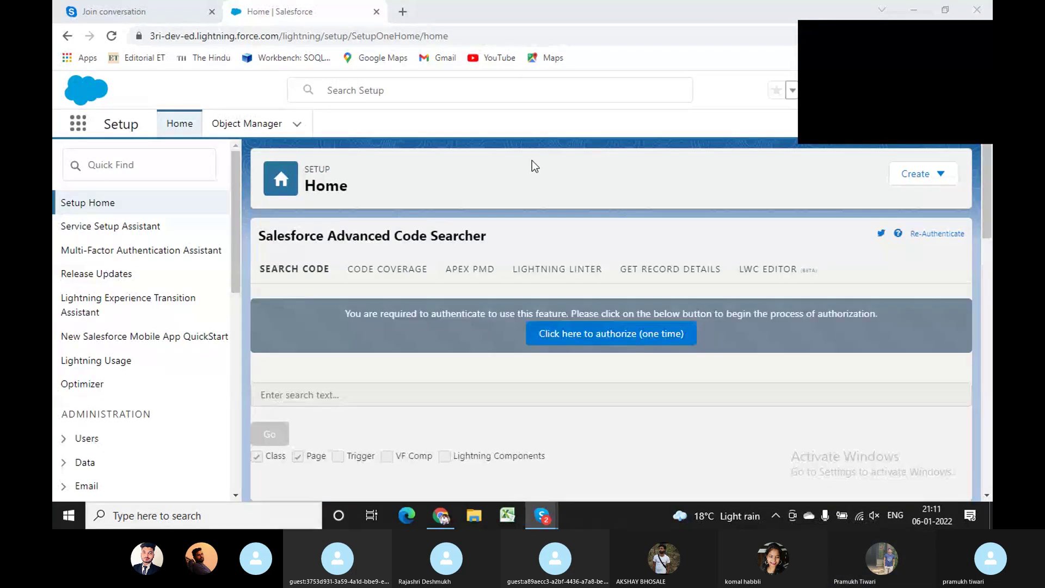
From Object Manager, search the App Launcher for 'Sales' and open the Sales app.
click(249, 129)
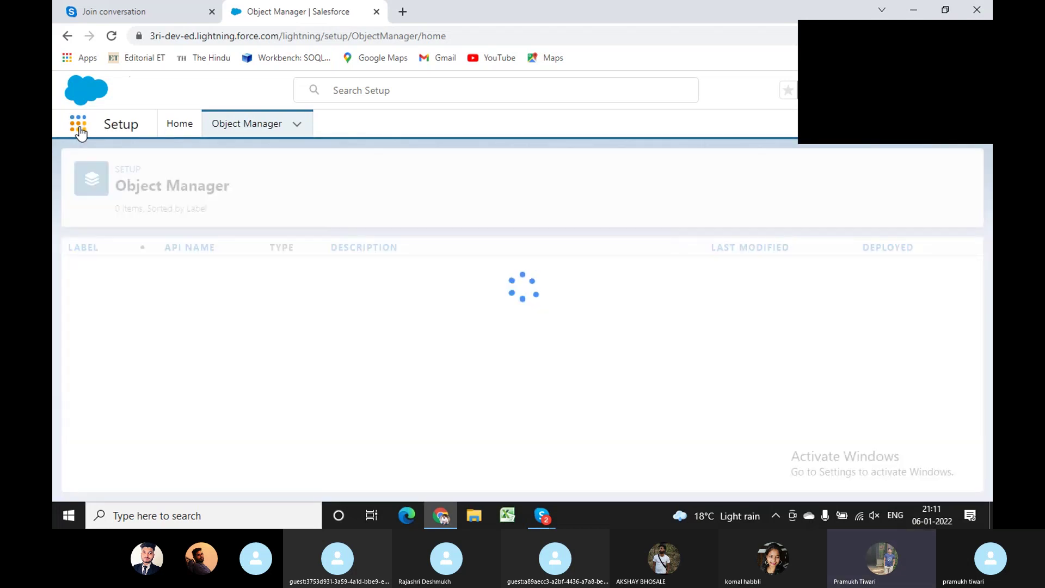
click(79, 129)
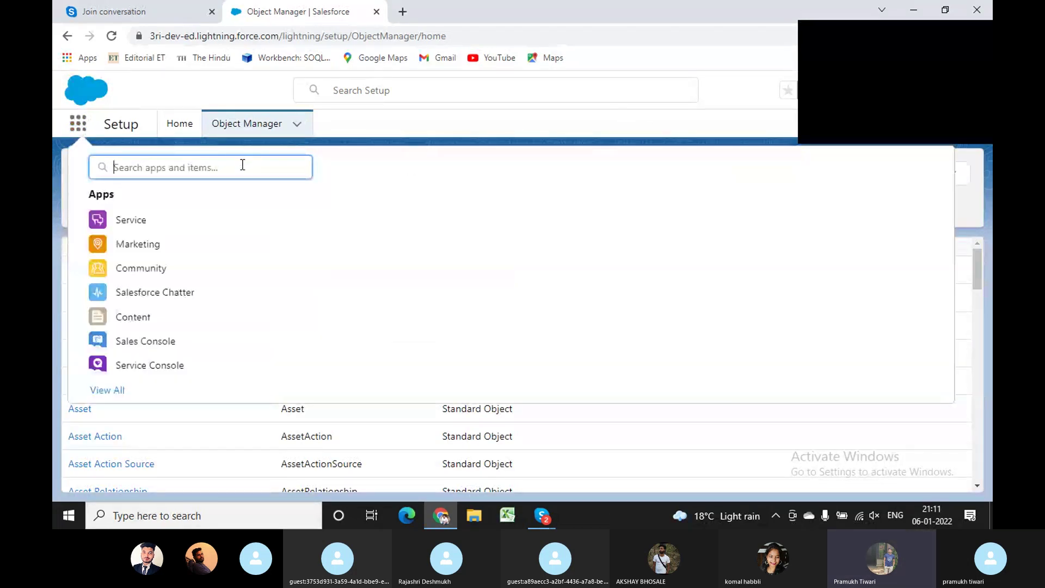
text(Sales)
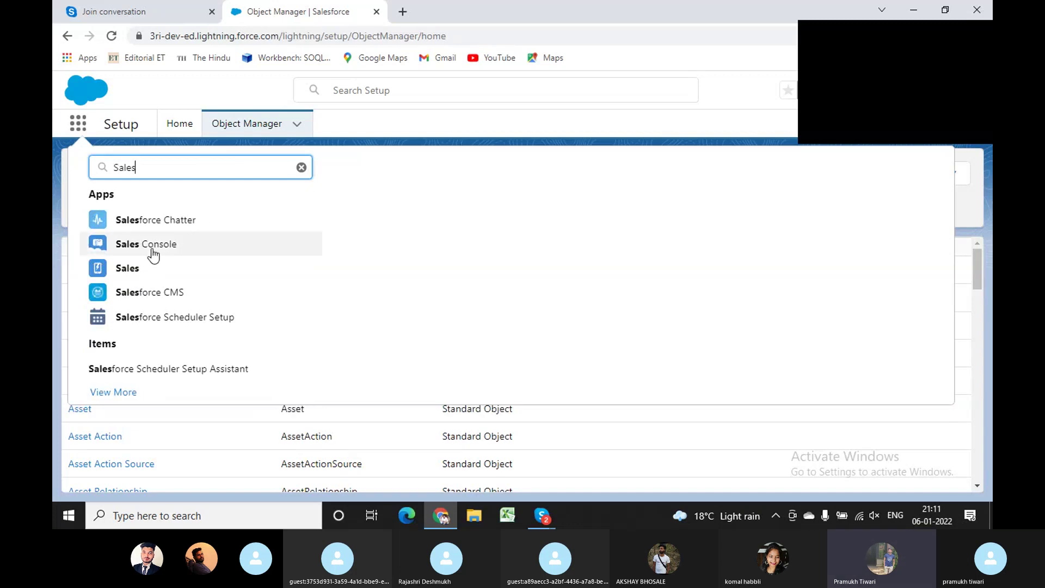
click(139, 267)
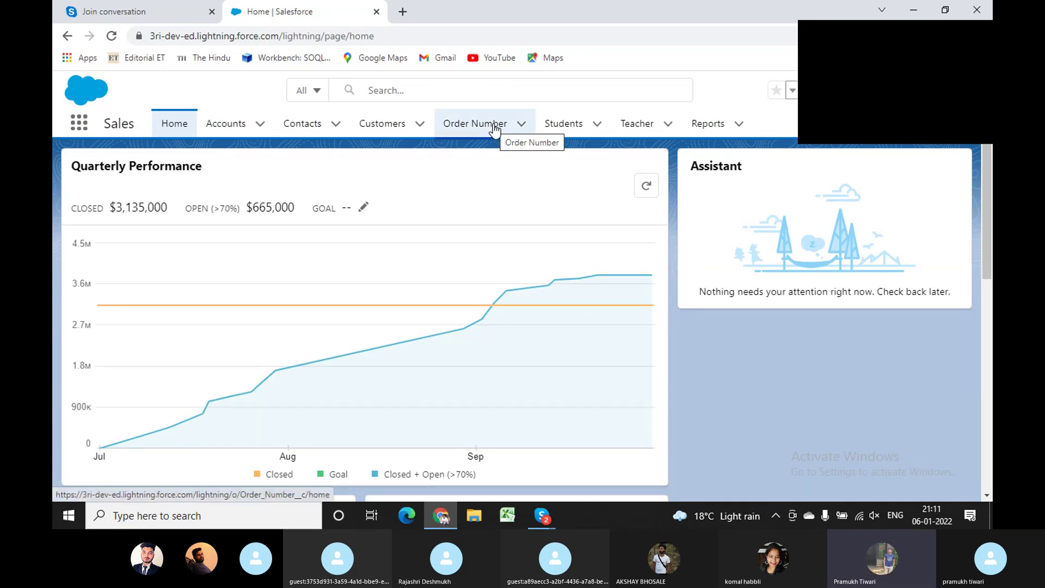
Open the Order Number tab listing orders O-0002, O-0004 and O-0006.
click(495, 130)
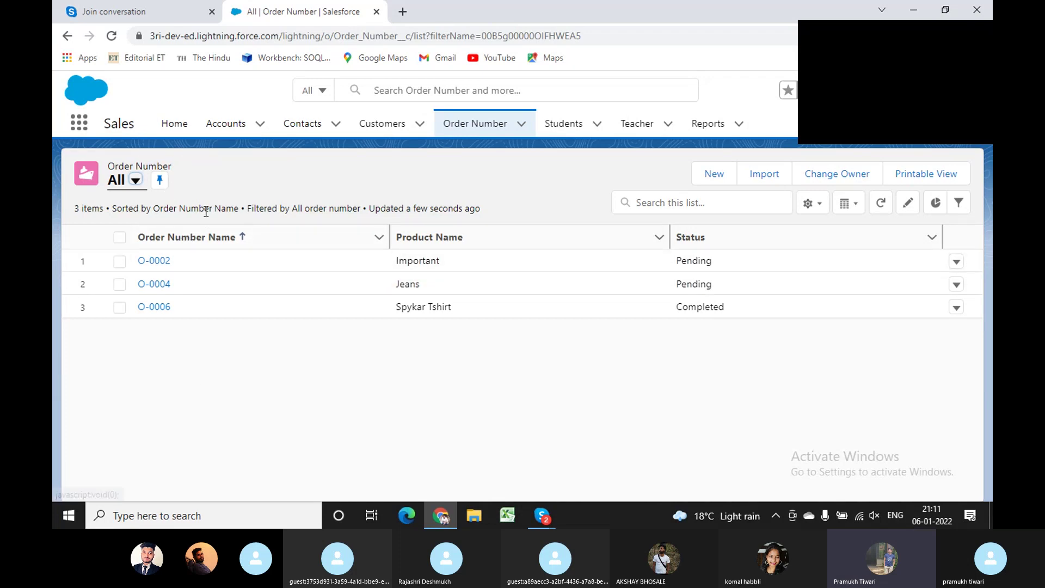
click(175, 306)
drag(174, 305, 132, 261)
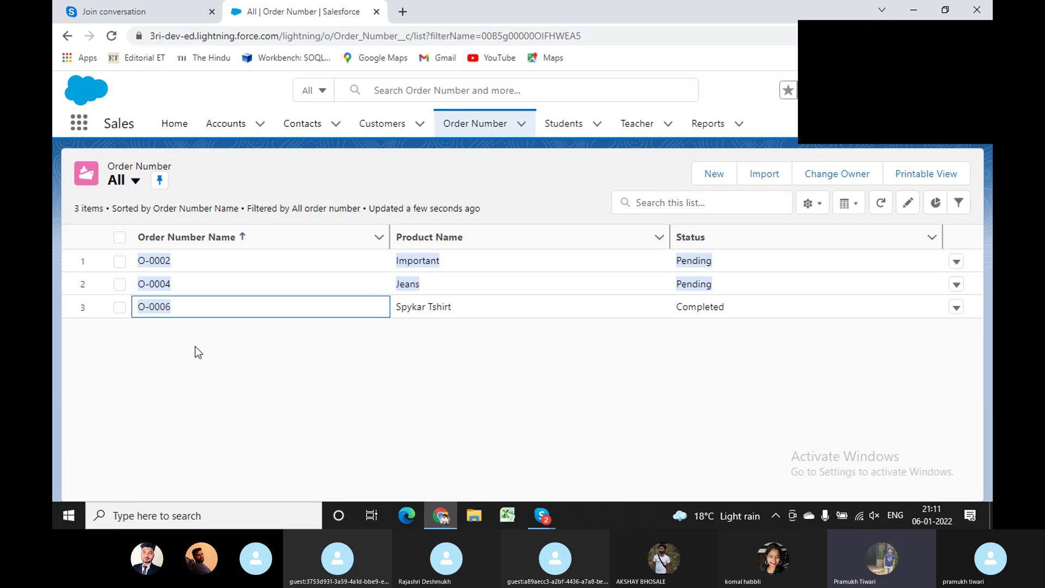
click(254, 354)
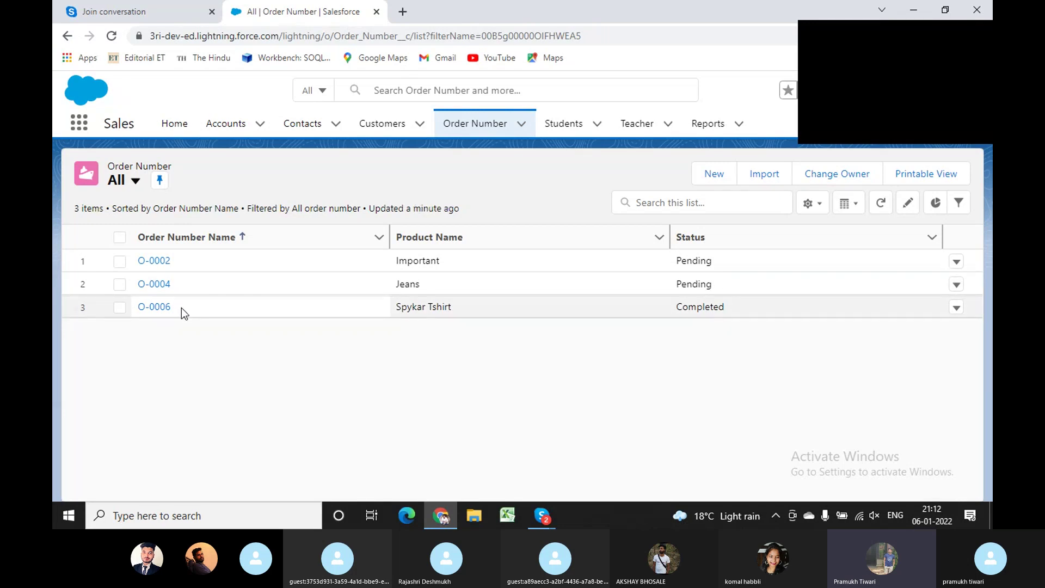
drag(181, 308, 130, 261)
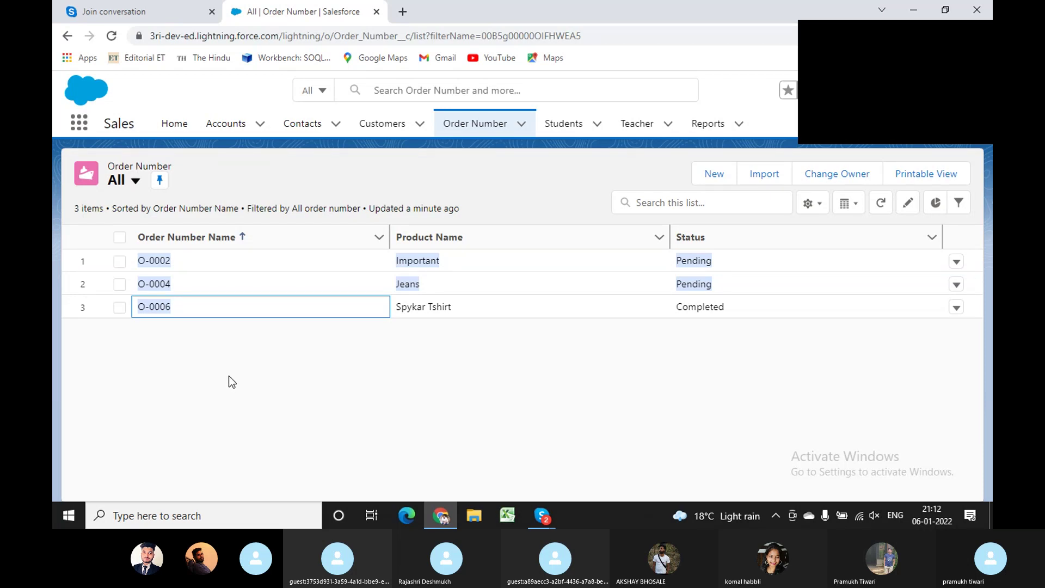
Clear the text selection in the Order Number All list view.
click(303, 341)
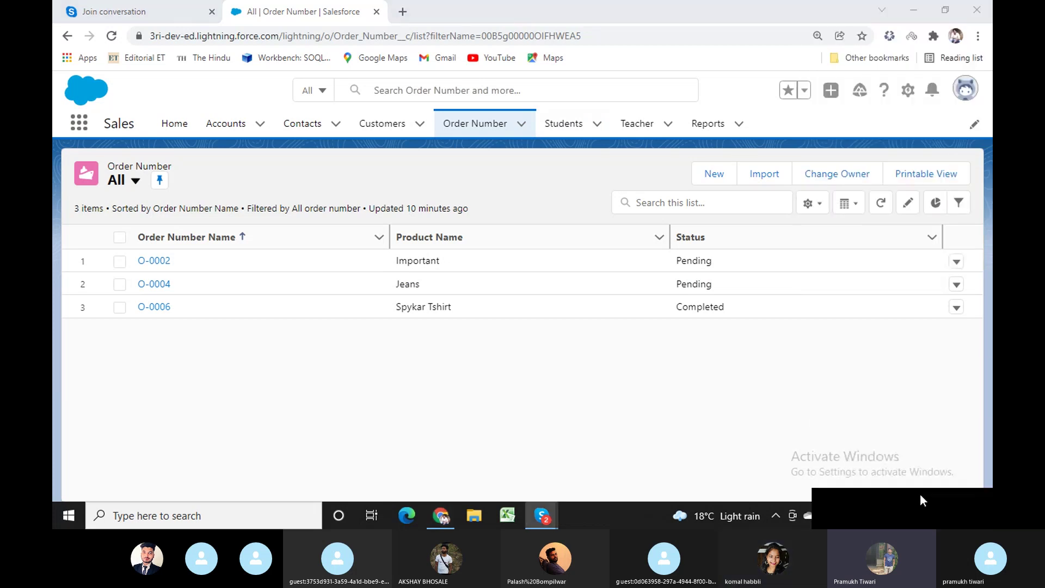
Open Setup in a new tab and reach Sharing Settings by searching 'shar' in Quick Find.
click(908, 90)
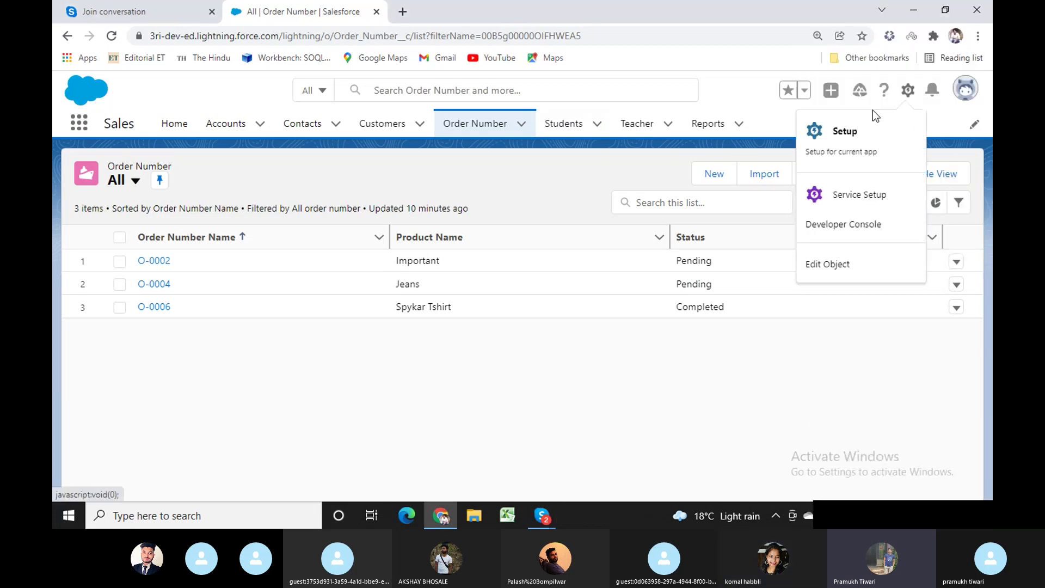
click(819, 136)
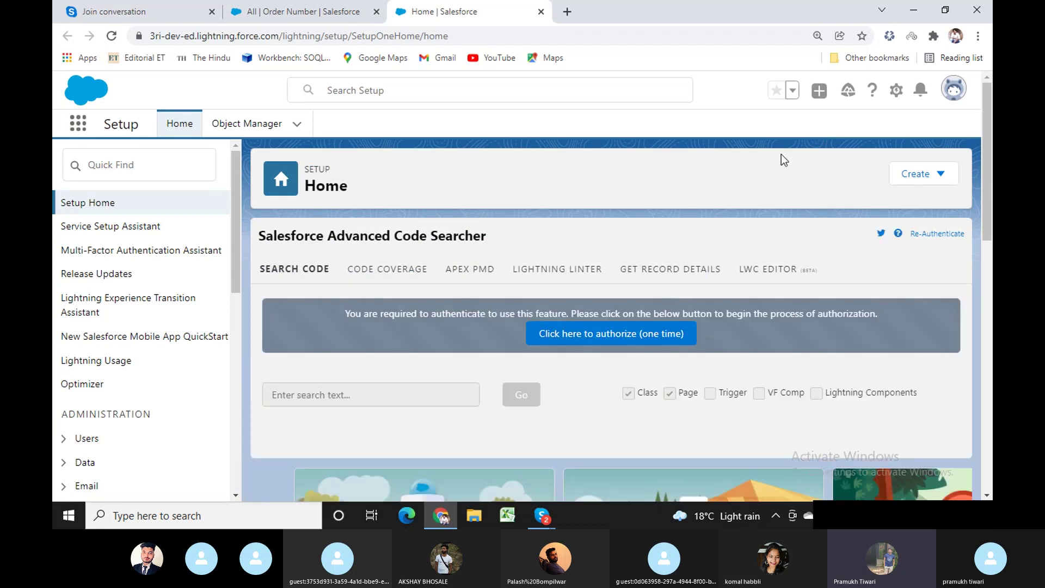
click(136, 171)
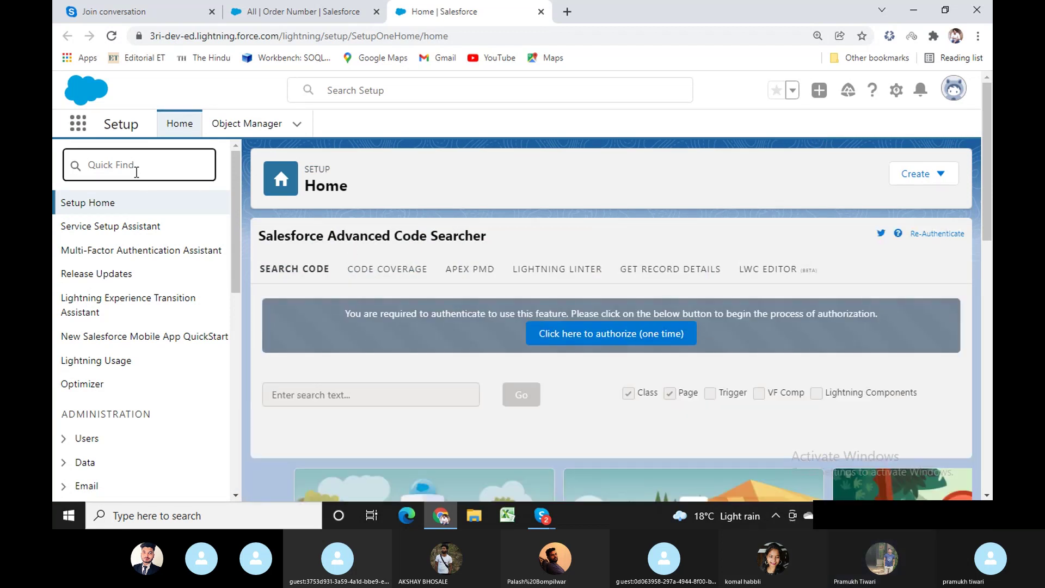
text(s)
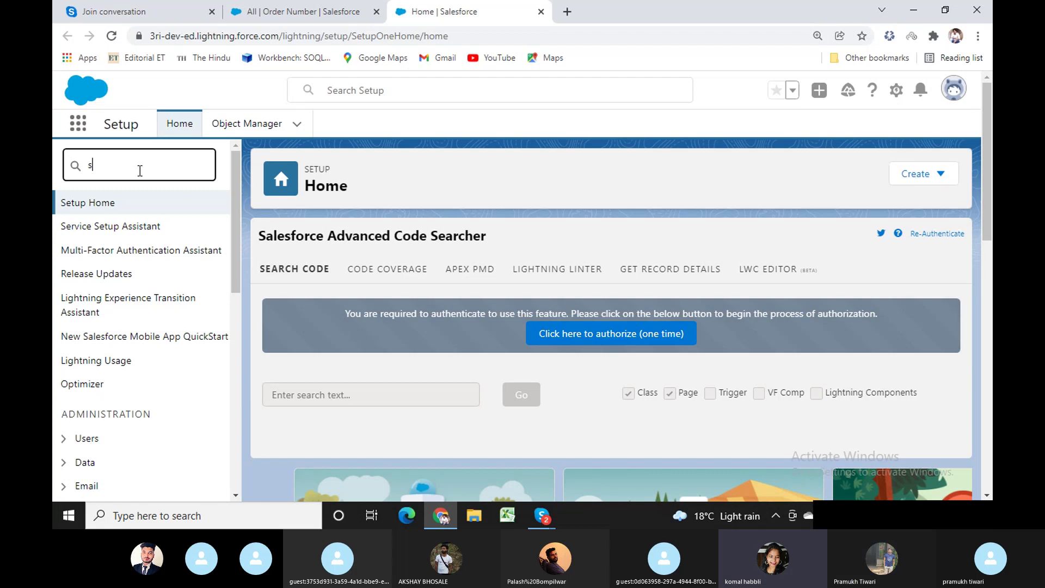
text(har)
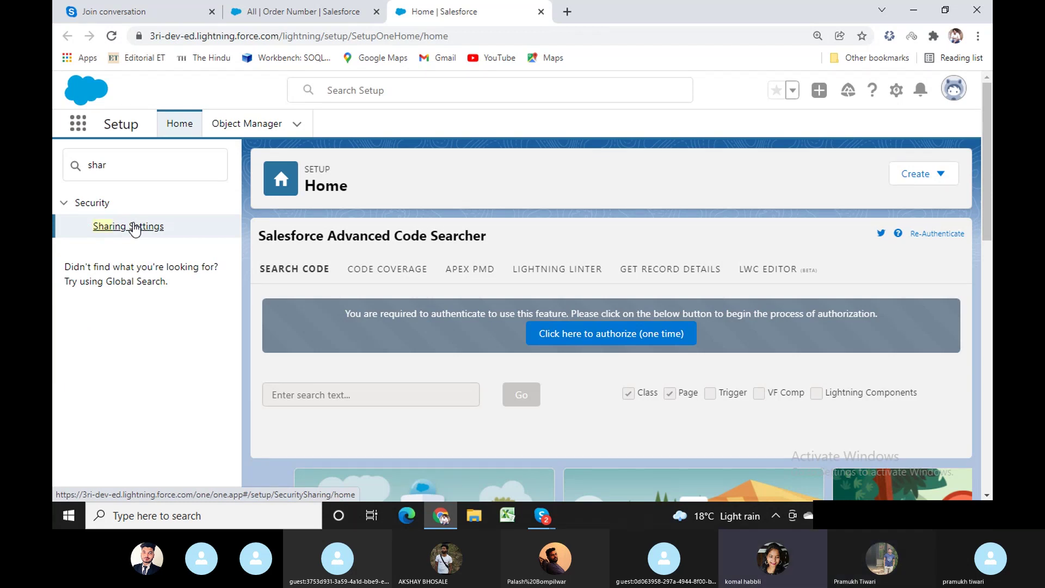
click(134, 226)
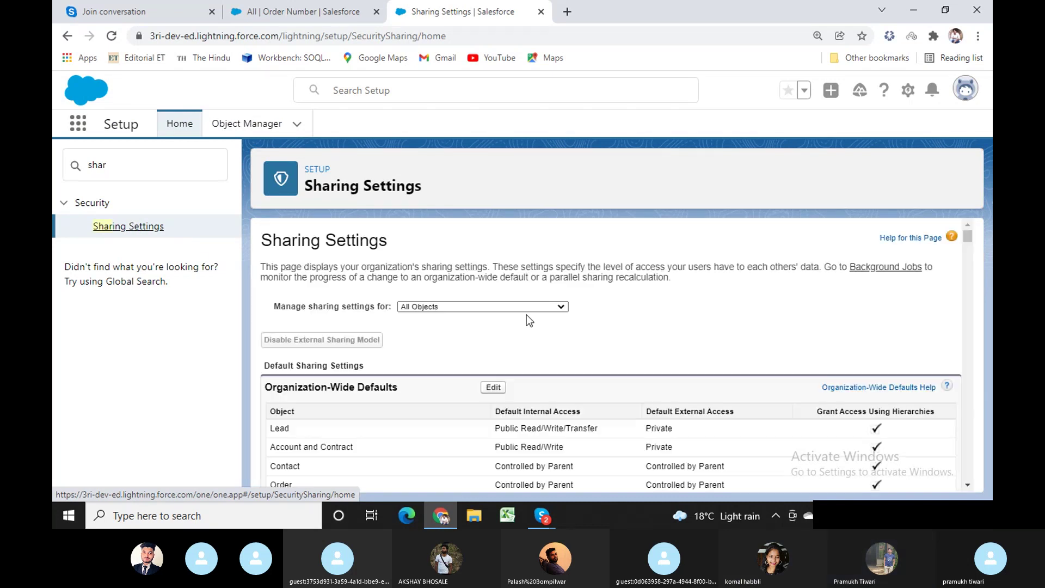
Check Order Number's Public Read/Write org-wide default, then return to the Order Number tab.
scroll(596, 403, down, 5)
scroll(602, 406, up, 5)
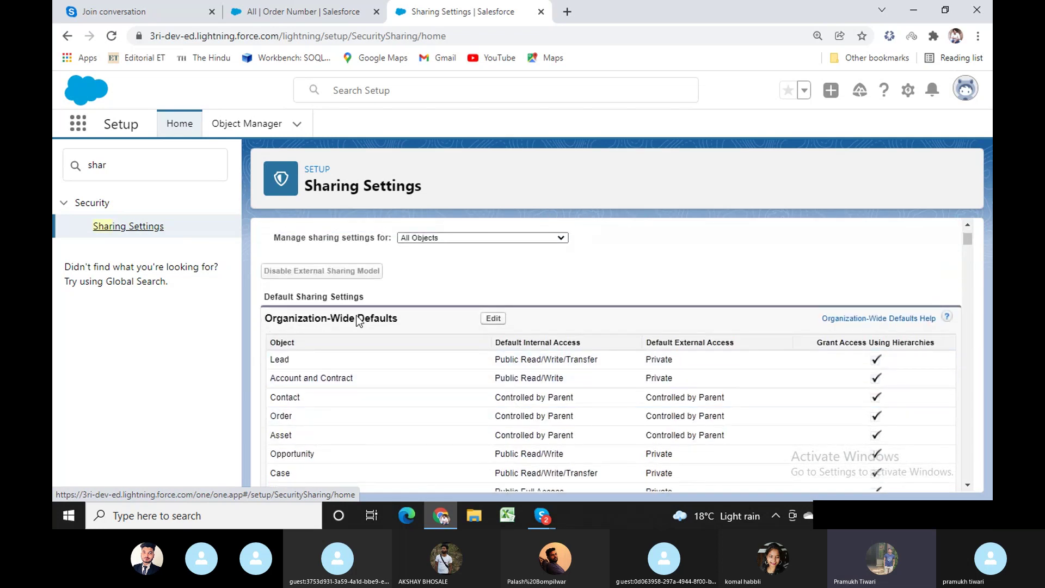
drag(381, 321, 261, 297)
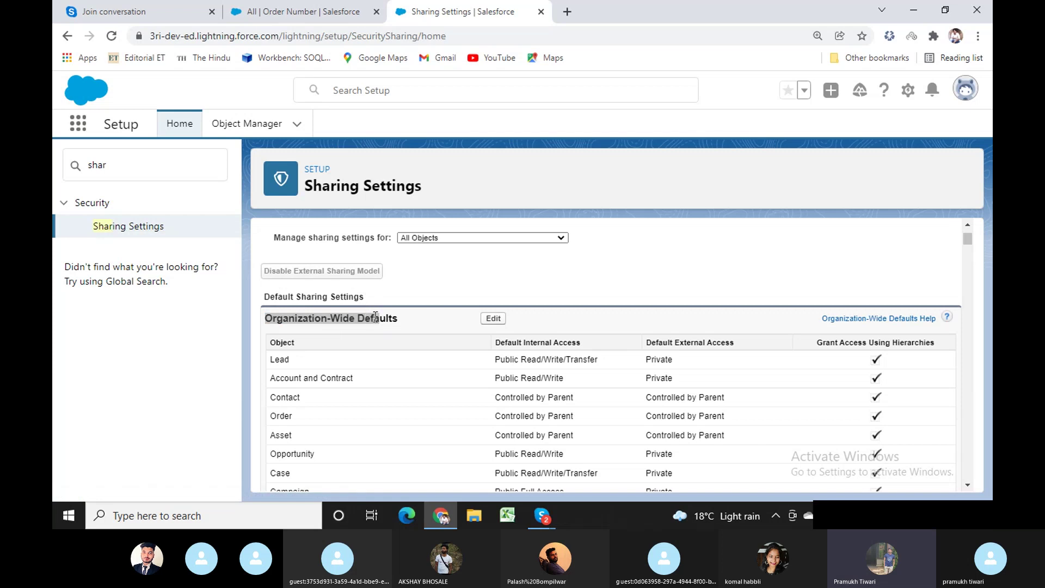
scroll(457, 367, down, 4)
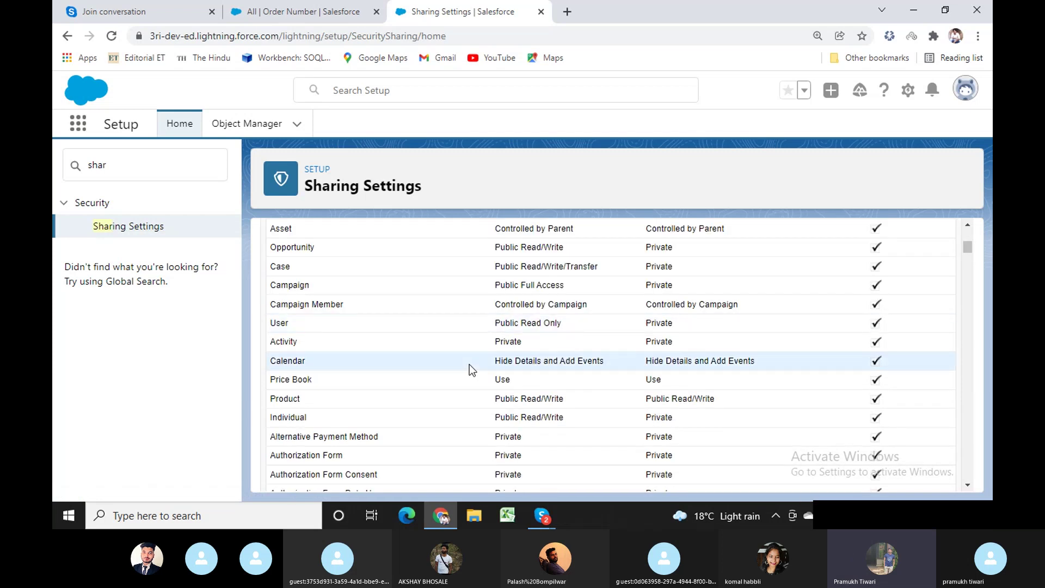
scroll(474, 380, down, 4)
scroll(475, 381, down, 20)
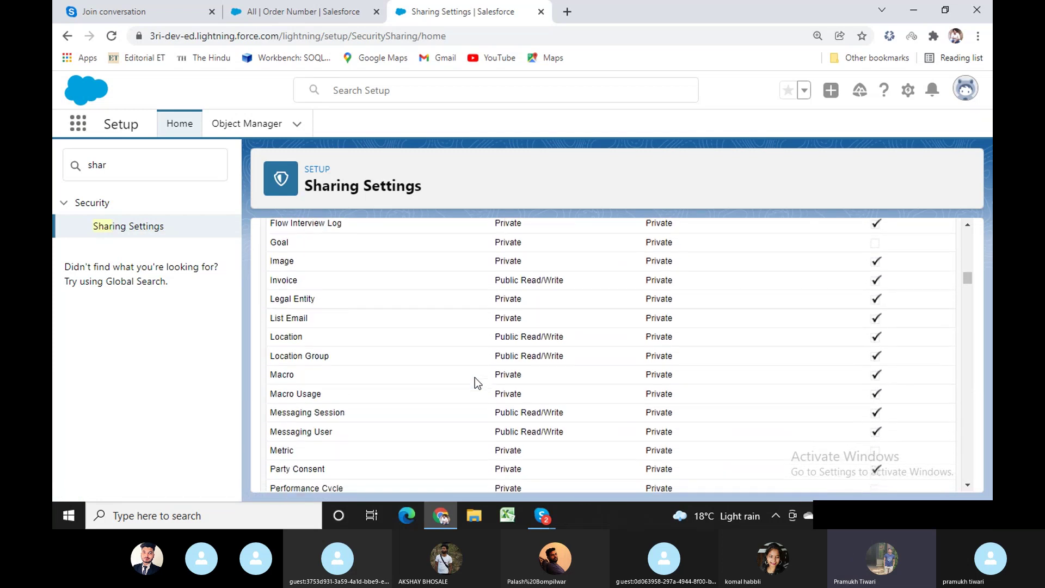
scroll(458, 384, down, 3)
scroll(381, 376, up, 6)
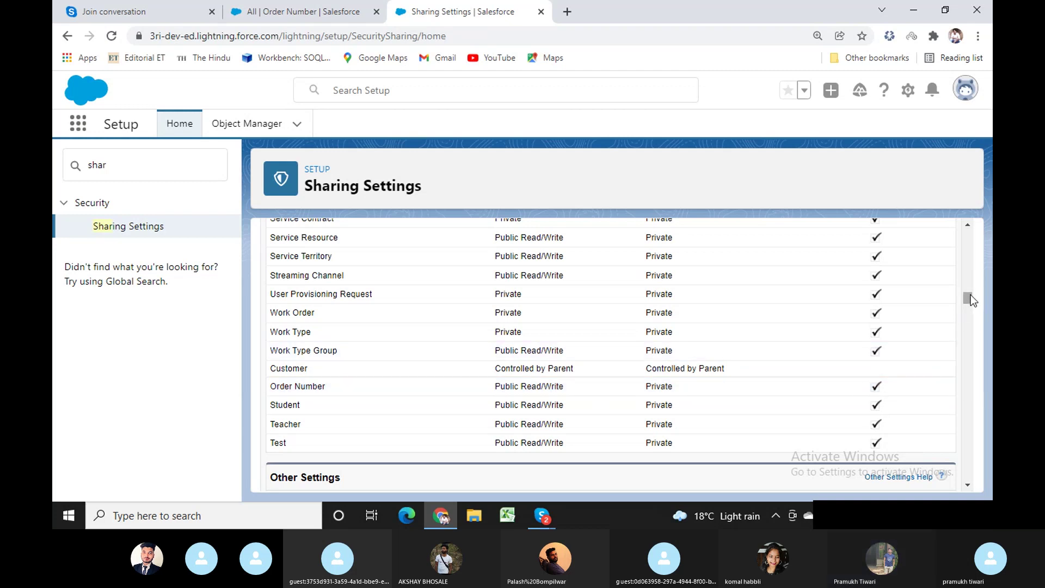
drag(971, 295, 974, 225)
click(329, 8)
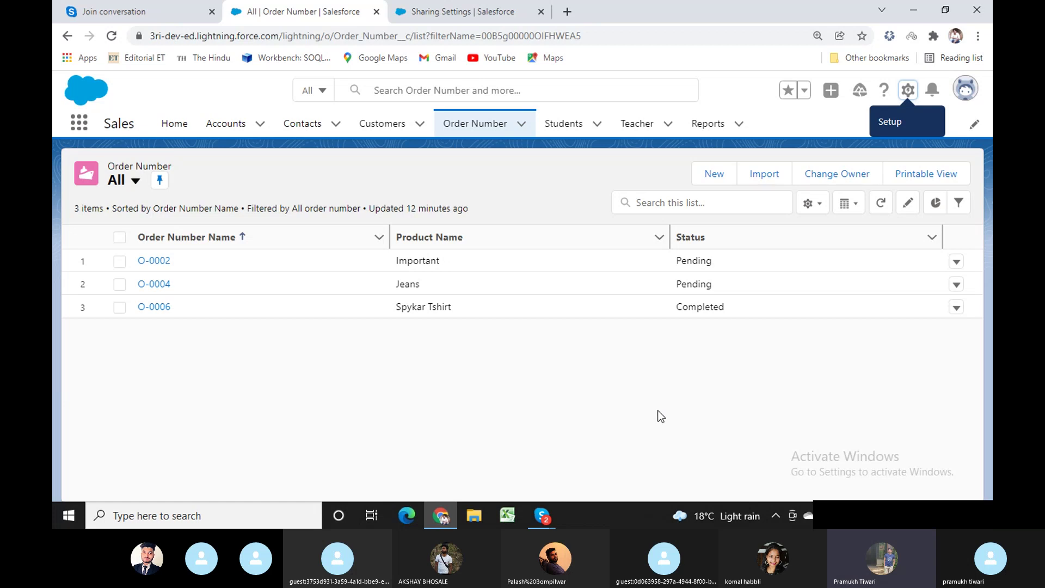
Open the O-0002 order record from the Order Number All list.
drag(175, 310, 135, 309)
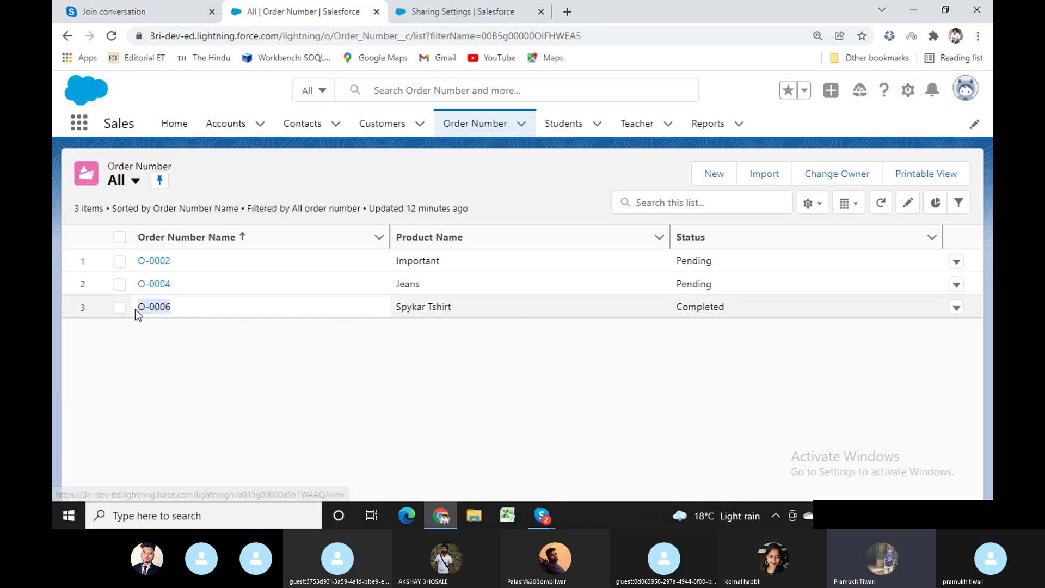
click(191, 311)
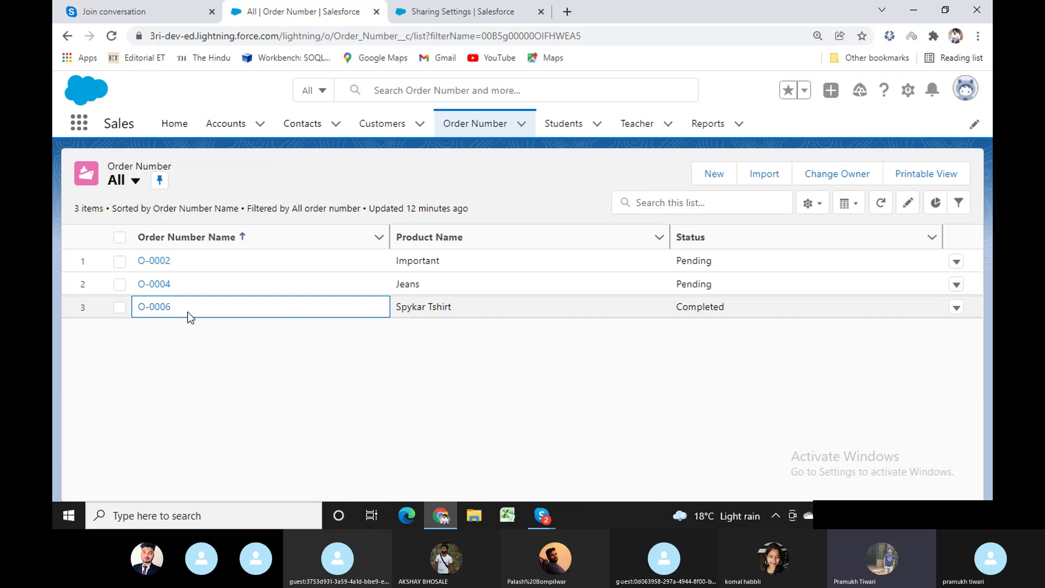
click(164, 264)
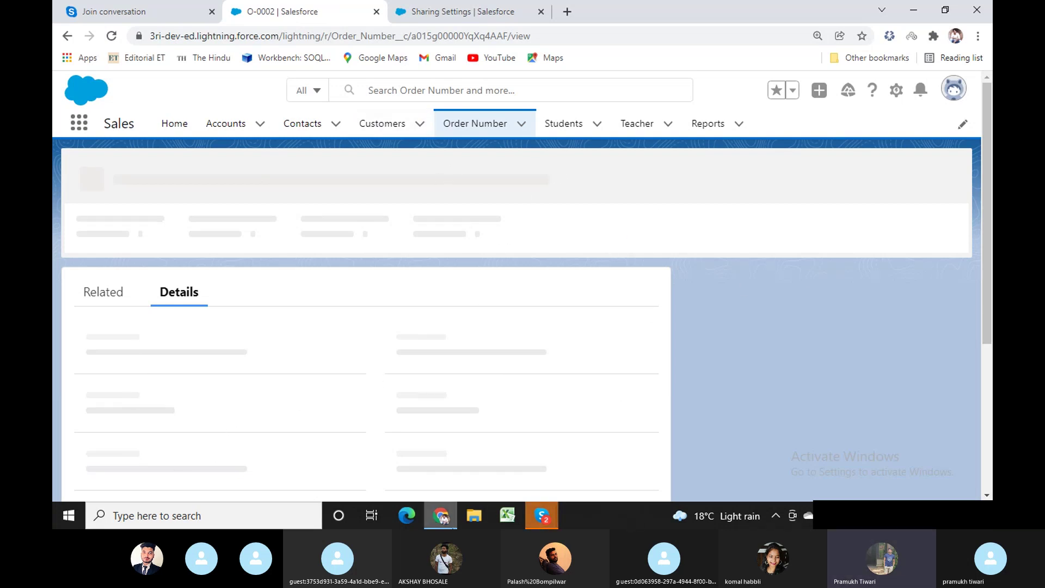
Reload O-0002 to show its details (testabcdef, Pending), then return to the Order Number list.
scroll(443, 363, down, 3)
click(549, 38)
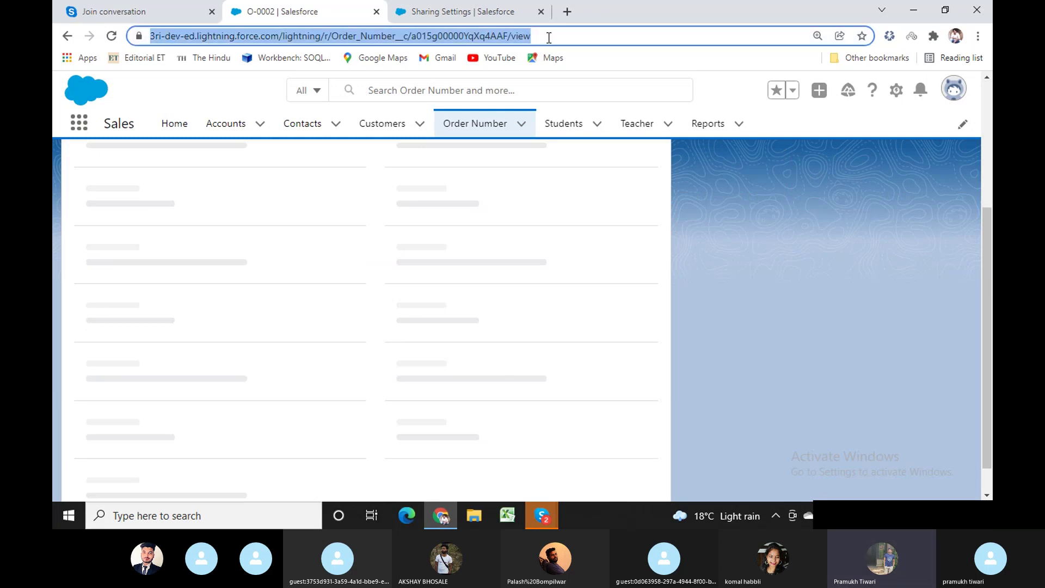
key(Return)
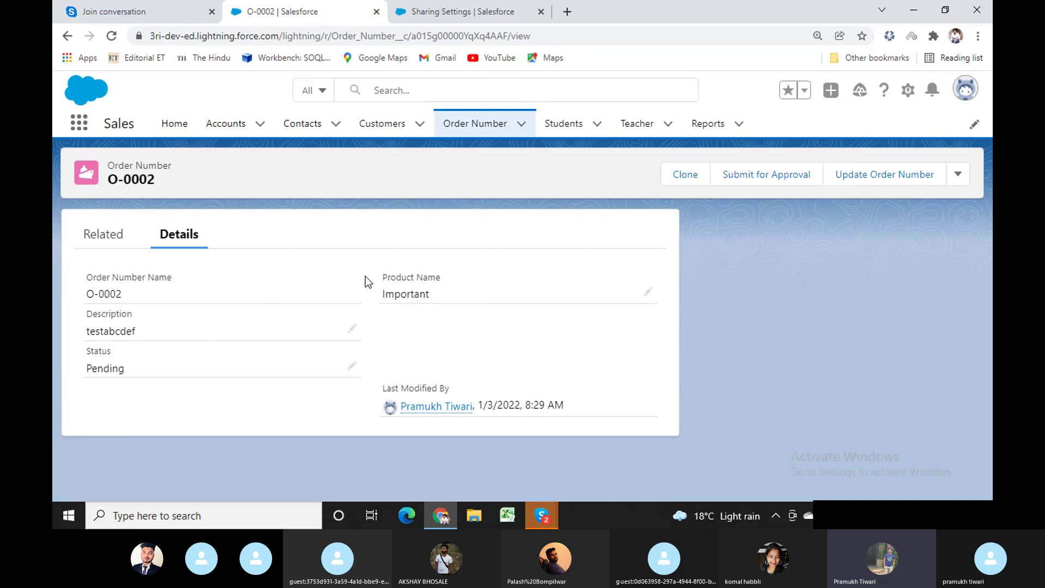
drag(381, 276, 442, 277)
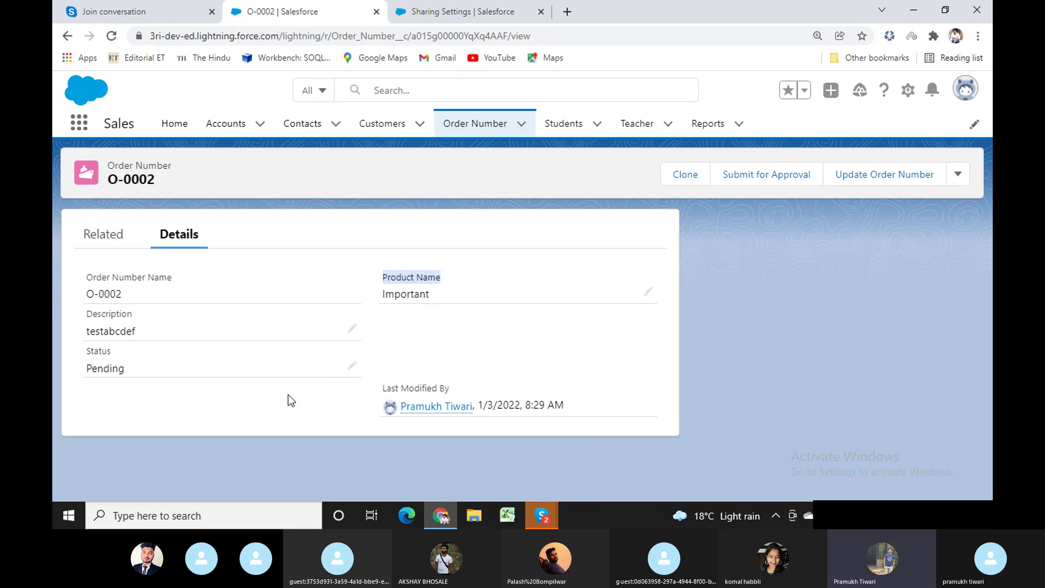
click(406, 334)
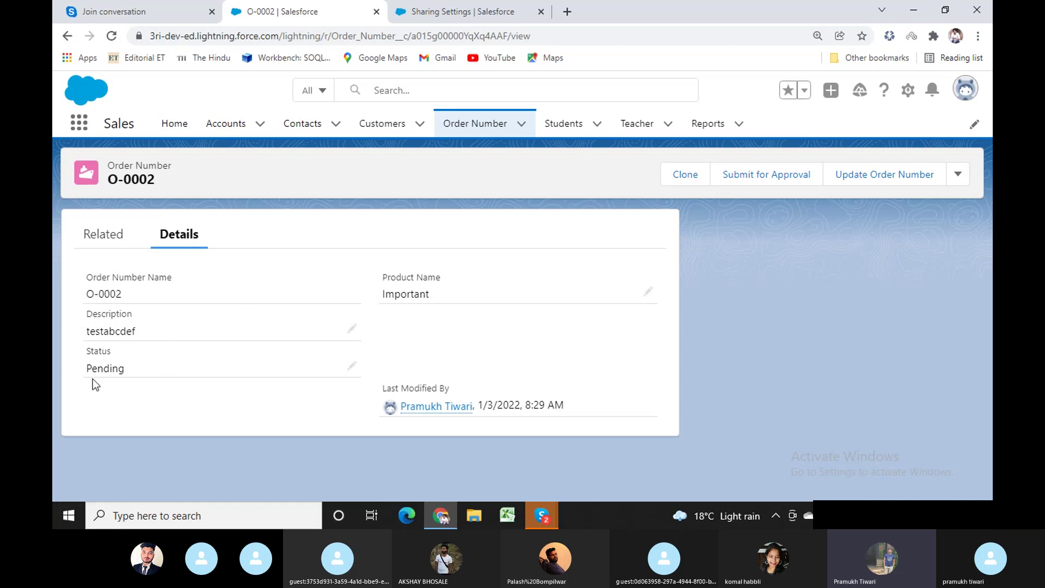
click(477, 130)
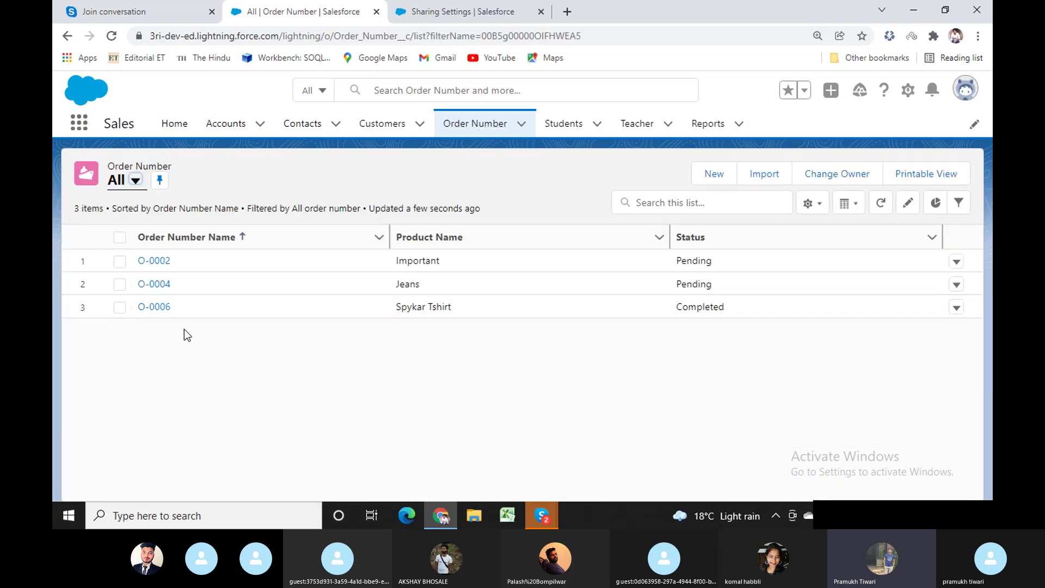
click(129, 306)
drag(180, 283, 130, 262)
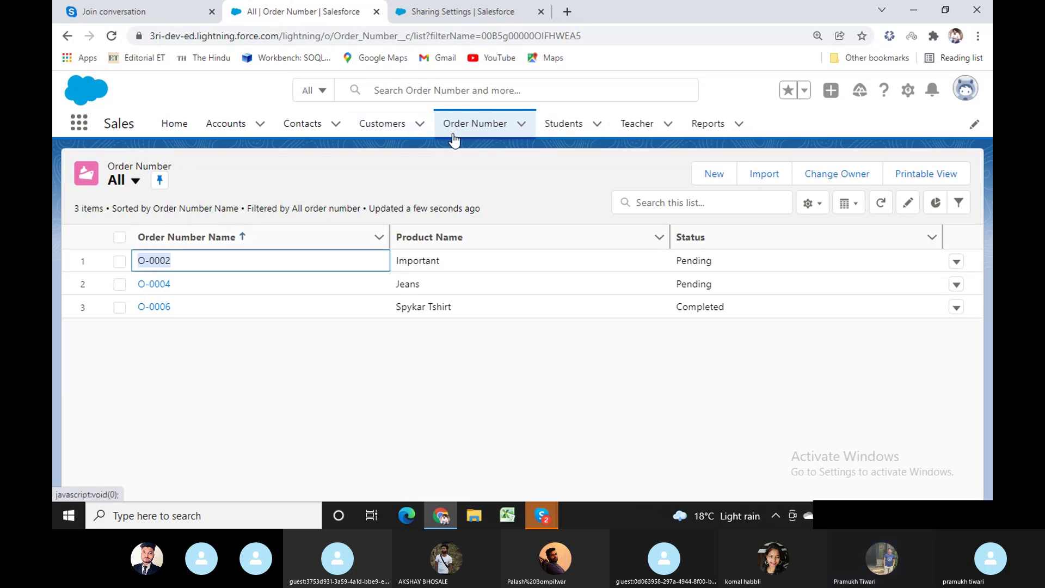
Open O-0002, start an inline Description edit, cancel it unchanged, and return to Order Number.
click(158, 261)
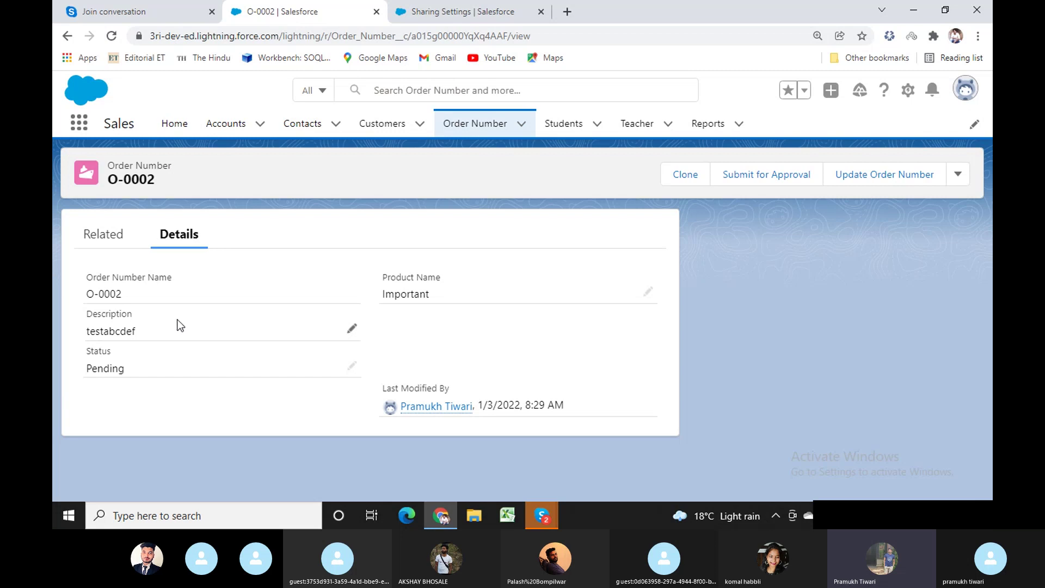
click(352, 329)
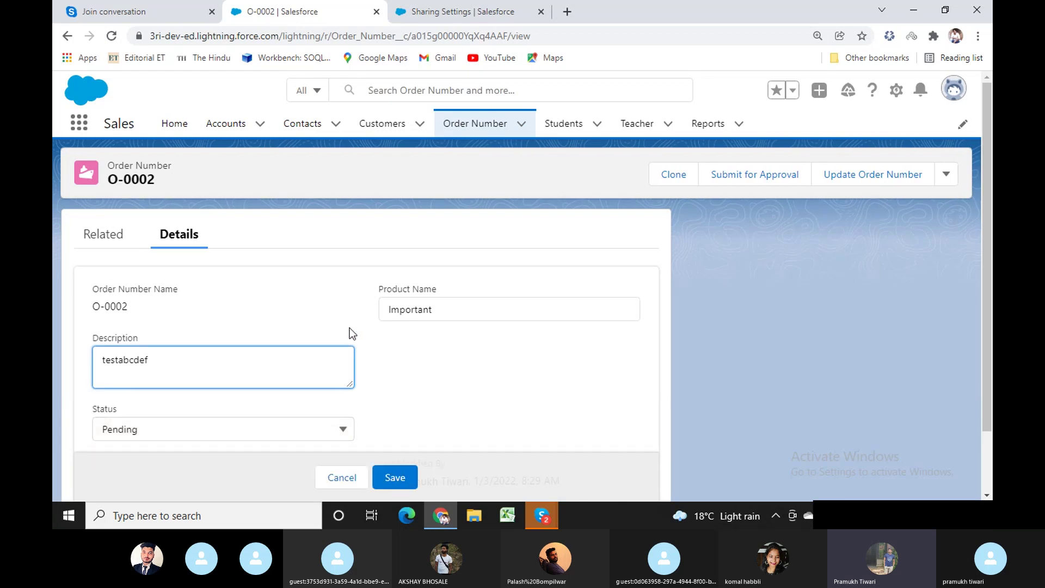
click(334, 476)
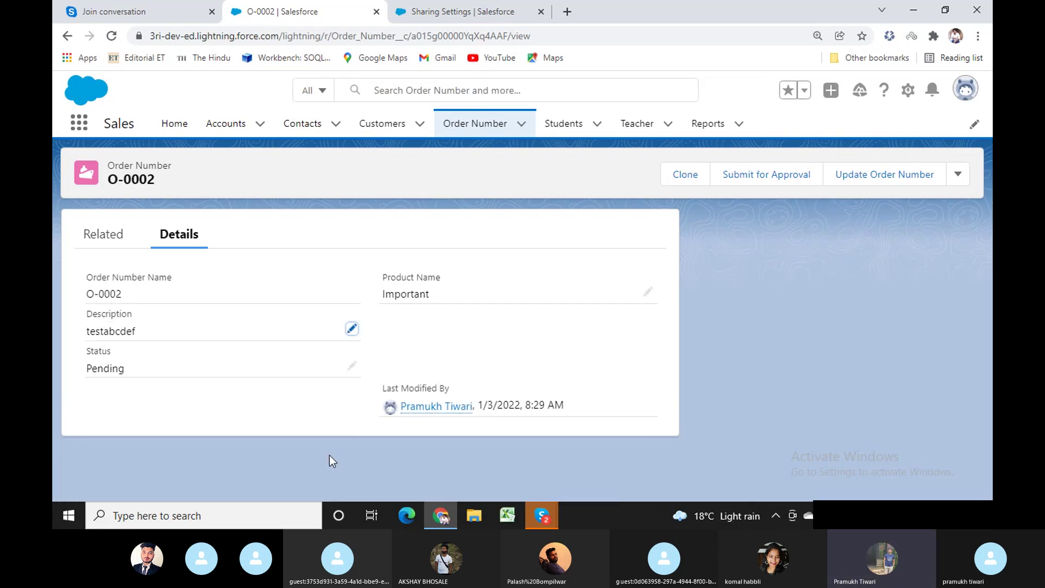
click(477, 127)
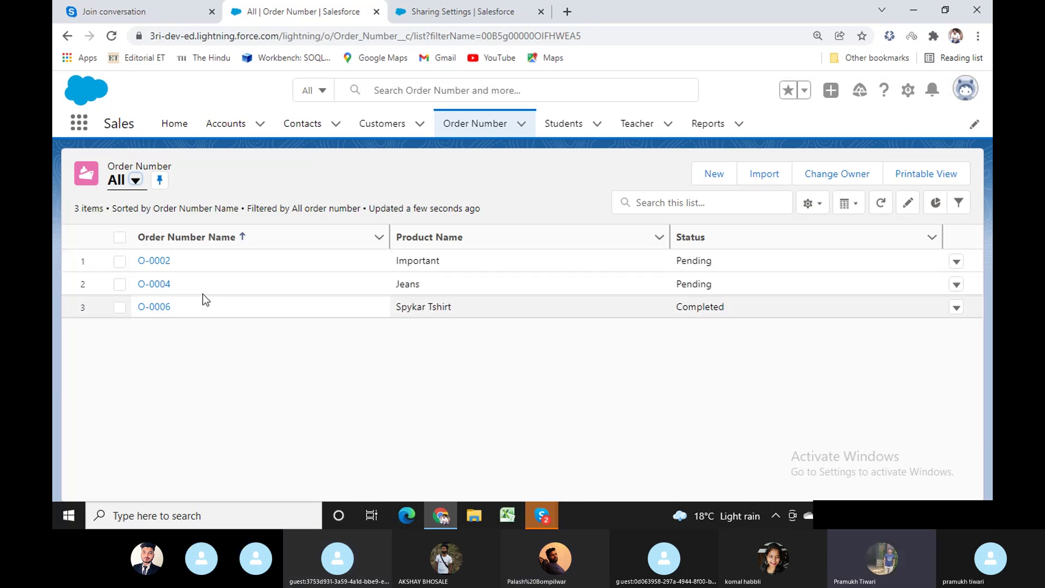
drag(182, 302, 118, 252)
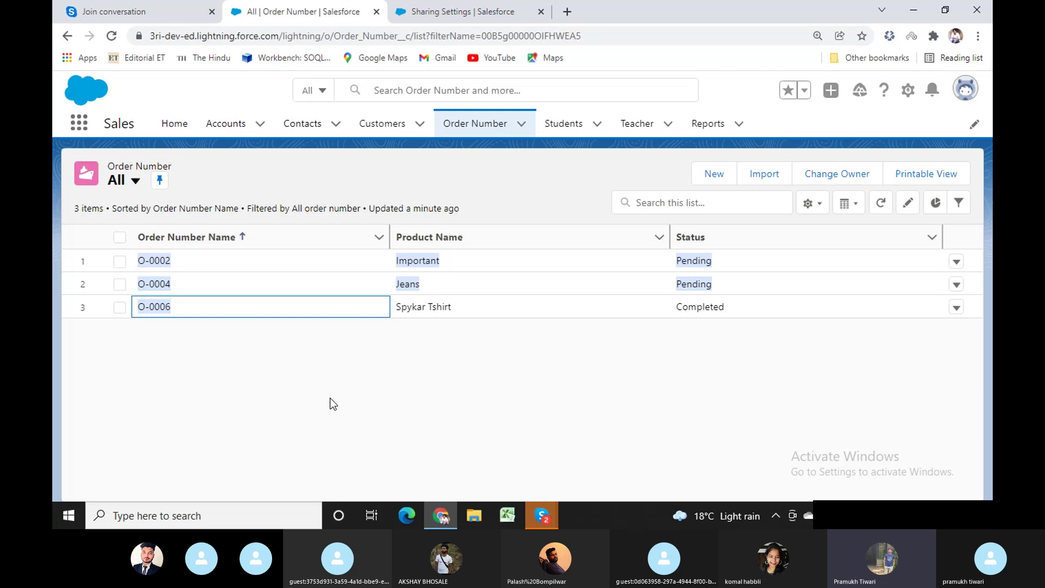
On the Sharing Settings tab, search Setup for 'user' and open the All Users page.
click(462, 11)
key(ctrl+a)
text(us)
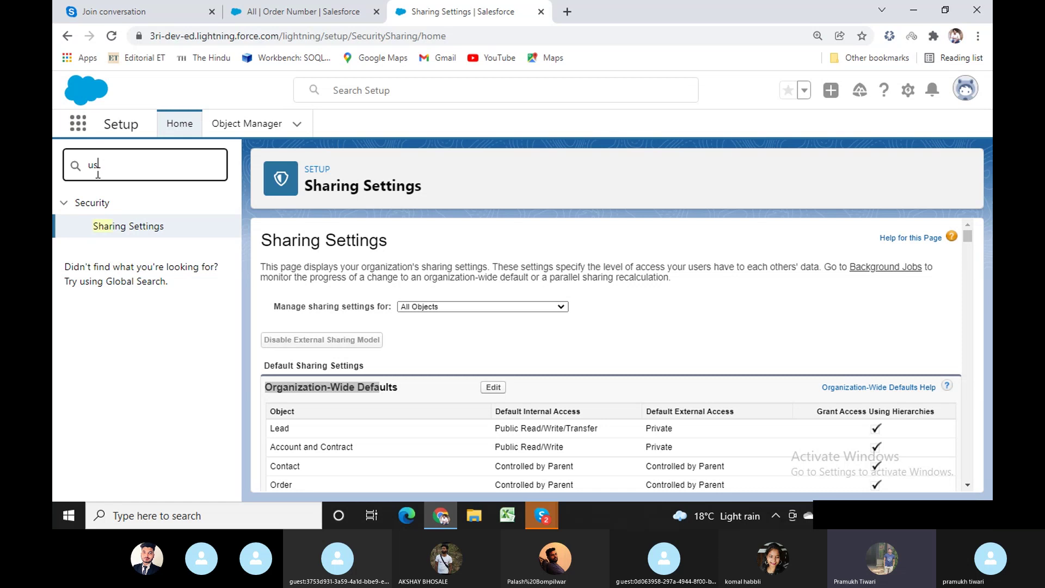
text(er)
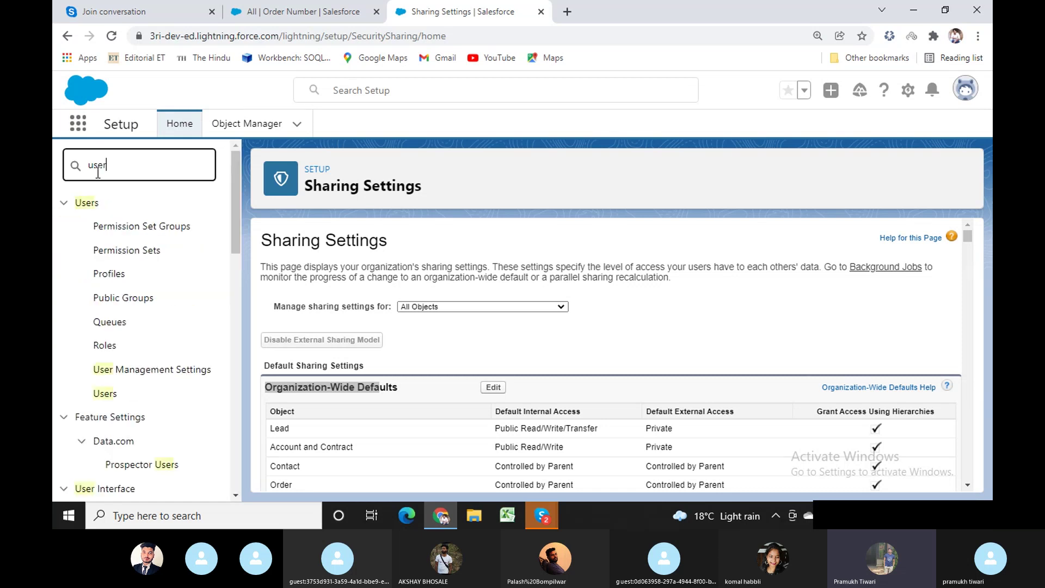
click(103, 394)
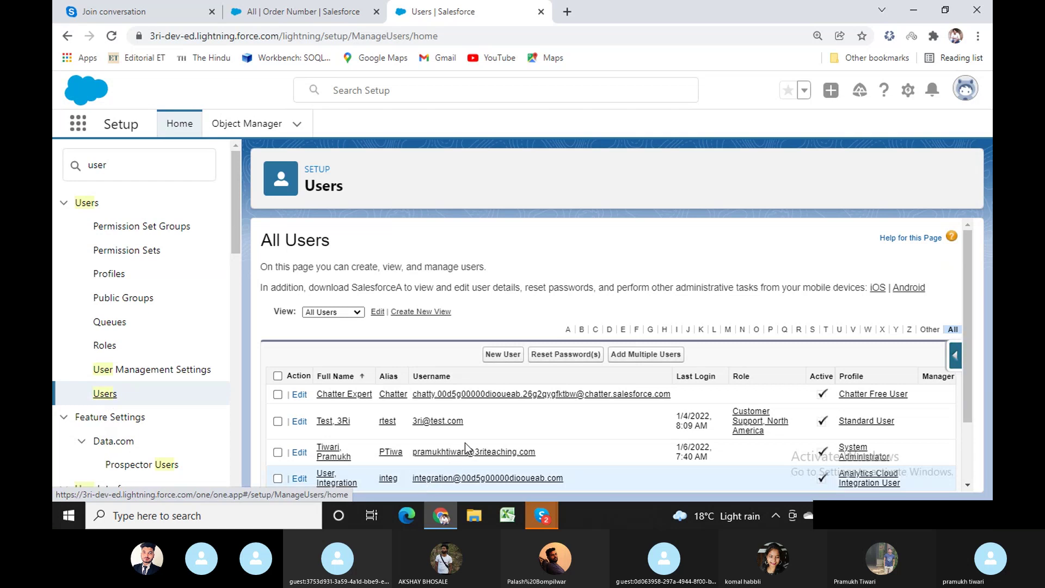
Replace the Setup Quick Find term with 'prof' to filter down to Profiles.
scroll(760, 416, down, 1)
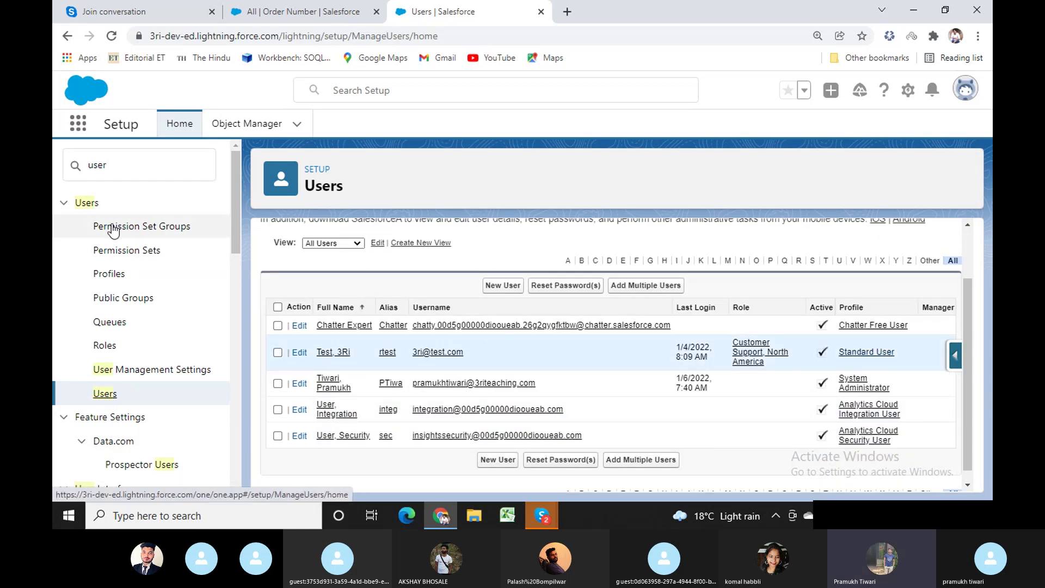
double_click(99, 166)
text(p)
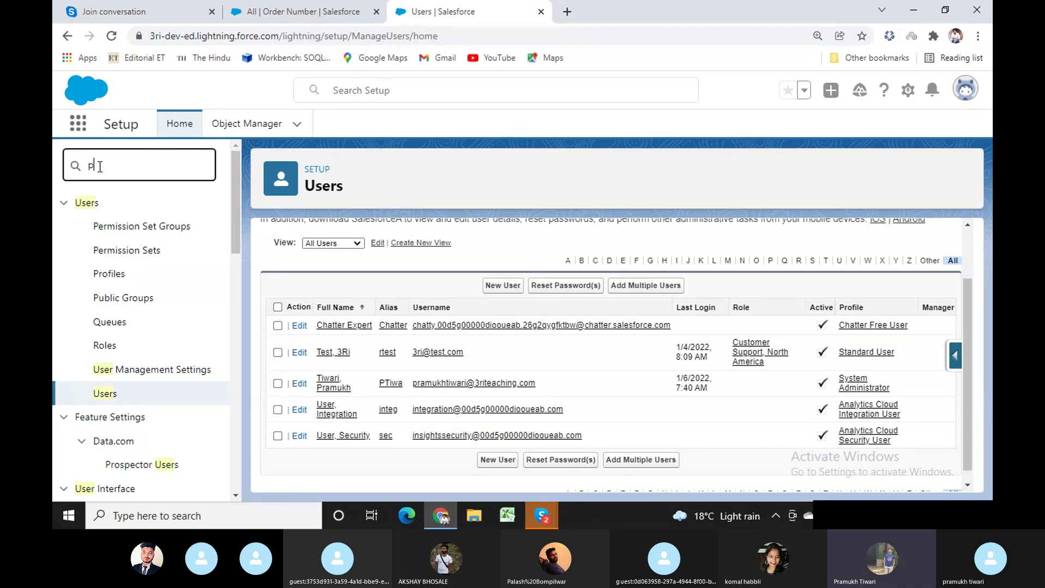
text(rof)
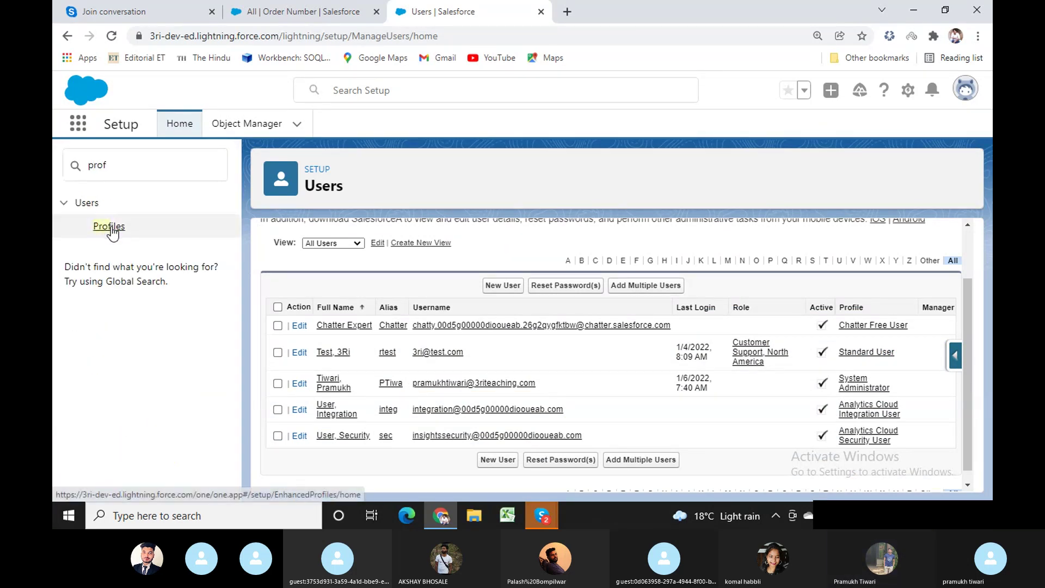
Open the Profiles list and select the Read Only profile.
click(111, 226)
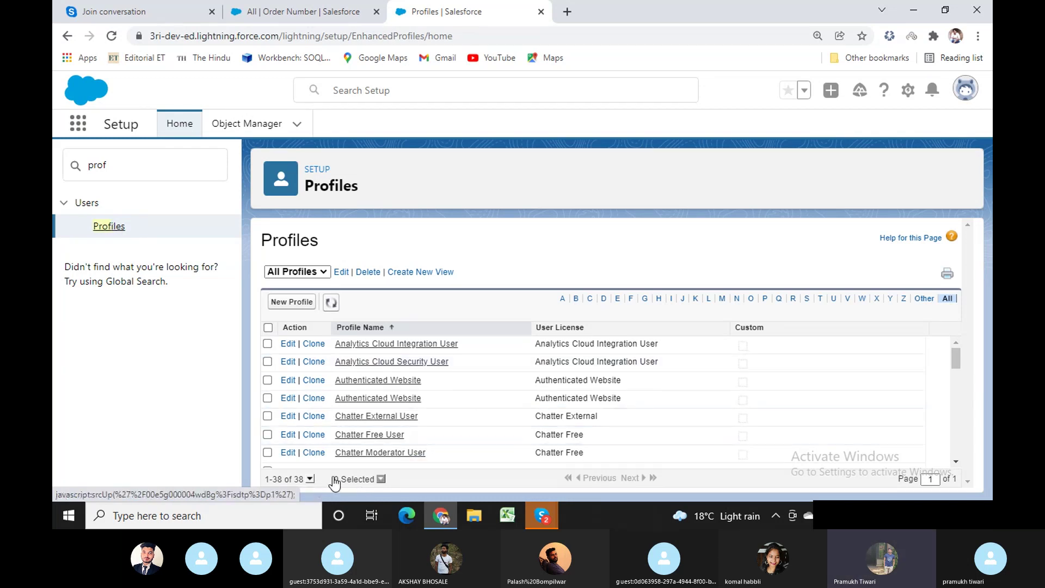
scroll(451, 420, down, 7)
scroll(452, 422, down, 5)
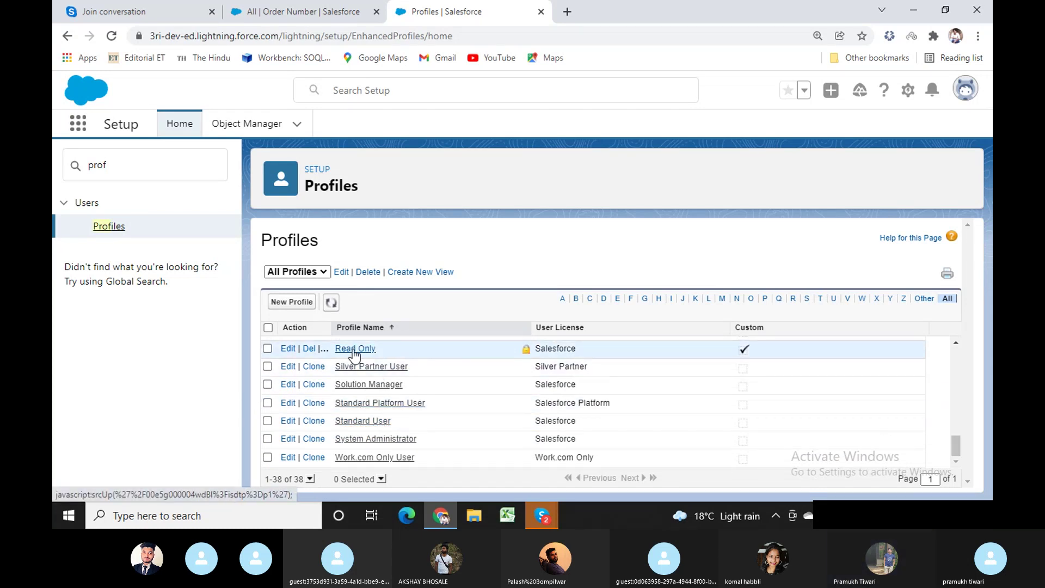
scroll(353, 352, up, 3)
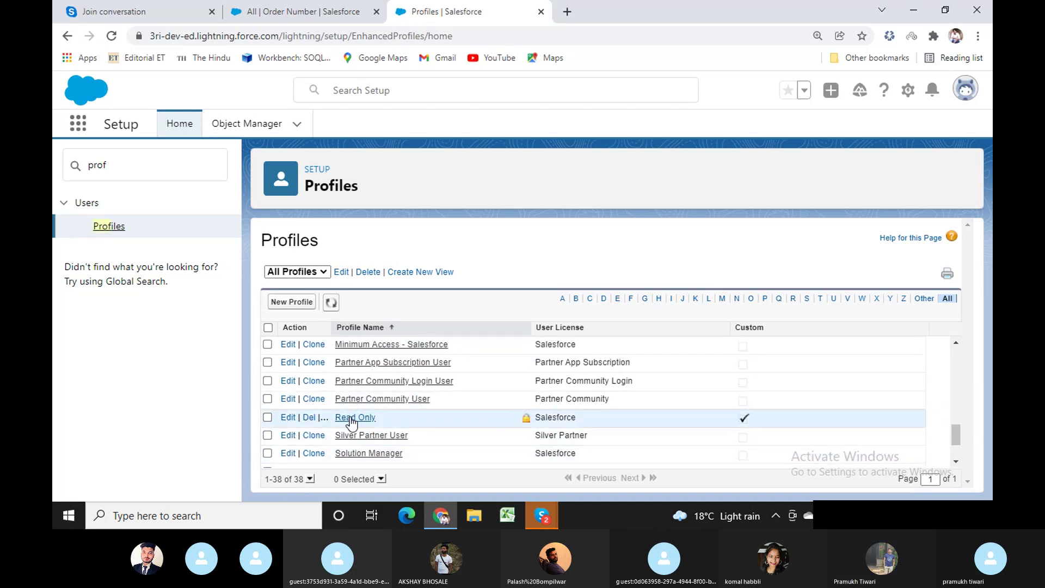
click(351, 417)
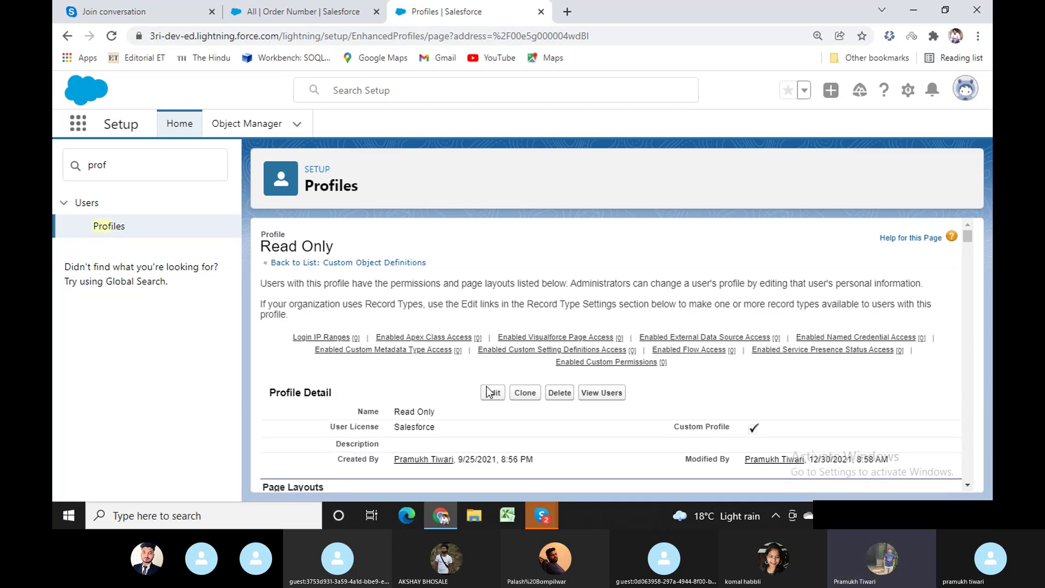
Edit the Read Only profile and toggle Read on Customers and Order Number on and off.
click(493, 393)
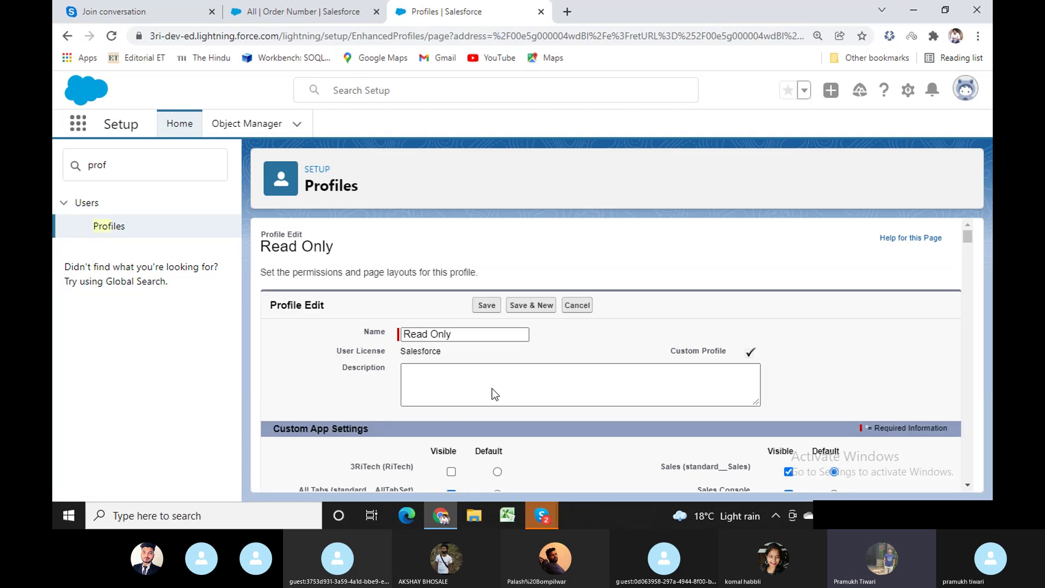
scroll(548, 430, down, 10)
drag(967, 264, 974, 472)
scroll(563, 342, up, 15)
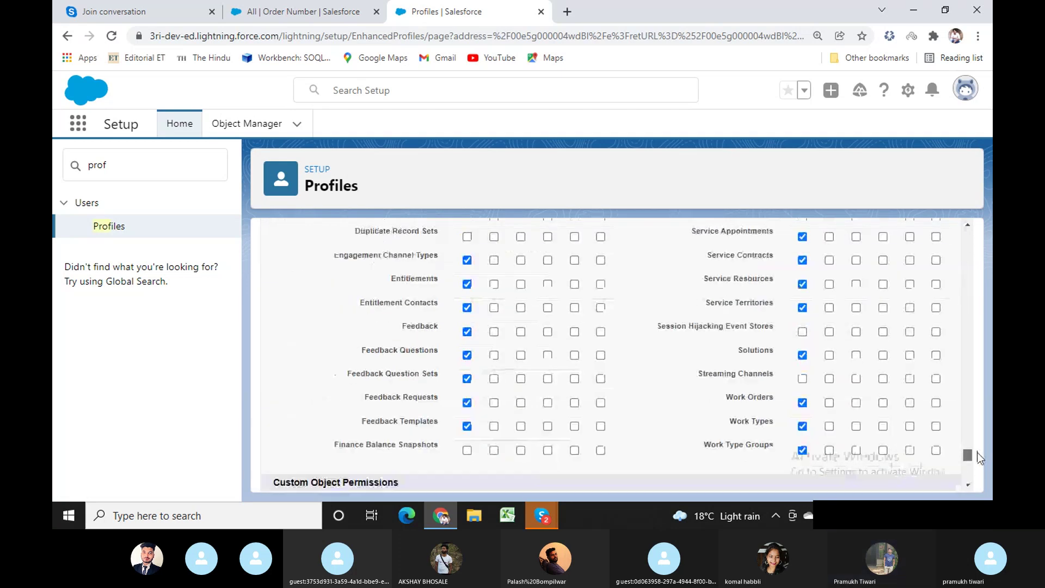
scroll(562, 342, down, 10)
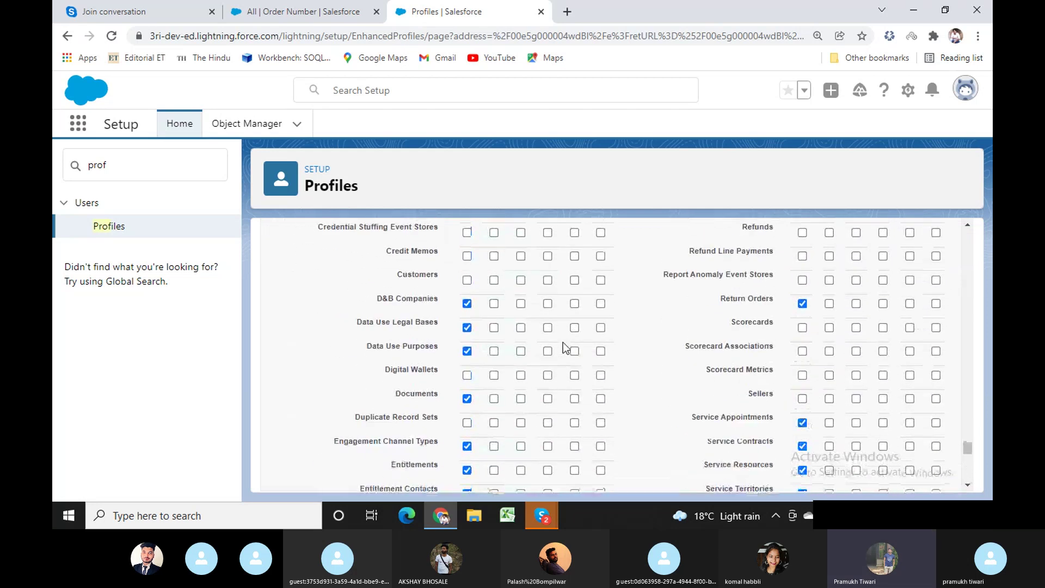
click(418, 354)
click(418, 355)
click(418, 378)
click(418, 378)
Cancel the profile edit and filter Setup Quick Find to 'us'.
drag(967, 464, 974, 224)
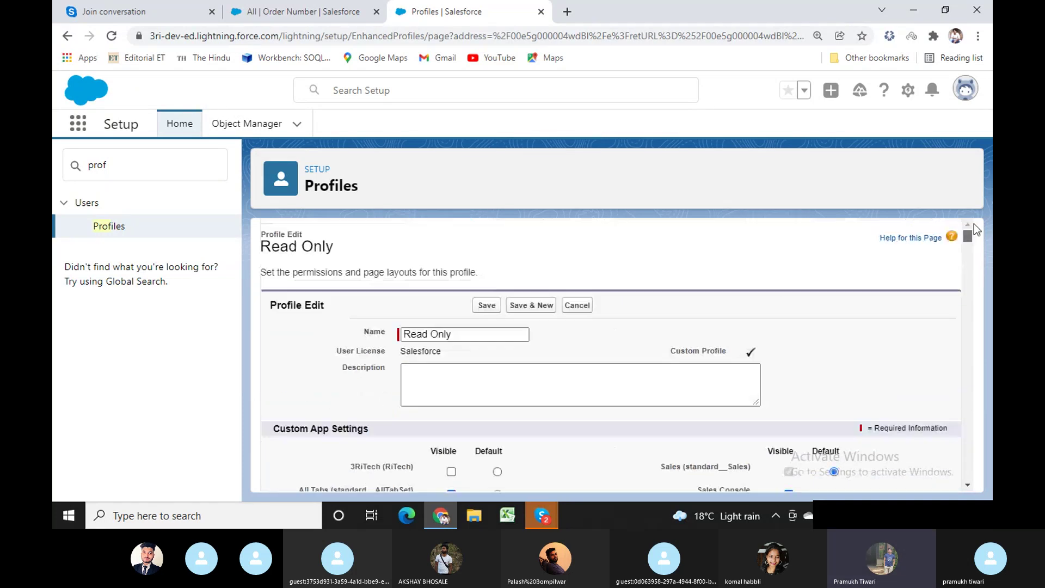
click(577, 305)
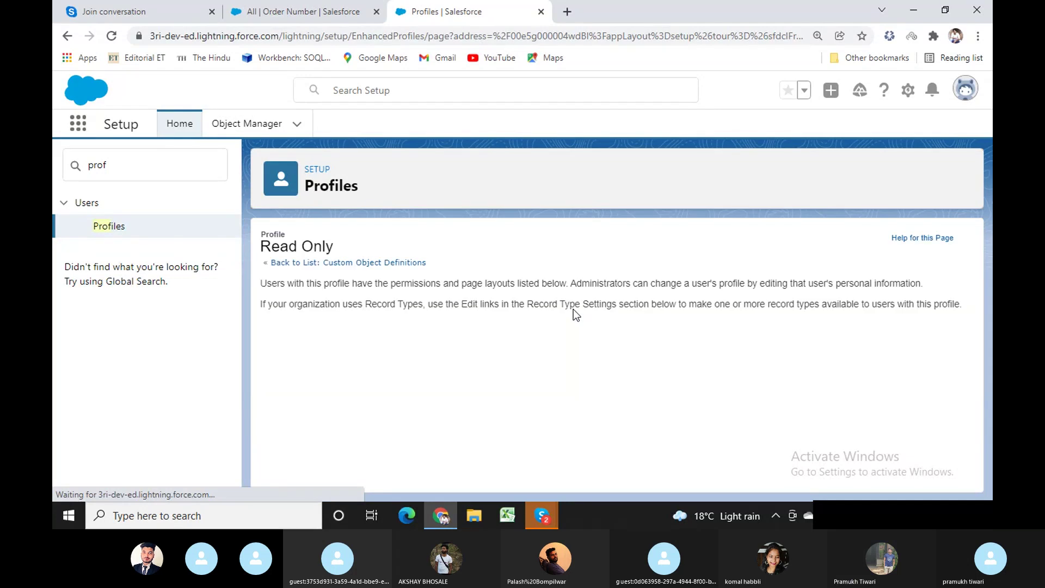
click(97, 166)
text(use)
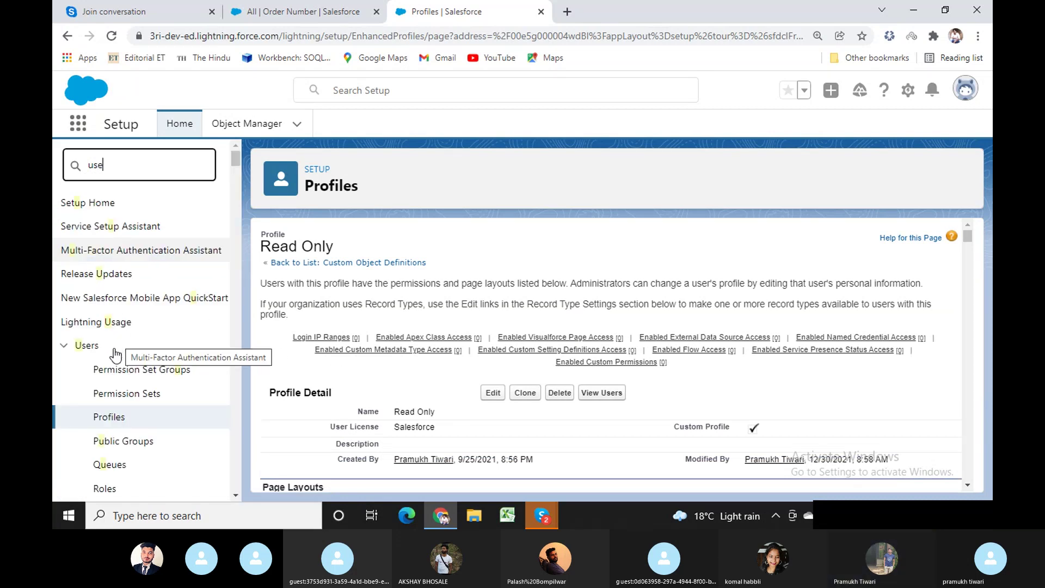
Open user 3Ri Test, switch its Profile from Standard User to Read Only, and save.
scroll(126, 354, down, 6)
click(105, 187)
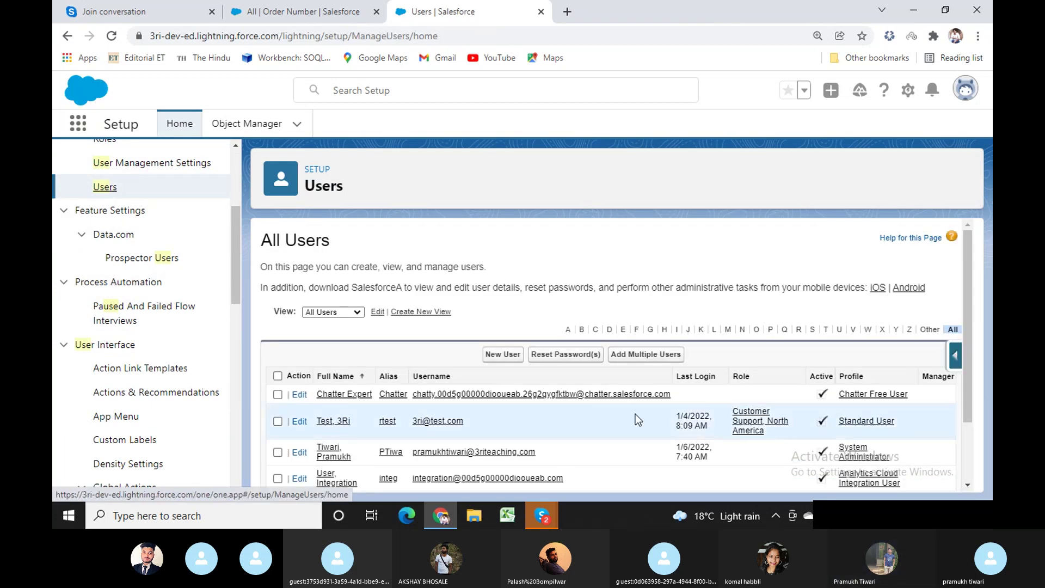
click(330, 423)
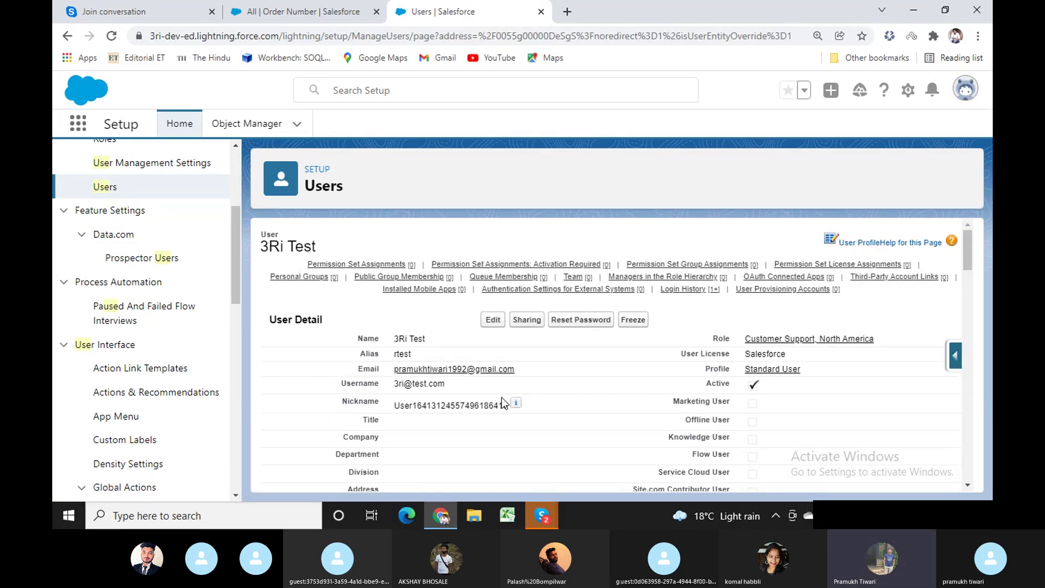
click(492, 320)
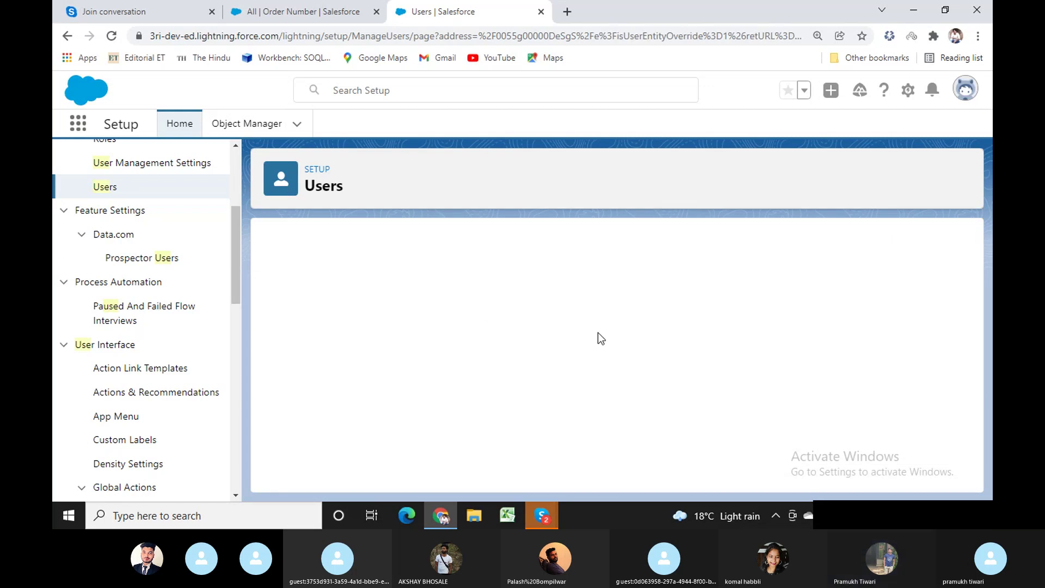
click(787, 365)
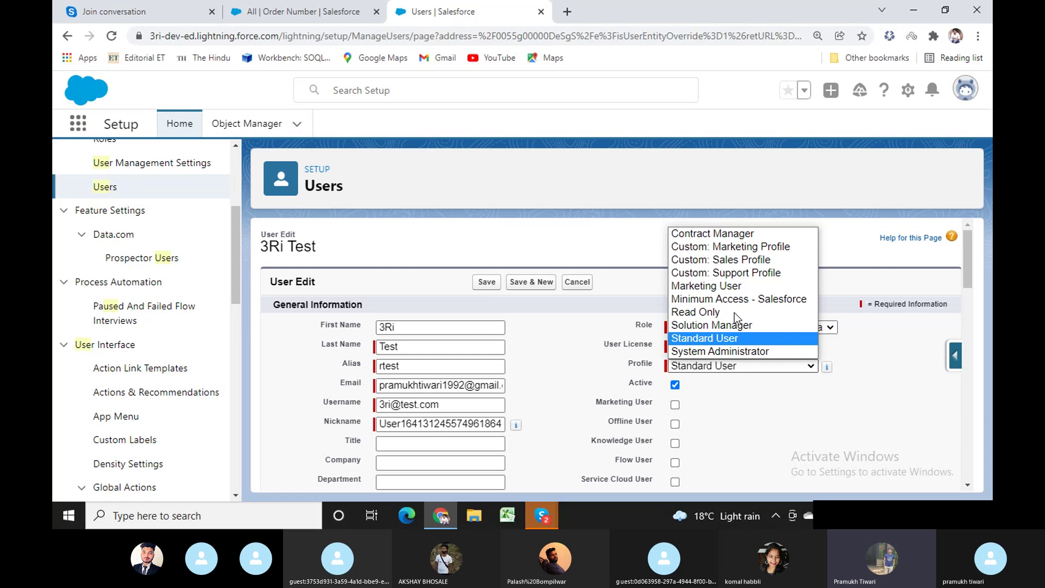
click(703, 312)
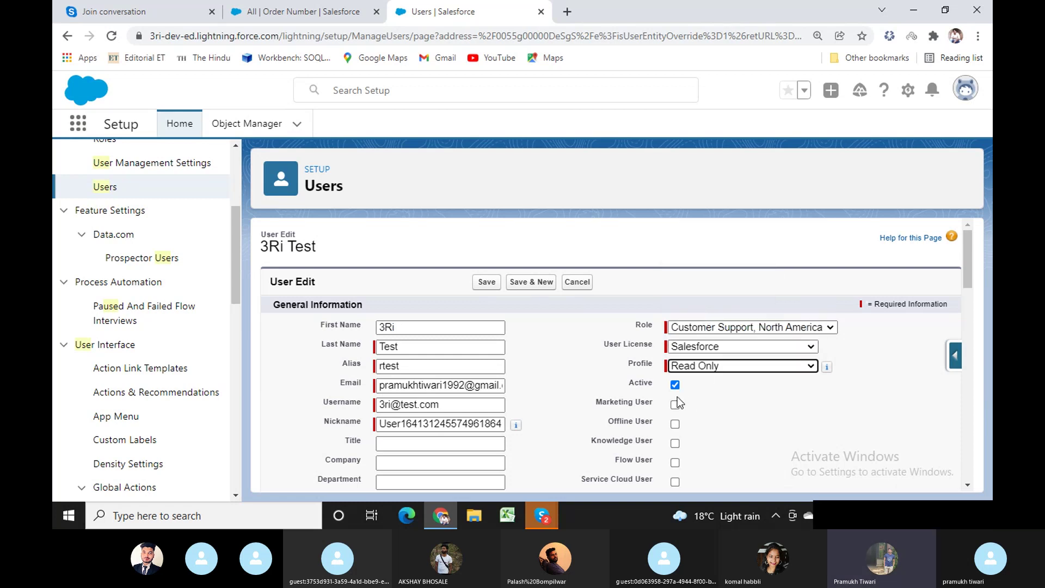
click(491, 282)
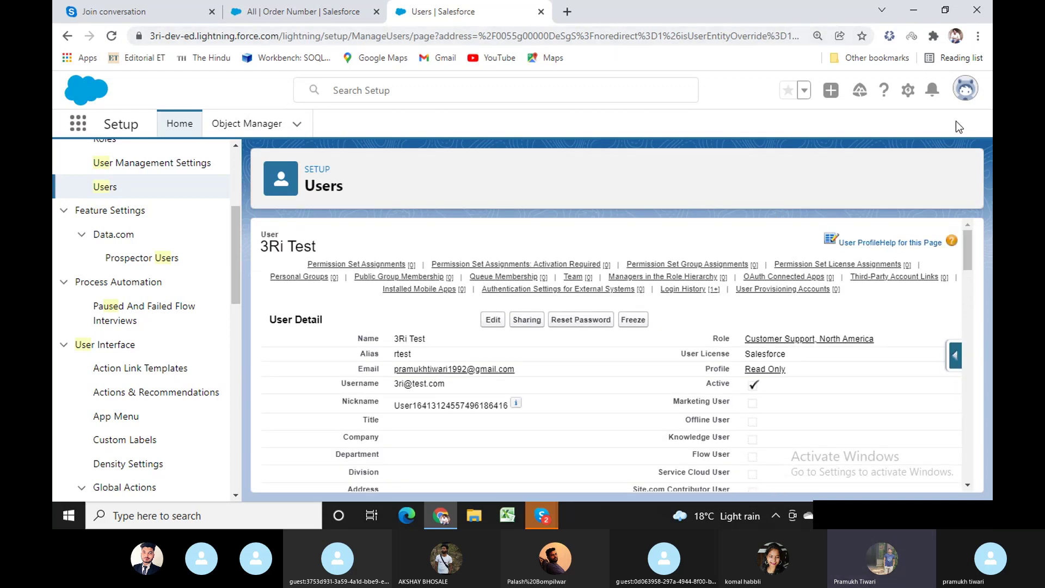
Log out of the admin session from the account menu.
click(963, 92)
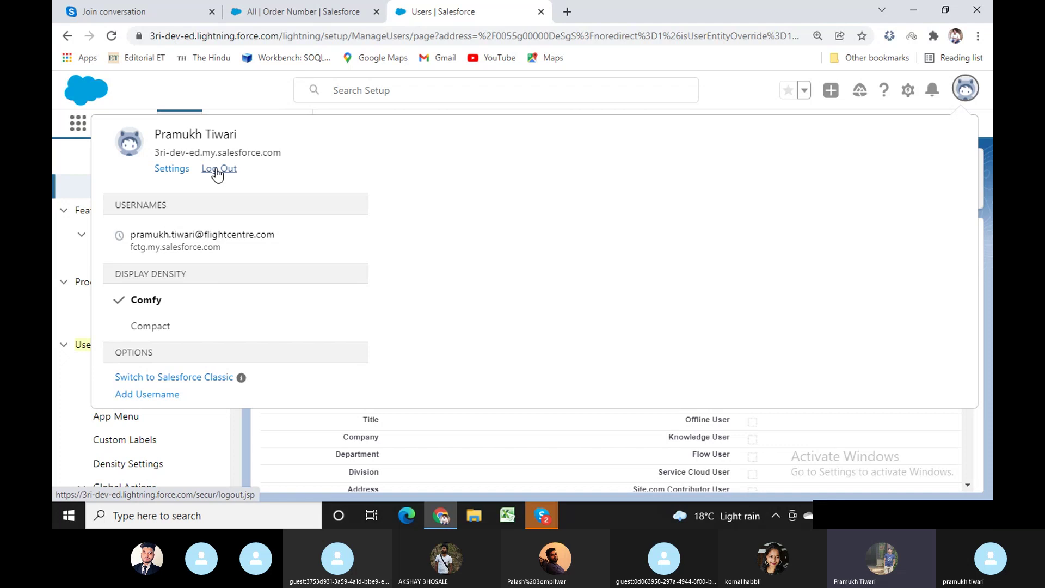
click(218, 169)
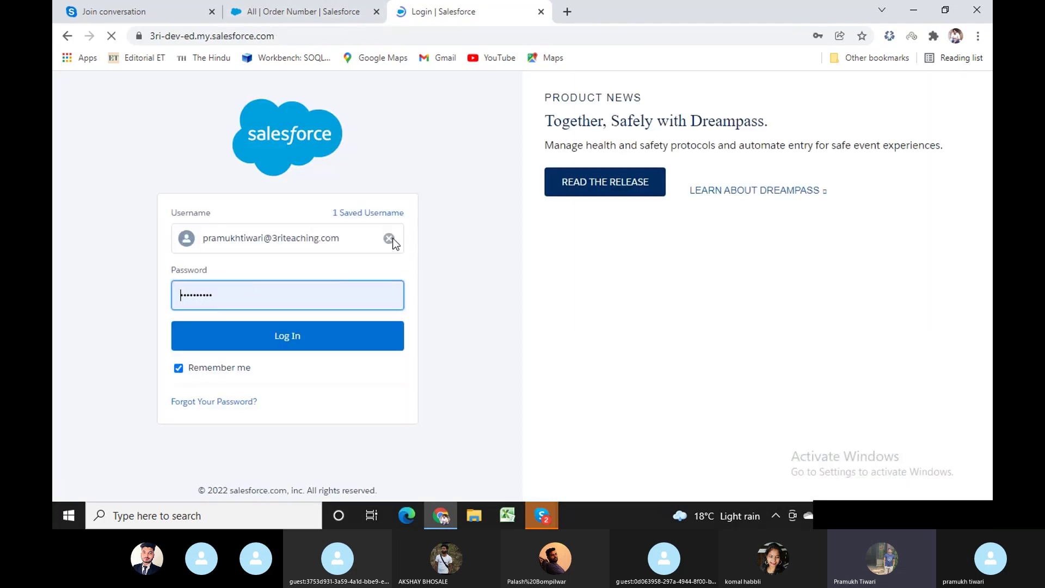
click(393, 237)
click(299, 243)
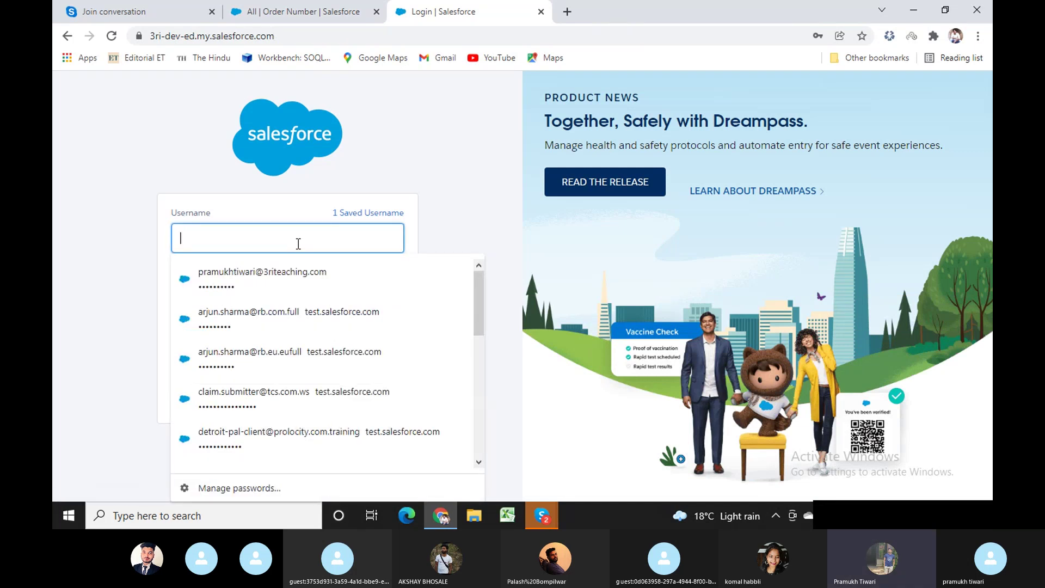
scroll(385, 289, down, 3)
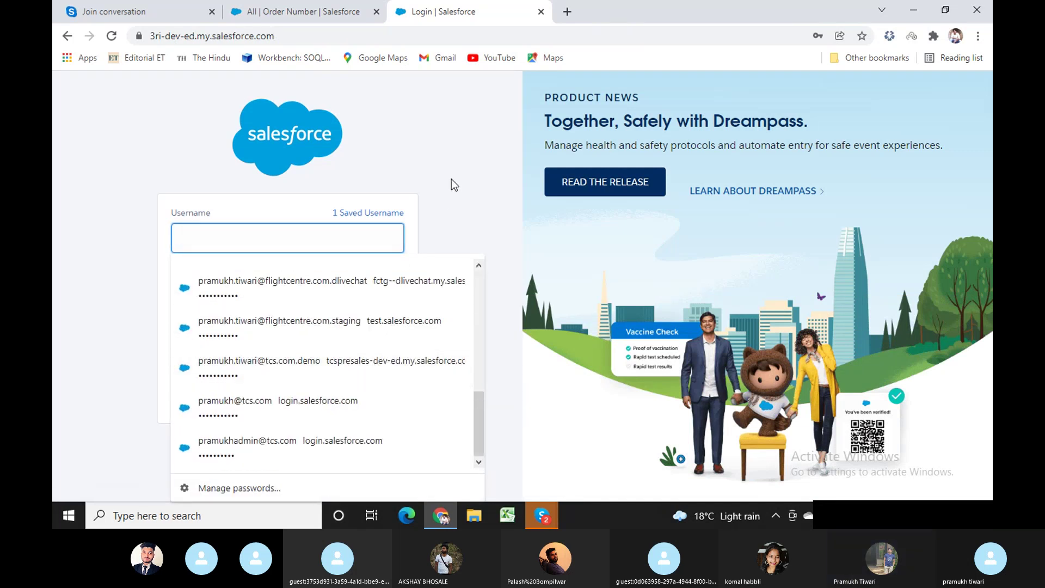
From the Order Number tab, open Setup in a new tab and close the old login tab.
click(337, 11)
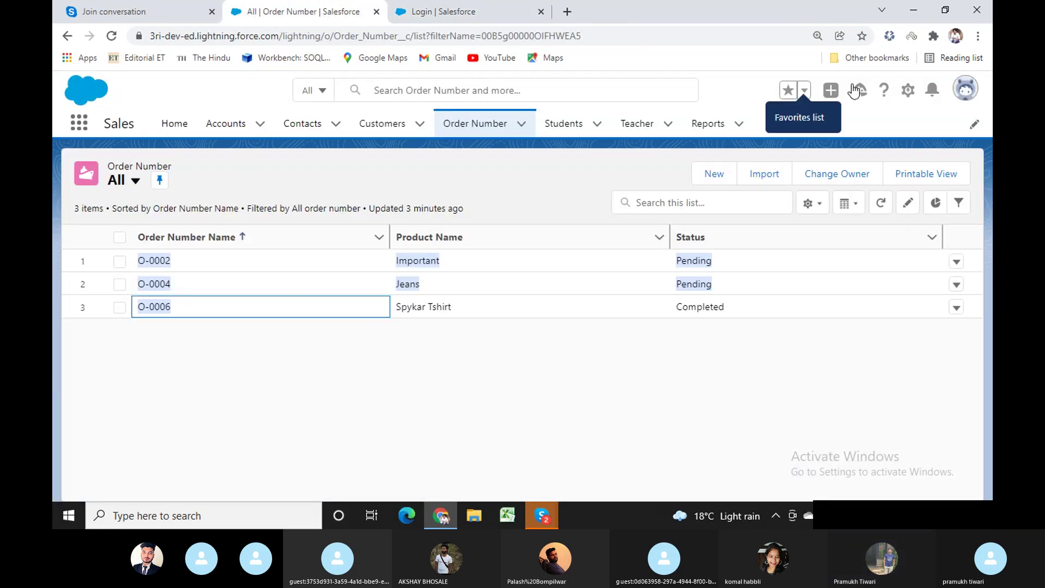
click(907, 90)
click(838, 128)
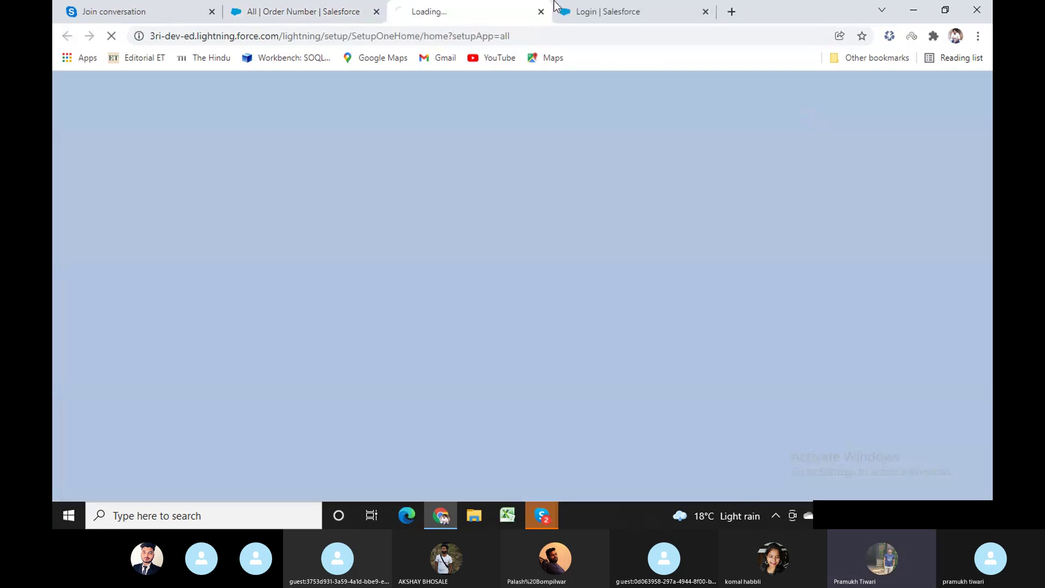
click(701, 12)
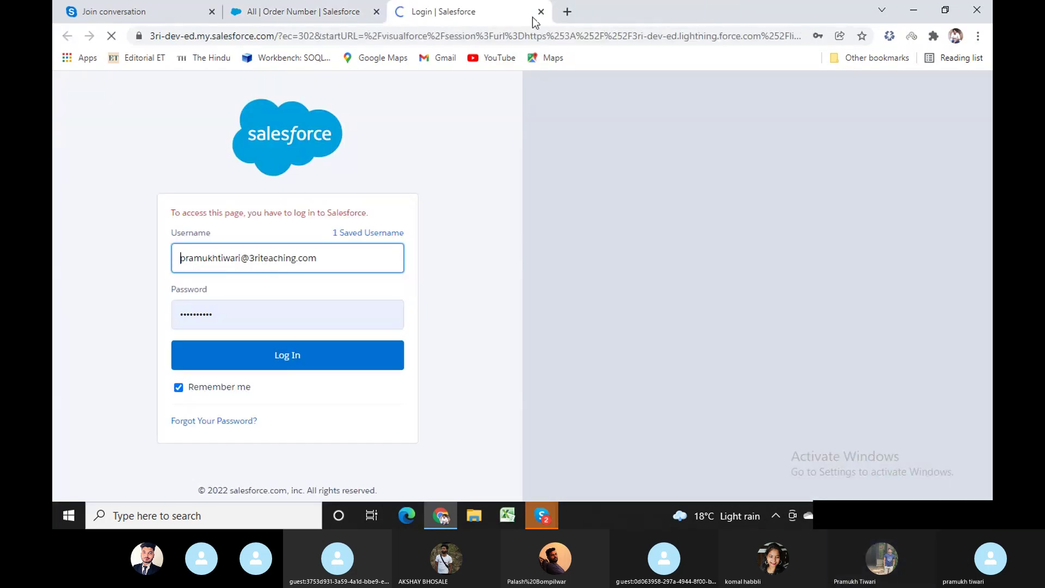
Log back in as administrator and choose Remind Me Later for phone registration.
click(284, 357)
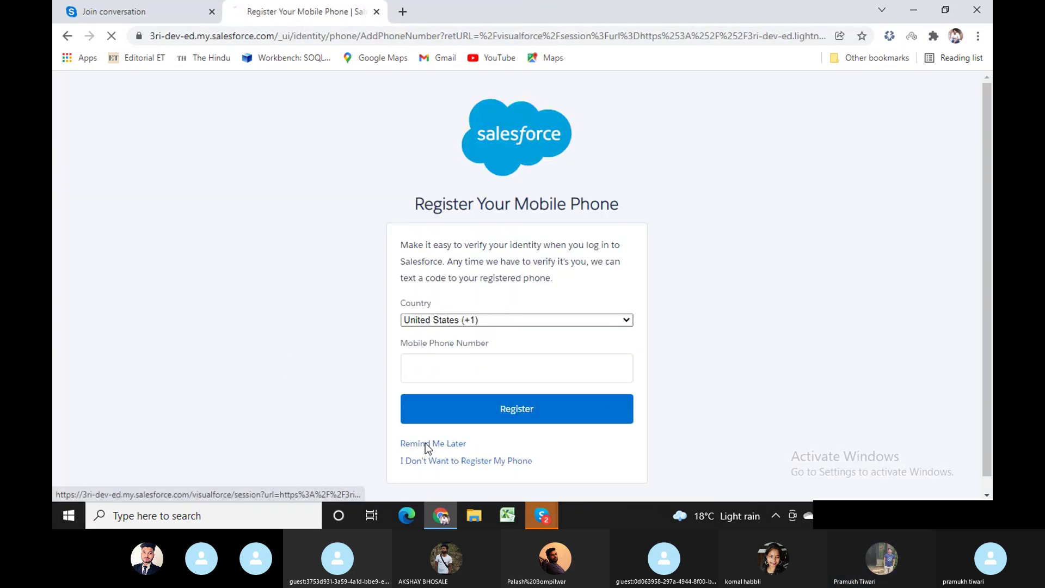
click(426, 443)
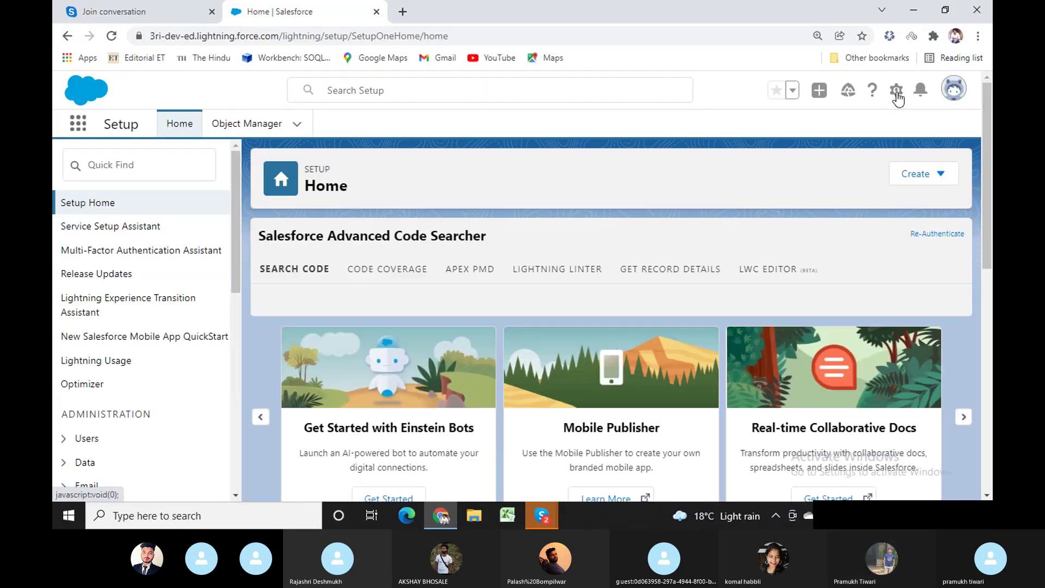
Reopen the 3Ri Test user from recent Setup items and copy its username.
click(897, 91)
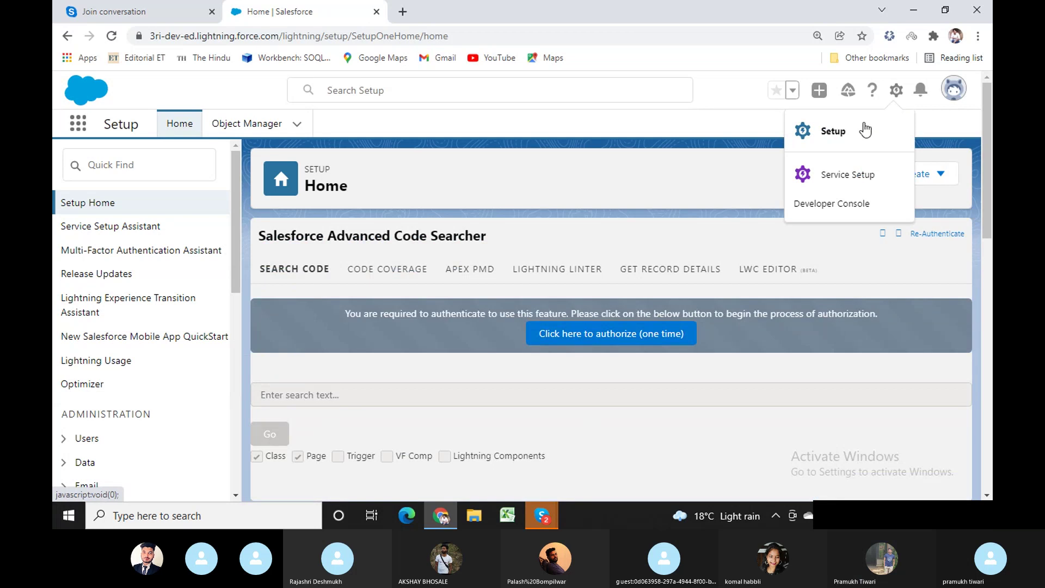
click(388, 91)
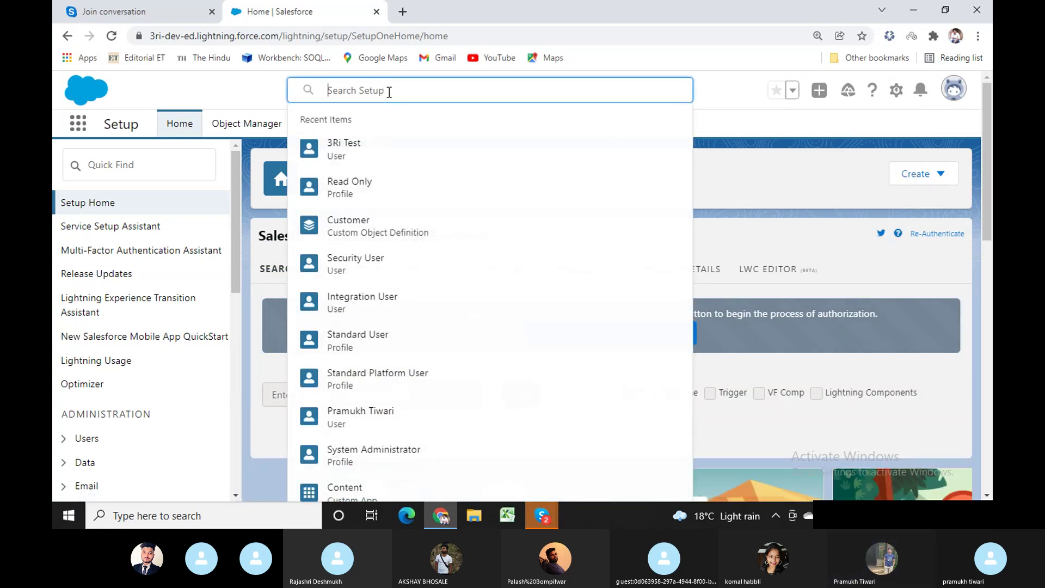
click(343, 153)
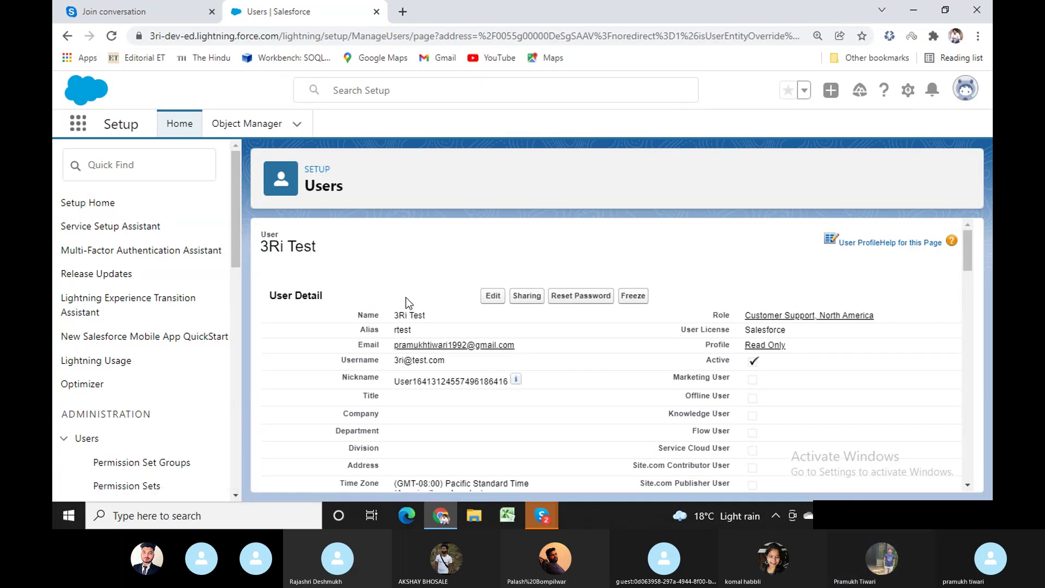
drag(403, 384, 394, 383)
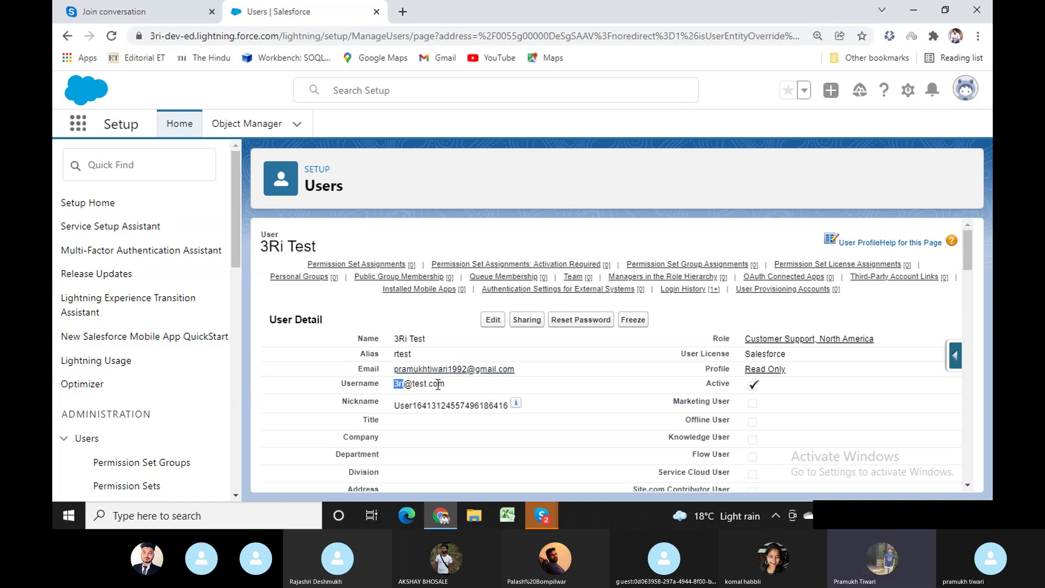
triple_click(446, 384)
key(ctrl+c)
click(964, 90)
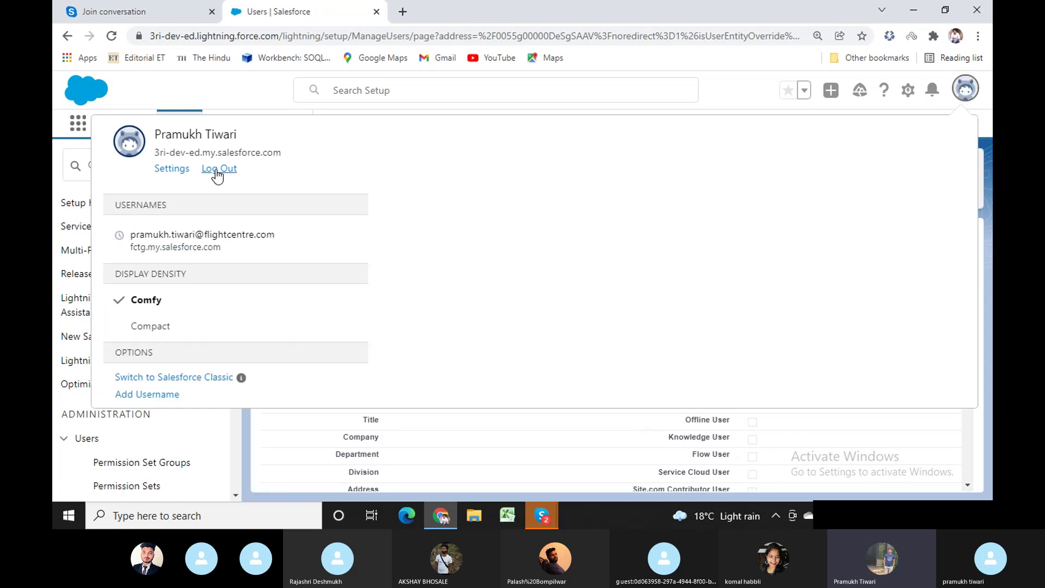
Log out, sign in as the test user with the copied username and its password, and postpone phone registration.
click(218, 169)
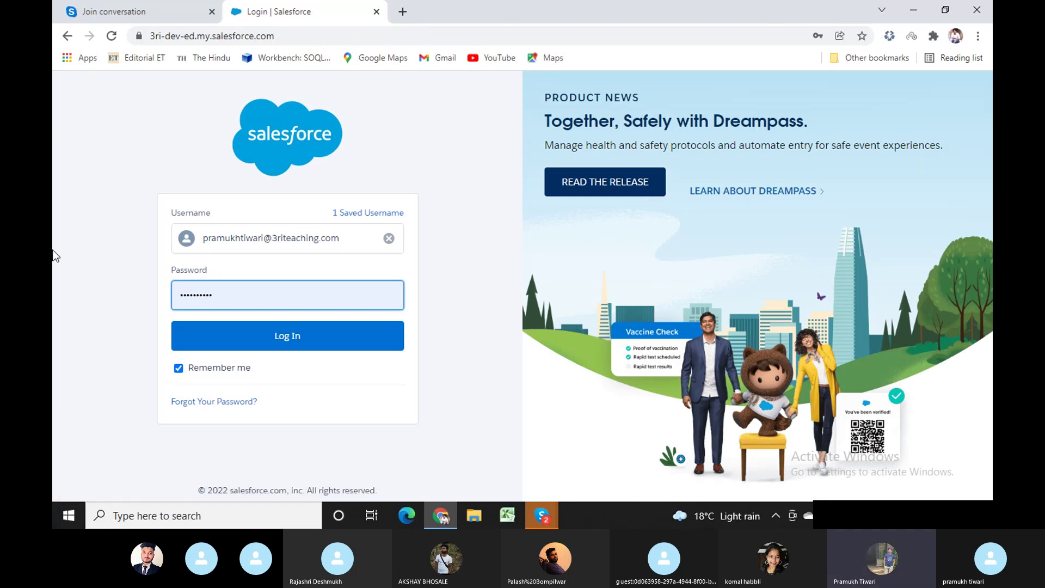
click(389, 239)
key(ctrl+v)
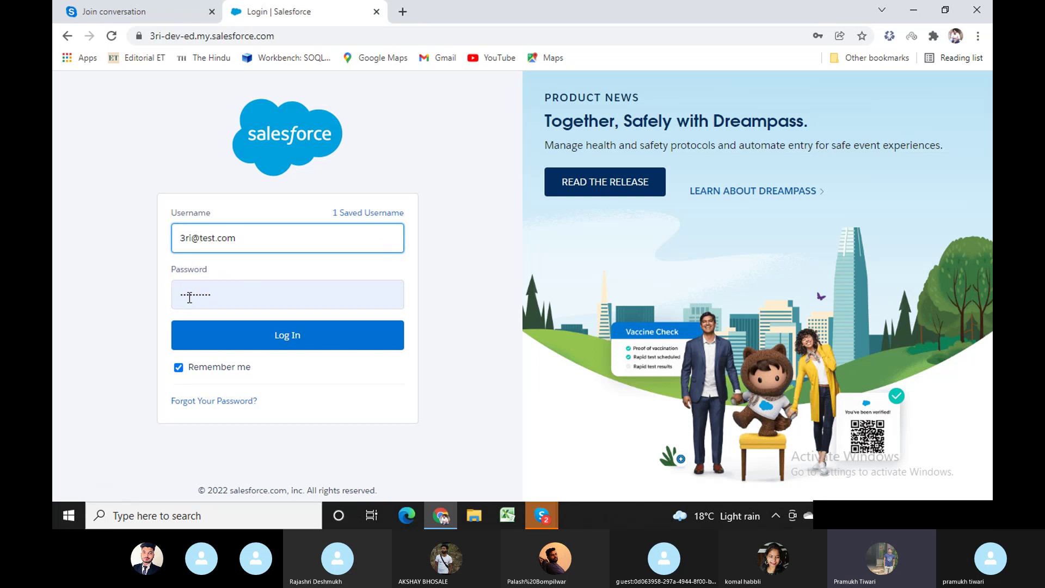
double_click(190, 298)
text(test)
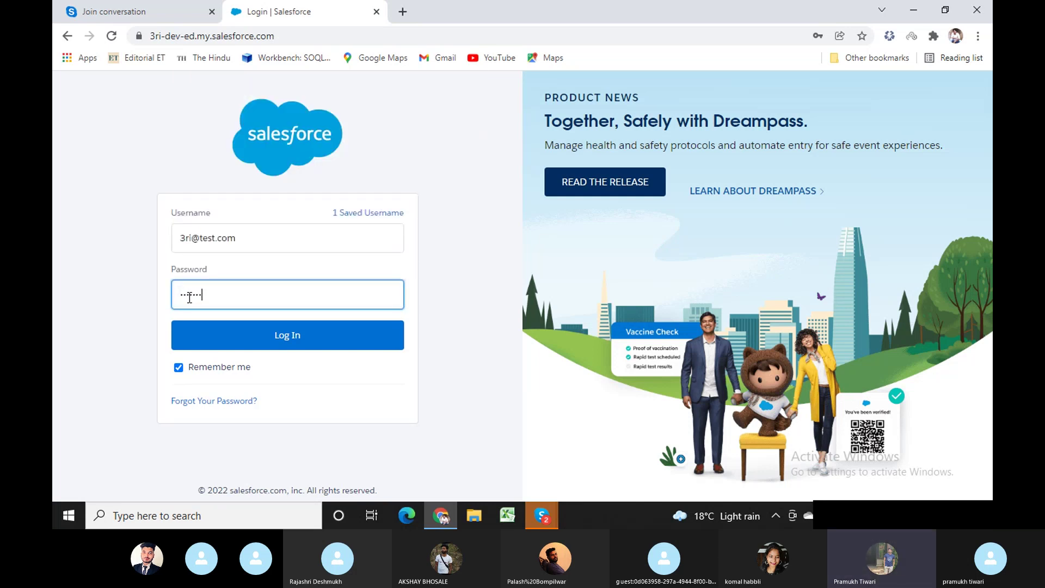
click(238, 339)
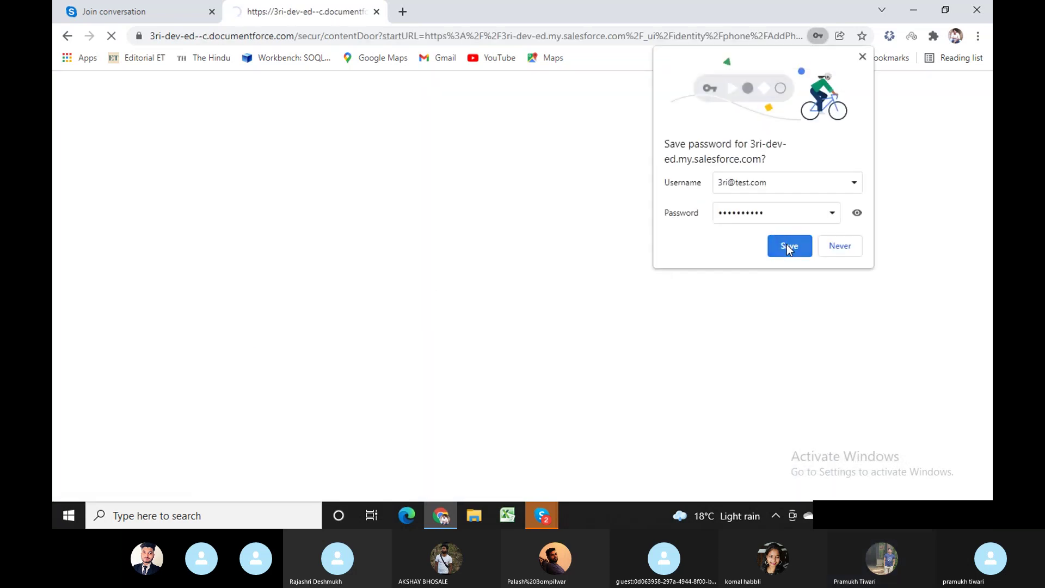
click(788, 249)
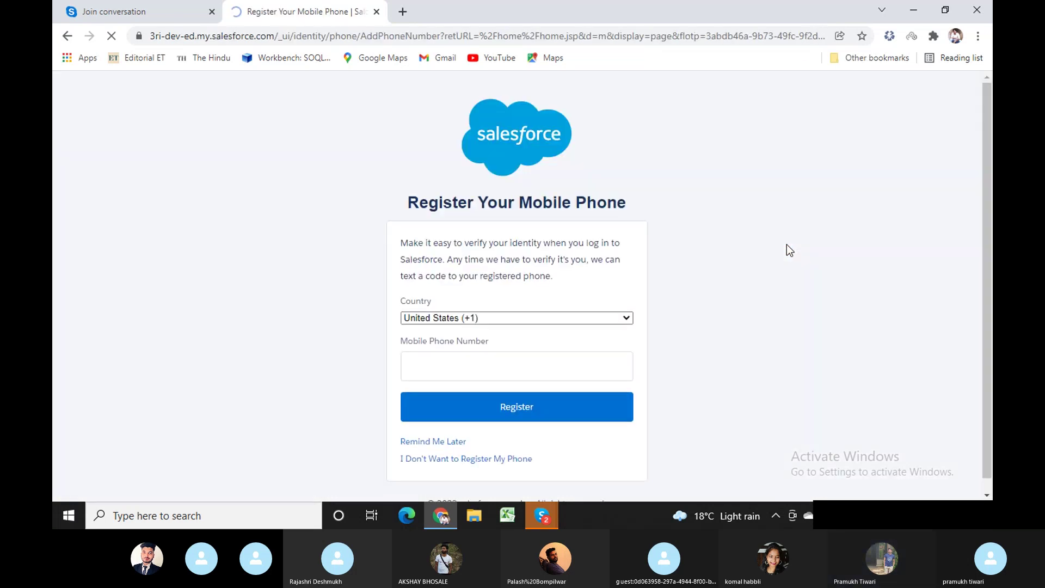
click(437, 444)
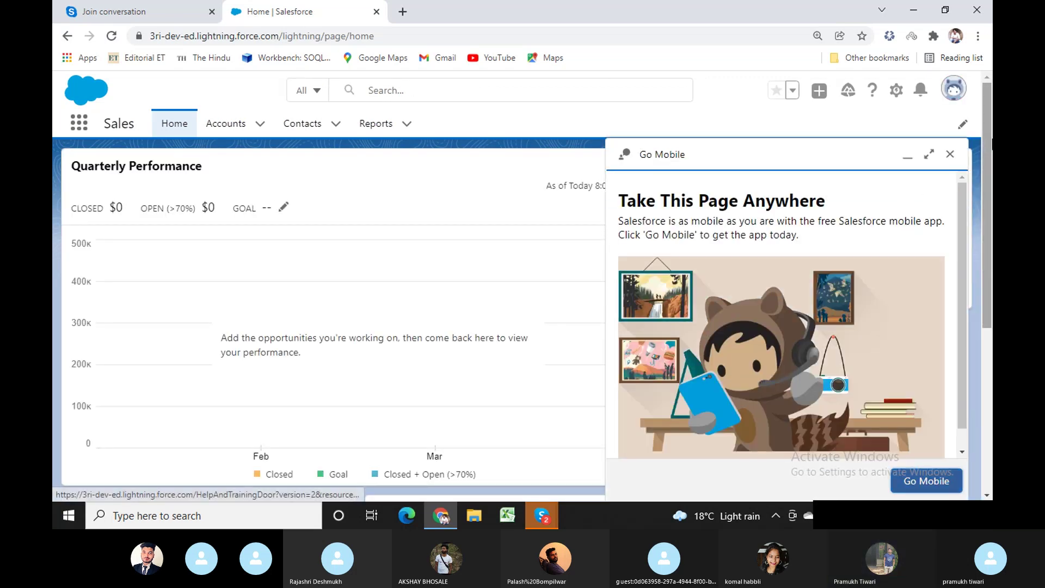
Minimize the Go Mobile promotion on the Sales home page.
click(907, 156)
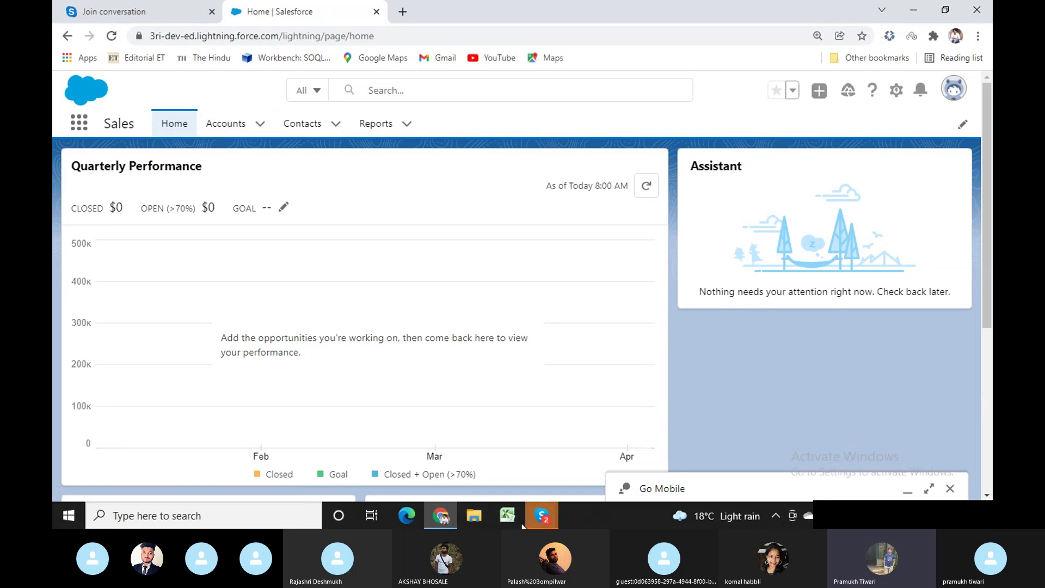
click(438, 520)
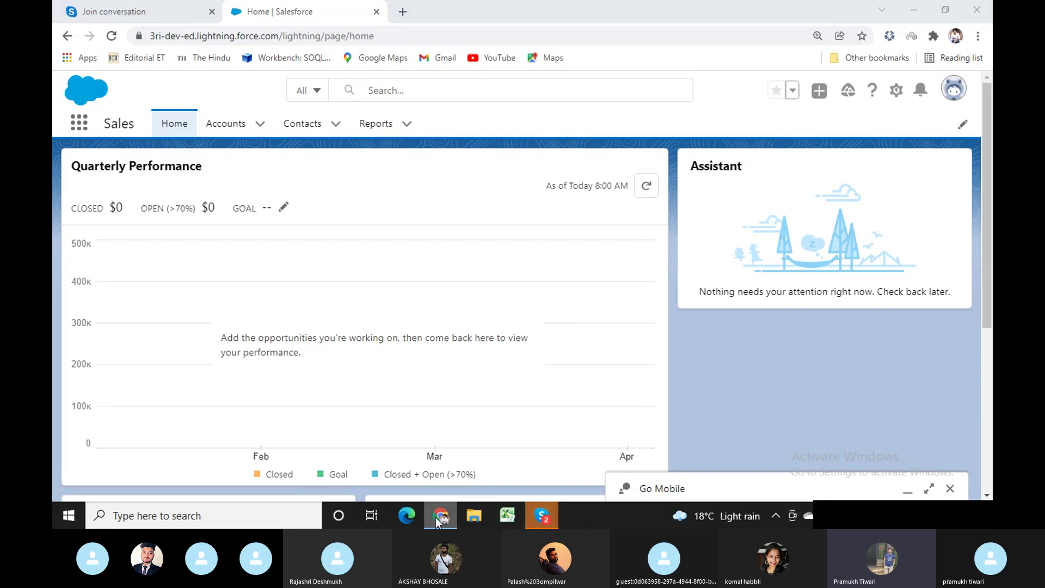
Launch a new Chrome window from the taskbar under the Person 1 profile.
right_click(438, 520)
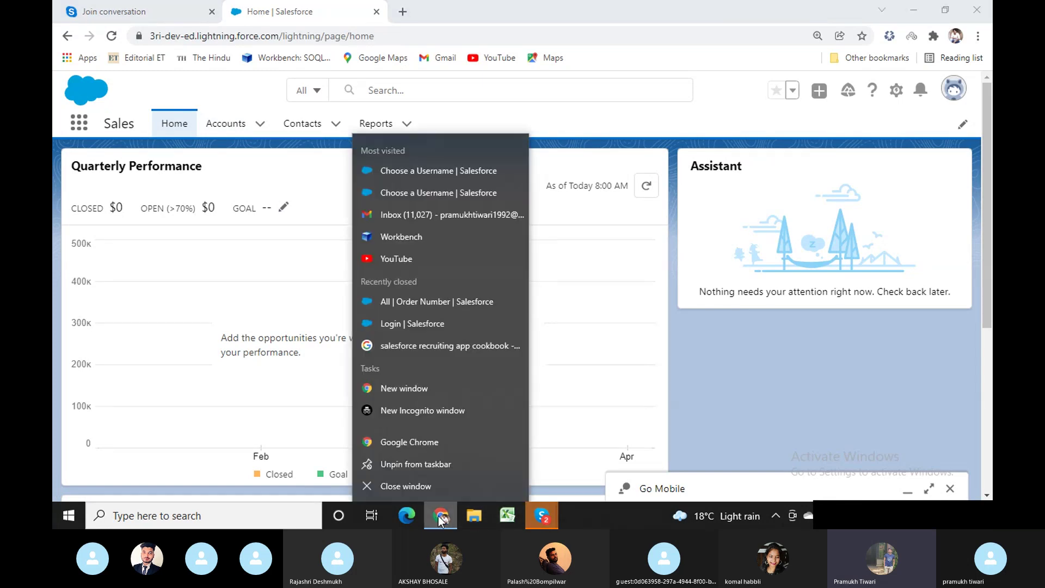
click(430, 446)
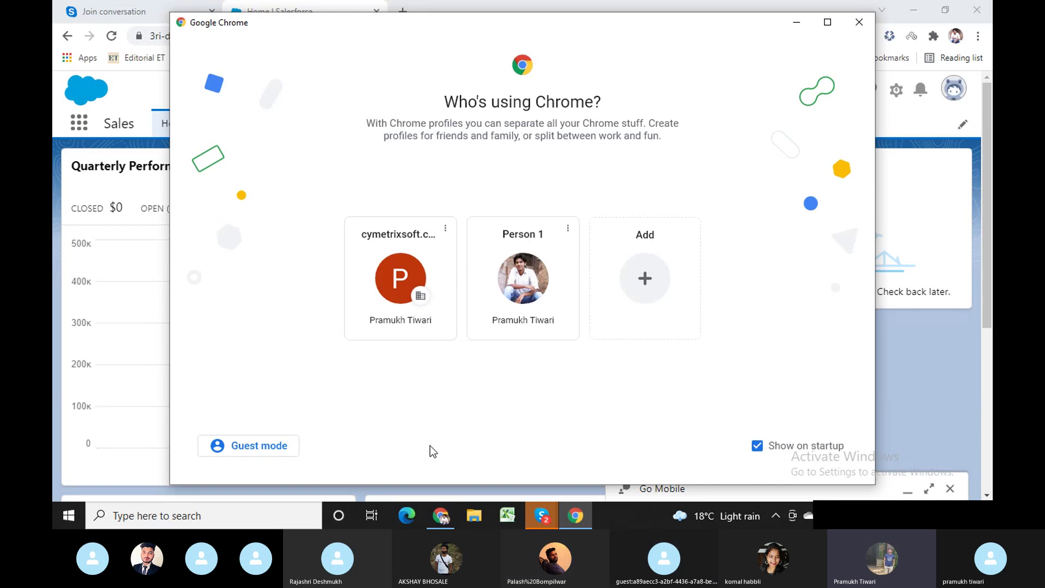
click(526, 291)
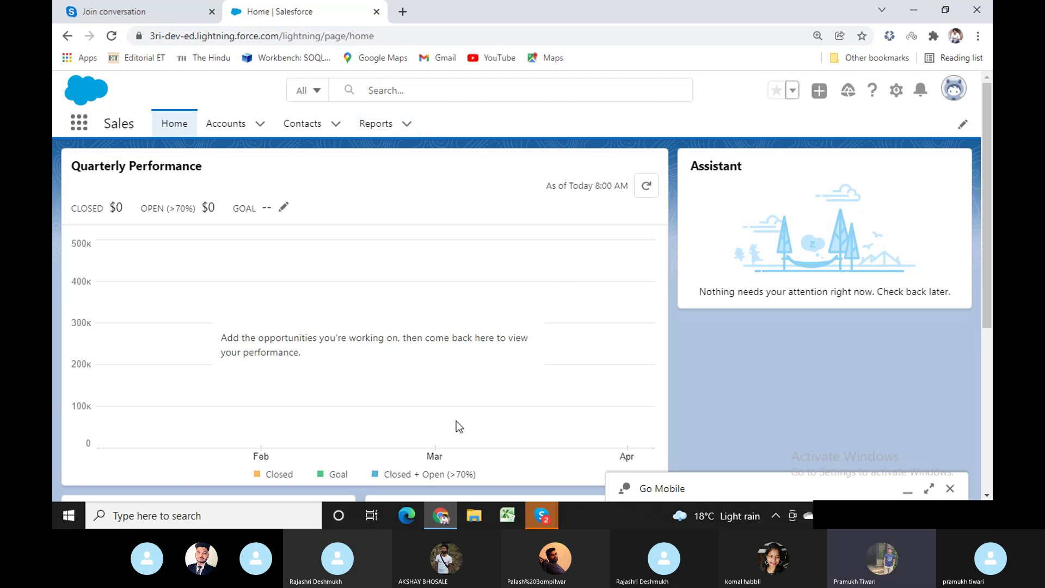
Return to the Salesforce window, then launch another Chrome window under the other profile.
click(445, 517)
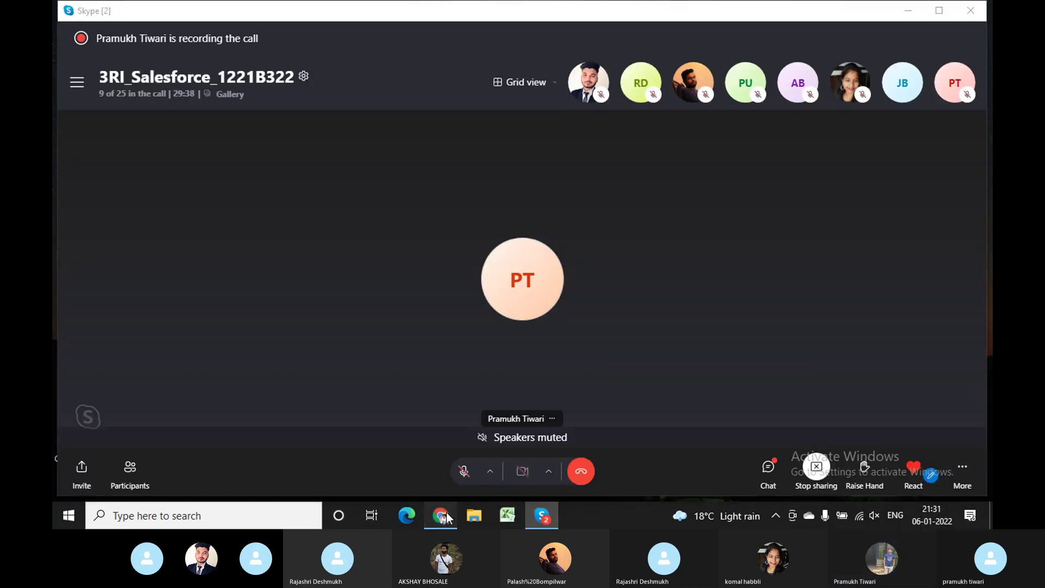
click(441, 516)
right_click(446, 517)
click(417, 442)
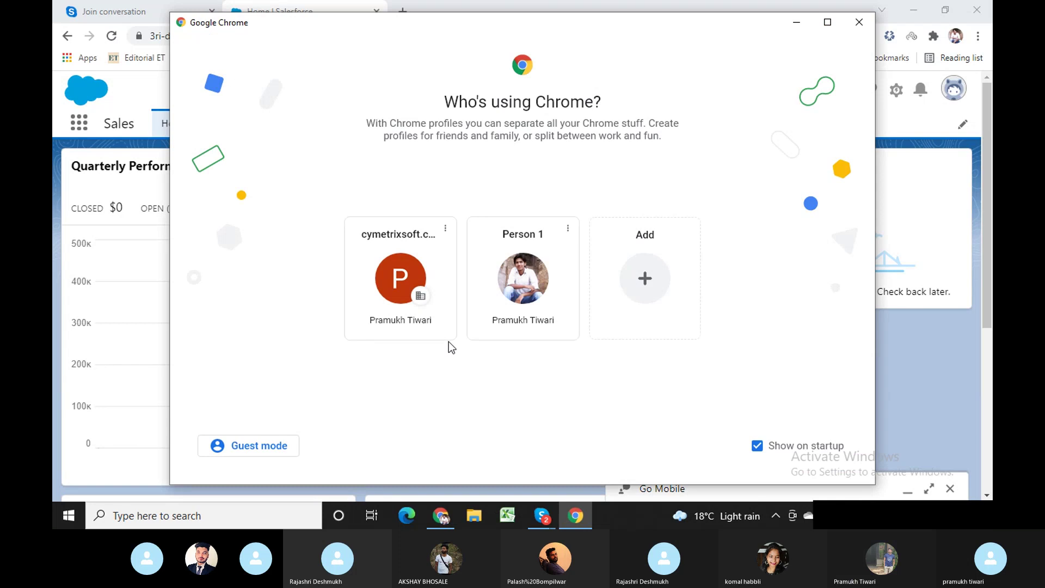
click(396, 283)
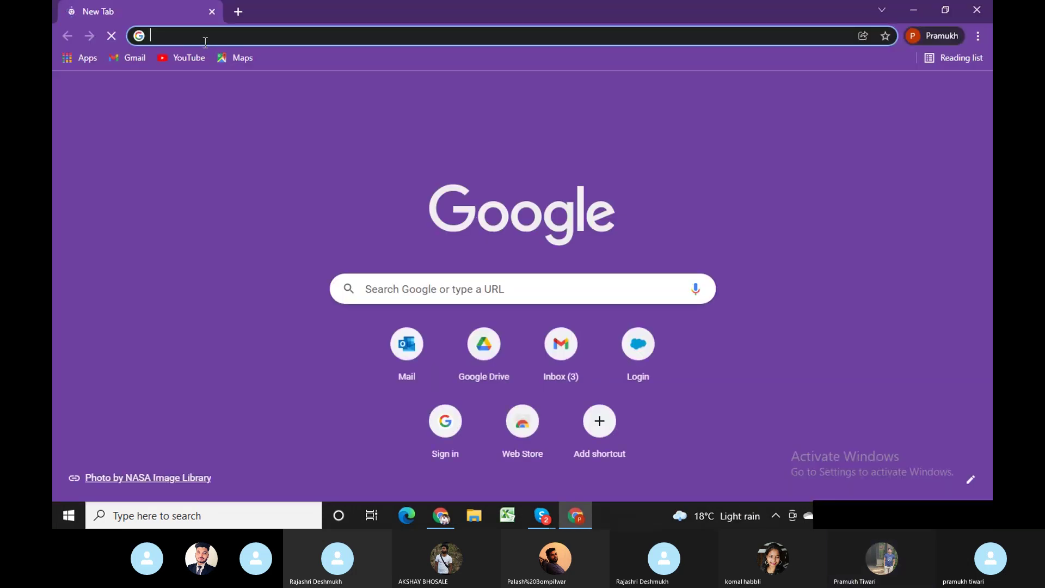
Load login.salesforce.com in the new profile's window, then go back to the Salesforce home window.
text(login.salesforce.com)
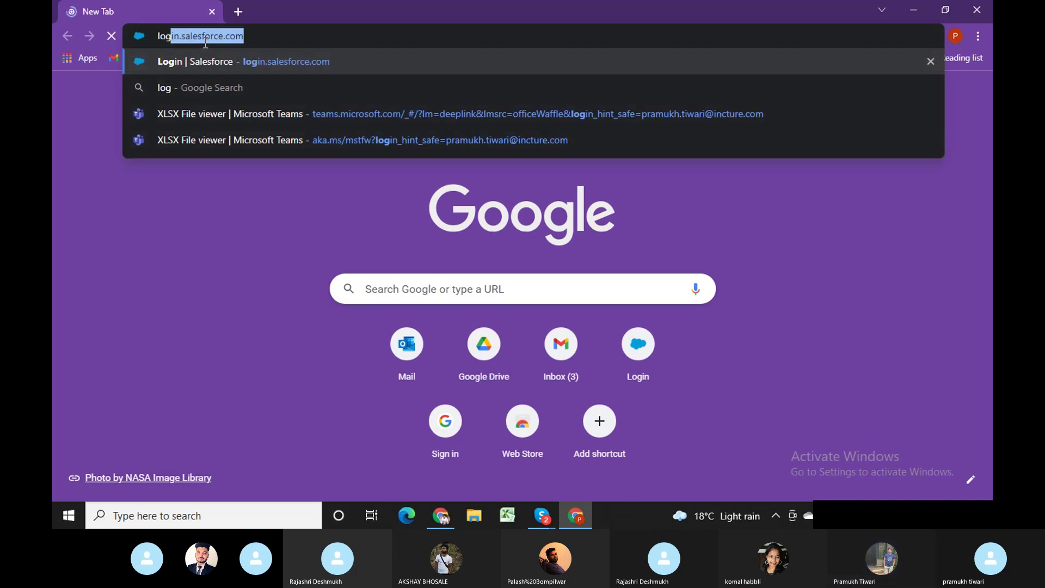
key(Return)
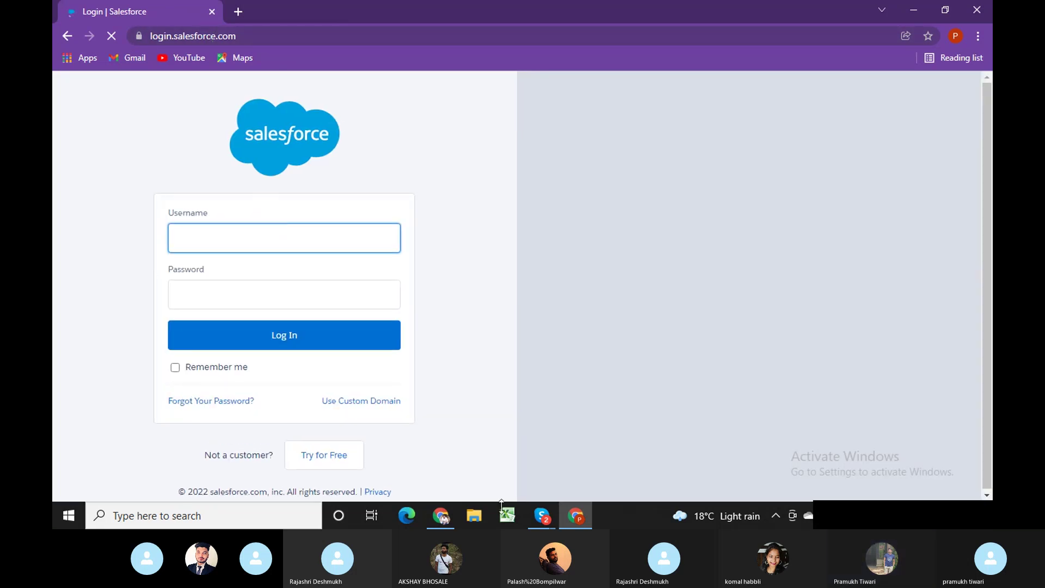
mouse_move(446, 521)
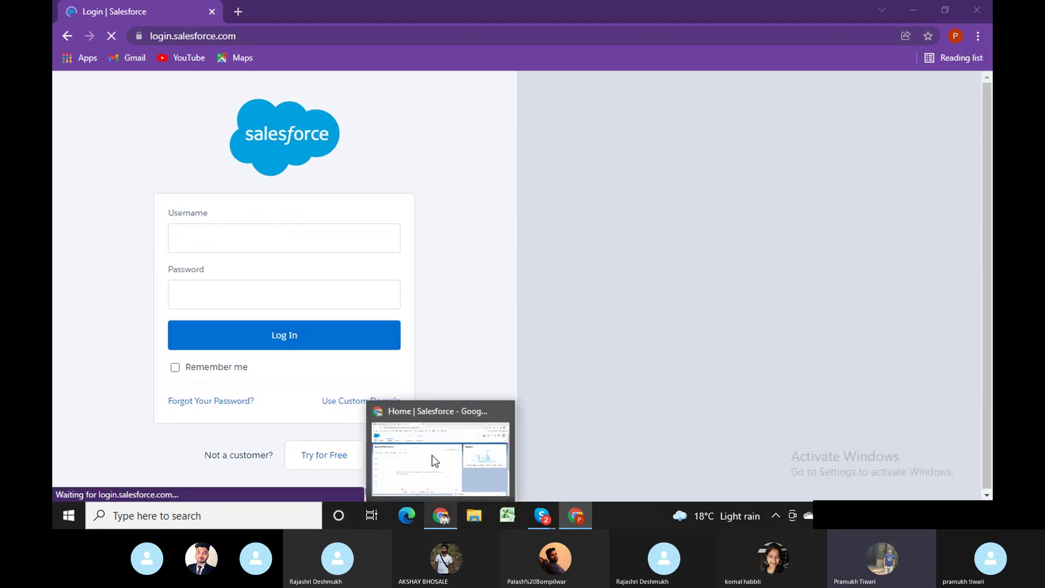
click(431, 462)
Find the administrator user through Setup search and select the Username value on their record.
click(896, 90)
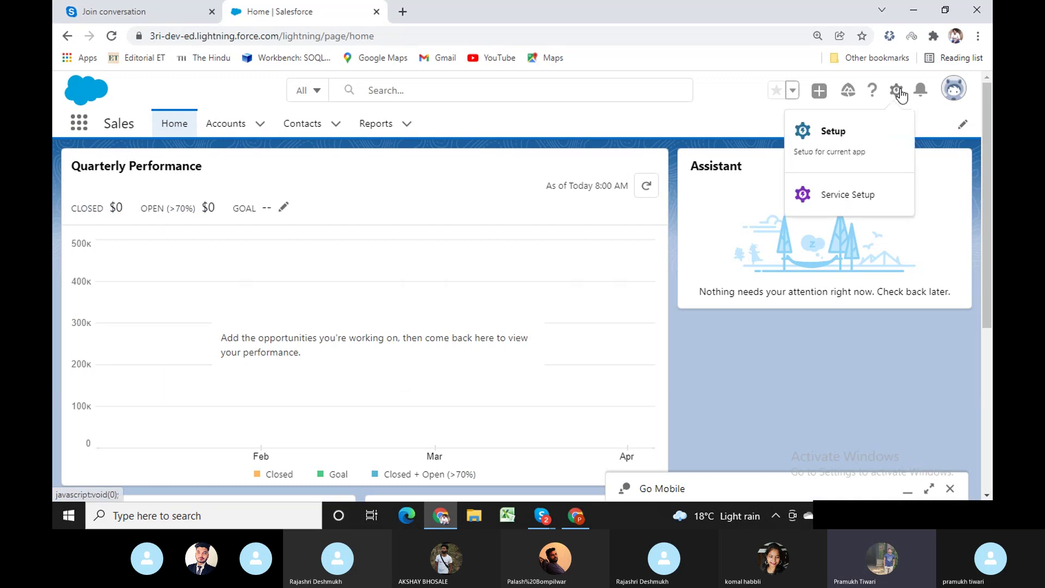
click(853, 136)
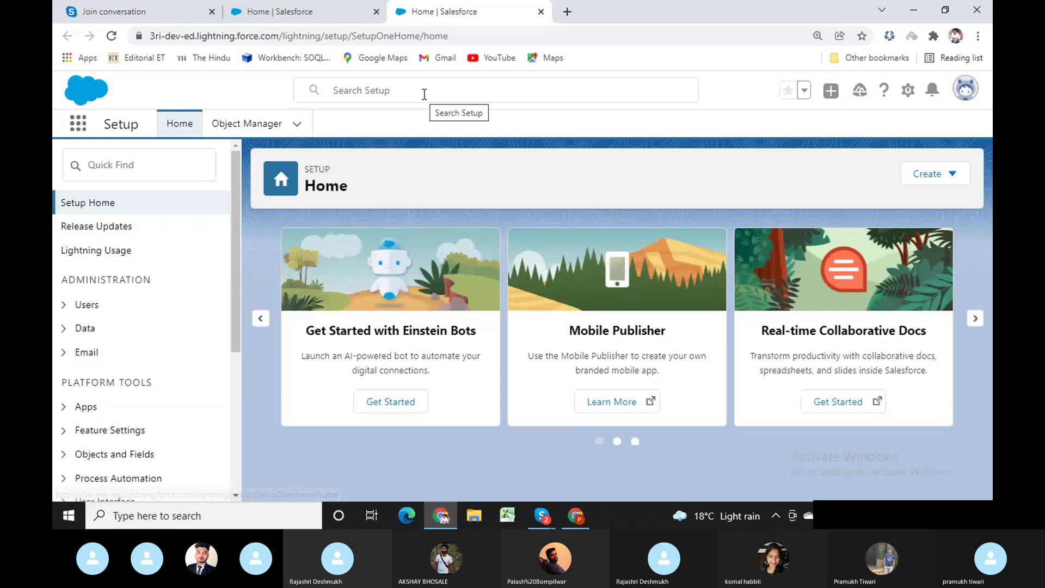
click(424, 91)
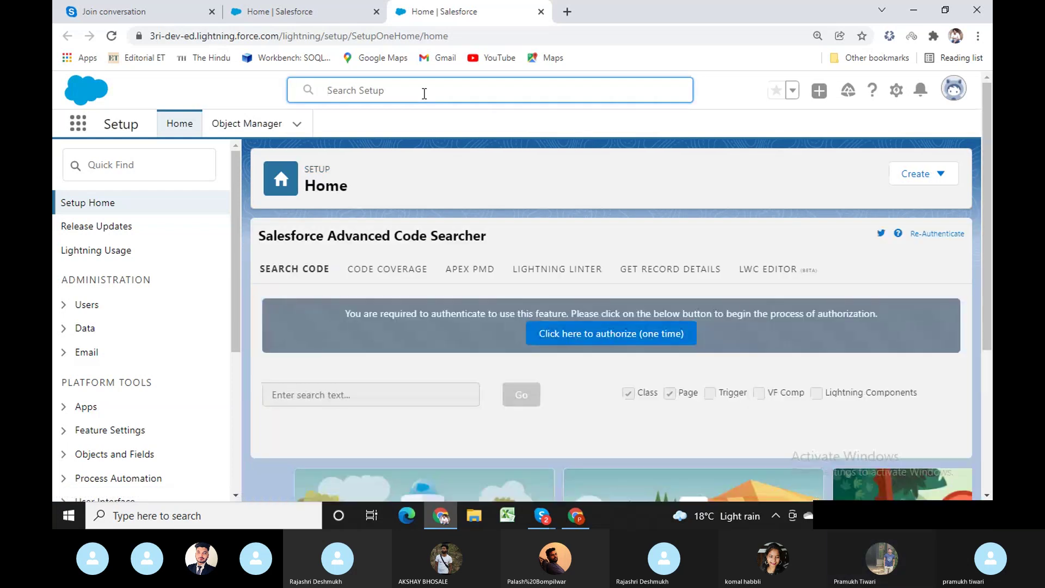
text(pra)
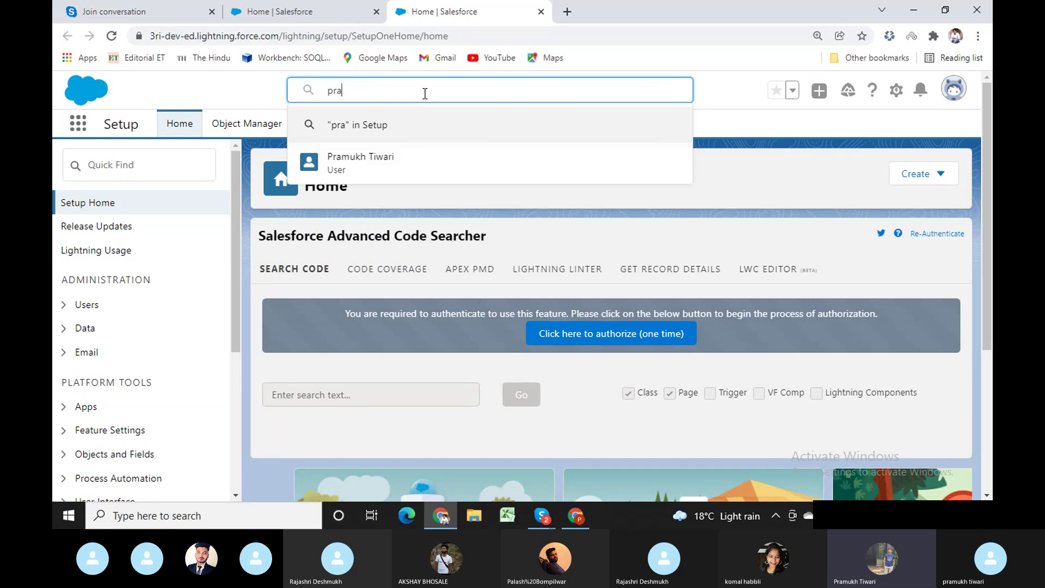
click(368, 160)
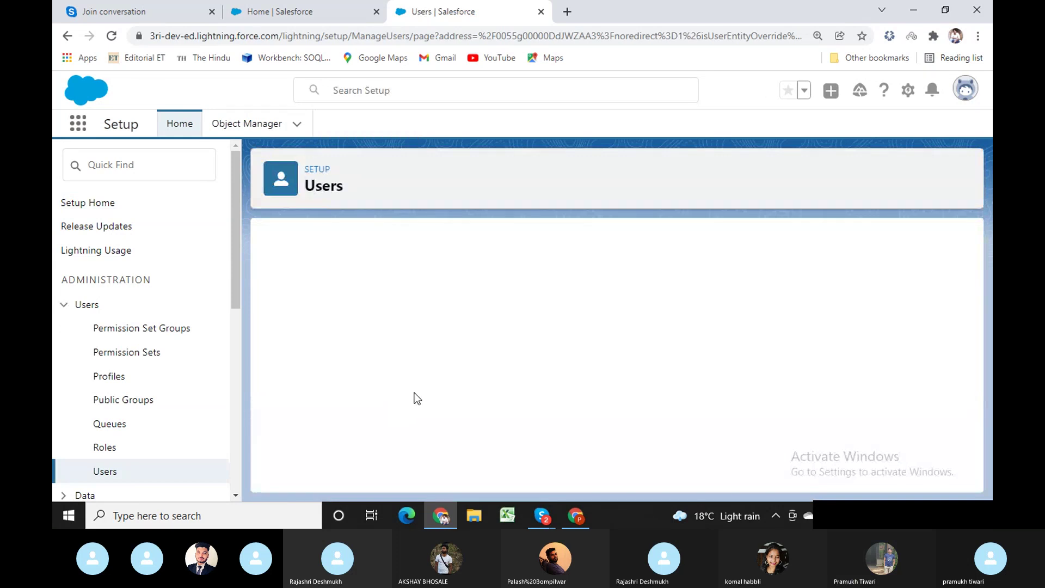
drag(518, 364, 397, 373)
key(ctrl+c)
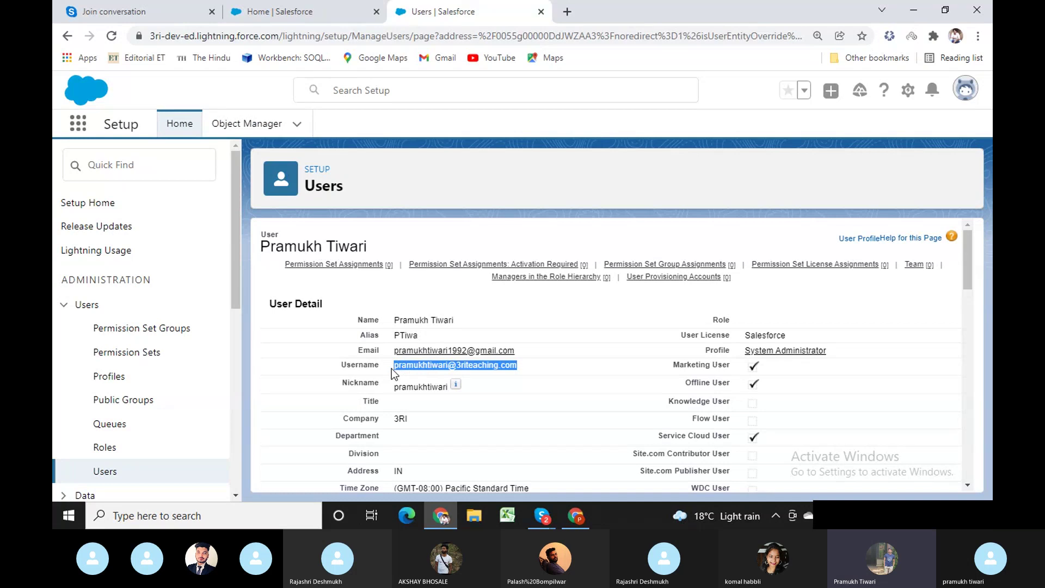
Close the Users tab and fill the second window's login form with the copied username and account password.
click(541, 12)
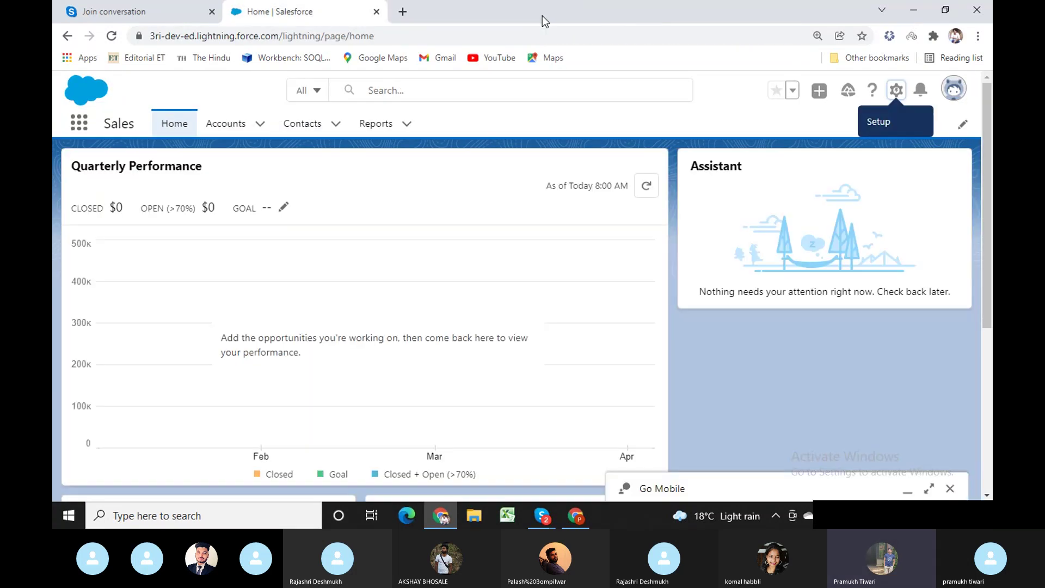
click(576, 516)
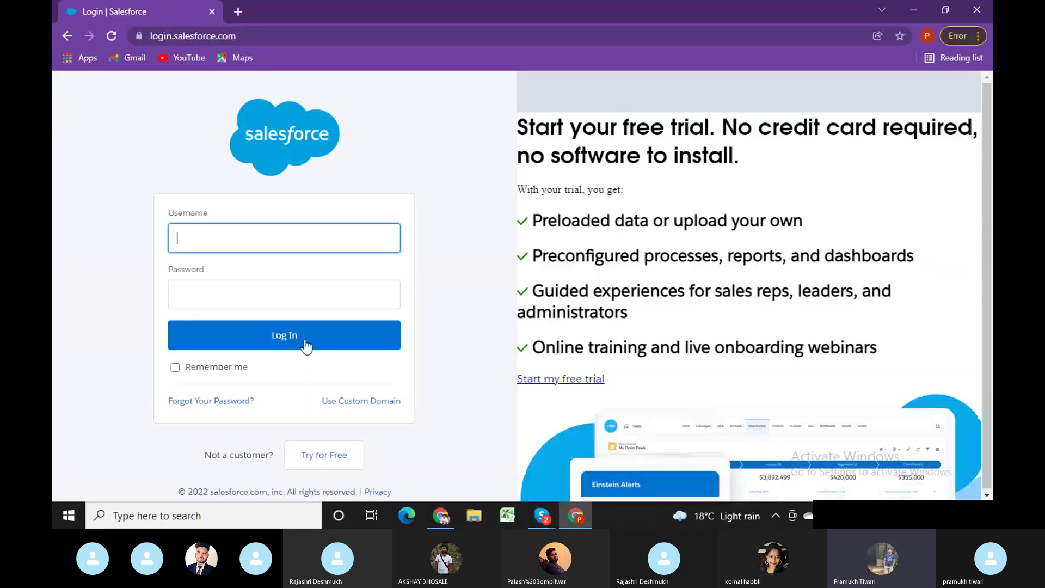
key(ctrl+v)
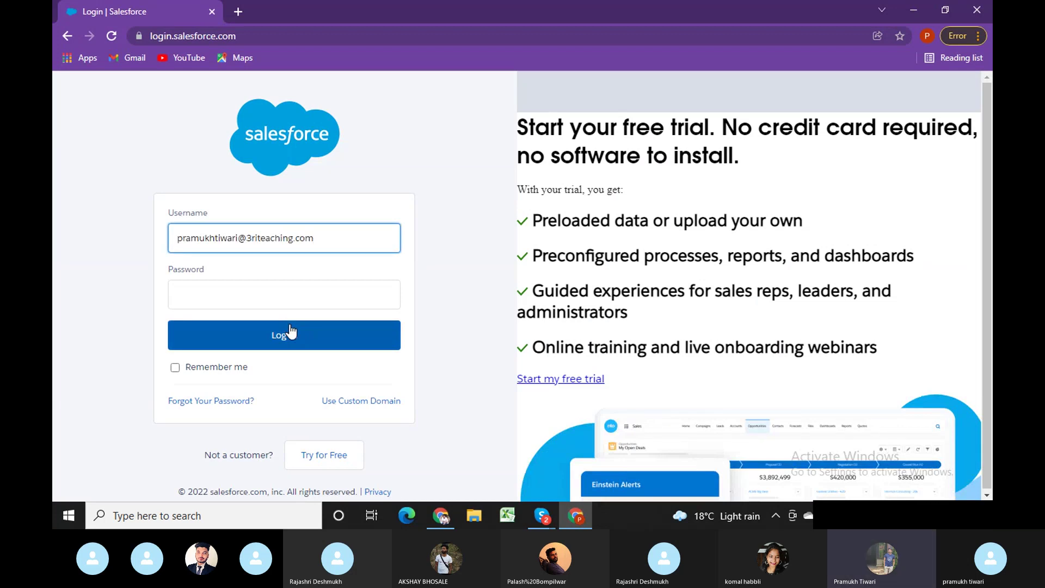
click(281, 298)
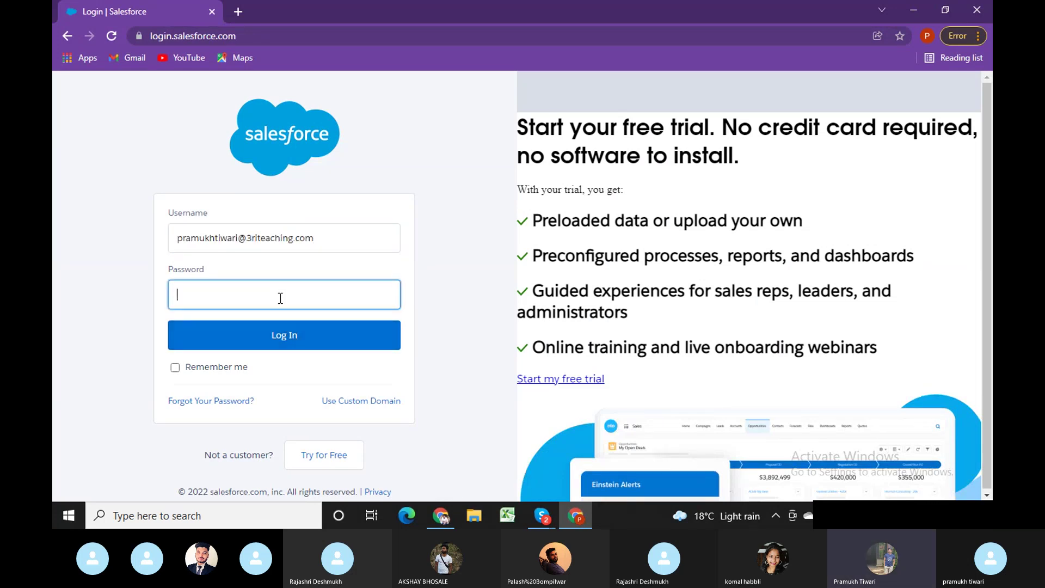
text(p)
Submit the login with Remember me ticked, then open Gmail in a new tab of the other window.
click(226, 367)
click(254, 345)
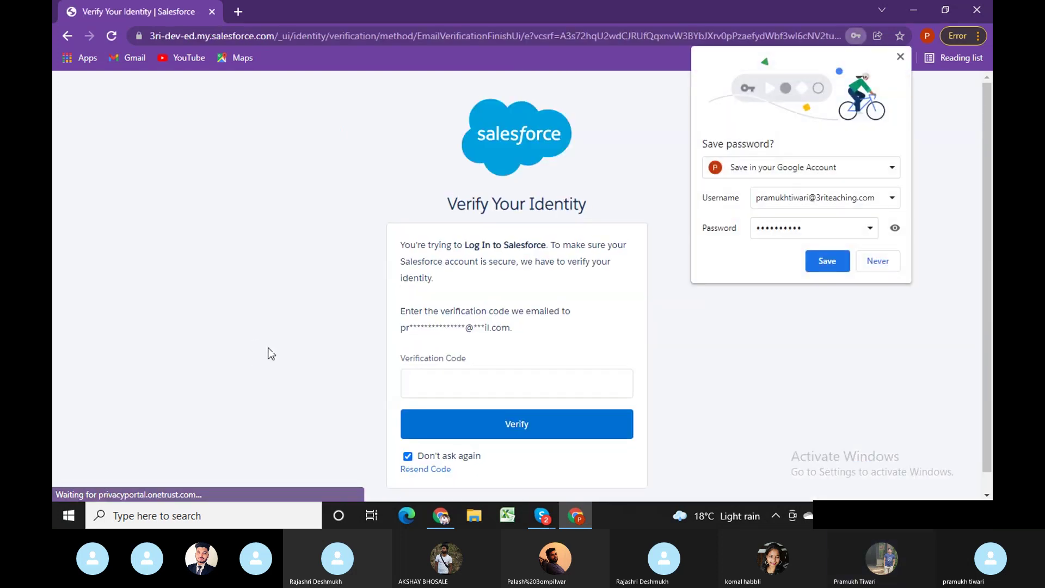
click(441, 515)
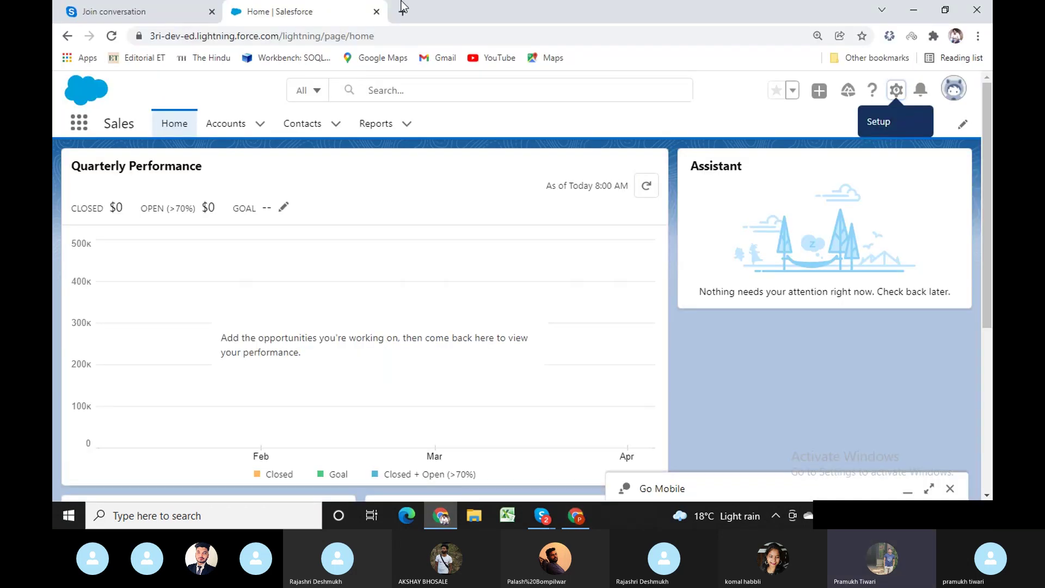
click(401, 11)
click(447, 60)
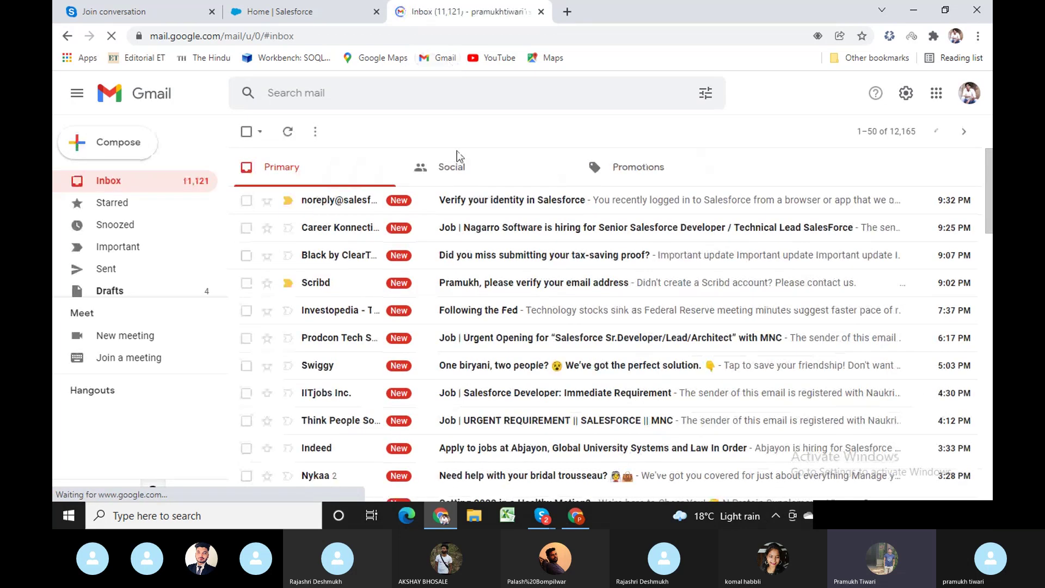
Copy the code from the Salesforce verification email into the Verification Code field.
click(494, 206)
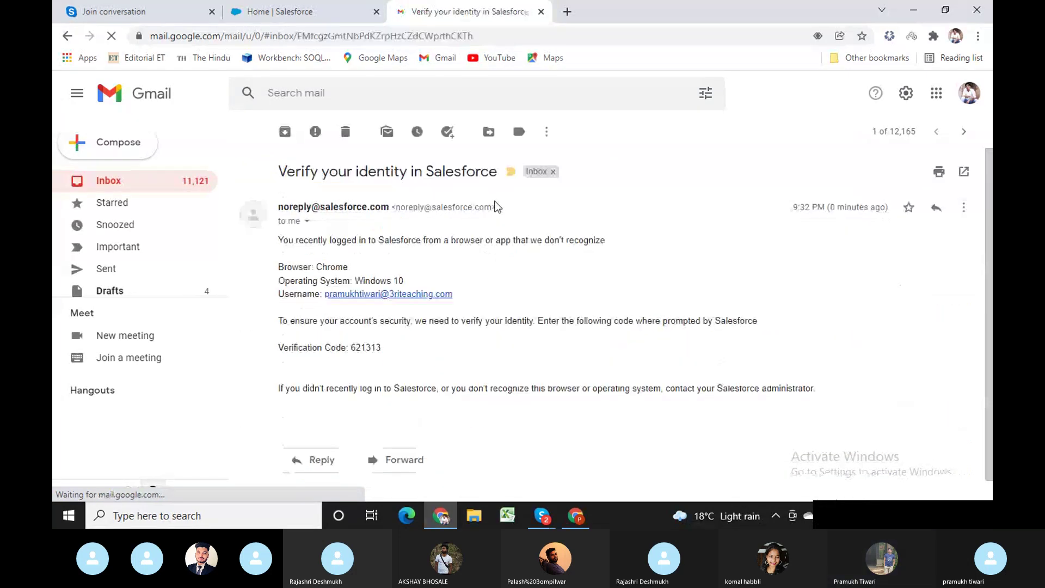
double_click(365, 351)
key(ctrl+c)
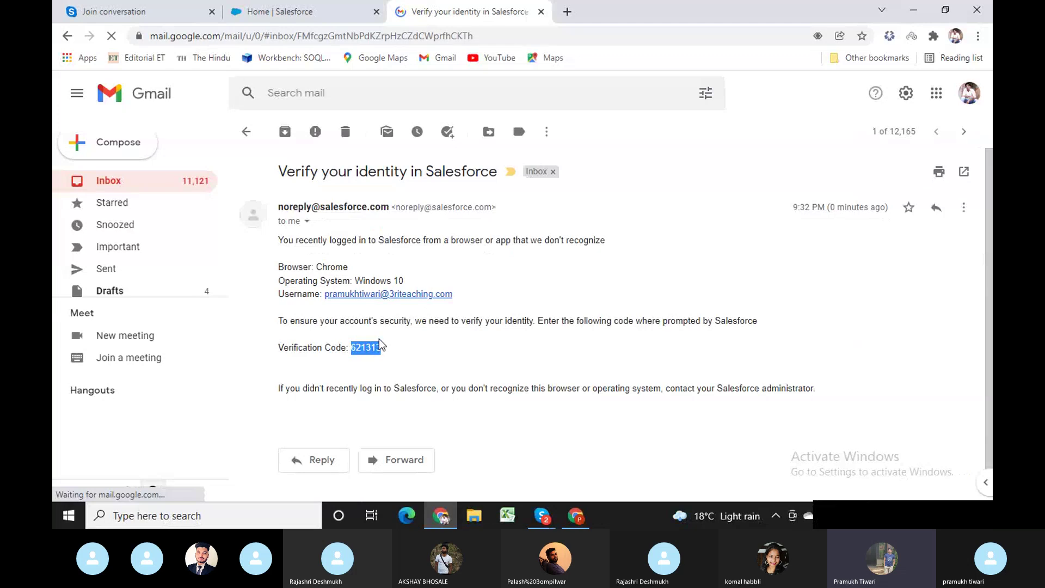
click(575, 515)
click(491, 386)
Paste and submit the verification code, save the password in Chrome, then switch to the second profile's window.
key(ctrl+v)
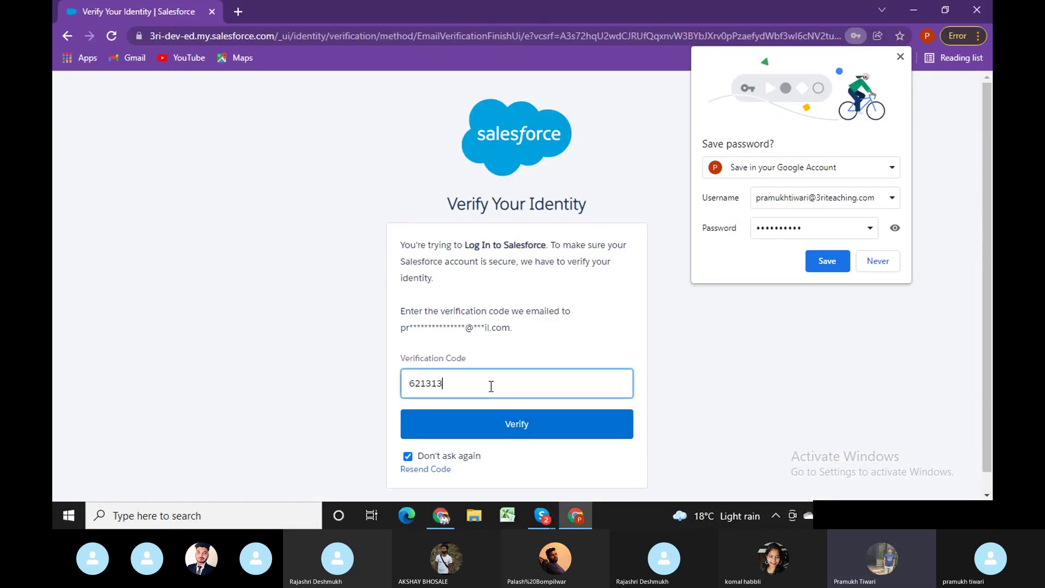
click(501, 425)
click(828, 260)
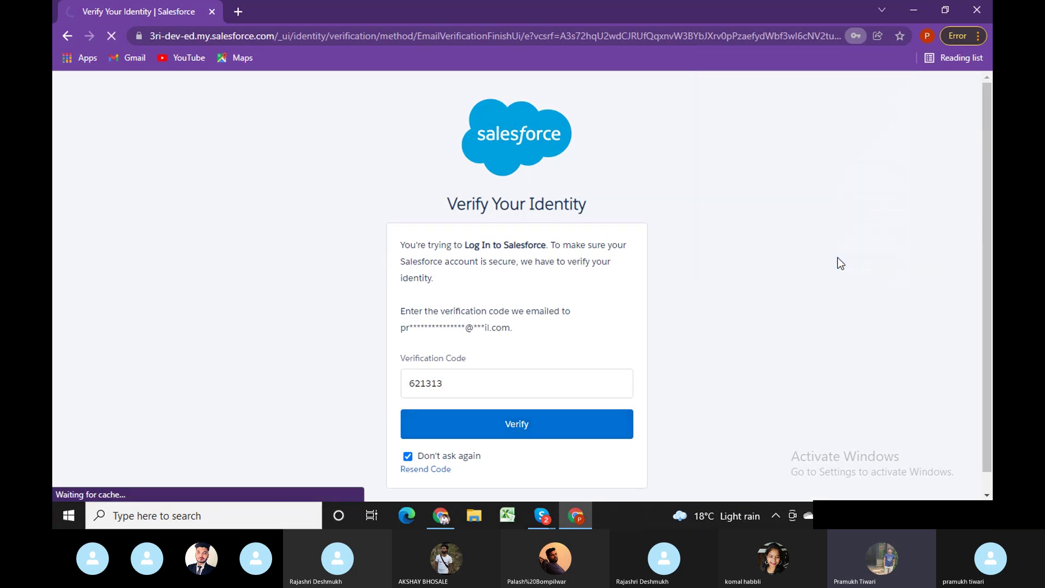
click(441, 516)
key(alt+Tab)
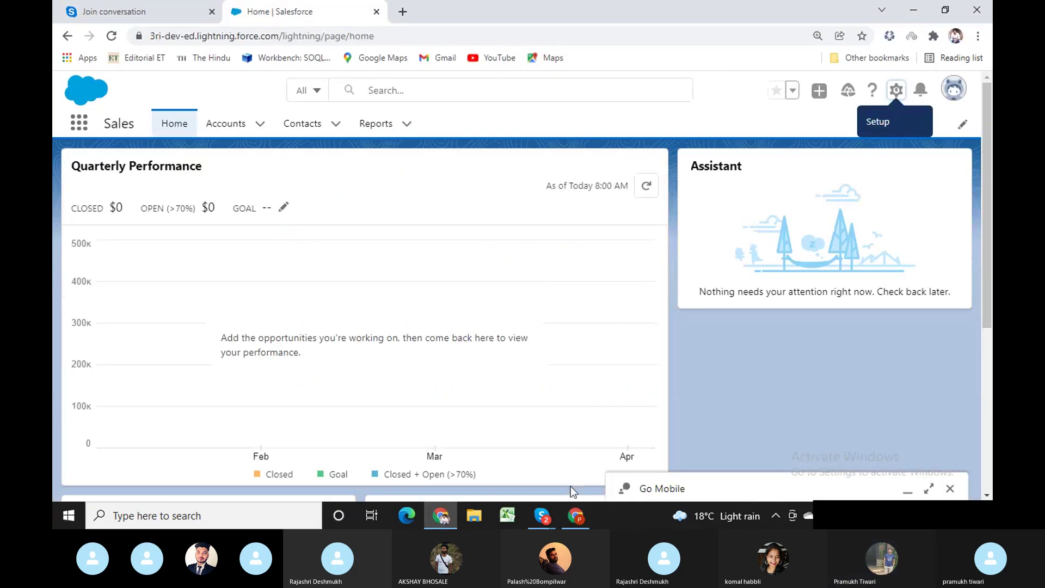
click(575, 515)
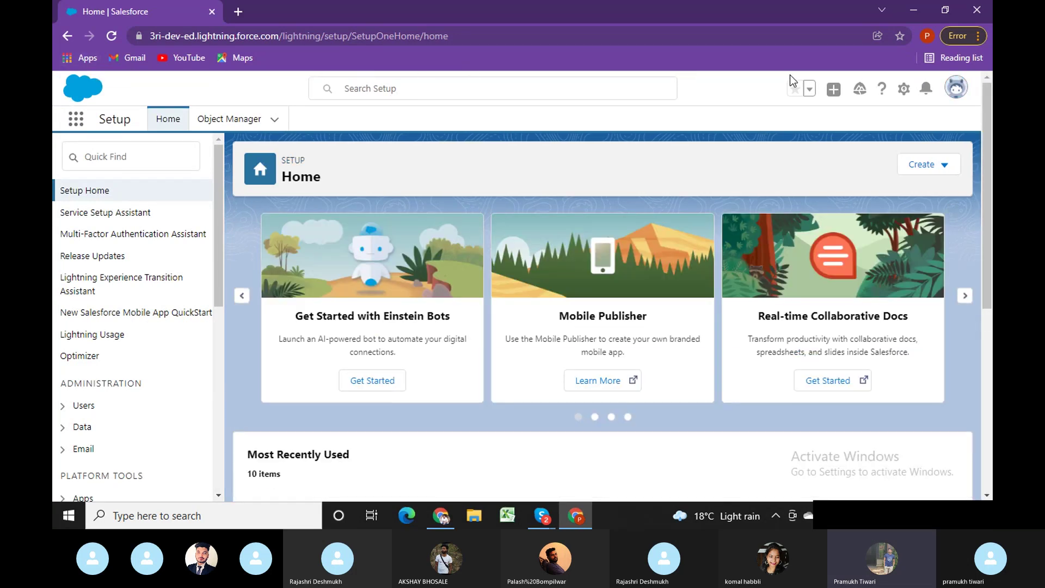
click(336, 57)
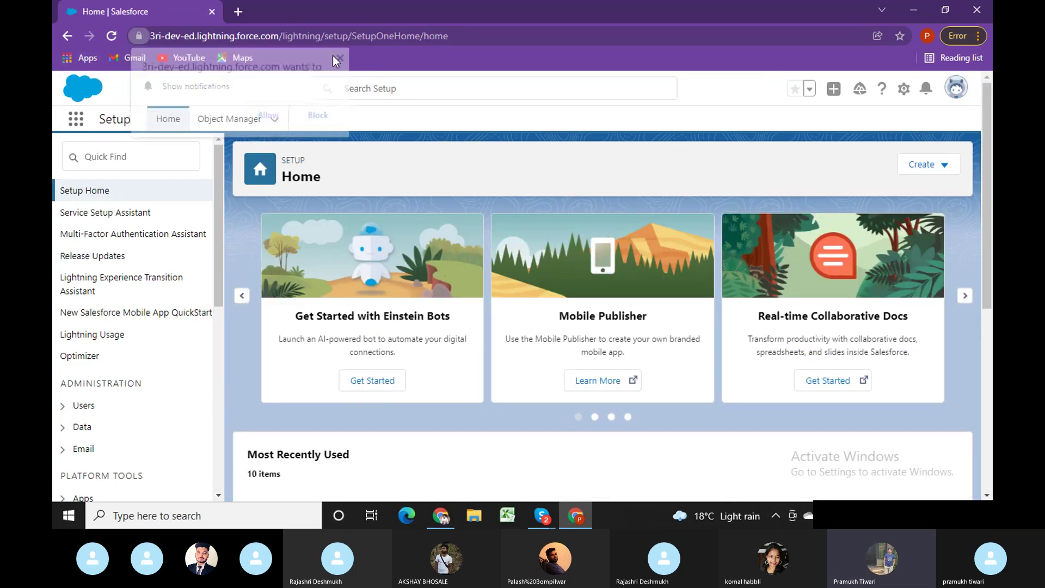
click(442, 521)
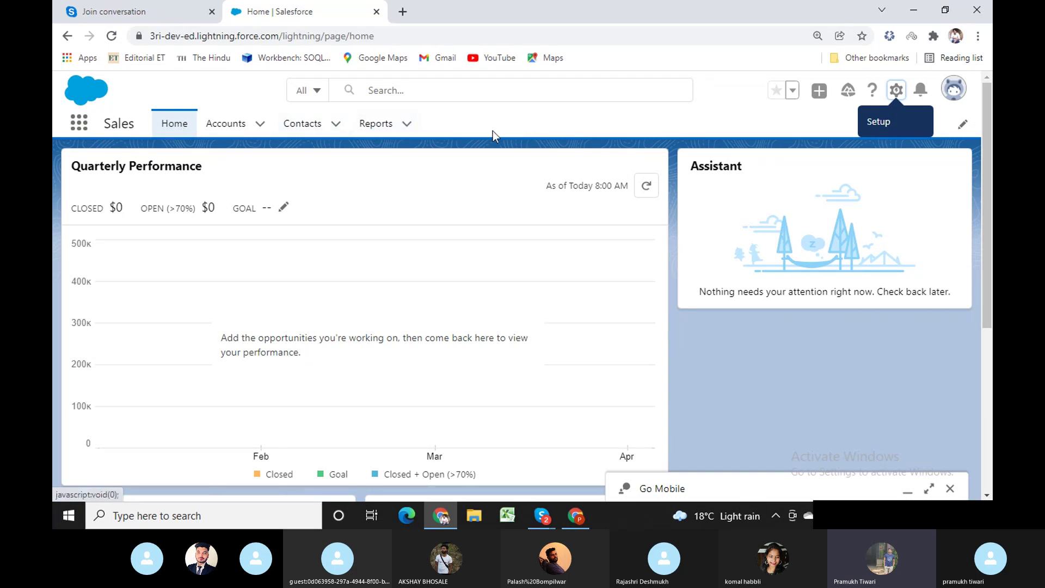
click(575, 515)
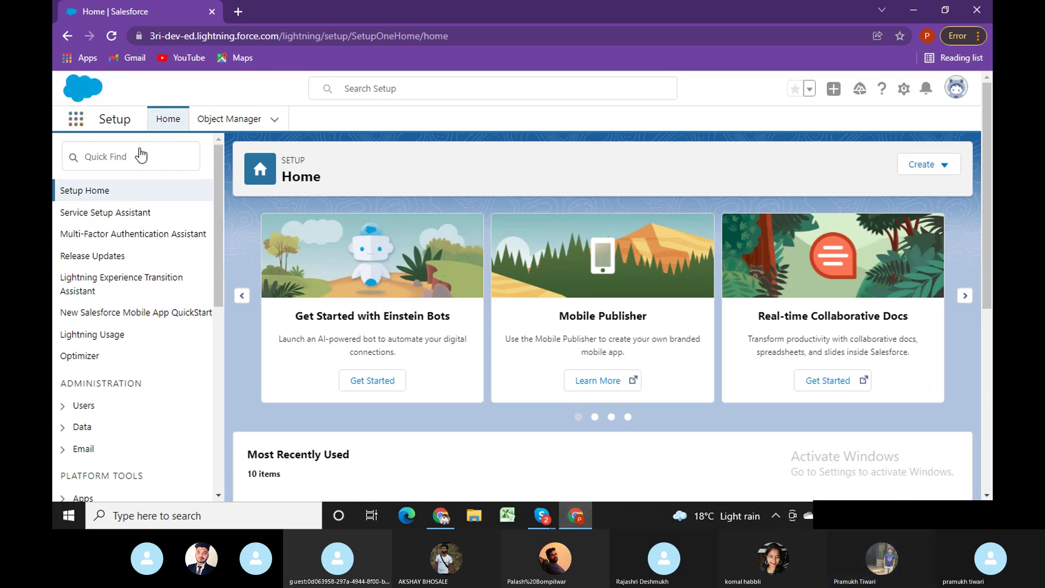
Open the Sales app from an App Launcher search for 'Sales', dismiss the notification prompt, and open Setup in a new tab.
text(Sa)
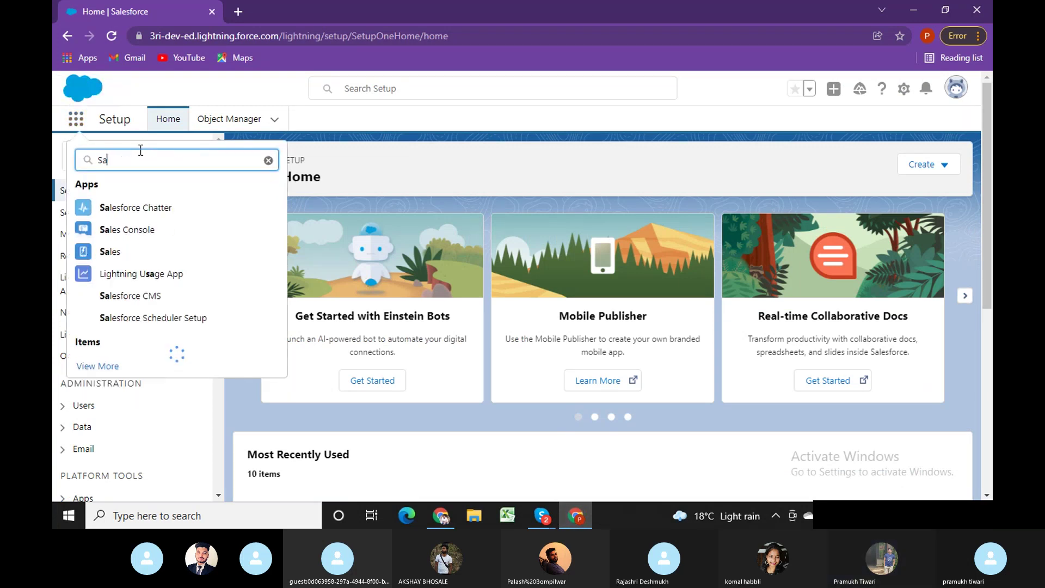
text(les)
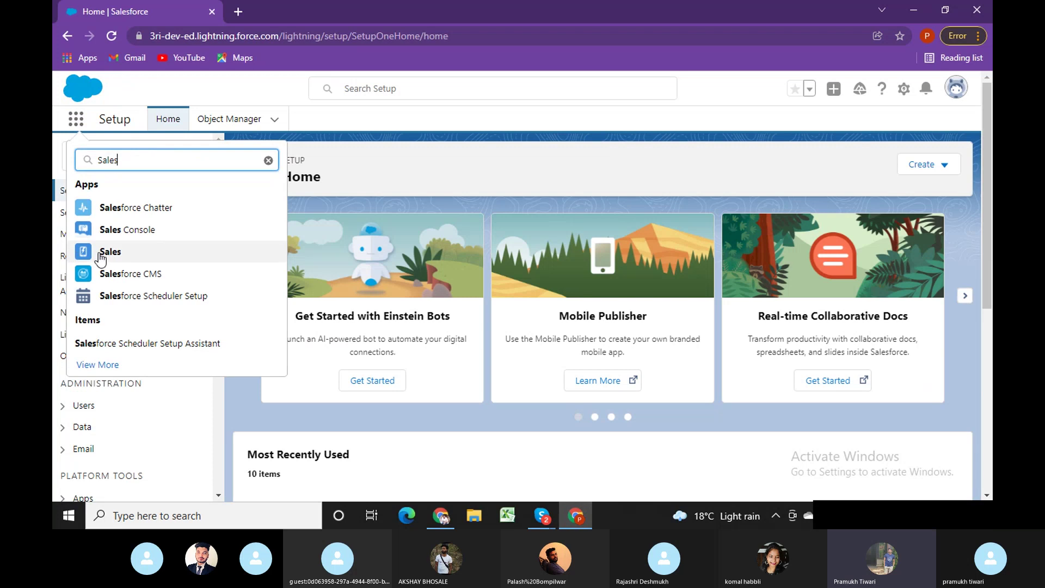
click(110, 258)
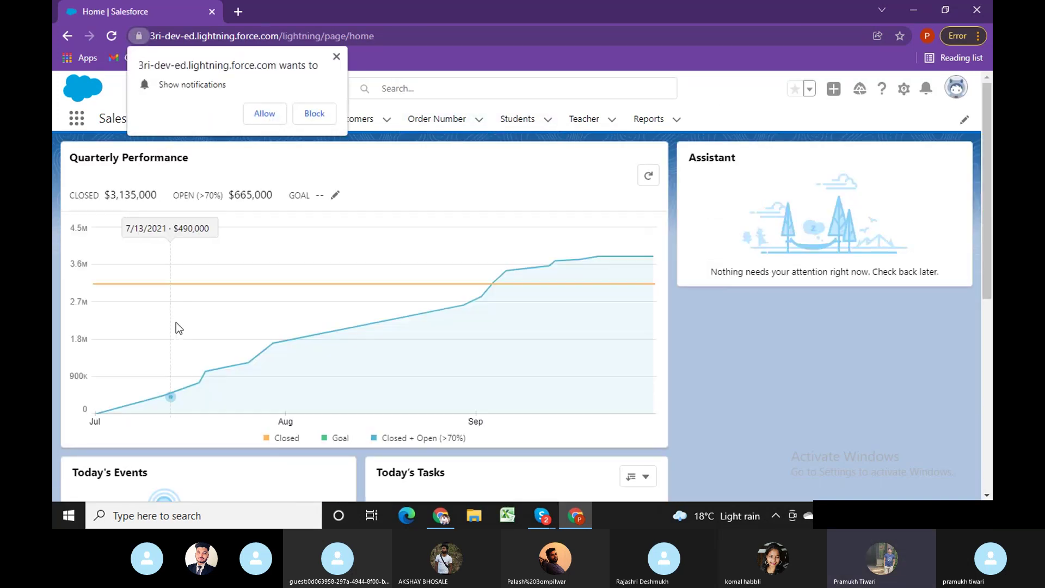
click(338, 57)
click(903, 89)
click(846, 126)
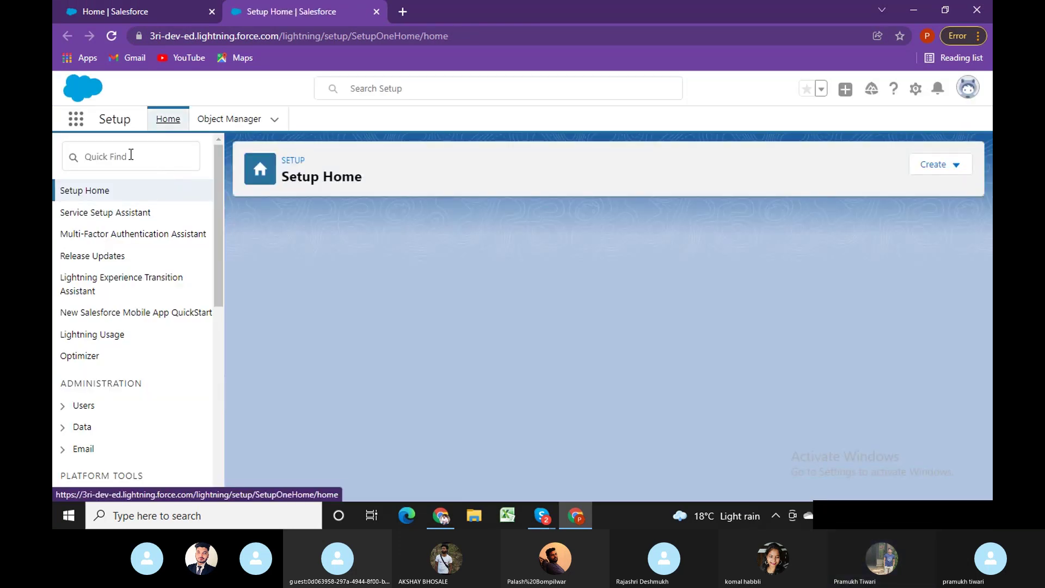
Reach Profiles through a Quick Find search for 'profi', then open the Read Only profile for editing.
click(130, 155)
text(p)
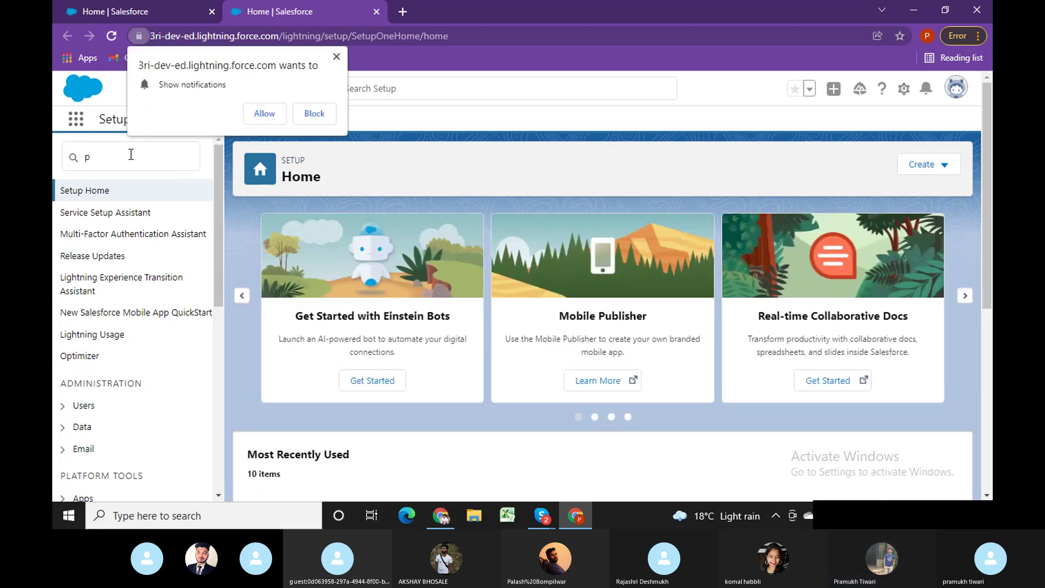
click(129, 157)
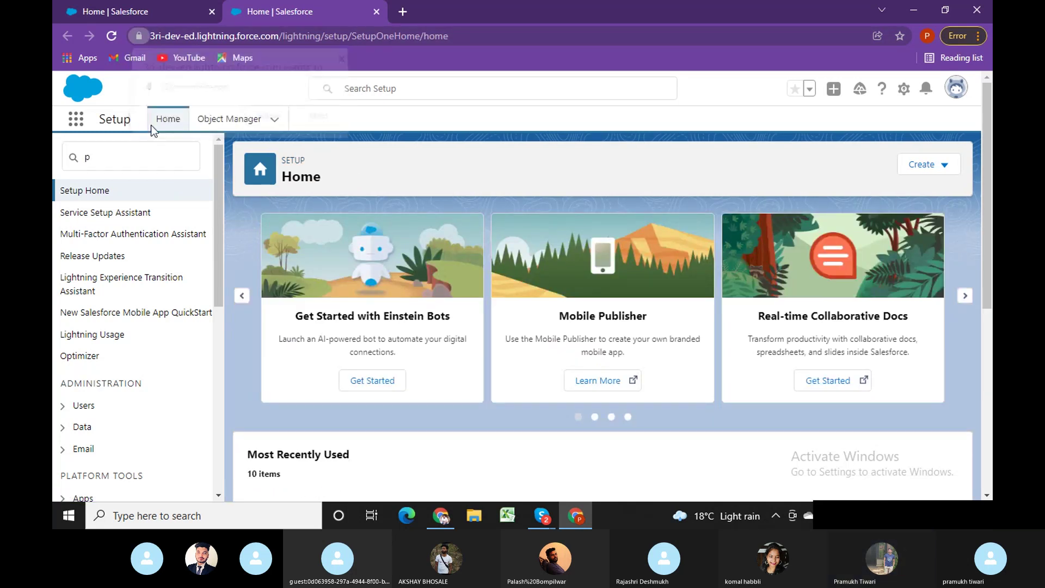
text(r)
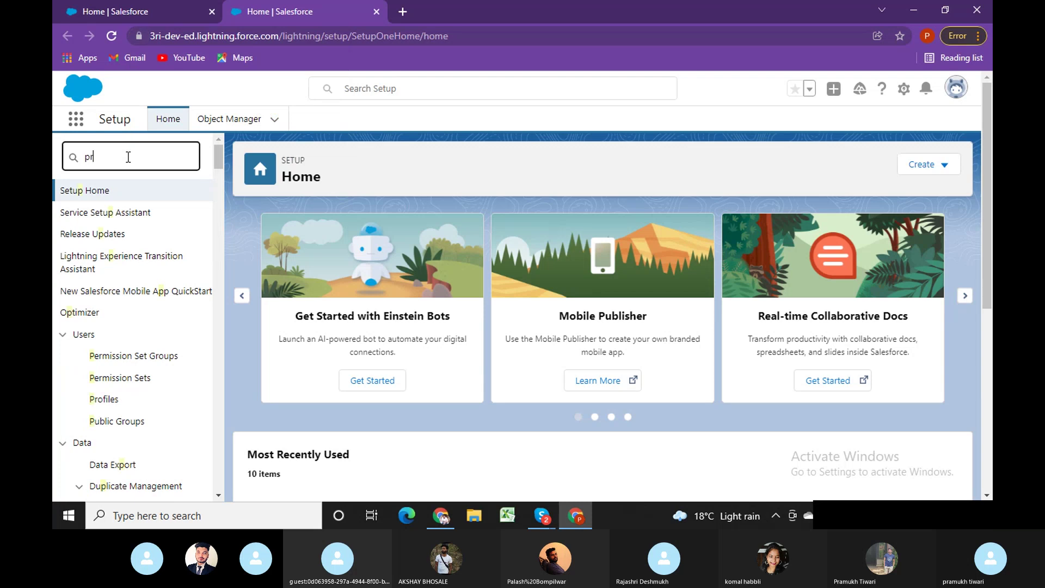
text(ofi)
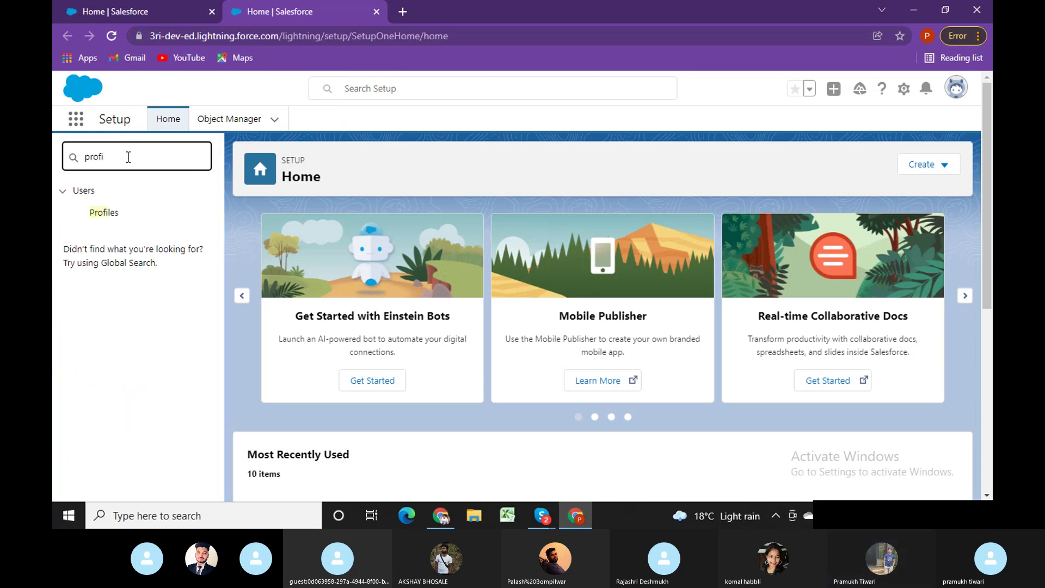
click(111, 213)
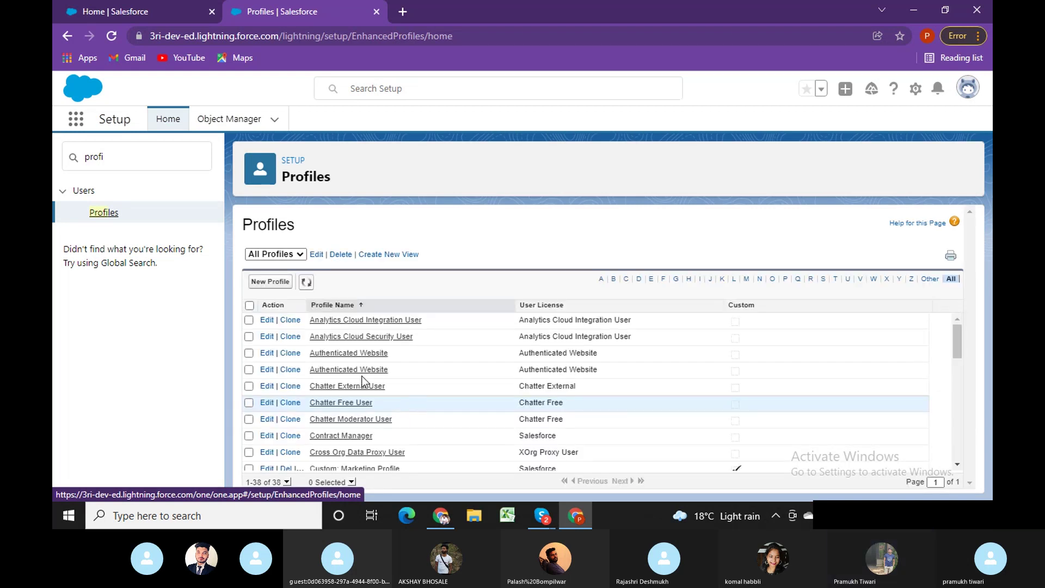
scroll(955, 349, down, 10)
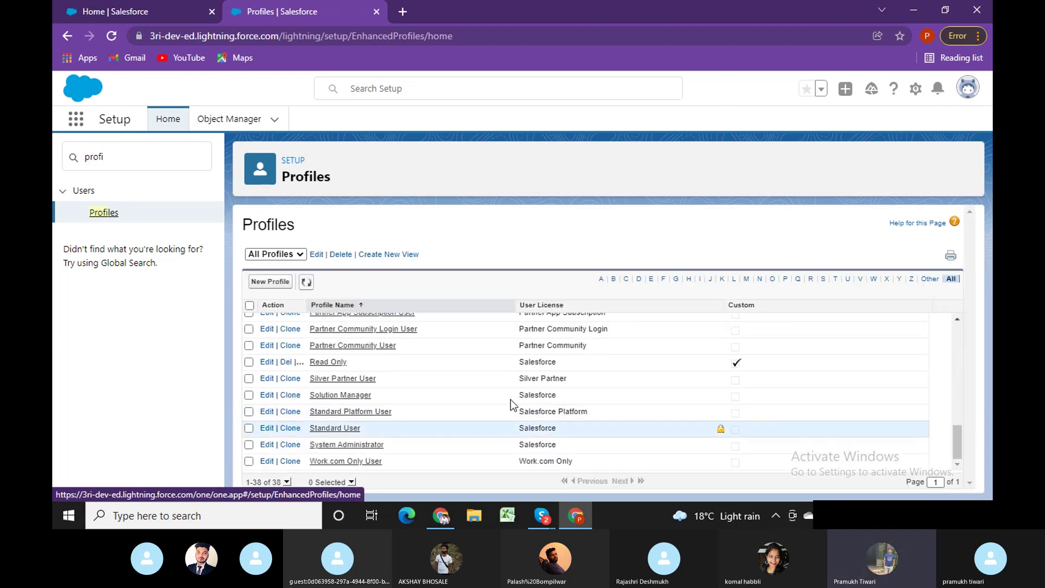
click(332, 364)
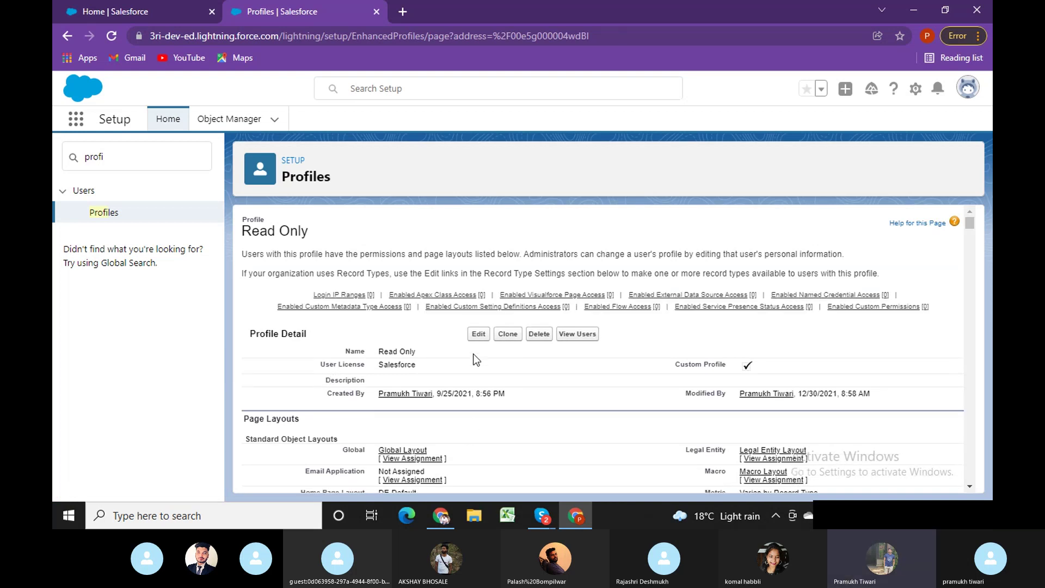
click(479, 337)
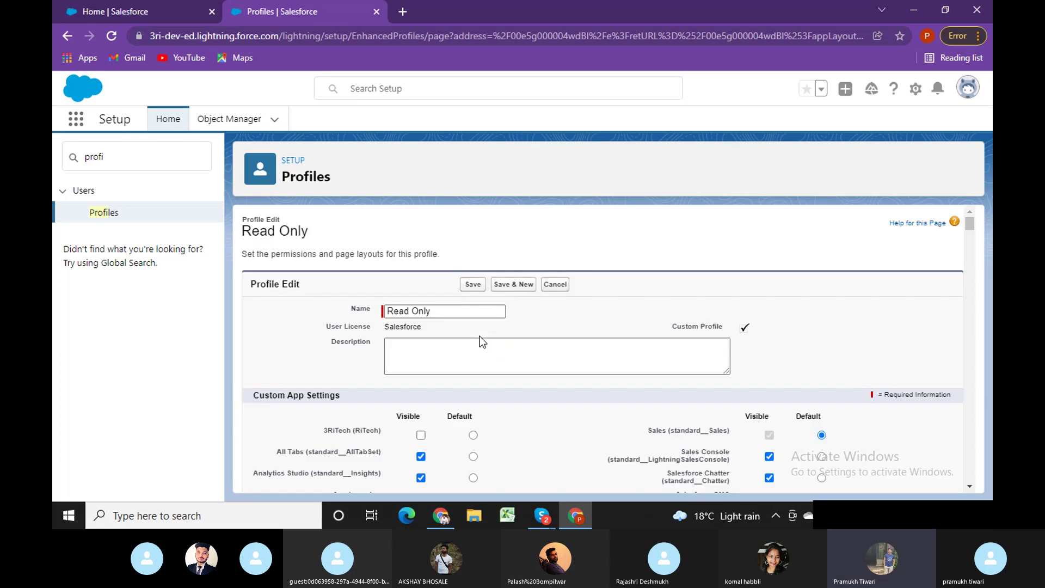
Tick Read for Order Number under Custom Object Permissions on the Read Only profile and save it.
key(ctrl+f)
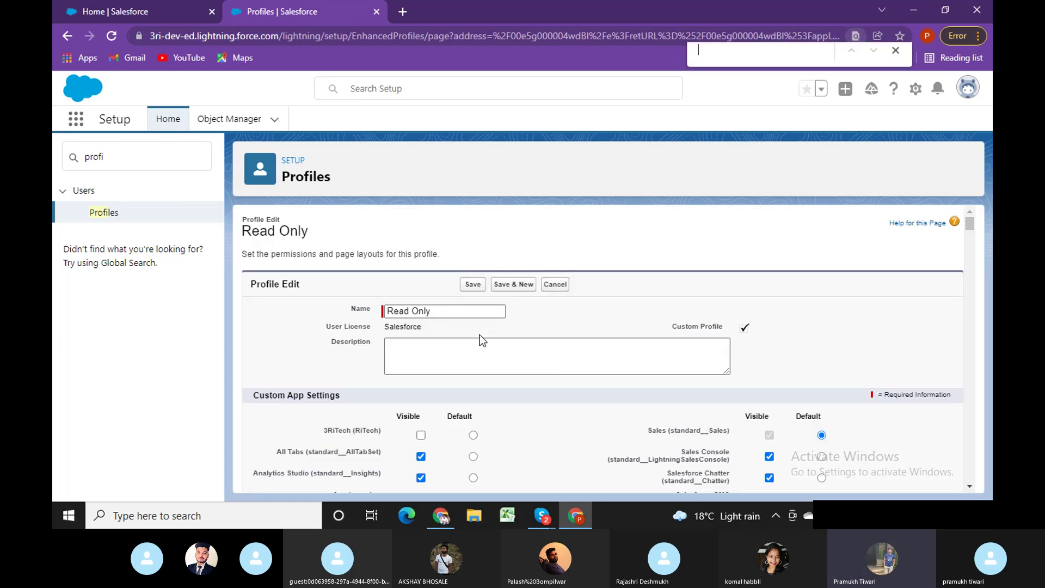
text(order)
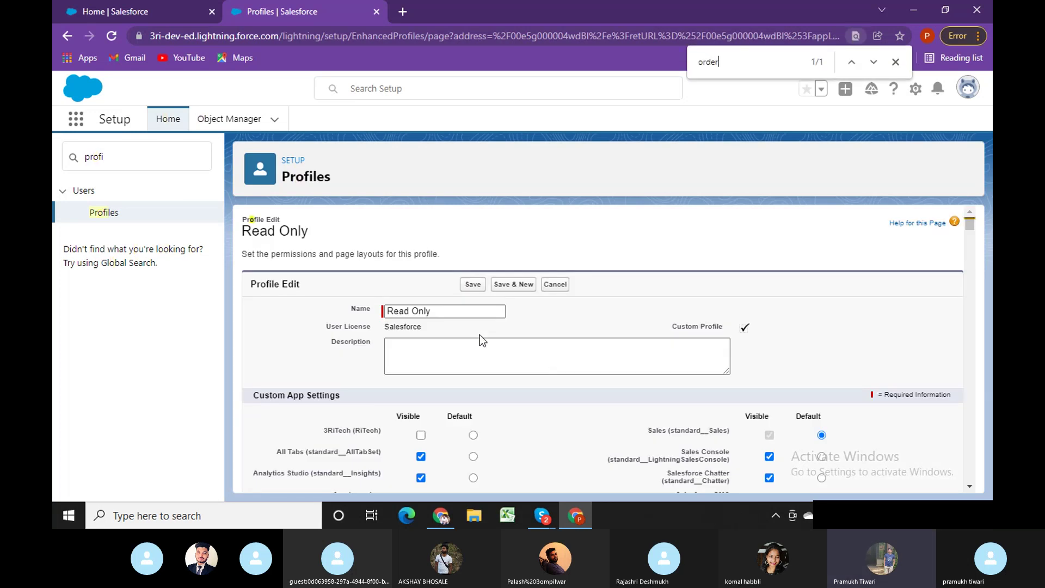
text( n)
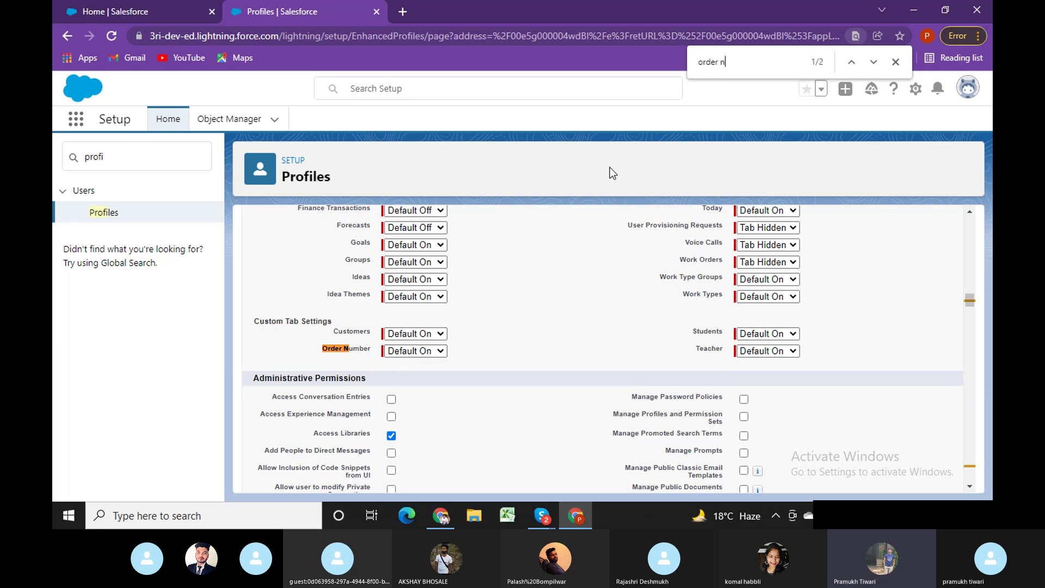
key(Return)
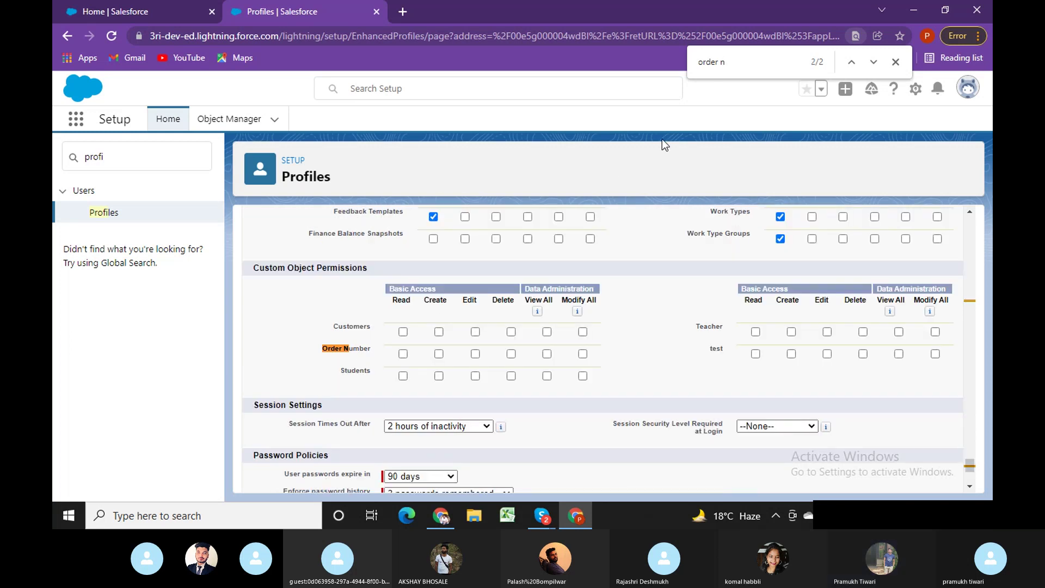
click(403, 353)
drag(971, 465, 961, 214)
click(473, 285)
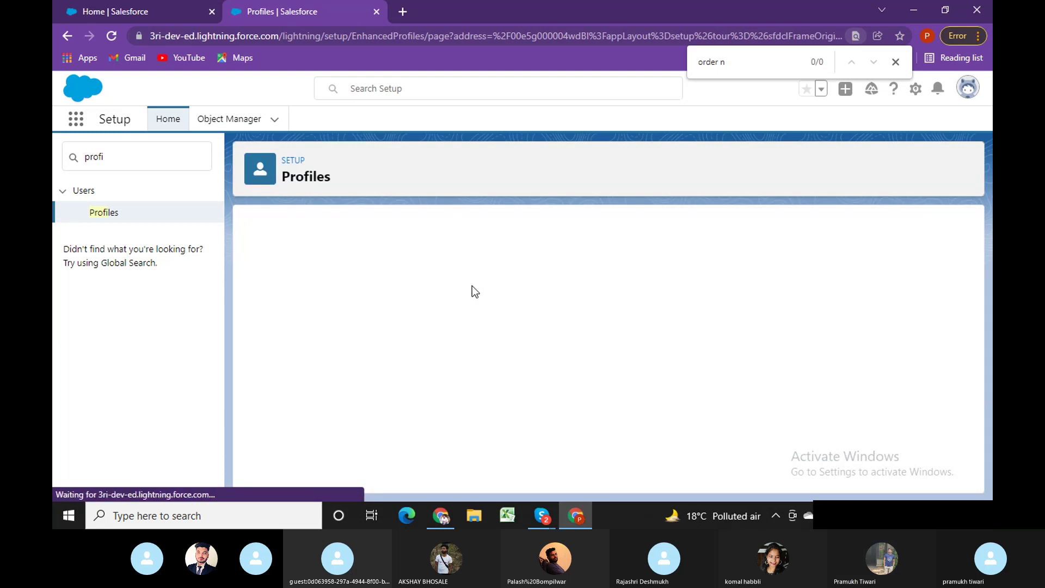
click(896, 61)
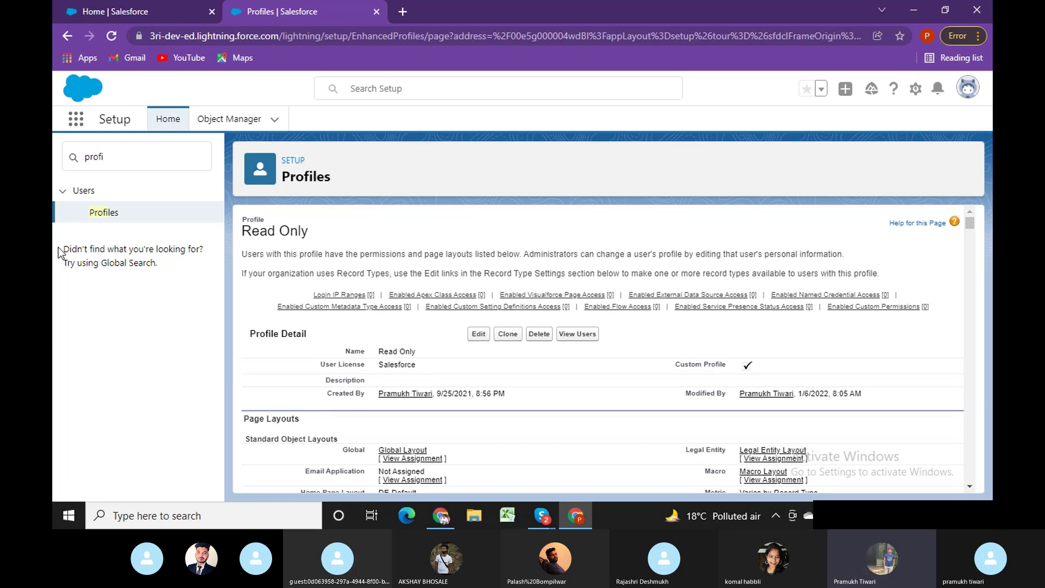
Reload the test user's window, open the Order Number tab, and pin the All list view as default.
click(440, 516)
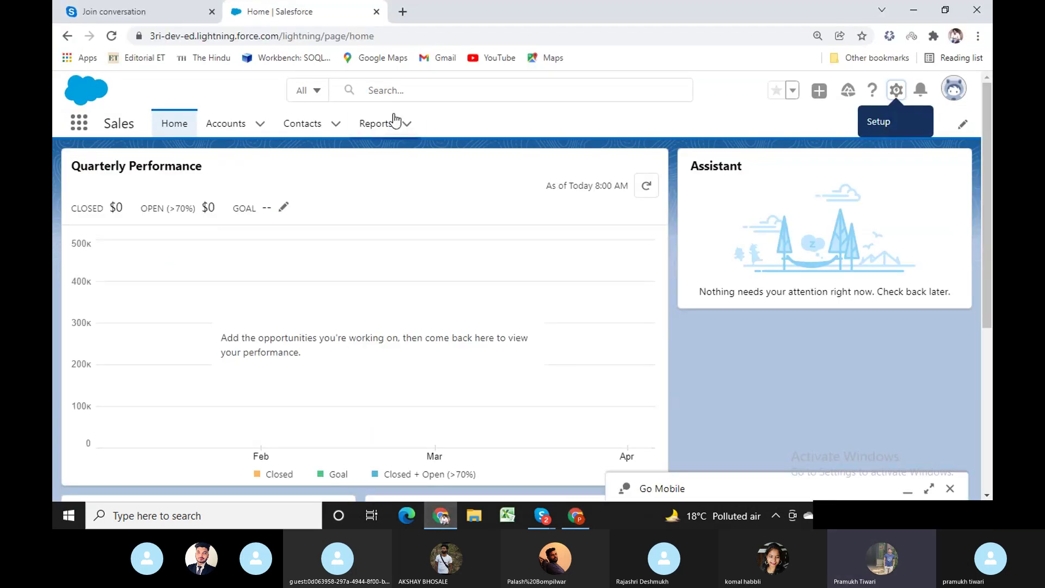
click(403, 36)
key(Return)
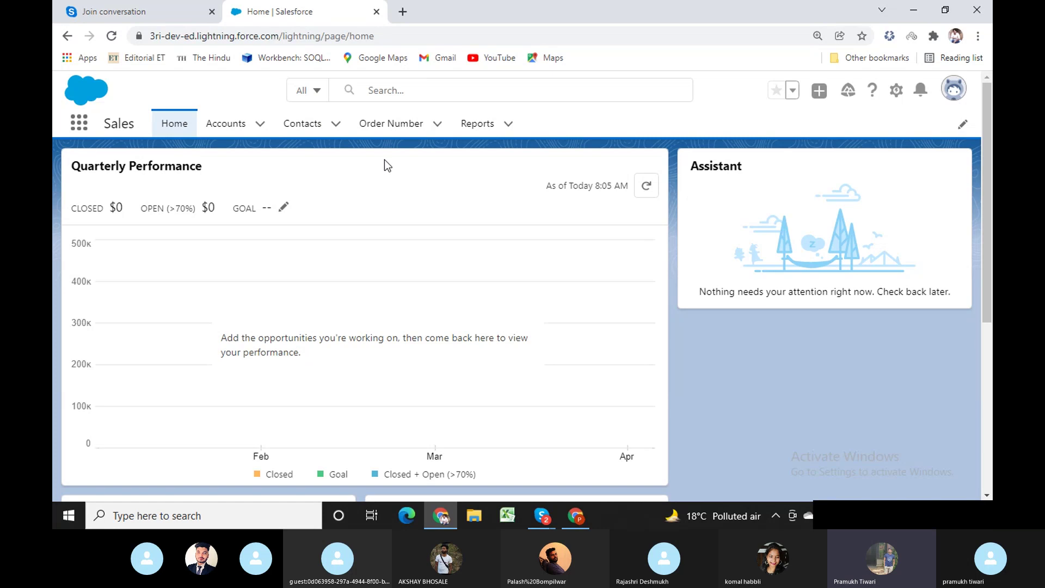
click(385, 126)
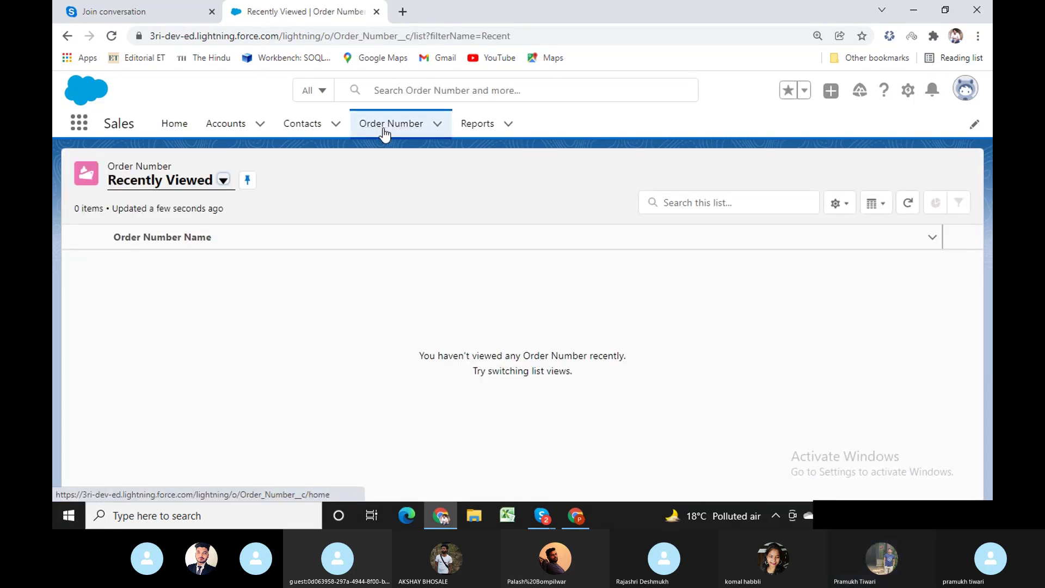
click(223, 181)
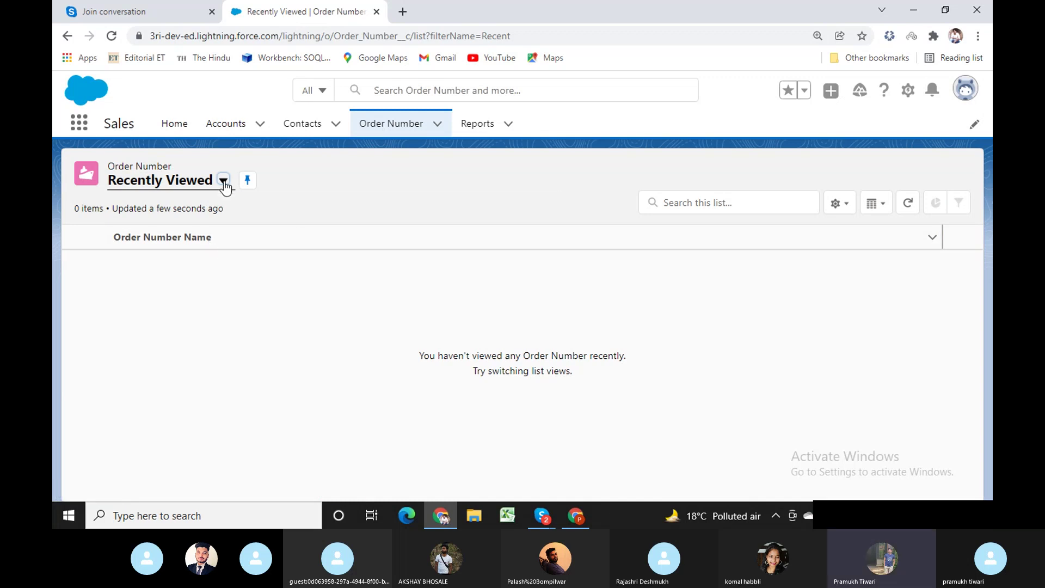
click(142, 233)
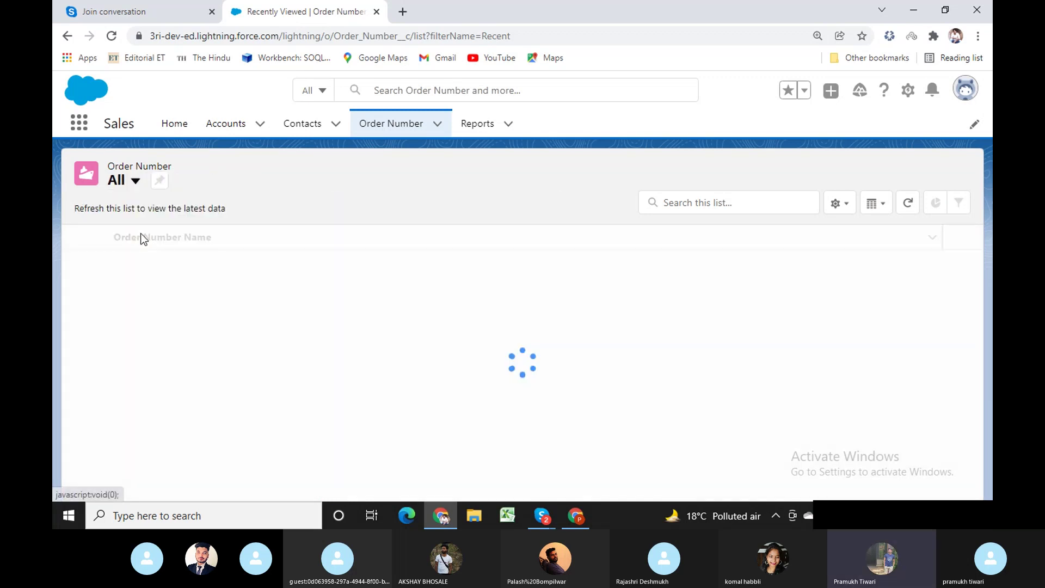
click(159, 181)
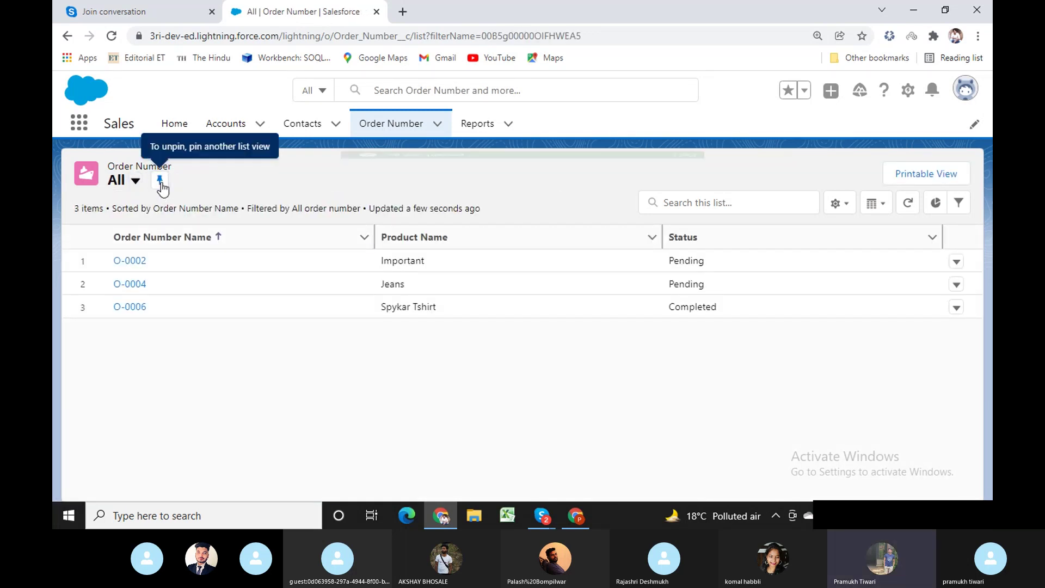
click(685, 164)
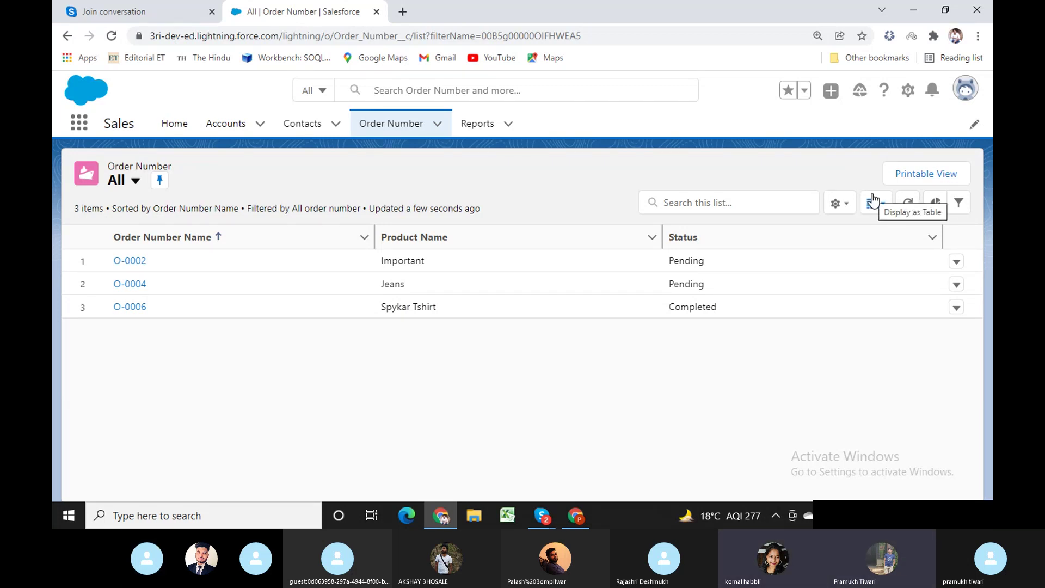
Check the Profiles setup window, then open order O-0002 from the All list.
click(574, 522)
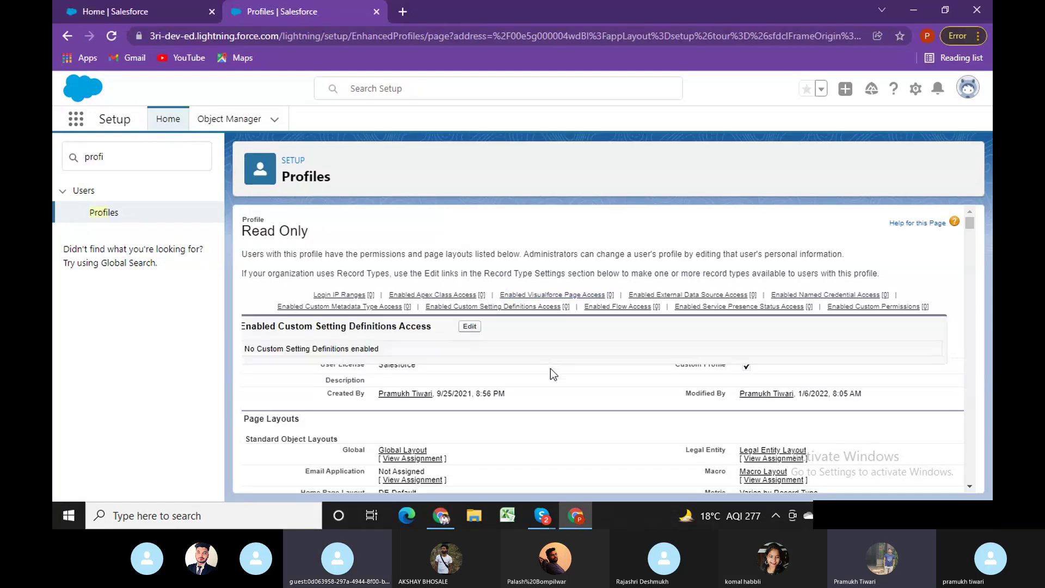
scroll(550, 368, down, 3)
click(438, 518)
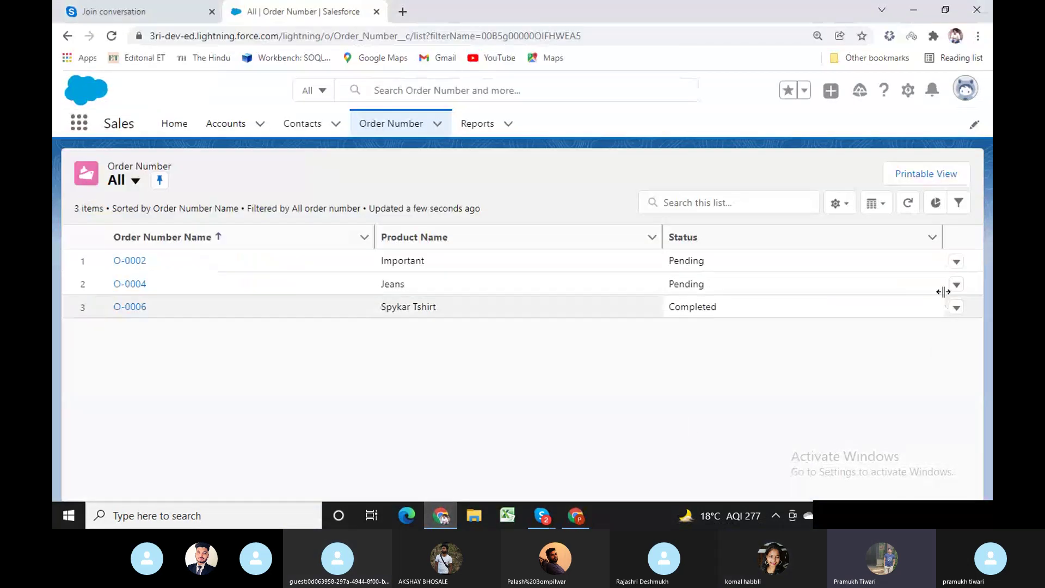
click(958, 264)
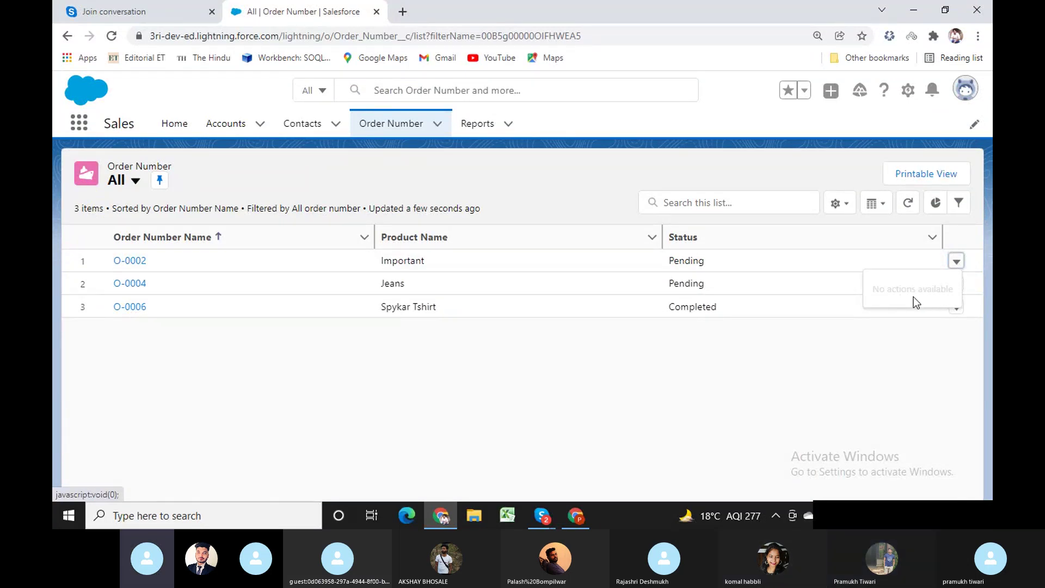
click(132, 261)
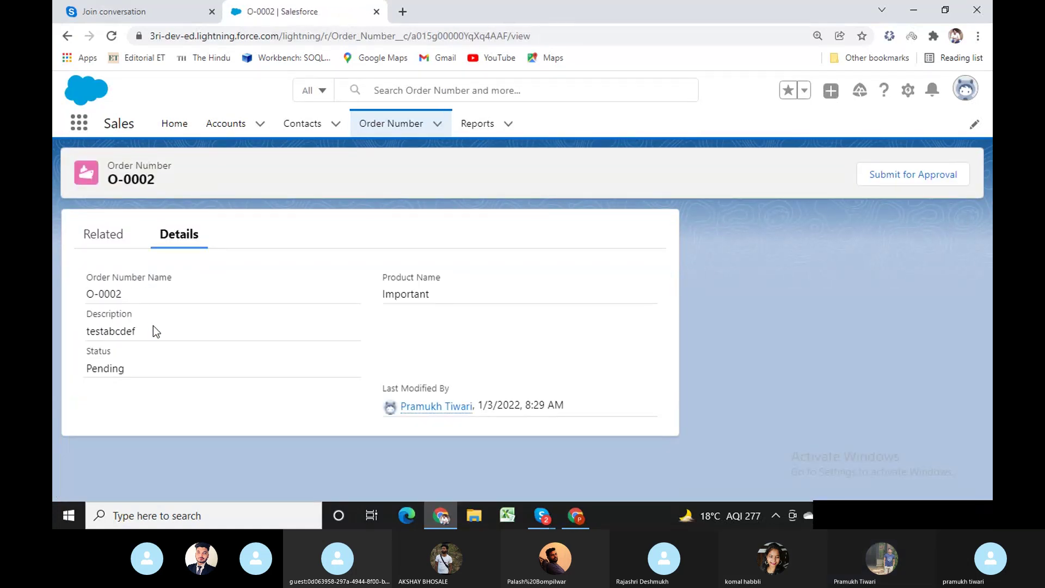
Check O-0002's Description (testabcdef), then open the Order Number list showing O-0002, O-0004 and O-0006.
double_click(154, 328)
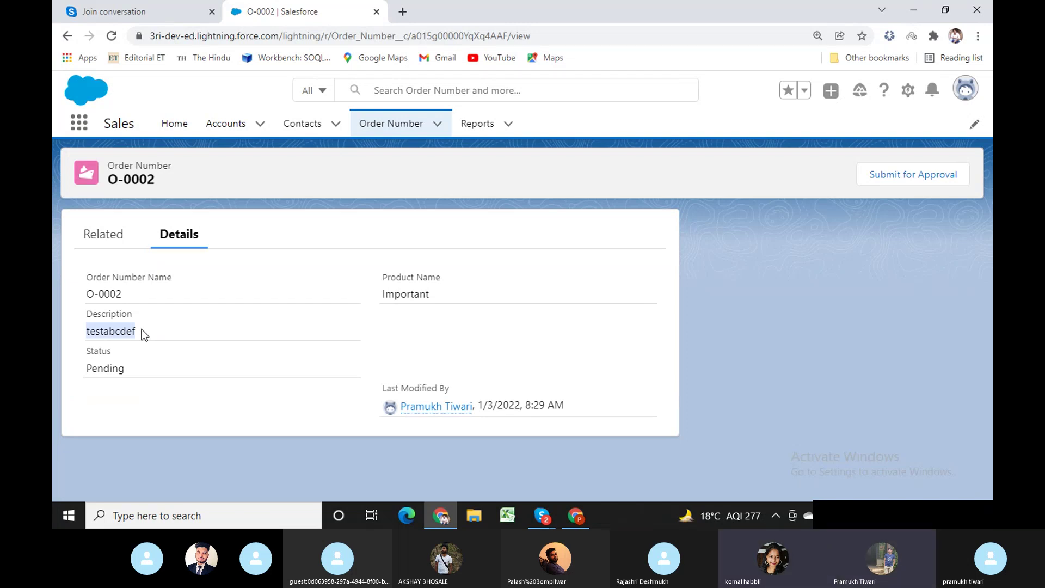
click(574, 517)
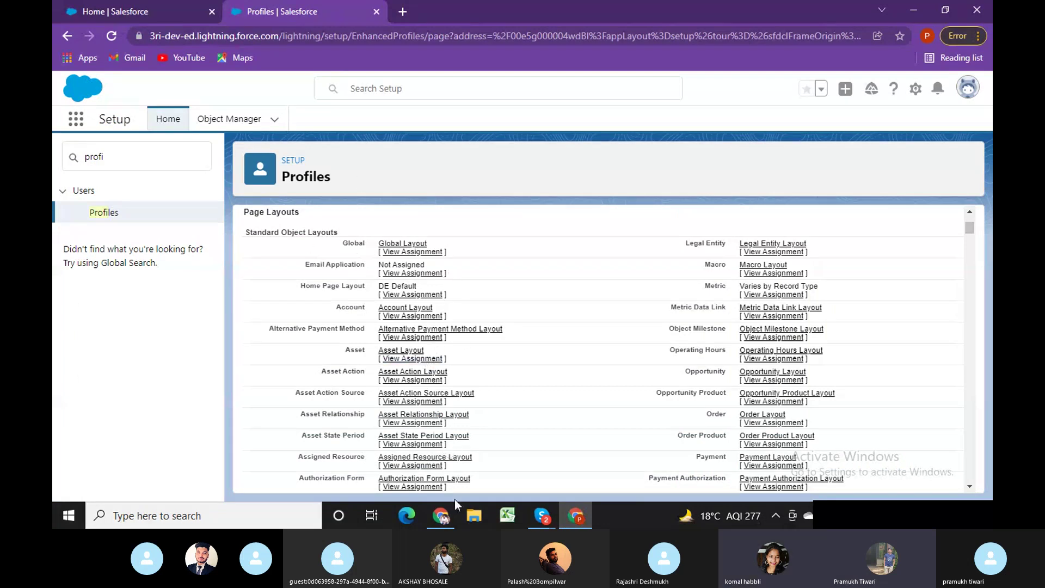
click(441, 515)
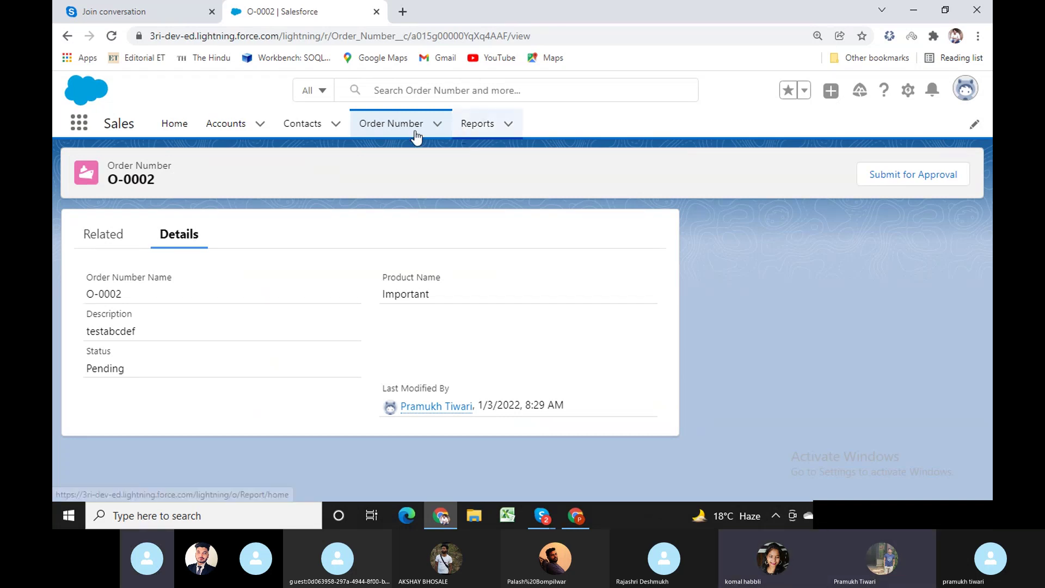
click(378, 131)
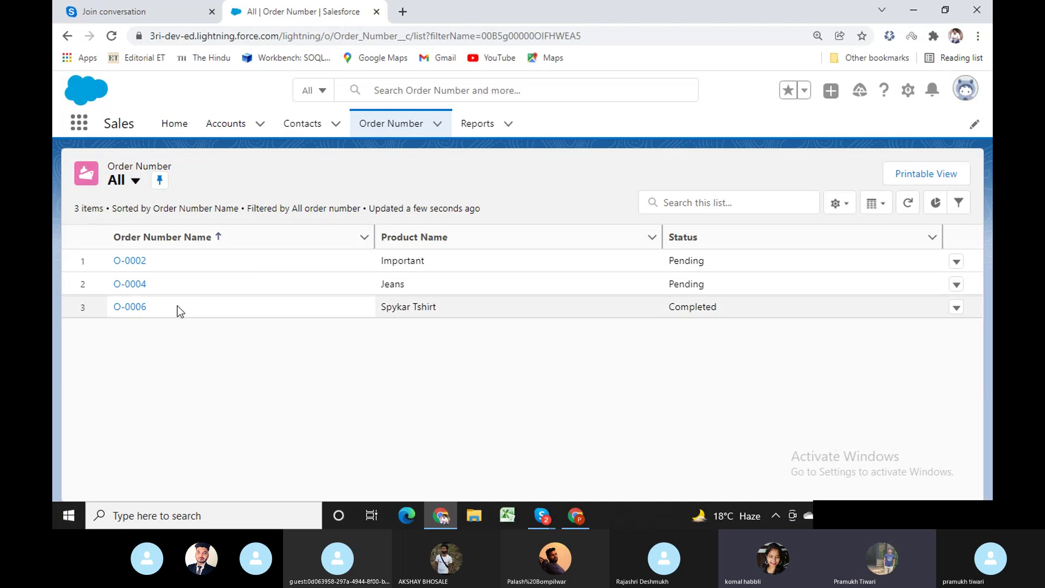
drag(165, 308, 233, 361)
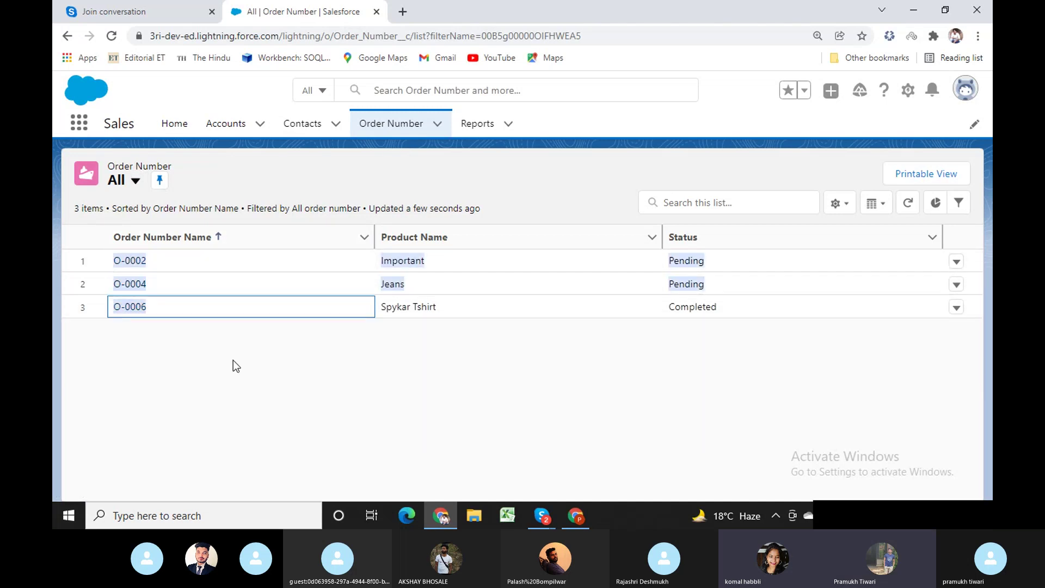
click(233, 360)
Select the Setup search text in the admin window, then return to the Order Number list.
click(576, 515)
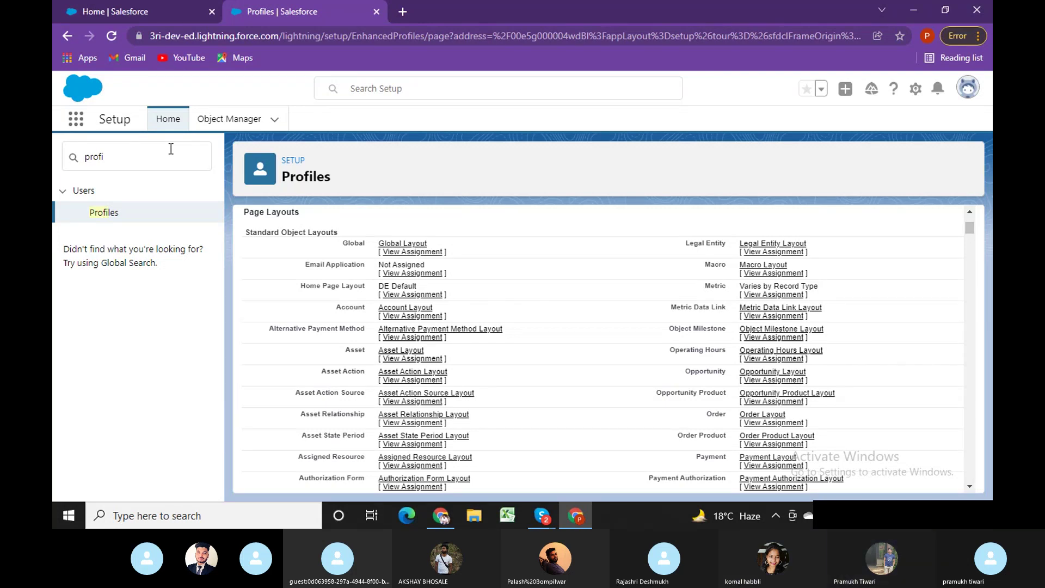
double_click(95, 157)
click(441, 517)
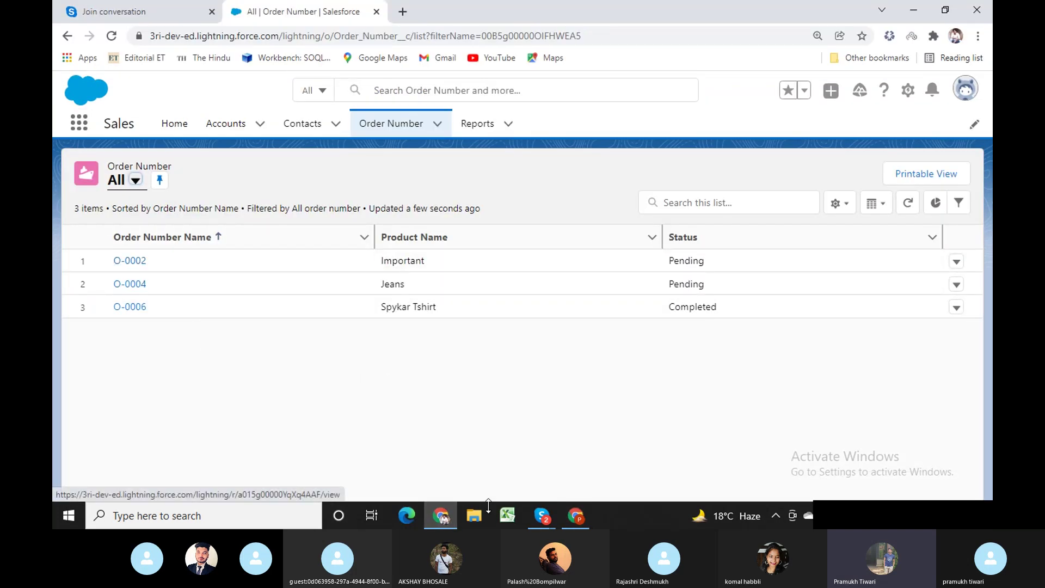
In the admin Setup window, find Sharing Settings via Quick Find 'sharing' and edit Organization-Wide Defaults.
click(576, 517)
text(s)
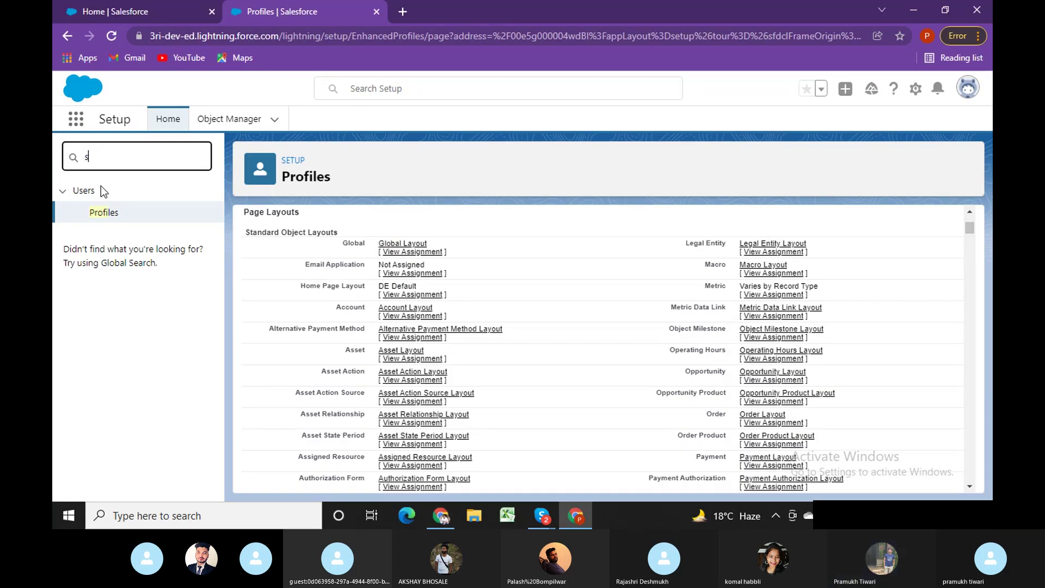
text(haring)
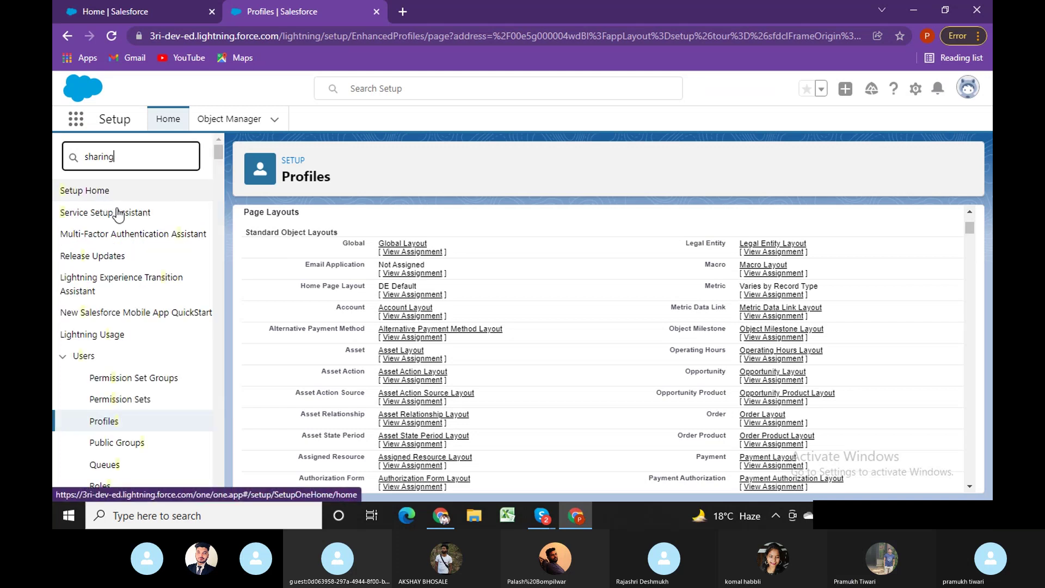
click(118, 213)
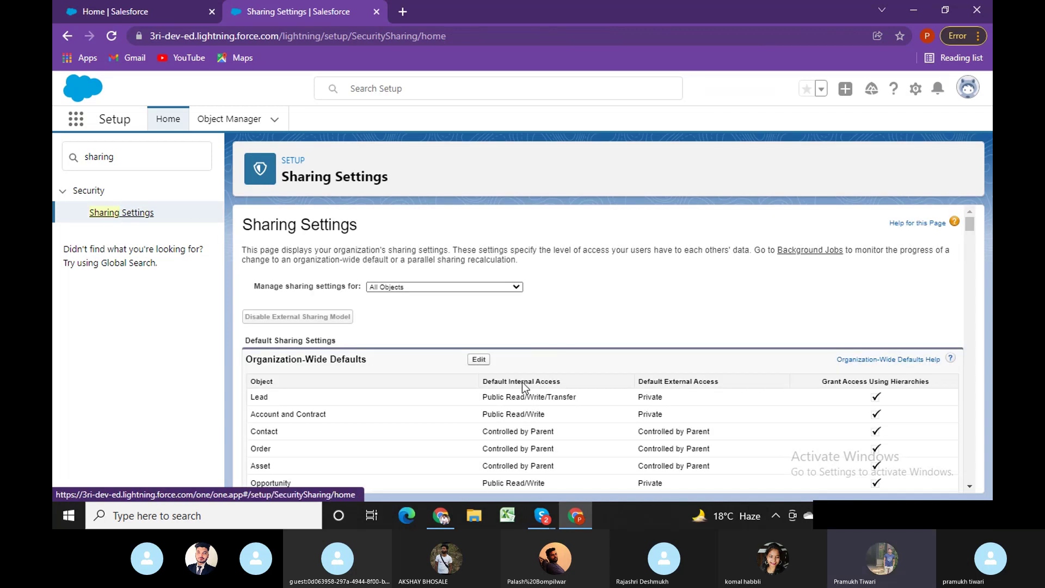
scroll(465, 353, down, 1)
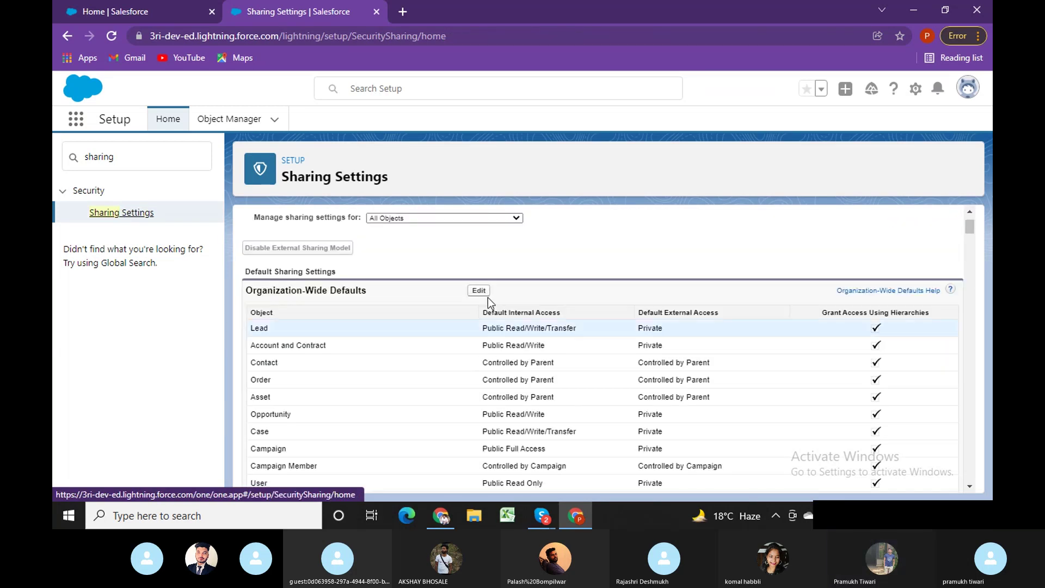
click(478, 291)
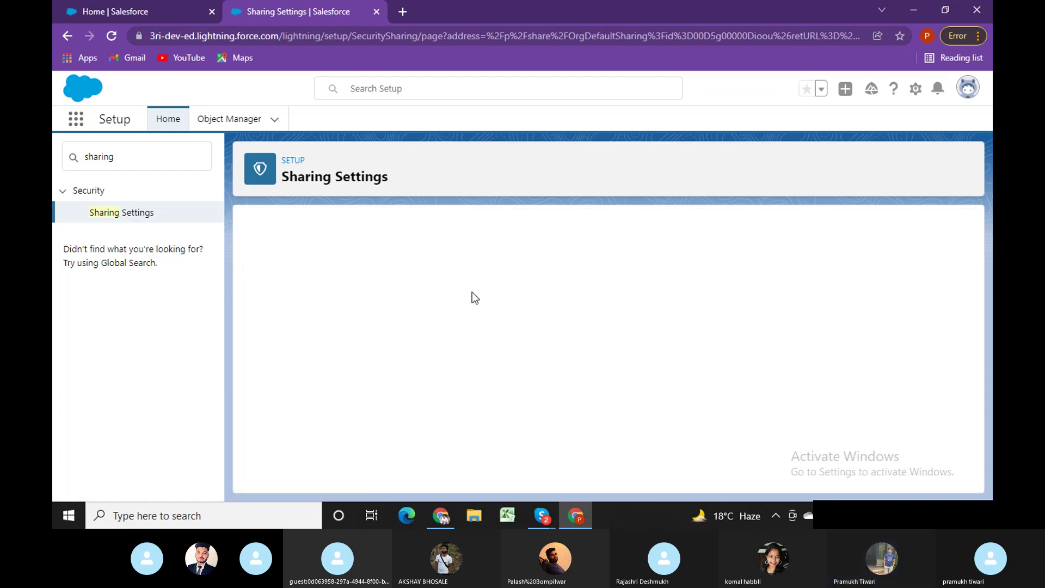
Set Order Number's Default Internal Access to Private and save the organization-wide defaults.
scroll(514, 423, down, 8)
scroll(518, 420, down, 15)
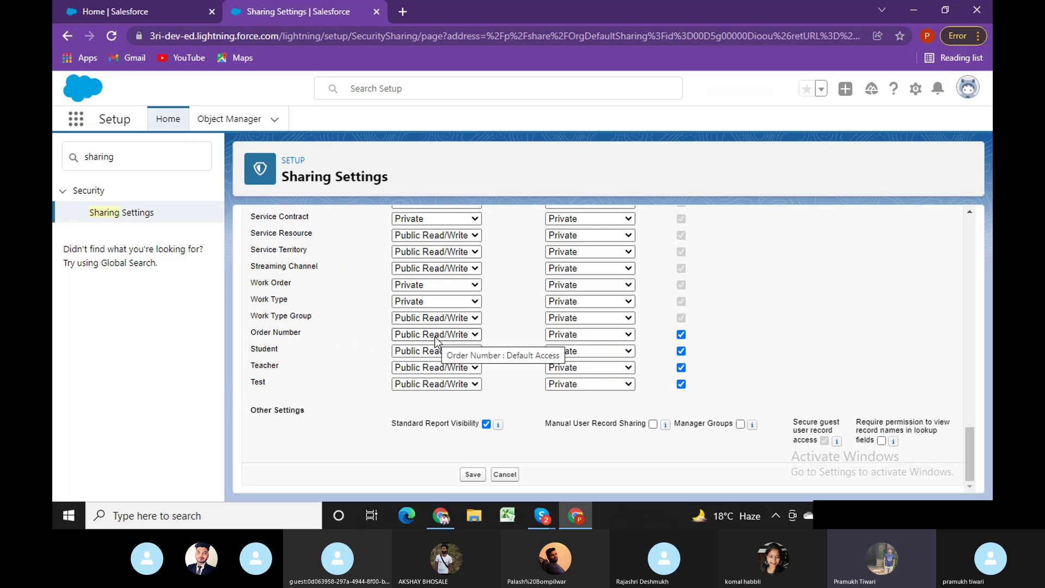
click(435, 338)
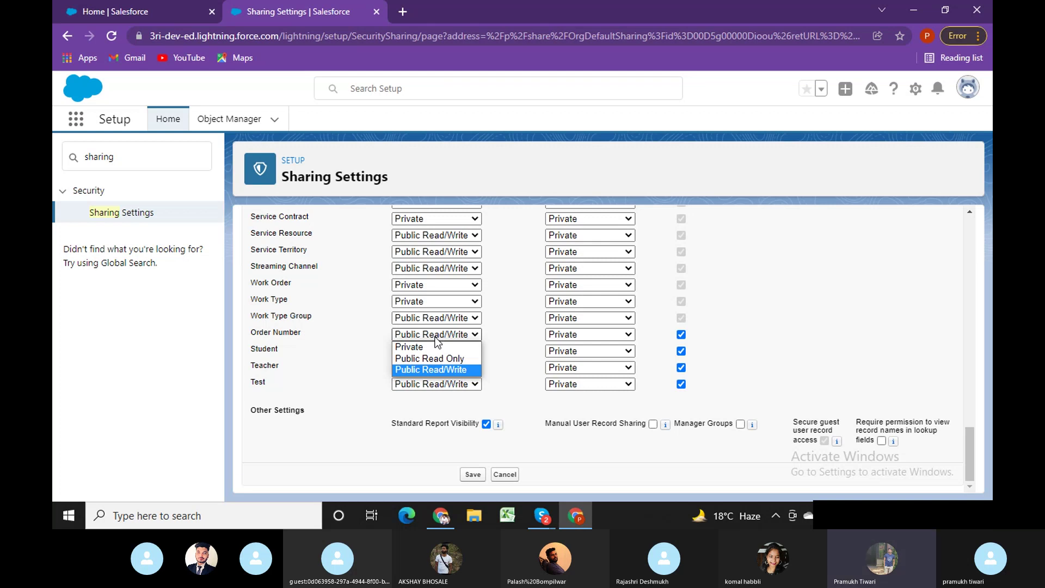
click(408, 346)
click(472, 475)
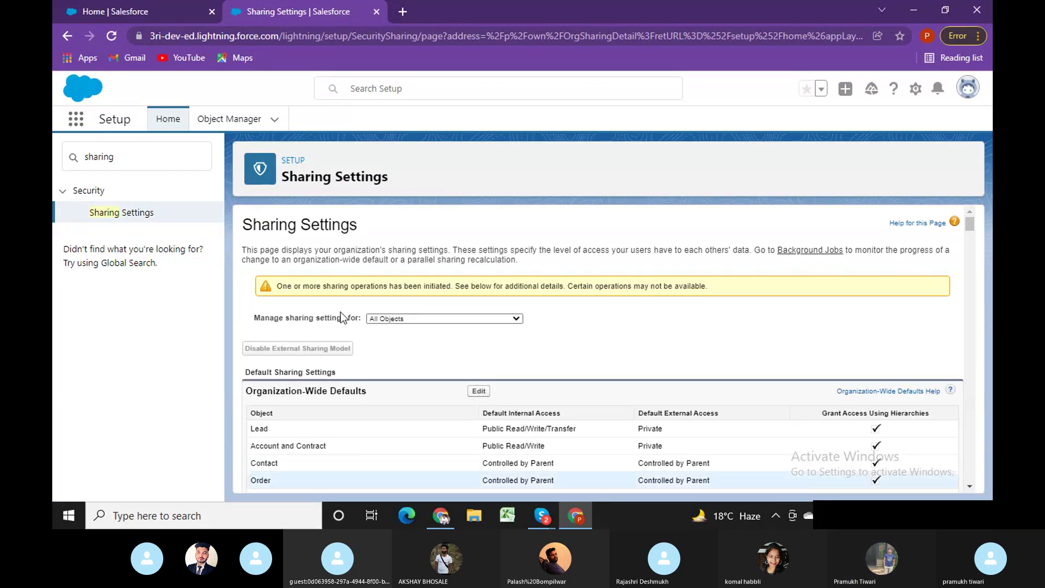
mouse_move(971, 225)
mouse_down()
mouse_move(969, 348)
mouse_move(970, 233)
mouse_up()
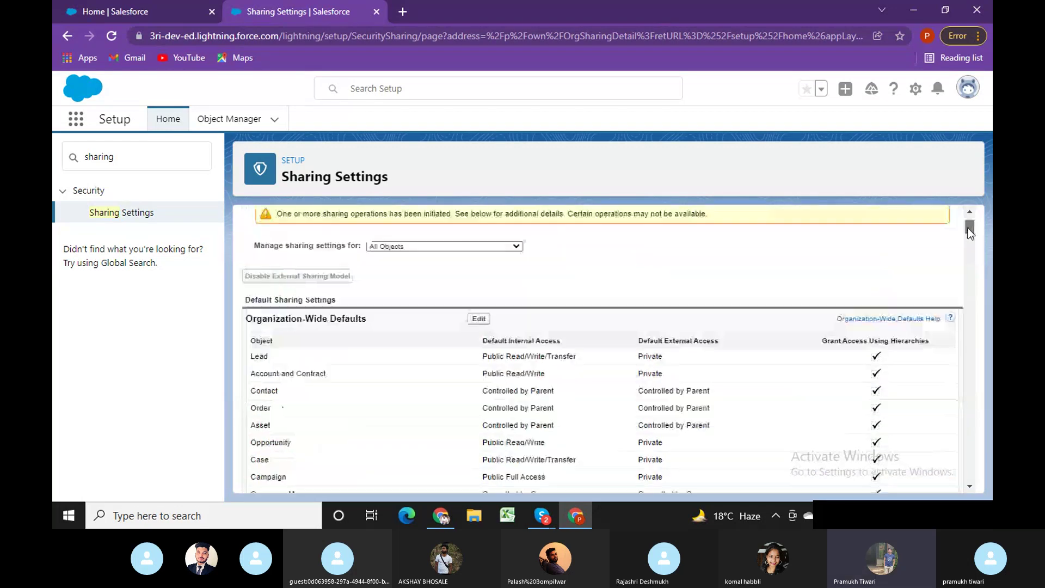
scroll(456, 418, down, 12)
scroll(456, 418, down, 10)
scroll(361, 386, up, 1)
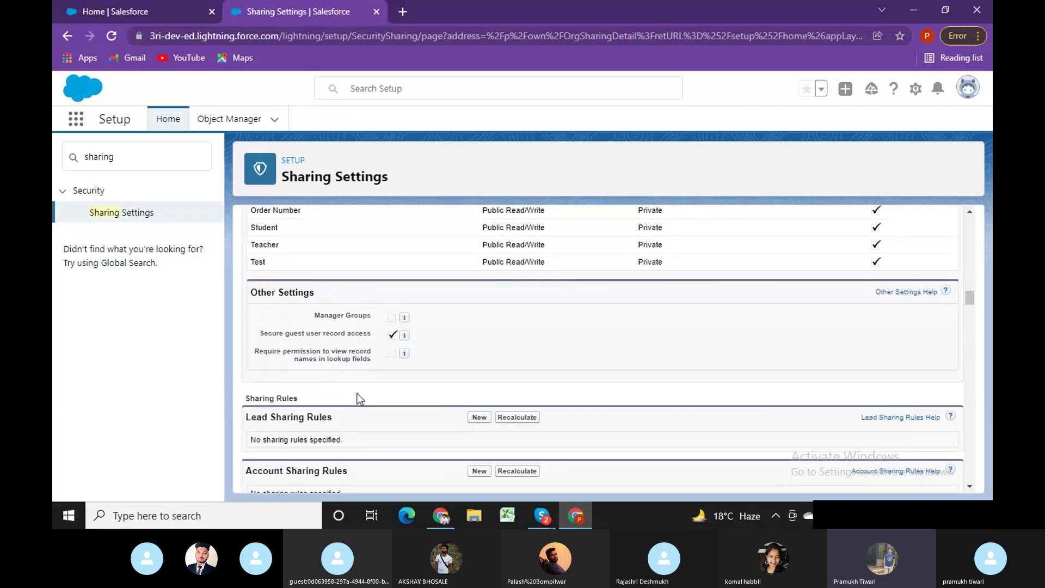
scroll(427, 400, up, 3)
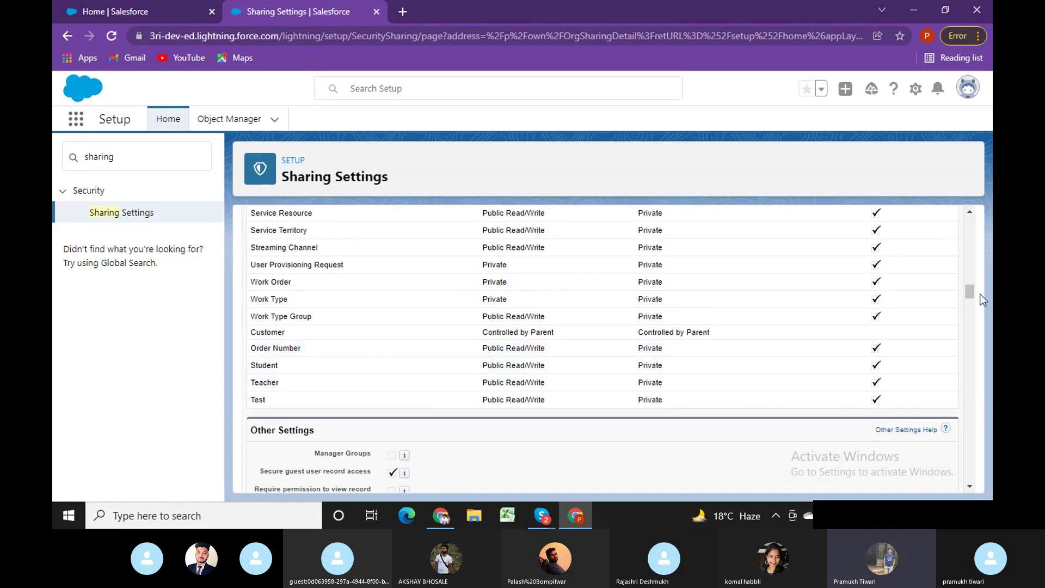
drag(969, 291, 970, 215)
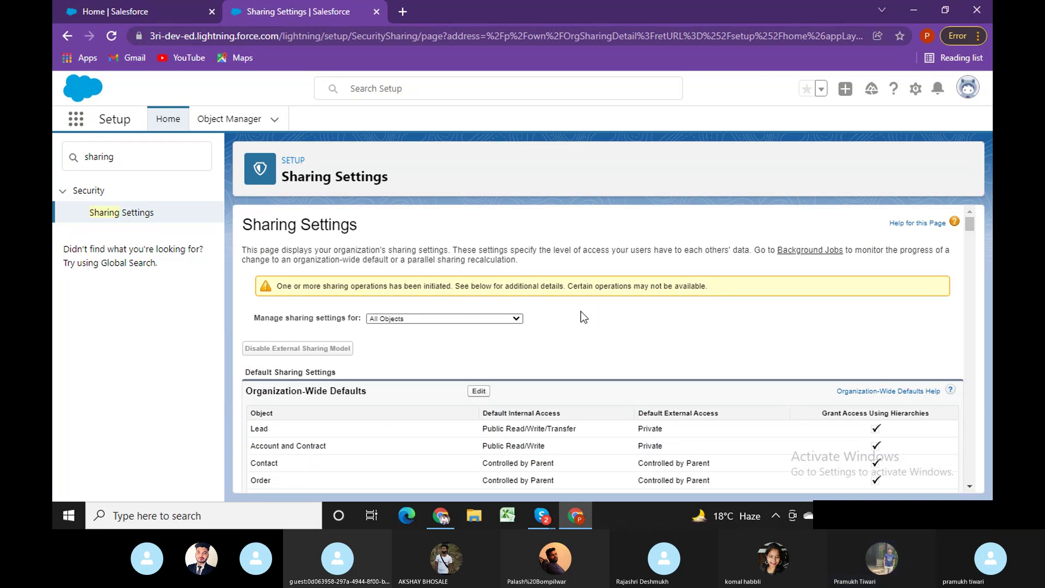
Re-save the Organization-Wide Defaults, confirm Order Number shows Private, and return to the Order Number window.
click(482, 393)
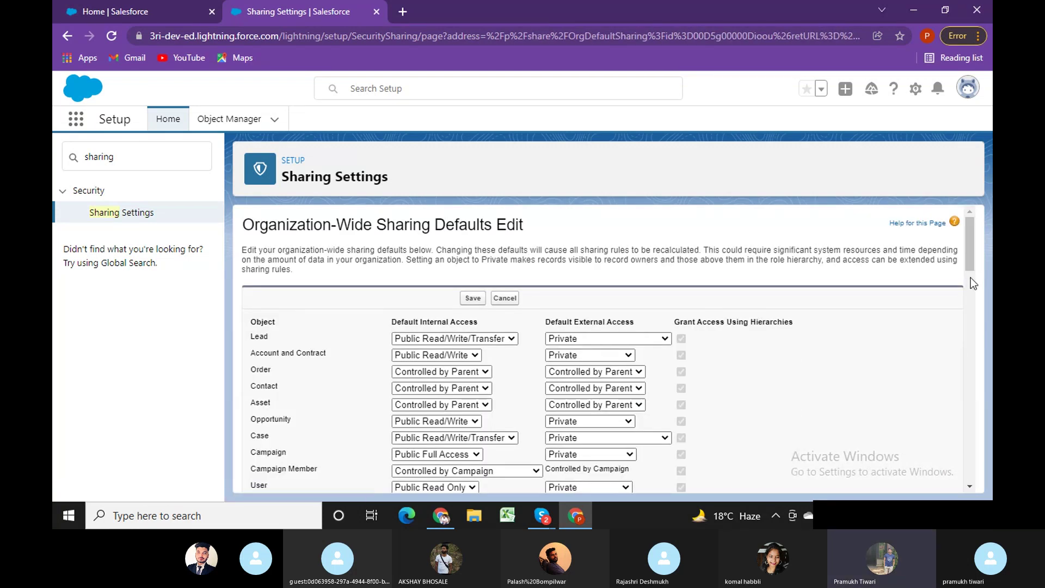
drag(969, 259, 960, 475)
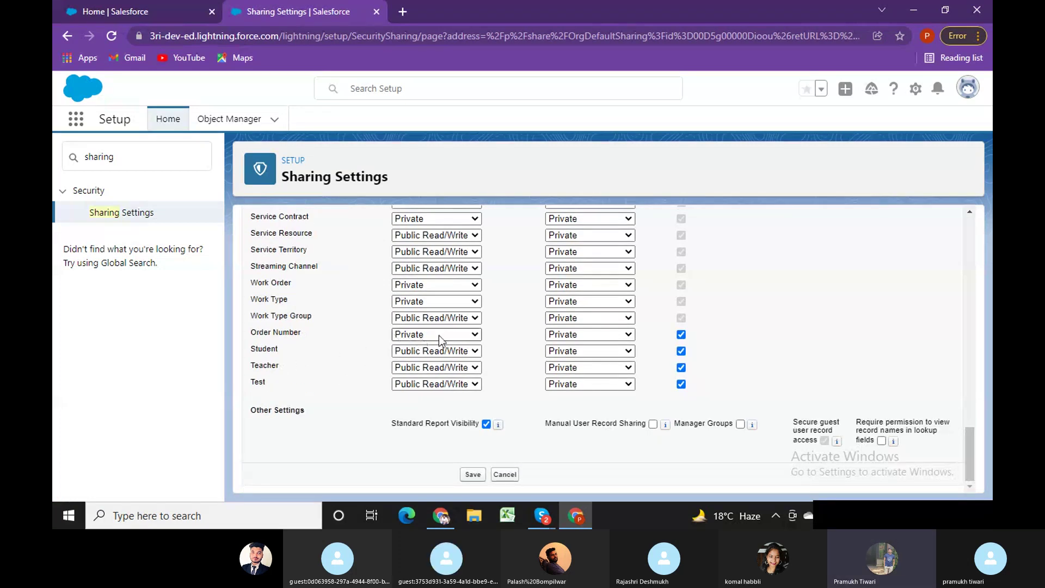
click(467, 474)
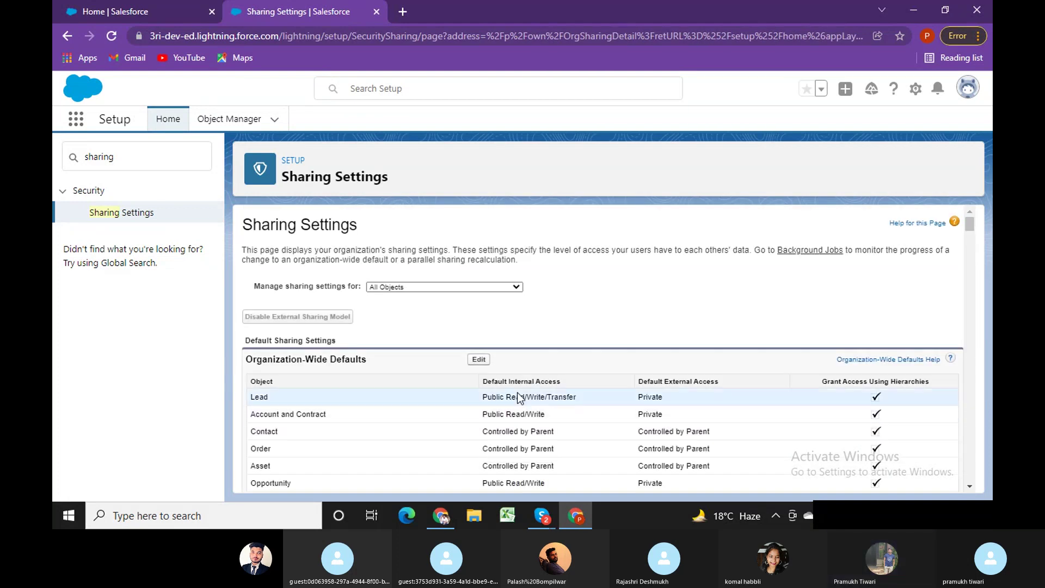
scroll(517, 393, down, 6)
scroll(555, 405, down, 20)
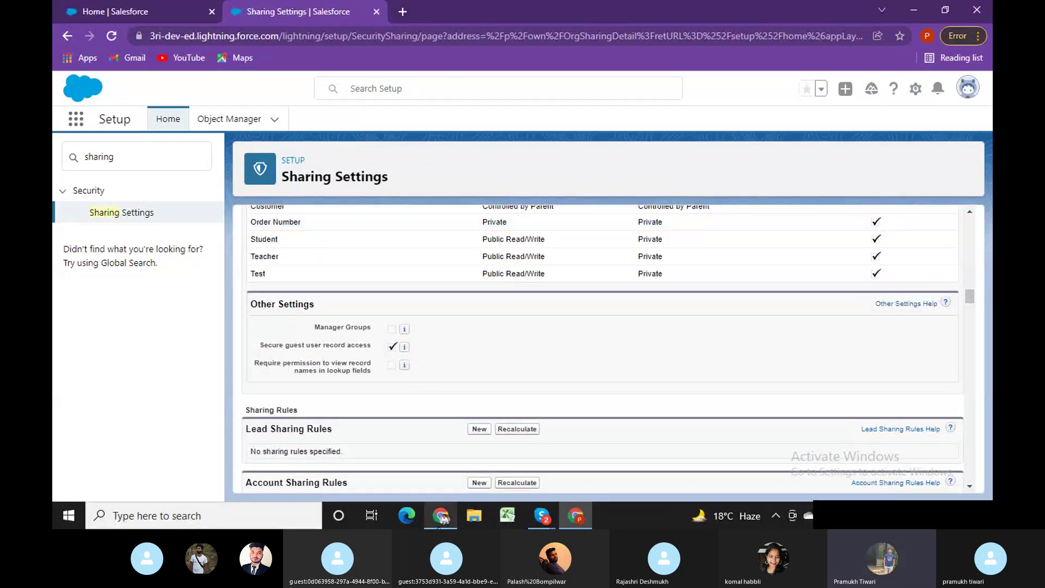
click(441, 516)
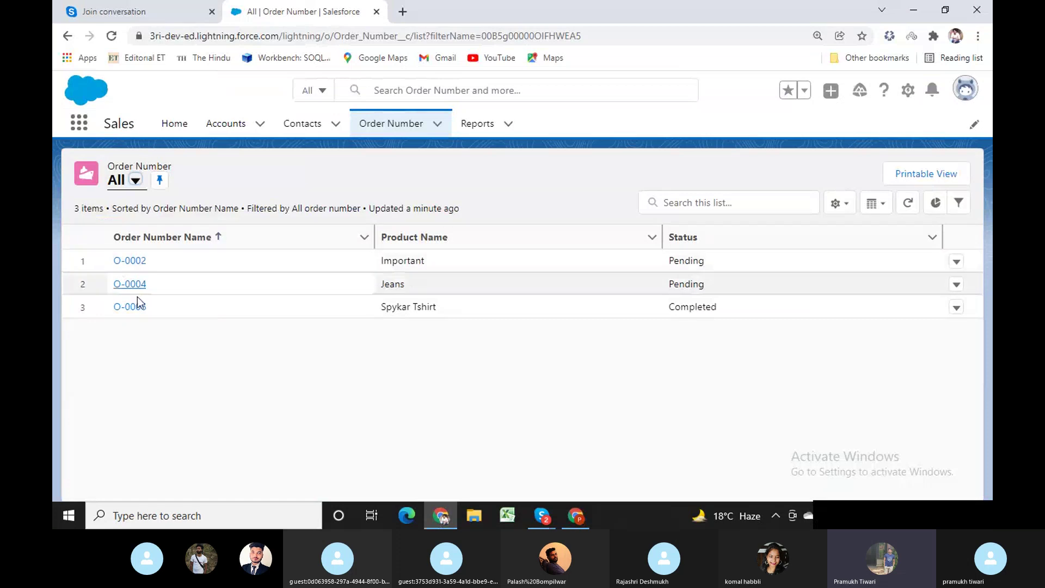
Reload the Order Number All list in the Read Only test user's window.
click(605, 38)
key(ctrl+a)
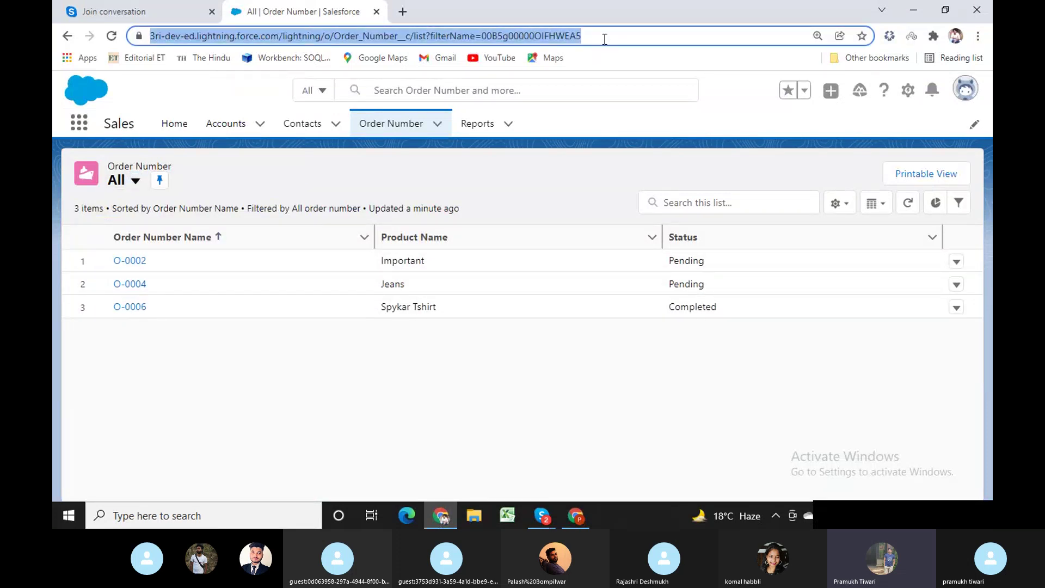
key(Return)
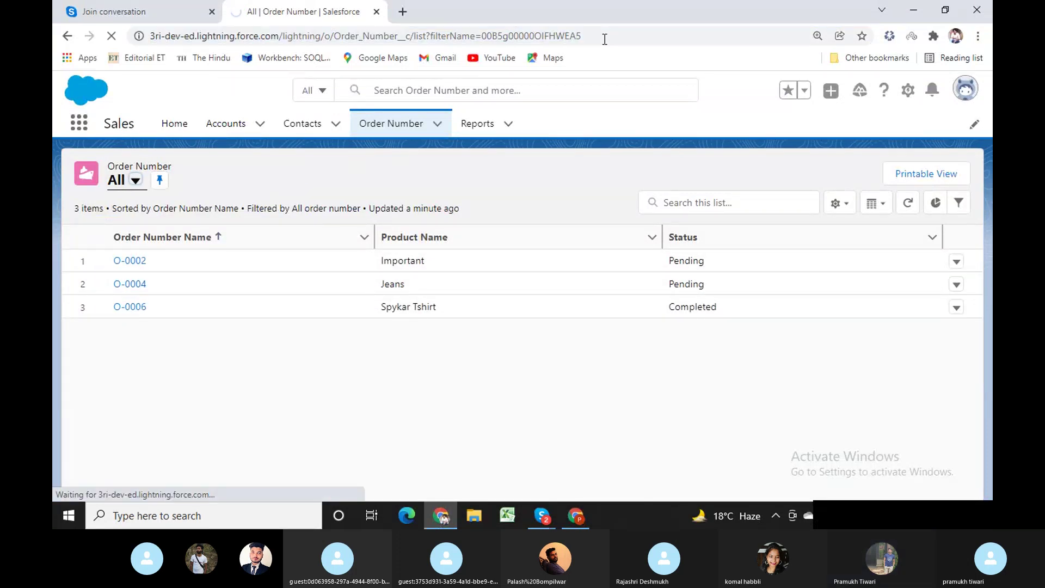
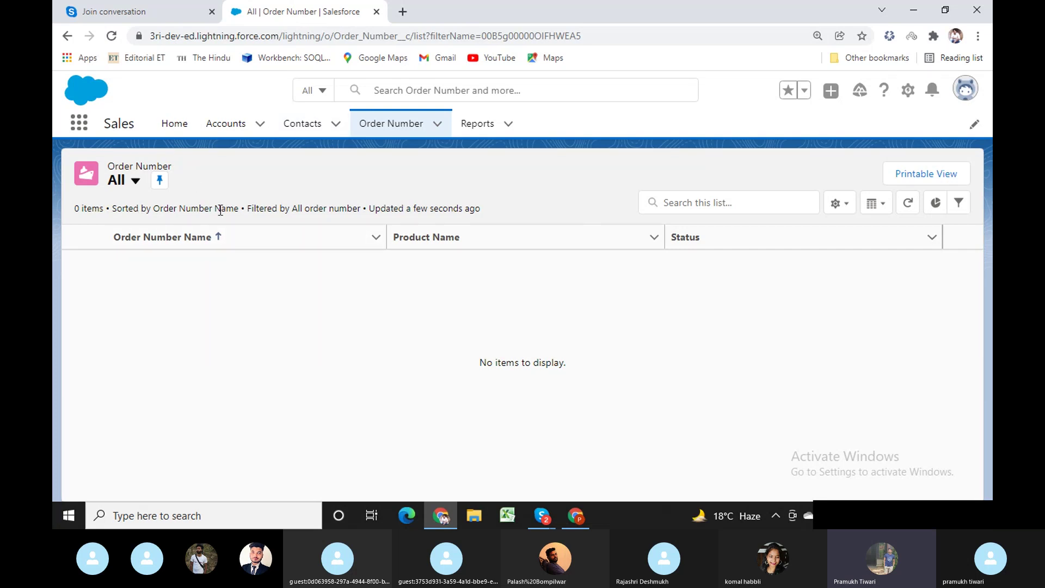
In the admin window, search Setup Quick Find for 'profile' and scroll the Profiles list to Read Only.
click(576, 516)
scroll(524, 383, up, 10)
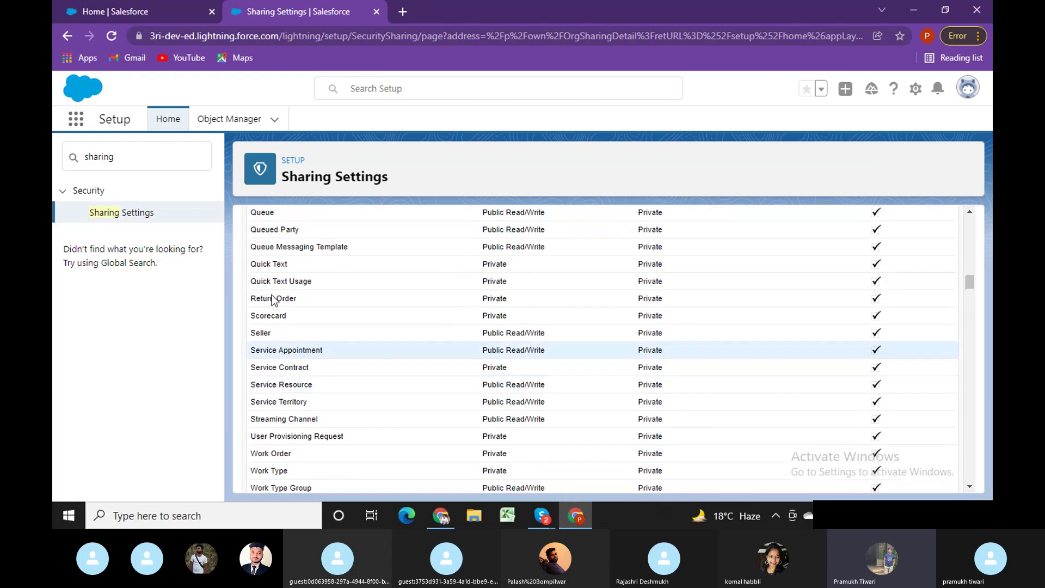
click(101, 157)
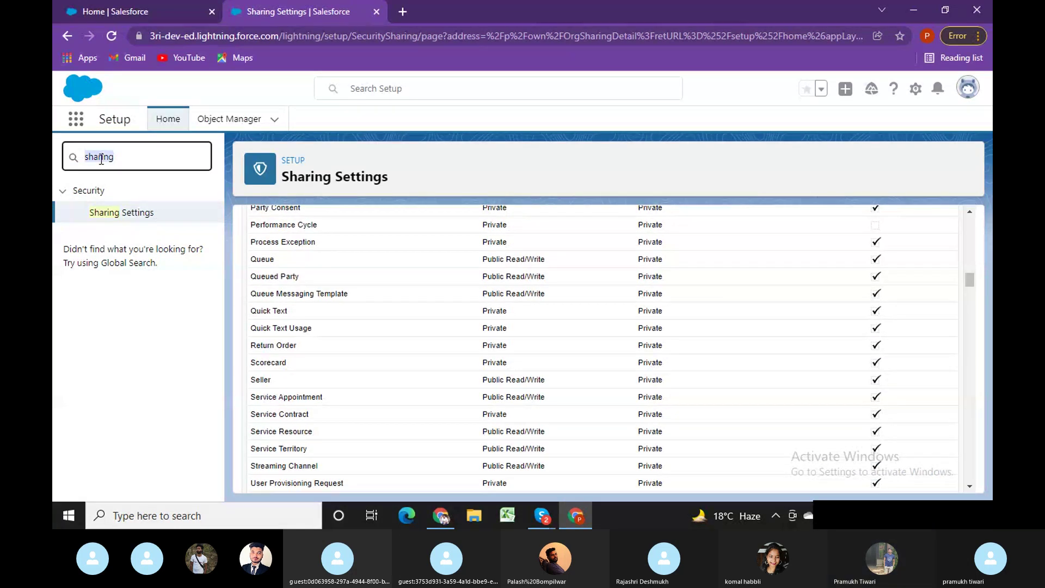
text(profile)
click(112, 212)
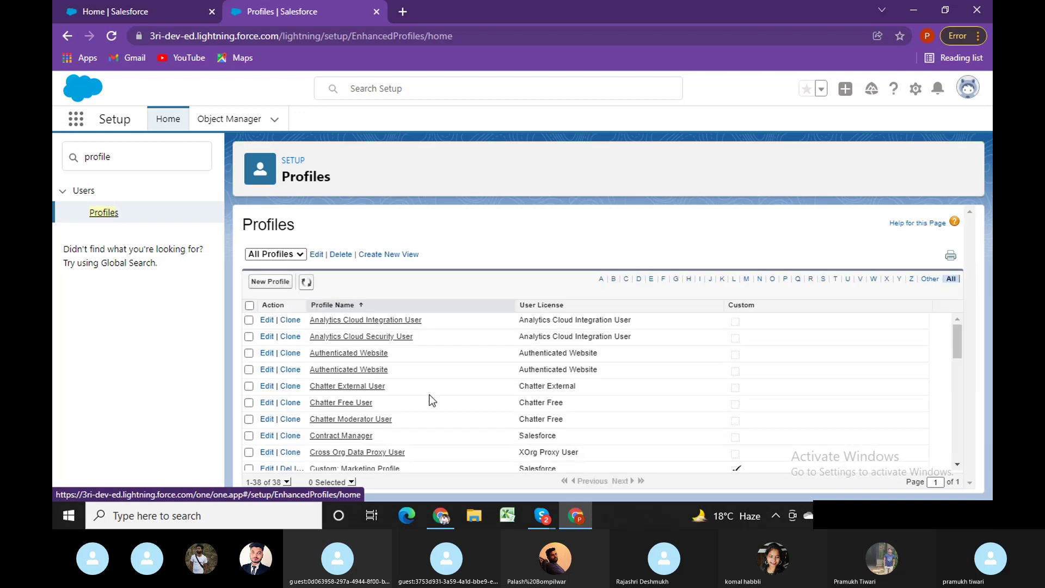
scroll(903, 364, down, 8)
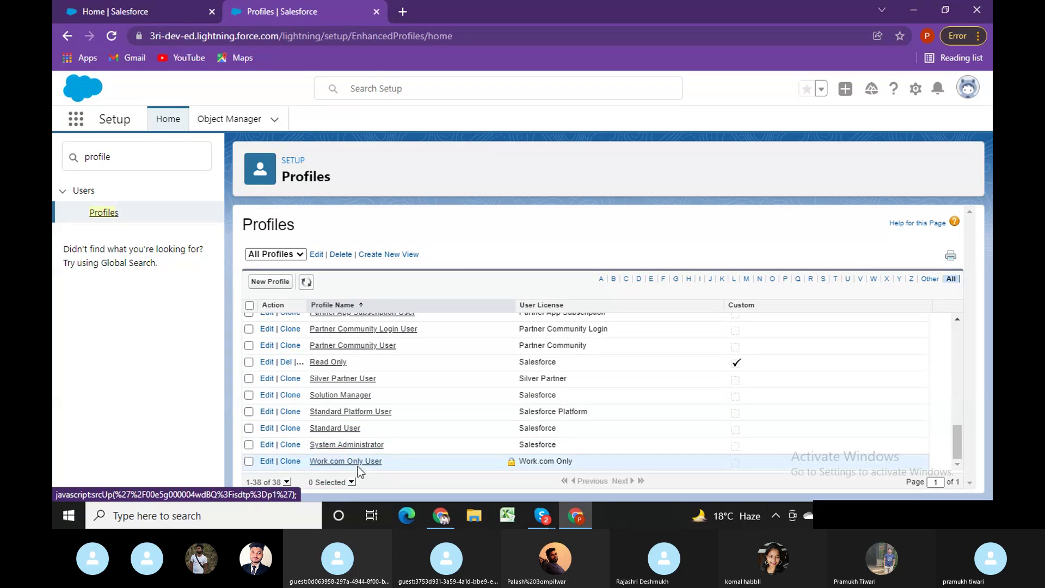
Open the Read Only profile and locate its Order Number entry.
click(332, 363)
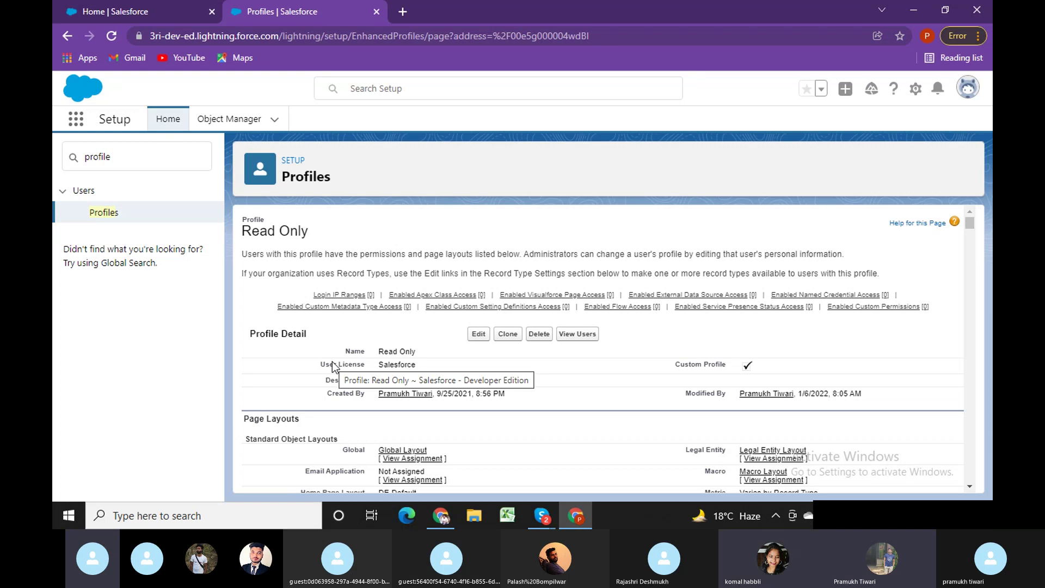
key(ctrl+f)
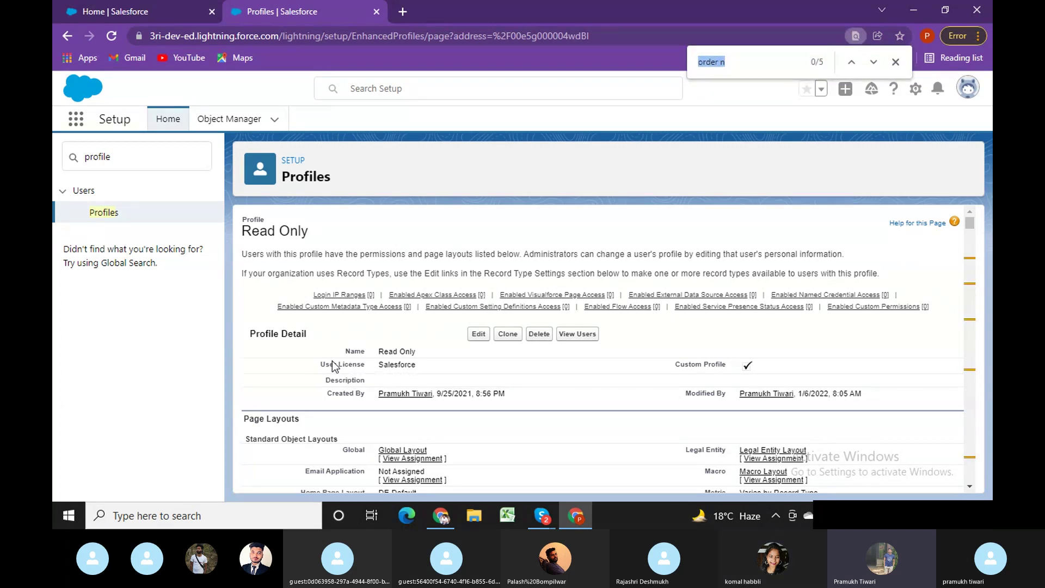
key(Return)
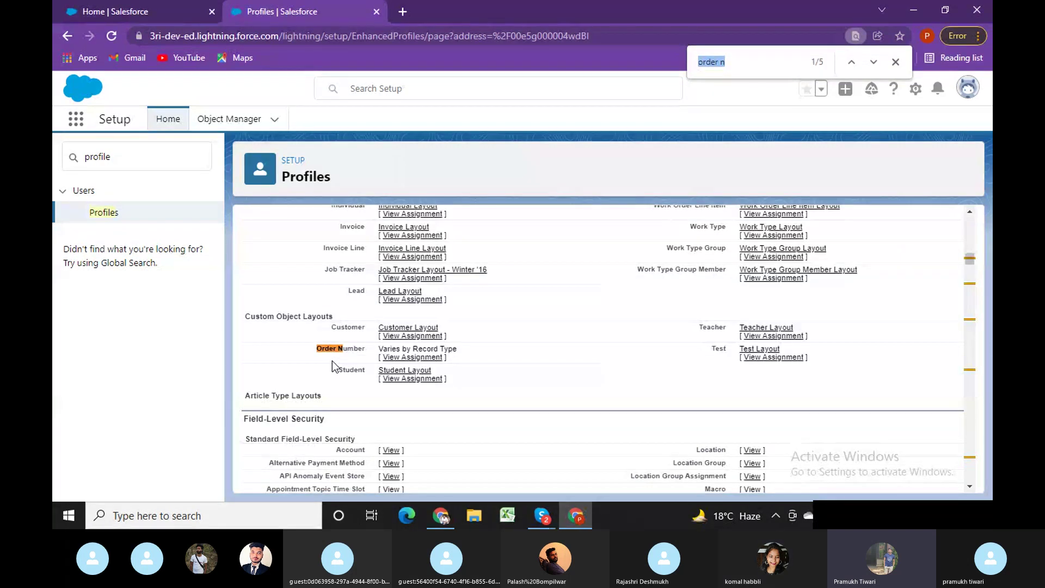
drag(973, 260, 973, 218)
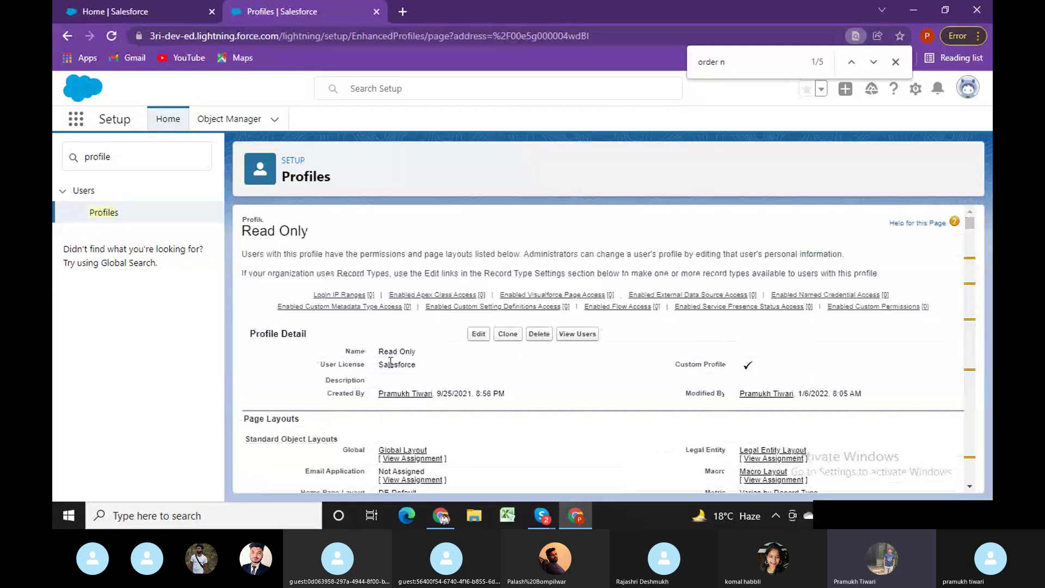
Edit the Read Only profile to grant Create on Order Number, then save it.
click(478, 334)
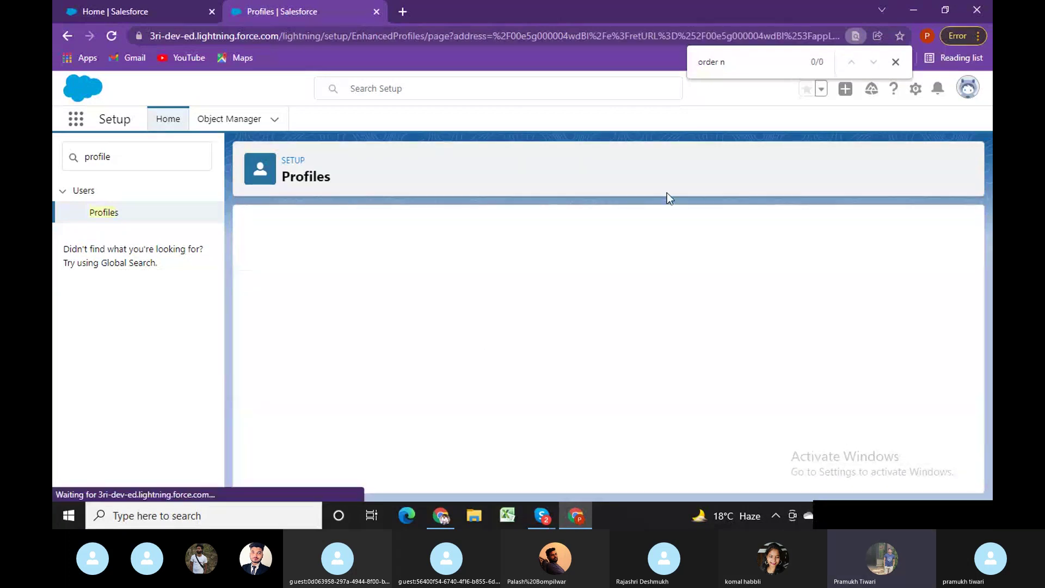
click(896, 63)
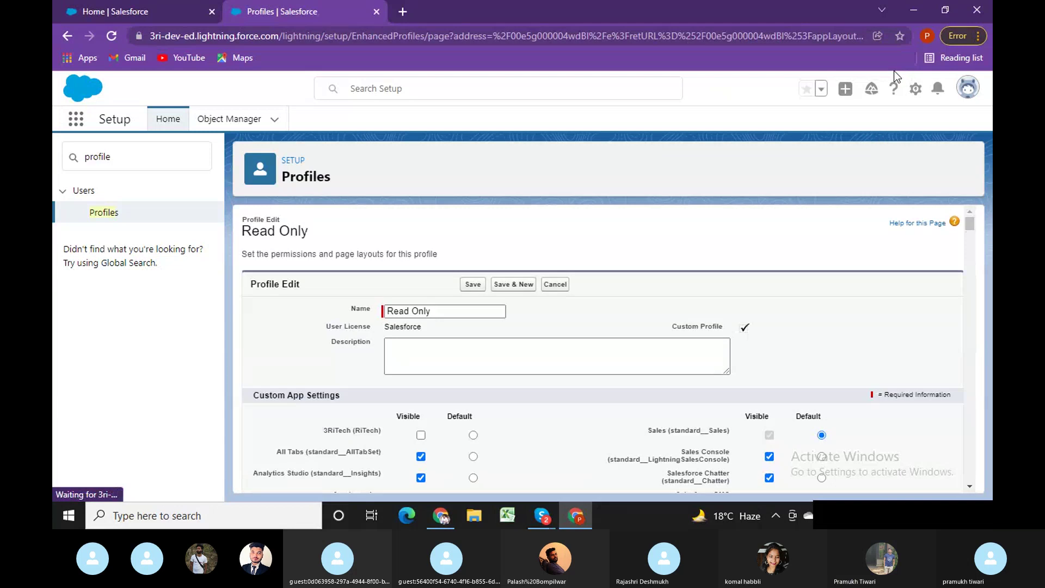
key(ctrl+f)
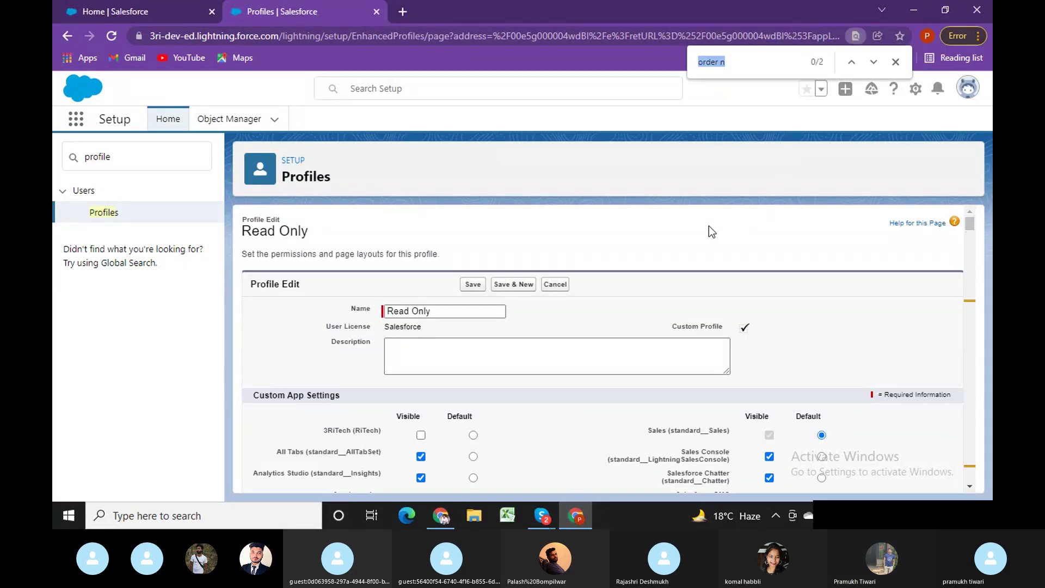
key(Return)
key(Return)
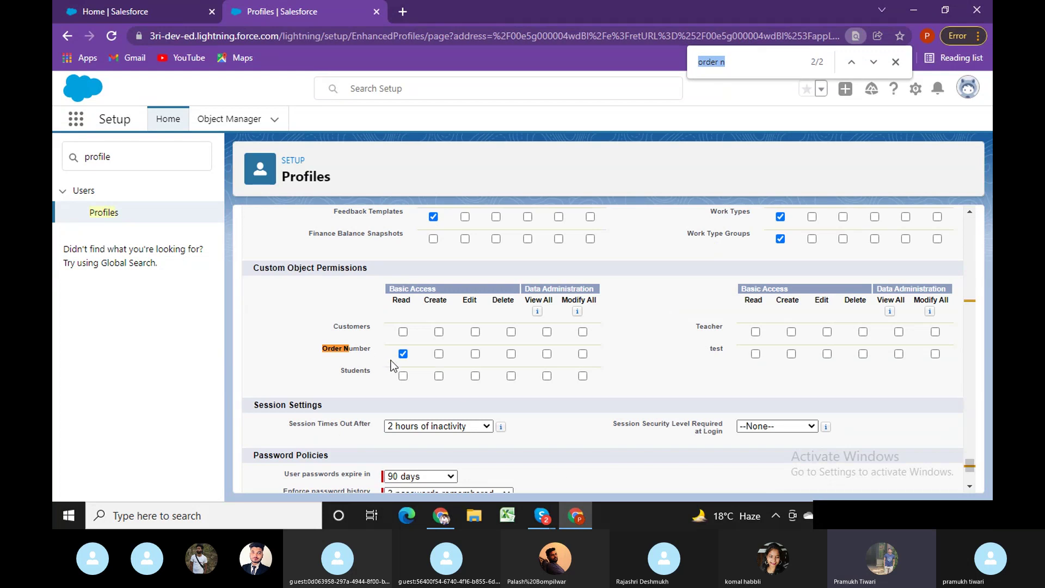
click(439, 354)
scroll(969, 444, up, 15)
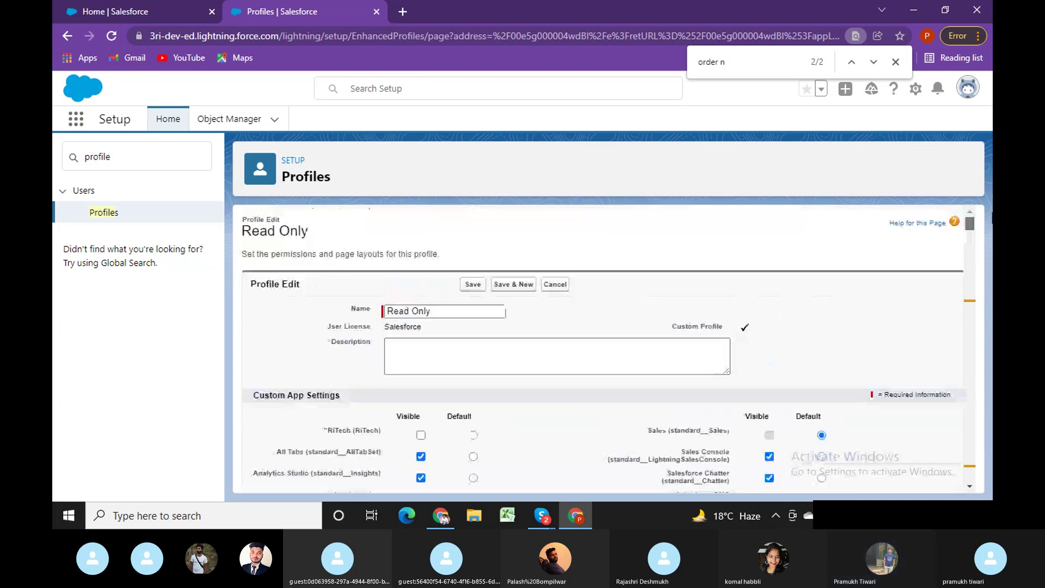
click(477, 285)
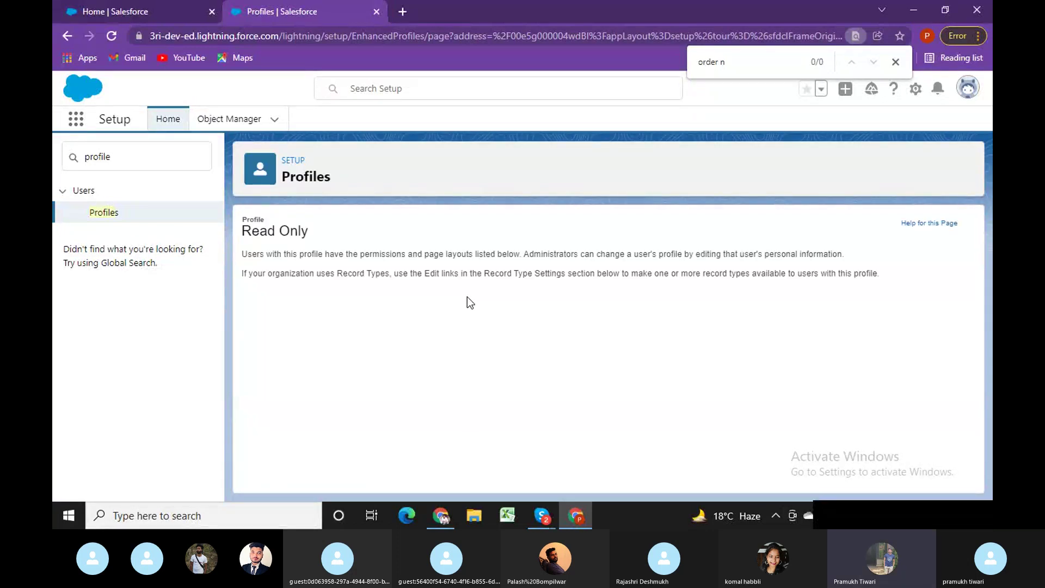
key(Return)
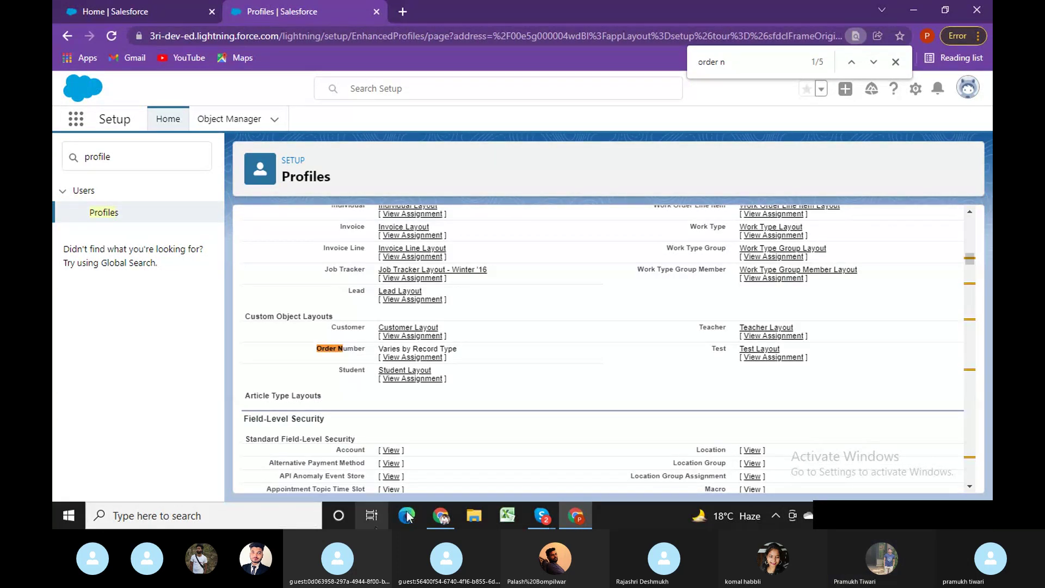
click(442, 516)
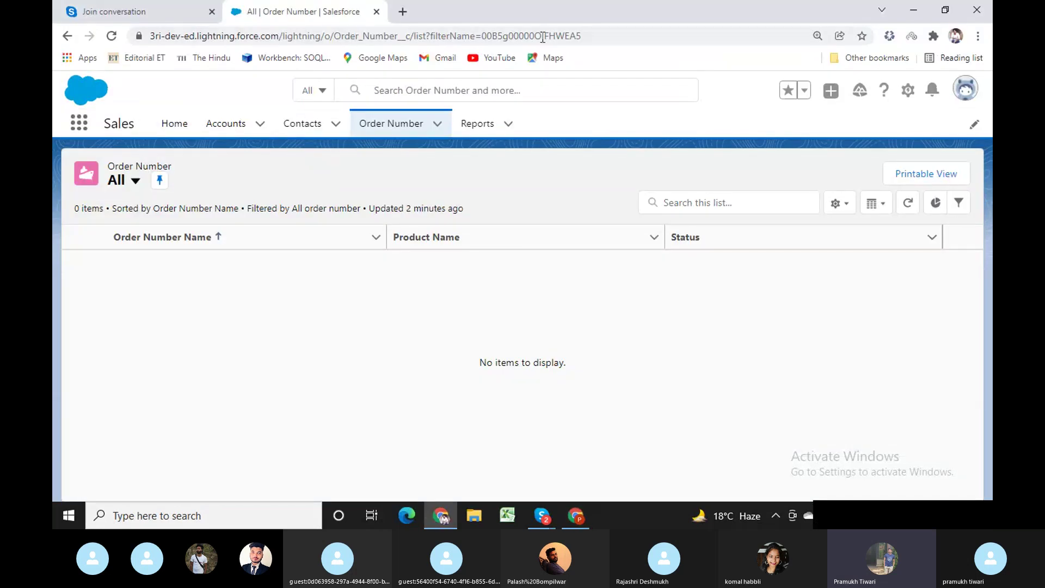
click(562, 35)
key(Return)
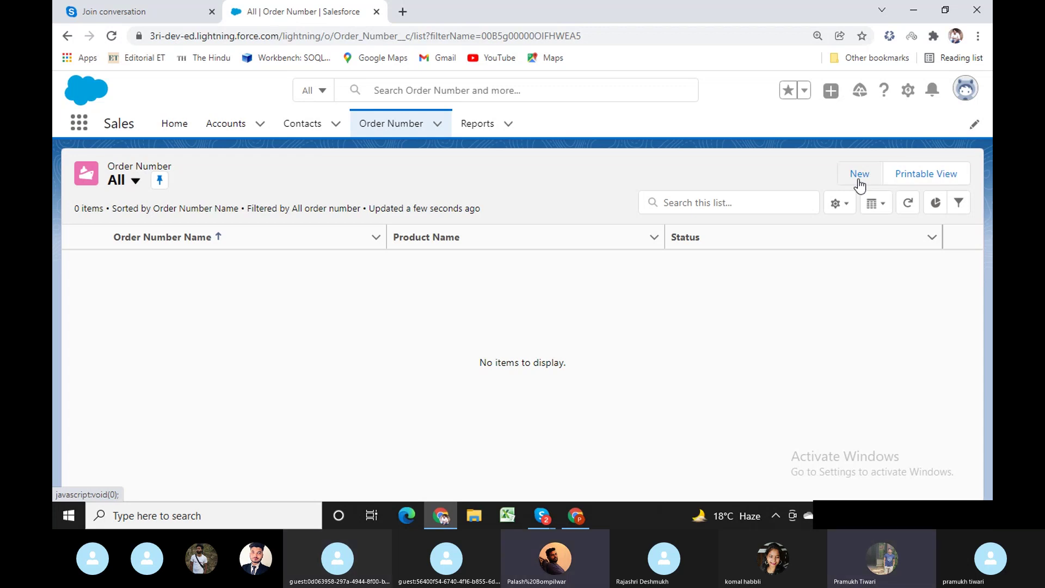
click(858, 181)
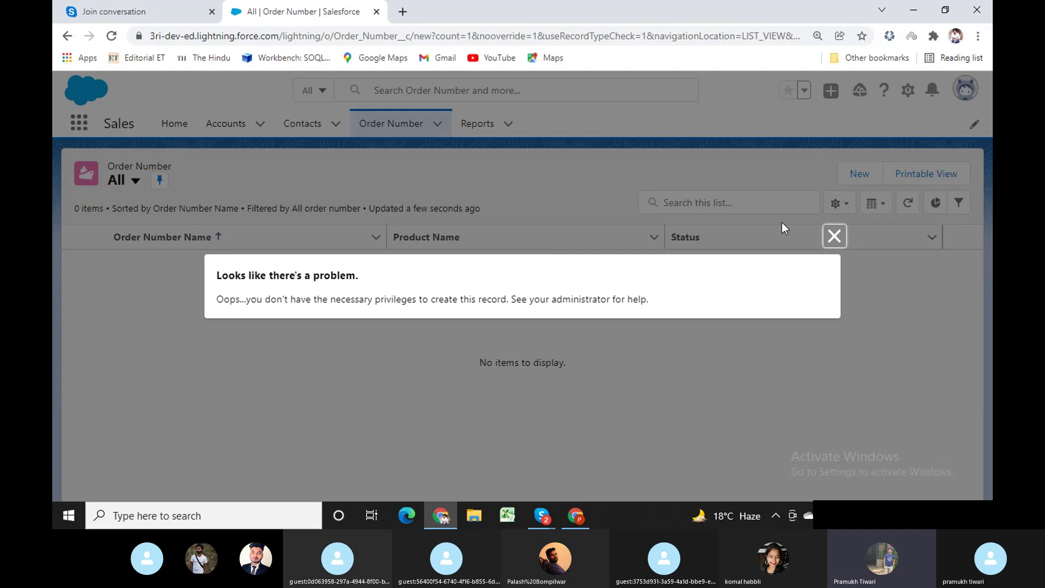
click(831, 243)
key(alt+Tab)
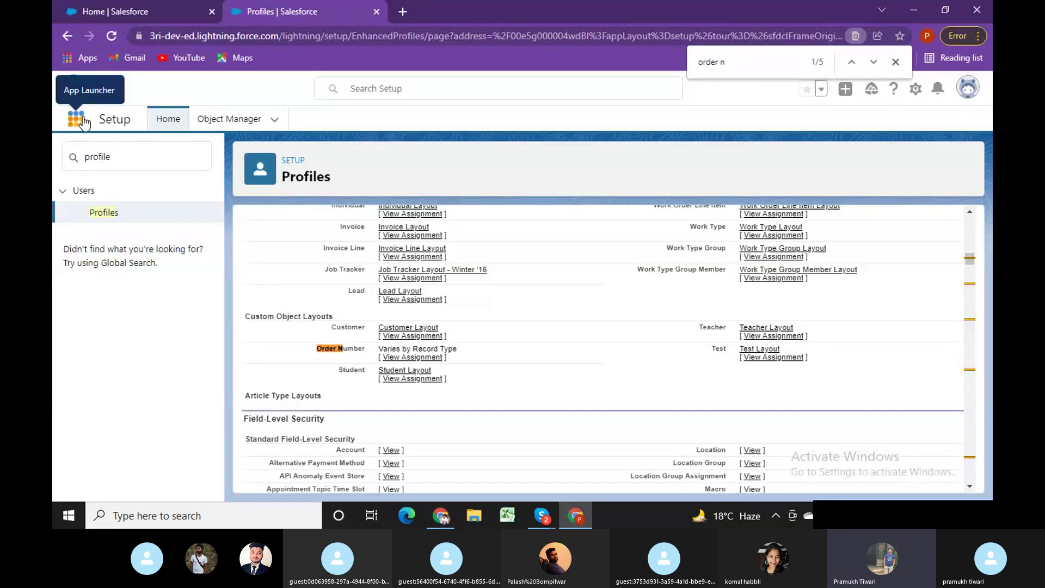
As administrator, open order O-0002 from the Order Number tab.
click(896, 63)
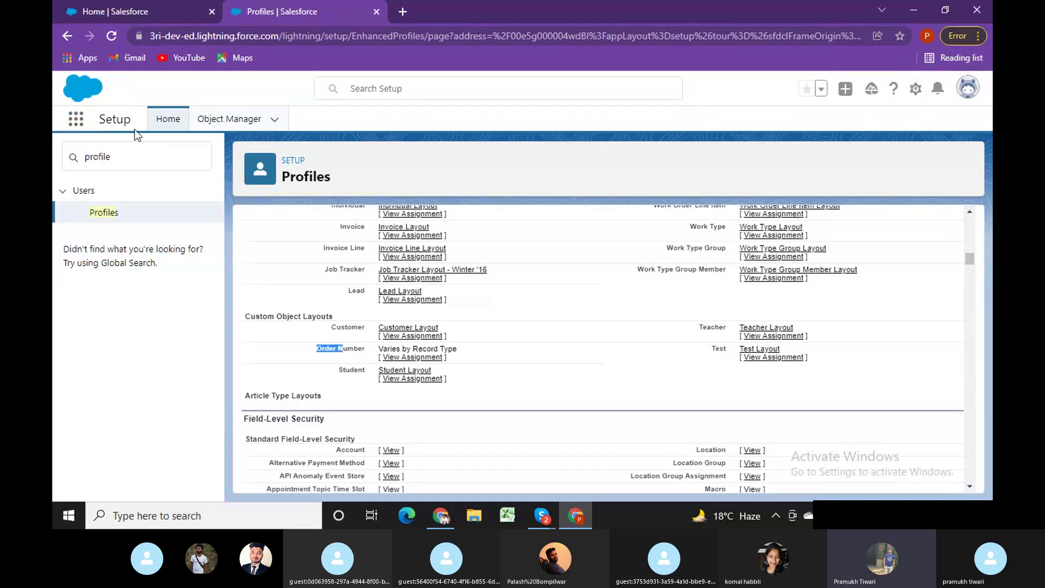
click(152, 11)
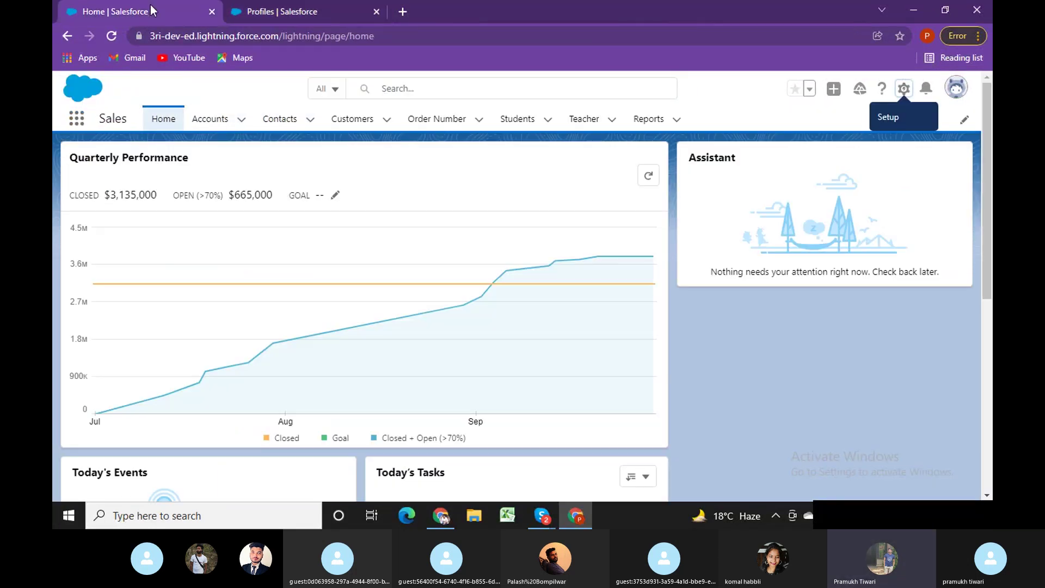
click(438, 123)
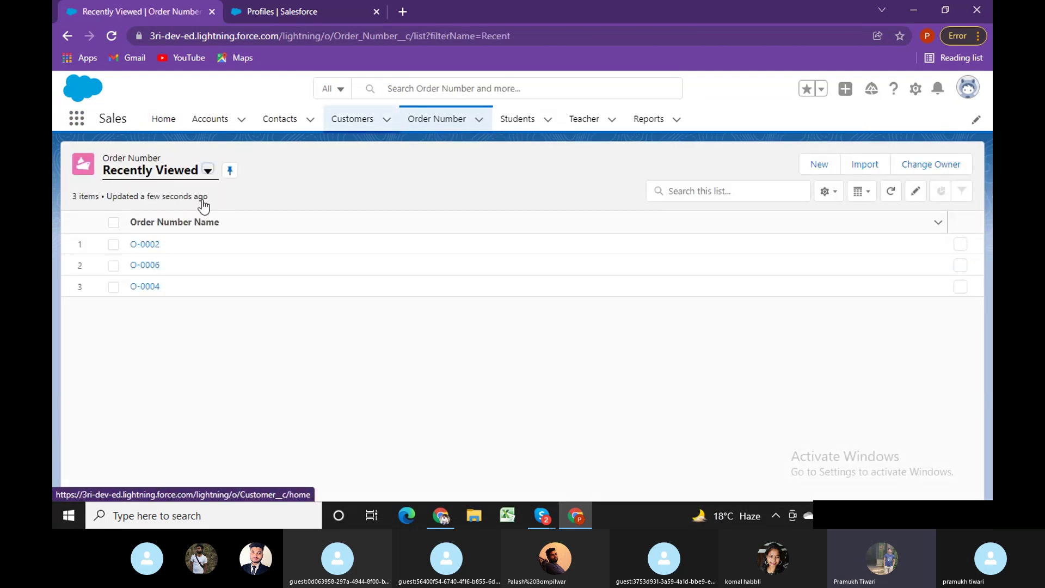
click(151, 245)
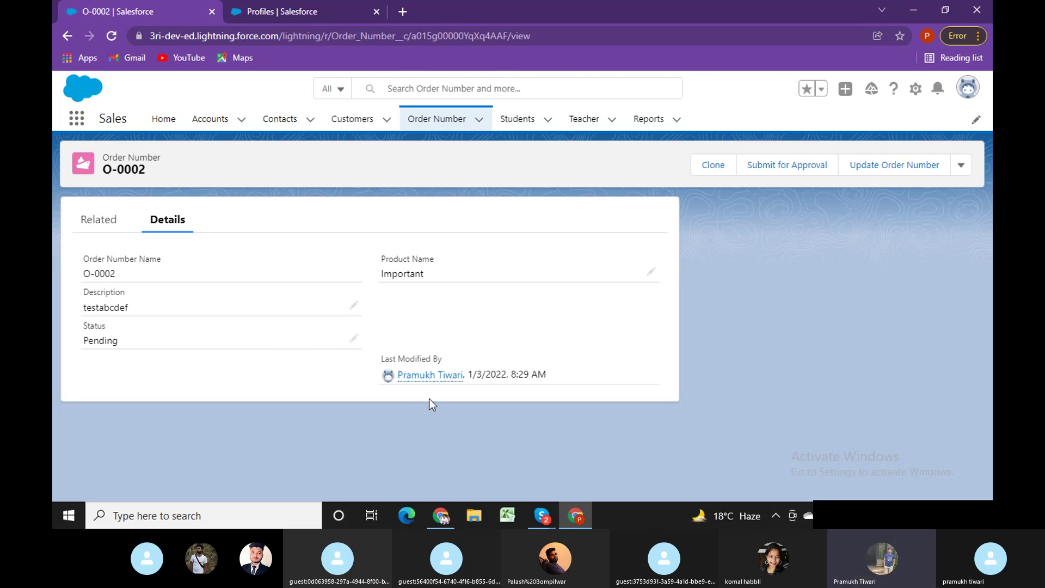
Find the Order Number field security entry on the Profiles page, then bring up the test user's window.
click(318, 7)
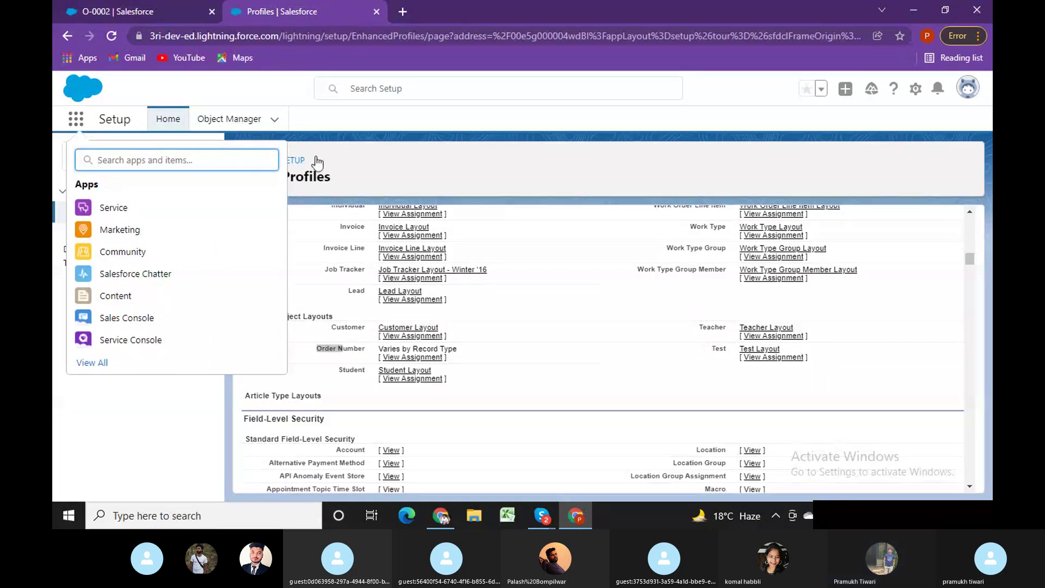
click(427, 162)
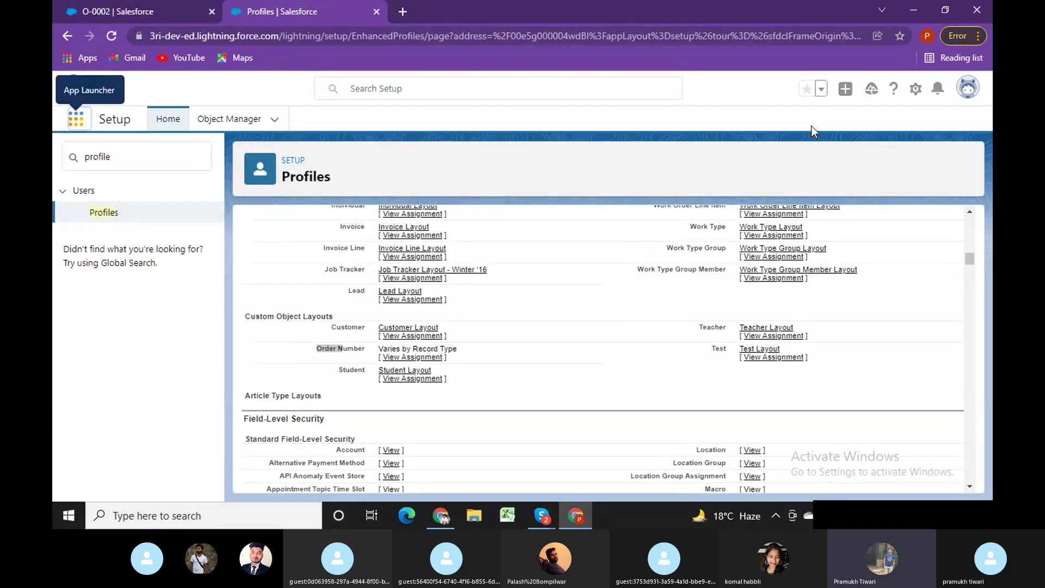
key(ctrl+f)
key(Return)
key(Return)
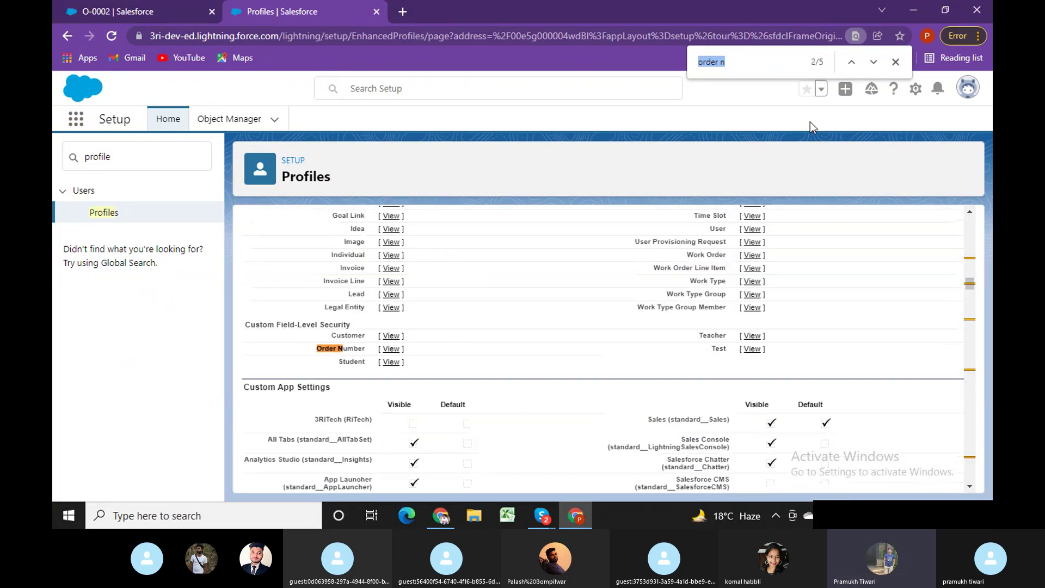
click(441, 515)
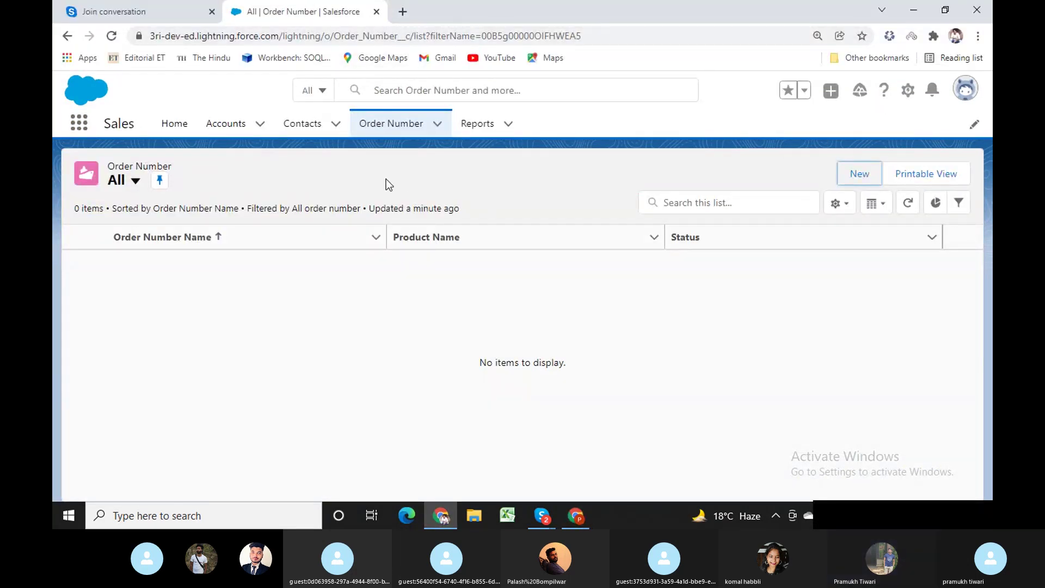
Return to the Order Number list and start a new Order Number record.
click(306, 131)
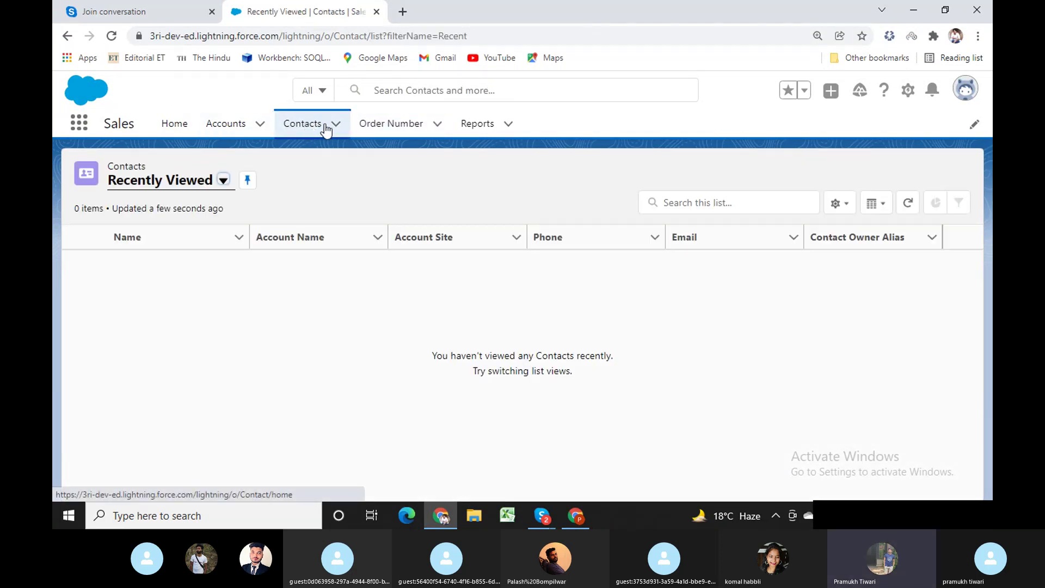
click(374, 129)
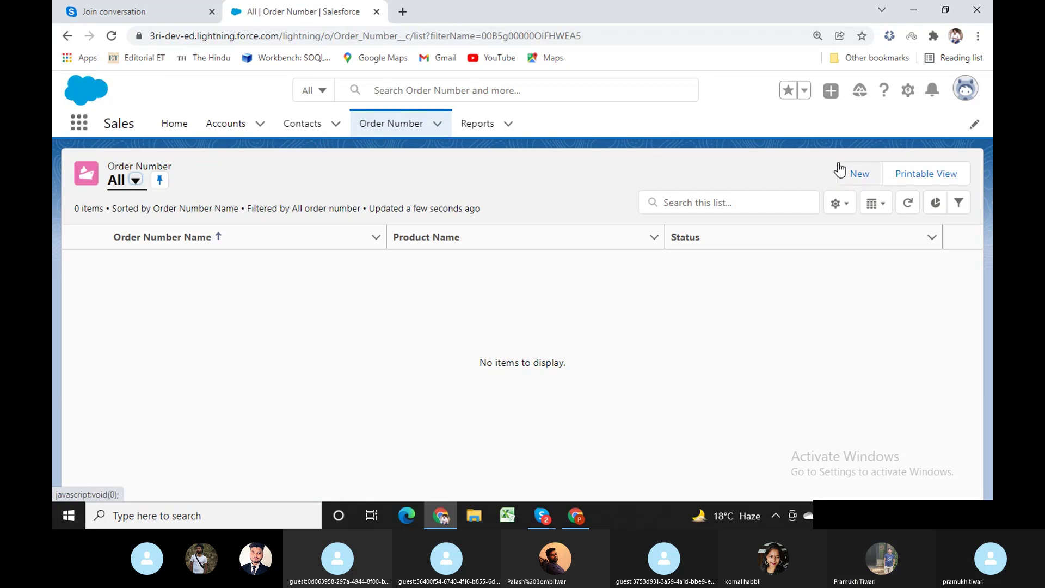
click(843, 174)
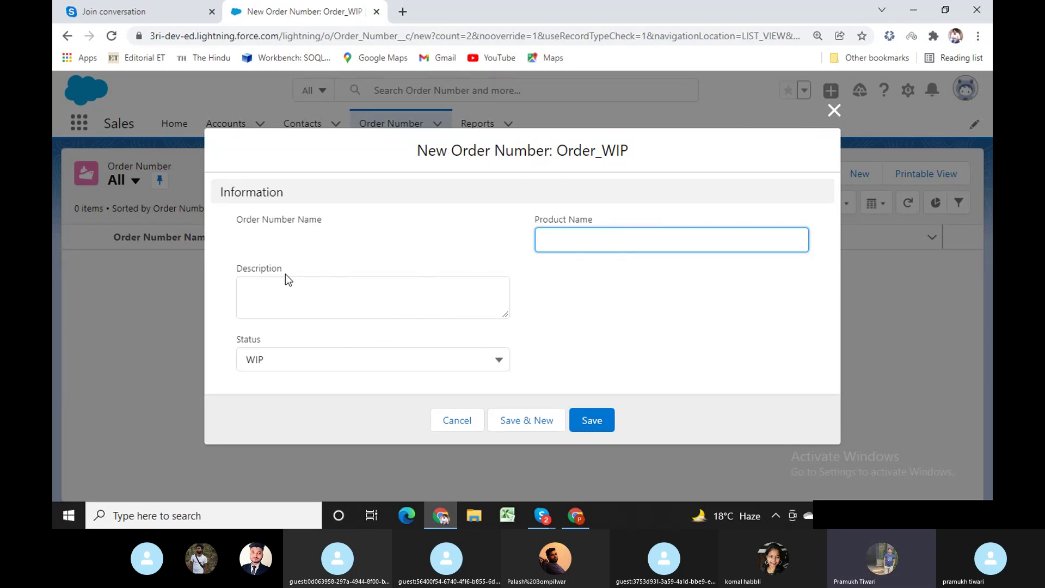
Save the record with description 'this is for read only profile test', status WIP, product 'Test record'.
click(276, 307)
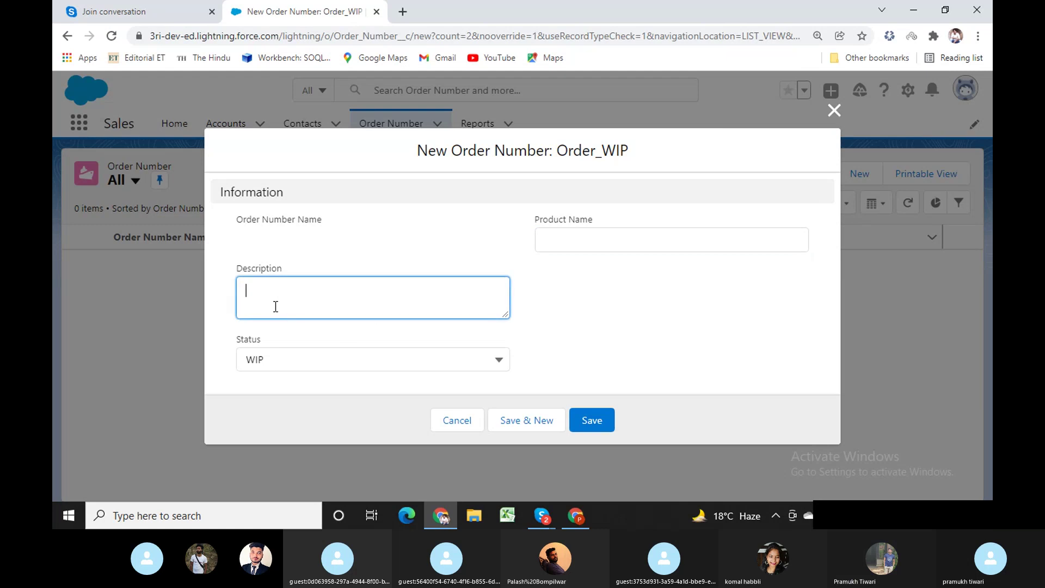
text(this is for)
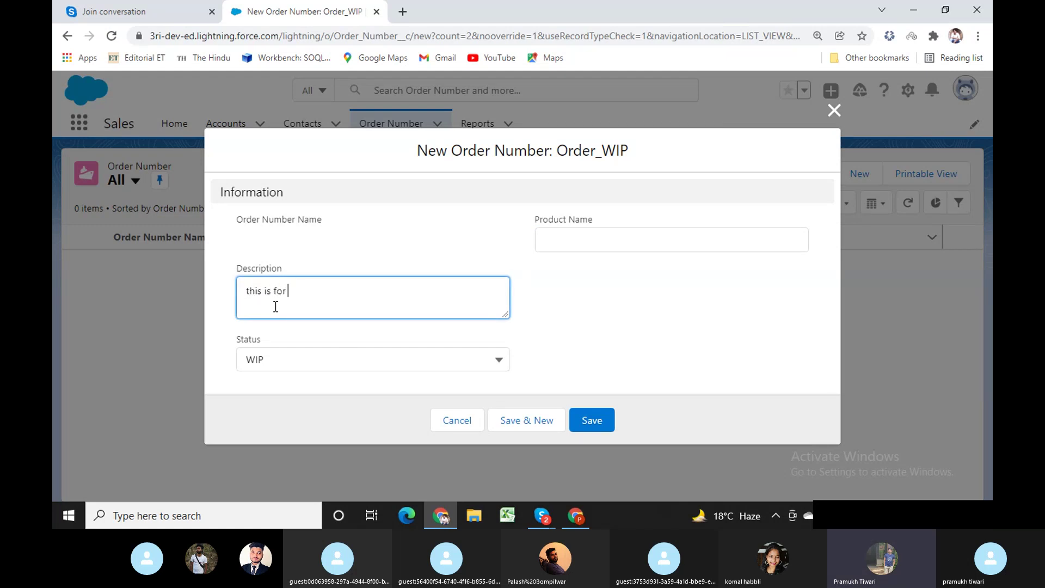
text( read only profile test)
key(Tab)
click(376, 359)
click(375, 359)
click(610, 243)
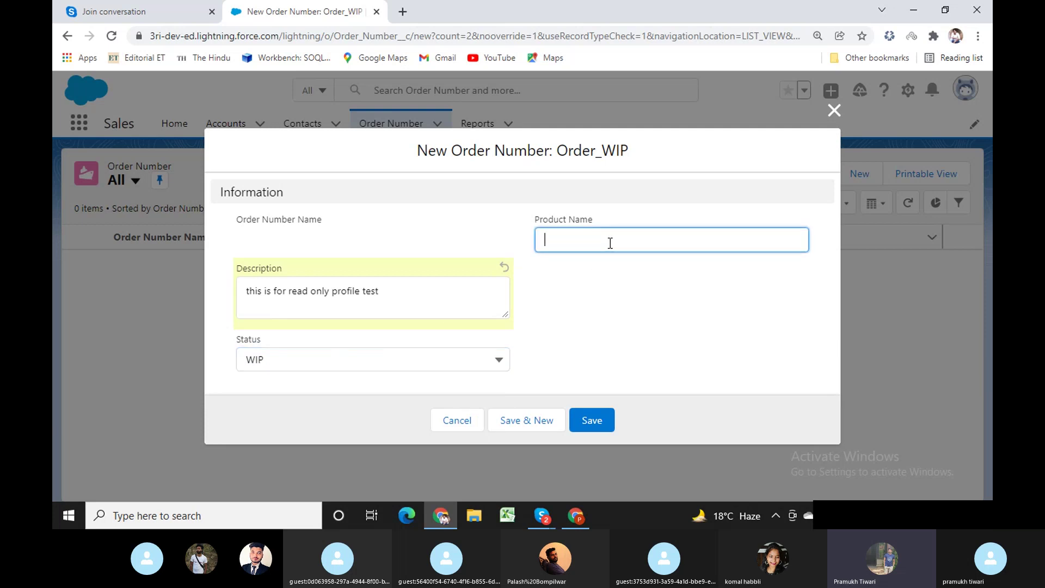
text(Test record)
click(595, 420)
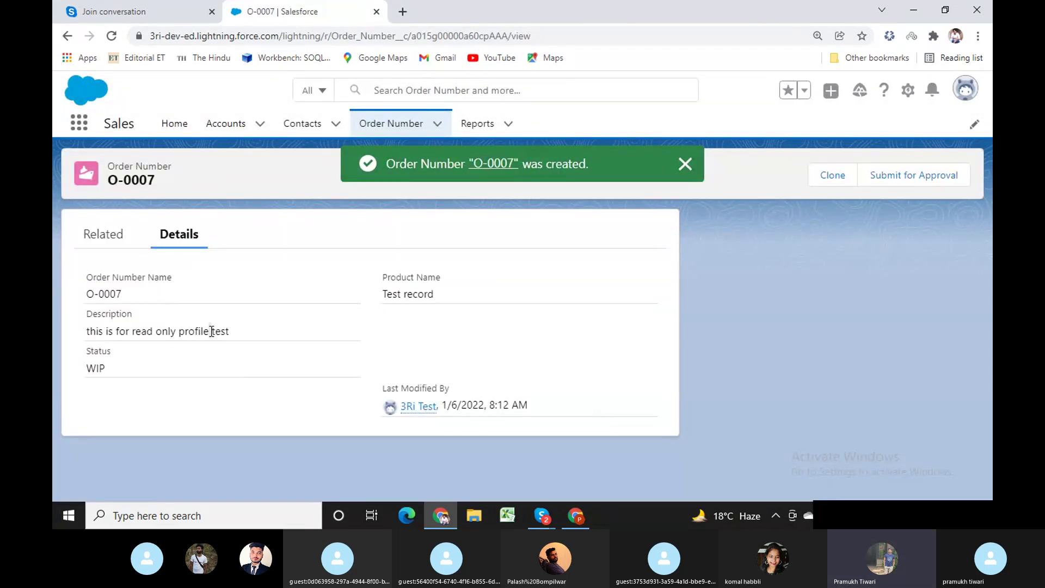
Check O-0007's product Test record, WIP status and description, then return to the Order Number list.
double_click(409, 295)
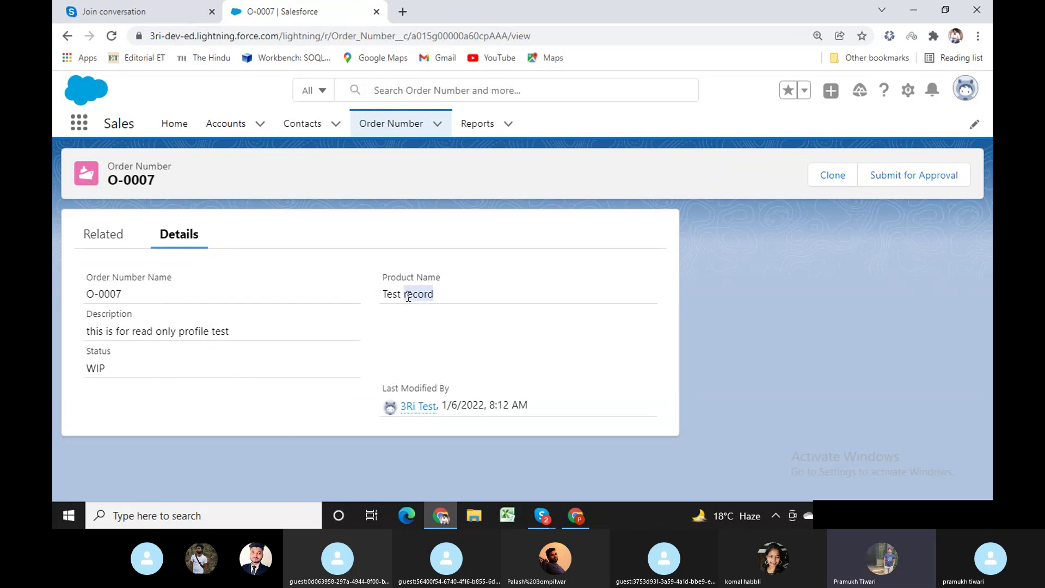
double_click(99, 362)
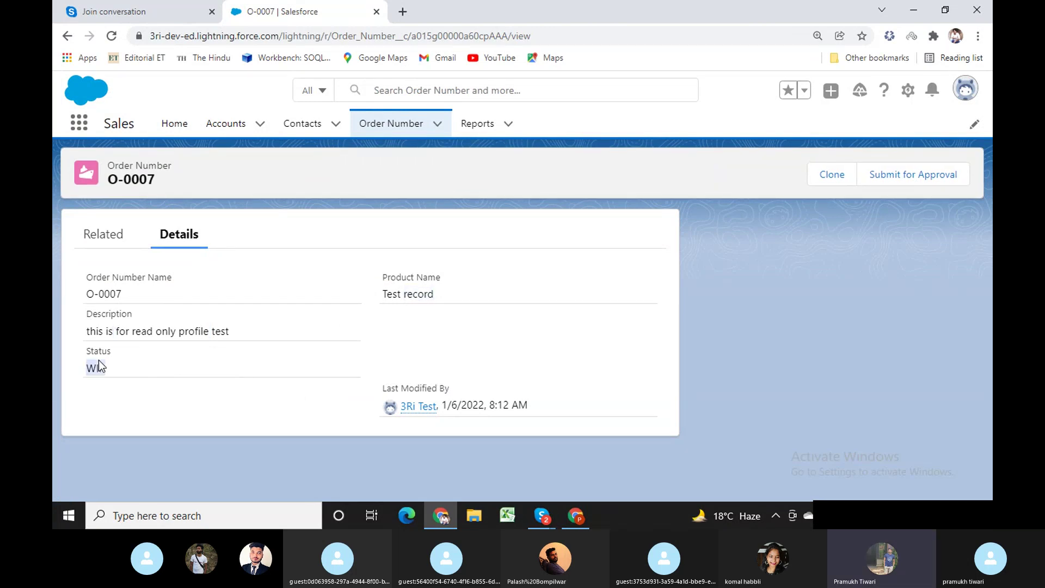
double_click(387, 295)
click(211, 338)
double_click(218, 330)
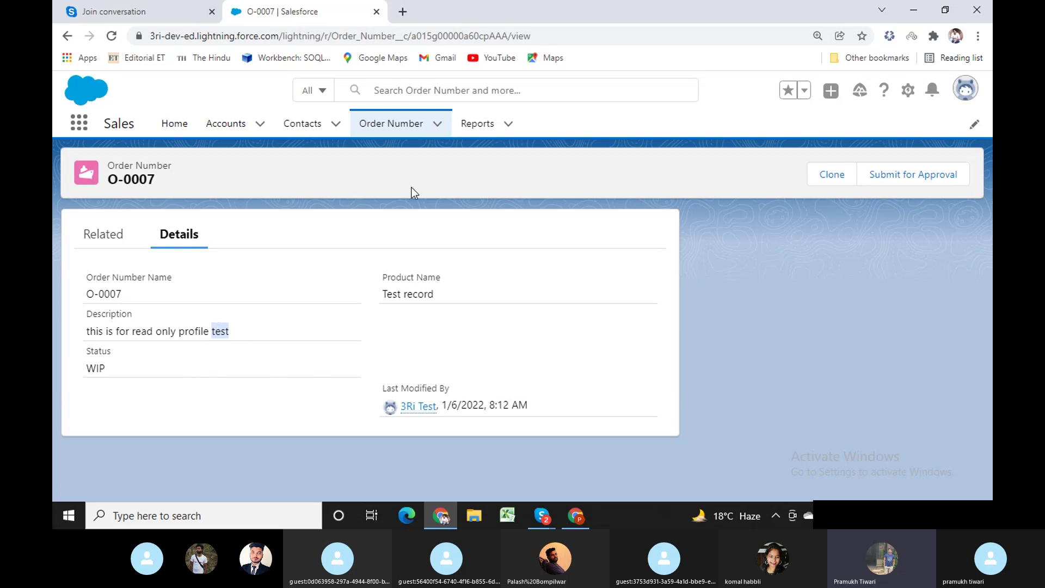
click(412, 128)
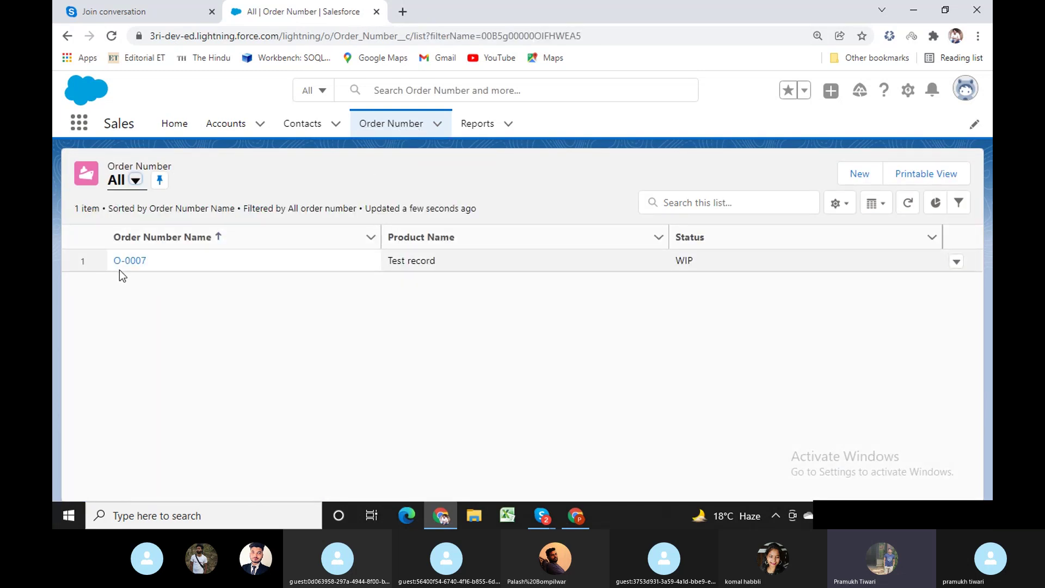
In the admin window, open O-0007 from the All Order Number list view, then return to the test user.
click(575, 515)
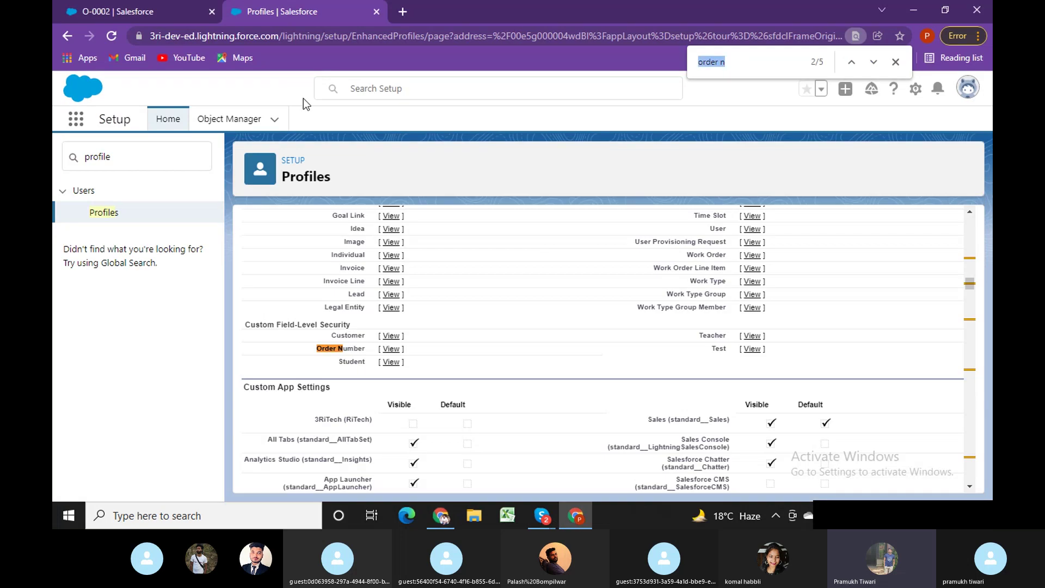
click(122, 13)
click(433, 120)
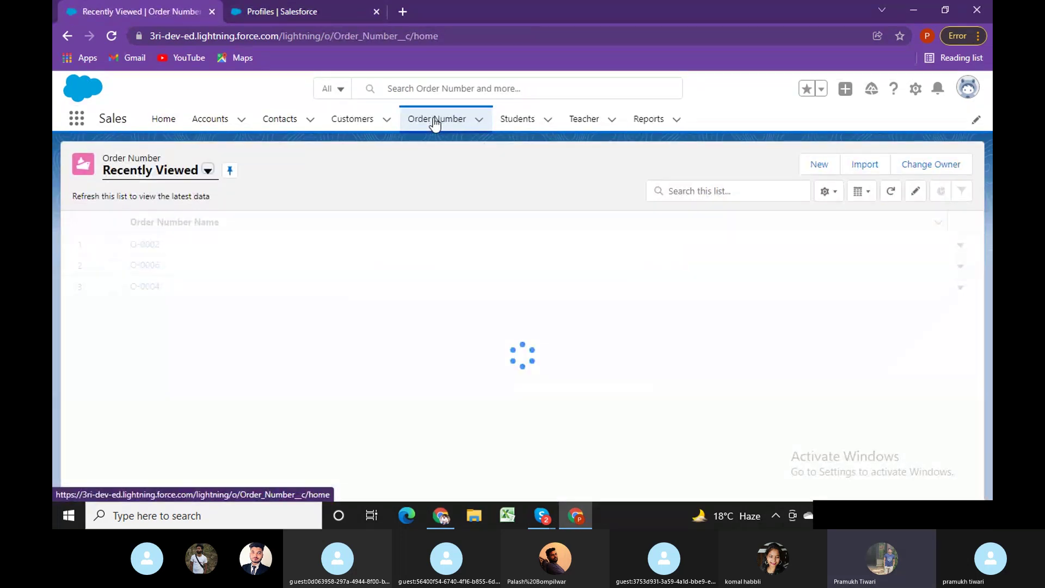
click(208, 170)
click(144, 218)
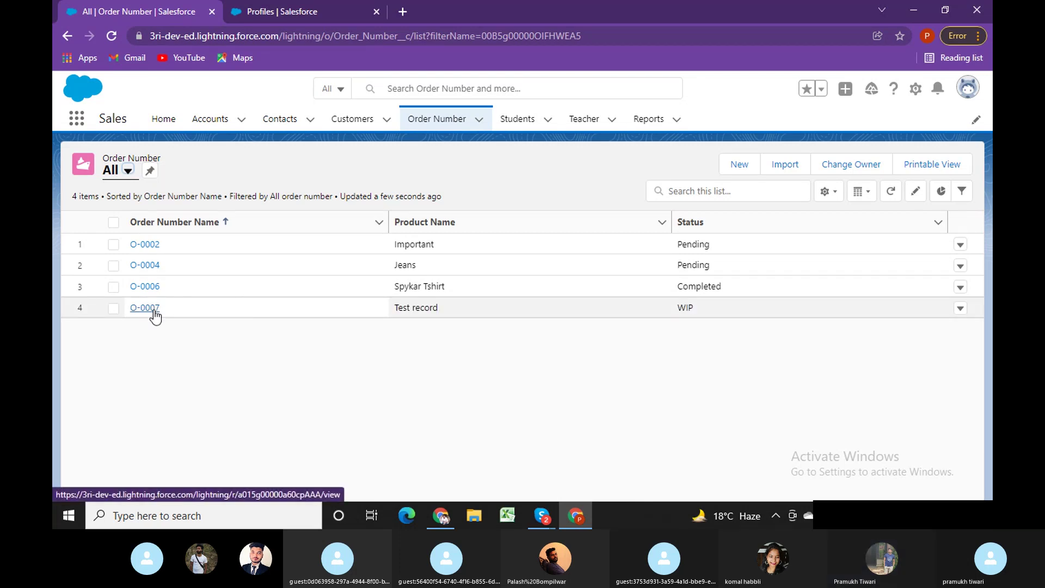
click(145, 309)
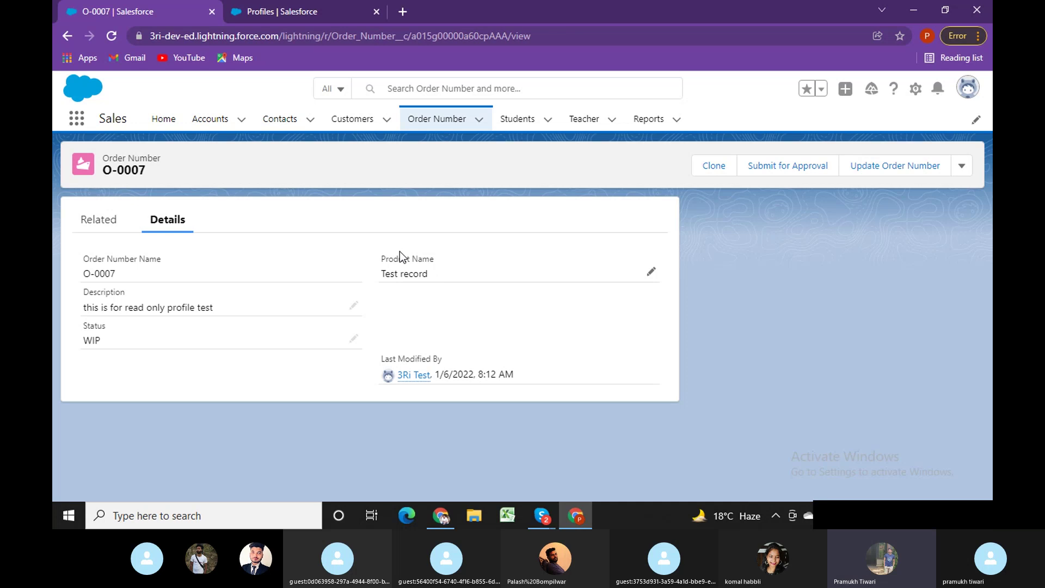
mouse_move(447, 512)
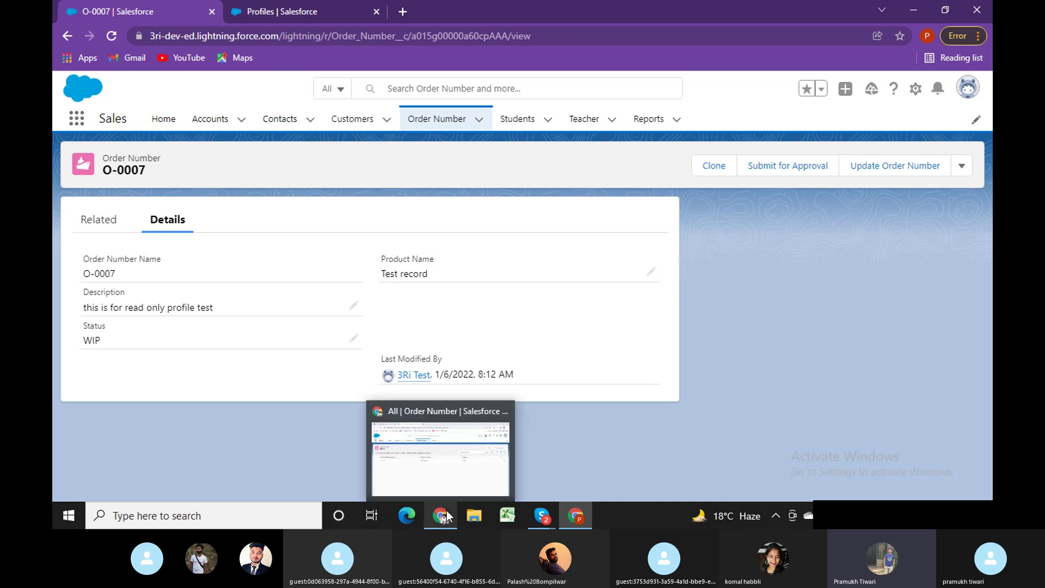
click(453, 462)
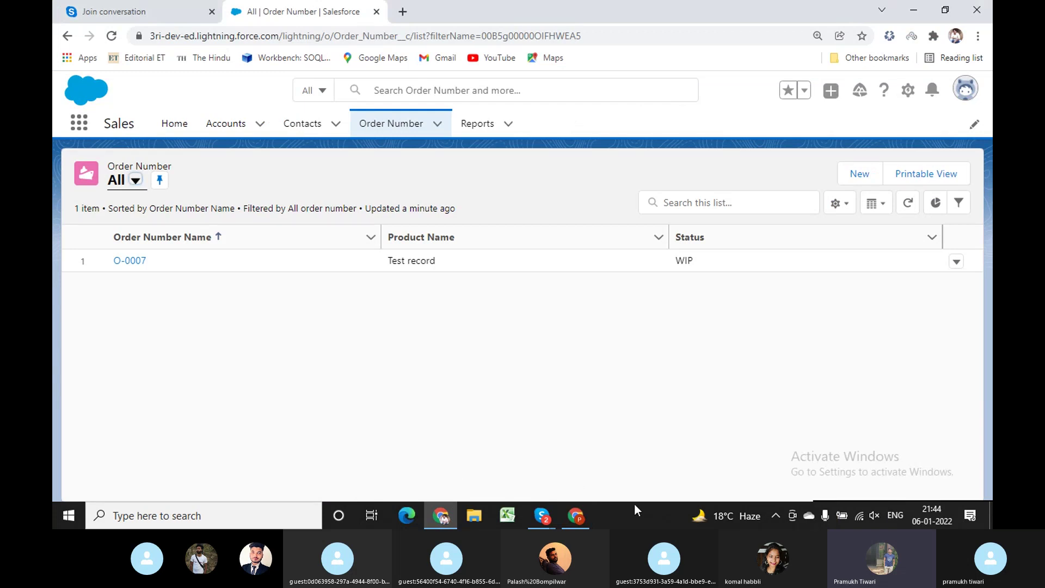
Compare O-0007's Product Name in the admin and test user windows, then return to the Profiles setup page.
click(583, 513)
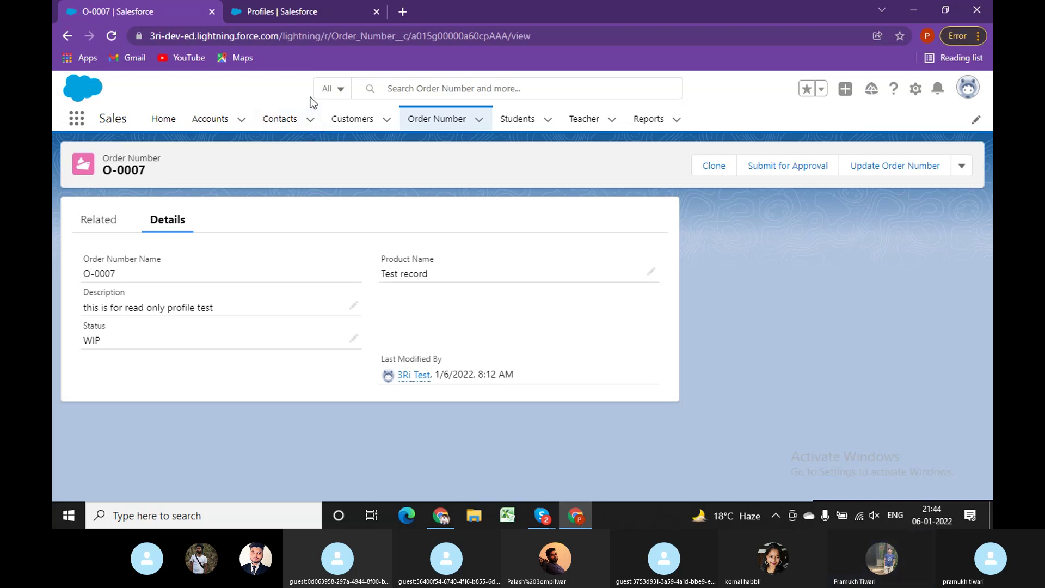
click(437, 520)
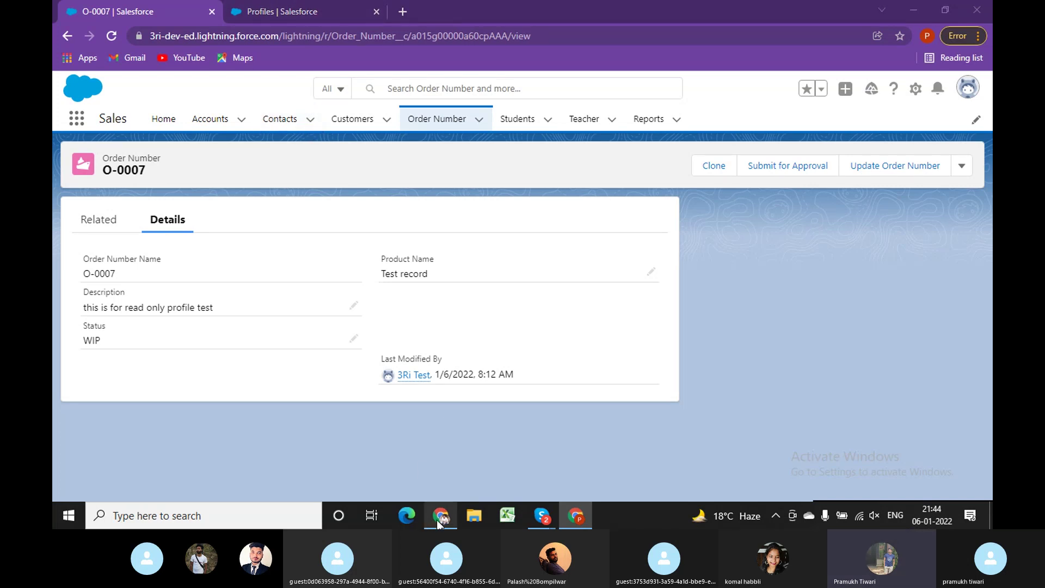
click(576, 515)
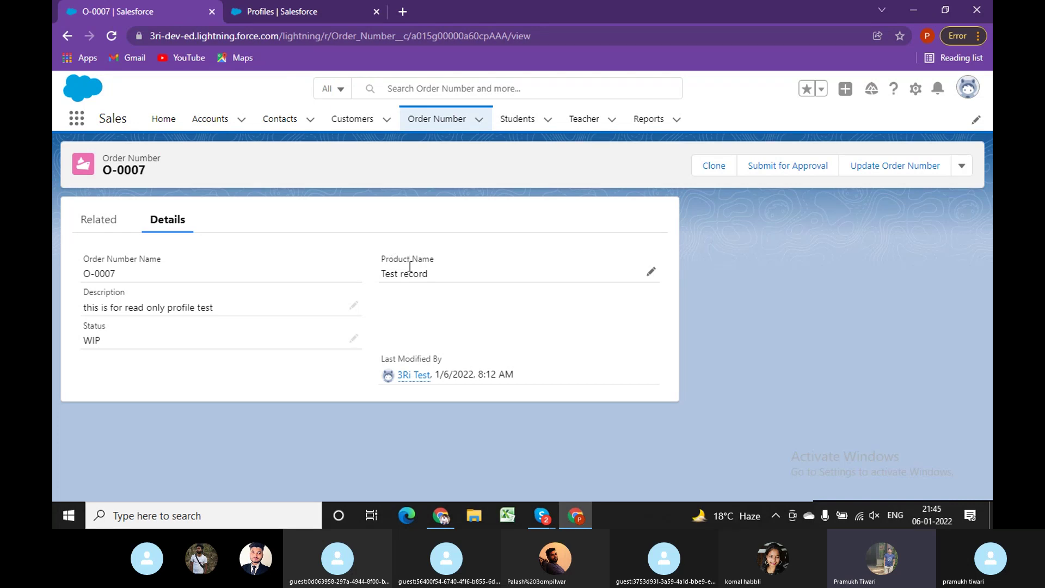
drag(382, 258, 433, 260)
click(337, 6)
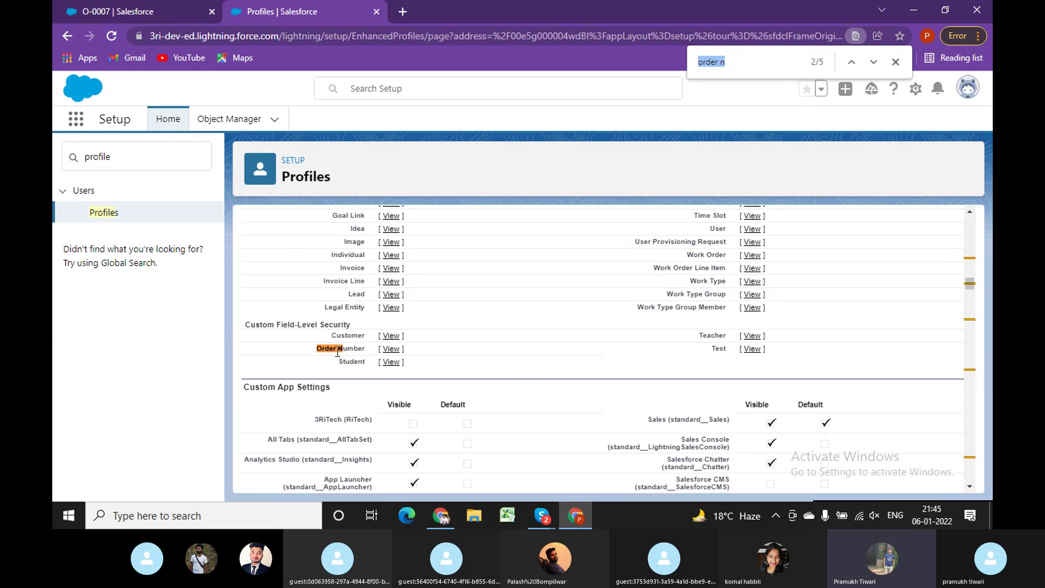
Remove Read Only's read access to the Order Number Product Name field and save.
drag(282, 324, 326, 321)
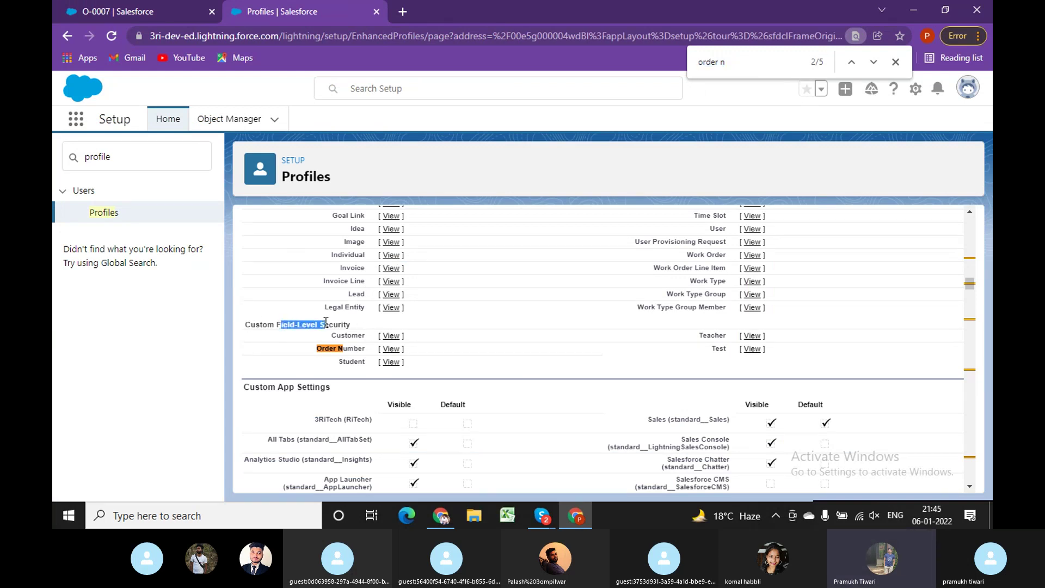
click(393, 349)
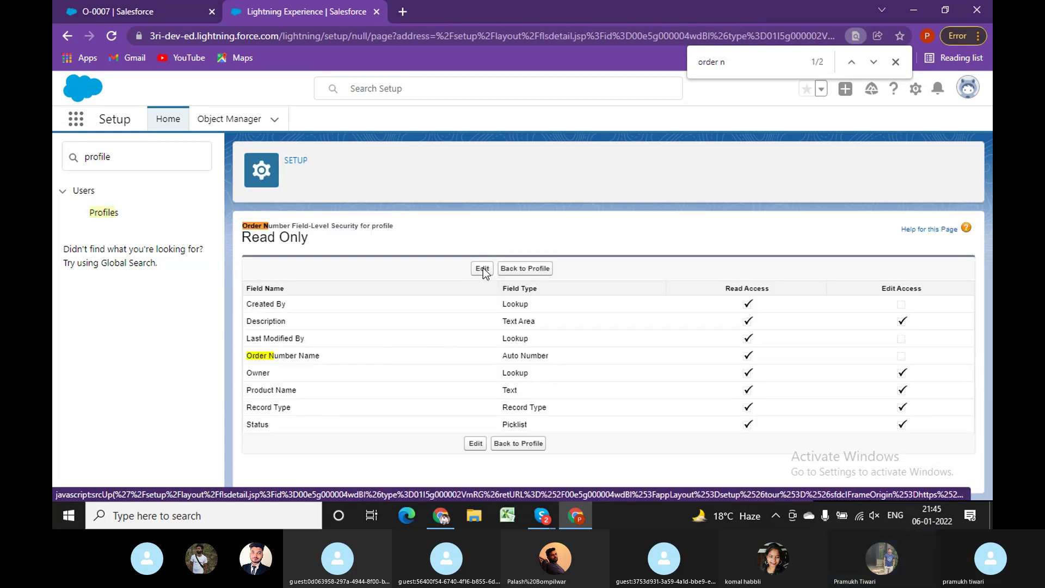
click(482, 268)
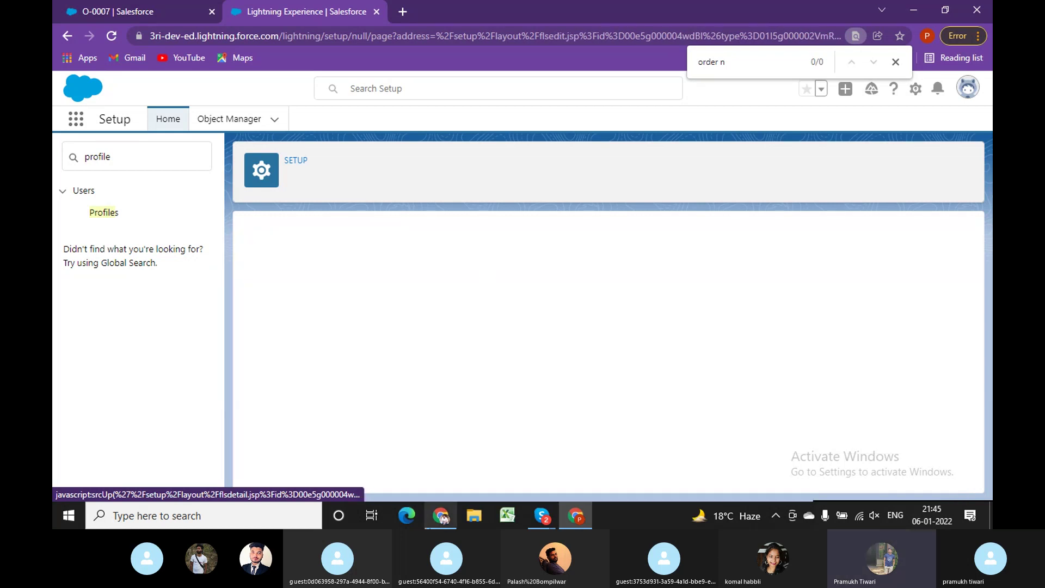
click(156, 12)
key(ctrl+Tab)
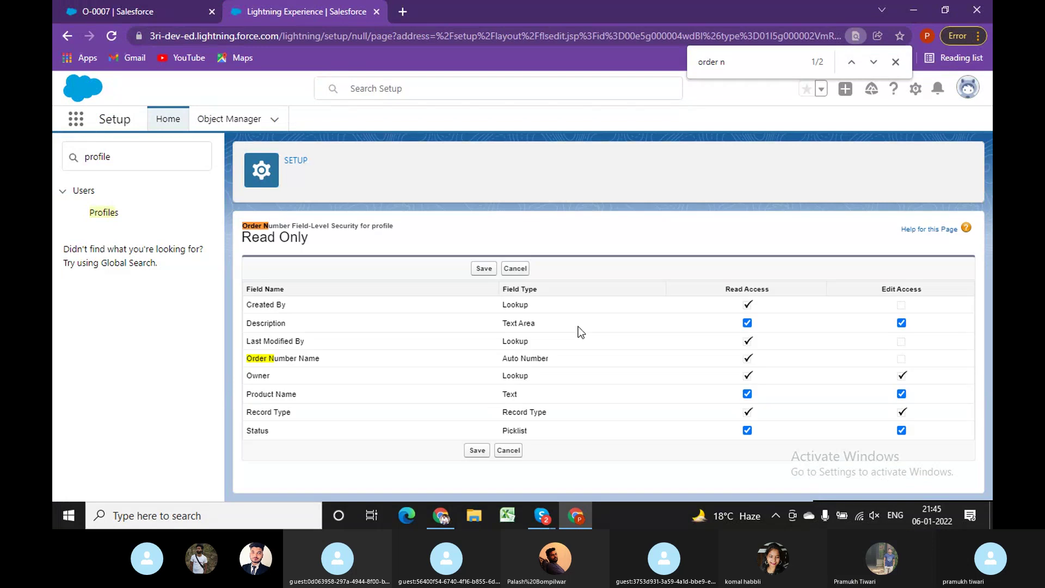
click(747, 394)
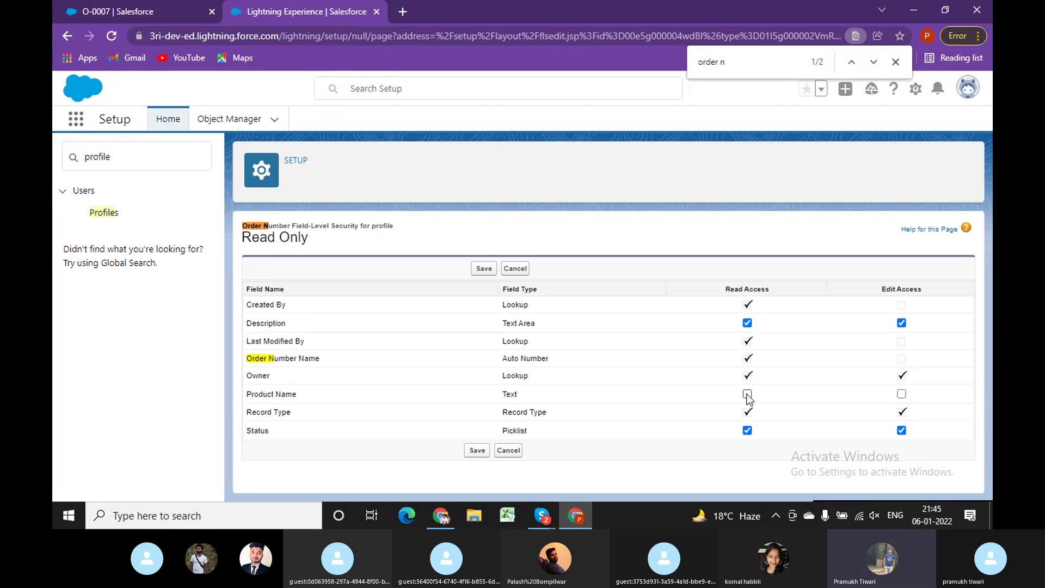
click(479, 269)
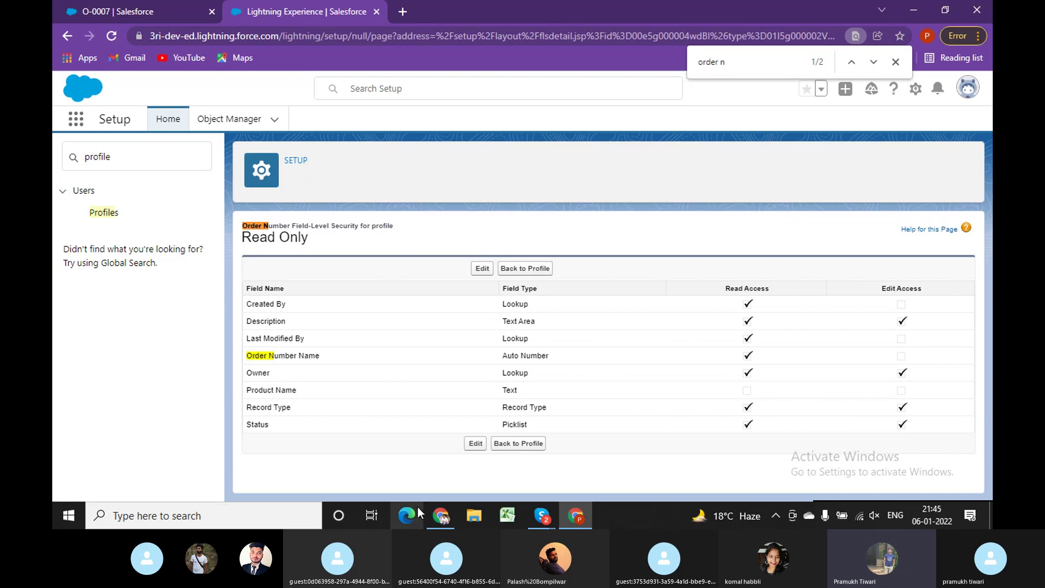
click(441, 516)
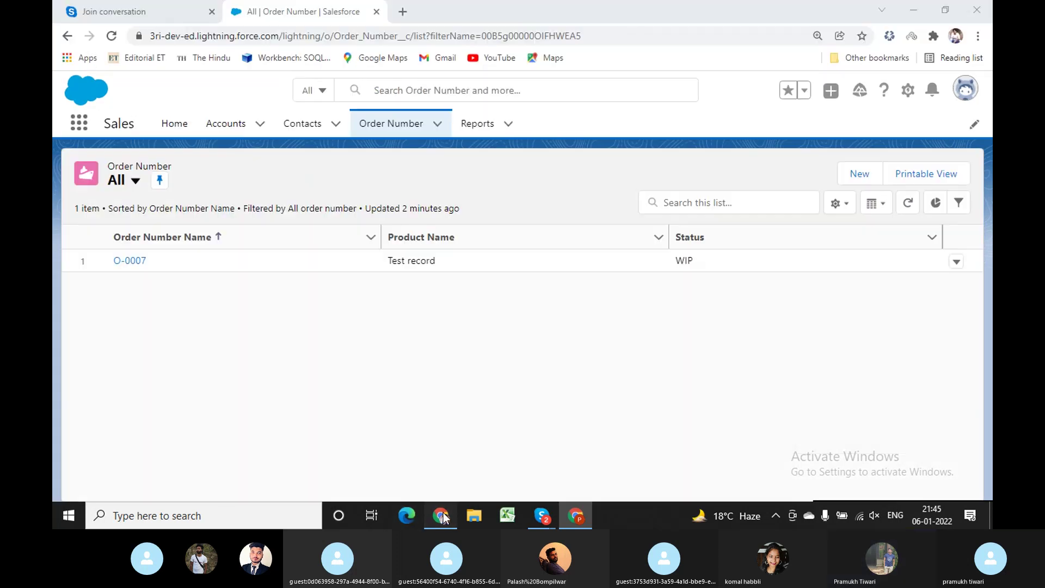
Reload the test user's order list and open O-0007, now without Product Name.
click(615, 36)
key(Return)
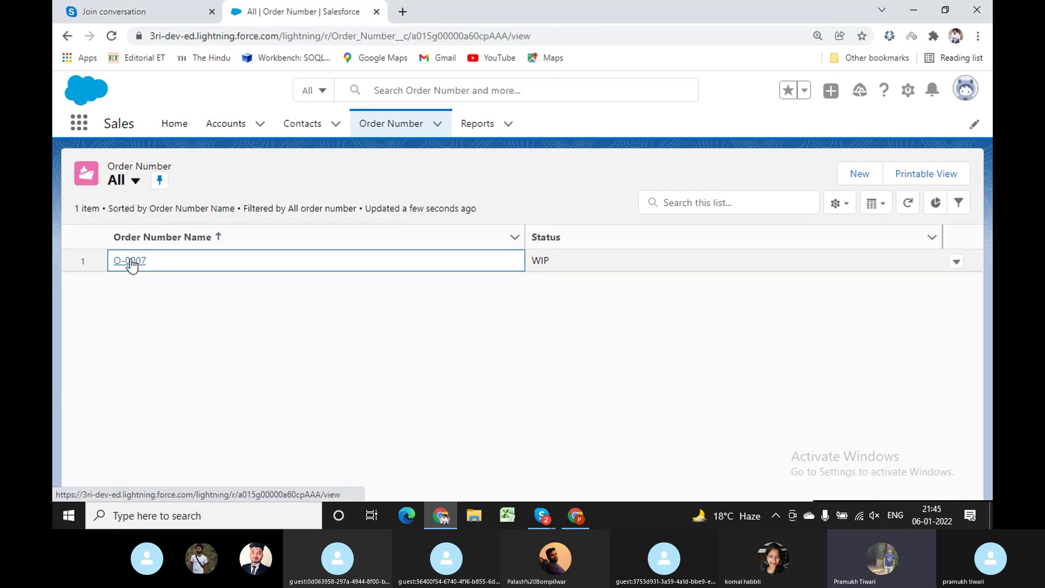
click(130, 261)
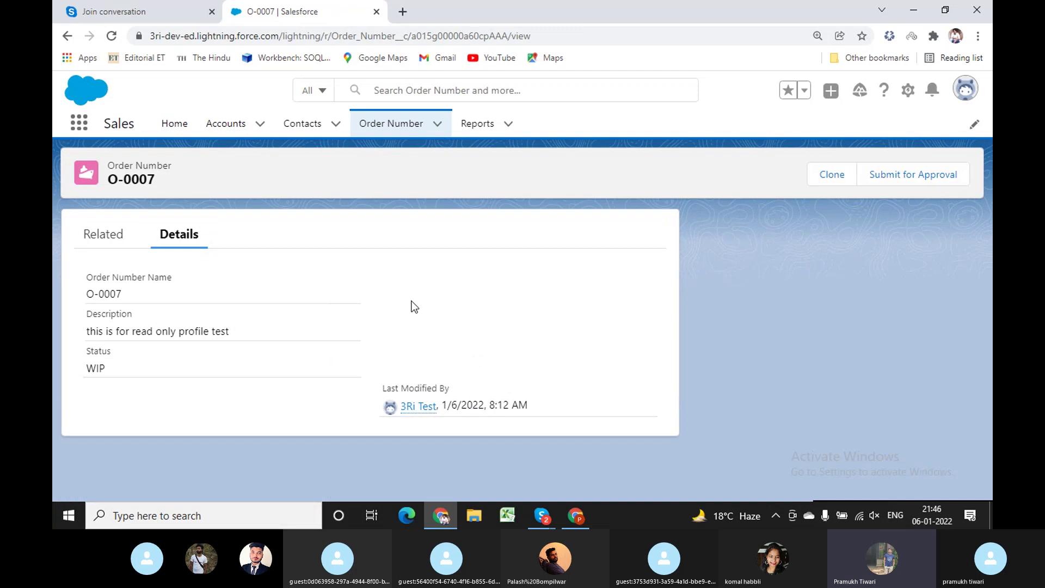
Reload the admin's O-0007 page, compare both windows, and return to the field-level security page.
click(576, 515)
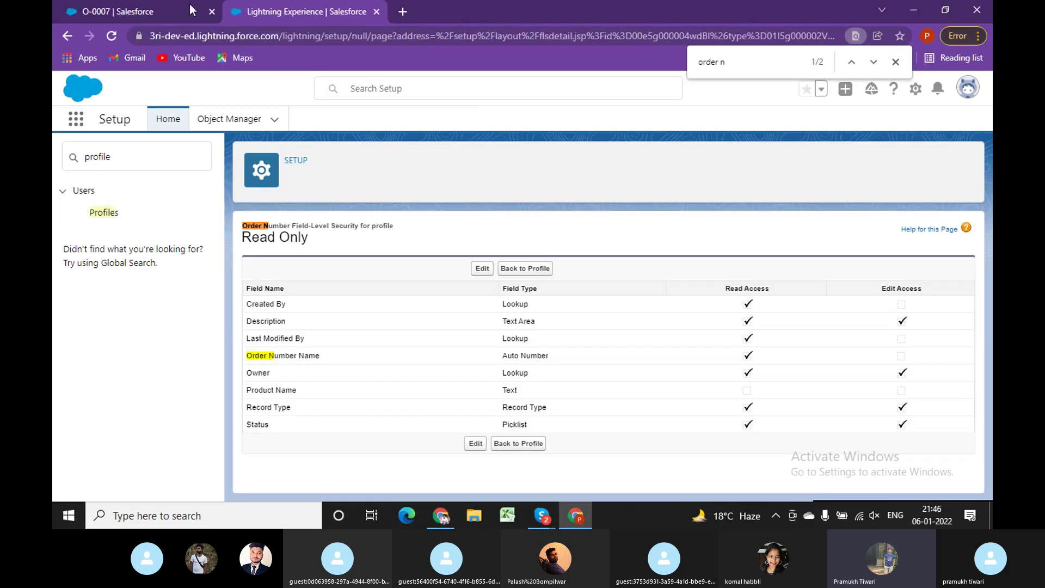
click(191, 9)
click(593, 36)
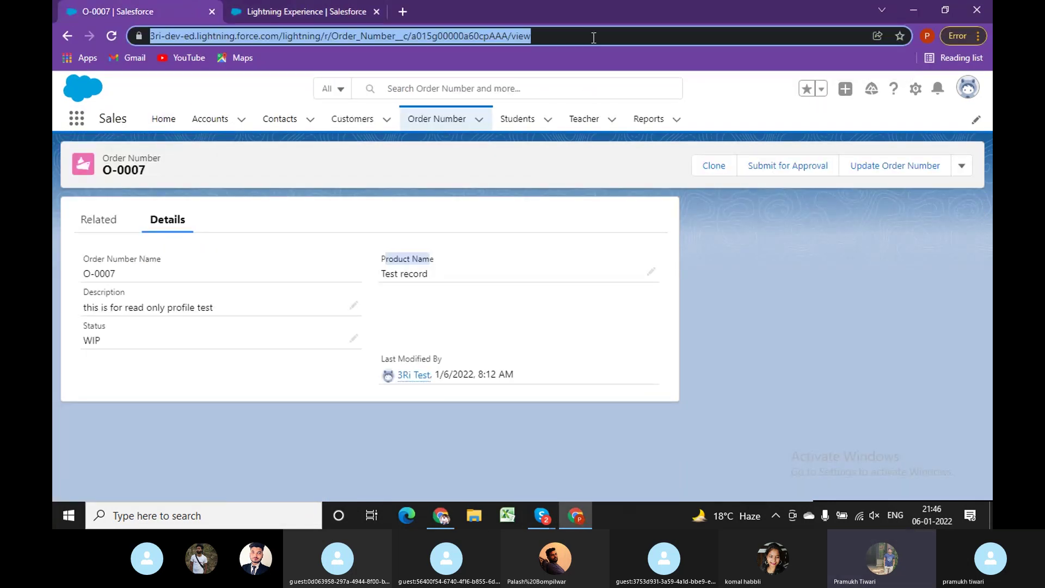
key(Return)
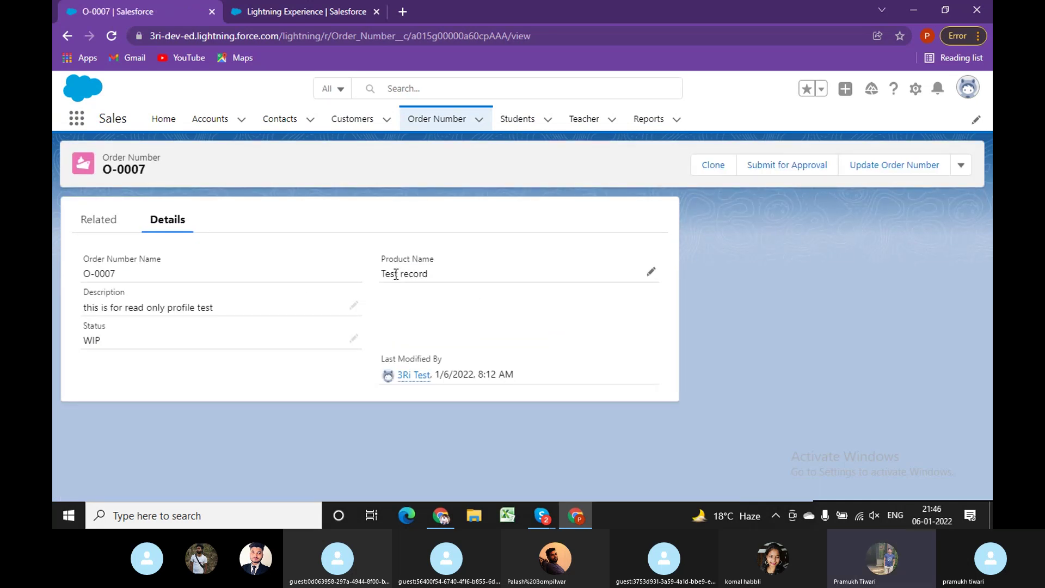
click(441, 517)
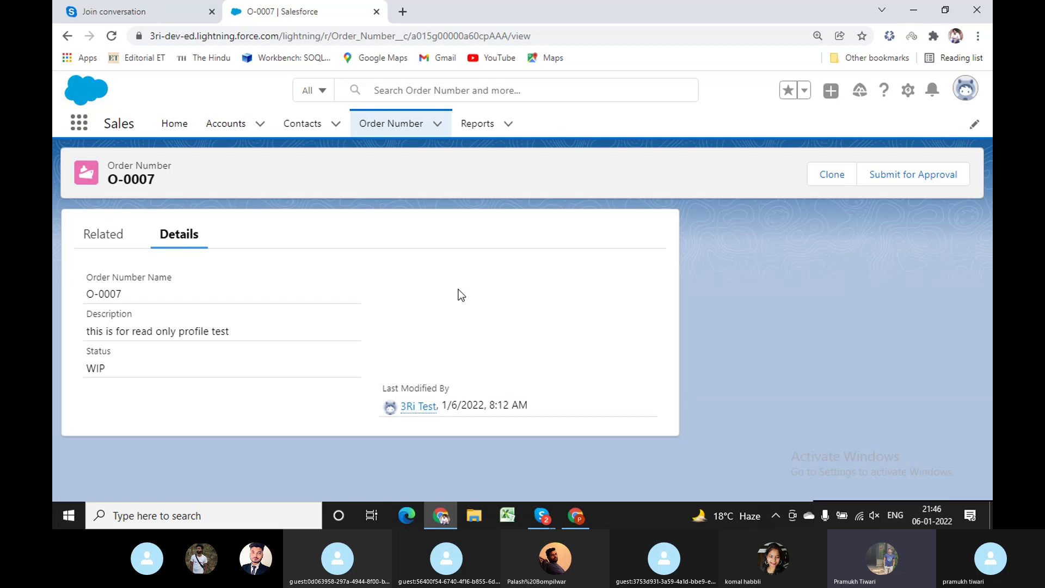
click(576, 515)
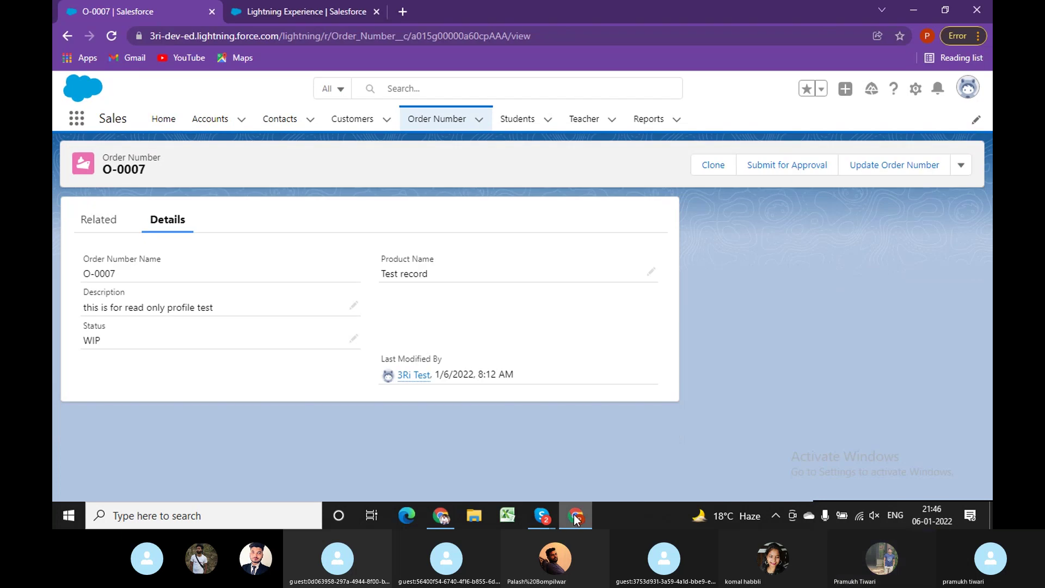
click(310, 6)
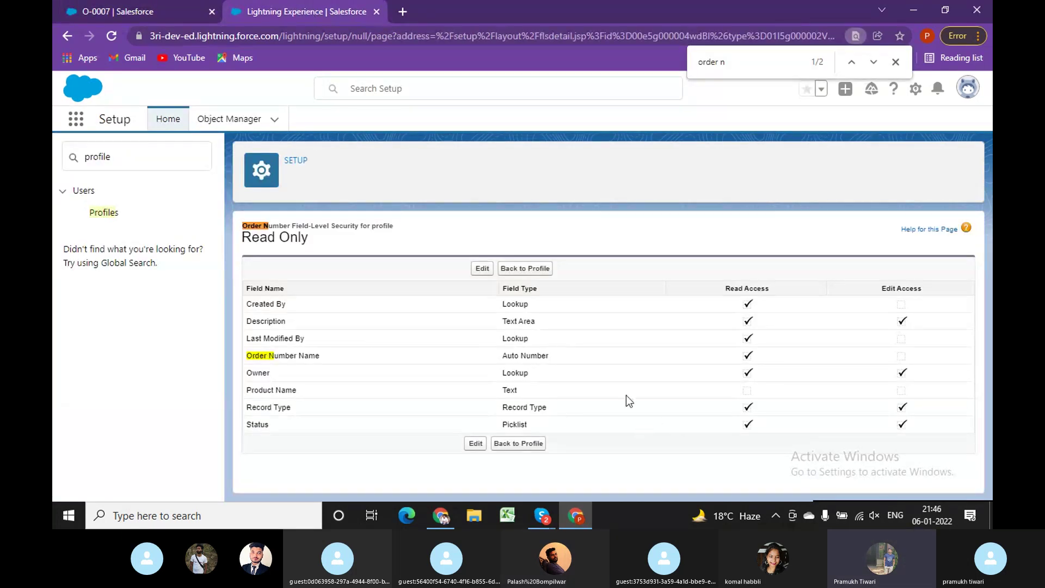
Tick Product Name read access for the Read Only profile, then view O-0007 in the test user's window.
click(482, 270)
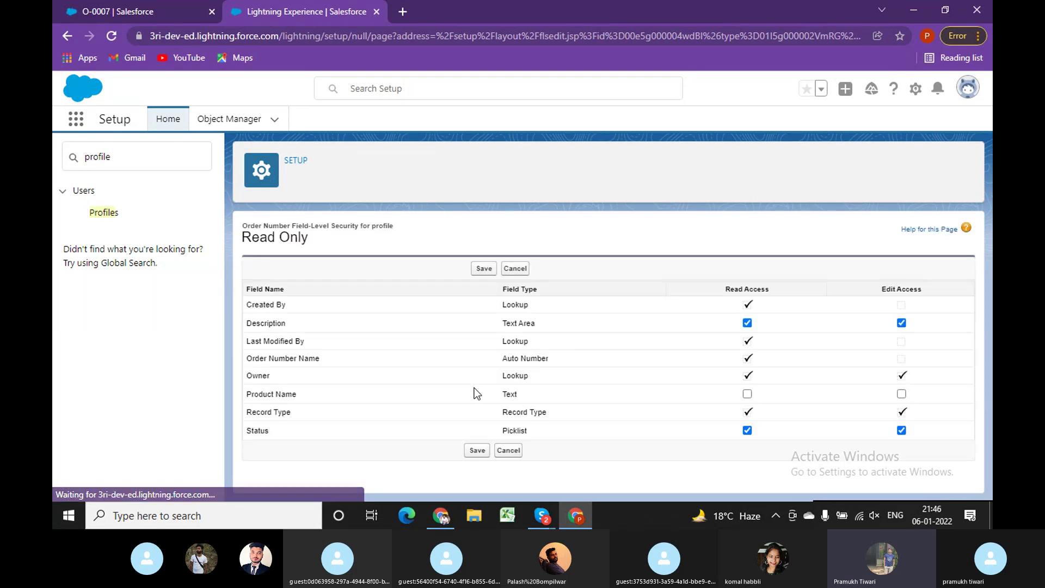
click(748, 394)
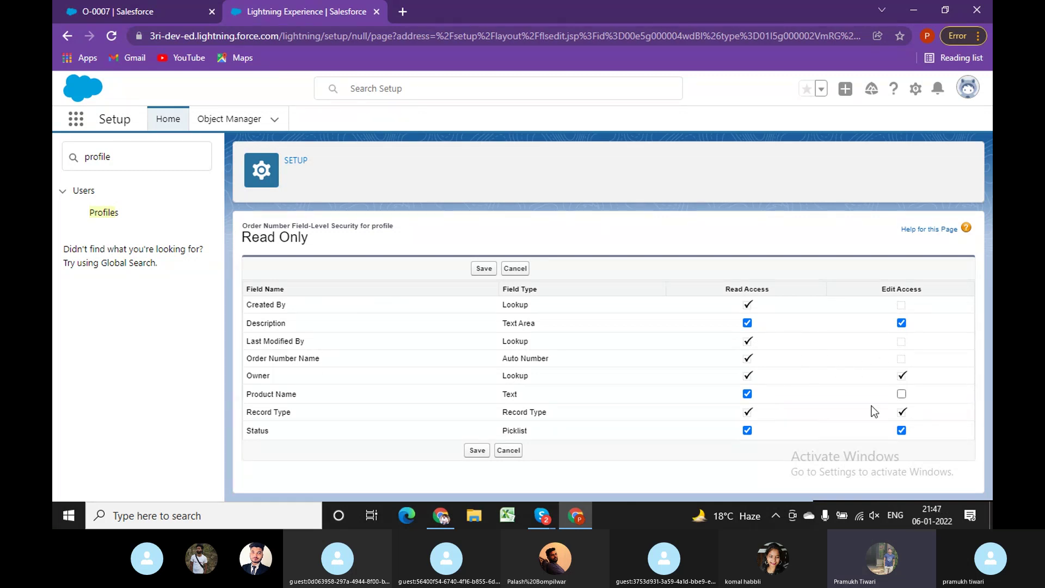
click(441, 516)
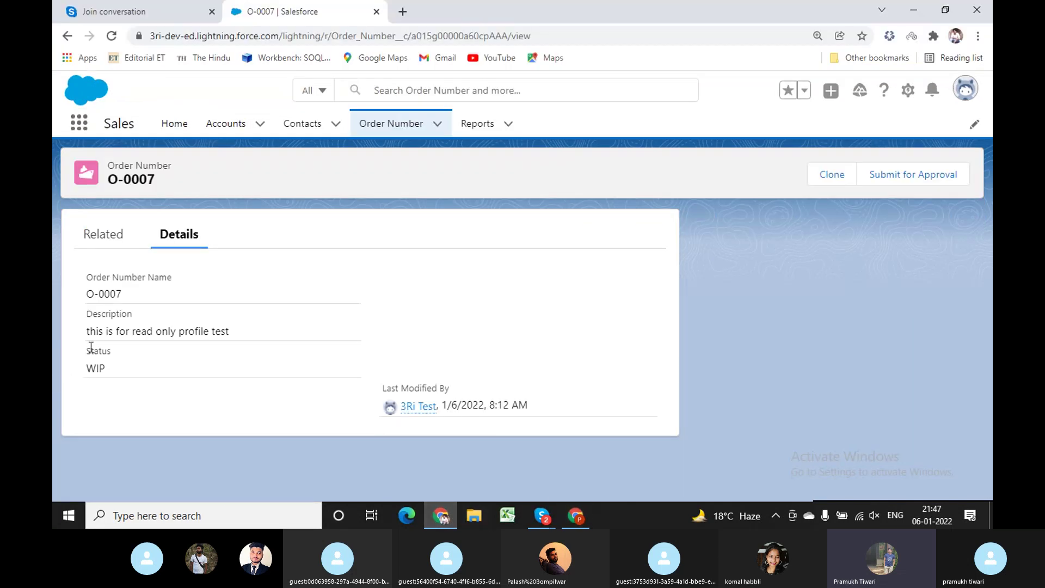
Return to the Setup window showing the Read Only profile's Order Number field-level security.
click(218, 336)
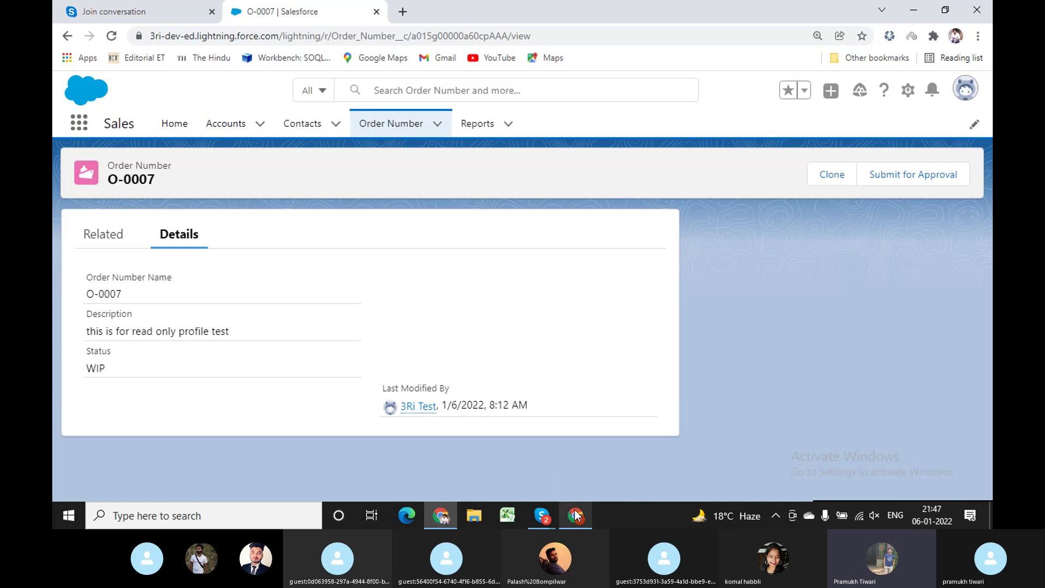
key(alt+Tab)
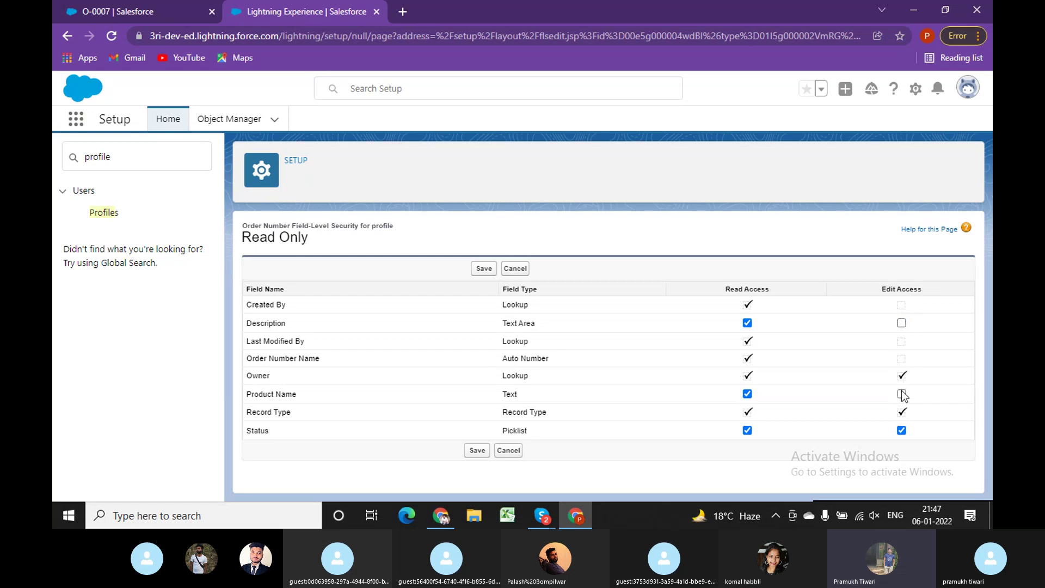
Give Read Only edit access to the Status and Product Name fields and save.
click(901, 430)
click(901, 430)
click(901, 394)
click(484, 269)
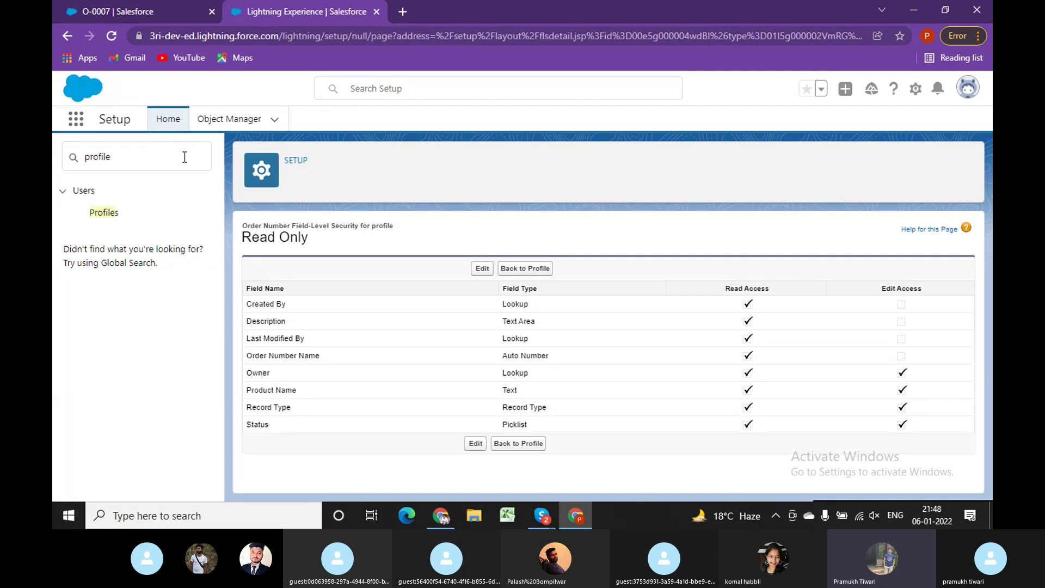
Find the Order Number object in Object Manager and show its page layouts.
click(231, 122)
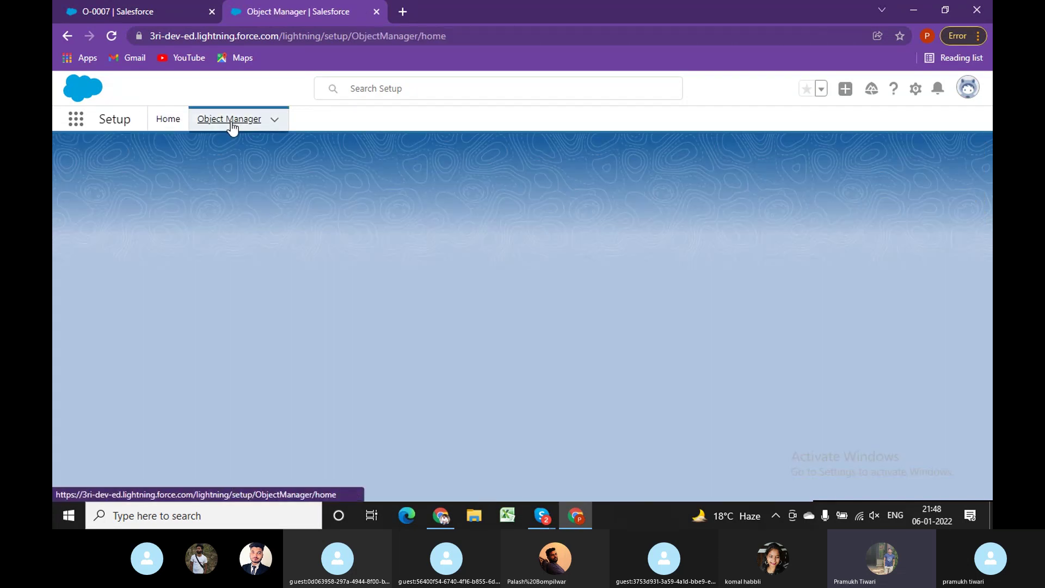
click(728, 165)
text(order number)
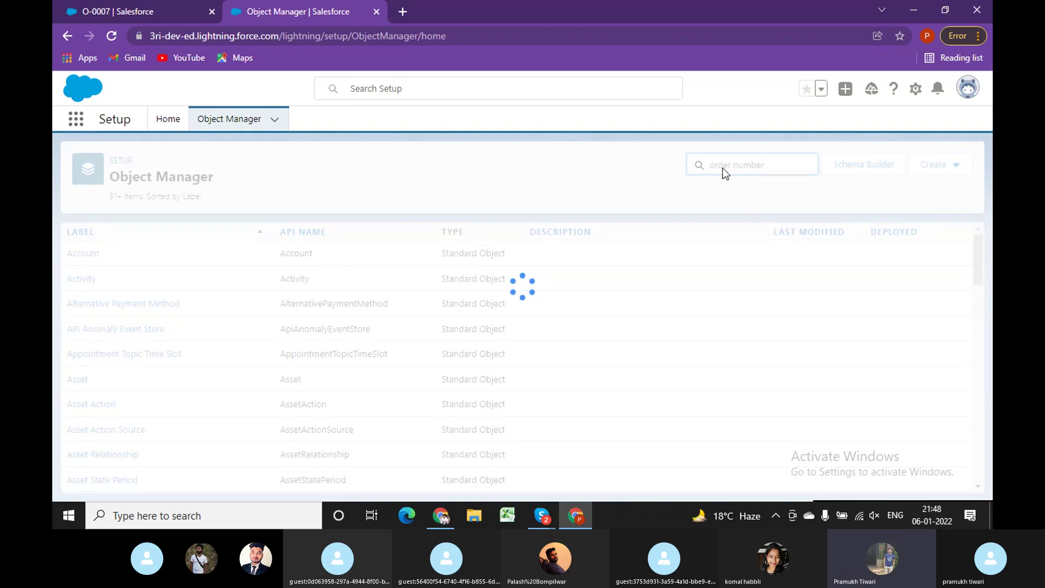
click(108, 257)
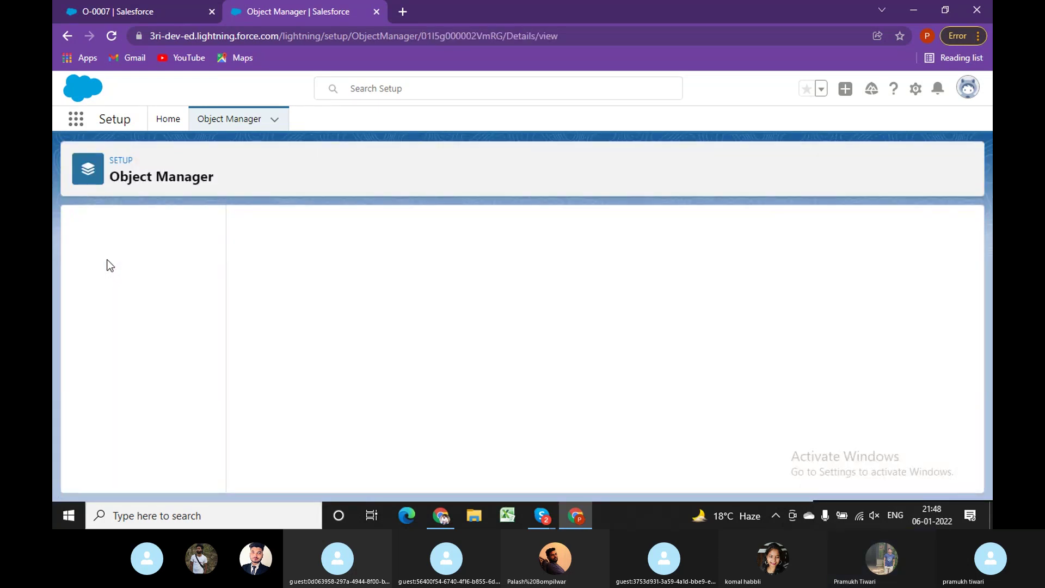
click(114, 282)
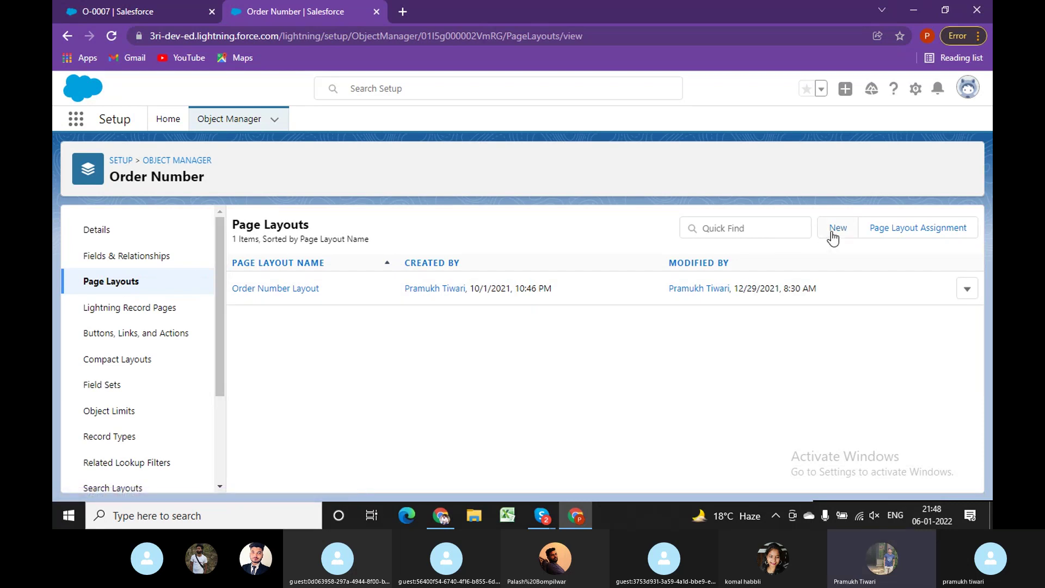
Open Order Number Layout in the editor, then go back to the page layouts list.
click(967, 299)
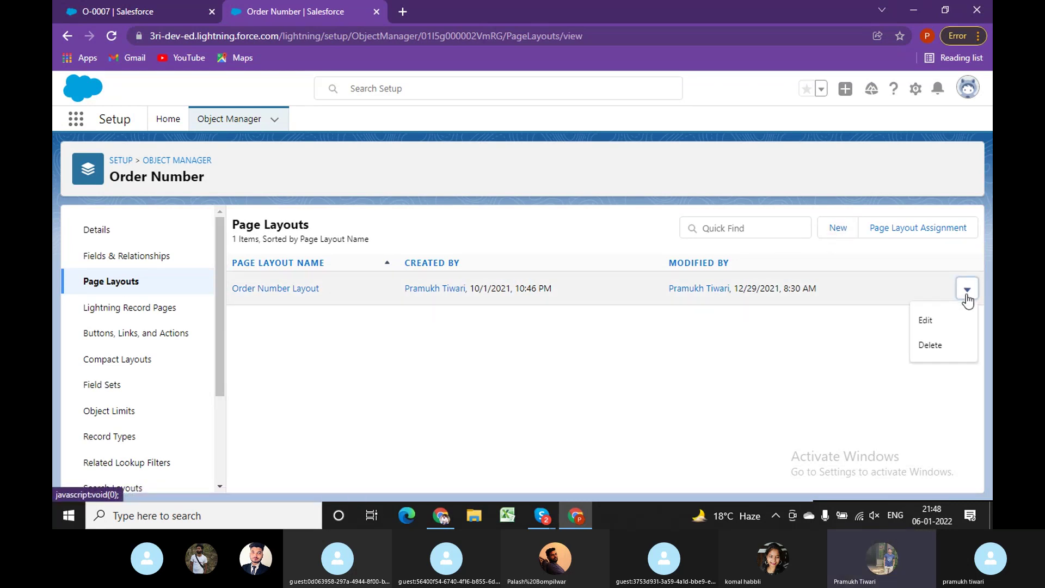
click(374, 397)
click(307, 289)
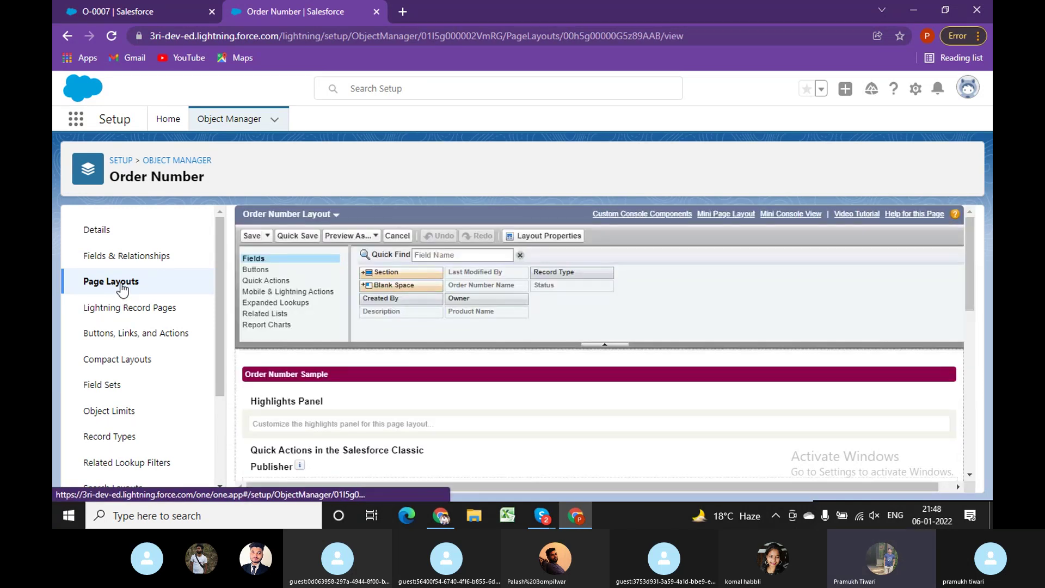
click(122, 283)
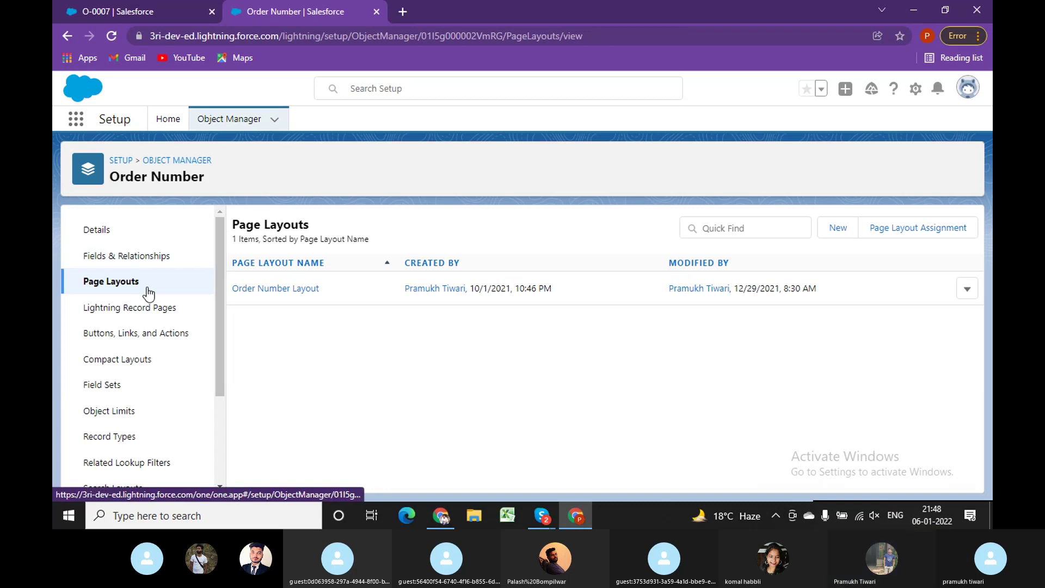
Create a new page layout named 'Order Number Test' cloned from Order Number Layout.
click(837, 230)
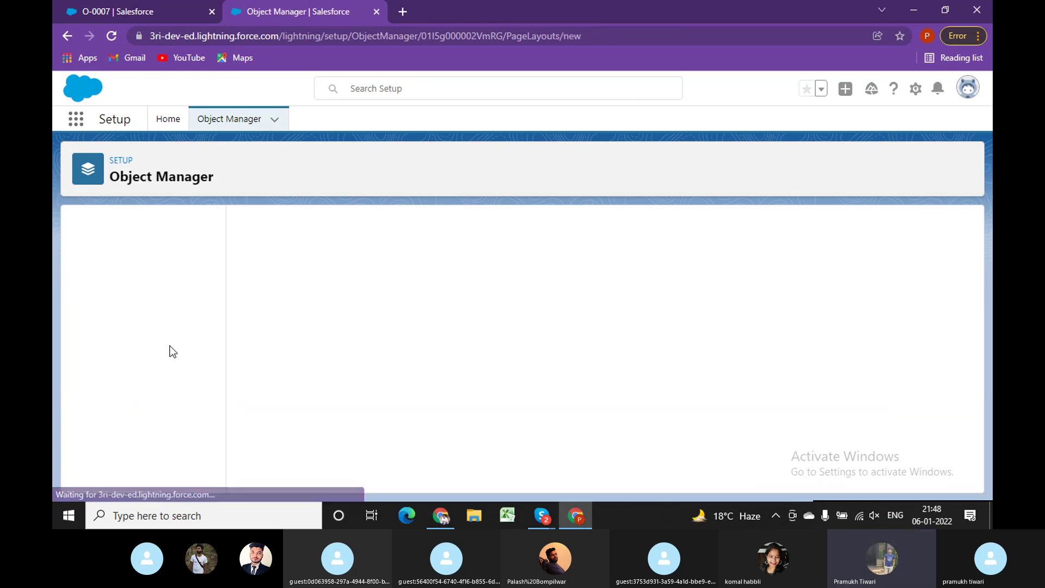
click(429, 304)
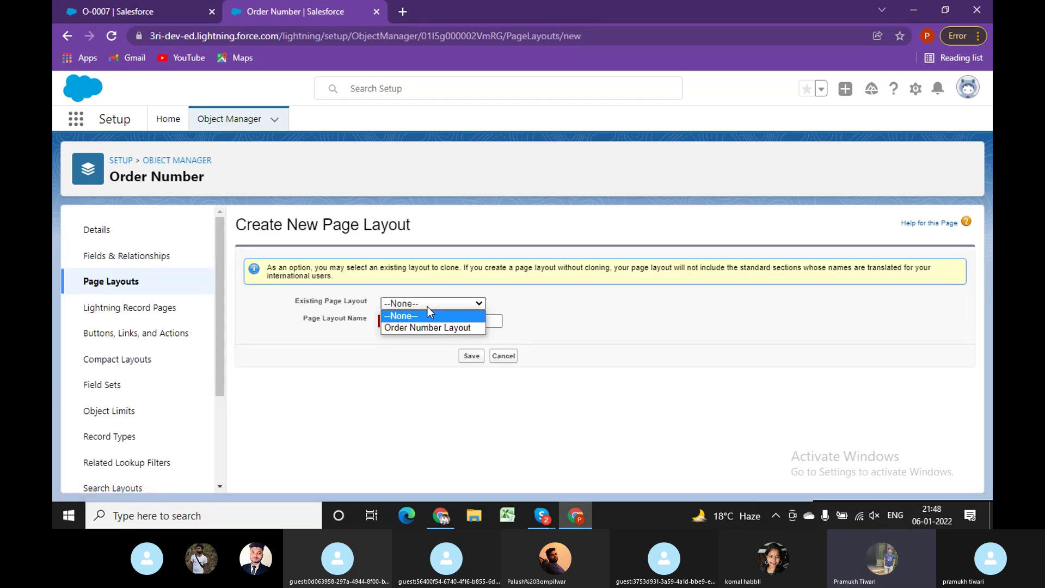
click(429, 327)
click(400, 323)
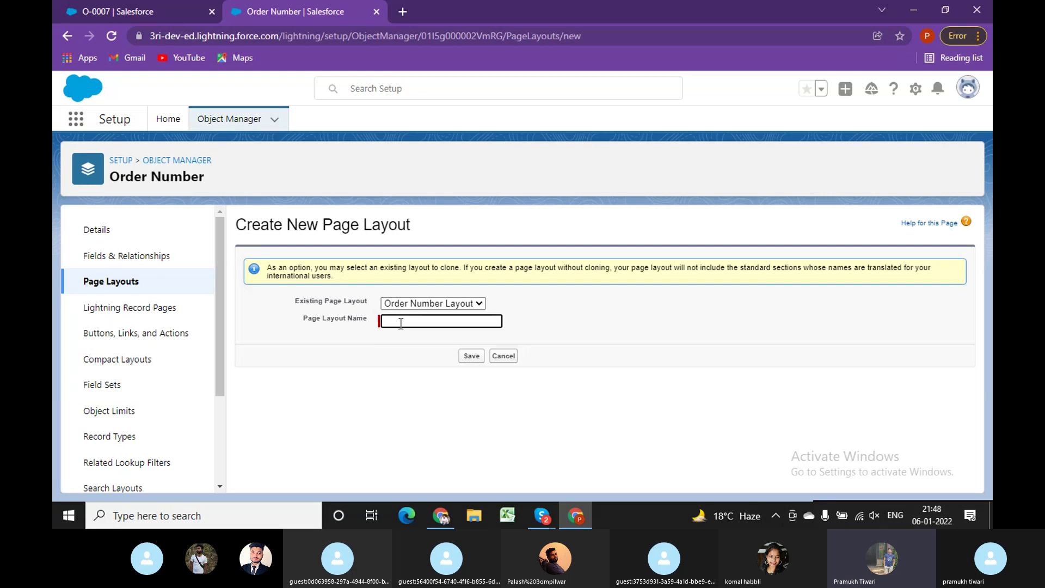
text(P)
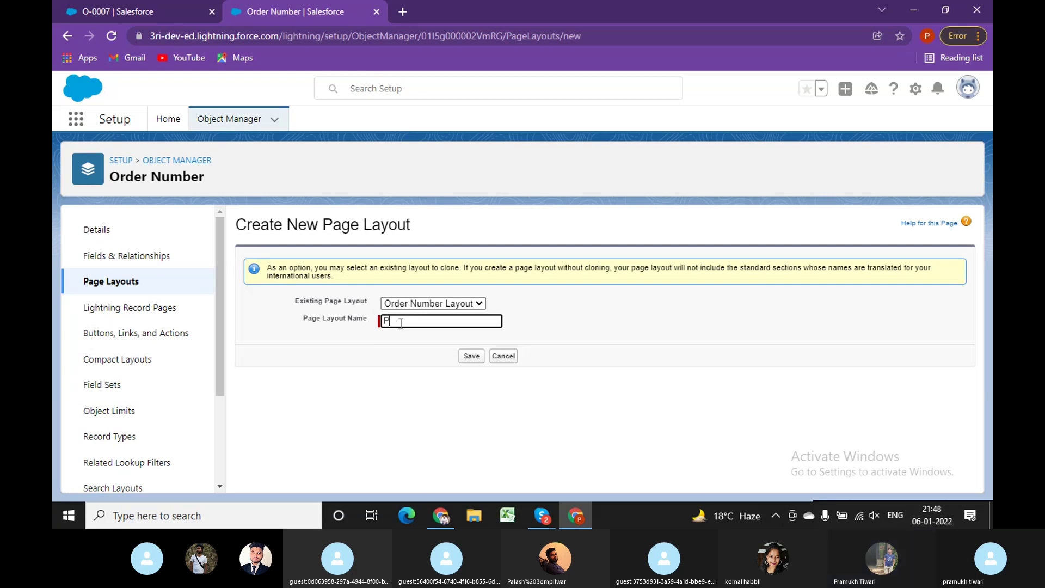
key(BackSpace)
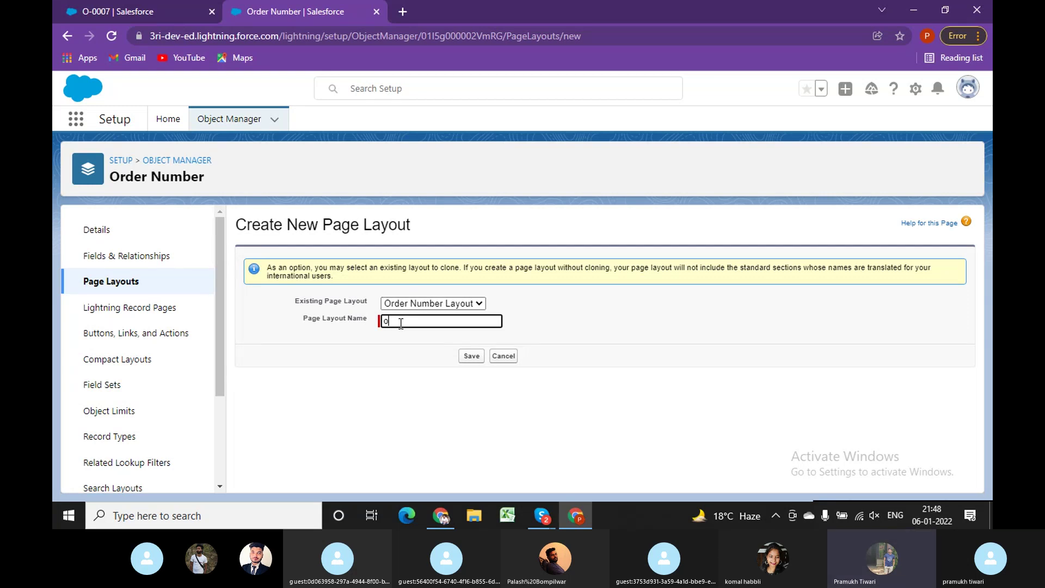
text(Order Number Test)
click(467, 356)
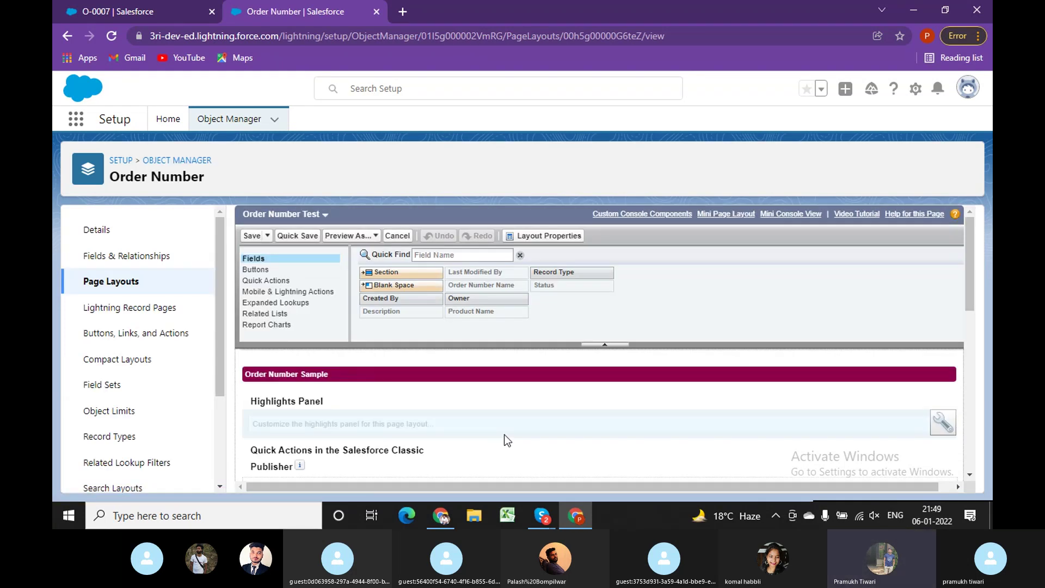
Drag Product Name off the Order Number Test layout and save it.
scroll(505, 435, down, 3)
scroll(506, 436, down, 5)
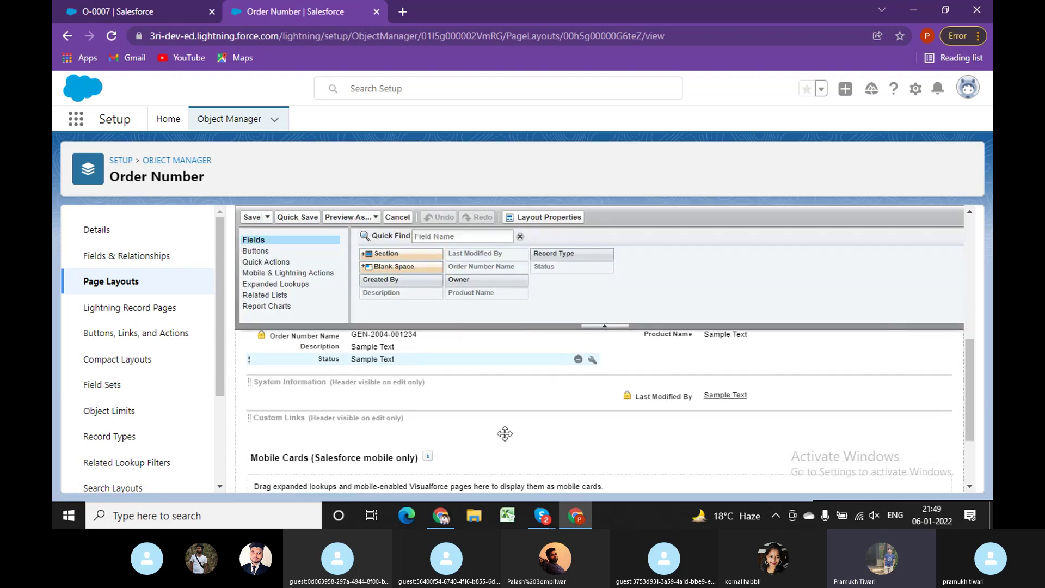
scroll(600, 399, up, 3)
drag(666, 473, 558, 265)
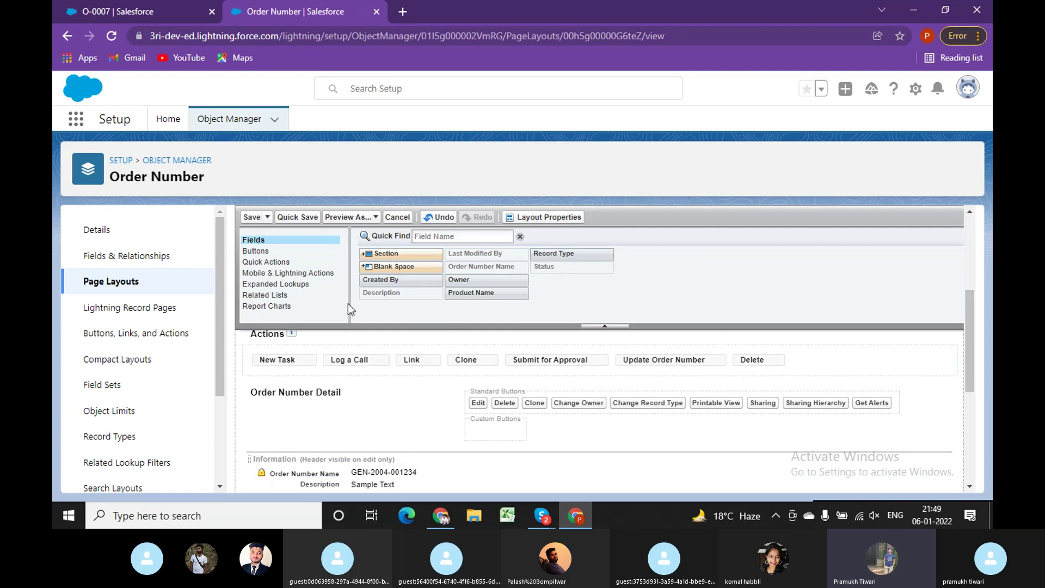
click(247, 215)
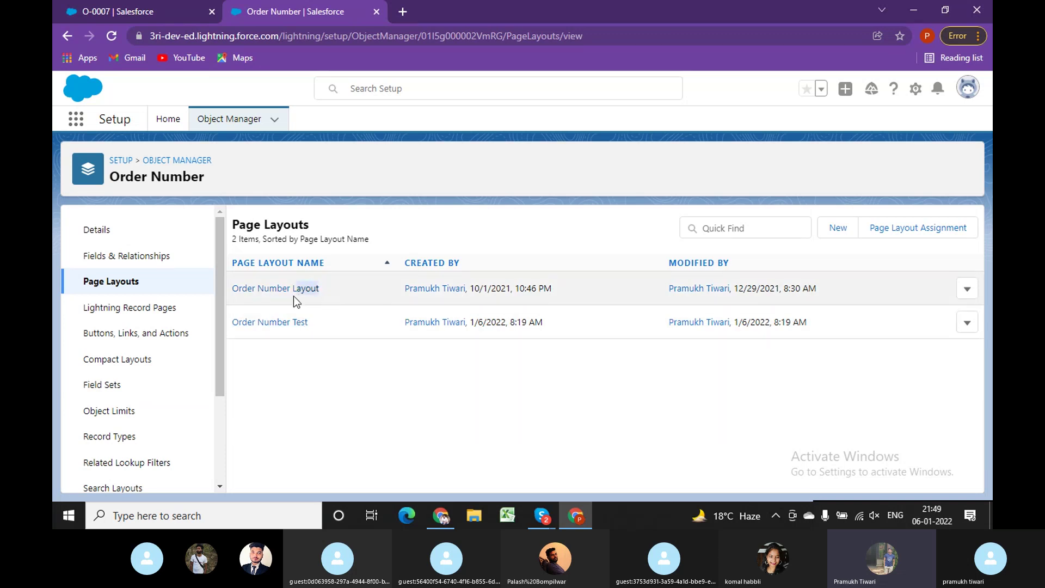
Review which Order Number page layout each profile is assigned.
click(913, 228)
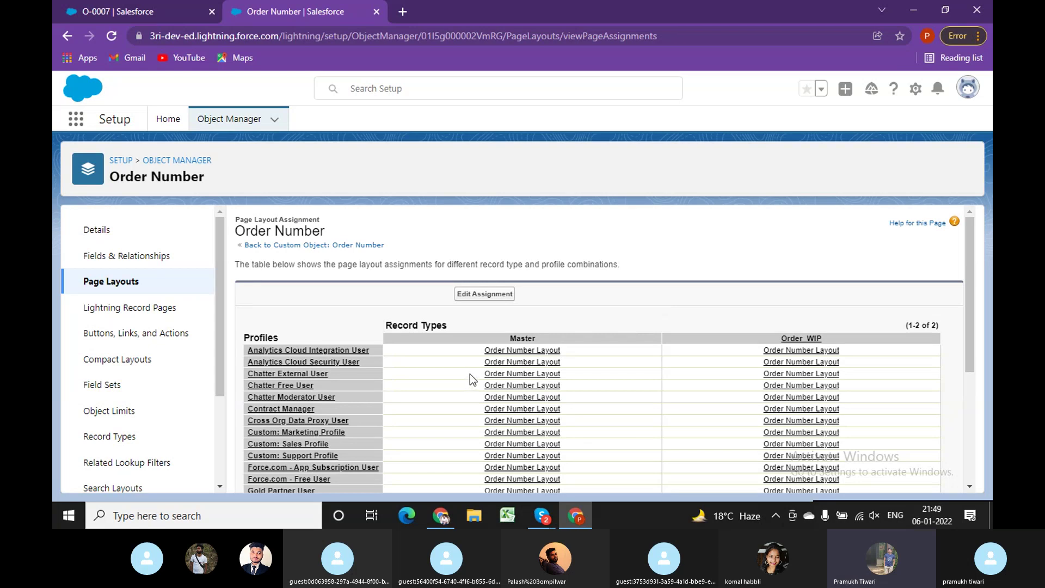
scroll(469, 376, down, 2)
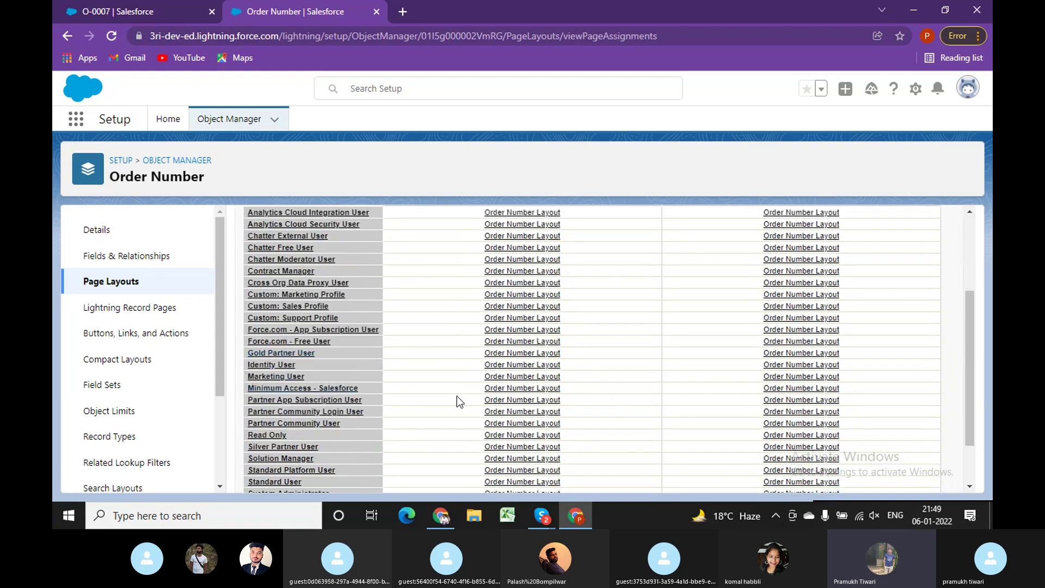
scroll(511, 394, down, 2)
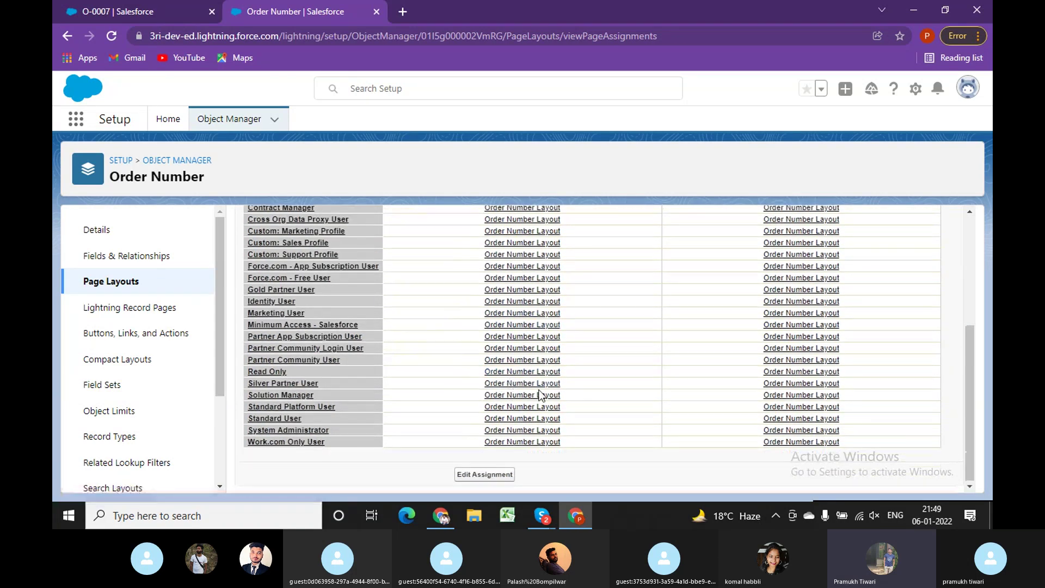
scroll(519, 403, up, 4)
Assign Order Number Test to the Read Only profile's Master record type and save.
click(492, 297)
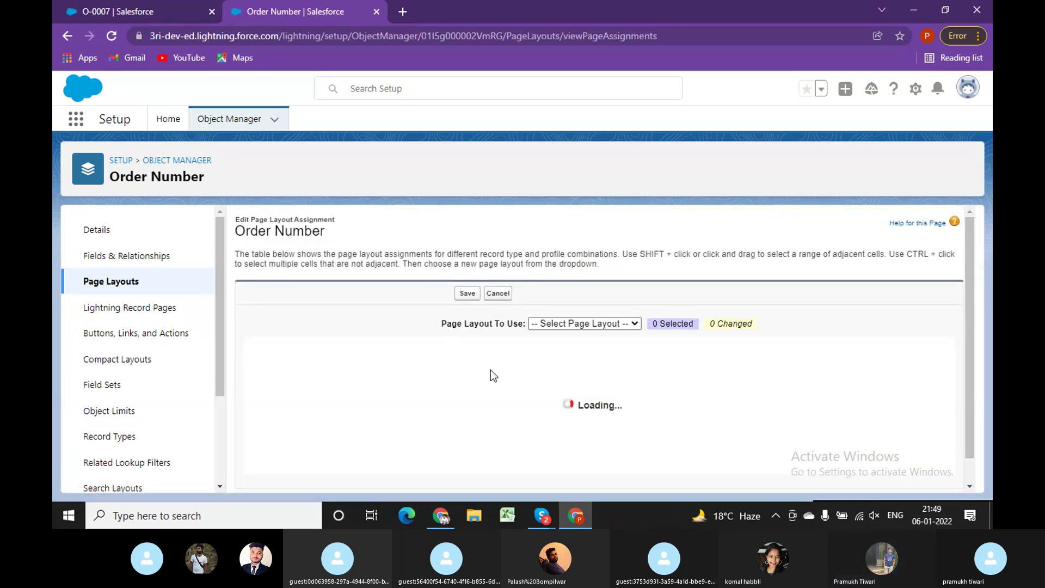
scroll(298, 420, down, 3)
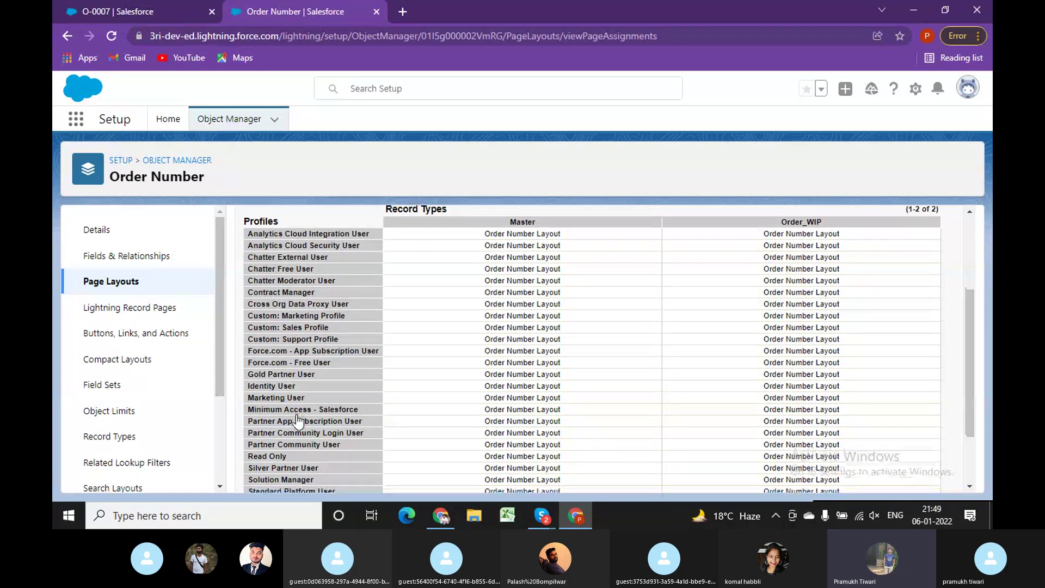
scroll(297, 420, down, 3)
click(581, 375)
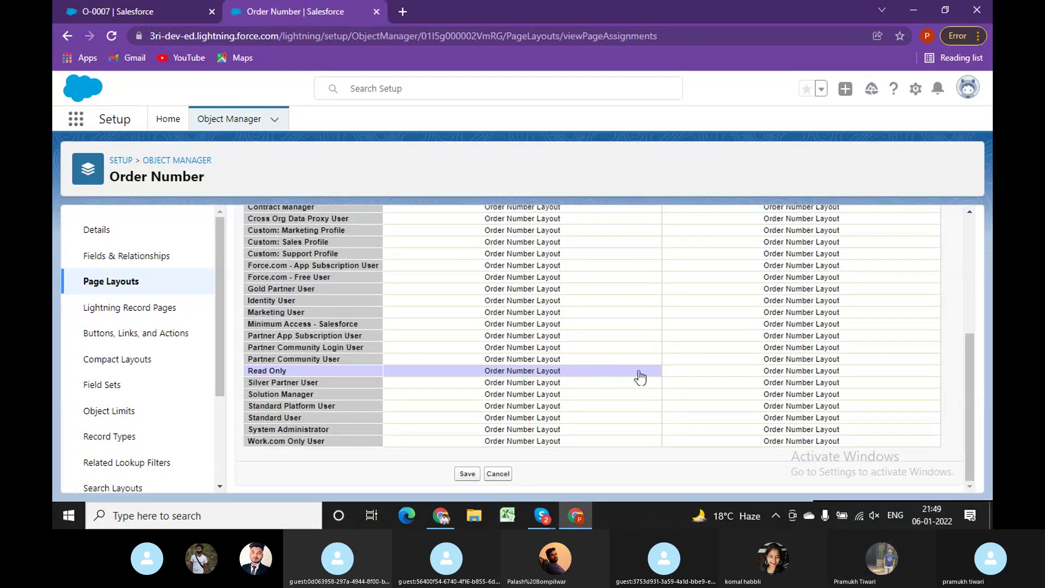
scroll(647, 374, up, 3)
click(619, 234)
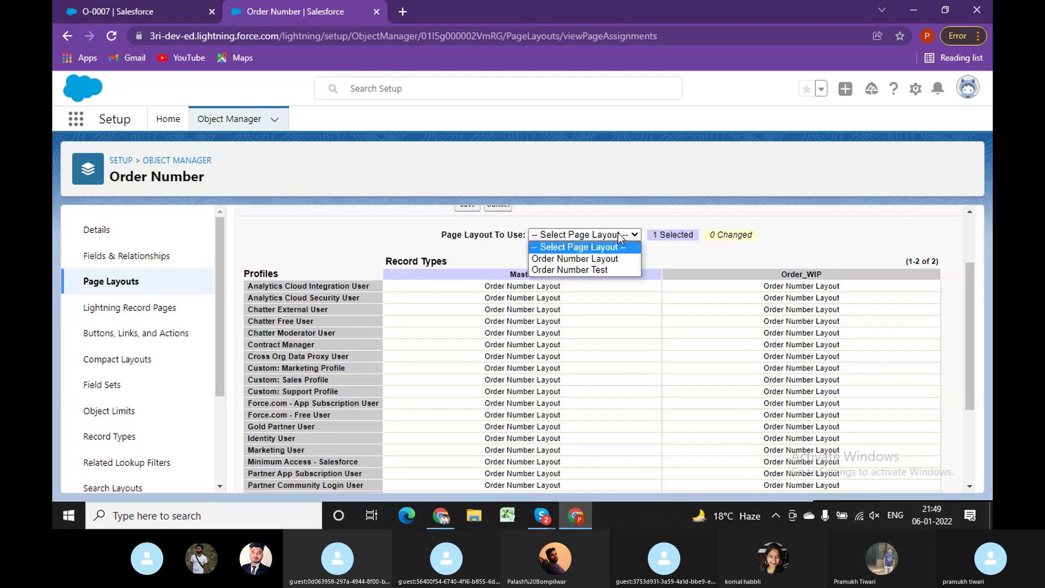
key(Escape)
click(602, 270)
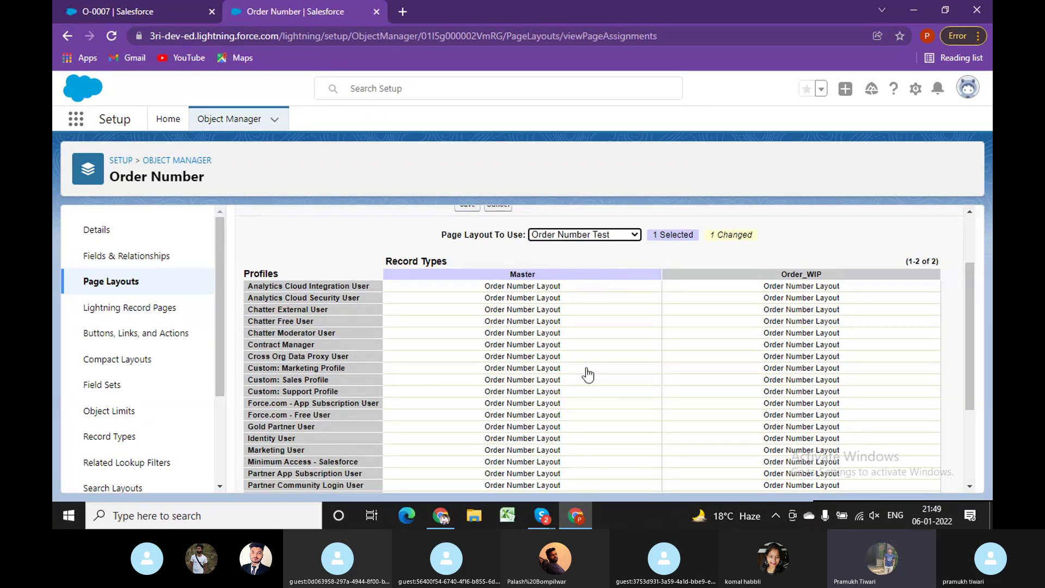
scroll(603, 389, down, 3)
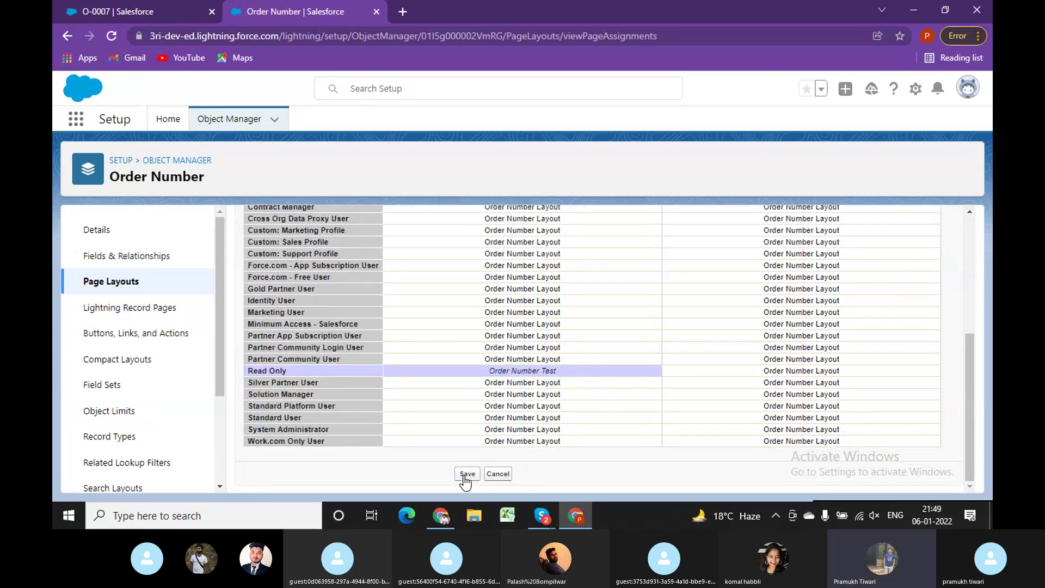
click(467, 474)
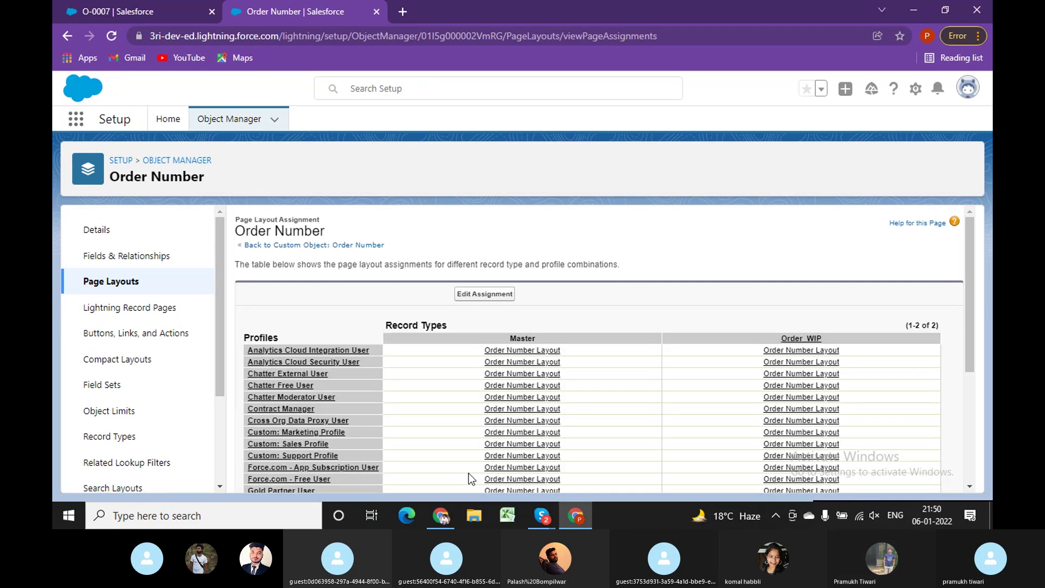
Check O-0007 in the test user's window, then return to the layout assignments.
scroll(605, 417, down, 5)
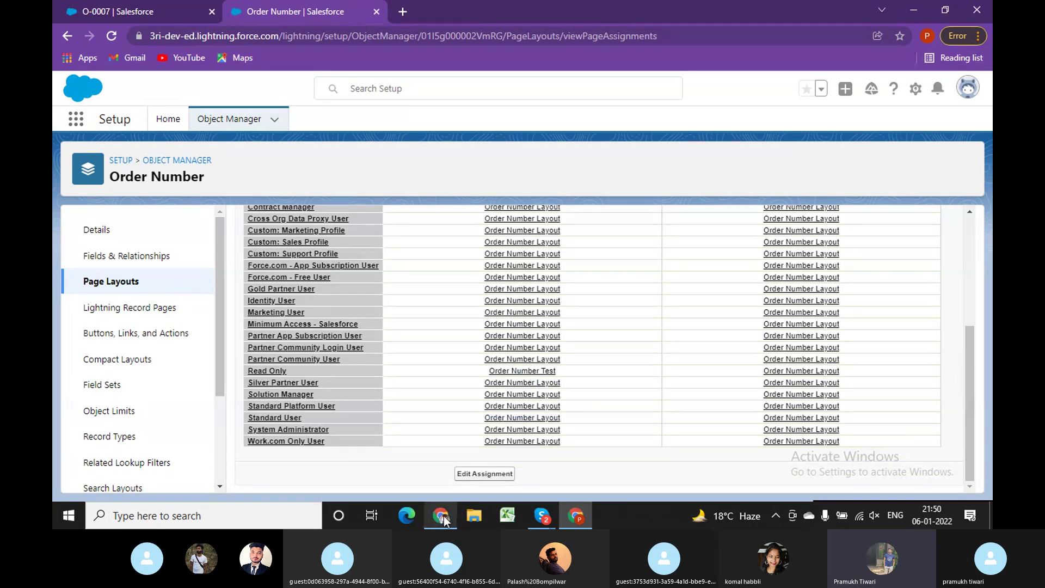
click(440, 516)
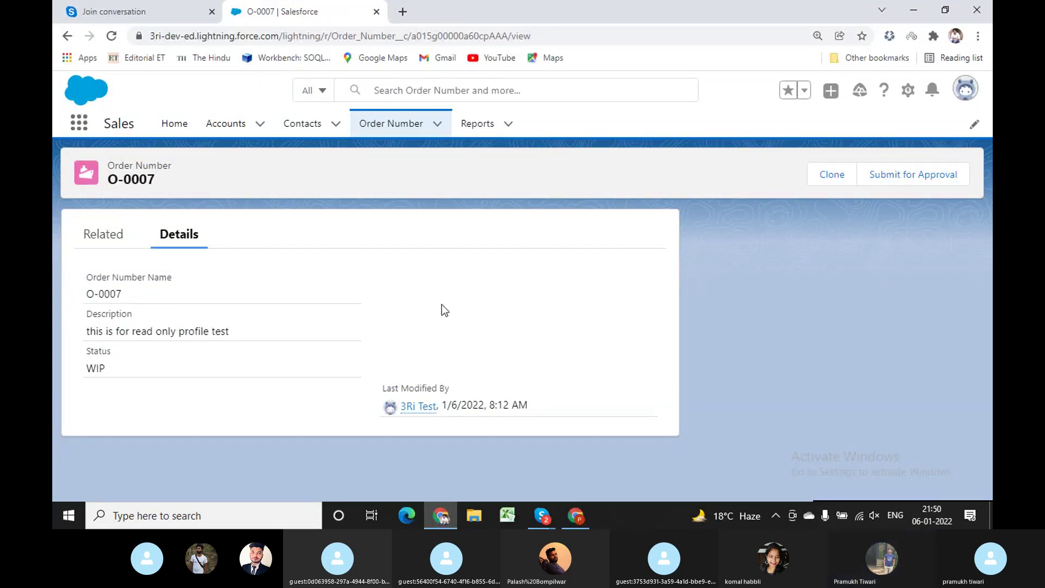
click(576, 516)
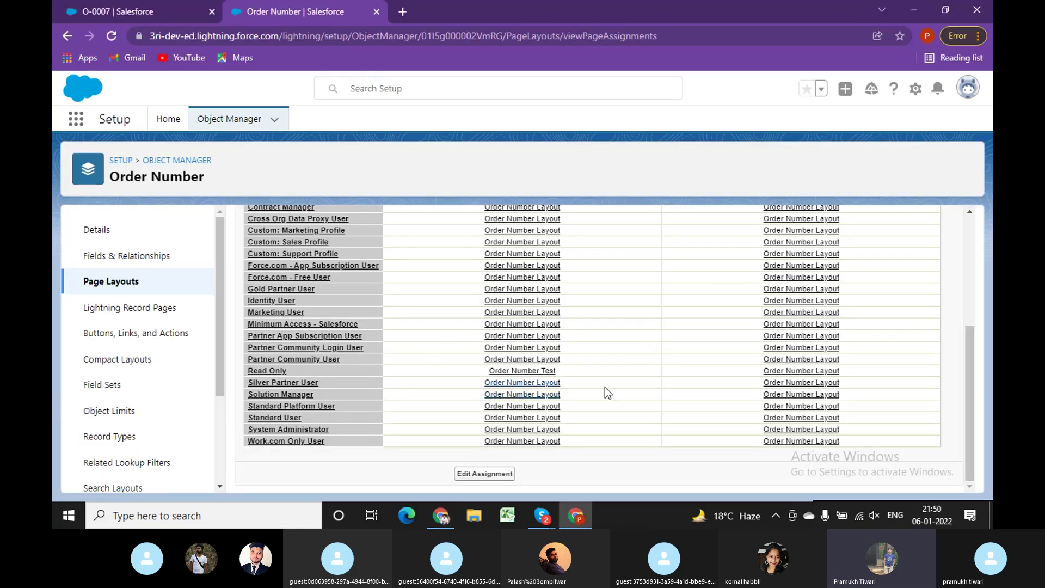
Reassign Order Number Layout to Read Only's Master record type and save.
scroll(621, 381, up, 3)
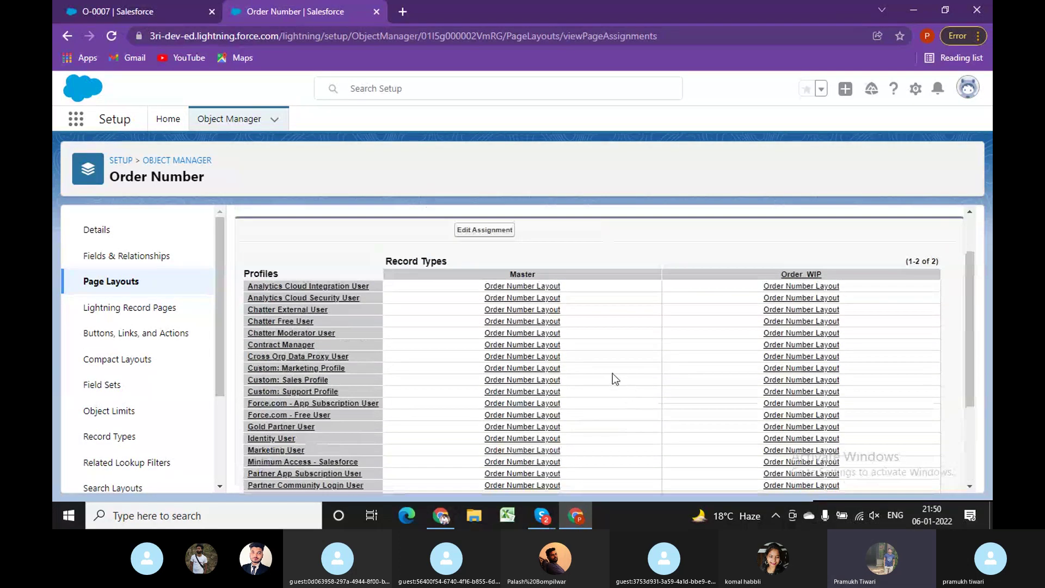
click(486, 230)
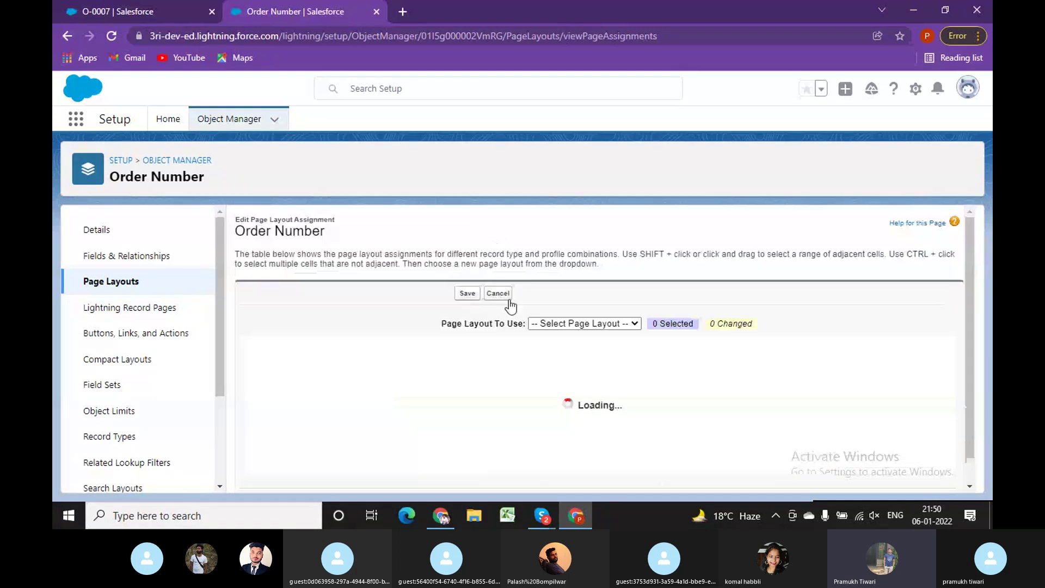
scroll(558, 404, down, 5)
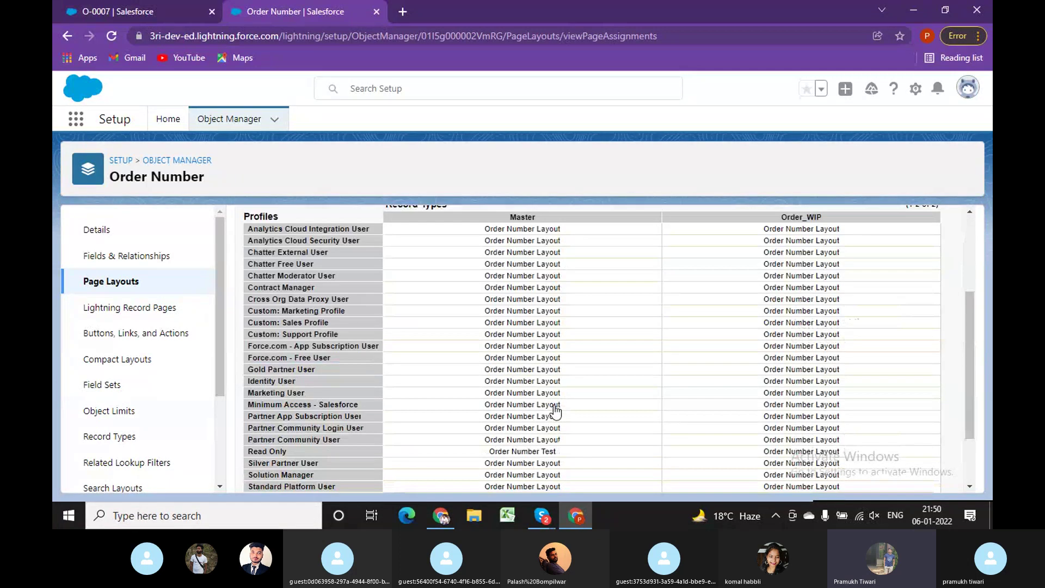
scroll(588, 357, up, 5)
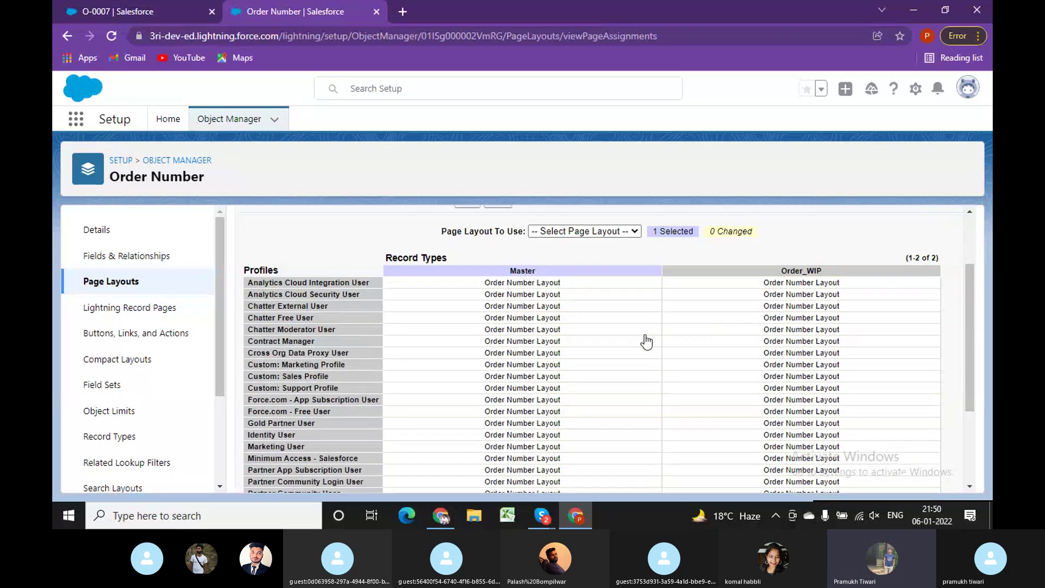
click(621, 234)
click(575, 259)
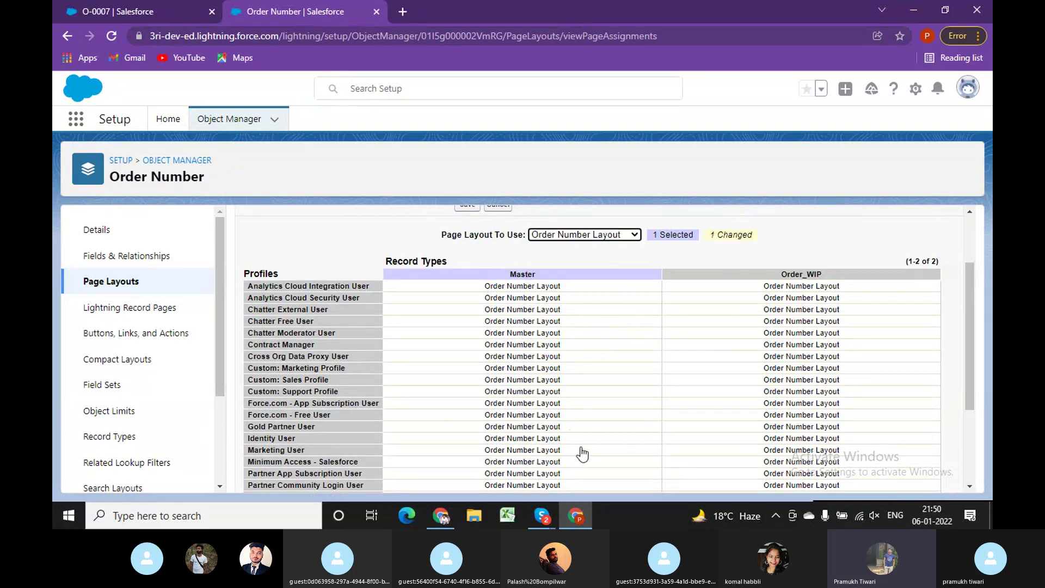
scroll(581, 454, down, 3)
click(467, 474)
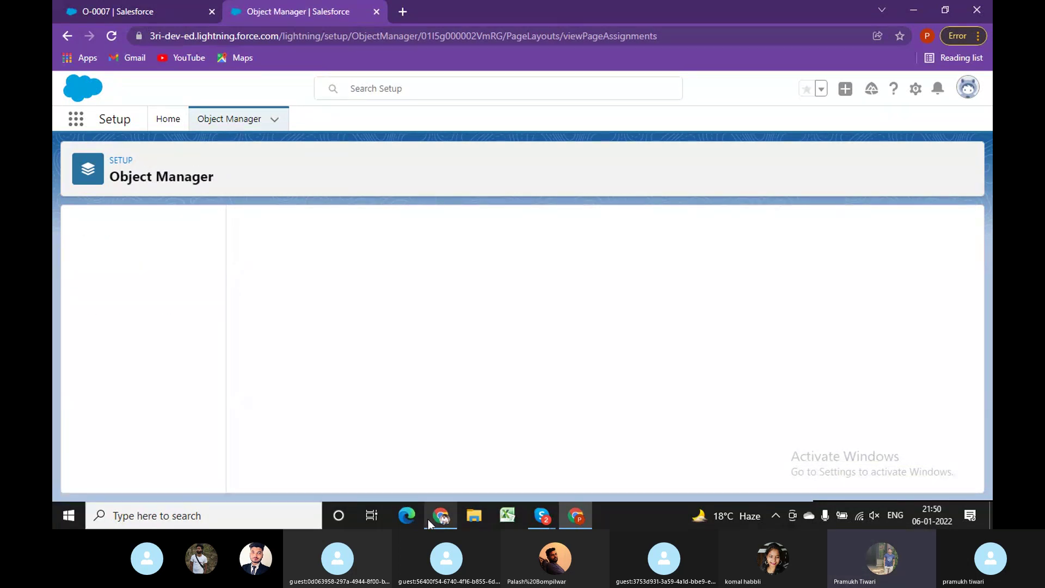
Reload the O-0007 record page in the test user's window.
key(alt+Tab)
click(583, 38)
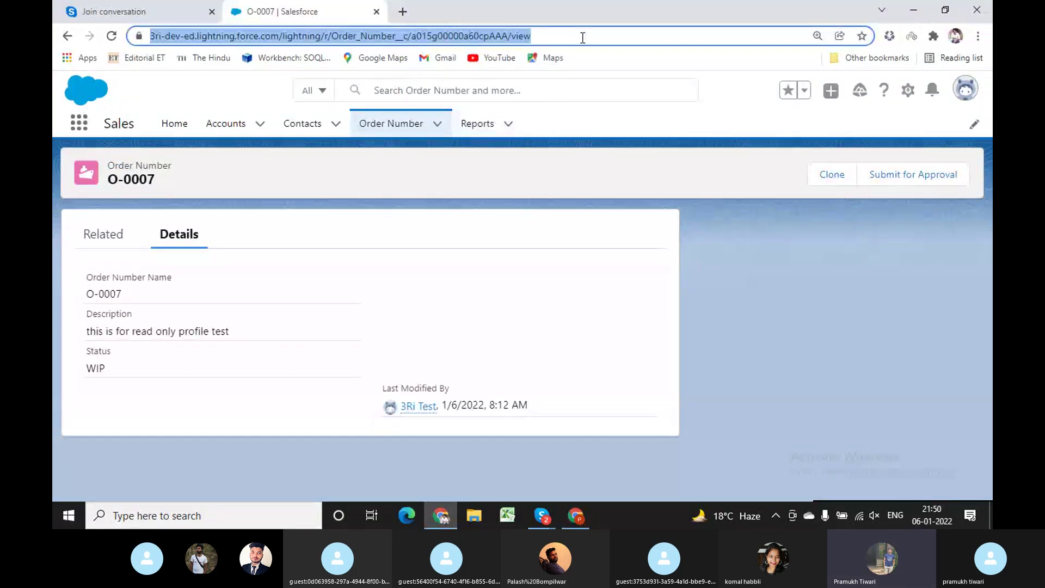
key(Return)
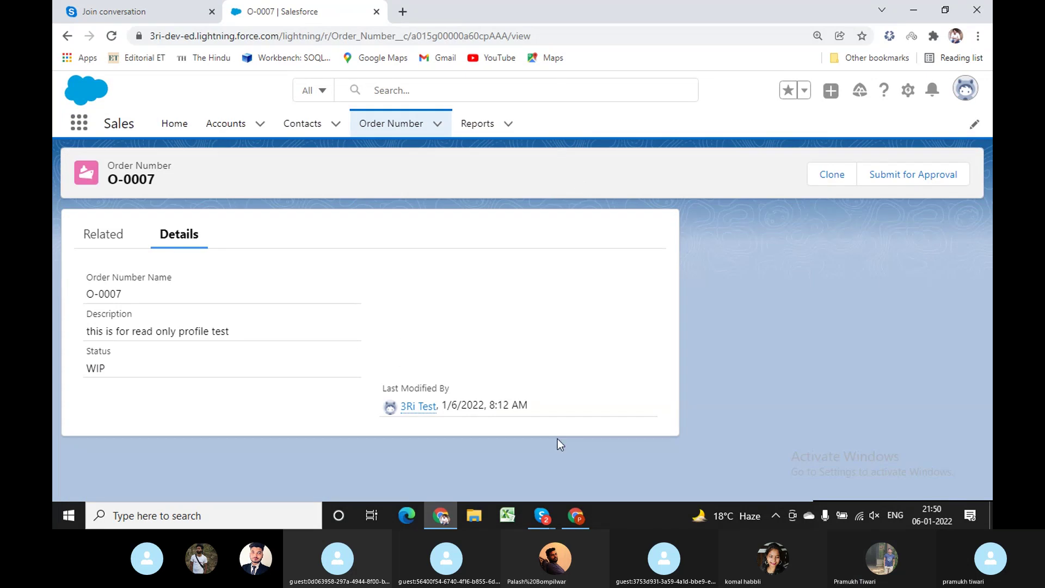
Check the layout assignments, then reload O-0007 again as the test user.
key(alt+Tab)
scroll(594, 469, down, 3)
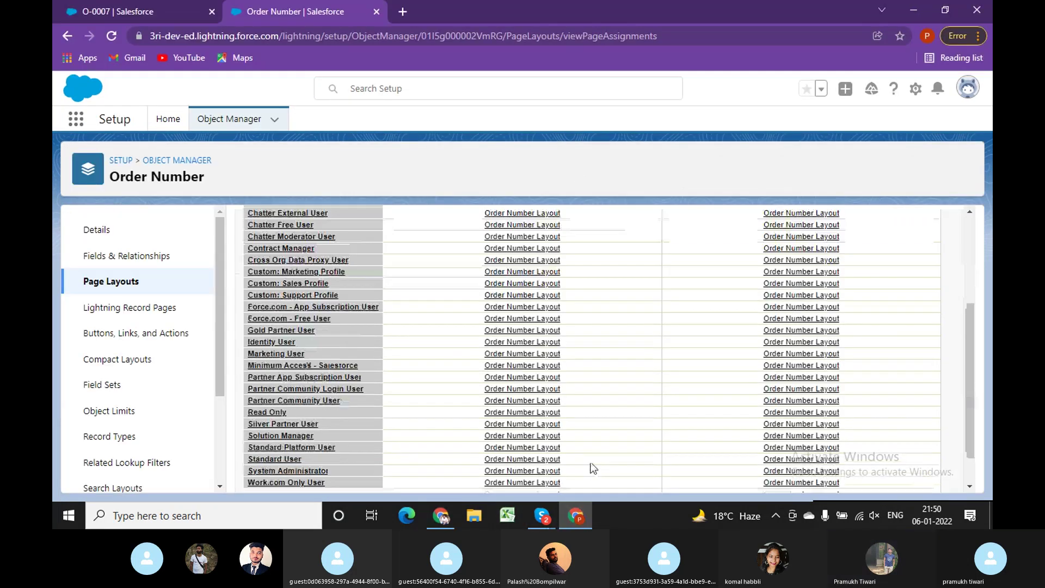
scroll(592, 463, down, 2)
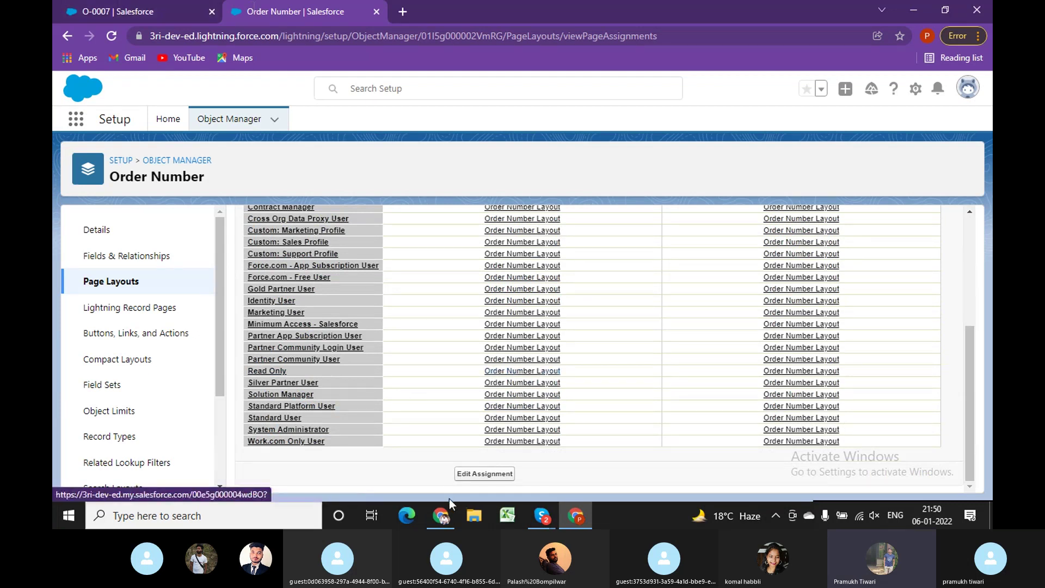
click(441, 515)
click(553, 36)
key(Return)
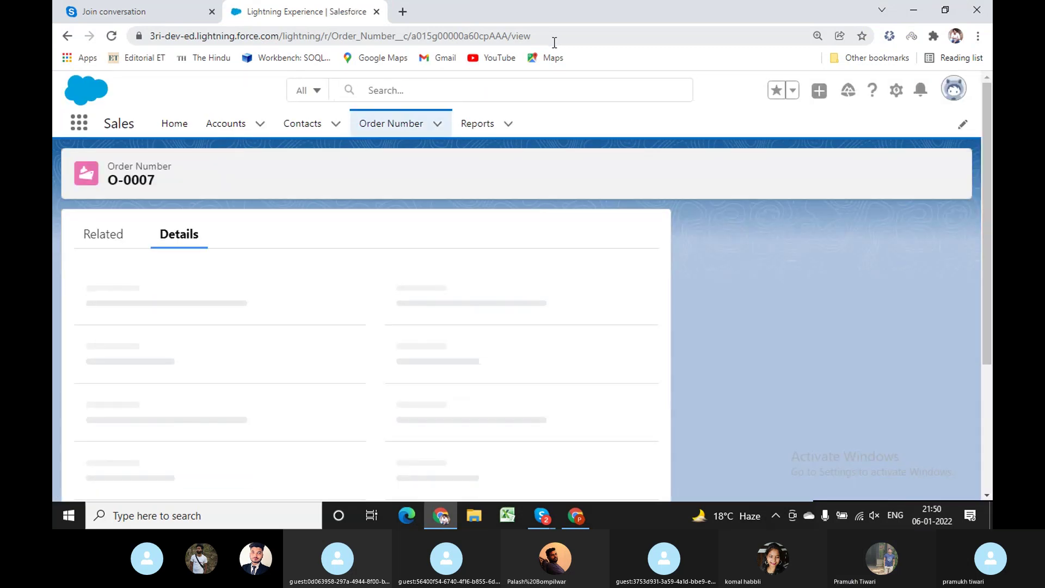
As the test user, create Order Number record O-0008 with Status WIP and Product Name 'test'.
click(395, 125)
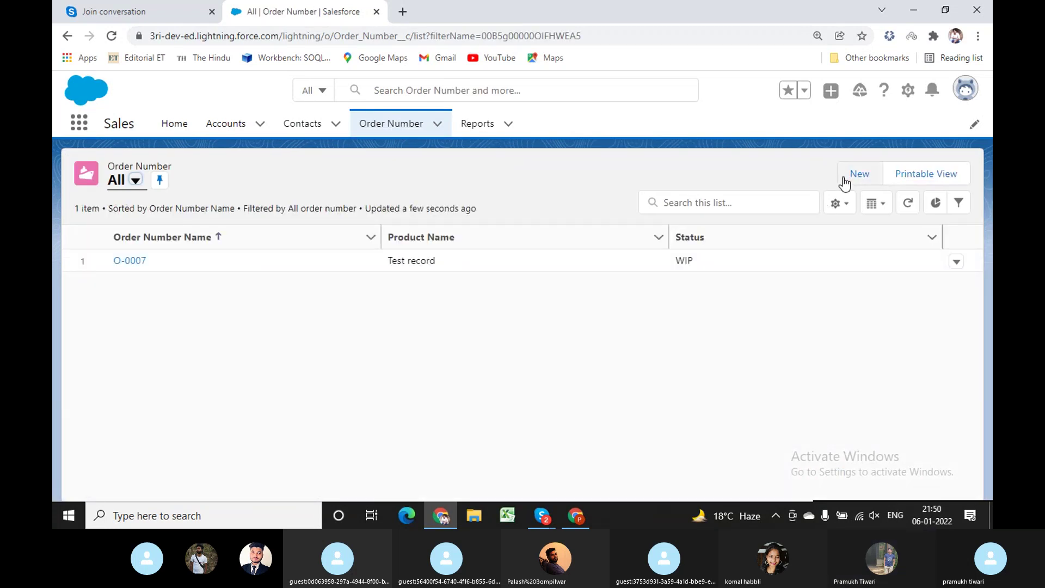
click(860, 174)
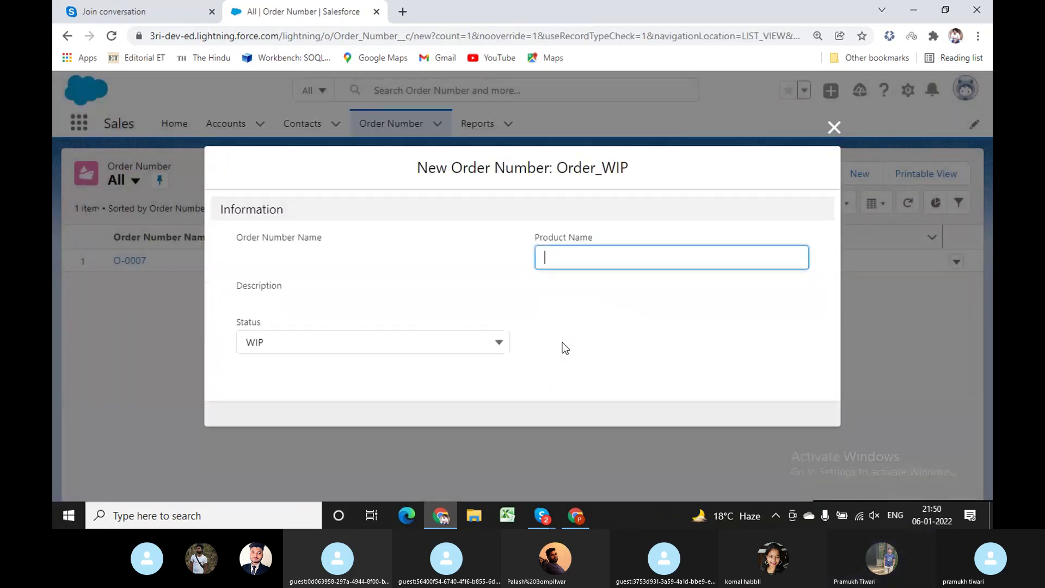
click(264, 304)
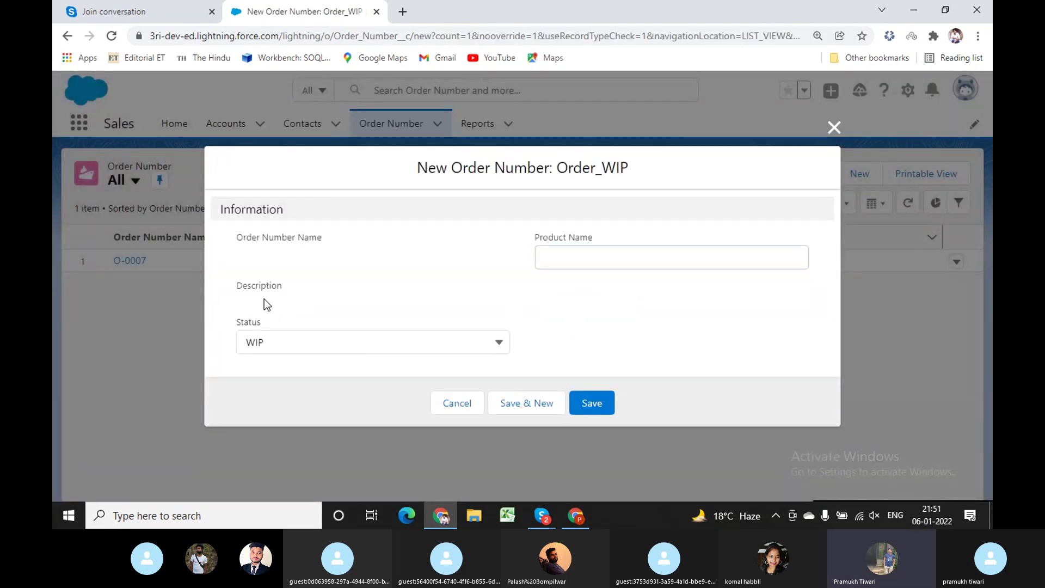
click(269, 343)
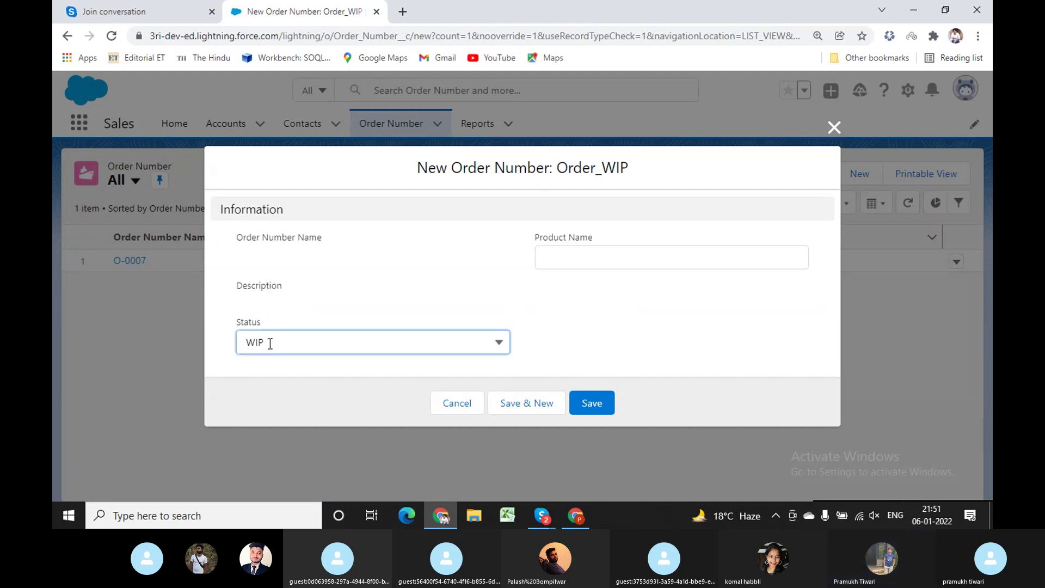
click(270, 343)
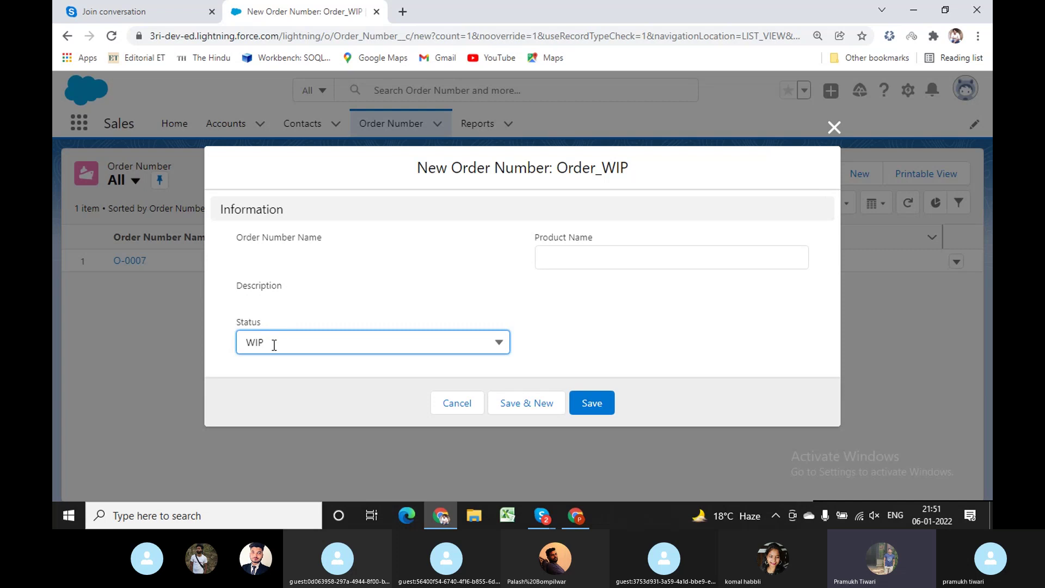
click(561, 256)
text(test)
click(588, 403)
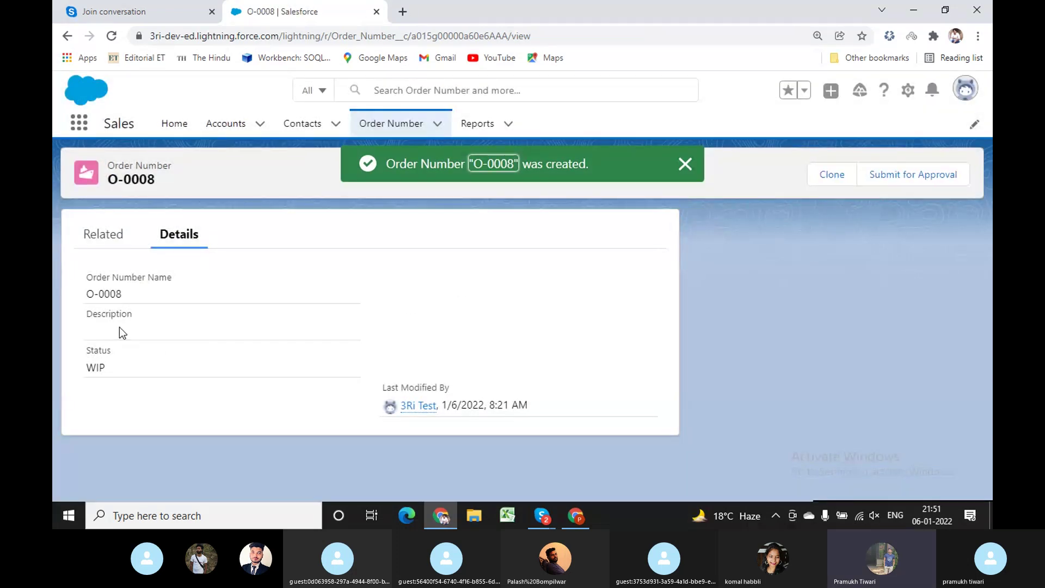
click(684, 171)
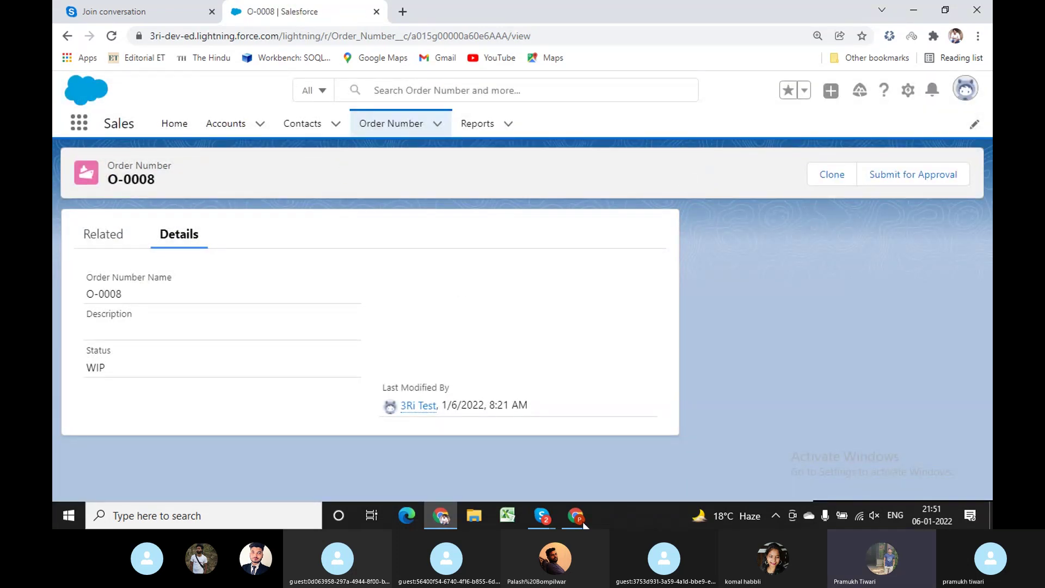
click(576, 516)
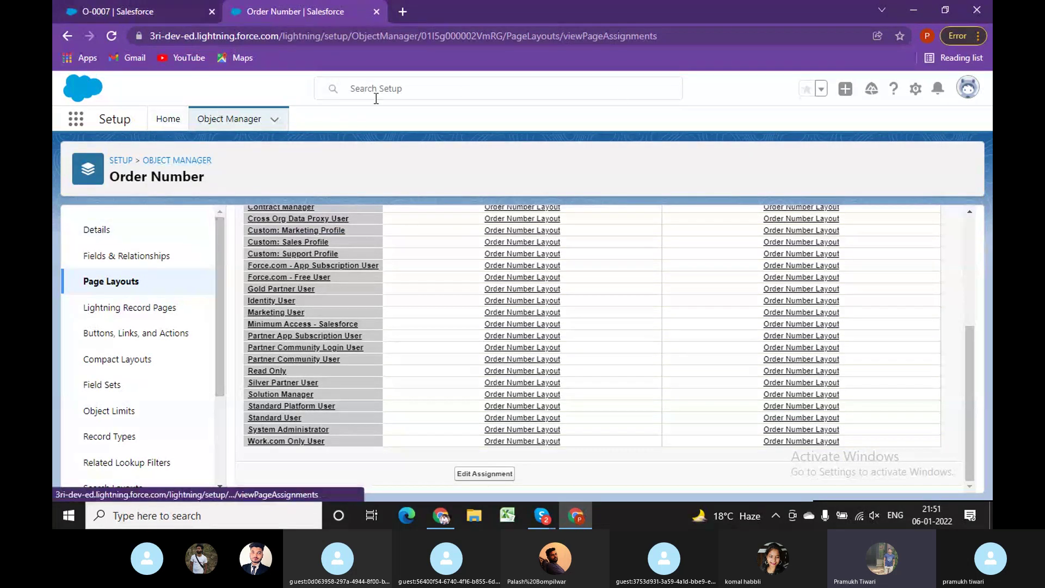
From Setup Home's recent items, open the Read Only profile and start editing it.
click(169, 122)
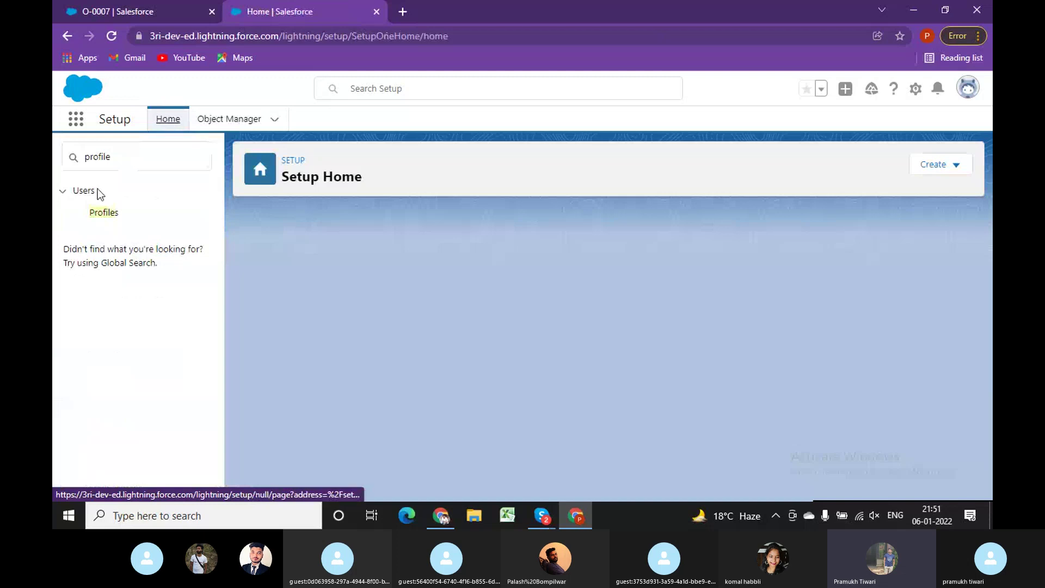
scroll(306, 370, down, 6)
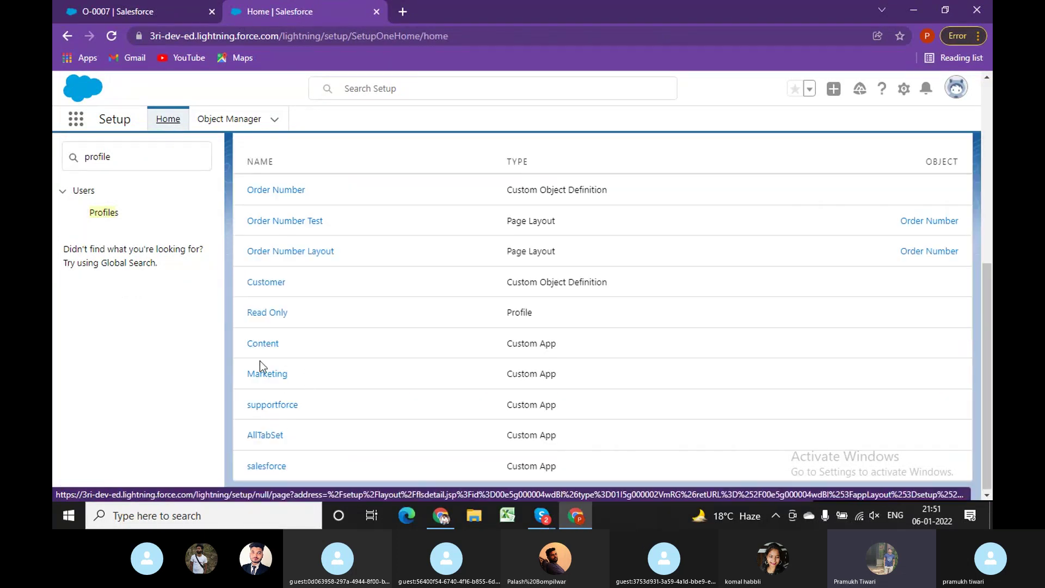
click(266, 316)
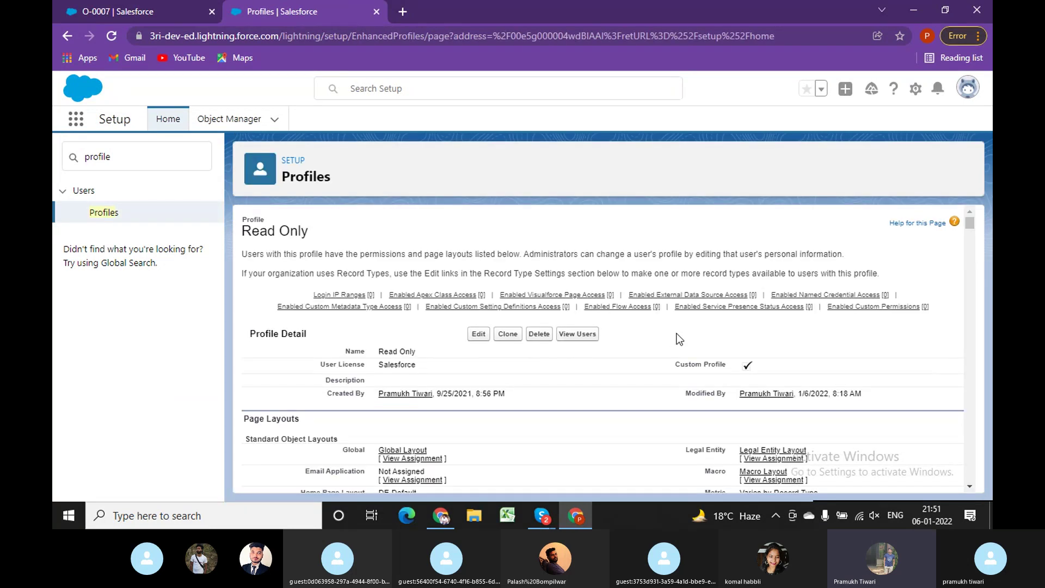
key(ctrl+f)
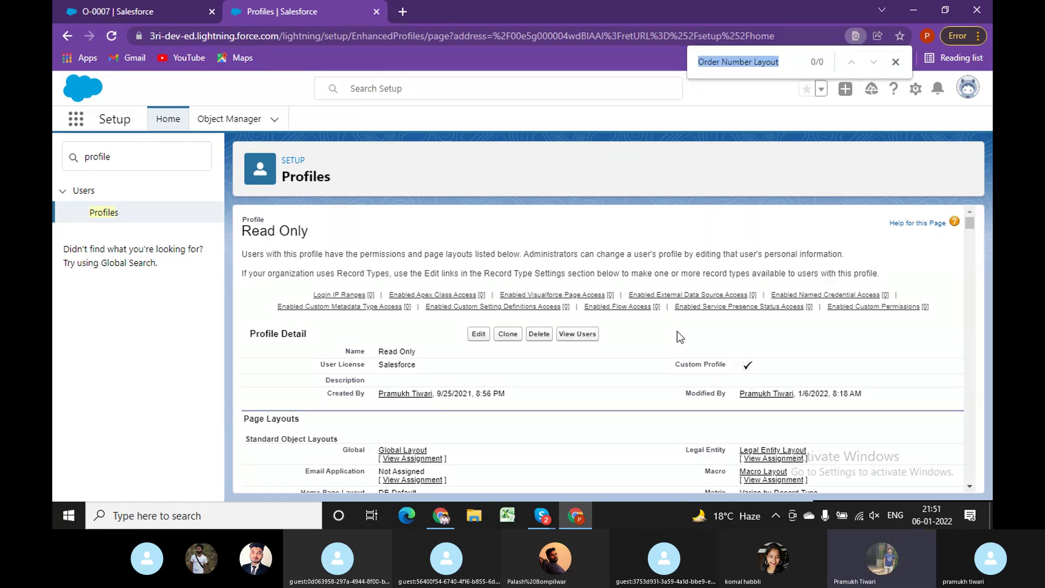
key(End)
key(BackSpace)
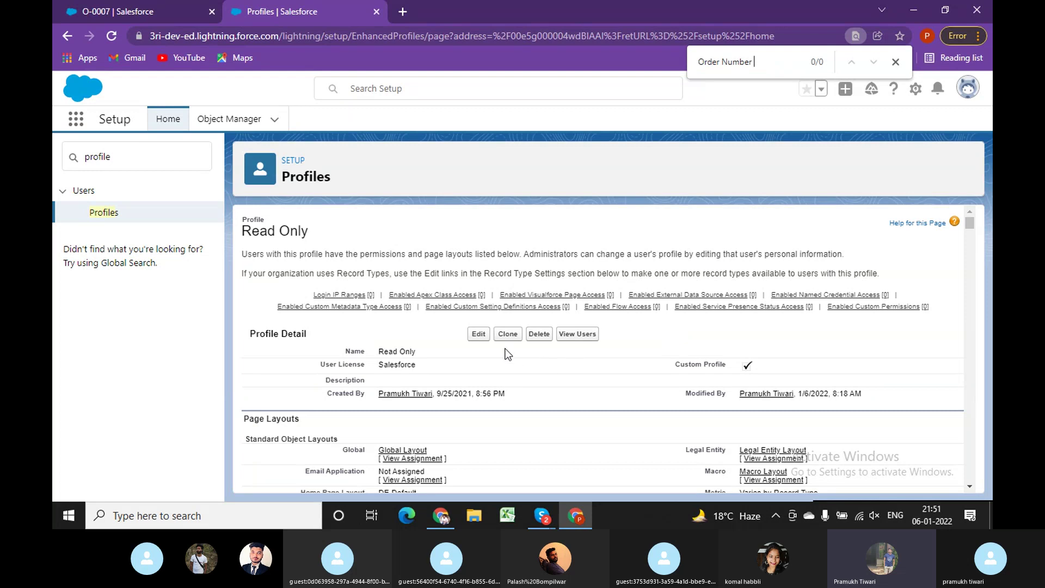
click(479, 334)
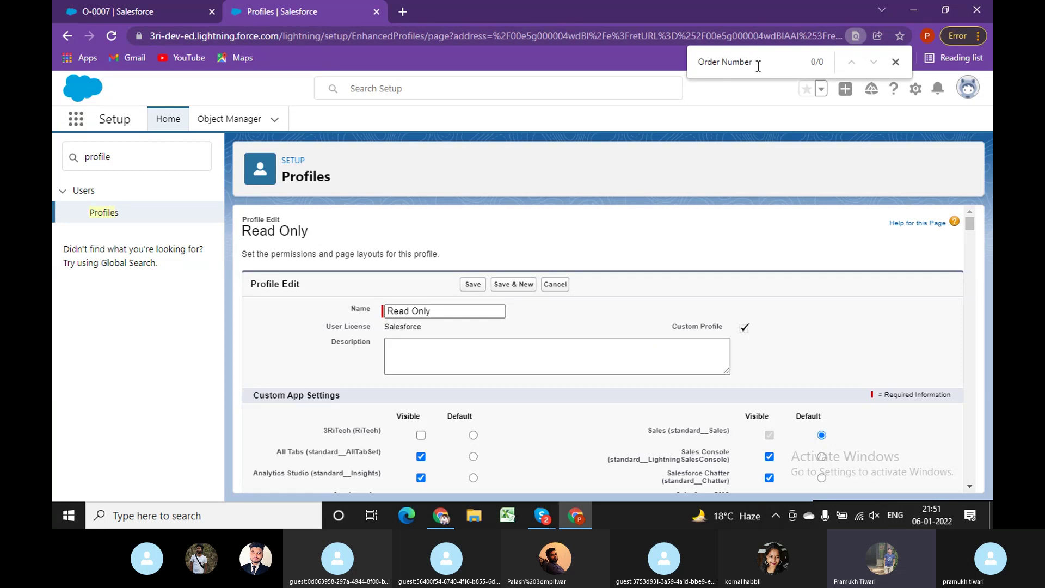
Step through 'Order' matches on the profile edit page, then cancel the edit.
key(Delete)
key(Delete)
key(Delete)
key(Delete)
key(Delete)
key(Delete)
key(Return)
key(Return)
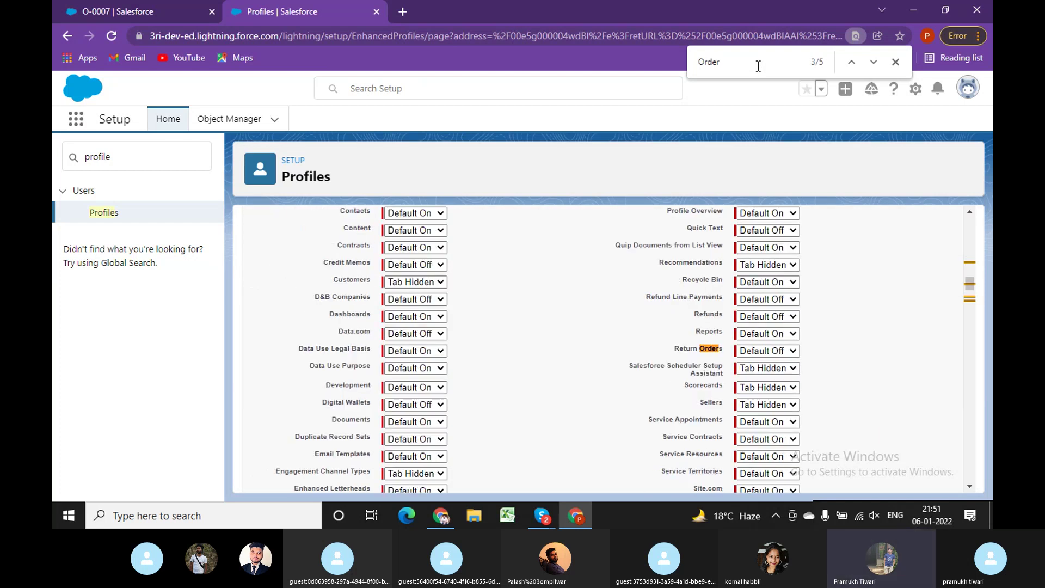
key(Return)
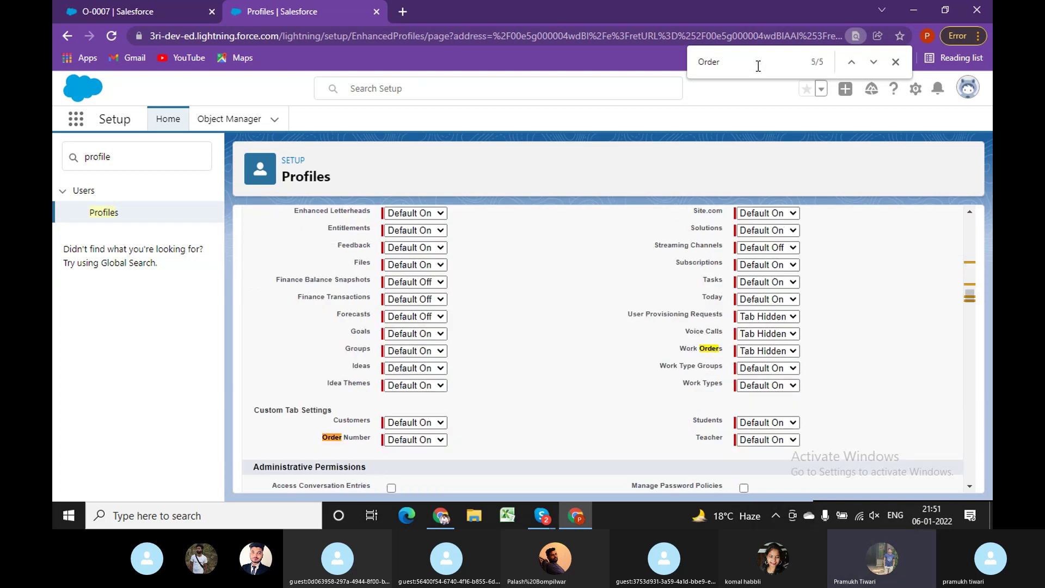
key(Return)
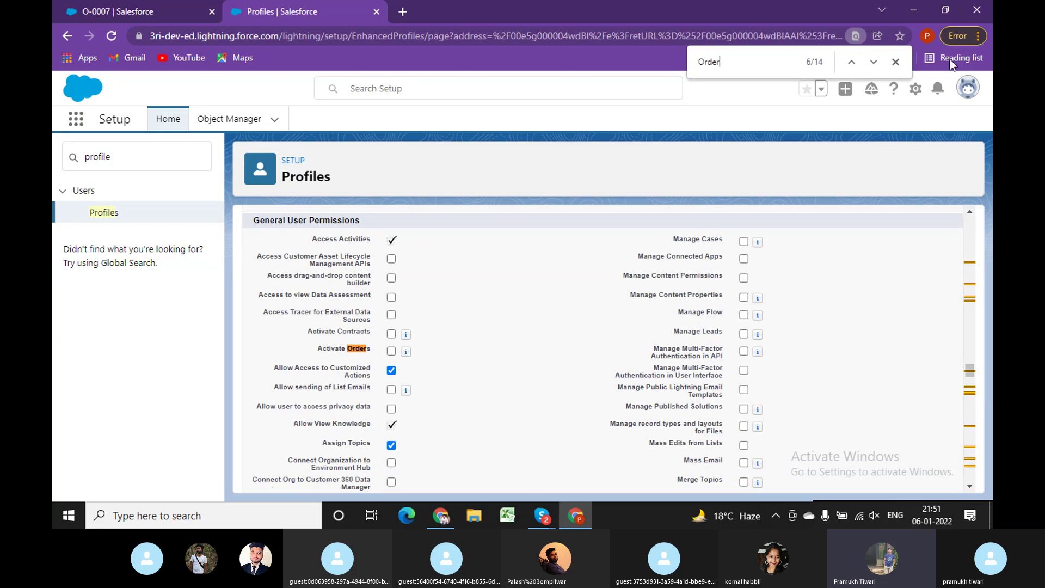
key(Escape)
drag(965, 371, 980, 215)
click(562, 287)
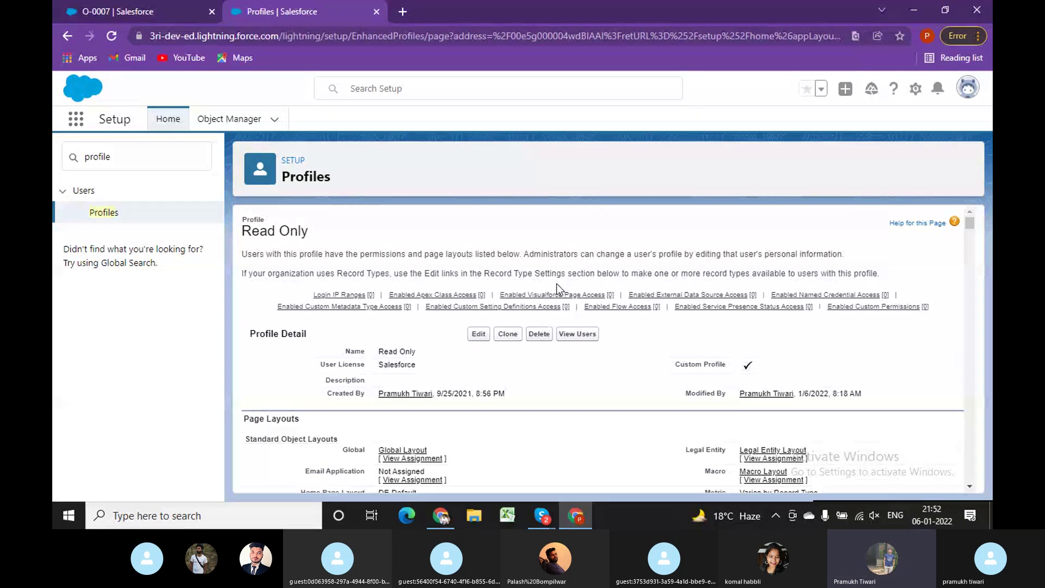
Search the Read Only profile detail page for 'Order Number' and jump to the next match.
key(ctrl+f)
key(Right)
key(BackSpace)
key(BackSpace)
key(BackSpace)
key(BackSpace)
key(BackSpace)
key(BackSpace)
key(BackSpace)
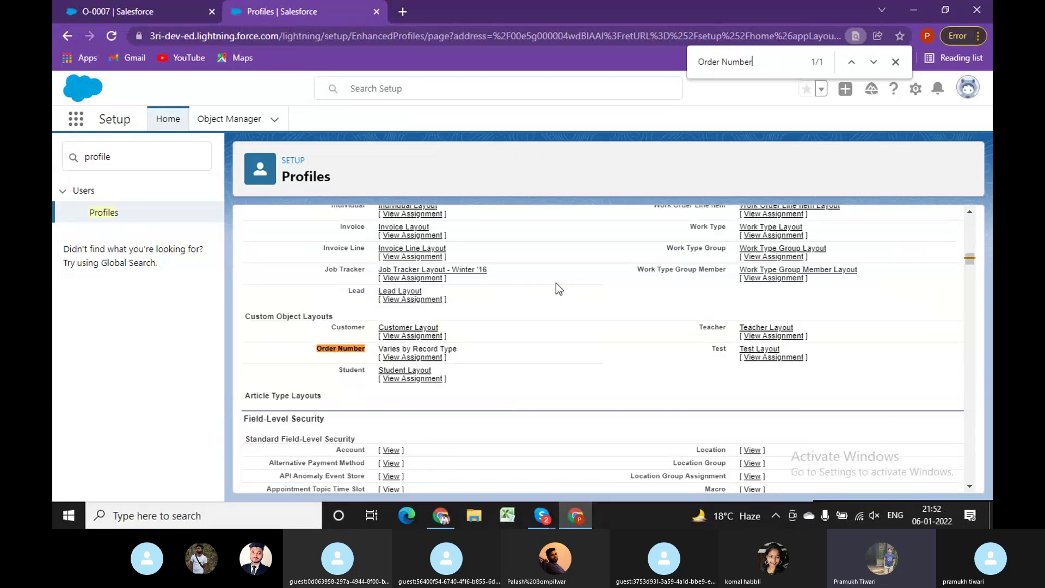
key(Return)
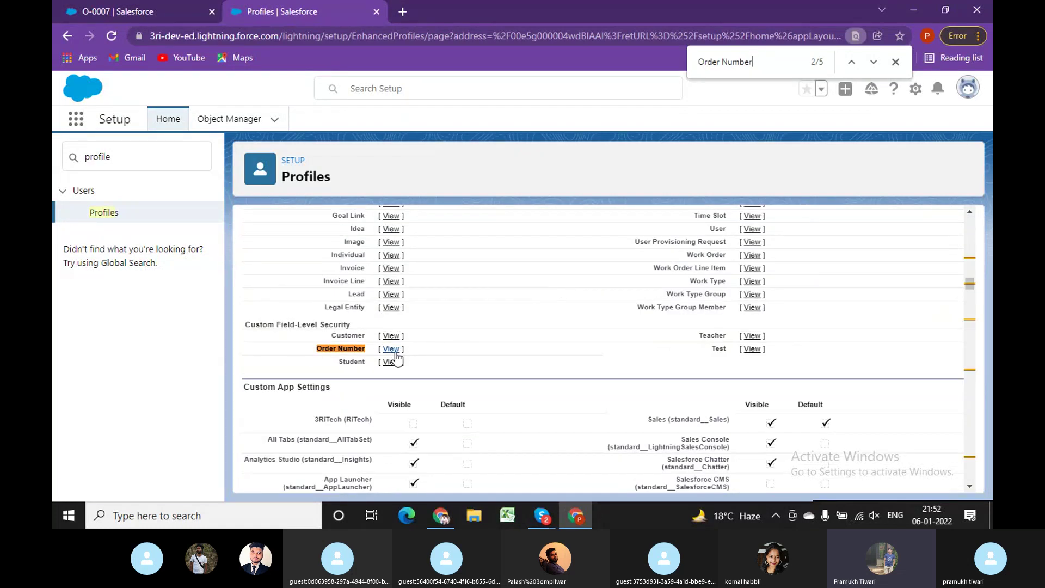
View the Read Only profile's Order Number field access, then close the O-0008 tab in the test user's window.
click(392, 348)
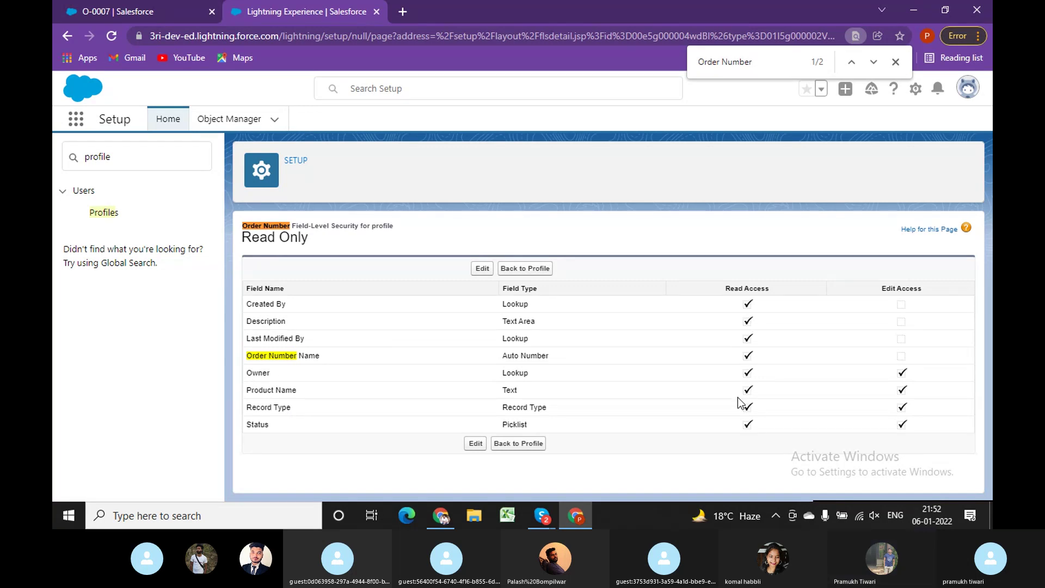
click(442, 515)
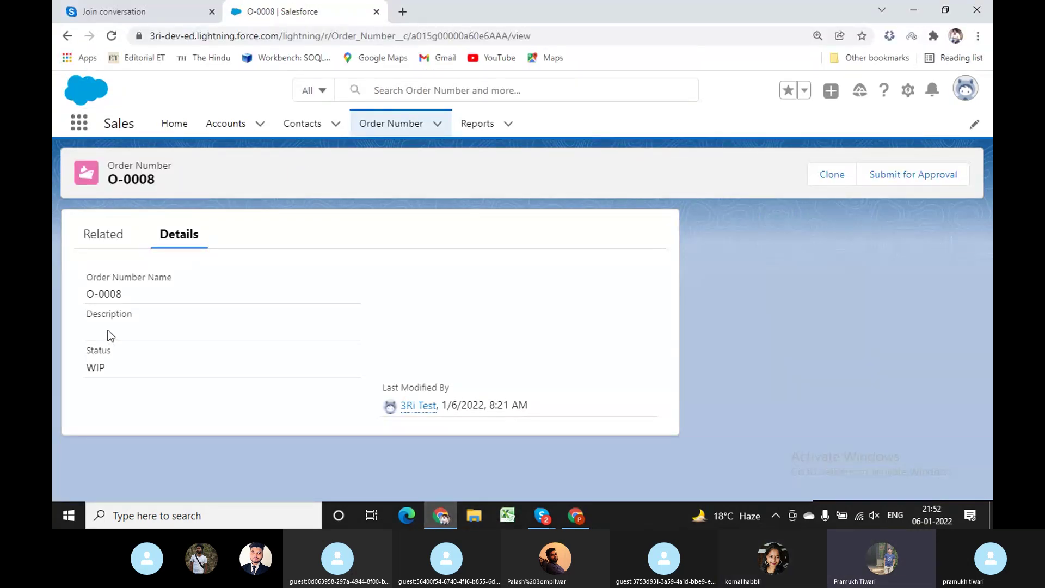
click(376, 11)
Load login.salesforce.com in a new tab and sign in with the saved test username.
click(238, 12)
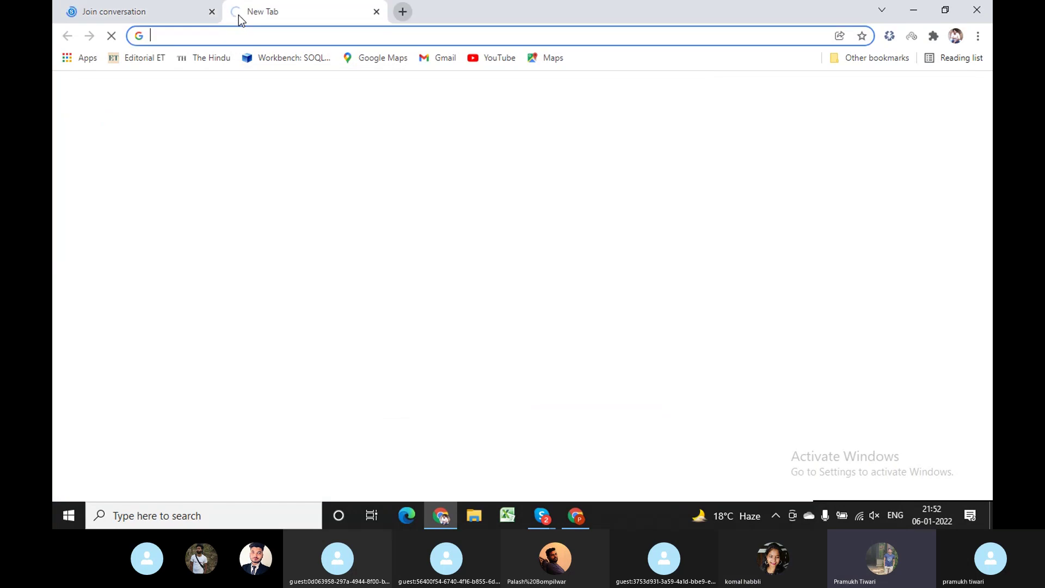
text(lo)
key(Return)
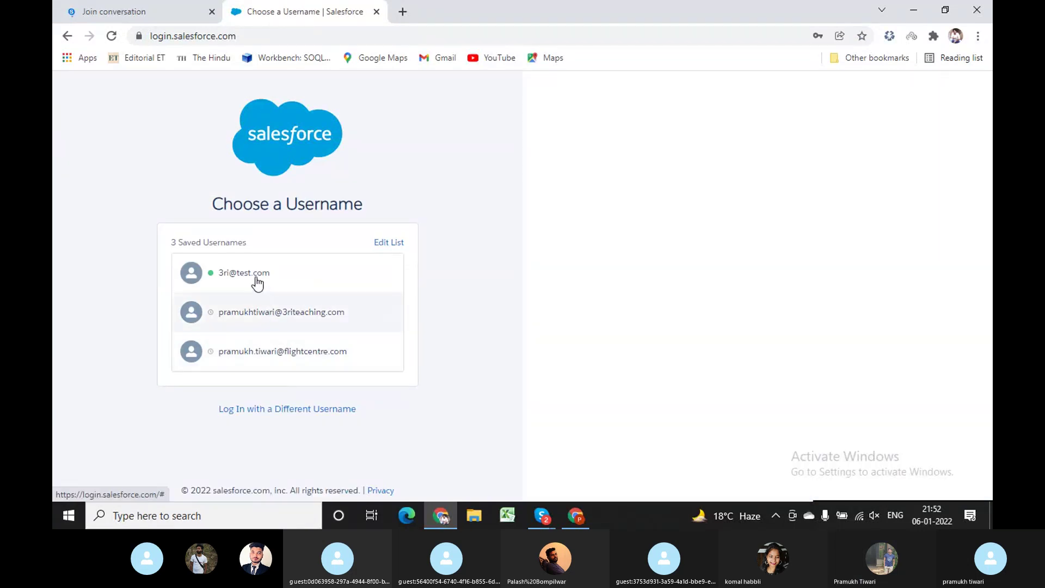
click(256, 276)
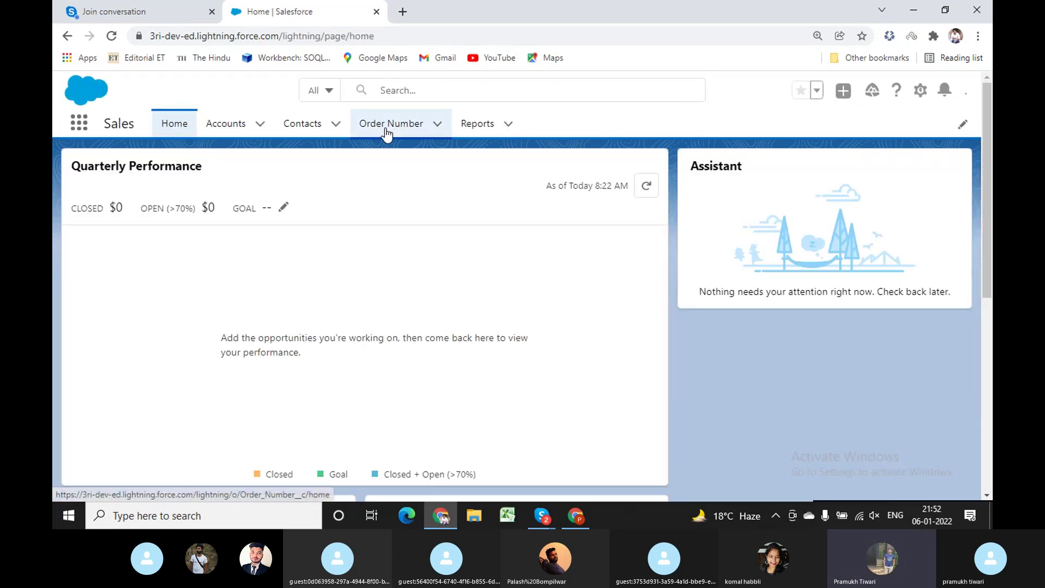
View record O-0008 from the Order Number tab, then switch to Salesforce Classic.
click(386, 124)
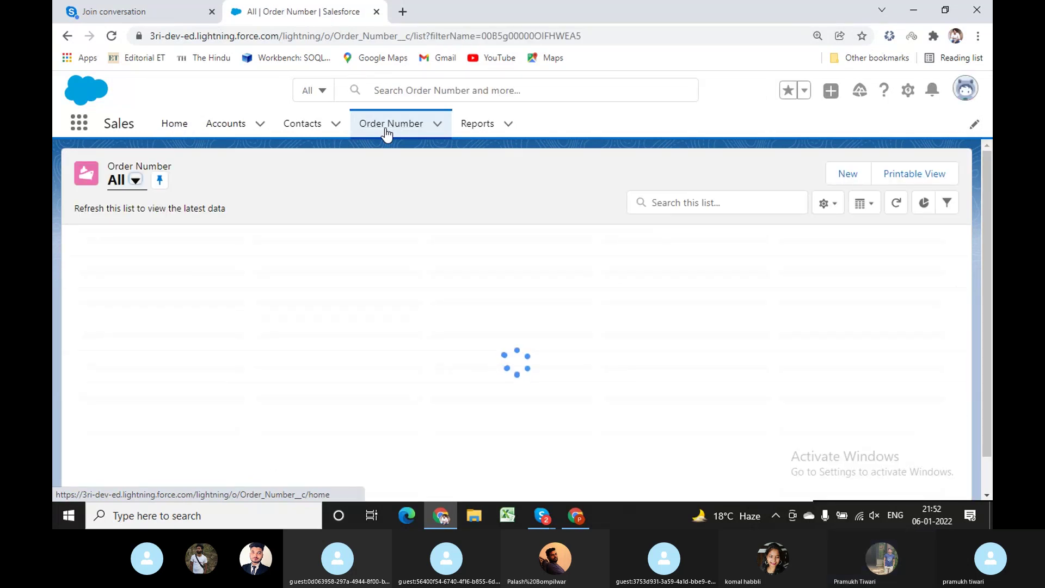
click(136, 283)
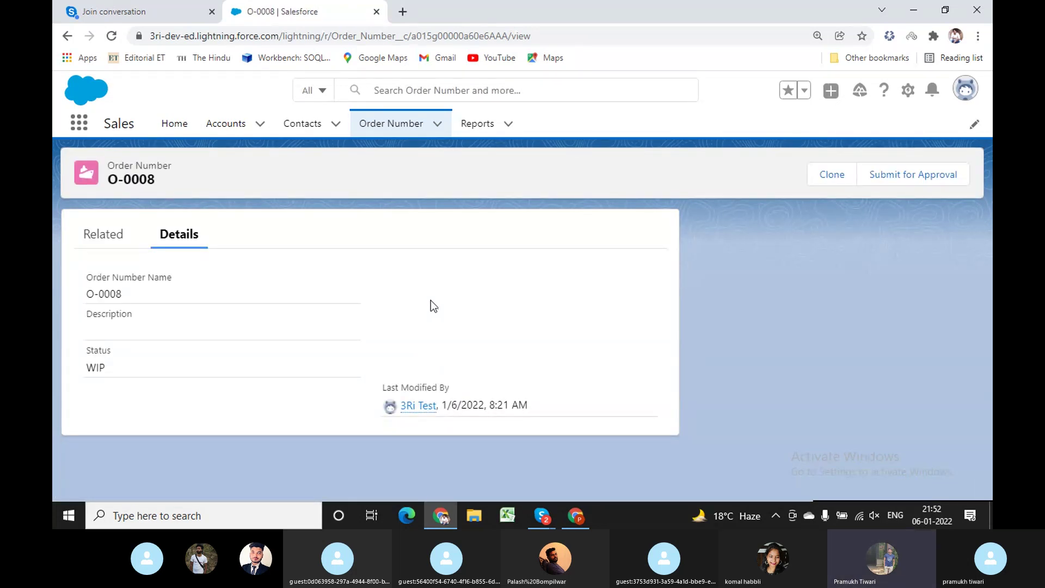
click(965, 91)
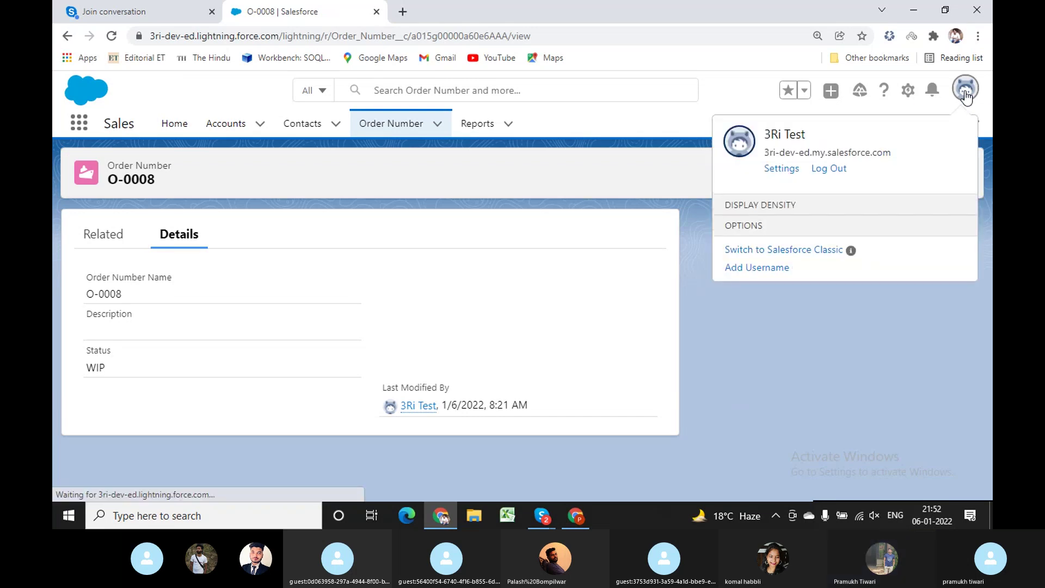
click(771, 426)
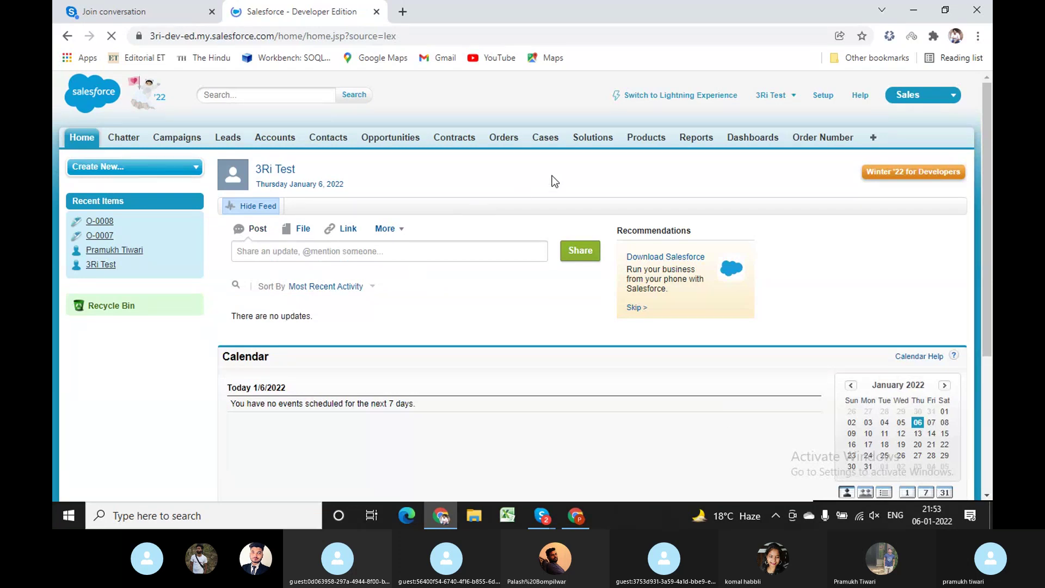
Open O-0008 in Classic to check its Product Name, then return to Lightning Experience.
click(814, 141)
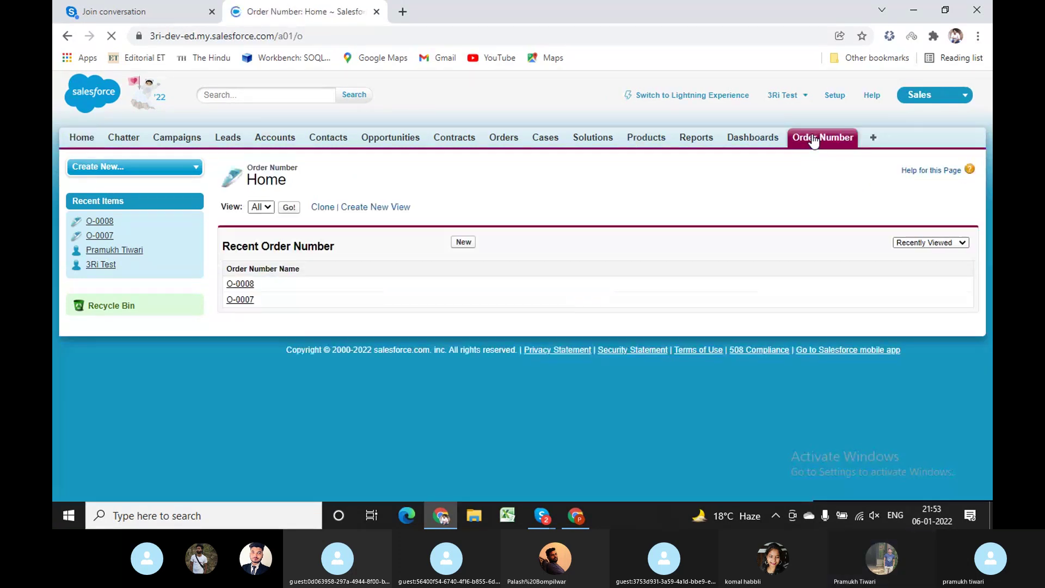
click(240, 284)
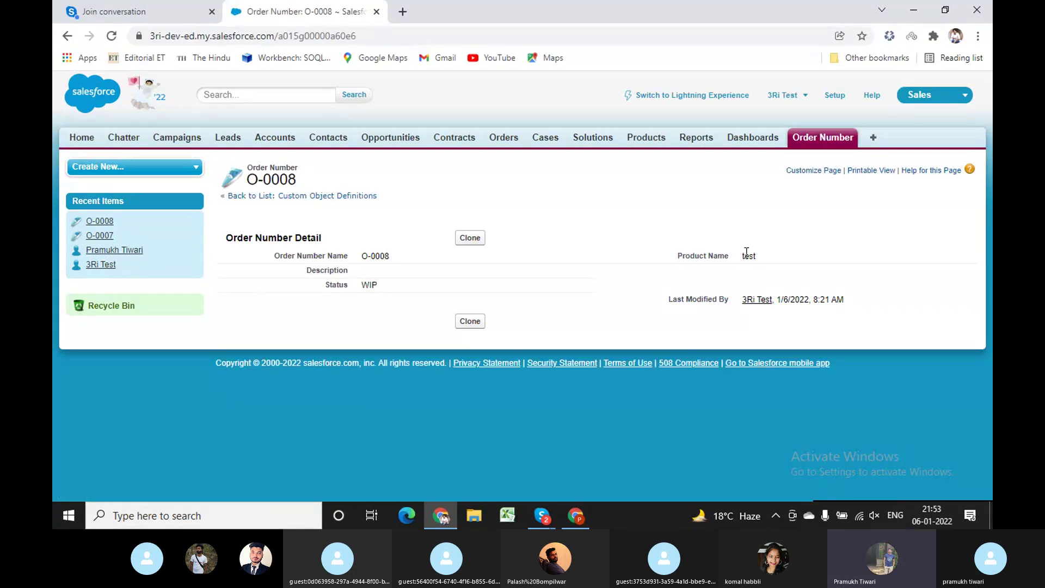
click(367, 269)
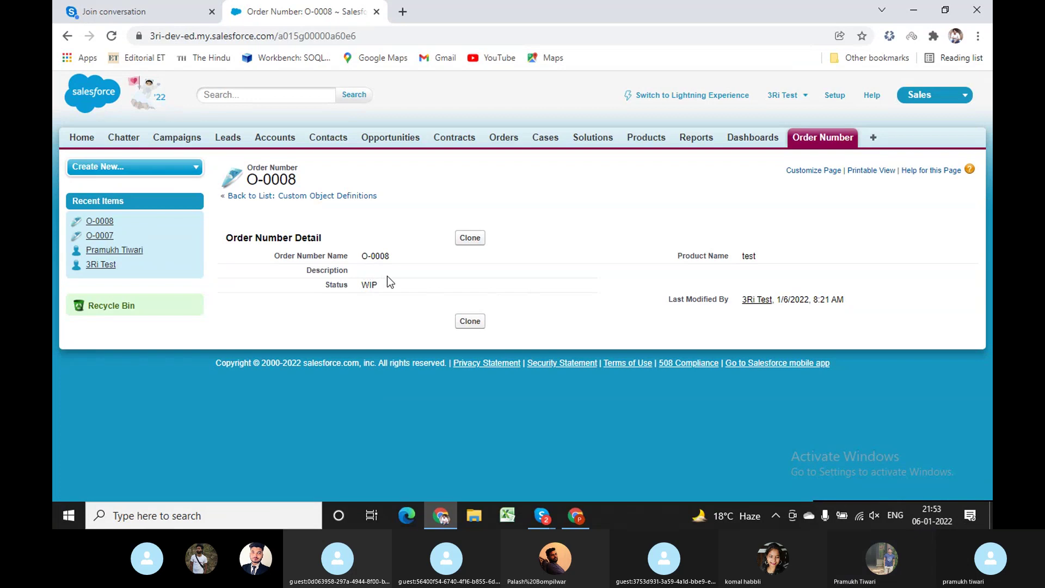
click(709, 97)
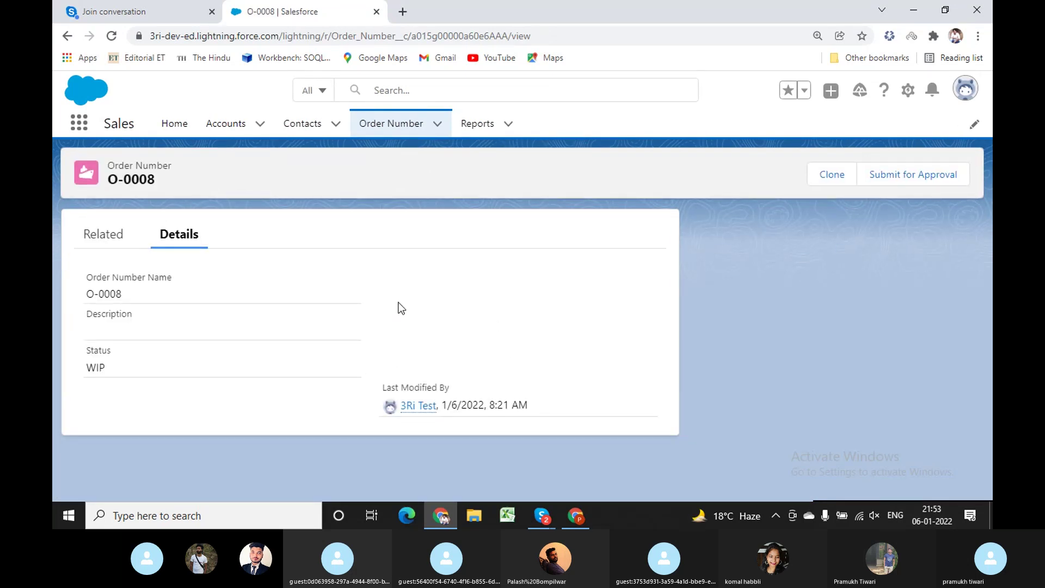
Open record O-0007 from the Order Number tab and switch the interface to Salesforce Classic.
click(401, 131)
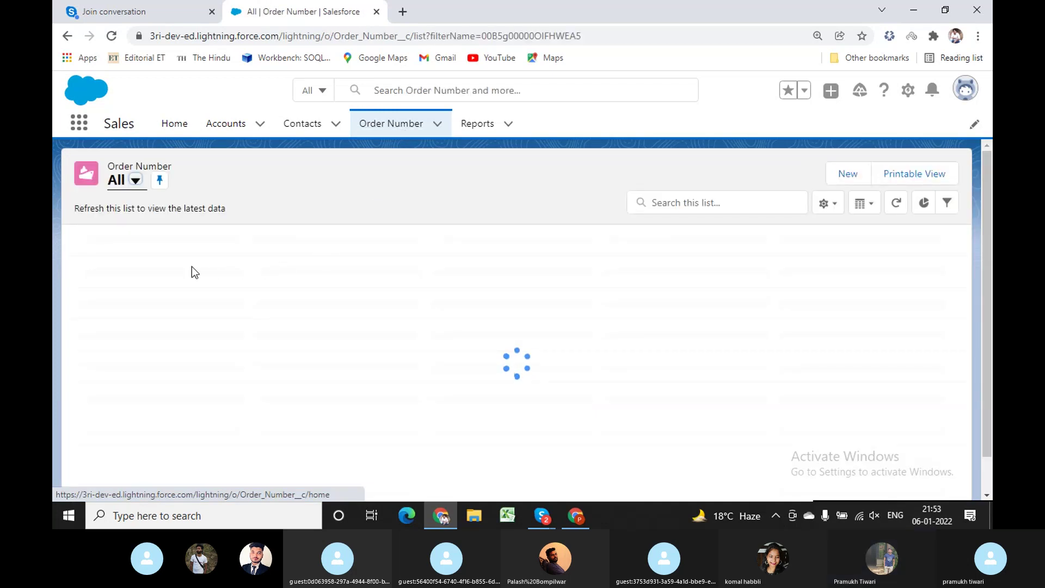
click(129, 261)
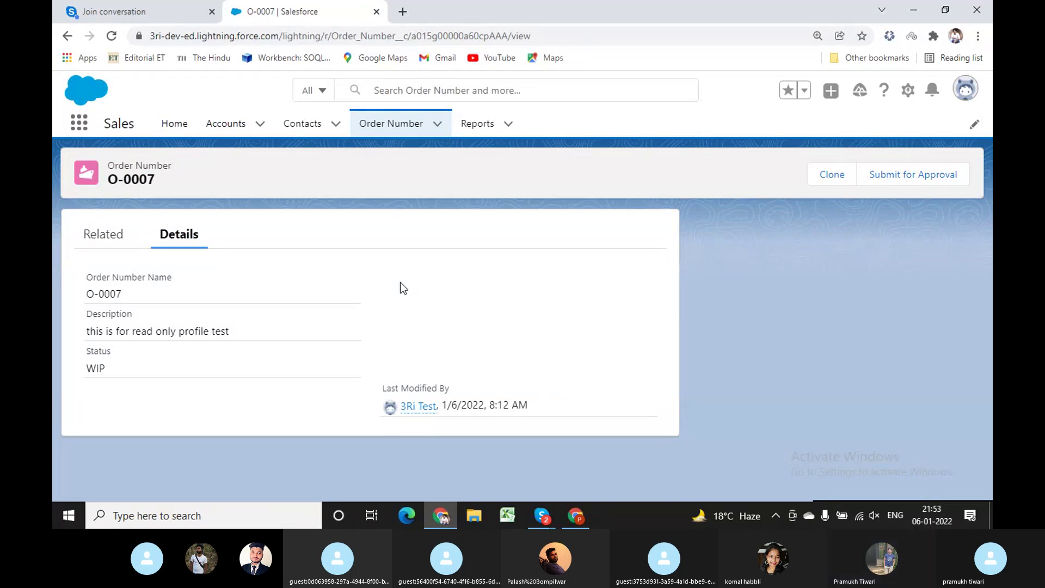
click(966, 91)
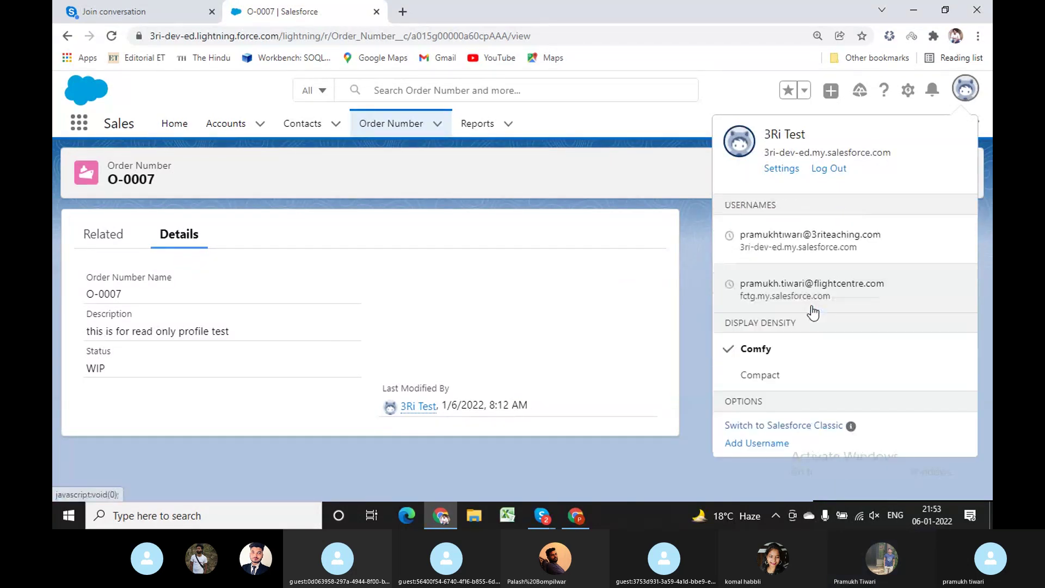
click(774, 427)
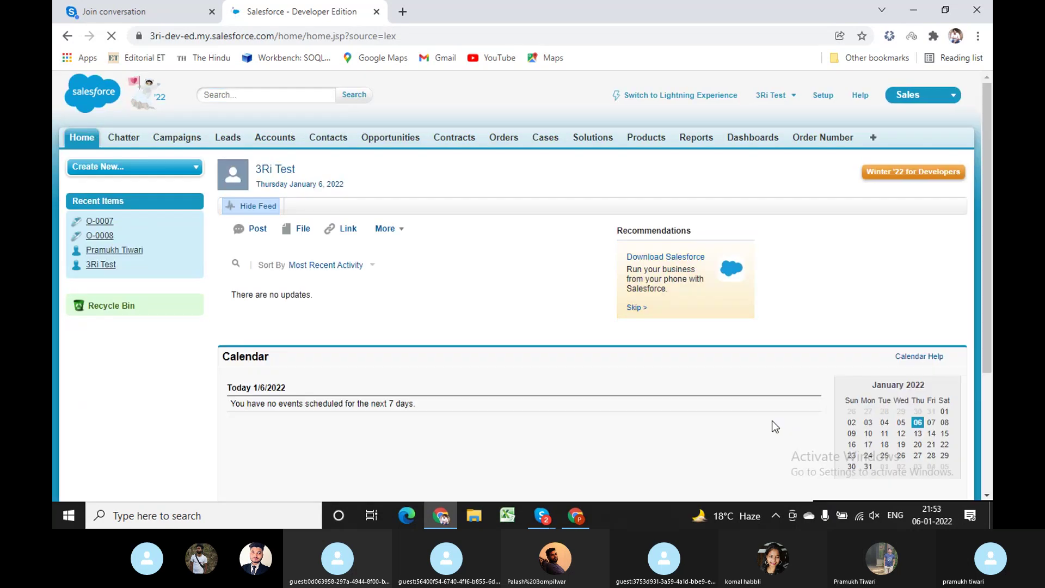
Open record O-0007 in Classic and review its detail fields.
click(822, 139)
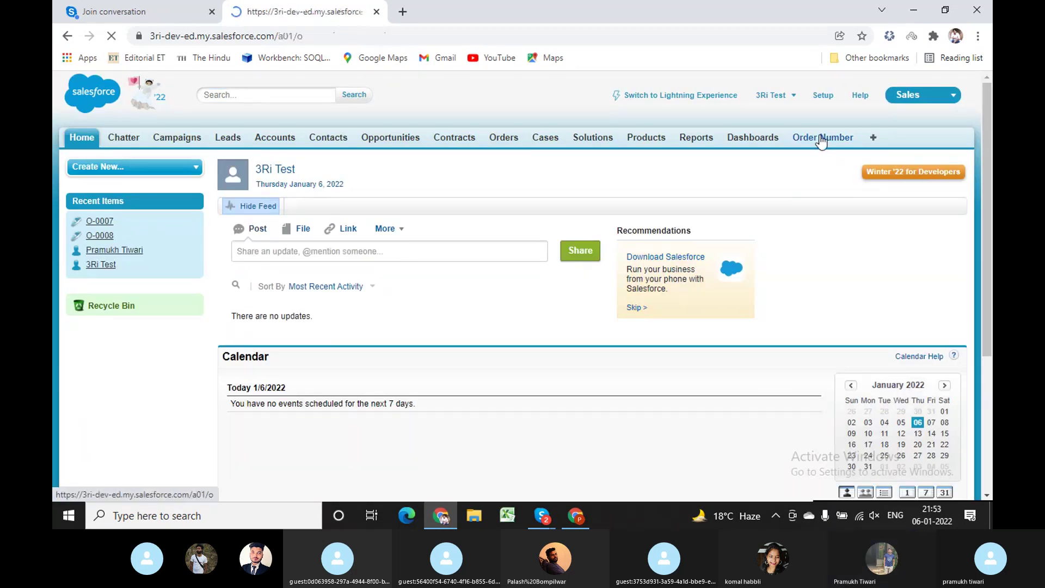
click(240, 284)
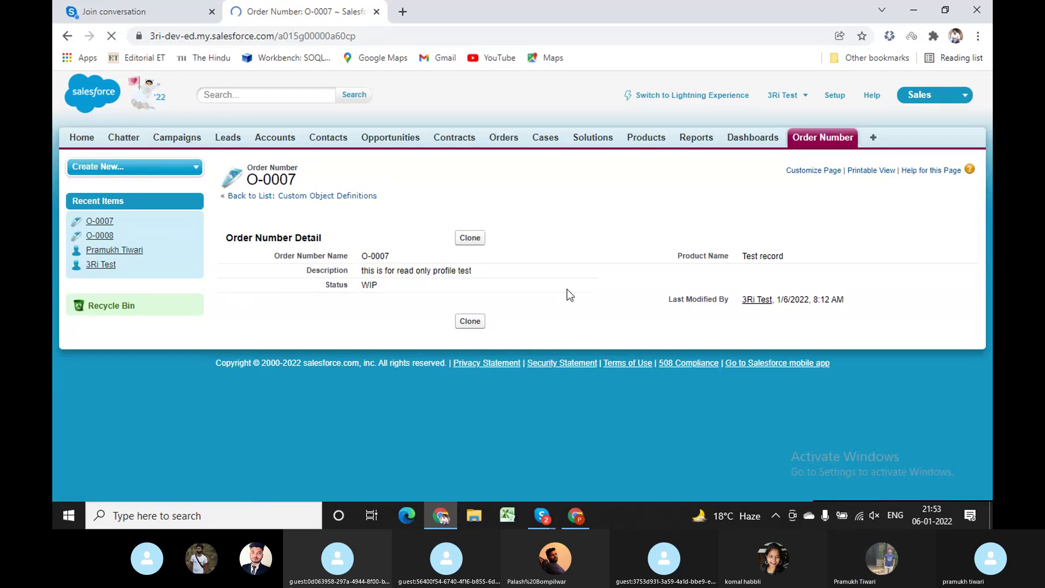
drag(400, 299, 263, 248)
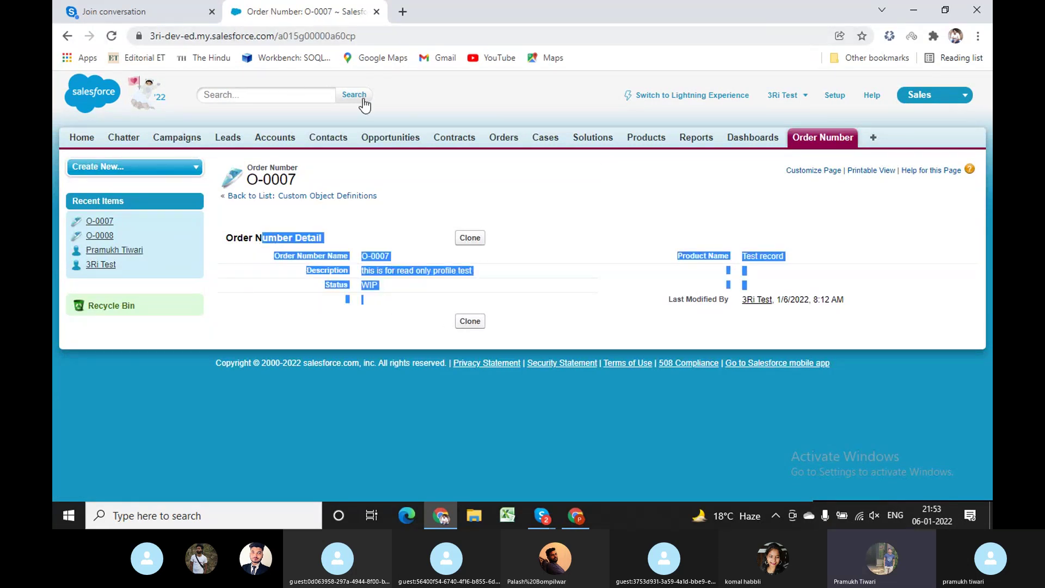
click(588, 186)
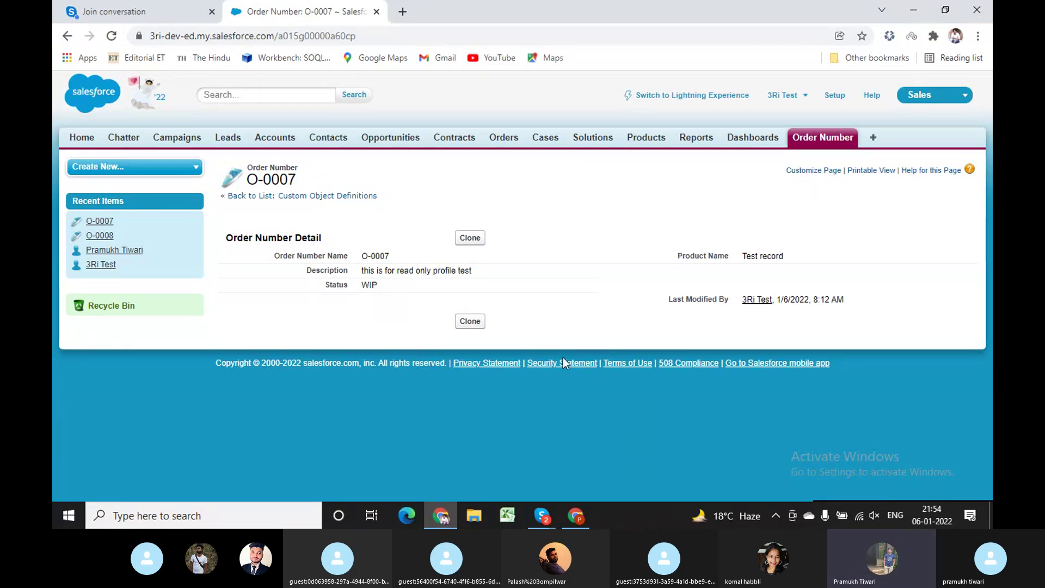
Compare O-0007 with the admin's field-level security, reload the record, and return to Lightning Experience.
click(576, 515)
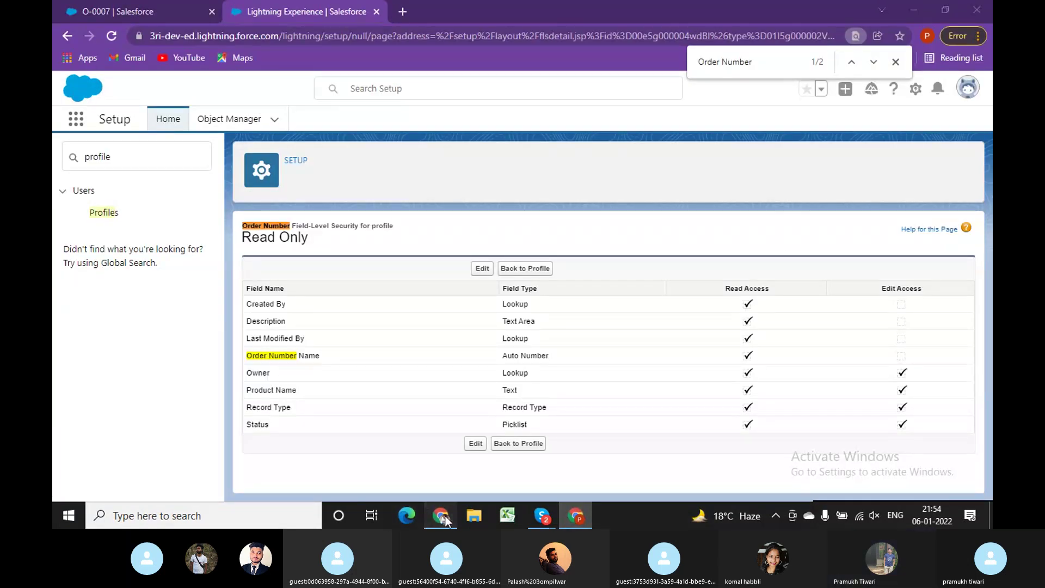
click(441, 516)
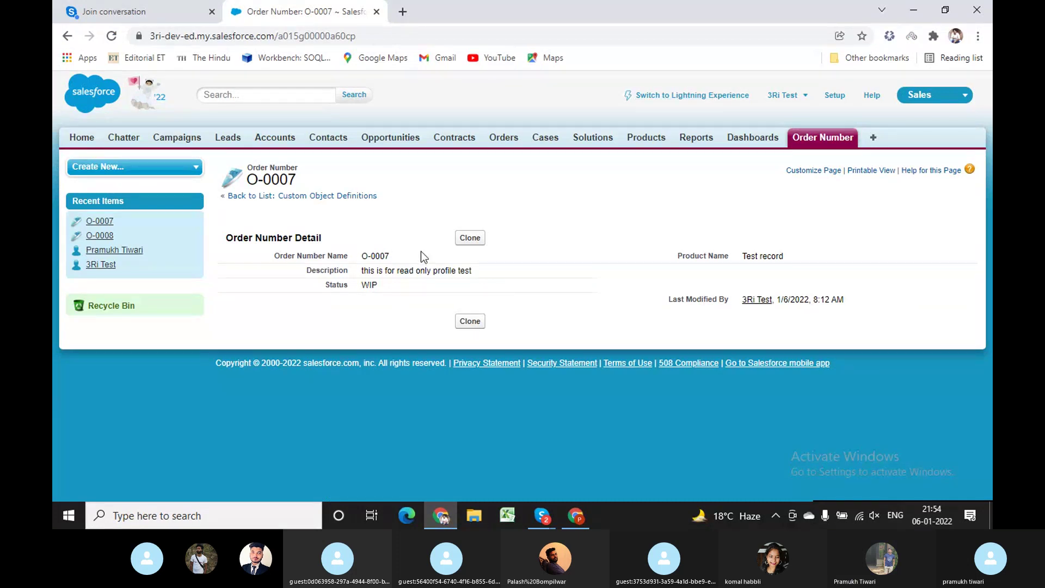
click(486, 35)
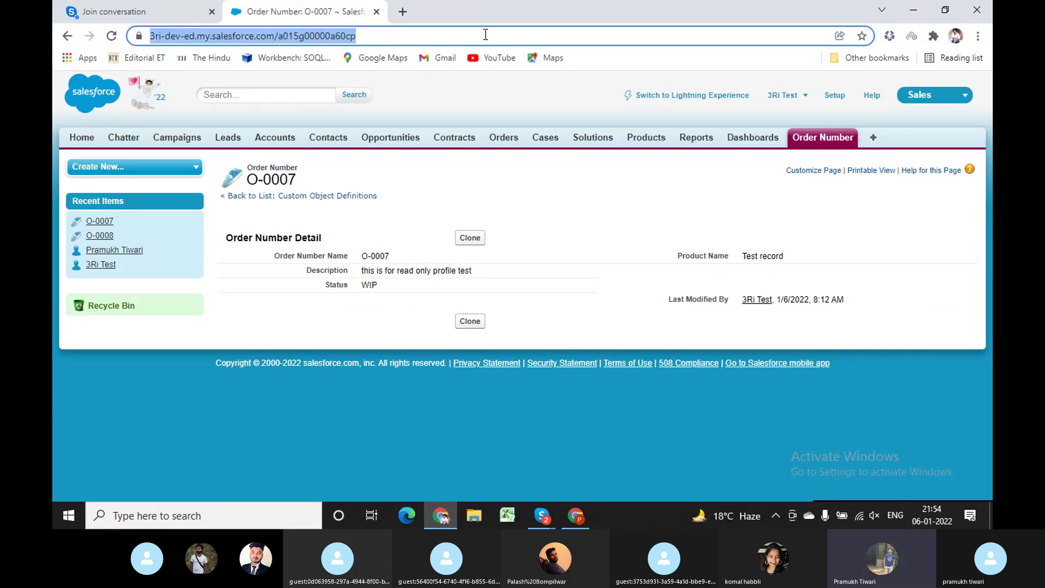
key(Return)
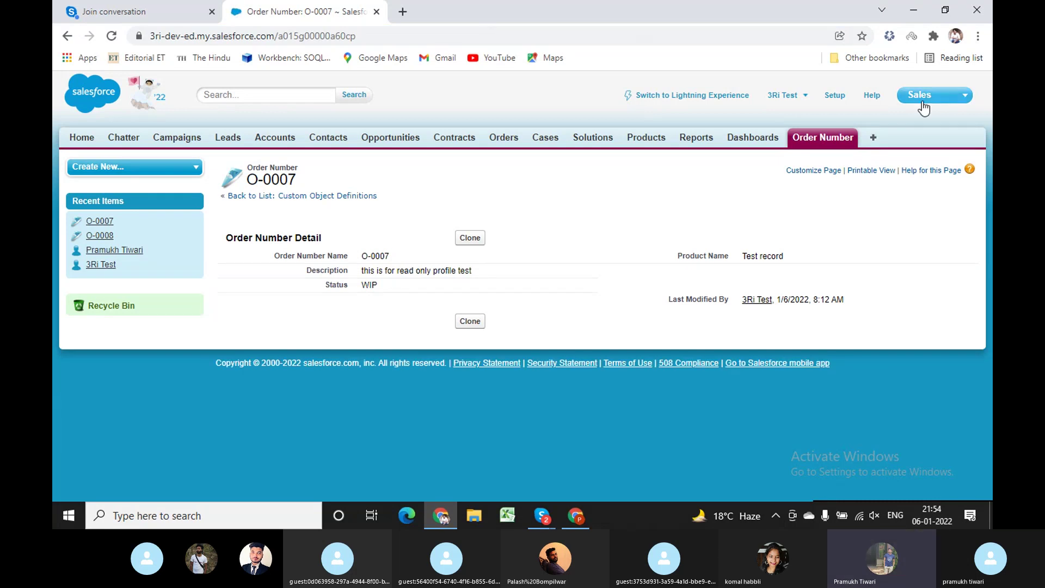
click(714, 97)
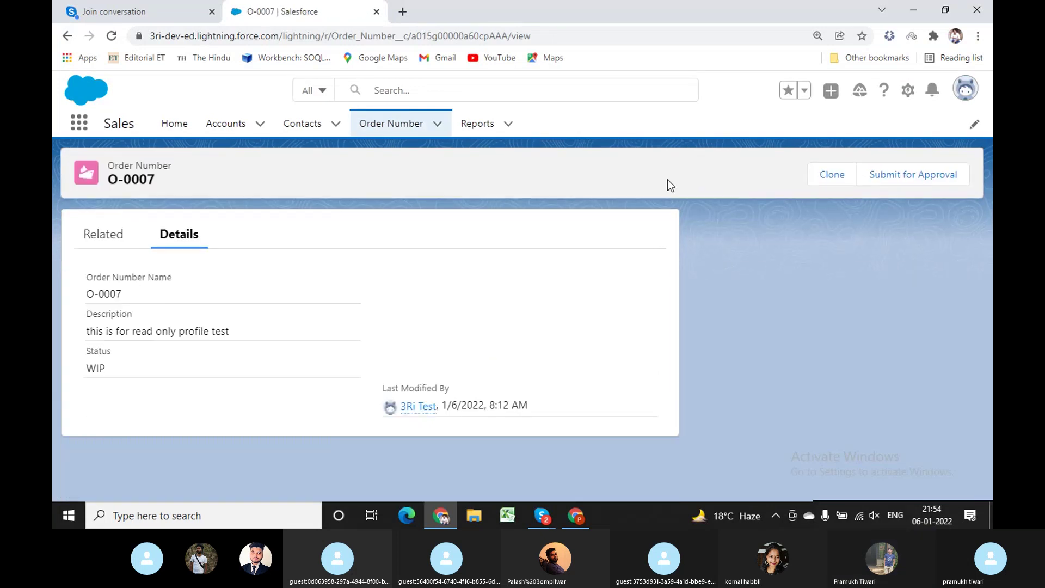
Change the display density to Compact and refresh the page.
click(965, 96)
click(764, 378)
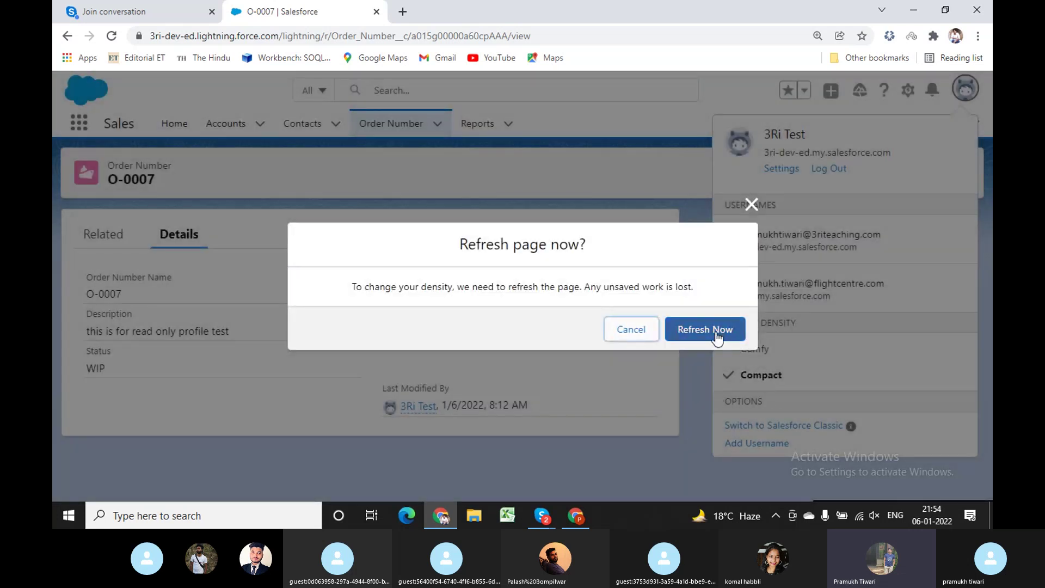
click(716, 336)
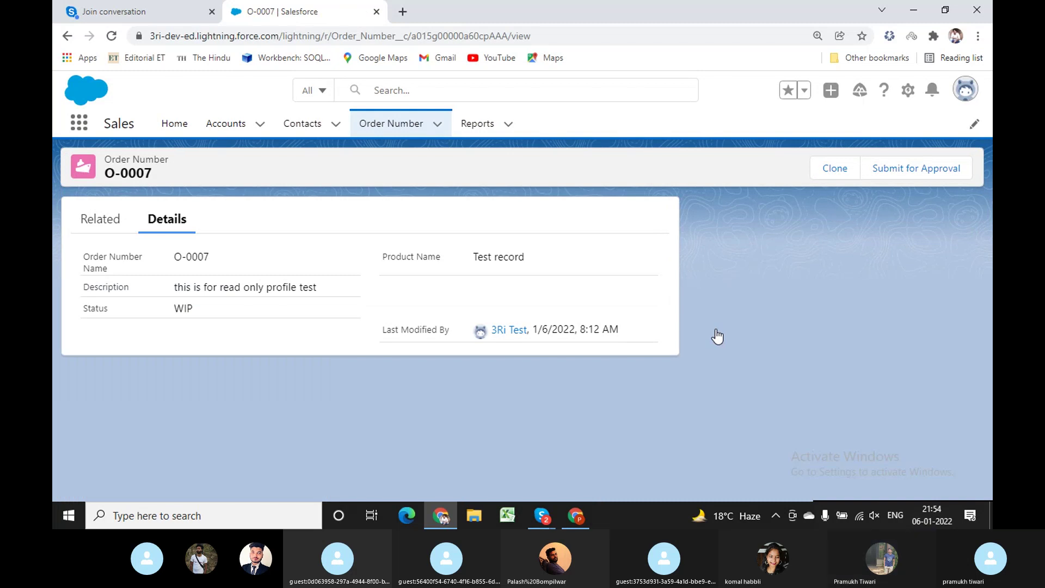
Restore the Comfy display density, then bring up the admin's Order Number field-level security window.
click(967, 89)
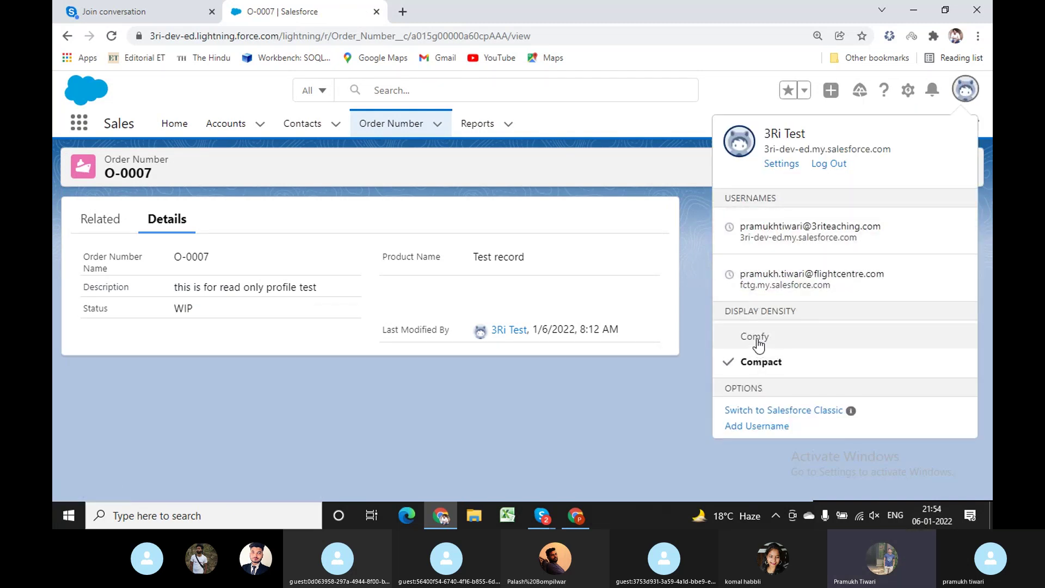
click(758, 340)
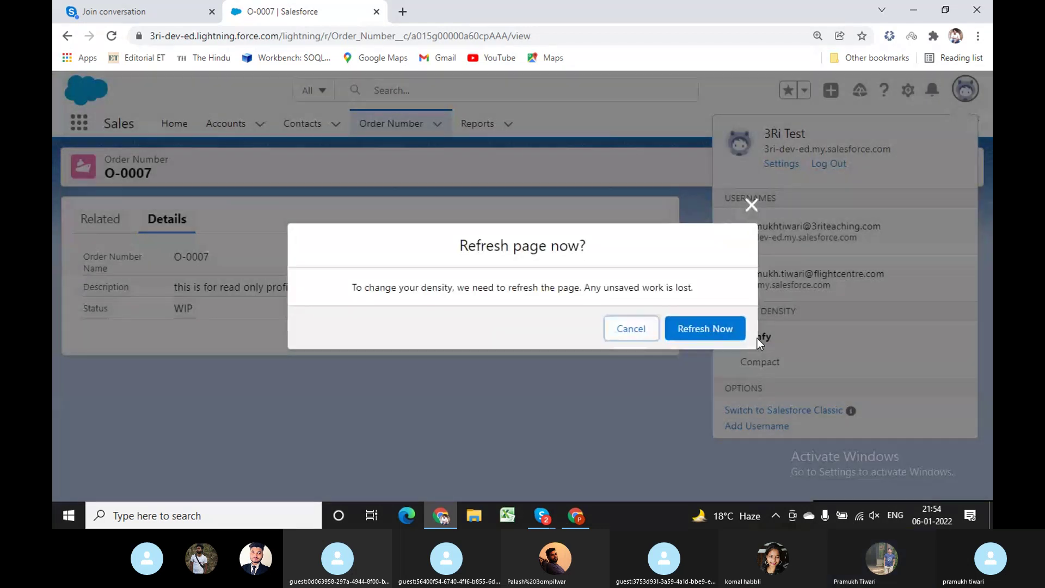
click(695, 327)
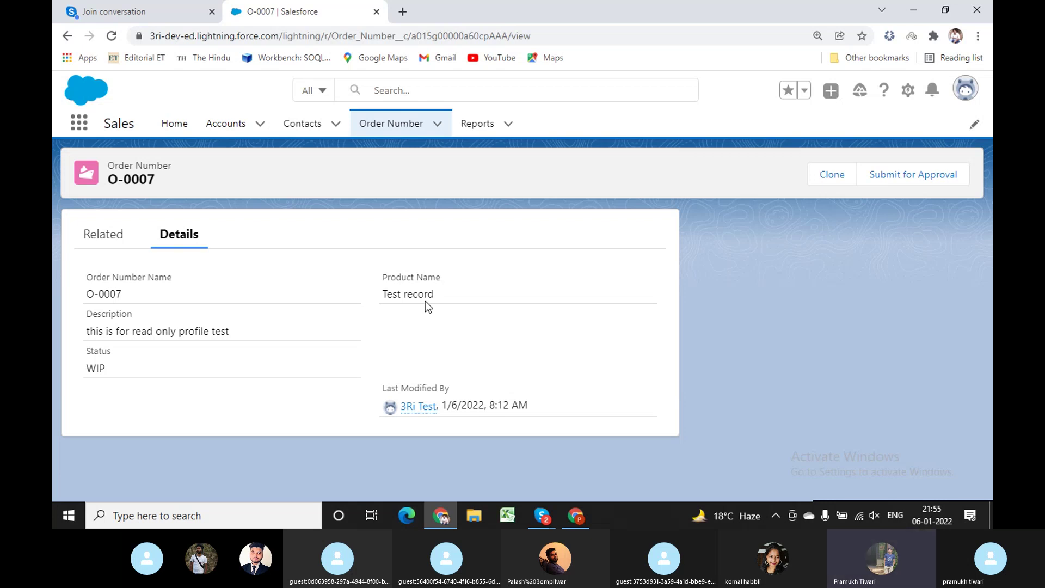
click(590, 518)
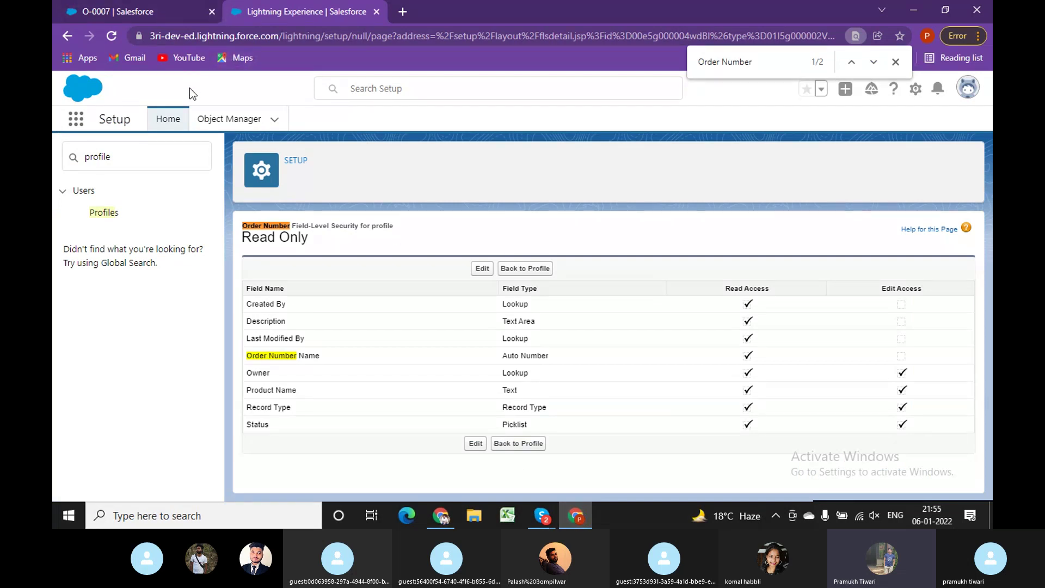
Find the Order Number object in Object Manager via 'order num' and open its Page Layout Assignment.
click(224, 120)
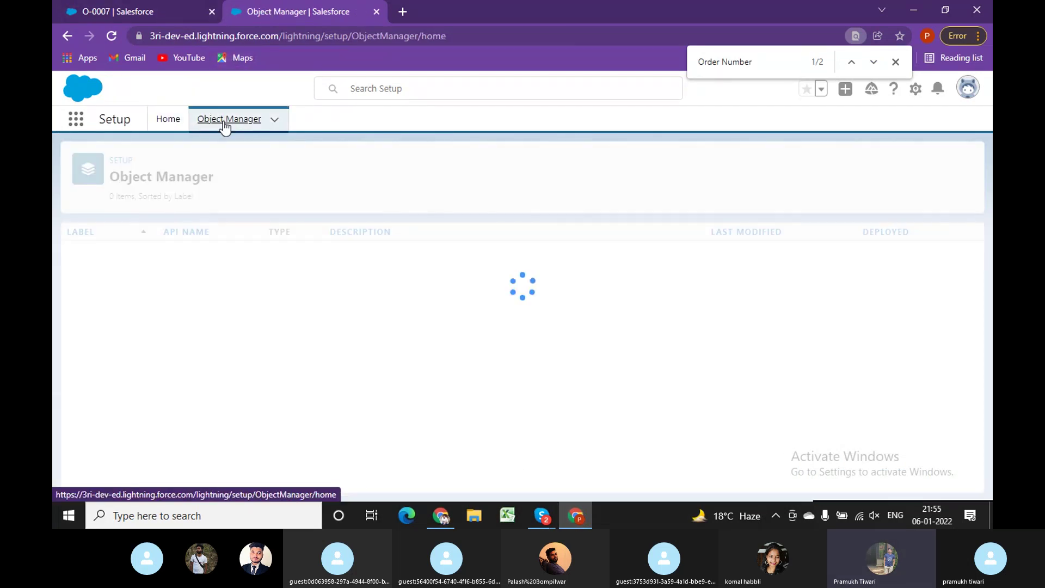
click(734, 164)
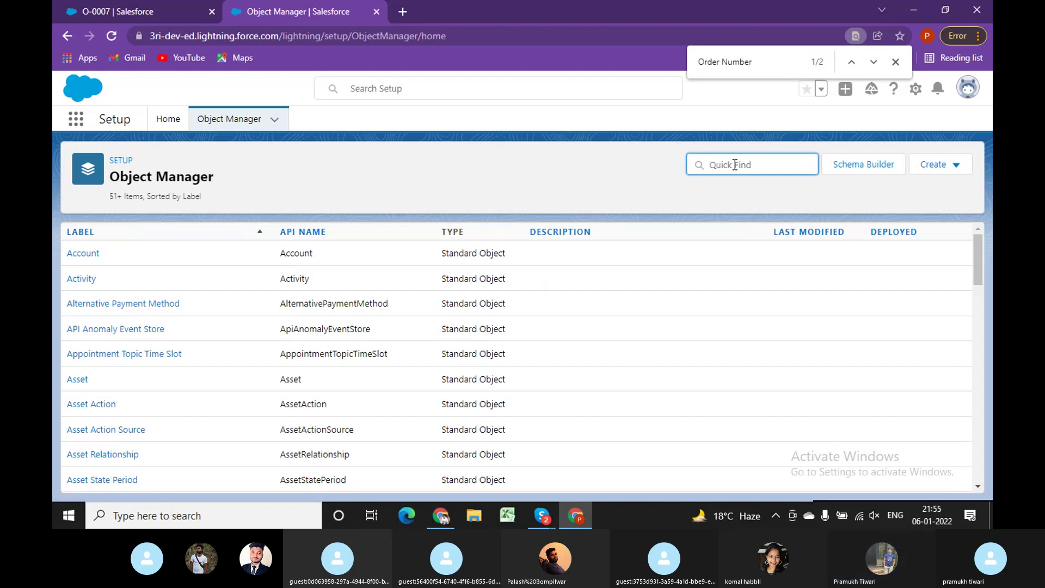
text(order num)
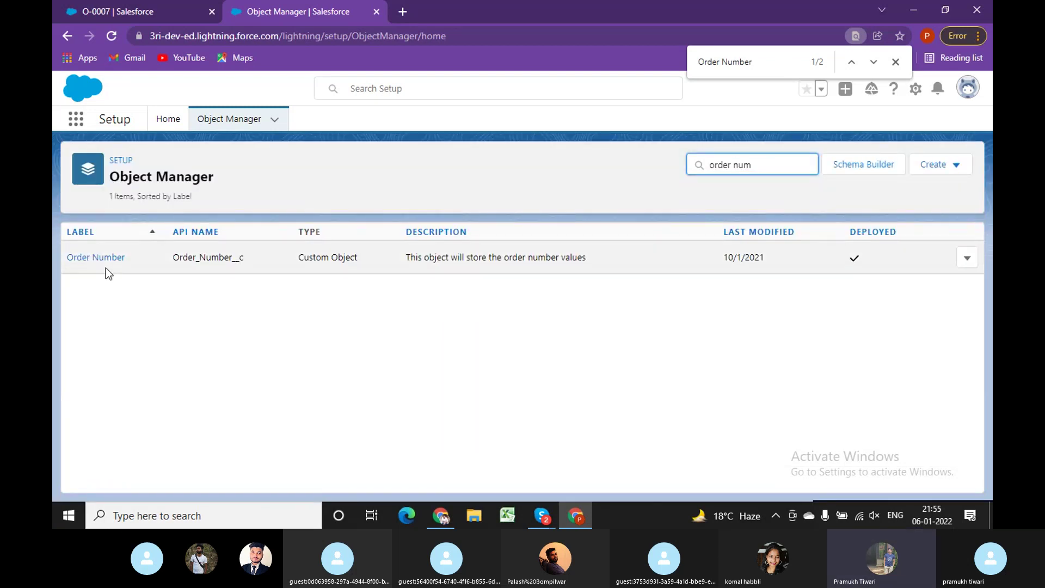
click(103, 261)
click(436, 521)
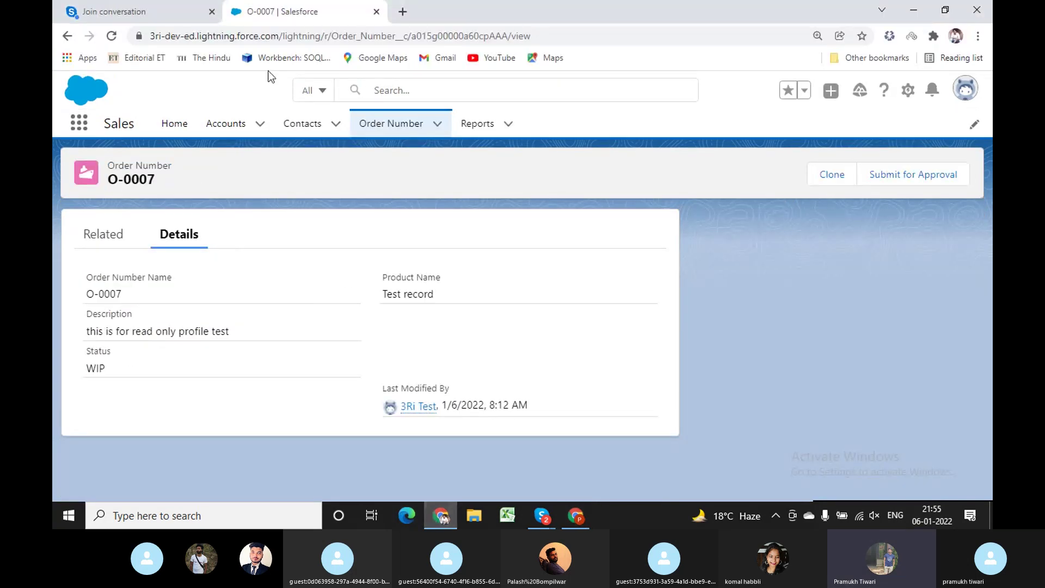
click(576, 515)
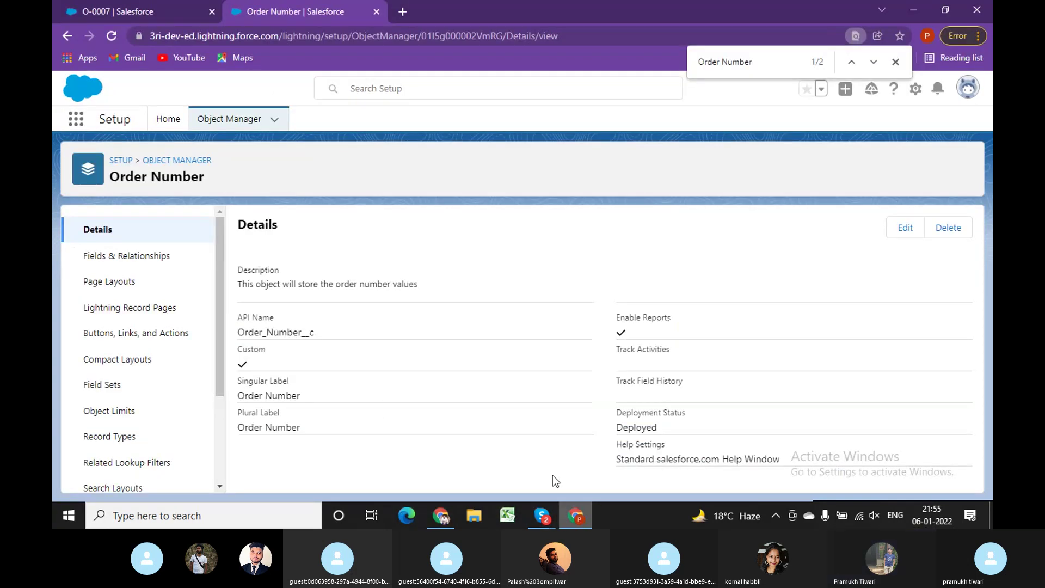
click(142, 263)
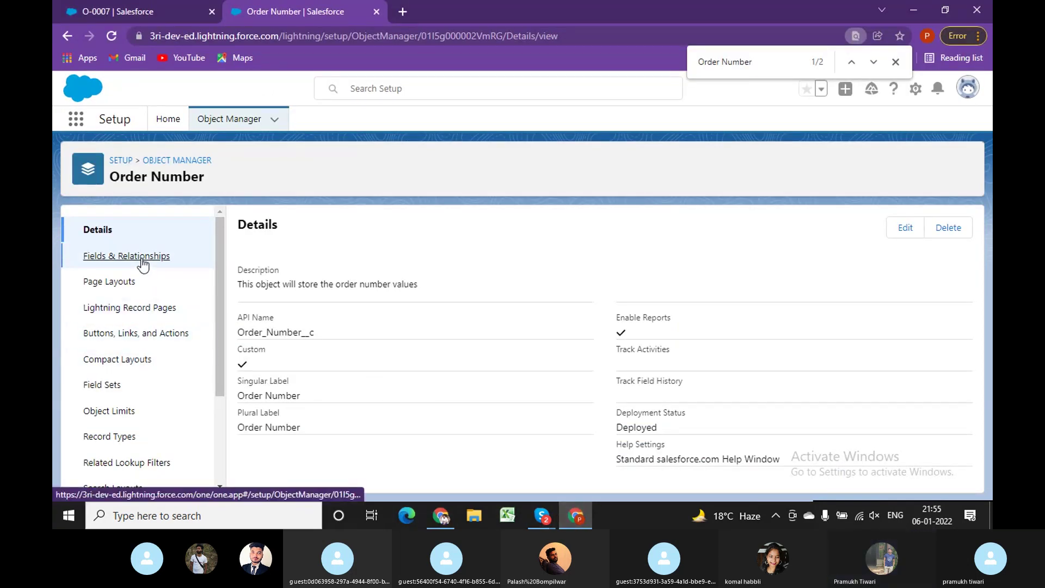
click(121, 285)
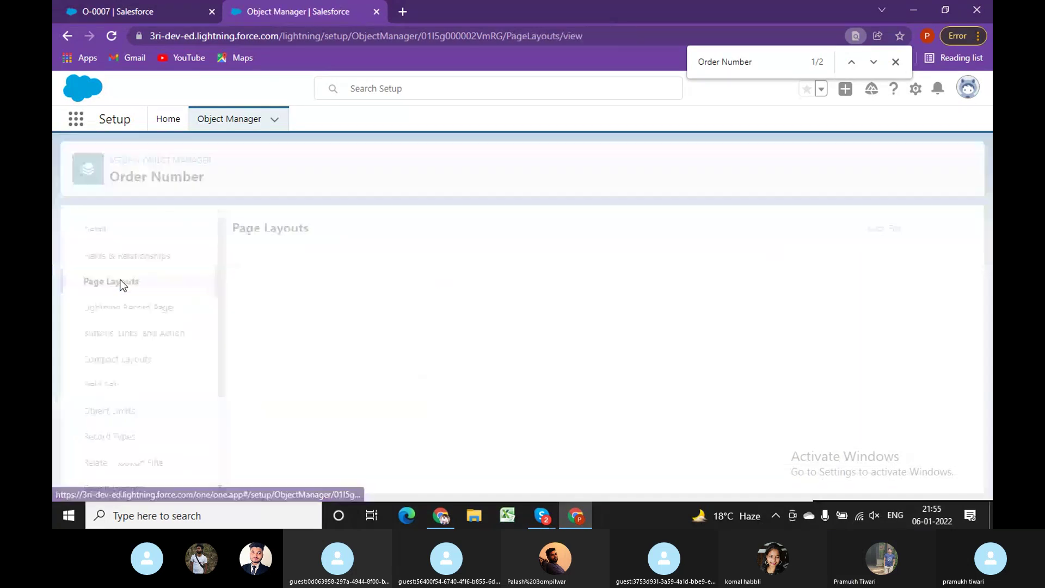
click(889, 233)
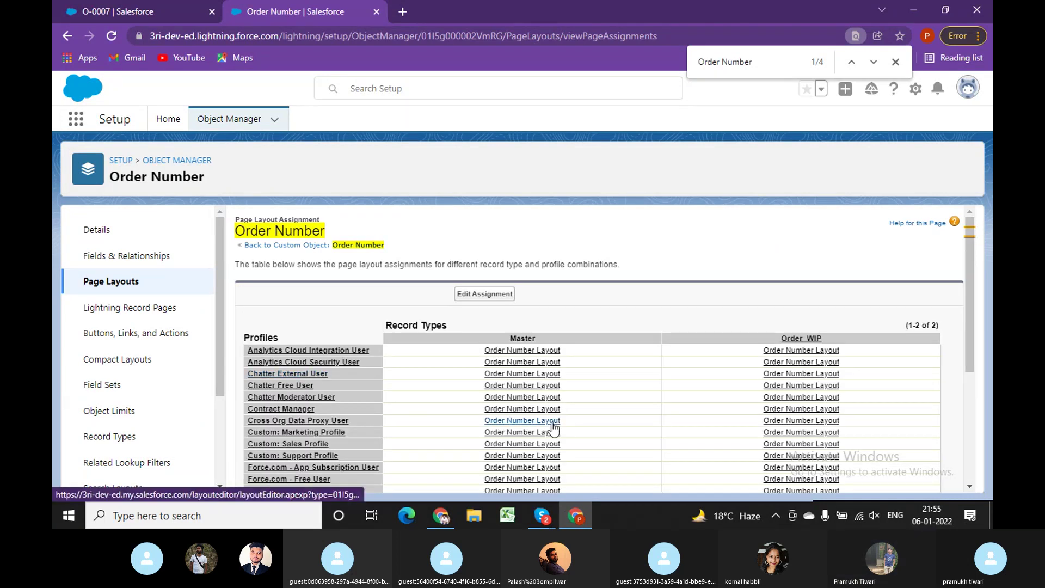
Assign Order Number Test as the Read Only profile's Master page layout and save.
scroll(541, 430, down, 1)
scroll(541, 430, down, 3)
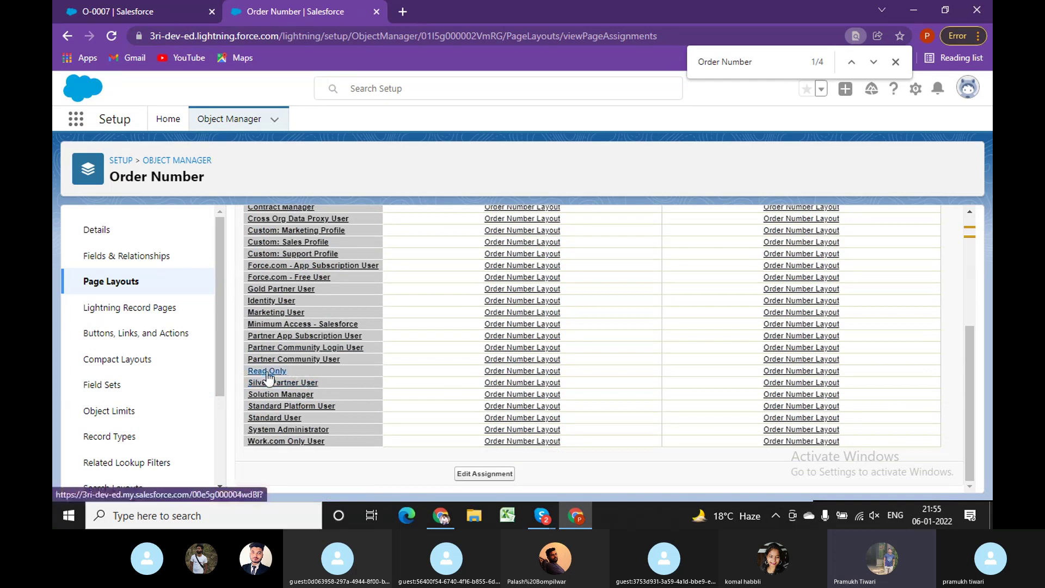
scroll(602, 340, up, 4)
click(484, 294)
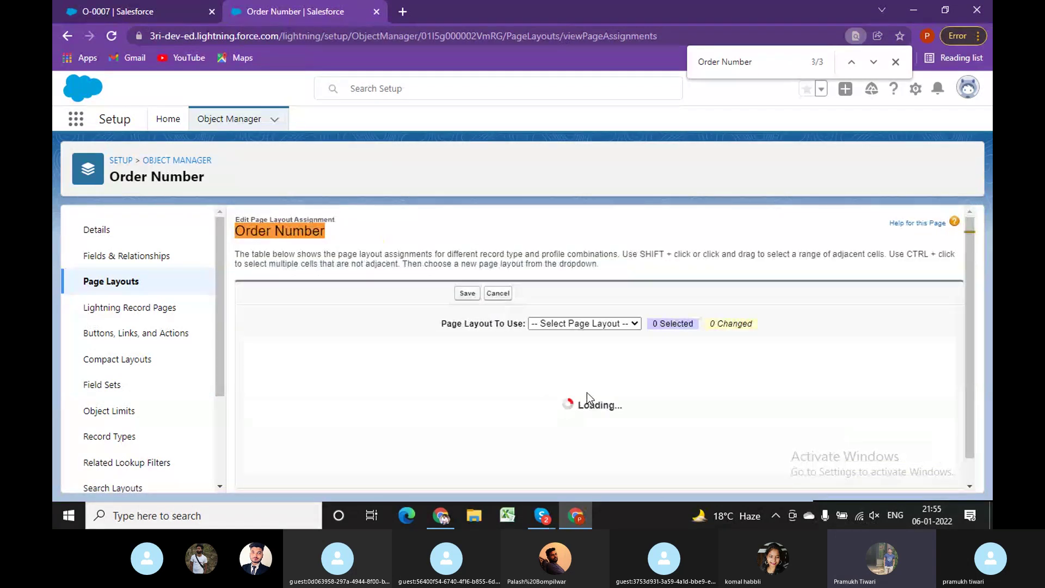
scroll(589, 393, down, 5)
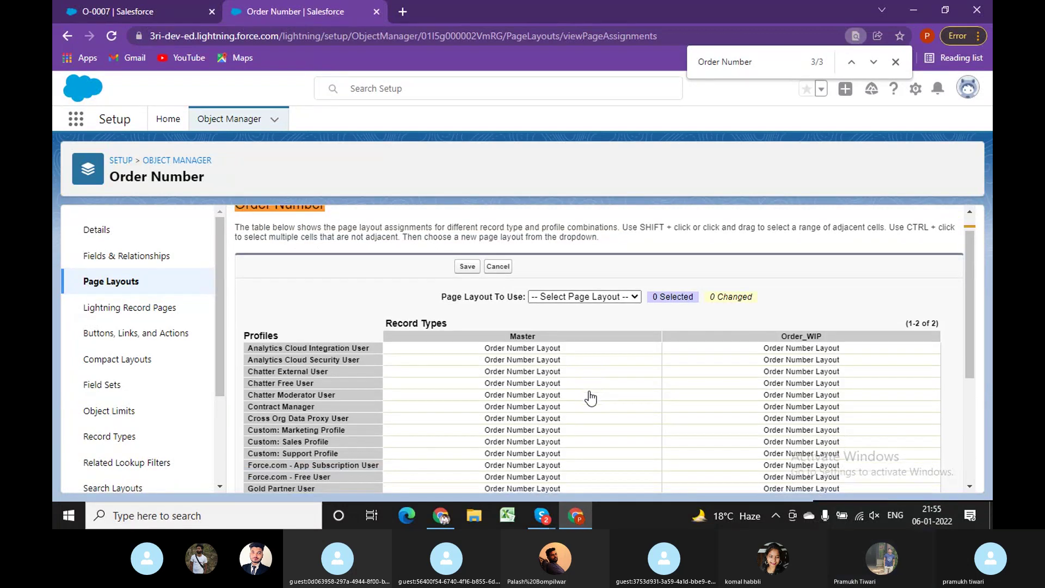
click(569, 375)
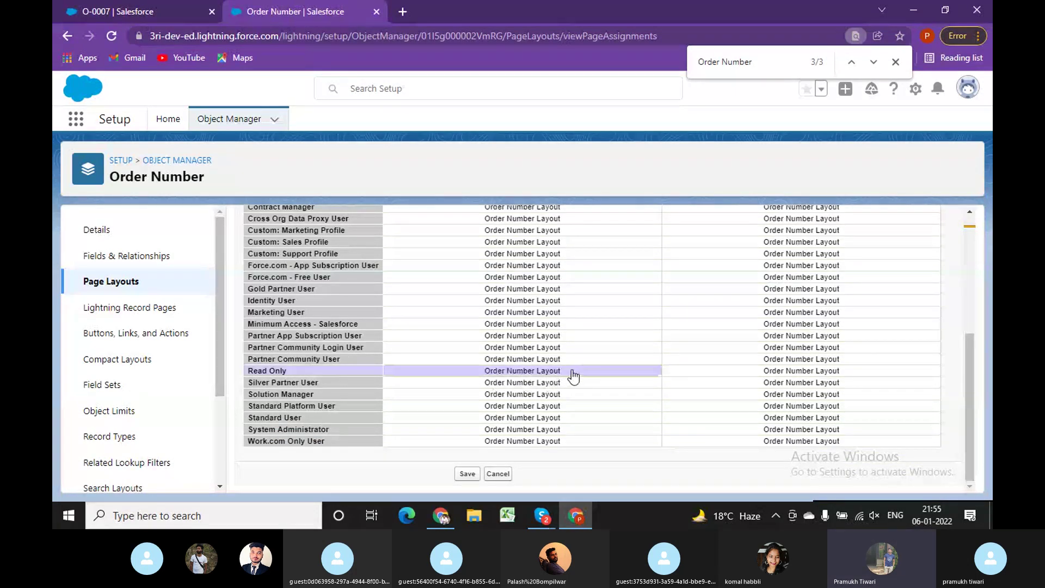
scroll(674, 316, up, 4)
click(585, 323)
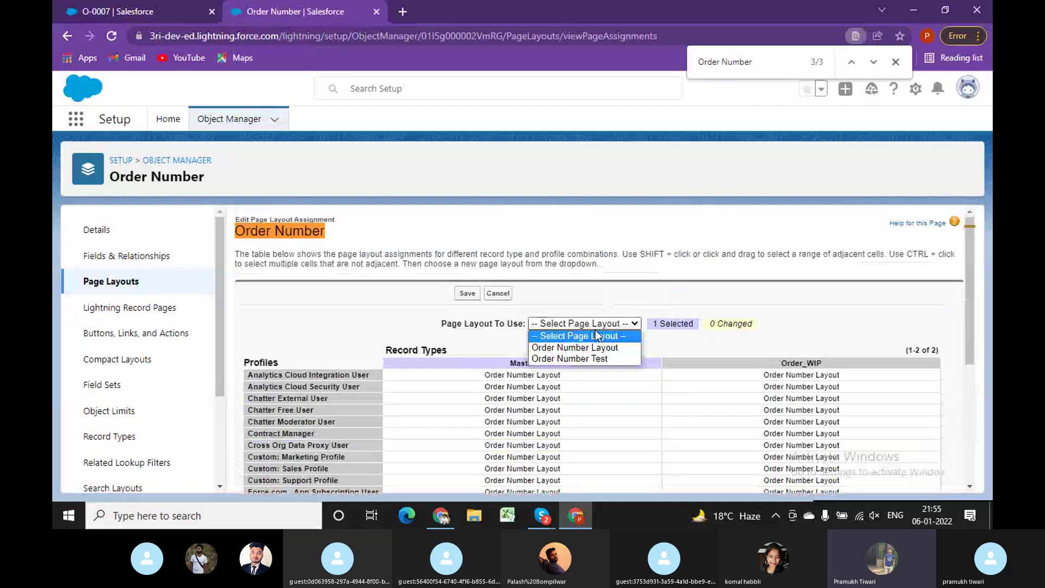
click(585, 358)
scroll(579, 408, down, 5)
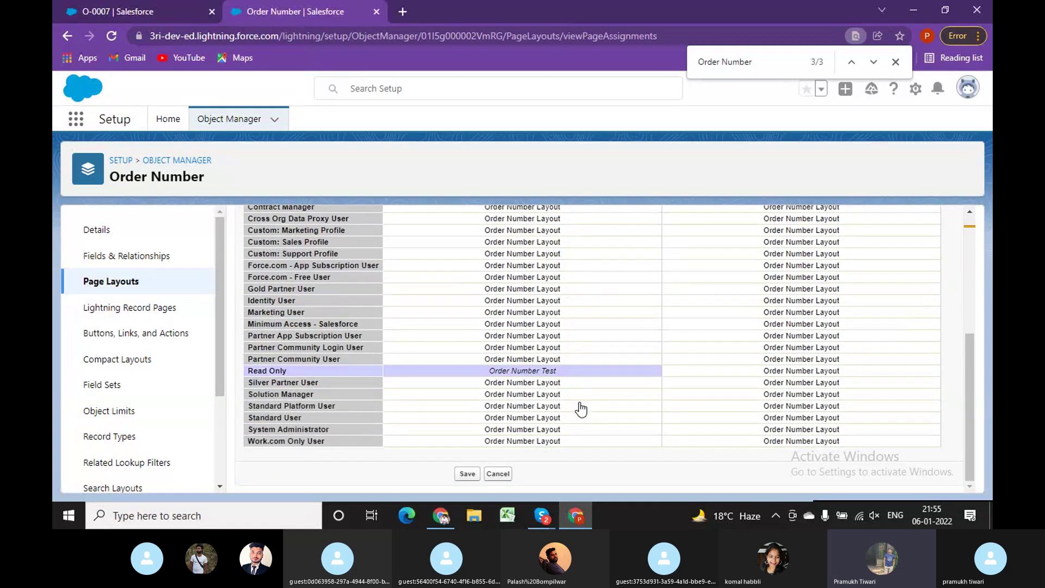
click(470, 474)
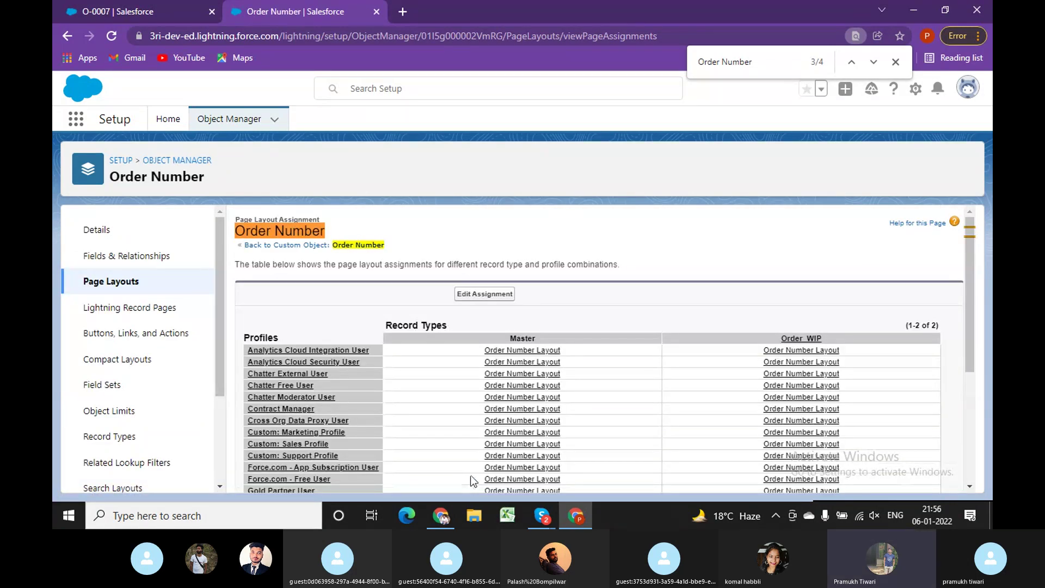
Reload the O-0007 record in the test user's window.
click(441, 516)
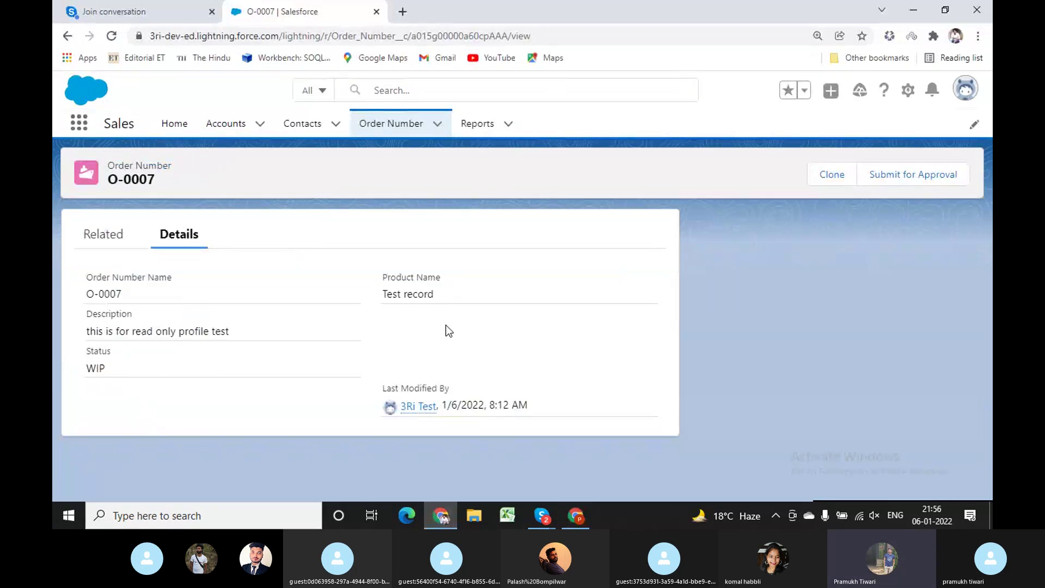
click(605, 37)
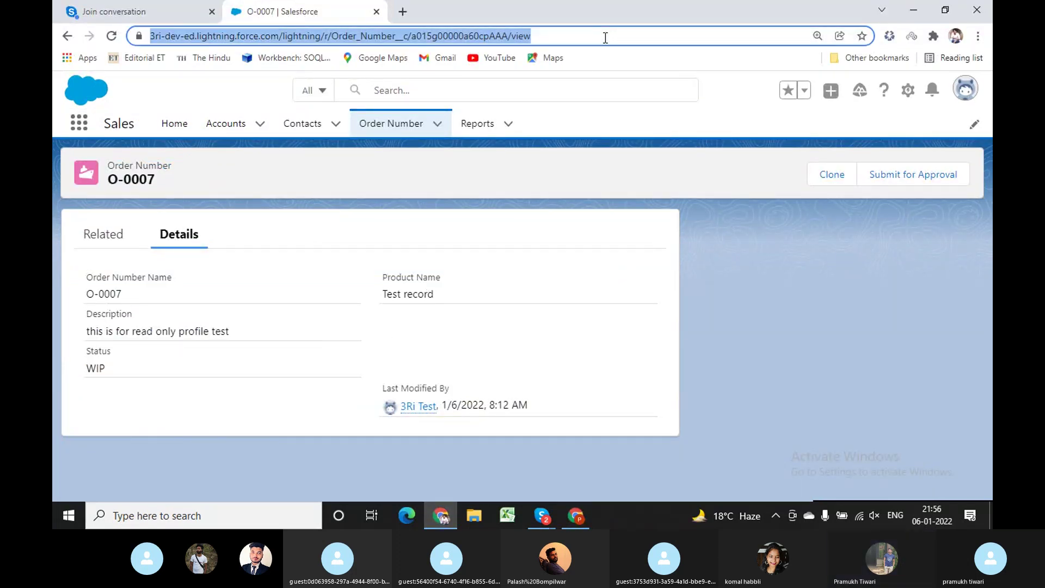
key(Return)
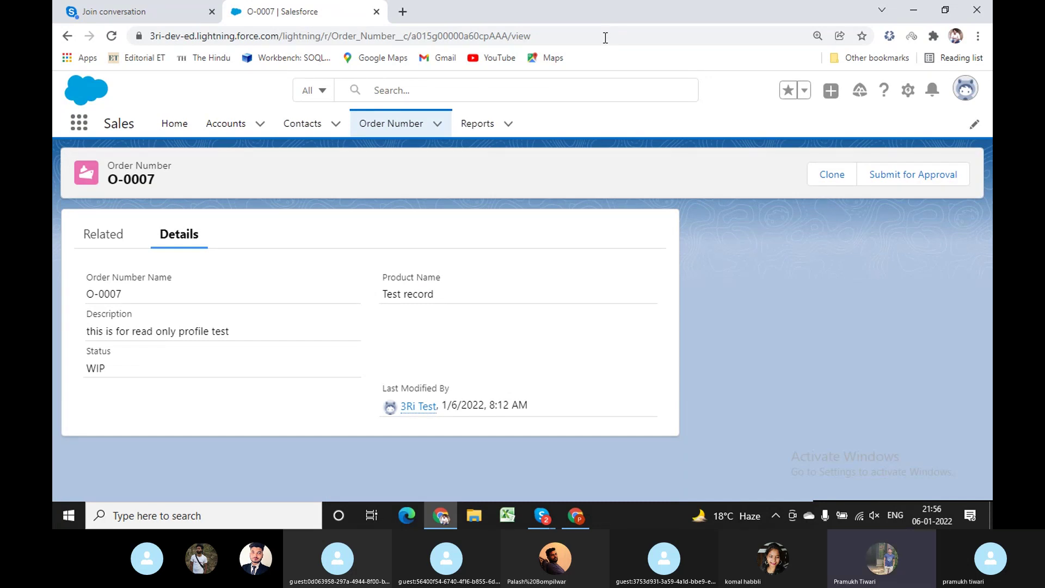
Recheck the layout assignment table, then reload O-0007 again to show Product Name 'Test record'.
click(575, 515)
scroll(602, 403, down, 5)
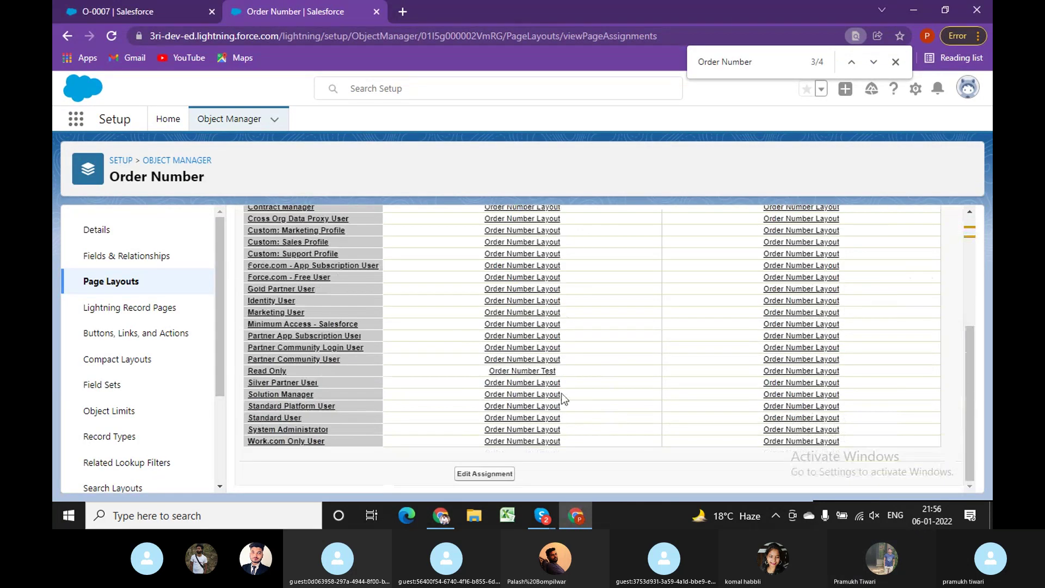
key(alt+Tab)
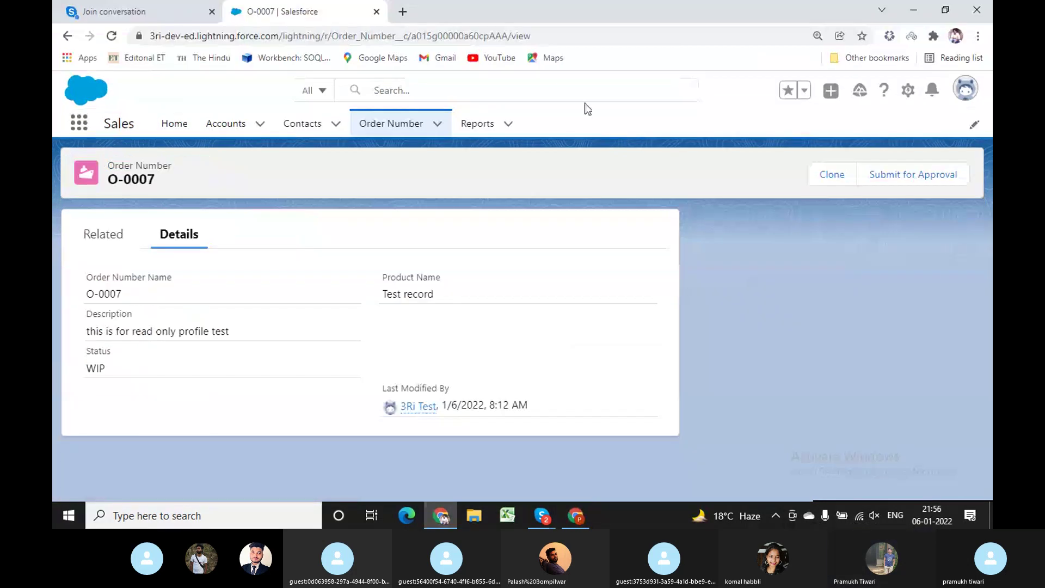
click(589, 36)
key(Return)
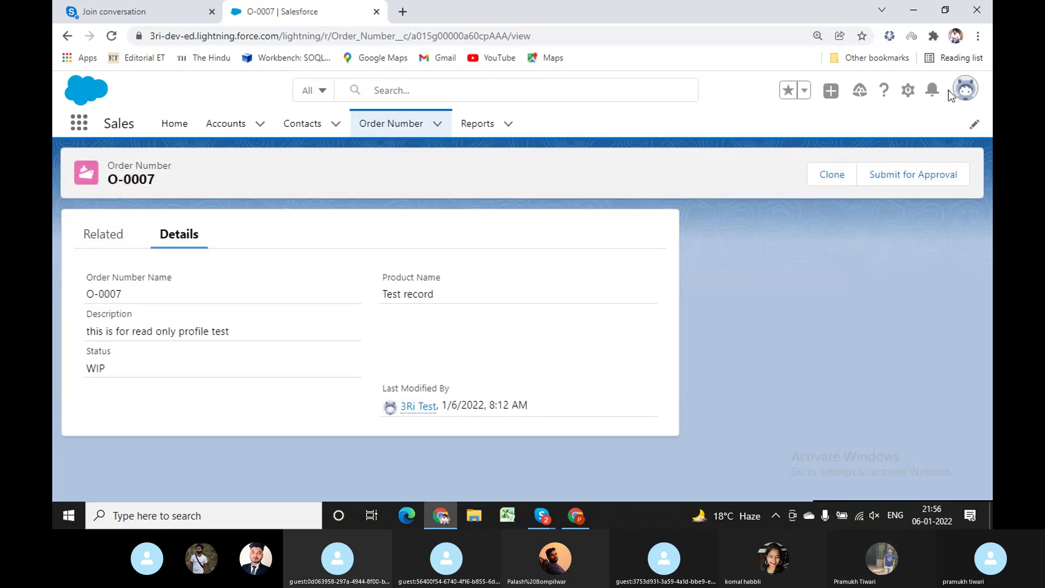
Switch the test user to Salesforce Classic and log back in as the saved test account.
click(961, 91)
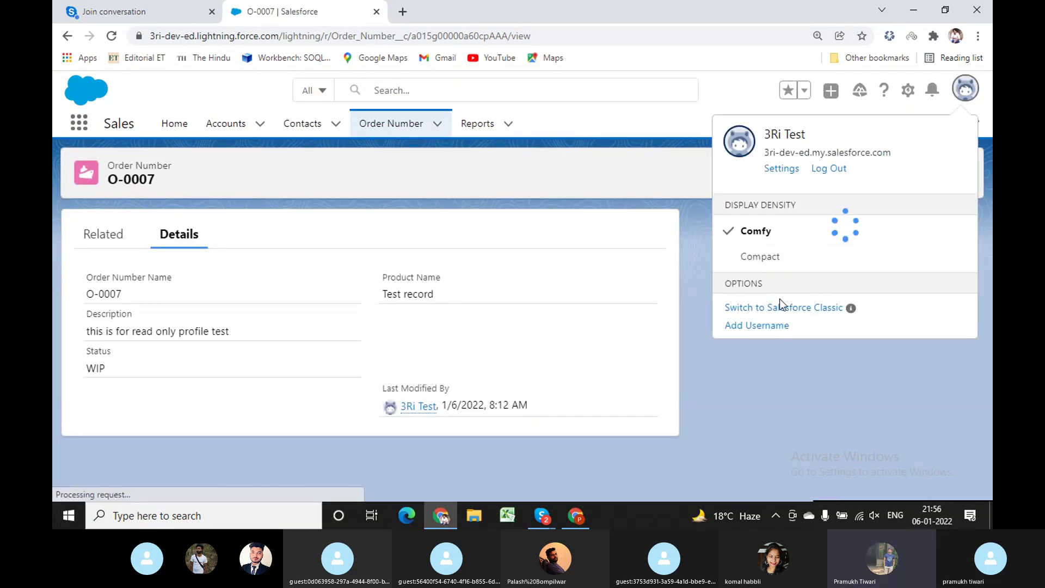
click(772, 309)
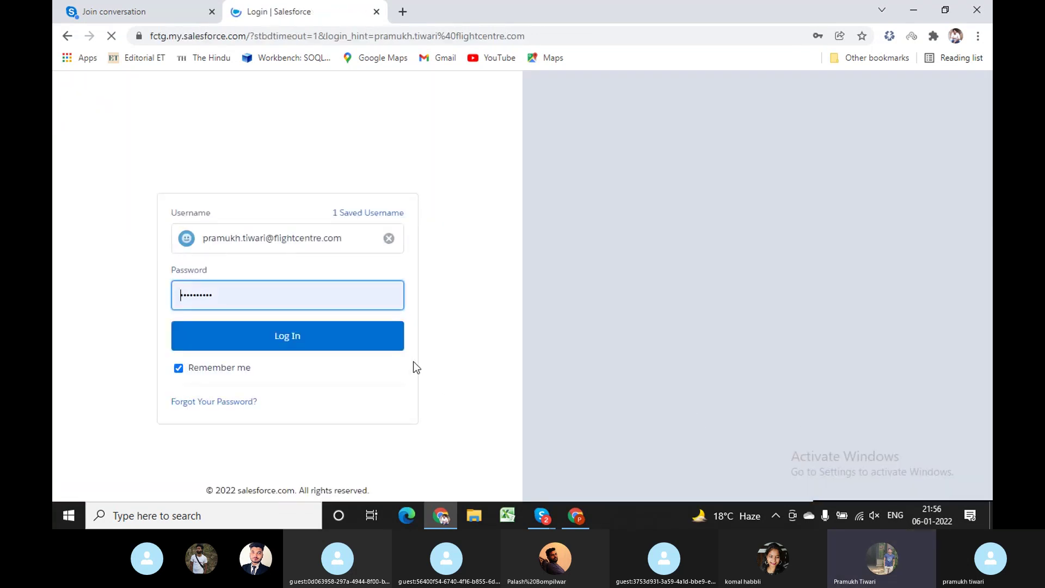
click(391, 239)
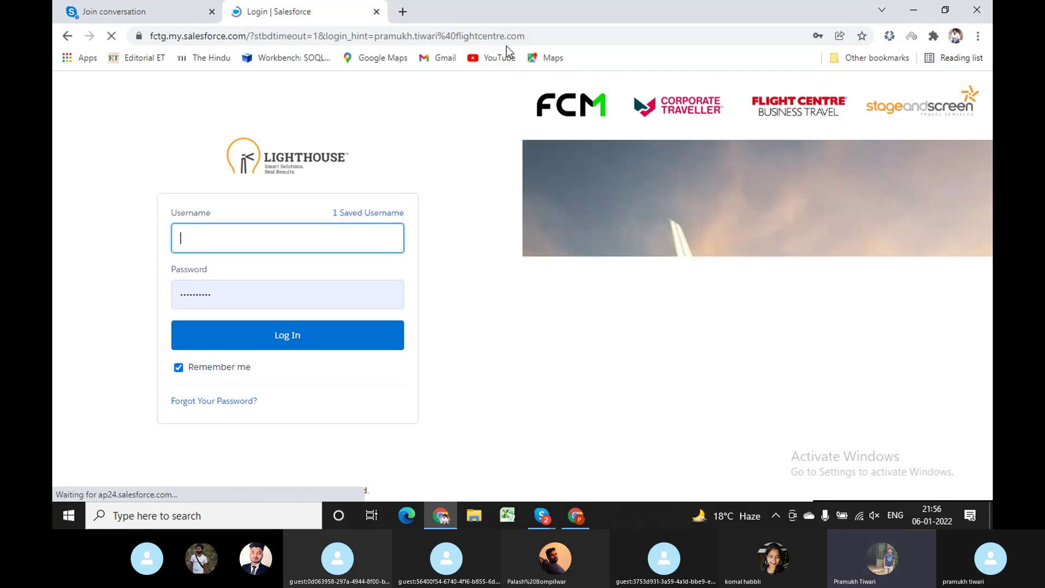
click(520, 36)
text(log)
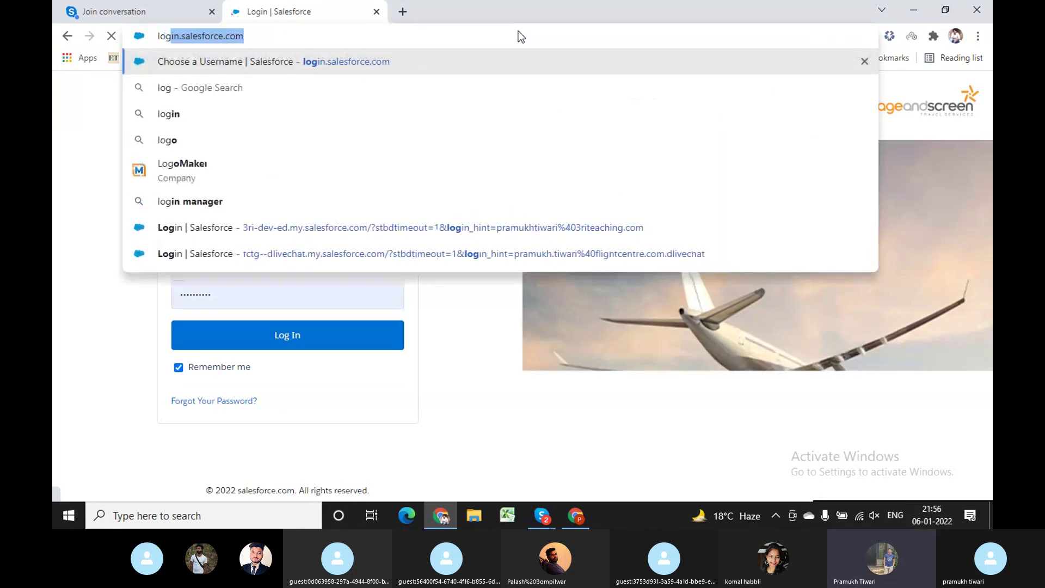
key(Return)
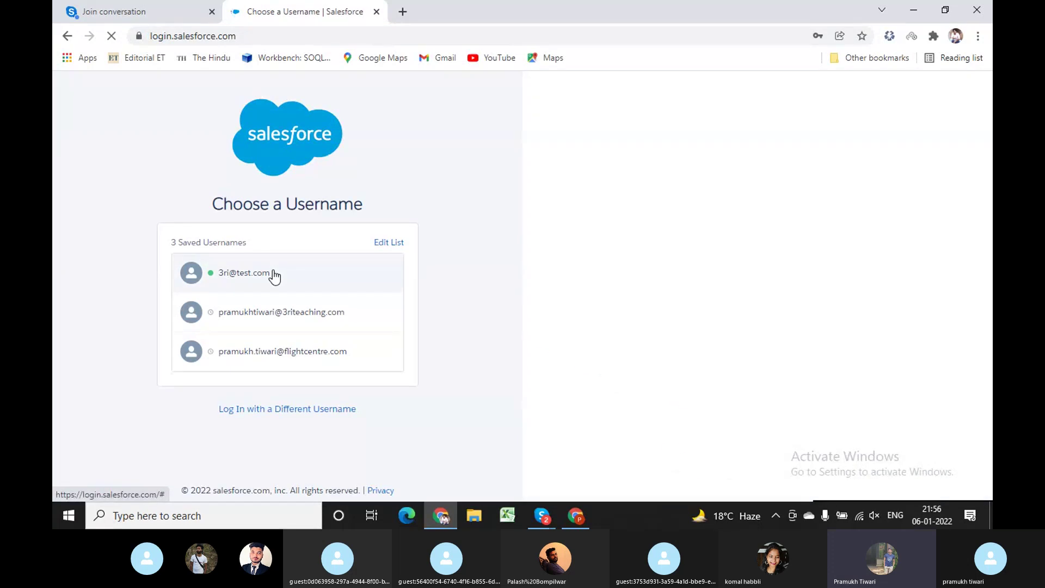
click(273, 273)
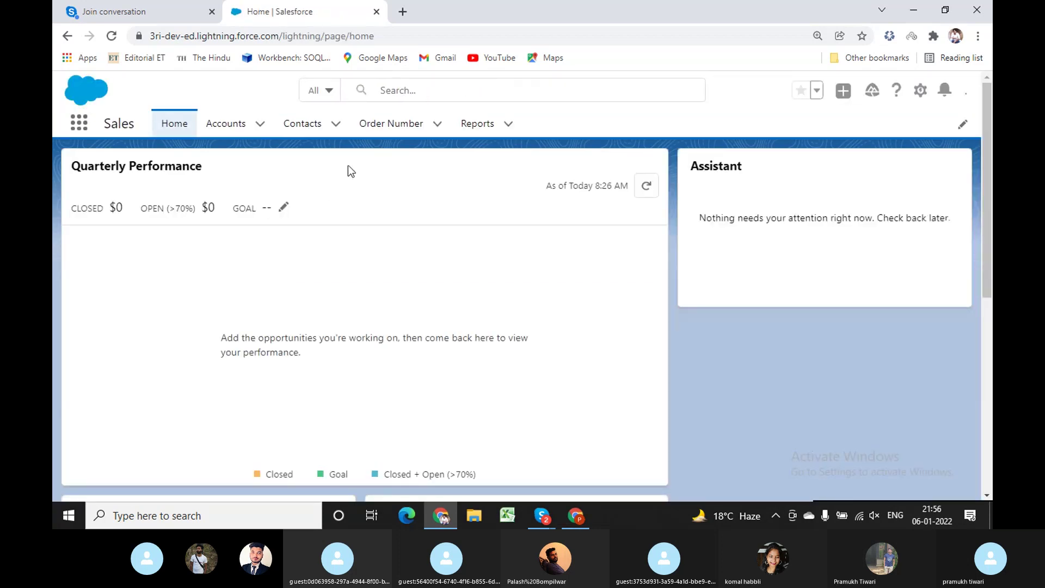
Open order O-0007 from the Order Number list and switch it to Salesforce Classic.
click(395, 126)
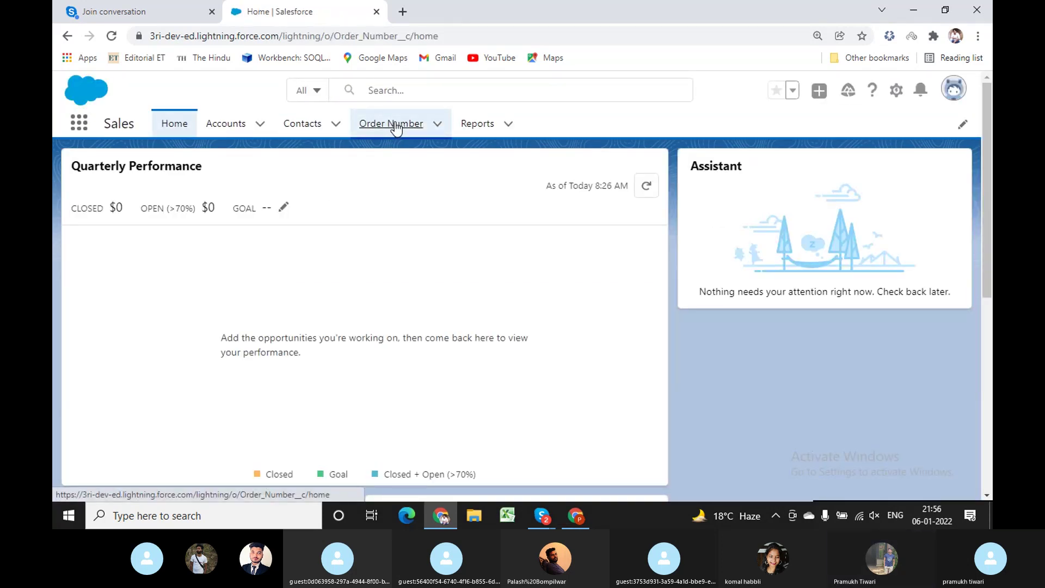
click(135, 262)
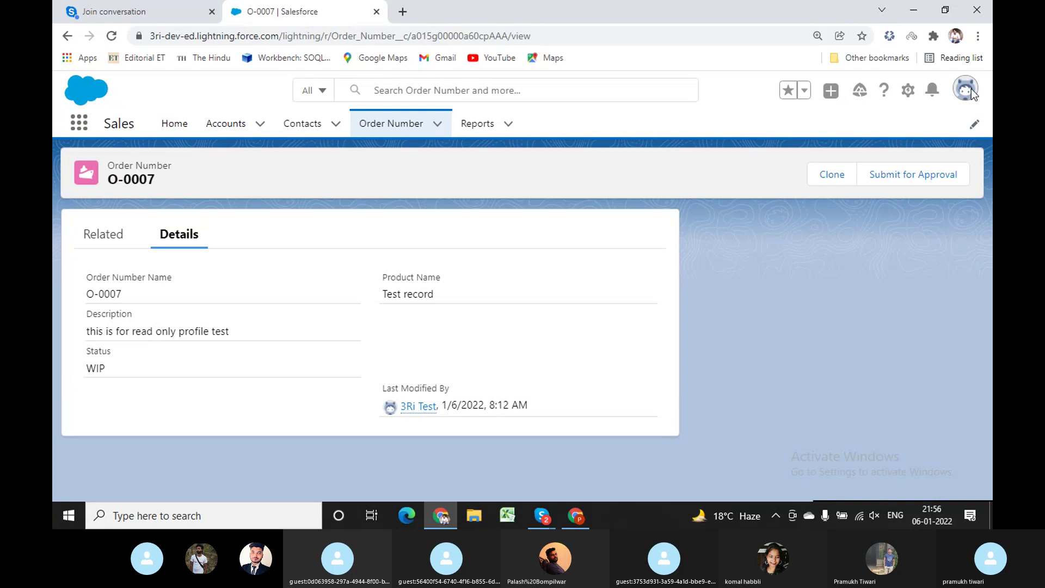
click(967, 91)
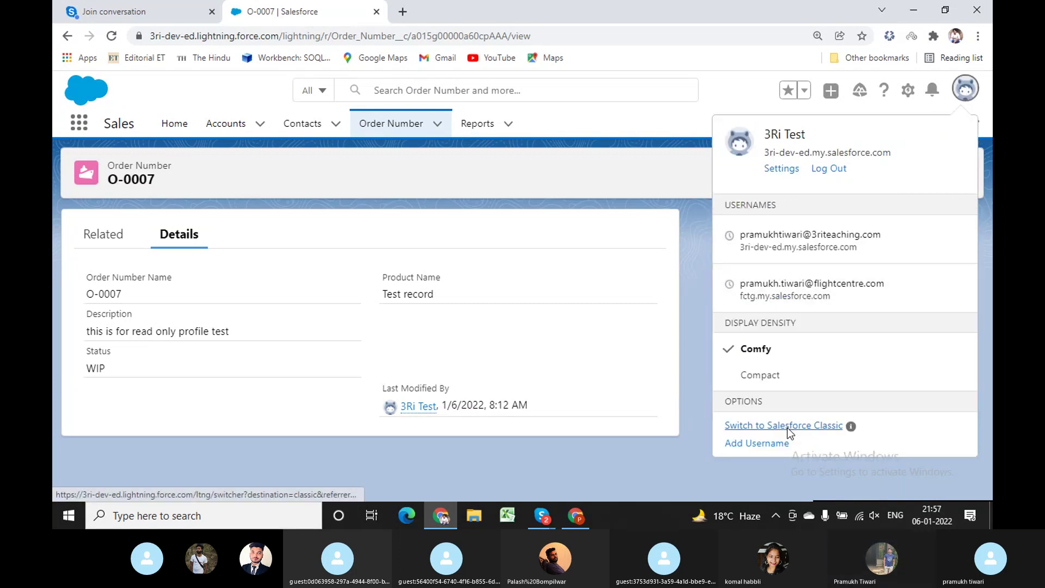
click(787, 426)
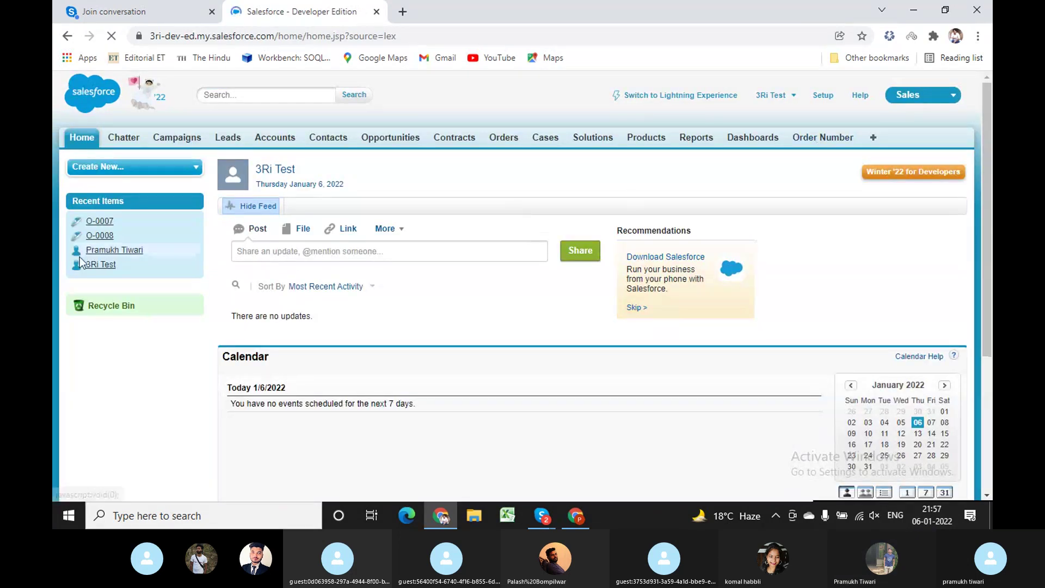
Open O-0007 in Classic and review the Order Number Test layout assigned to Read Only.
click(104, 222)
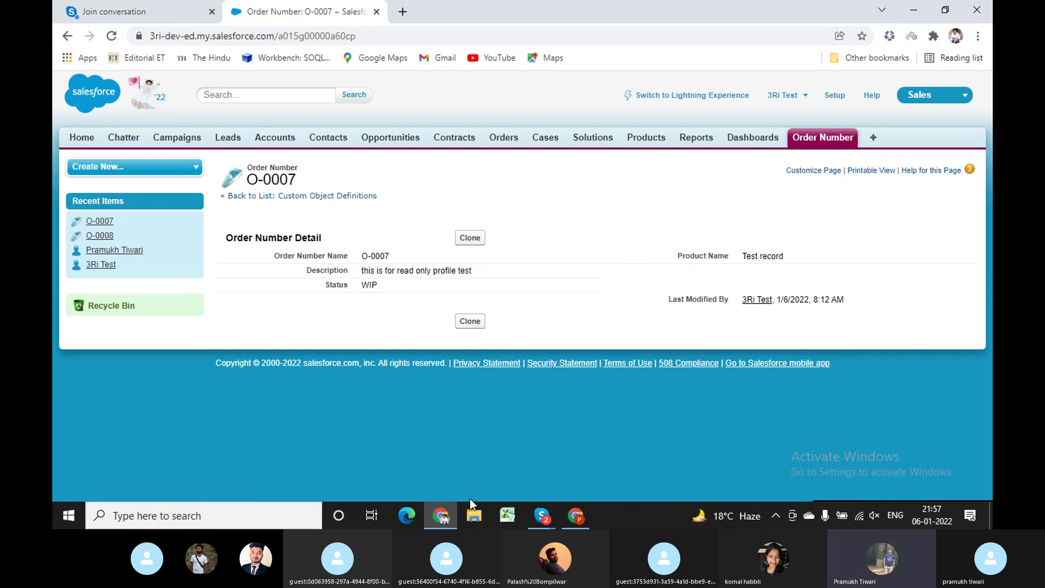
click(571, 515)
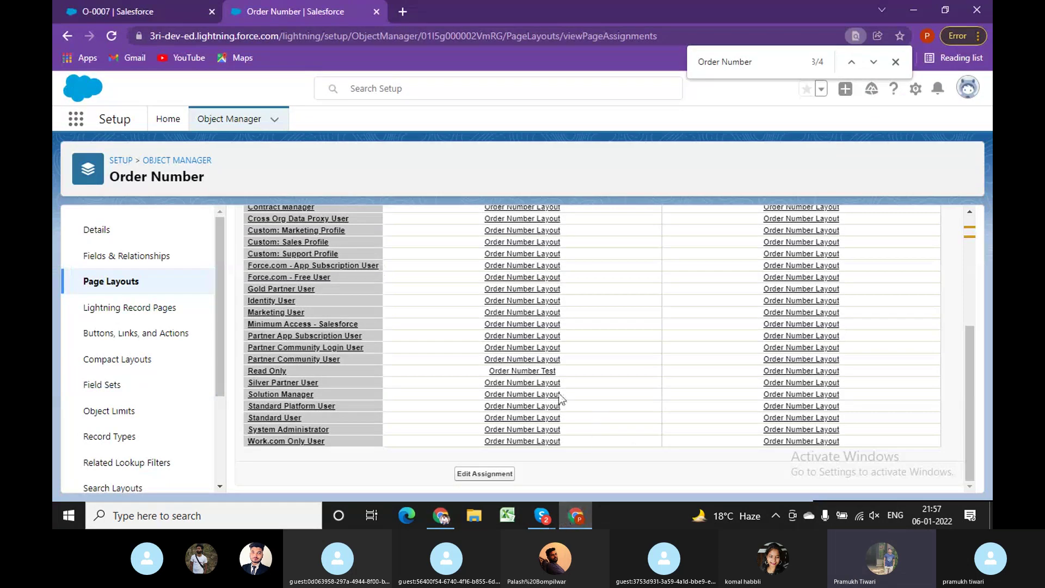
click(526, 372)
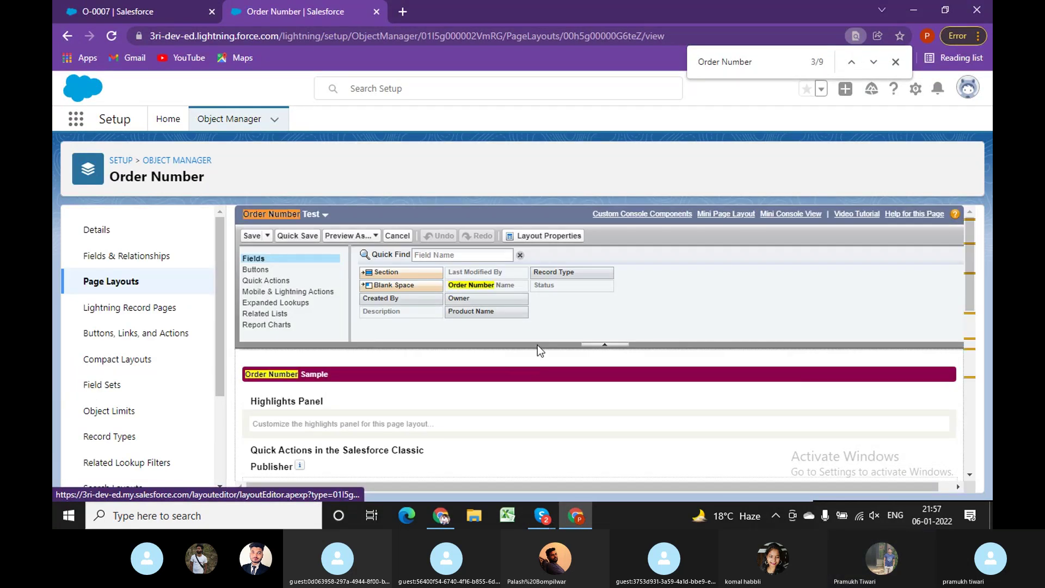
scroll(495, 389, down, 10)
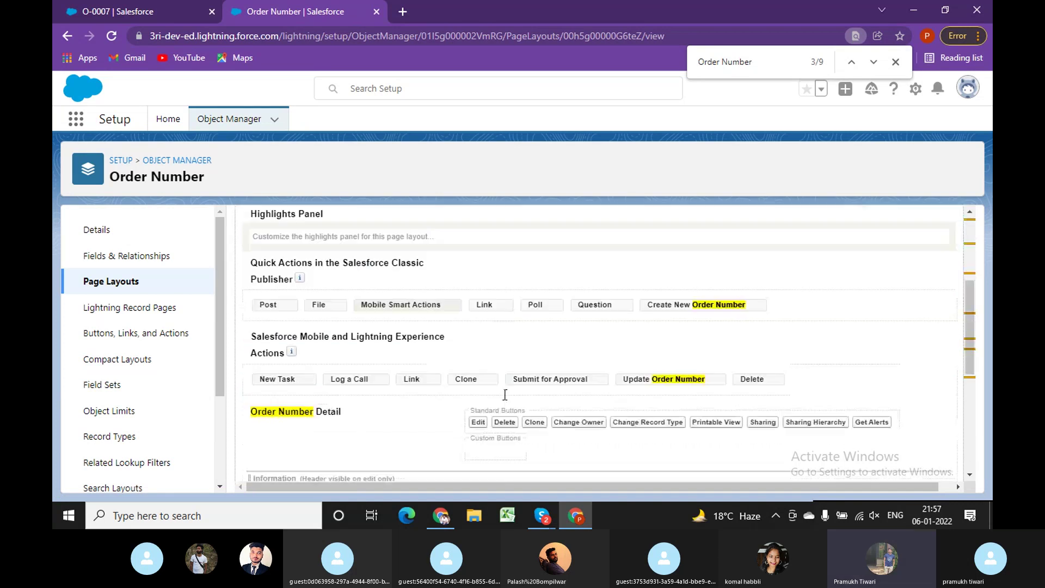
scroll(462, 416, up, 1)
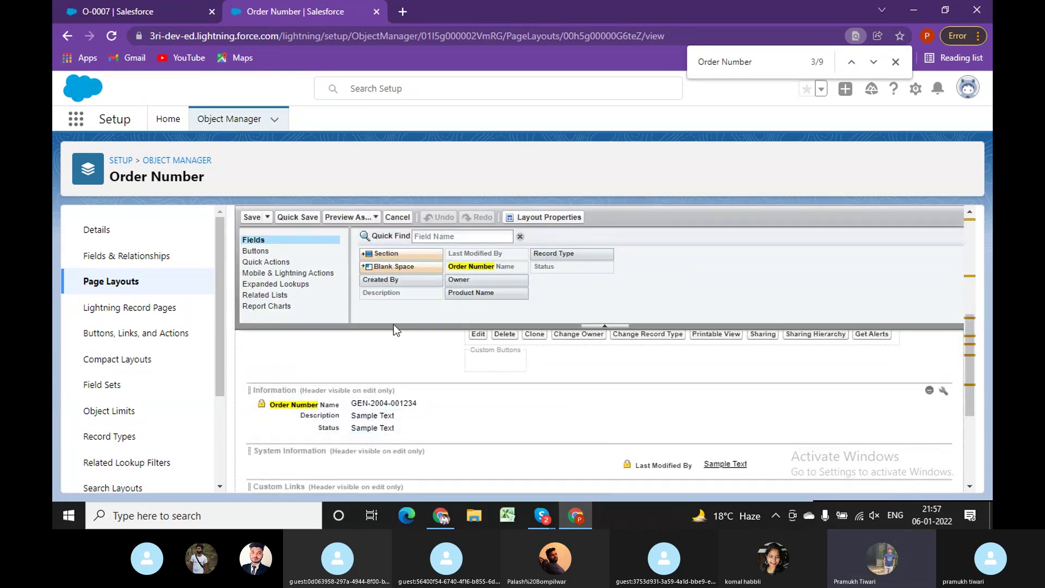
Compare O-0007 against the layout, then check the Order Number page layout assignments.
click(180, 13)
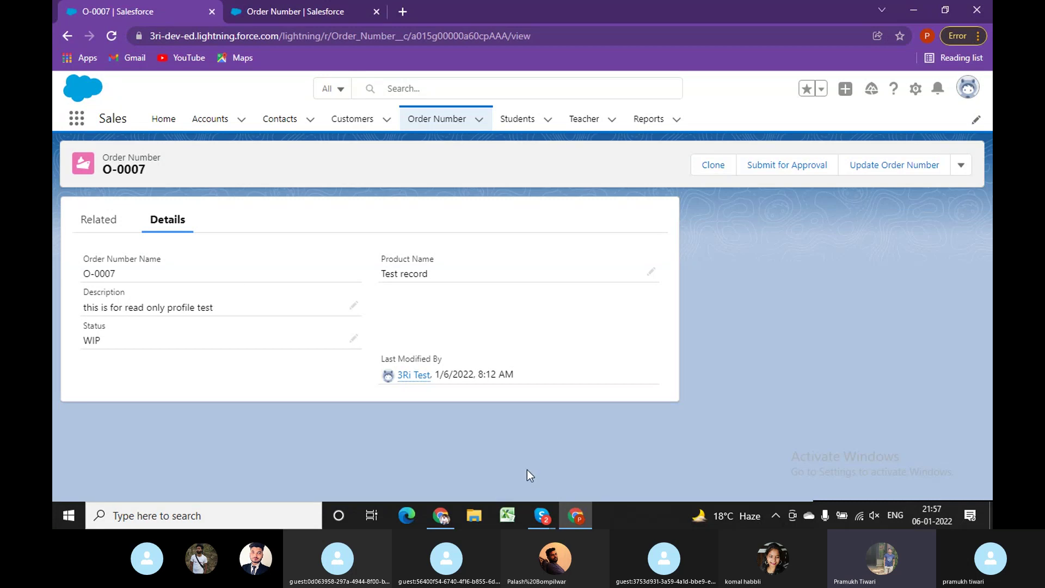
click(294, 12)
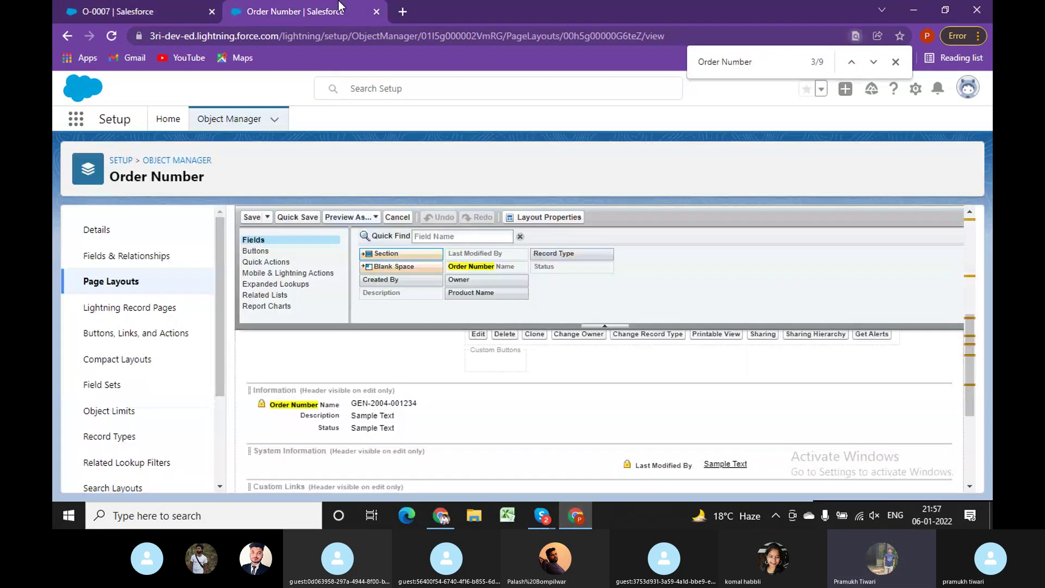
click(111, 282)
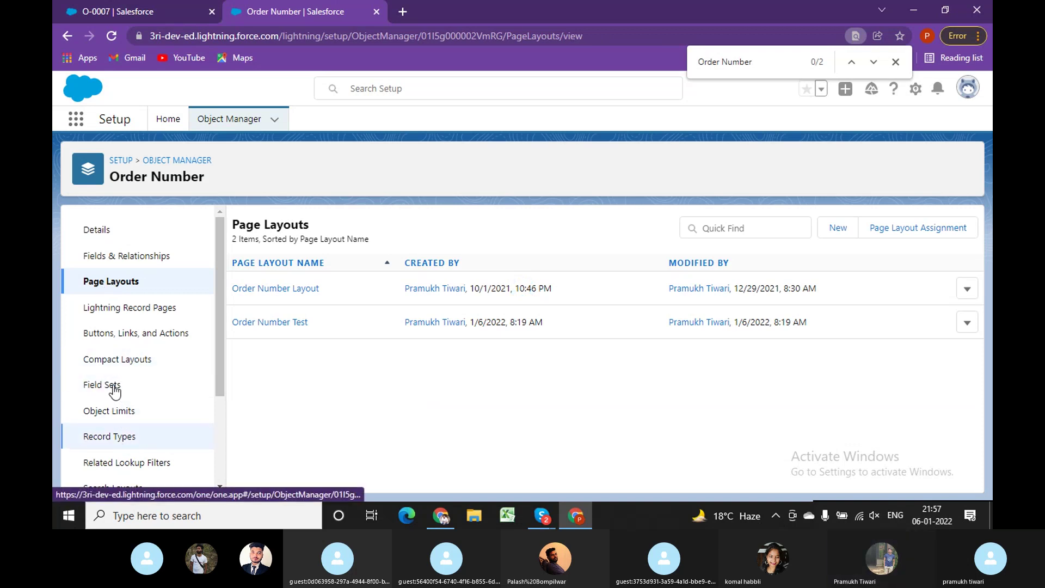
click(922, 231)
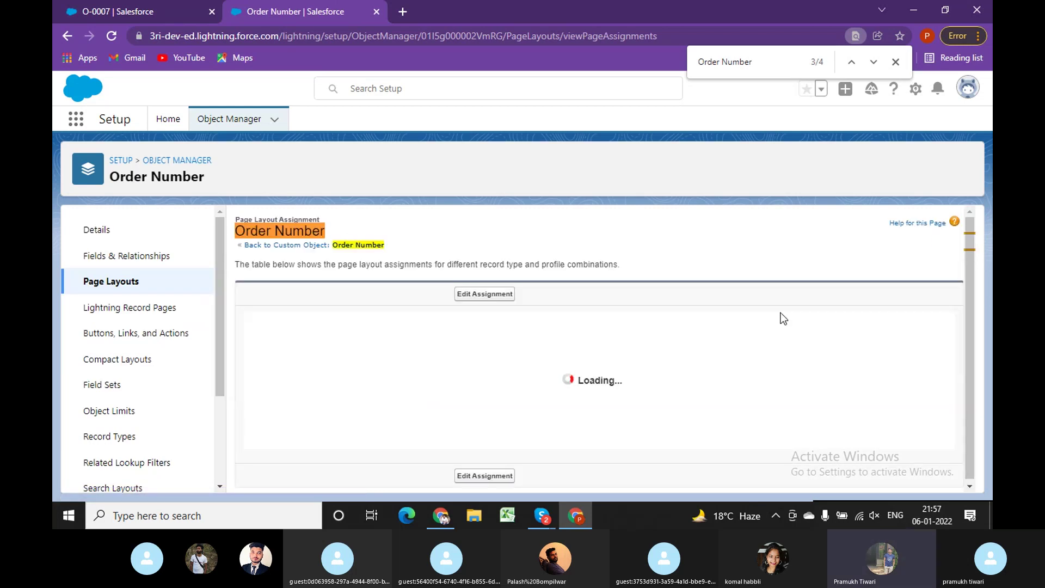
Switch the test user's Classic O-0007 page back to Lightning Experience.
click(445, 521)
click(409, 441)
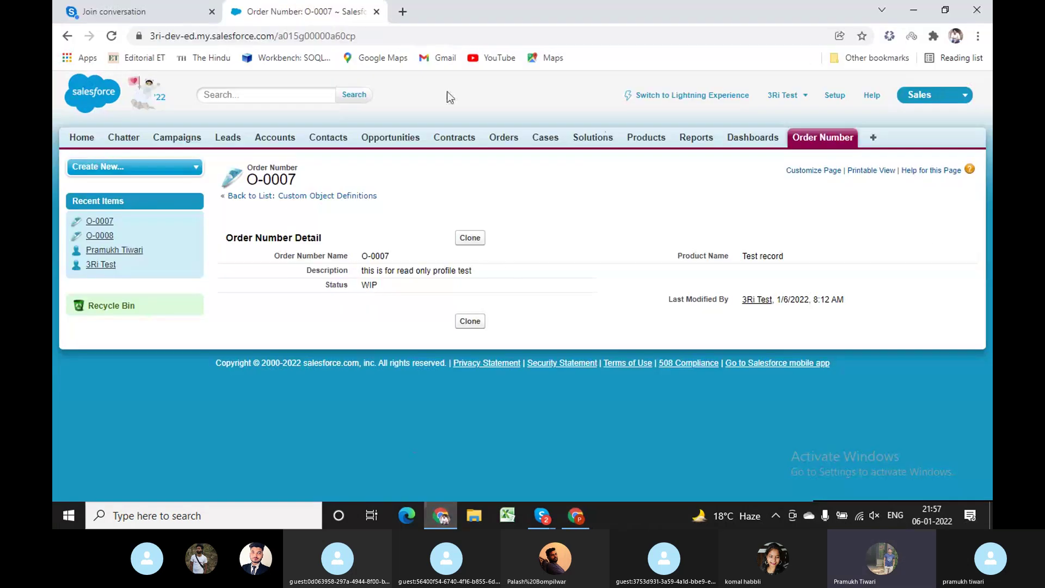
click(693, 97)
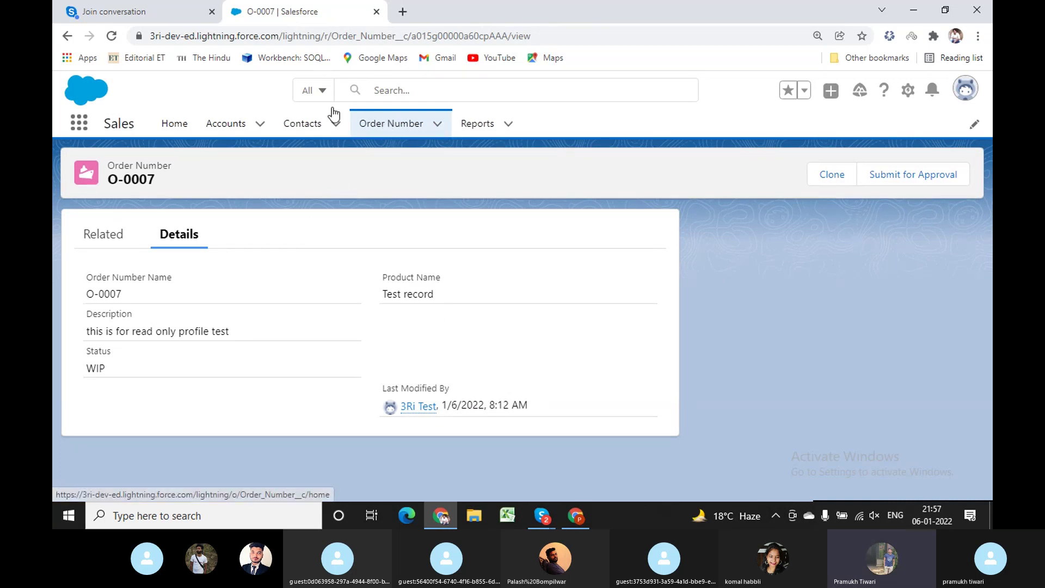
Start a new Order Number record as the test user and highlight its Order_WIP record type.
click(395, 125)
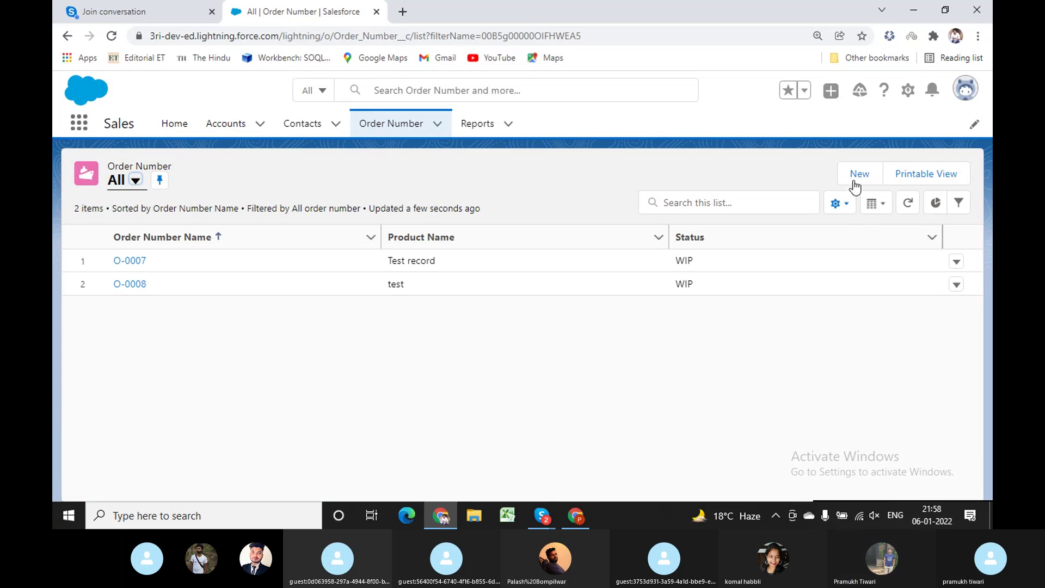
click(859, 178)
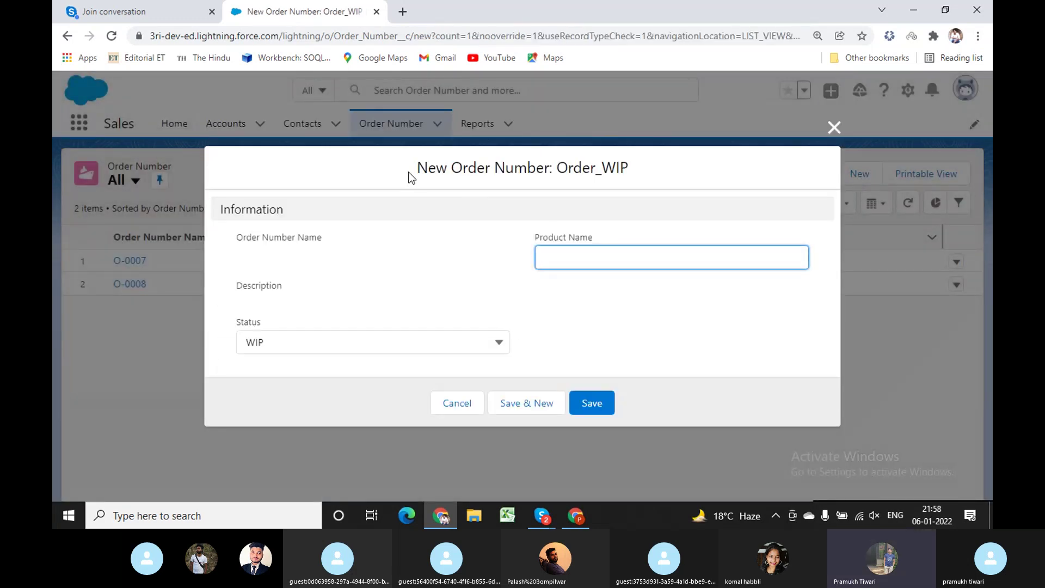
drag(419, 168, 627, 168)
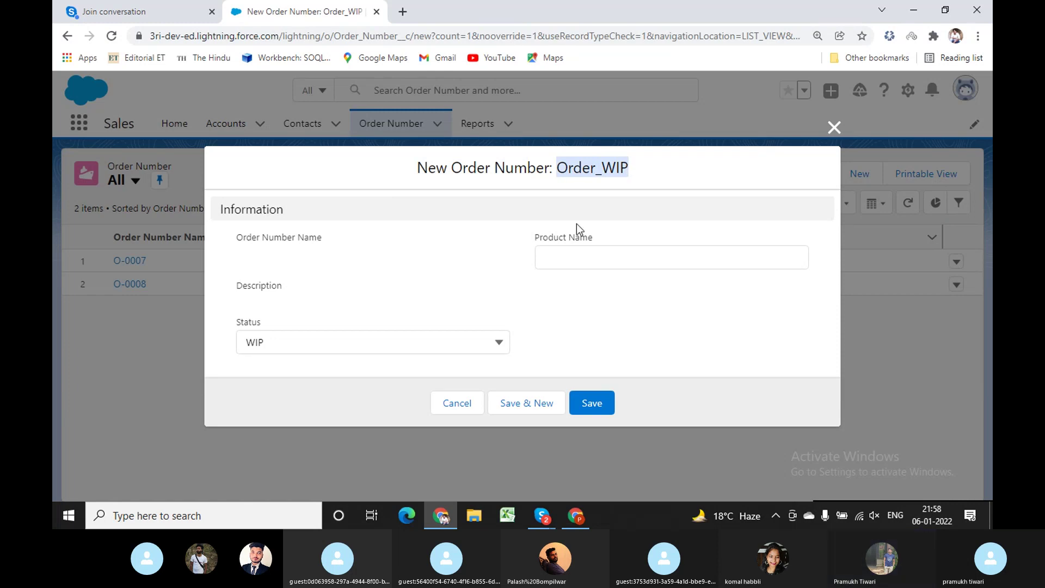
Start a new Order Number record as administrator, inspect the Status values, then cancel it.
click(579, 513)
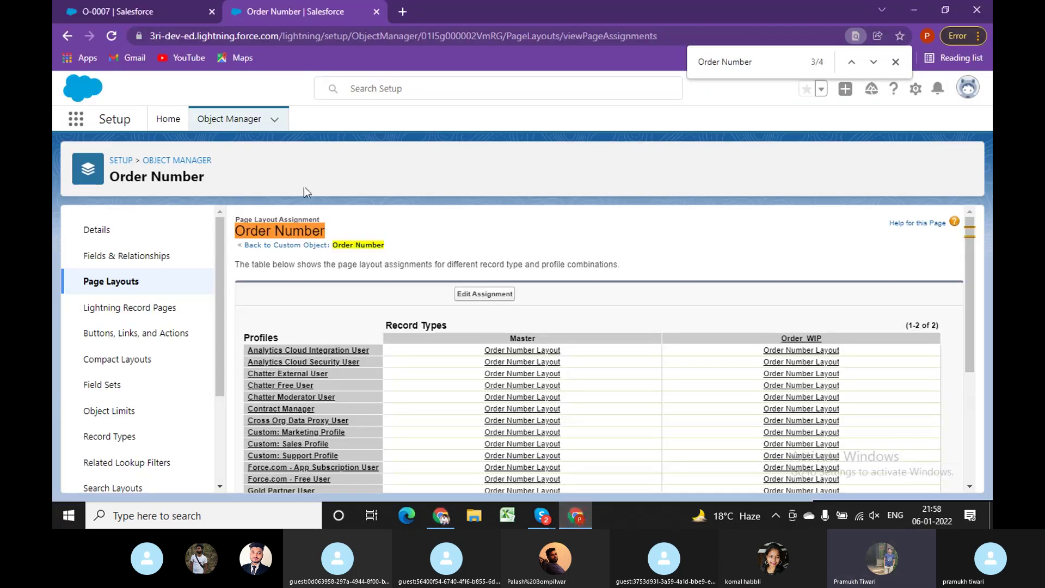
click(99, 7)
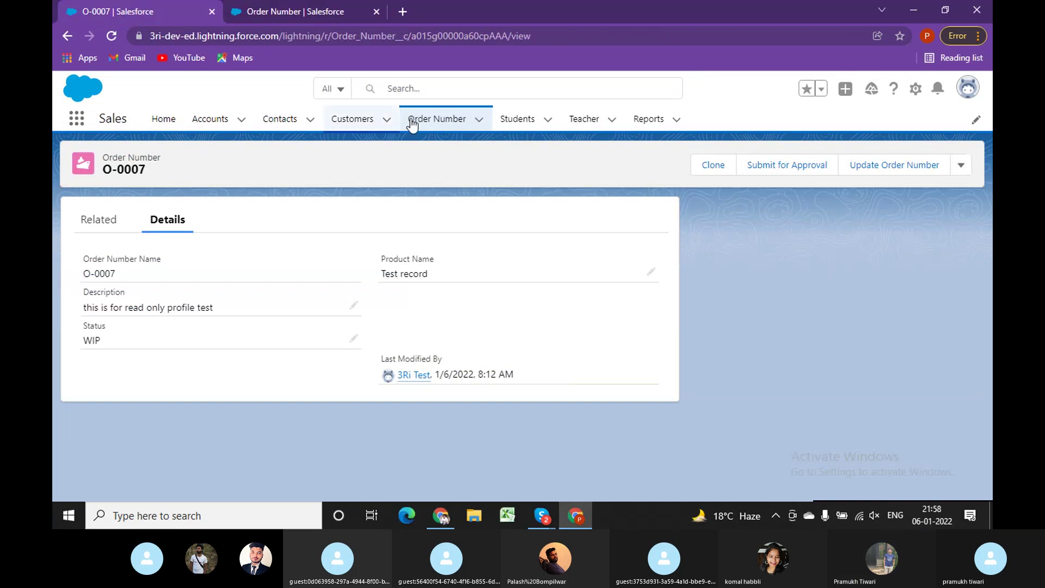
click(432, 121)
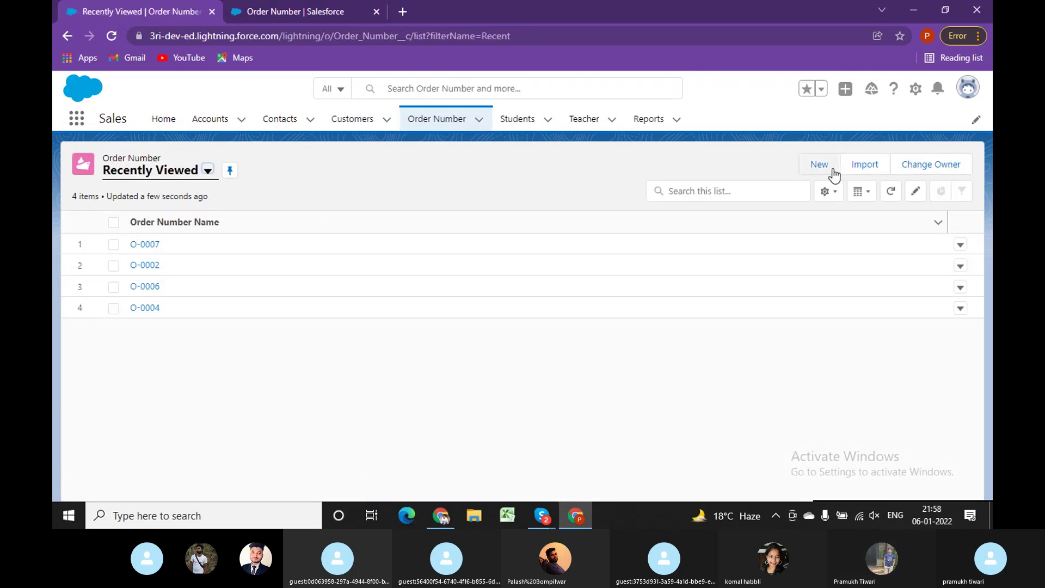
click(823, 169)
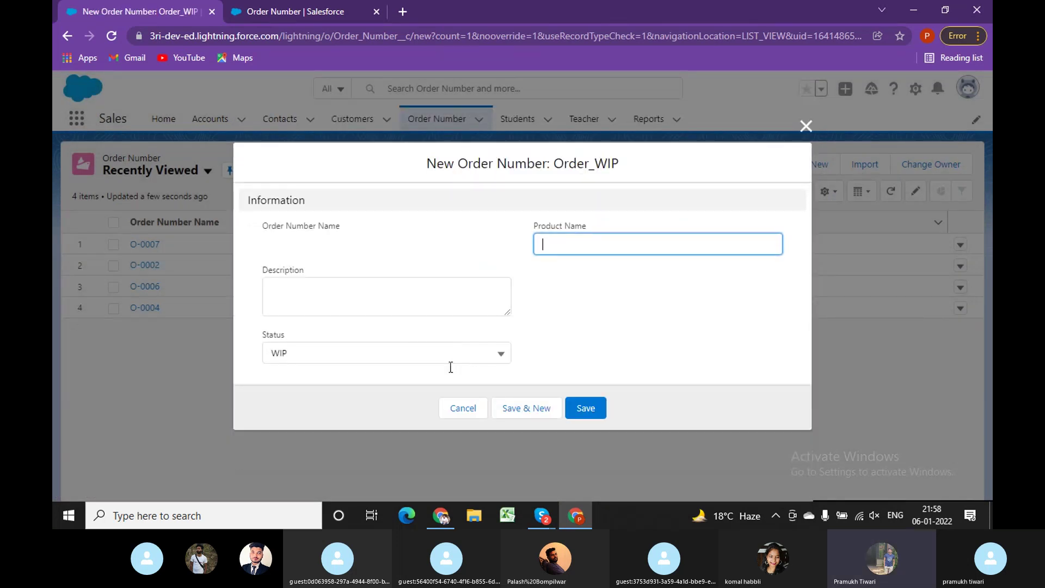
click(435, 359)
click(752, 318)
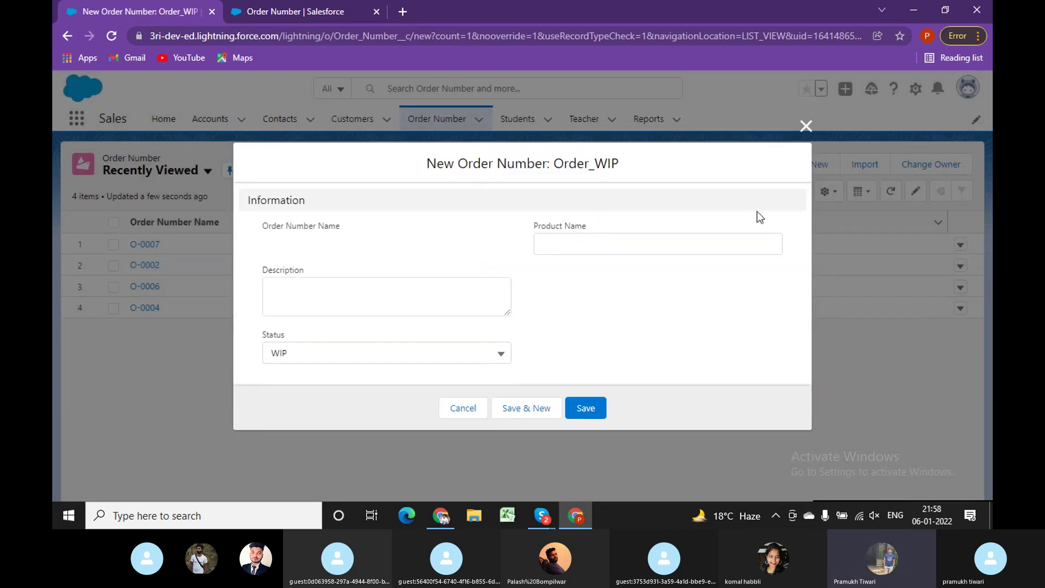
click(806, 126)
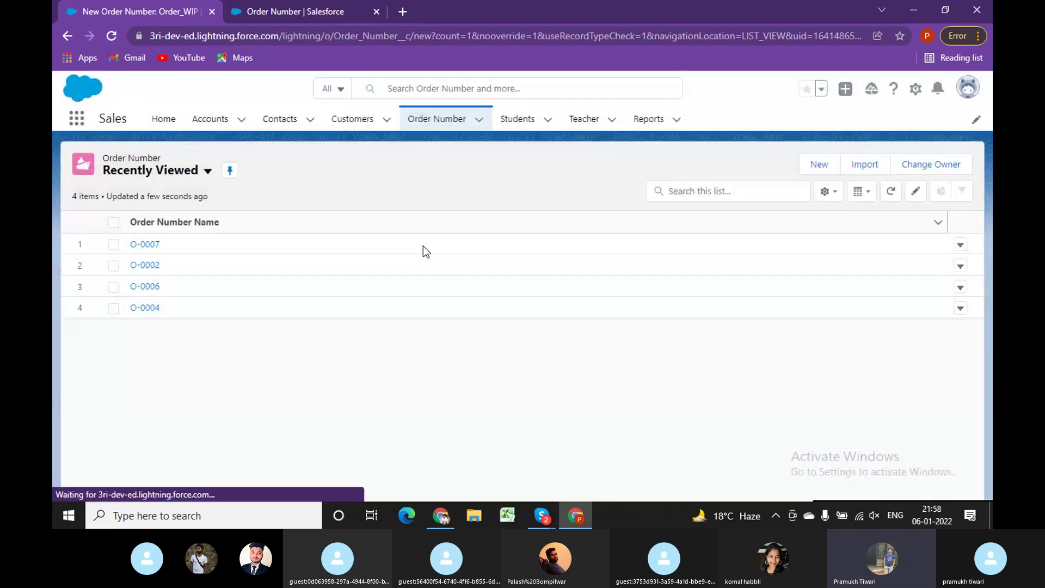
Glance at the test user's form, then return the admin window to page layout assignments.
click(440, 516)
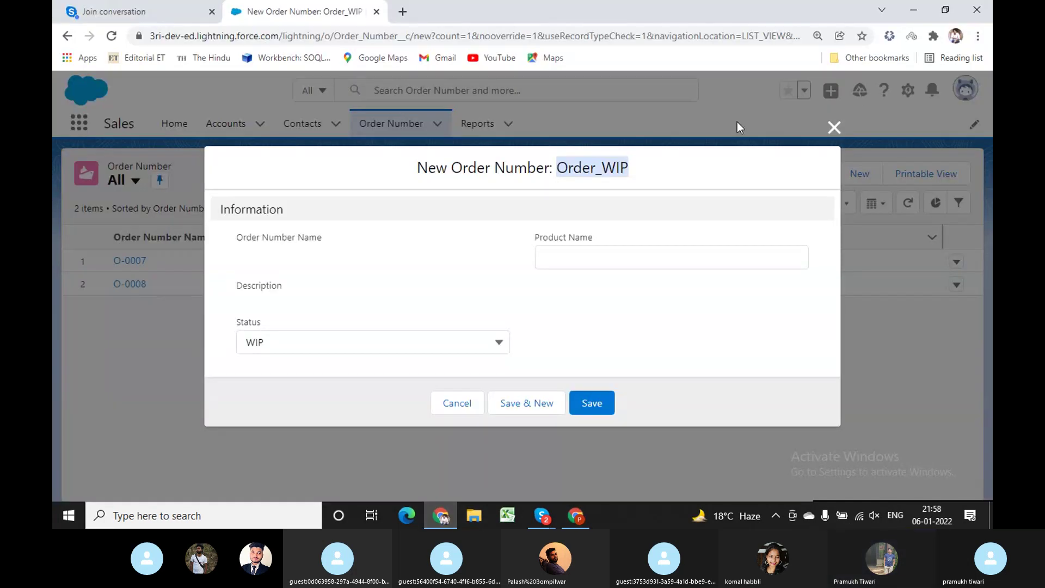
click(576, 515)
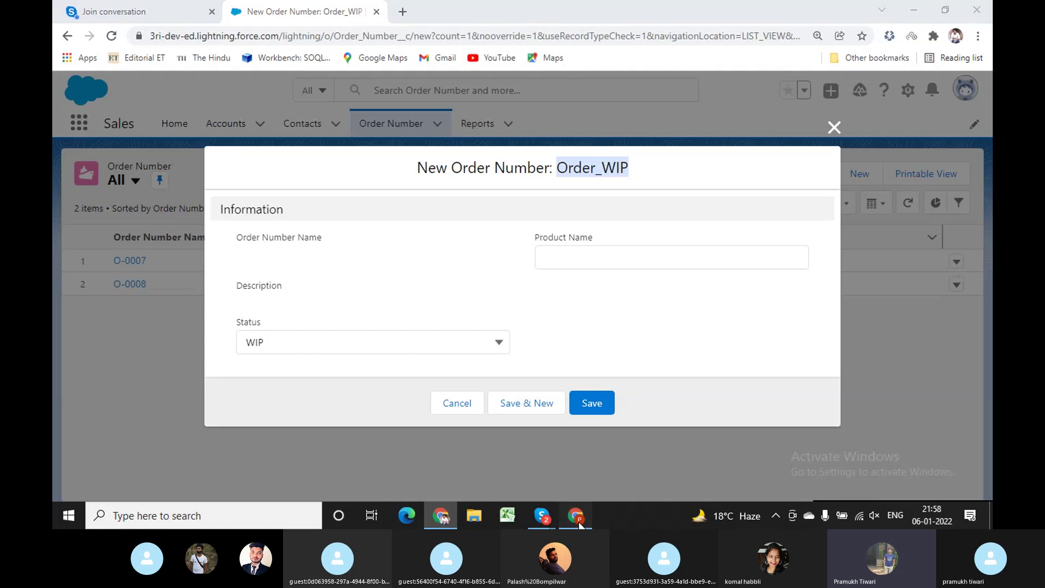
click(302, 11)
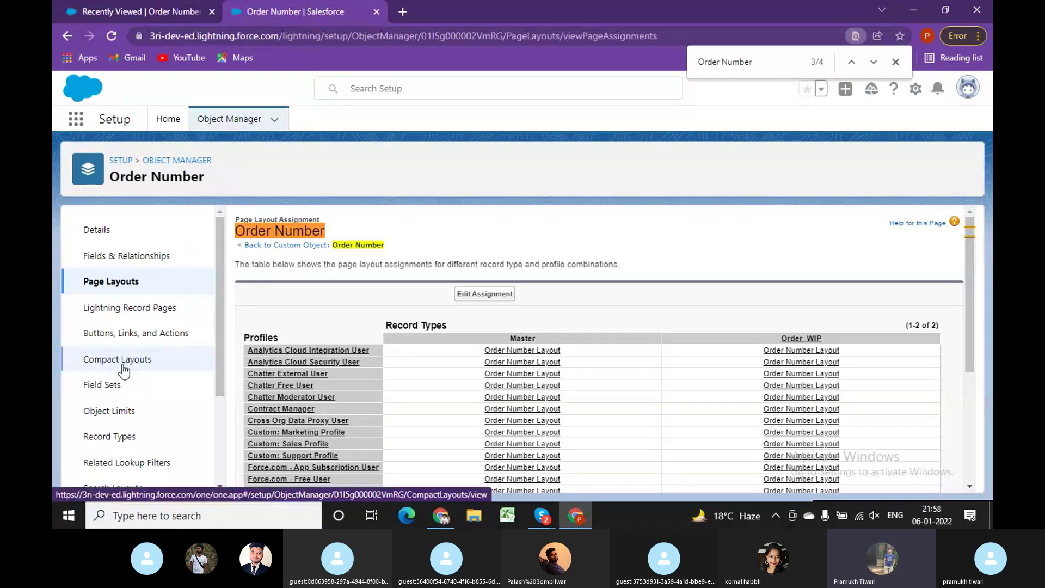
Review the Order_WIP record type details, then go to the Recently Viewed Order Number list.
click(118, 436)
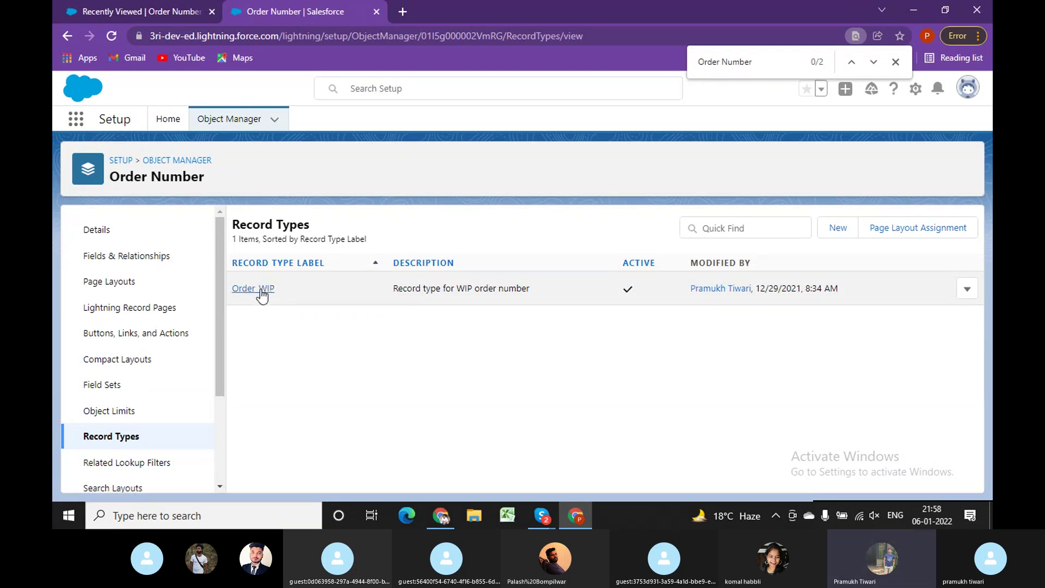
click(261, 293)
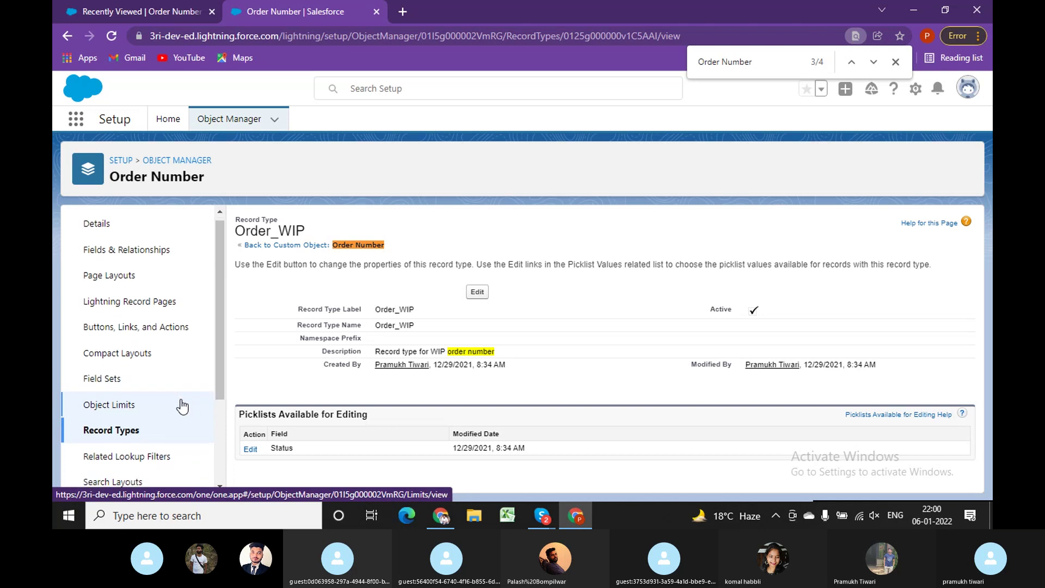
scroll(180, 403, down, 3)
click(109, 10)
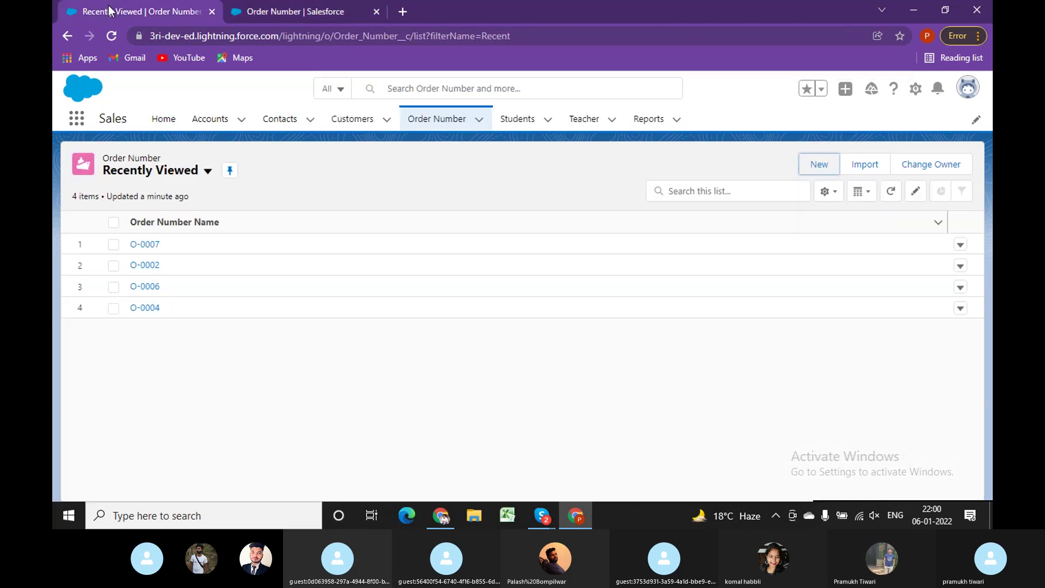
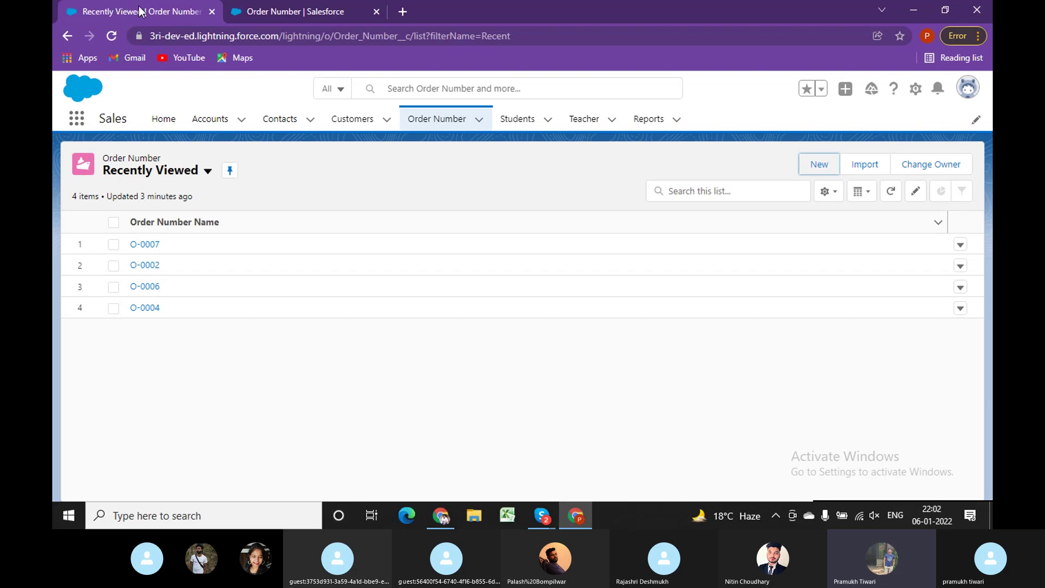
Bring up the Order Number tab with the Order_WIP record type setup page and dismiss the Find bar.
click(238, 11)
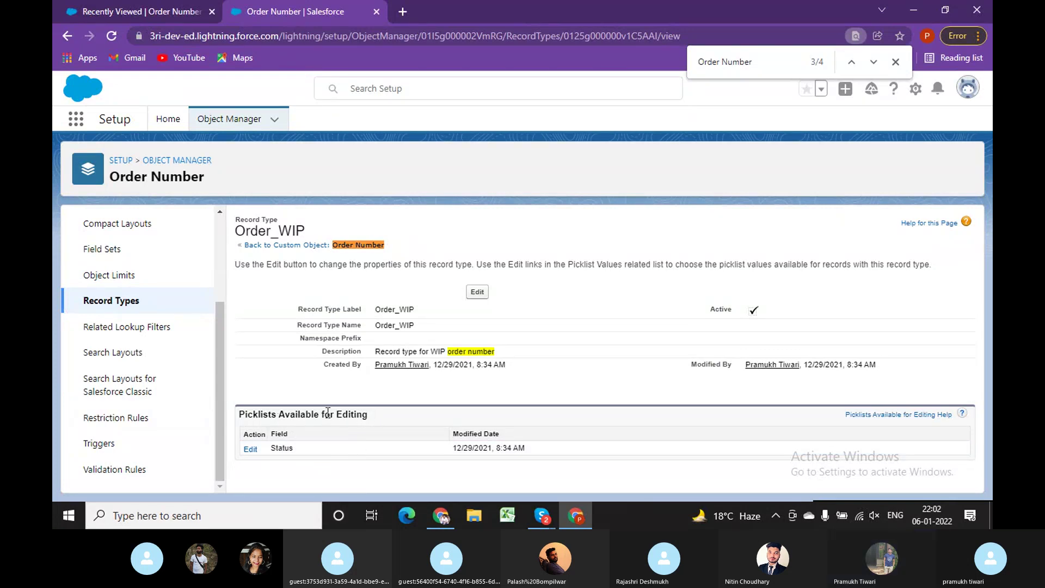
click(895, 62)
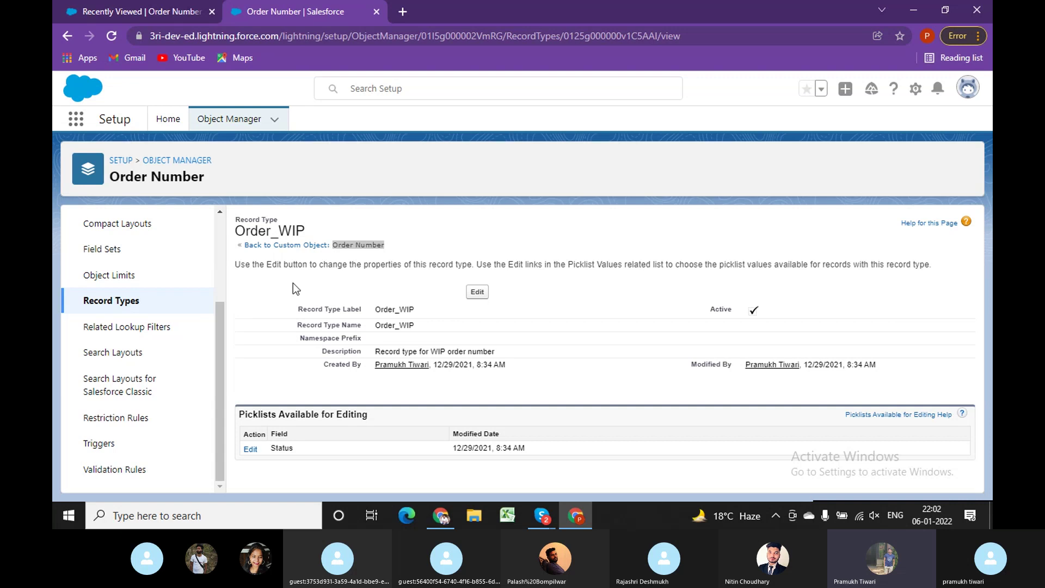
scroll(136, 305, up, 3)
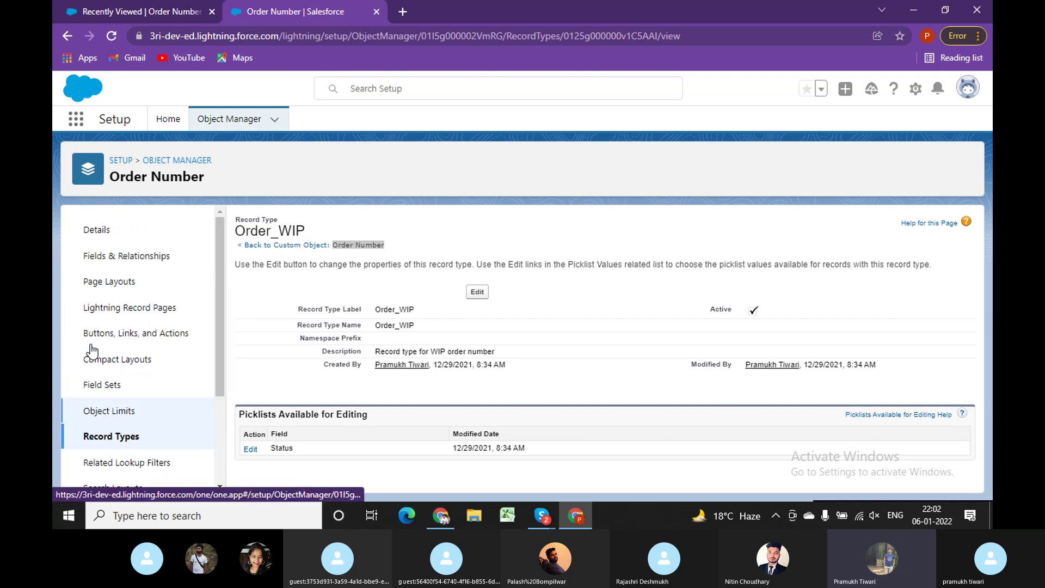
Open the Order Number Page Layout Assignment table and scroll through the profile assignments.
click(123, 281)
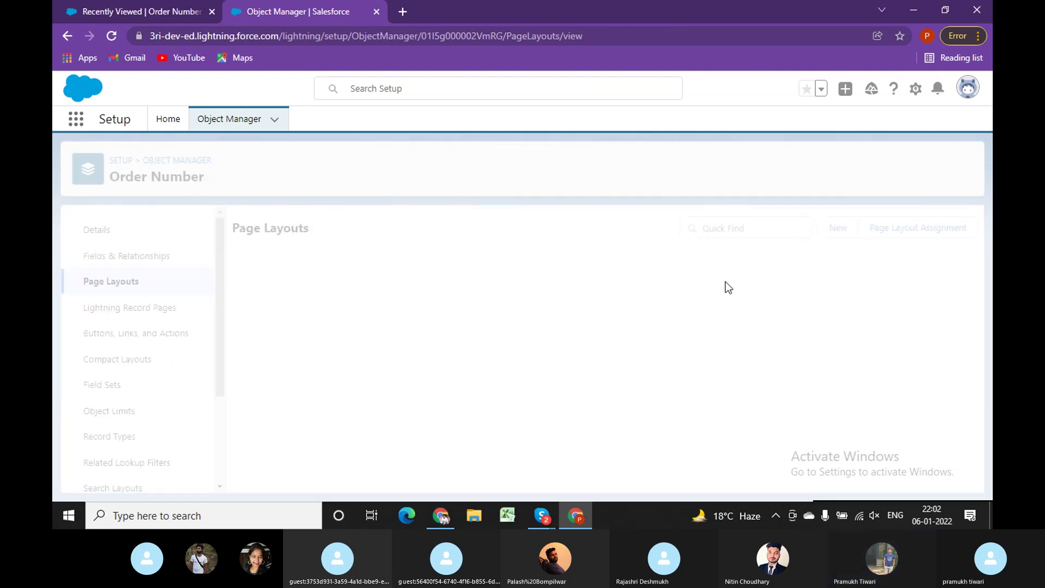
click(887, 229)
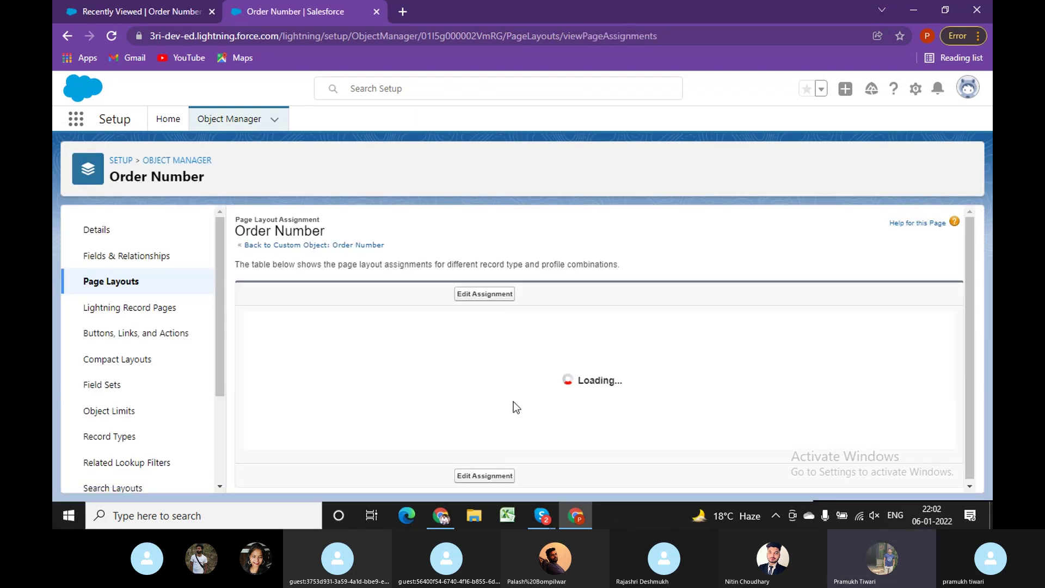
scroll(525, 390, down, 4)
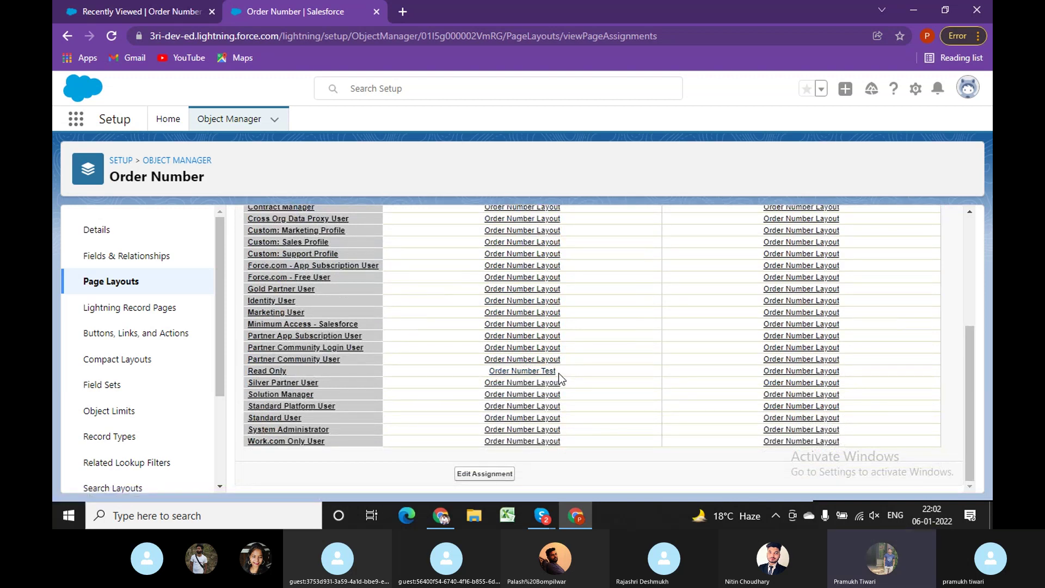
Dismiss the New Order Number form in the other window and return to the All Order Number list.
click(442, 517)
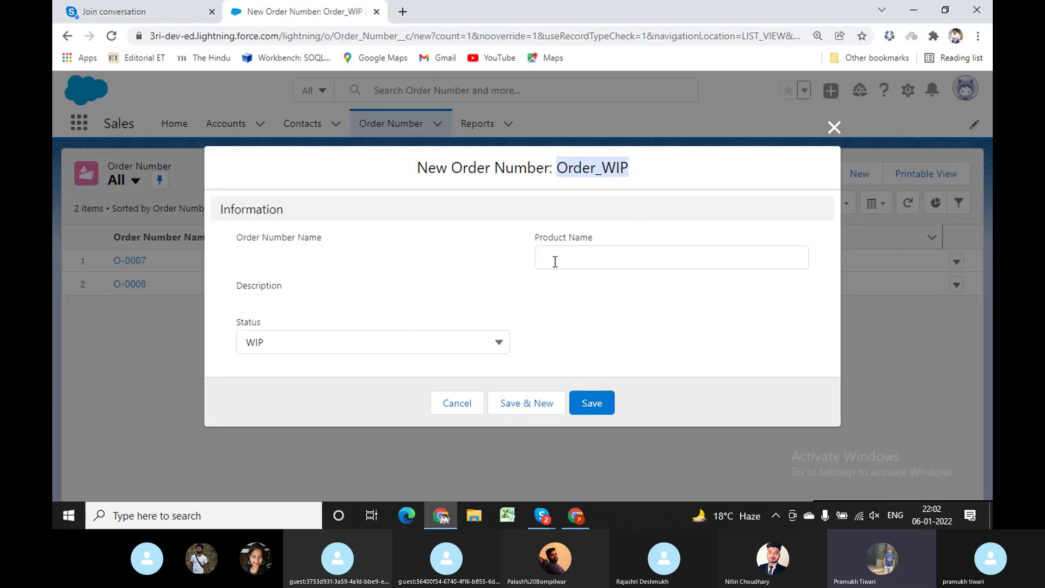
click(834, 127)
click(575, 516)
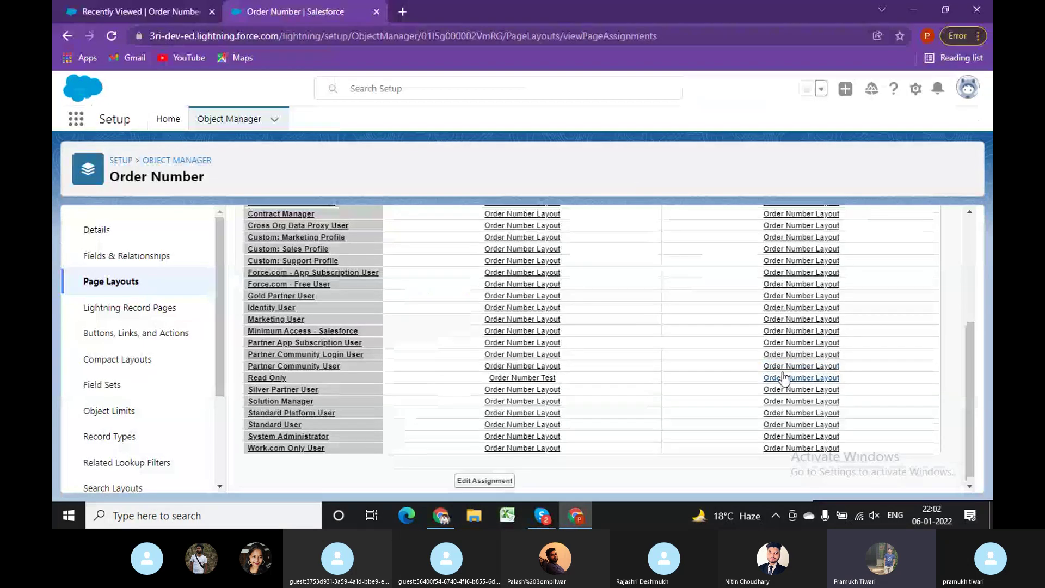
scroll(794, 349, up, 4)
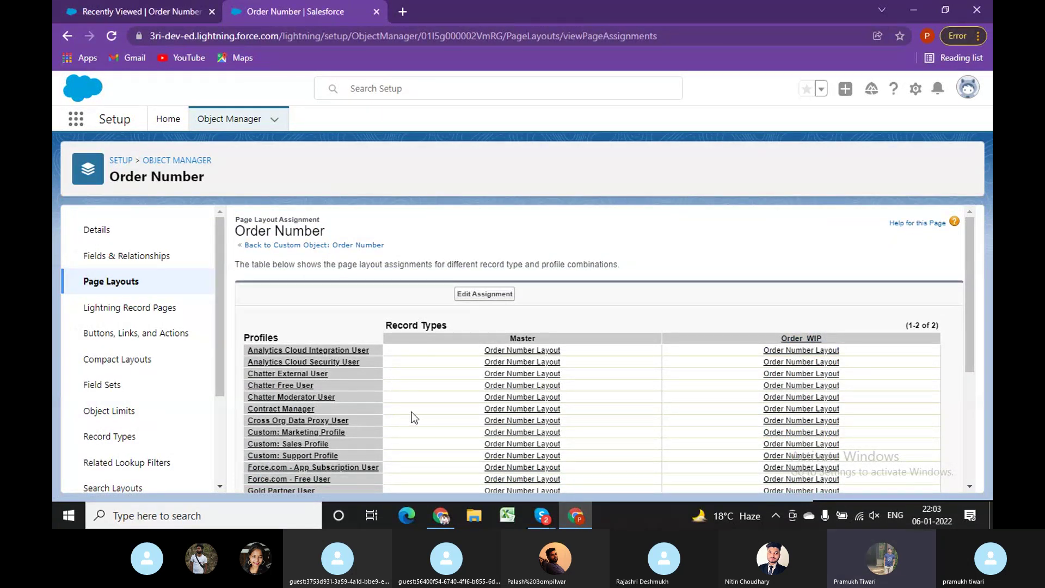
click(440, 517)
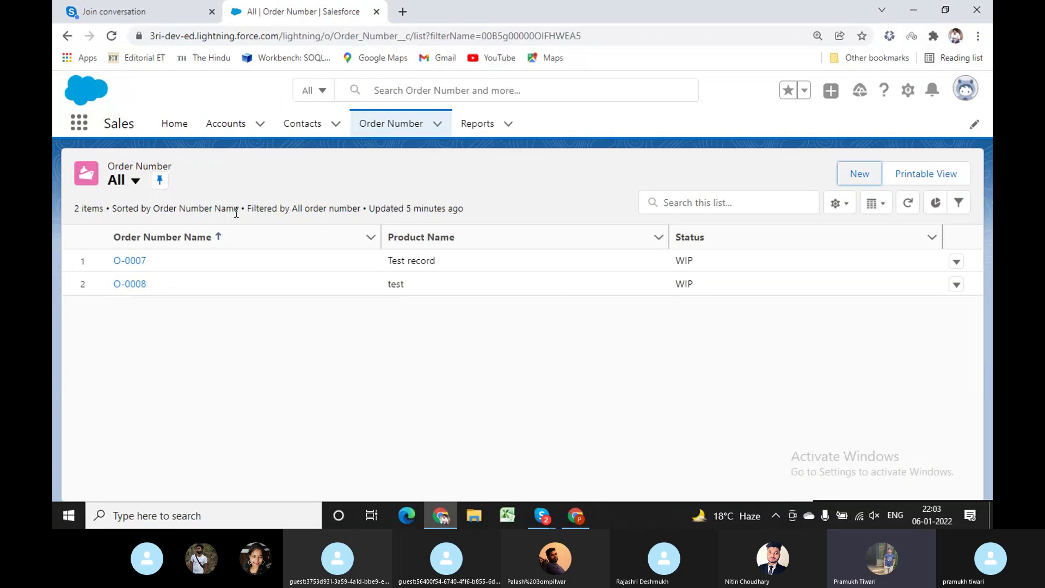
Open order record O-0007, briefly checking the page layout assignment window.
click(129, 262)
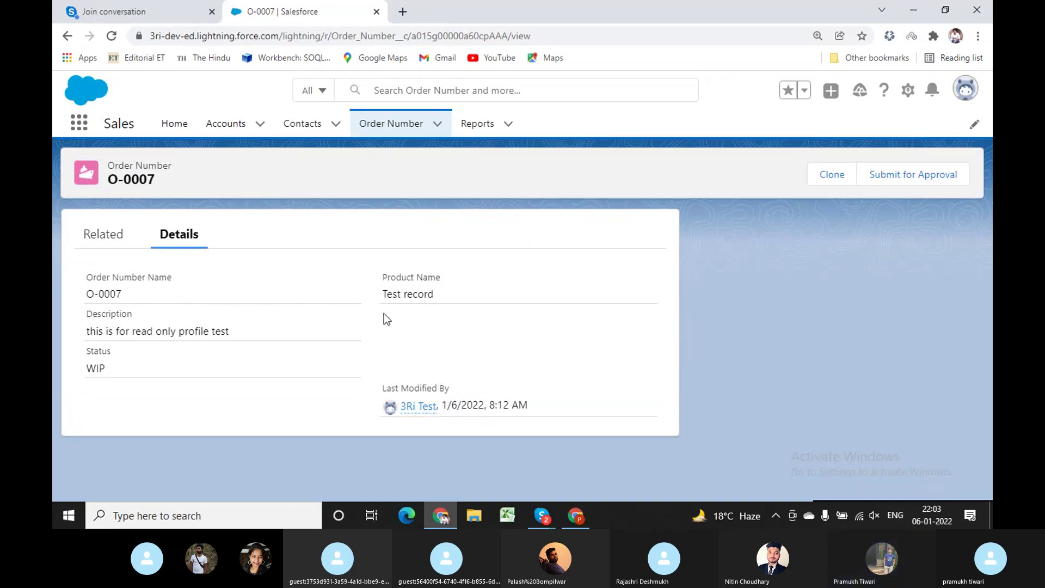
click(578, 522)
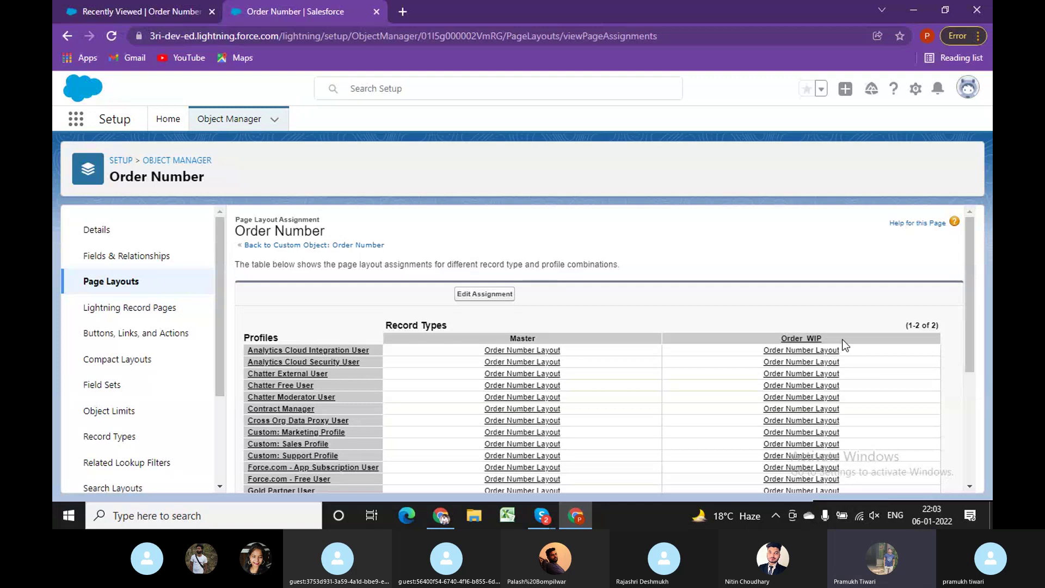
mouse_move(441, 516)
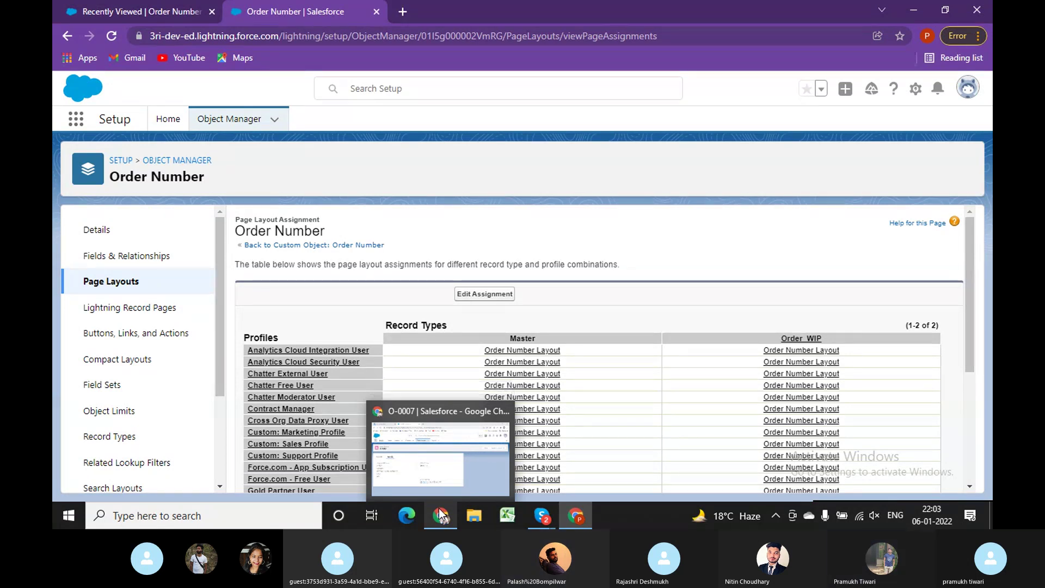
click(430, 457)
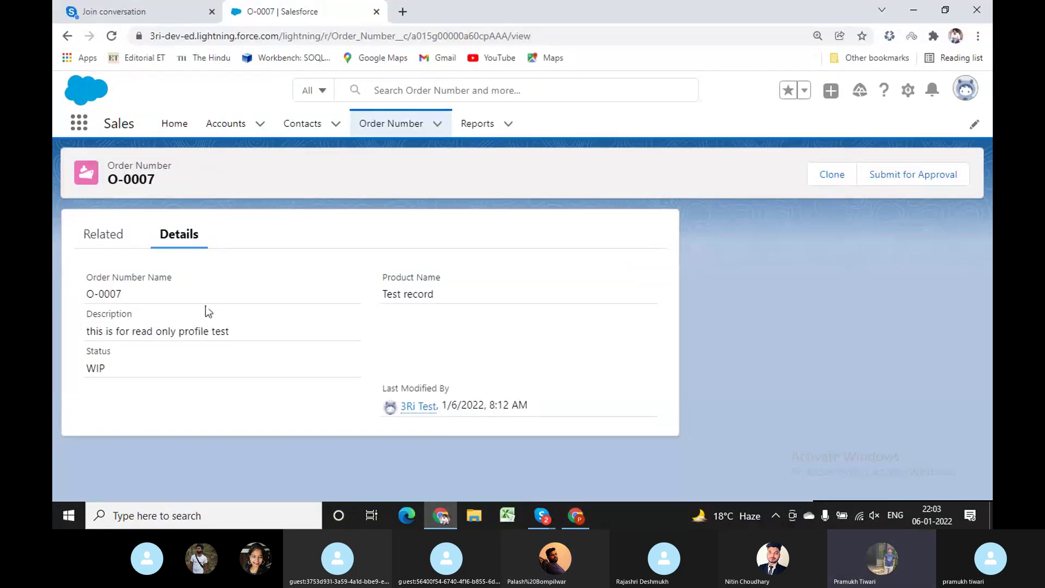
Start a new Order Number record to confirm it uses Order_WIP, then cancel and return to Setup.
click(383, 125)
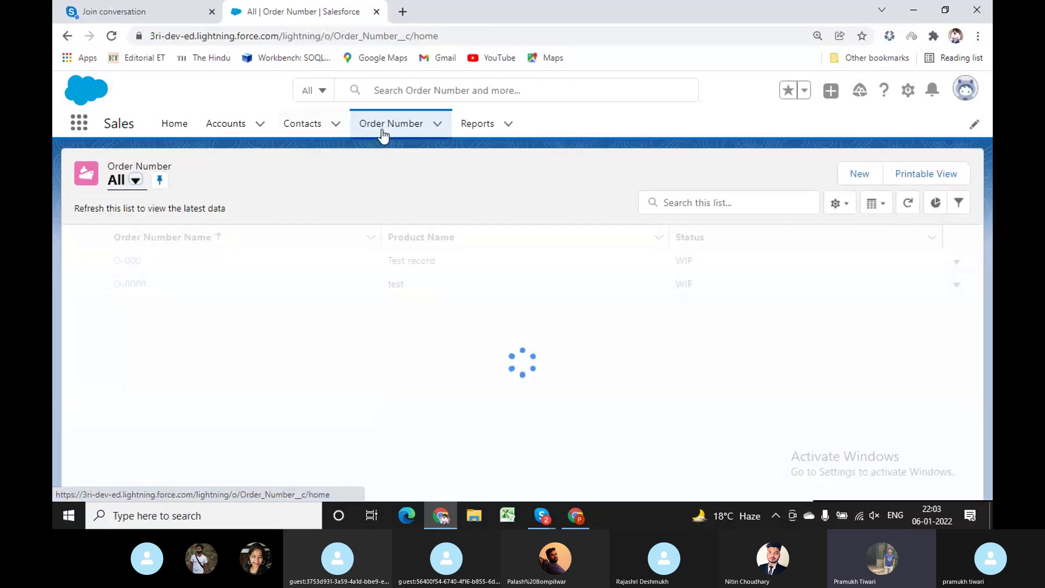
click(859, 178)
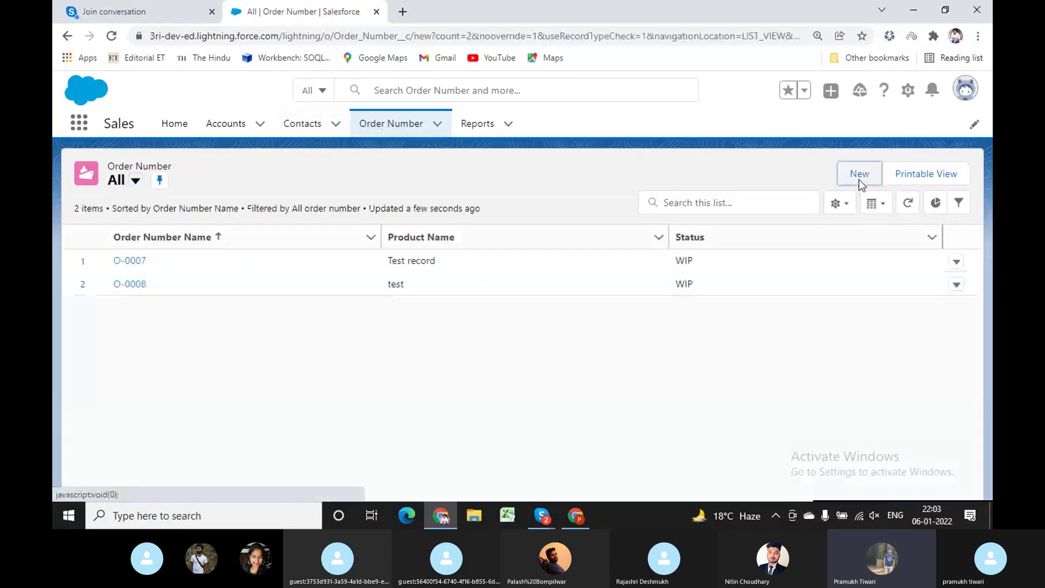
drag(556, 168, 622, 168)
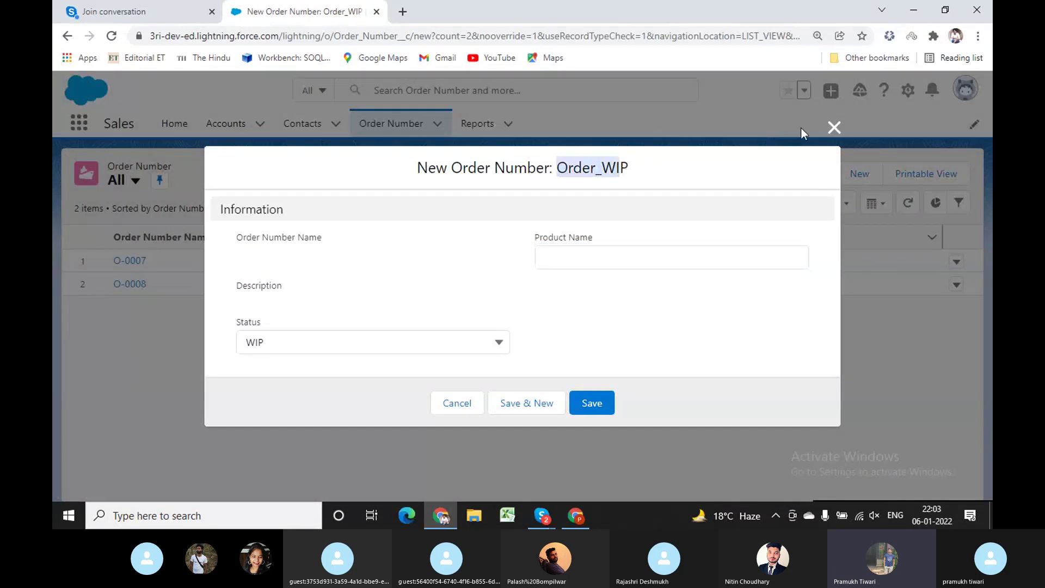
click(833, 128)
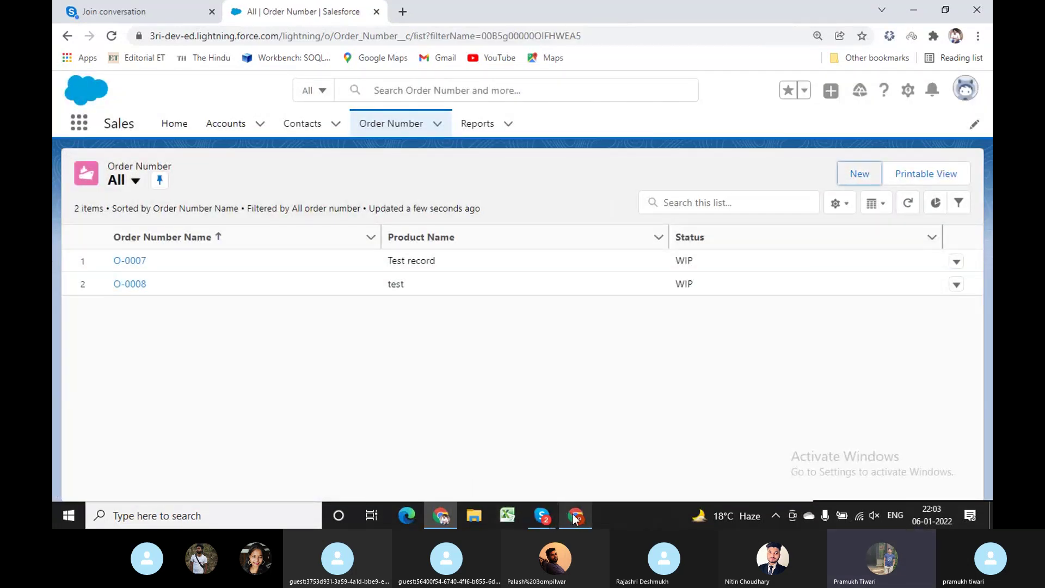
click(574, 517)
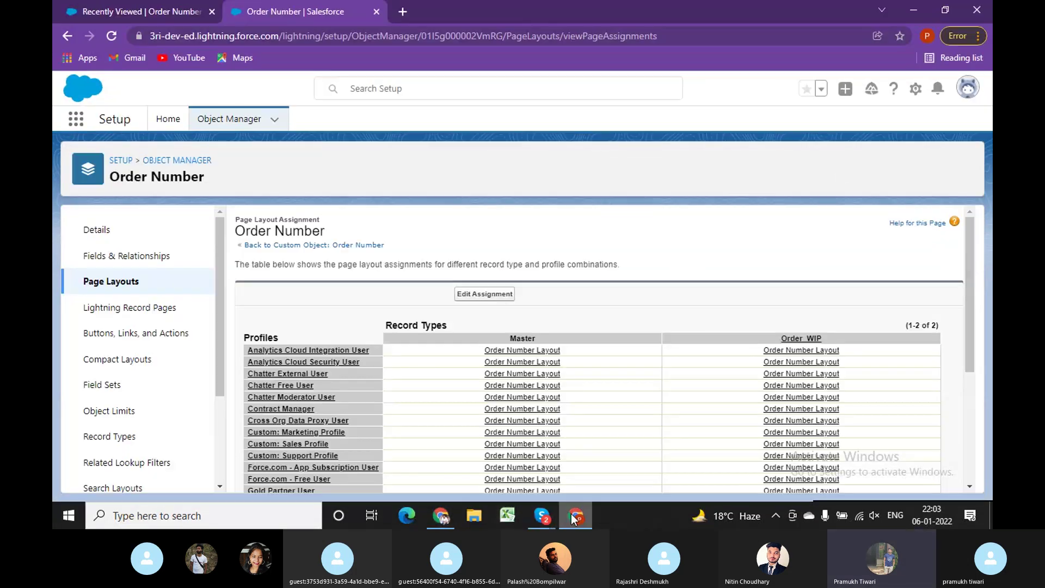
Delete the Order_WIP record type from the Order Number Record Types list and confirm.
click(119, 439)
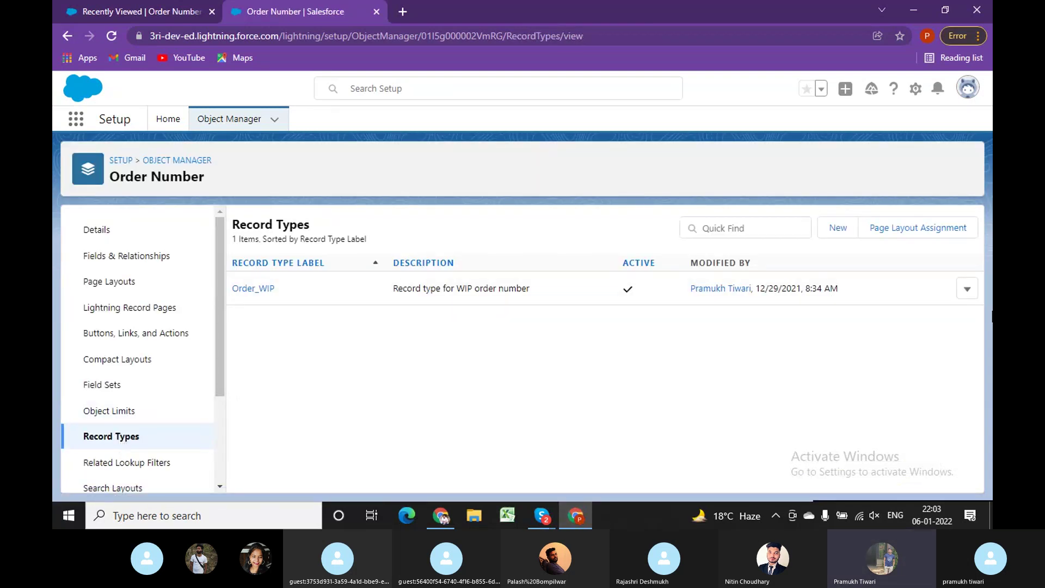
click(967, 289)
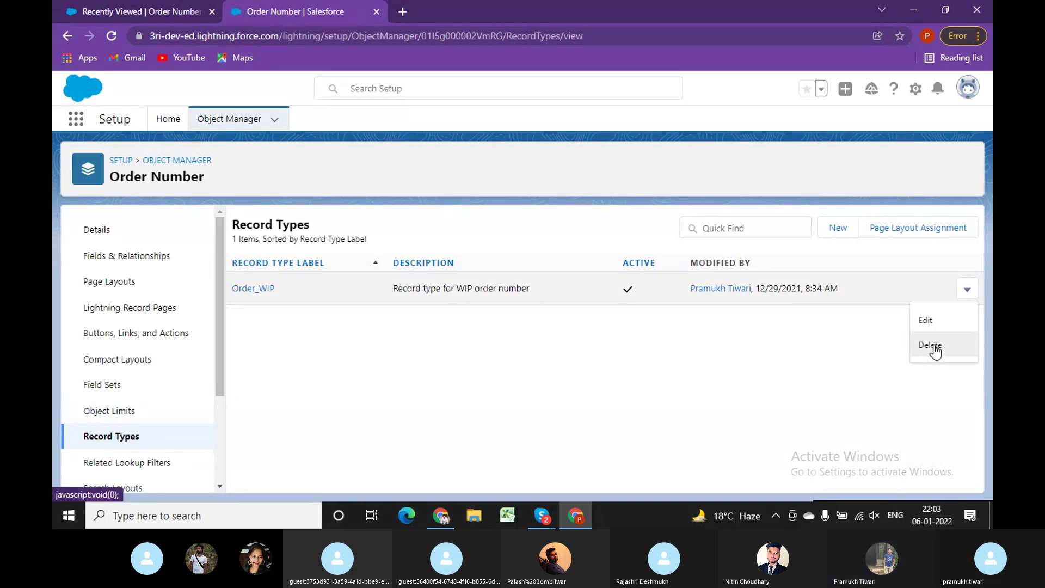
click(930, 345)
click(713, 305)
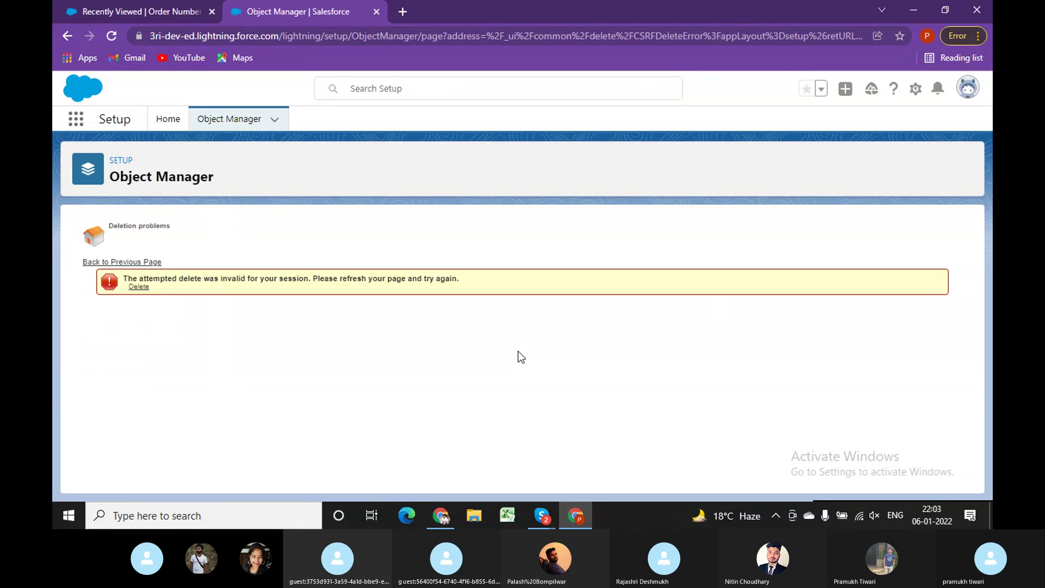
Reload and retry the Order_WIP deletion from the error banner, which profiles' default usage blocks.
click(113, 40)
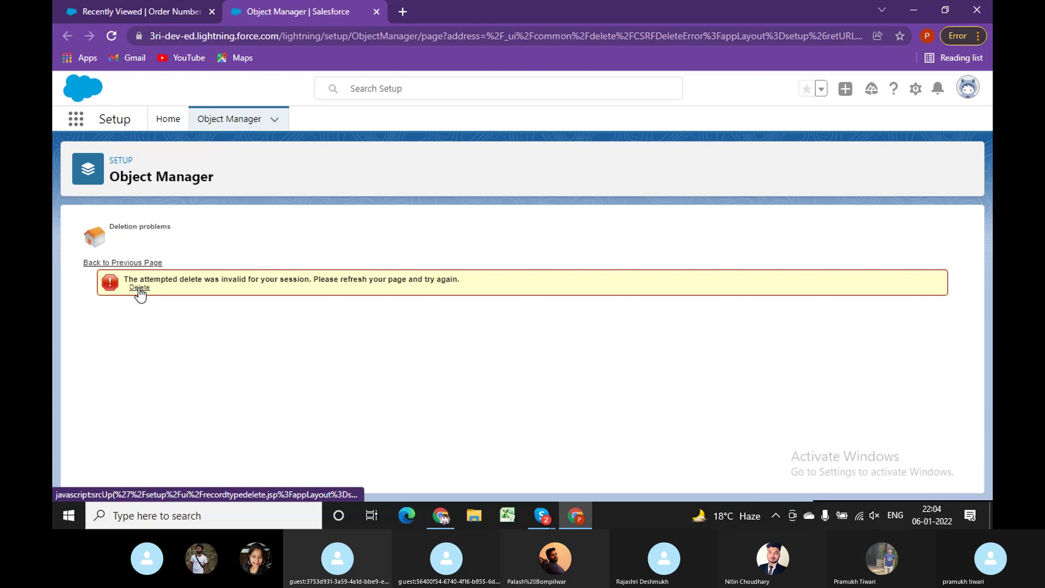
click(140, 291)
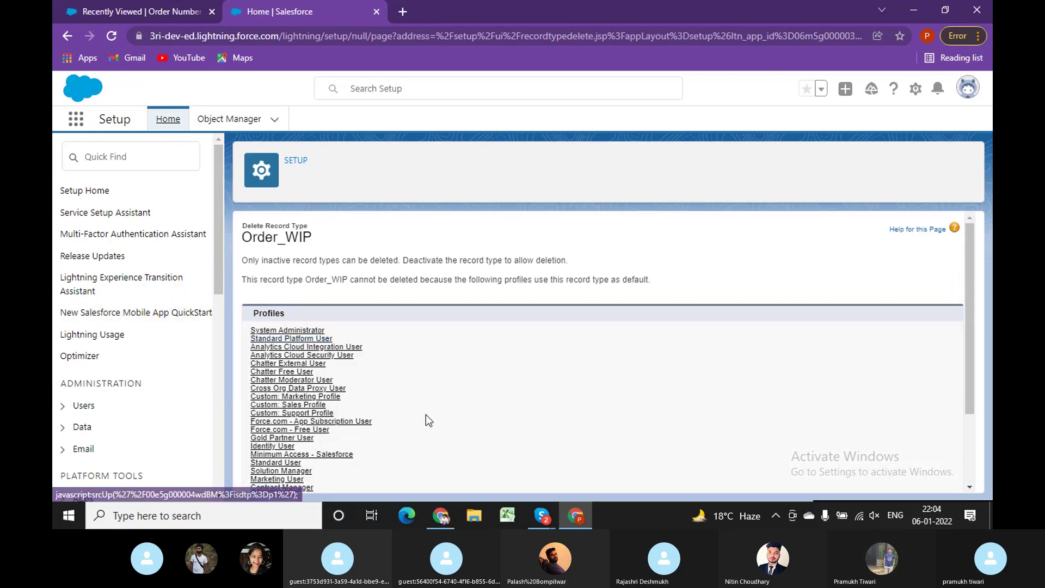
scroll(426, 419, down, 2)
scroll(427, 420, up, 1)
scroll(429, 420, up, 1)
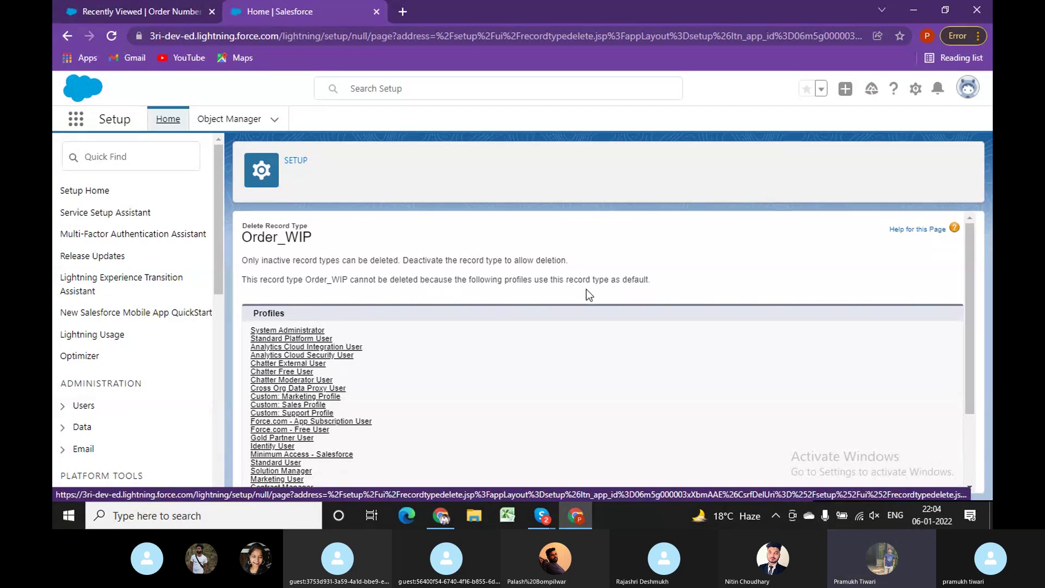
Filter Object Manager by 'order' and open the Order Number object's Order_WIP record type.
click(241, 122)
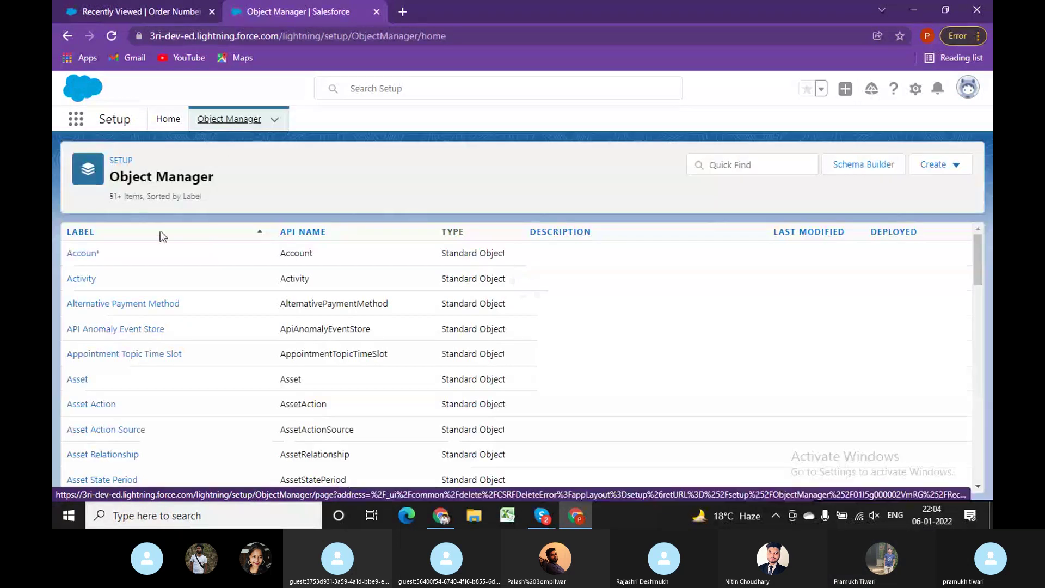
click(731, 161)
text(or)
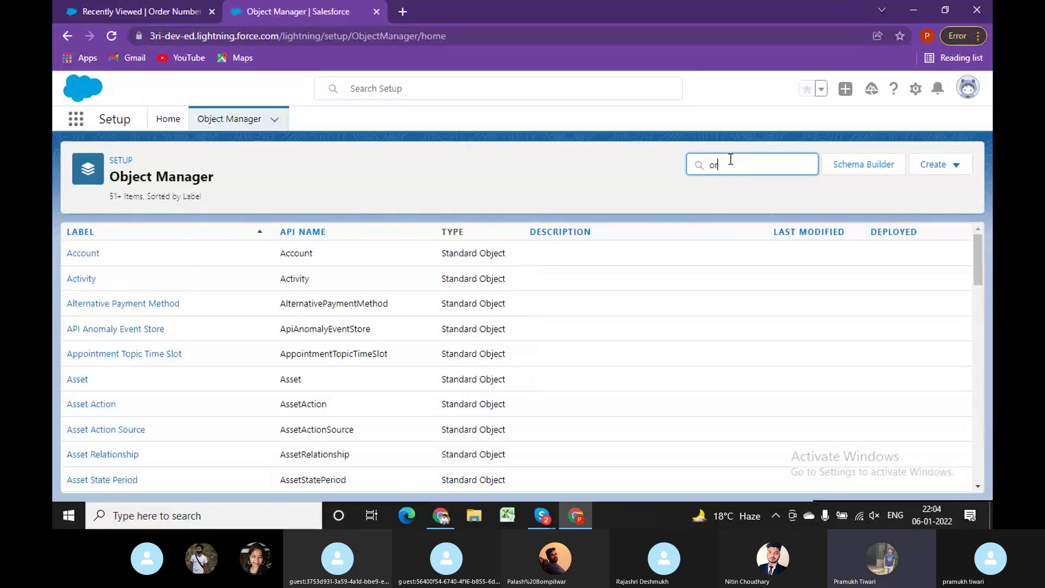
text(der)
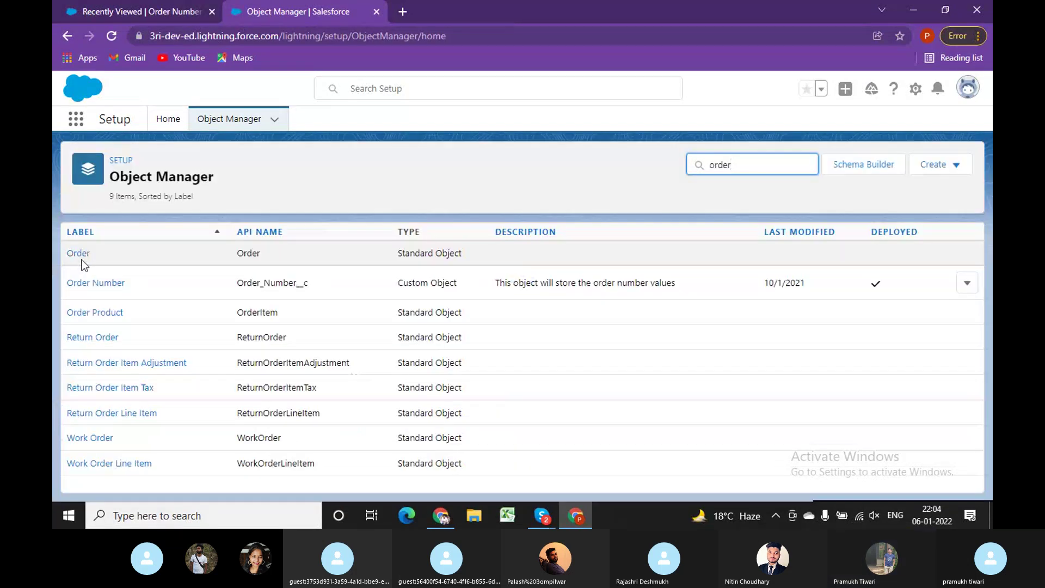
click(99, 284)
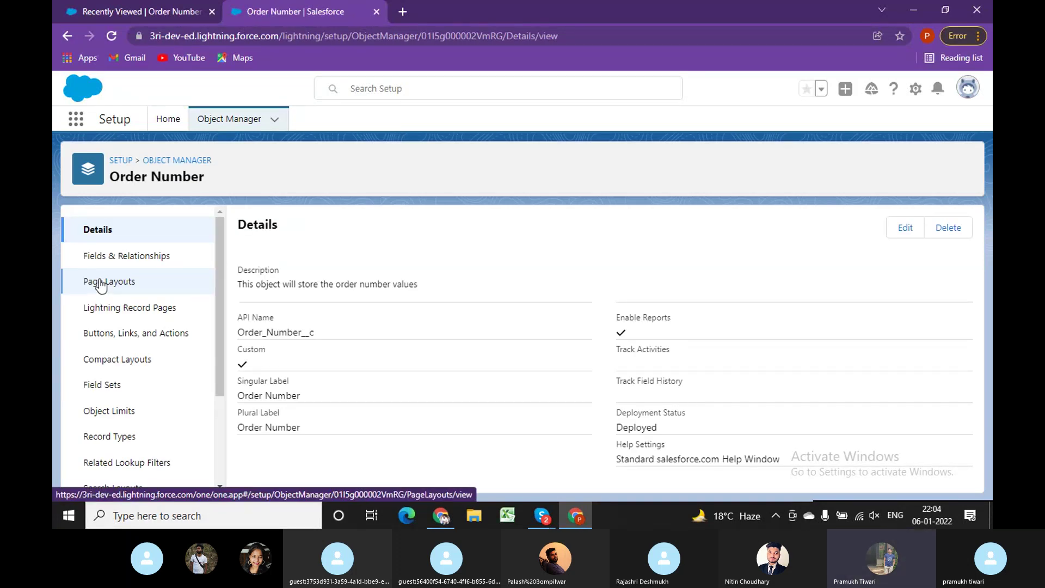
click(119, 438)
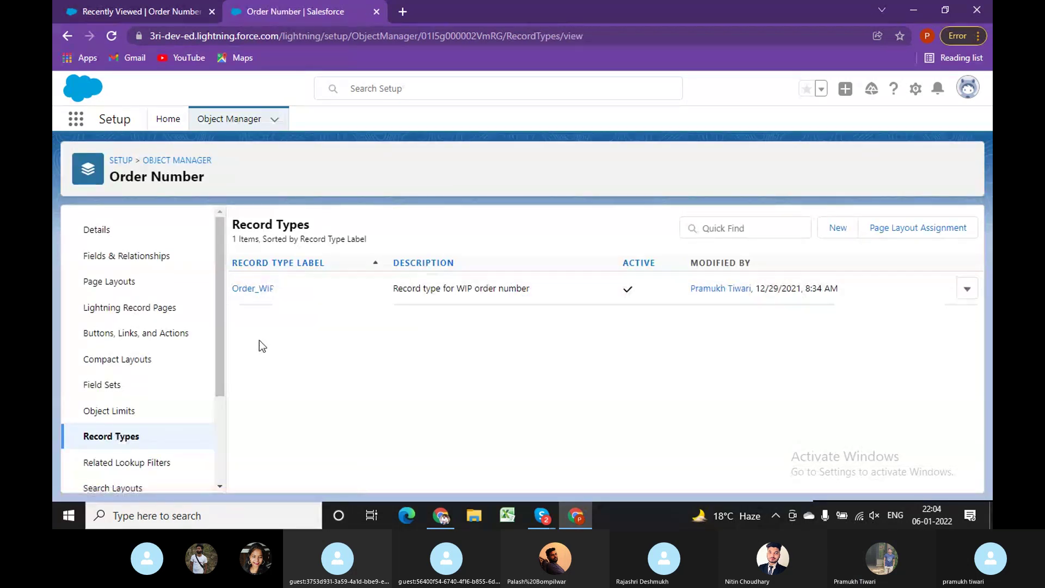
click(259, 290)
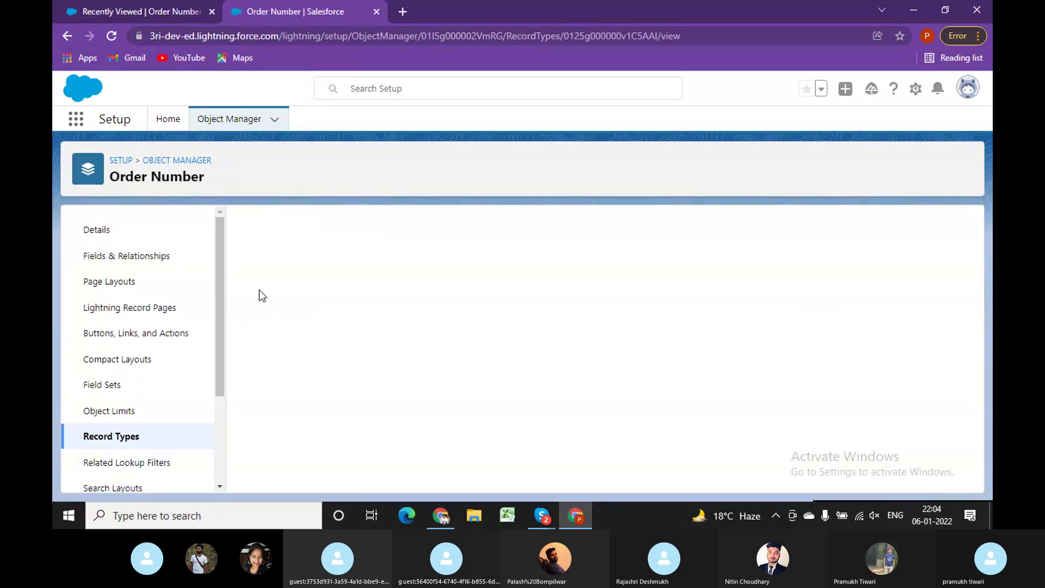
Uncheck Active on Order_WIP and save, which fails because profiles use it as default.
click(473, 292)
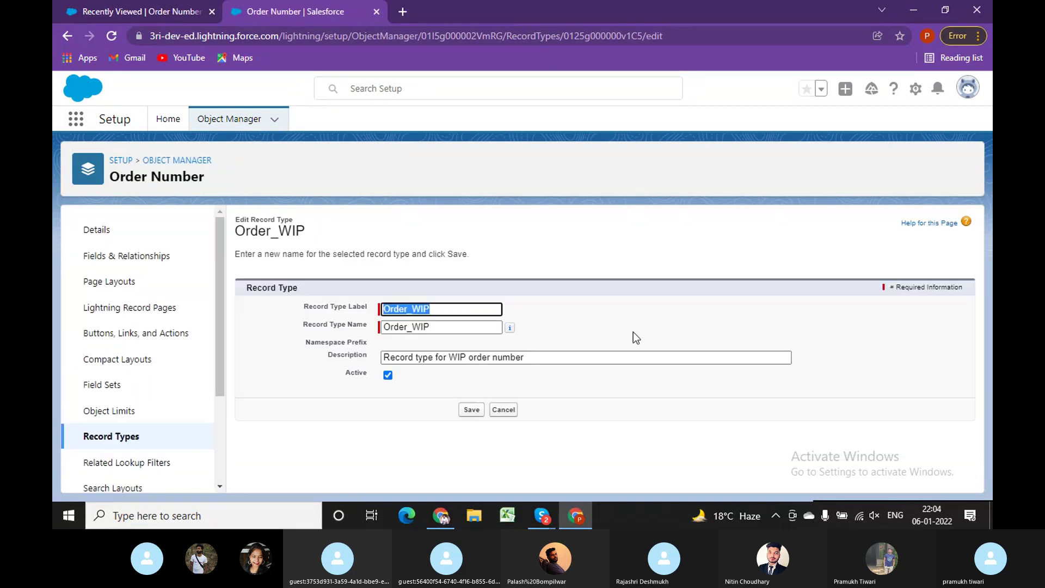
click(388, 376)
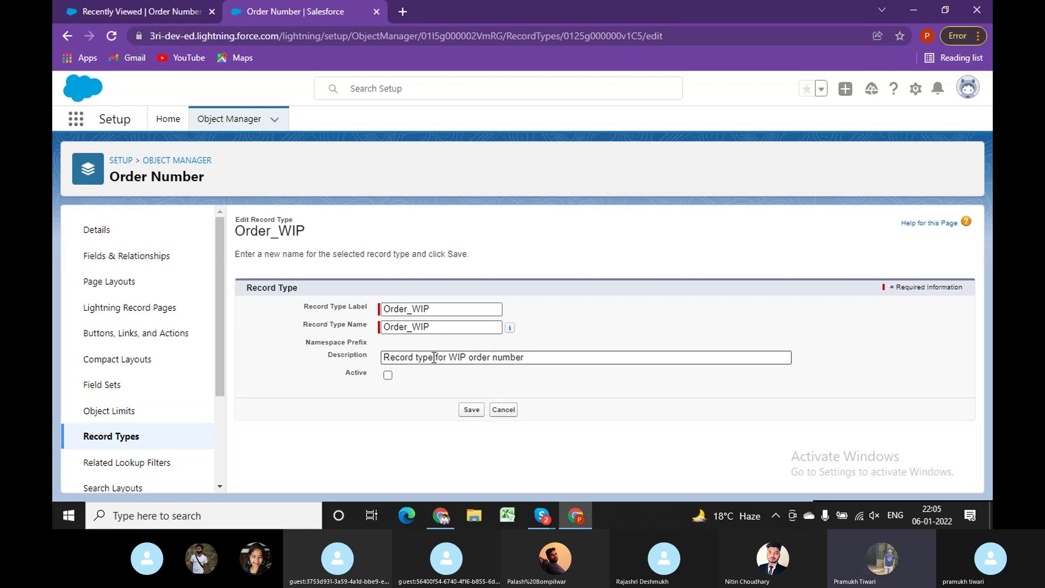
click(470, 409)
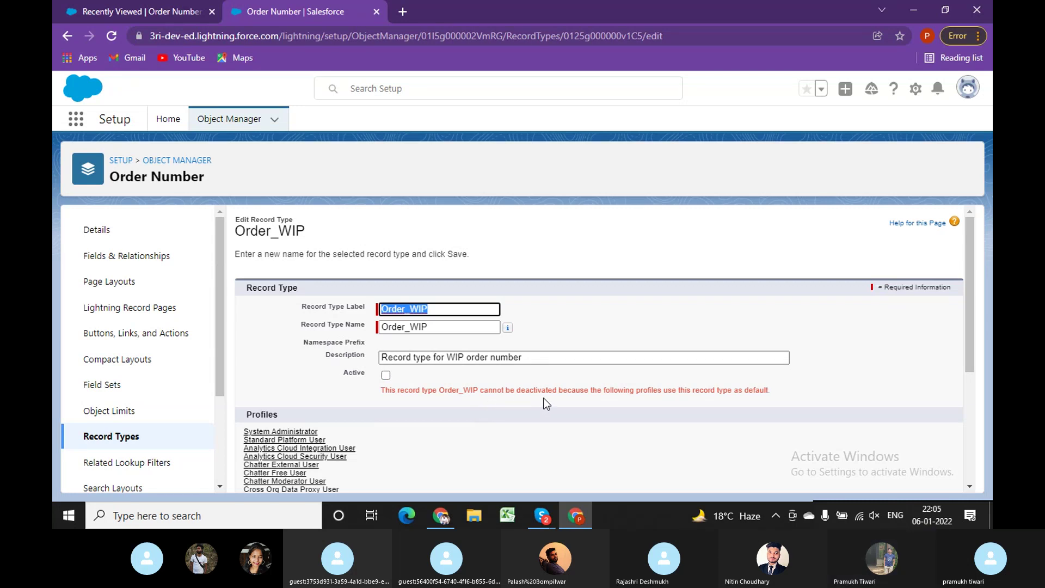
scroll(409, 451, down, 4)
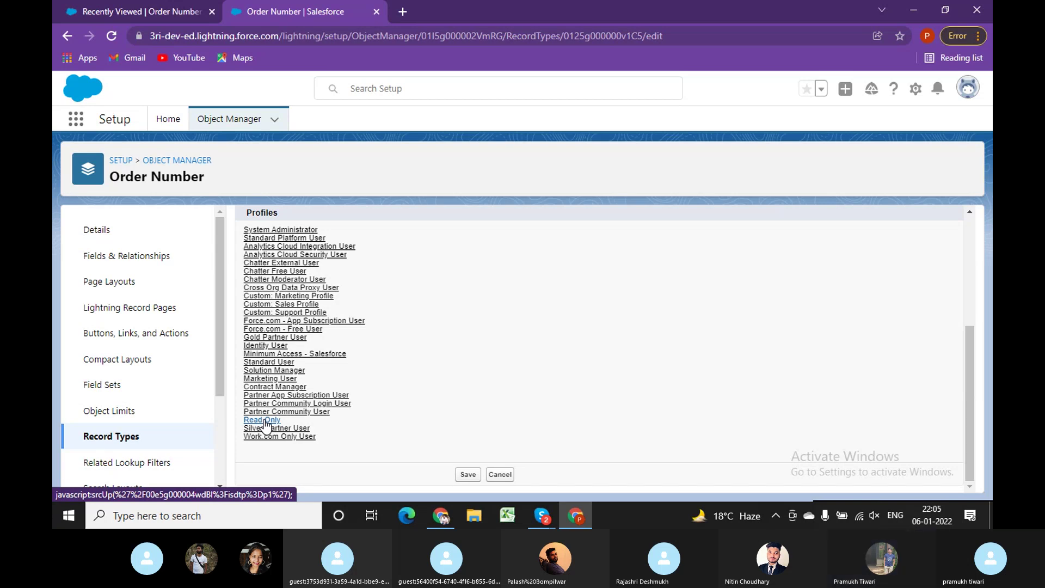
Start a new Order Number record, select the Order_WIP name in its title, then cancel.
click(433, 518)
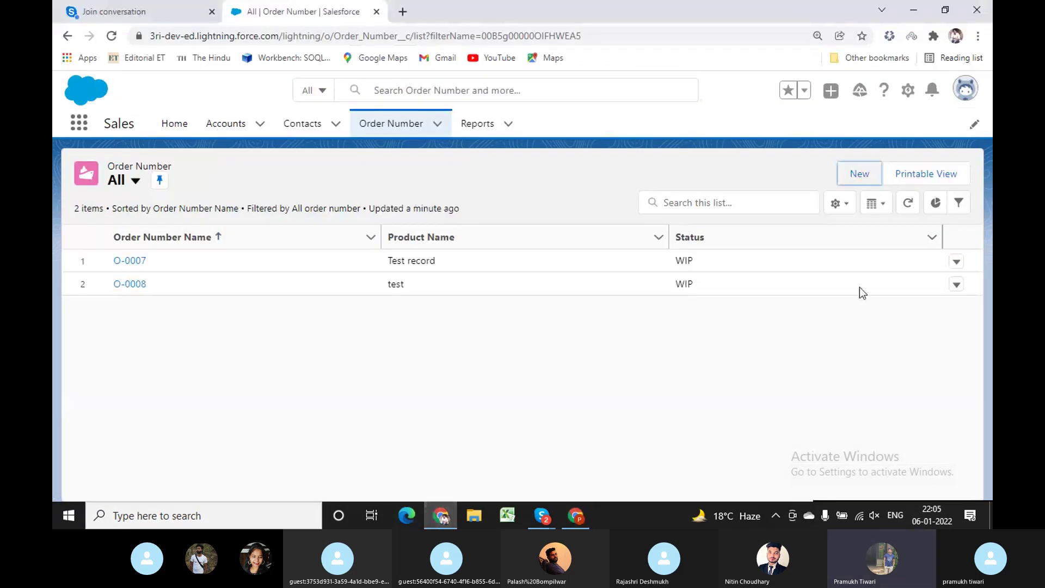
click(859, 174)
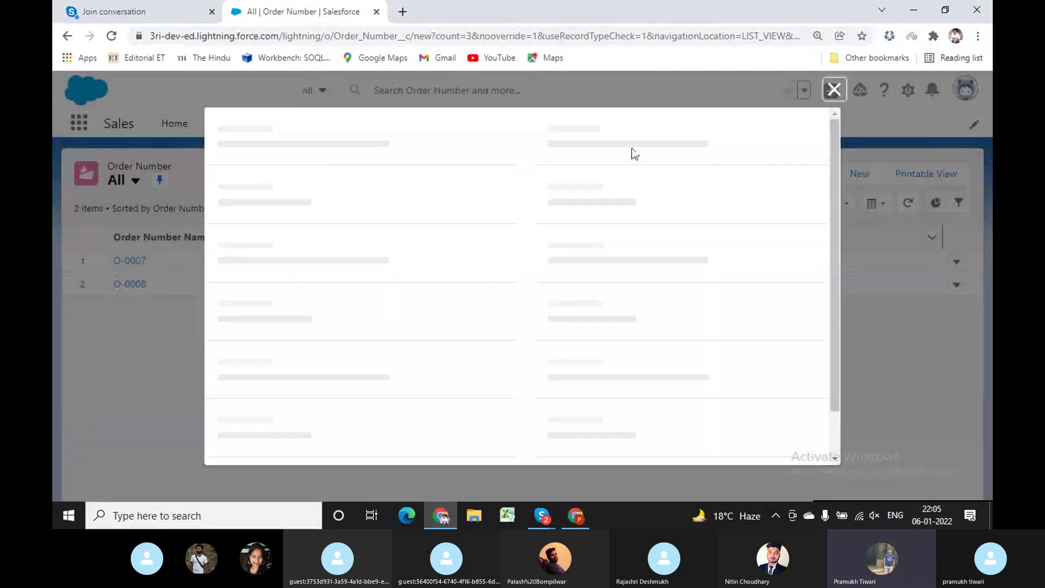
drag(591, 169, 628, 170)
double_click(572, 170)
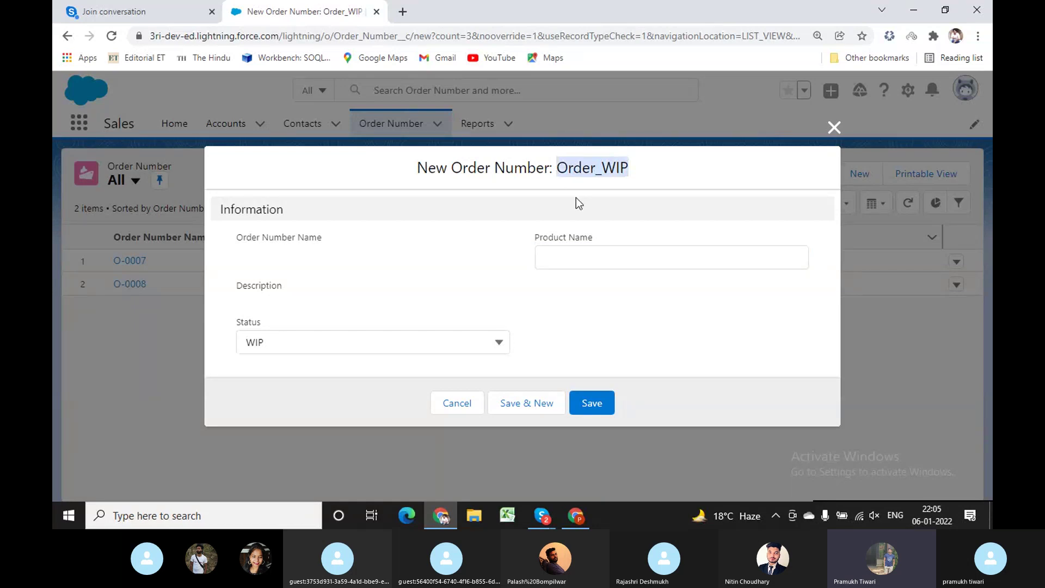
click(834, 128)
Find Profiles via Quick Find 'profi' and open the Read Only profile.
click(576, 514)
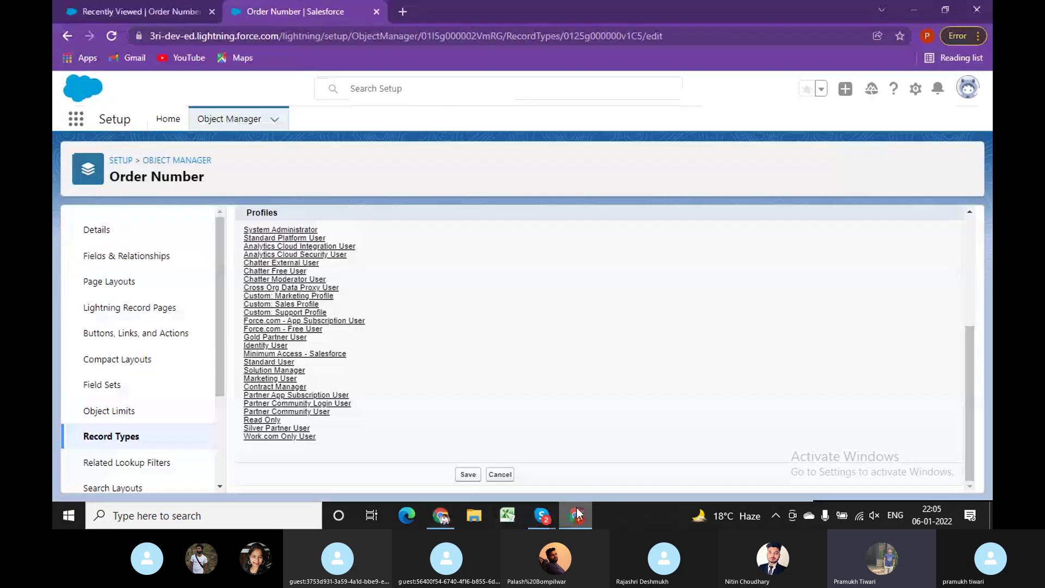
click(168, 120)
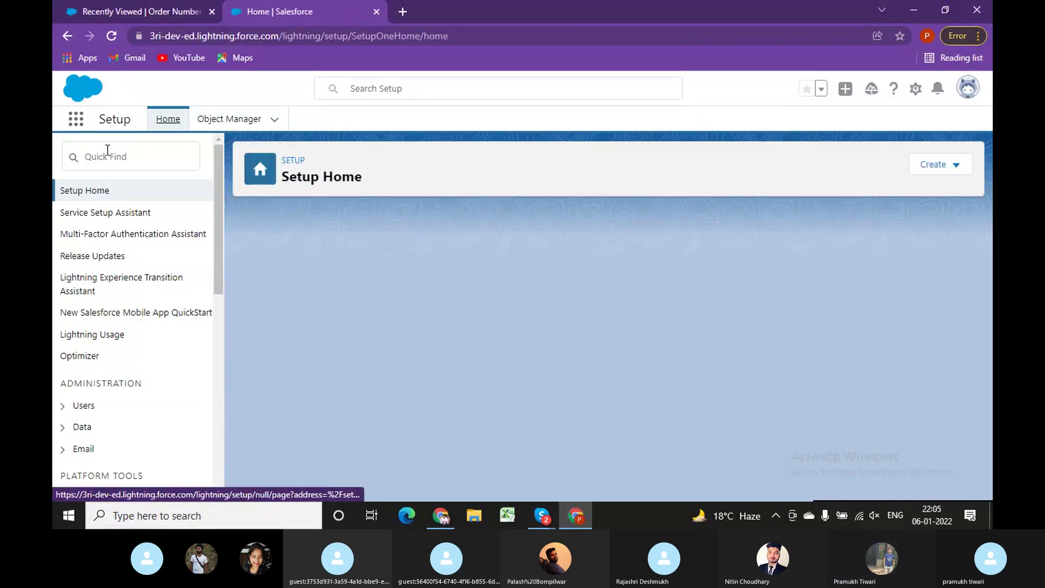
click(107, 151)
text(p)
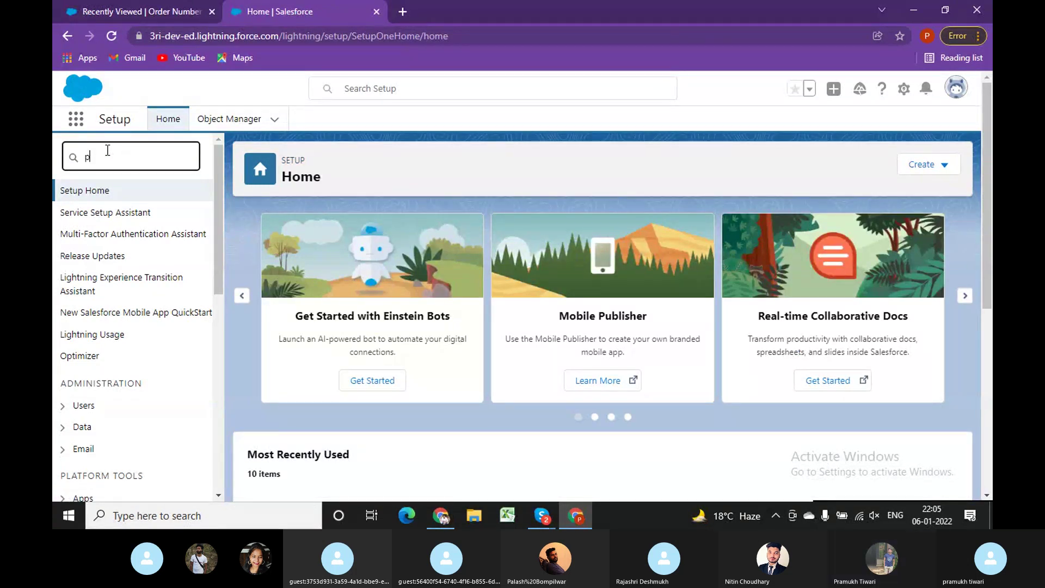
text(rofi)
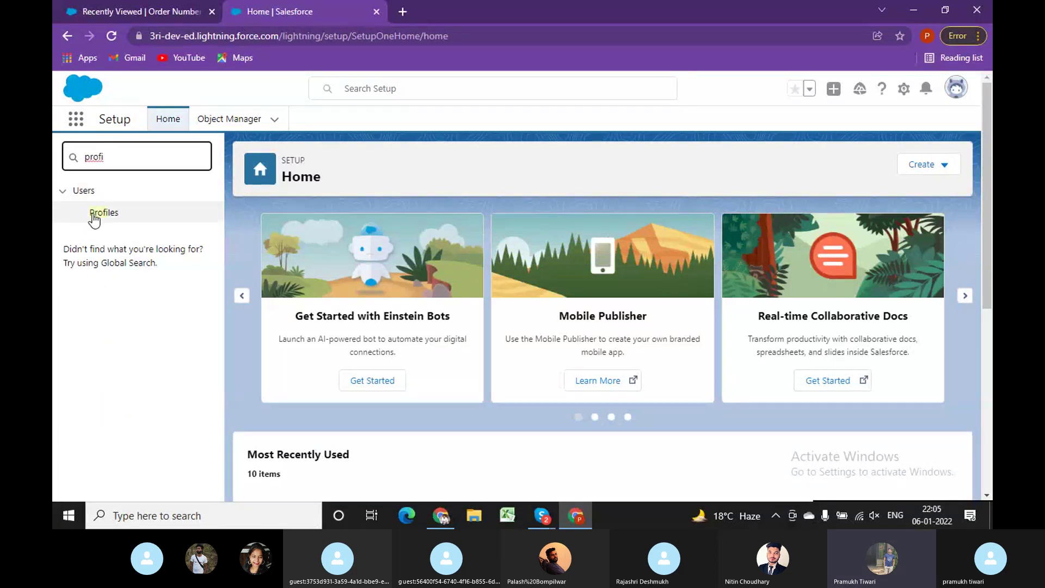
click(96, 213)
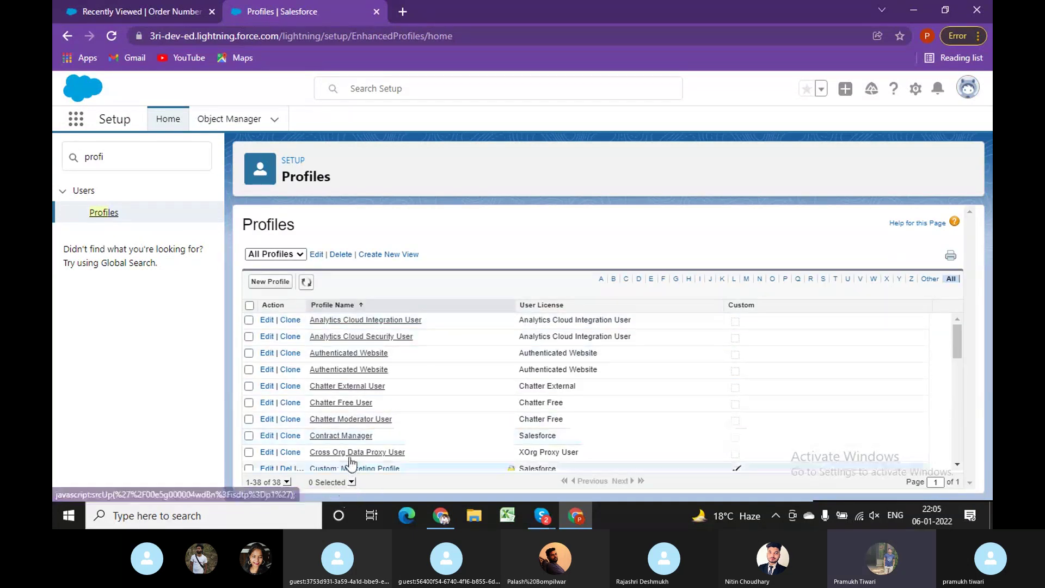
scroll(381, 433, down, 10)
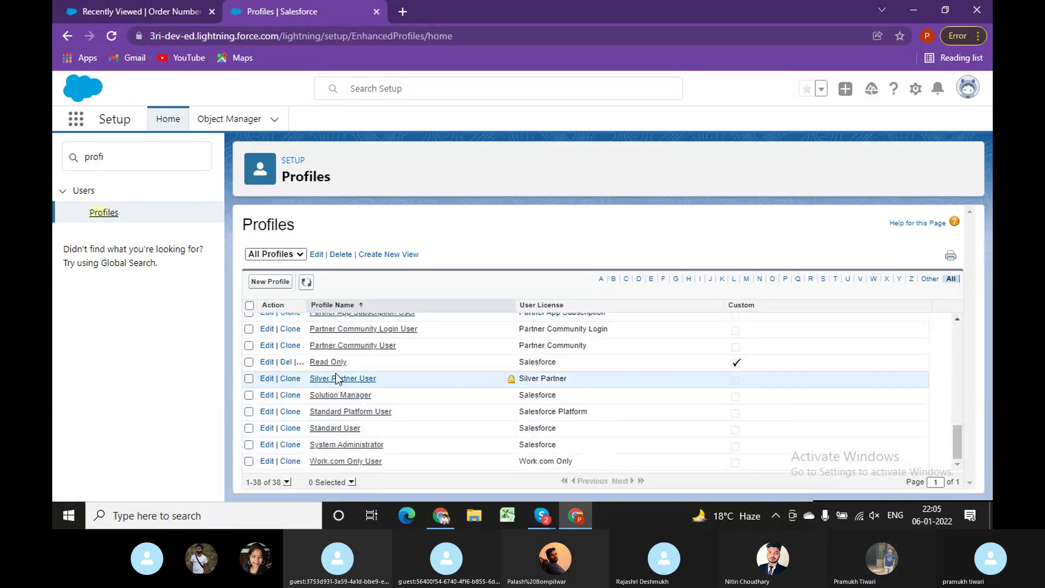
click(336, 363)
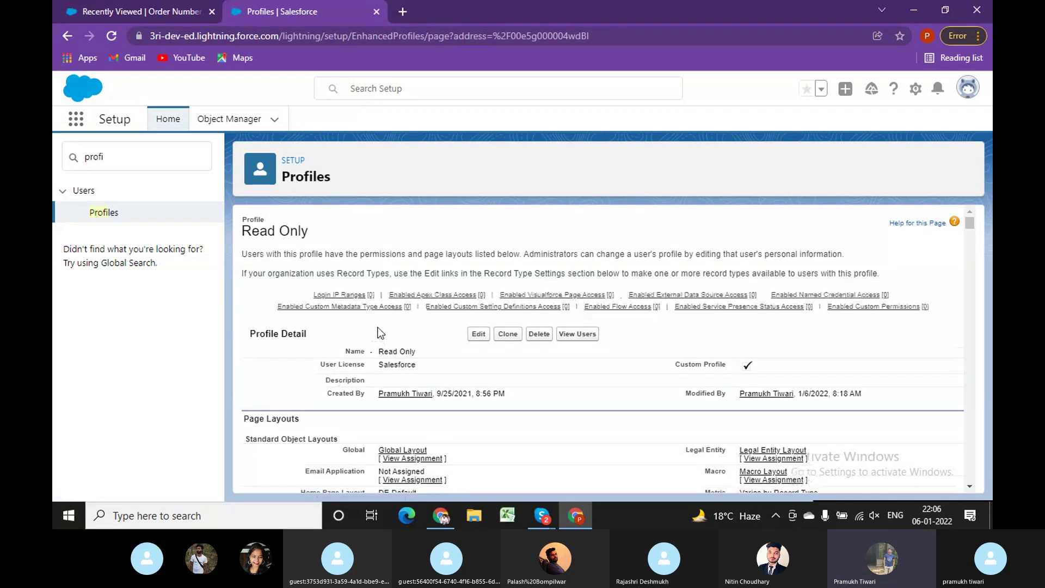
Search the Read Only profile for 'Order Number' and confirm its default record type is Order_WIP.
key(ctrl+f)
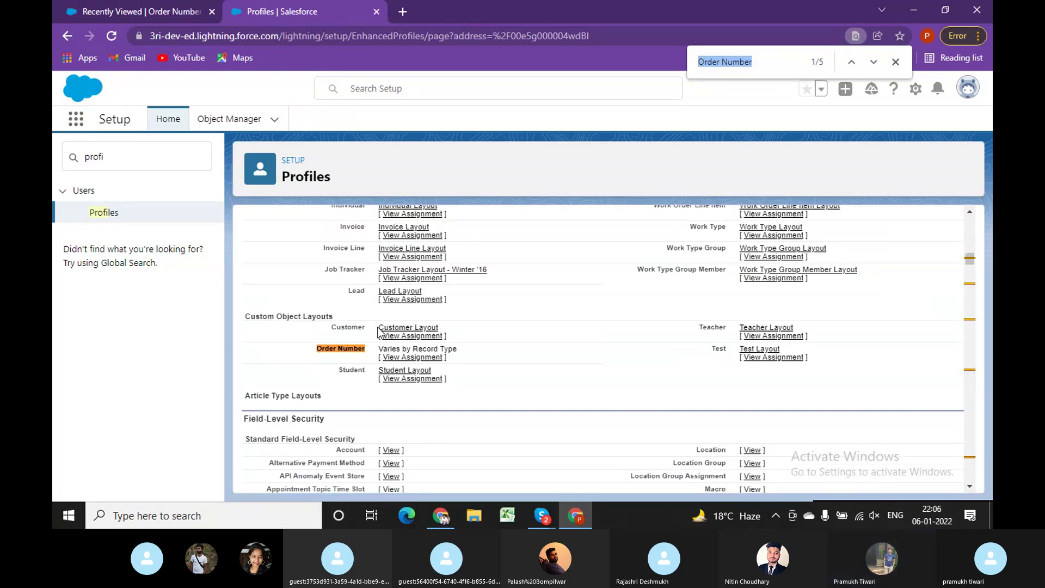
key(Return)
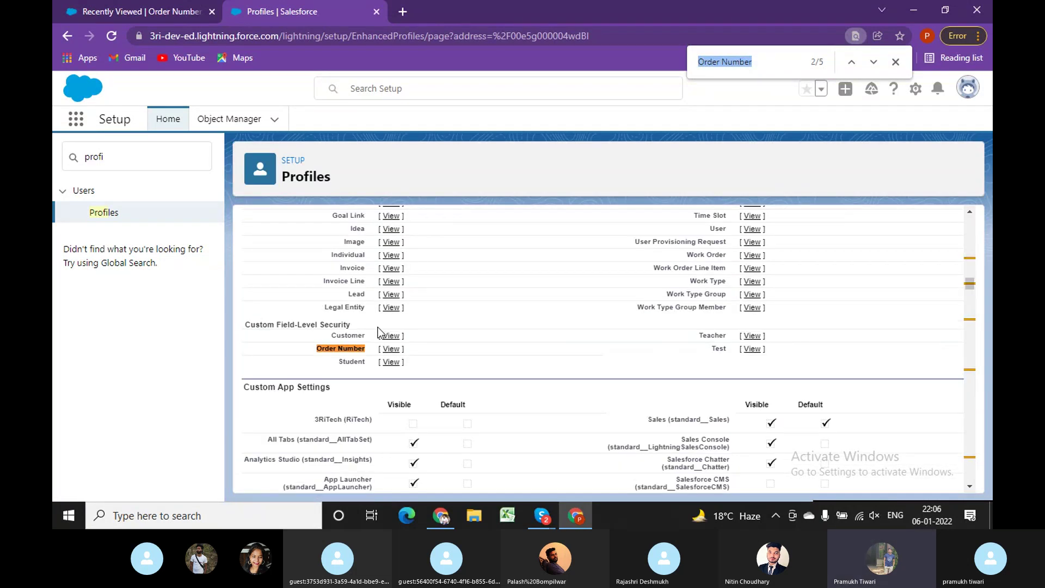
key(Return)
key(Return)
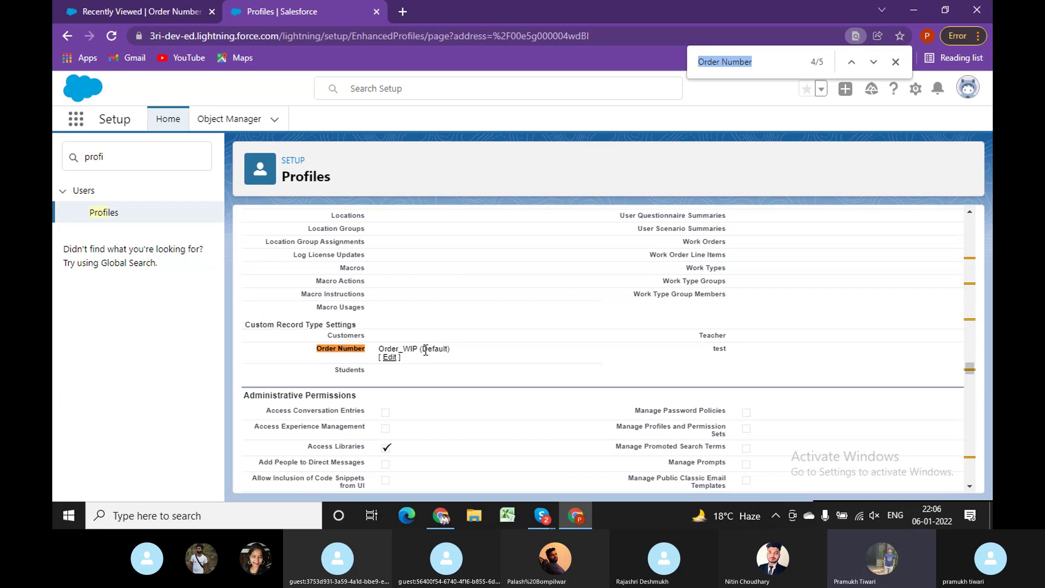
scroll(389, 324, up, 10)
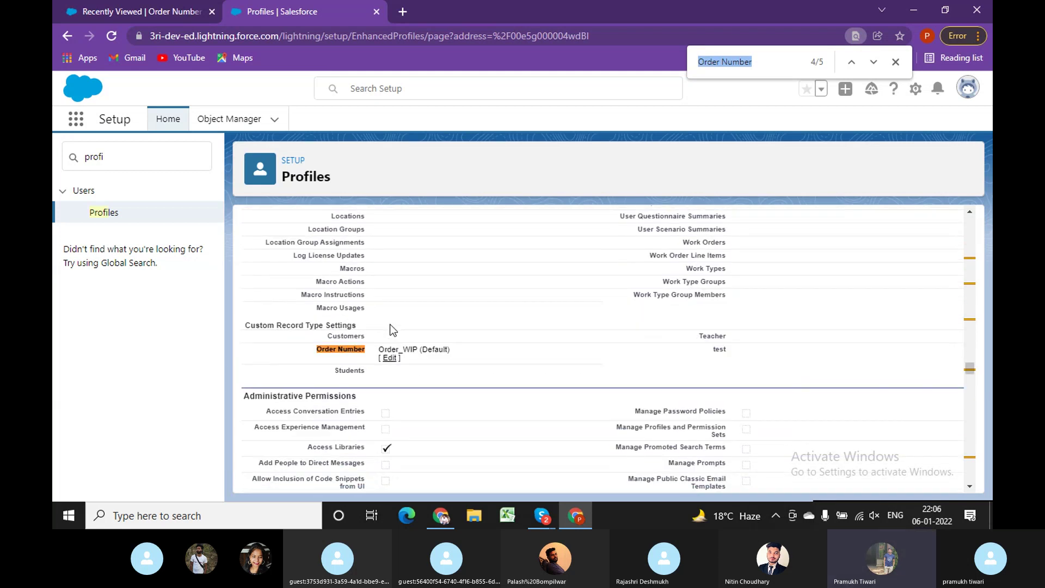
scroll(389, 324, down, 10)
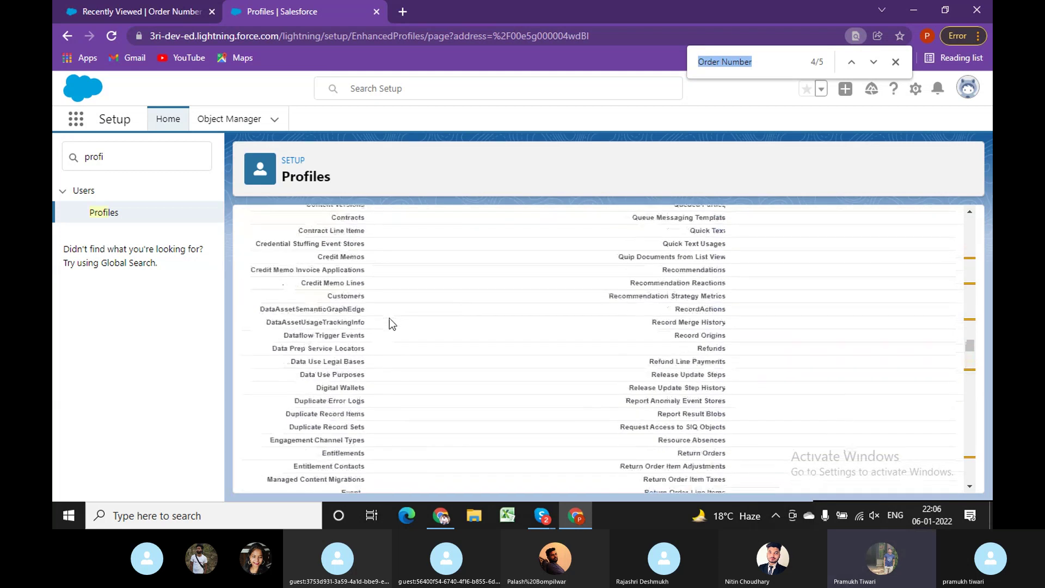
scroll(391, 321, down, 5)
scroll(389, 325, up, 4)
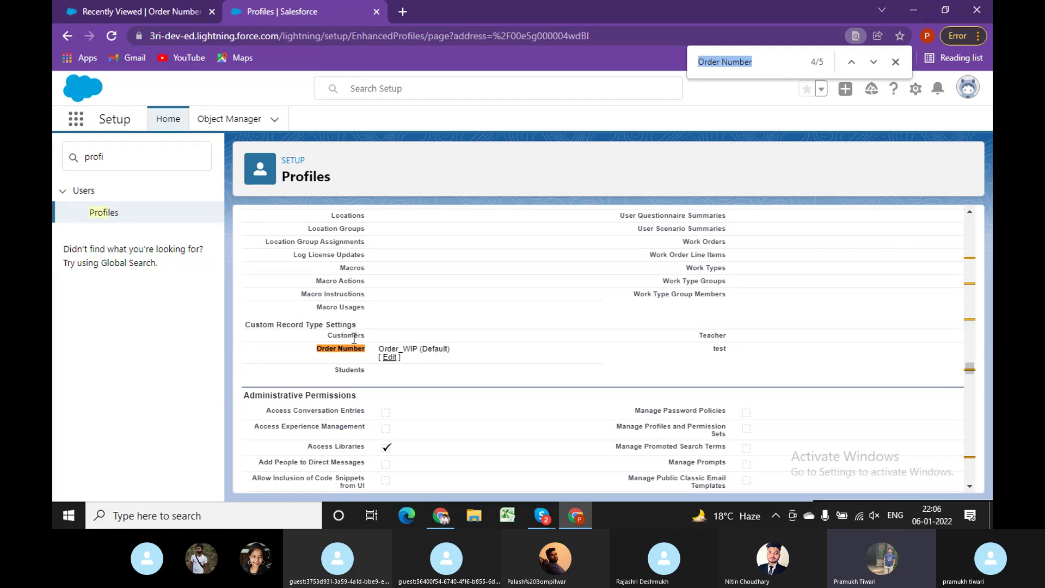
double_click(398, 347)
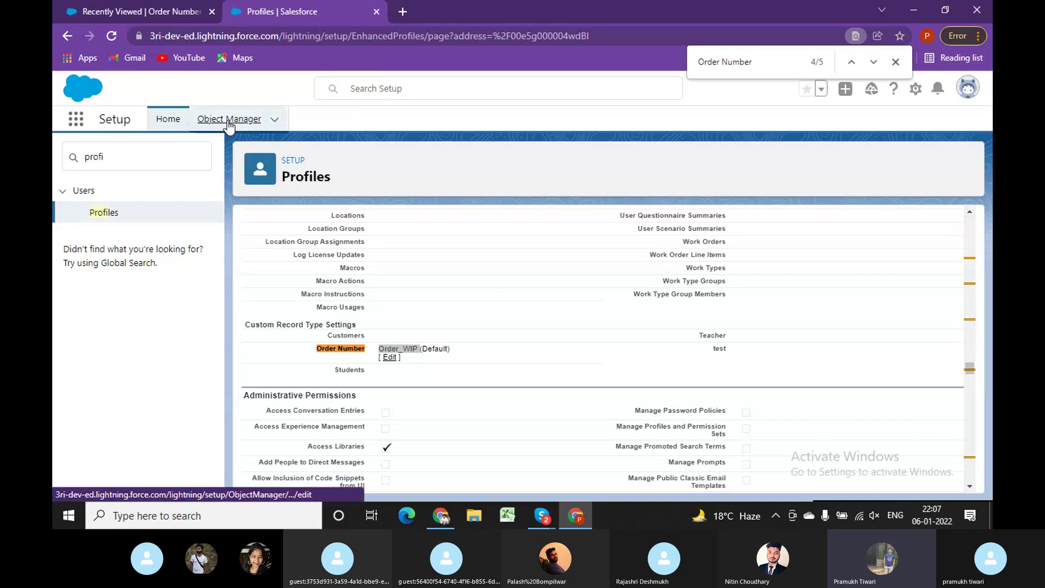
Filter Object Manager by 'order numb' and open the Order Number Page Layout Assignment table.
click(229, 119)
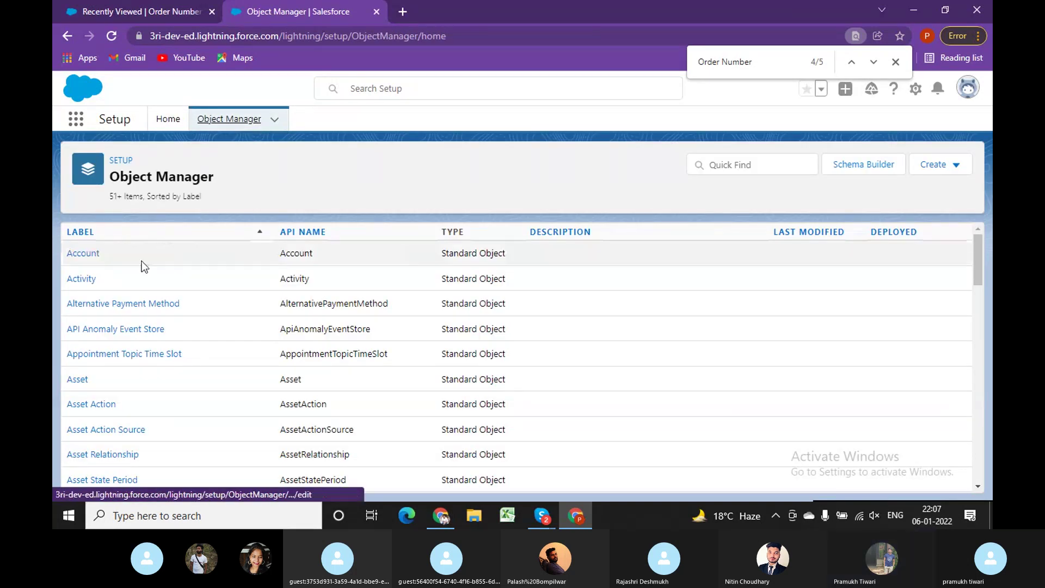
click(758, 165)
text(order num)
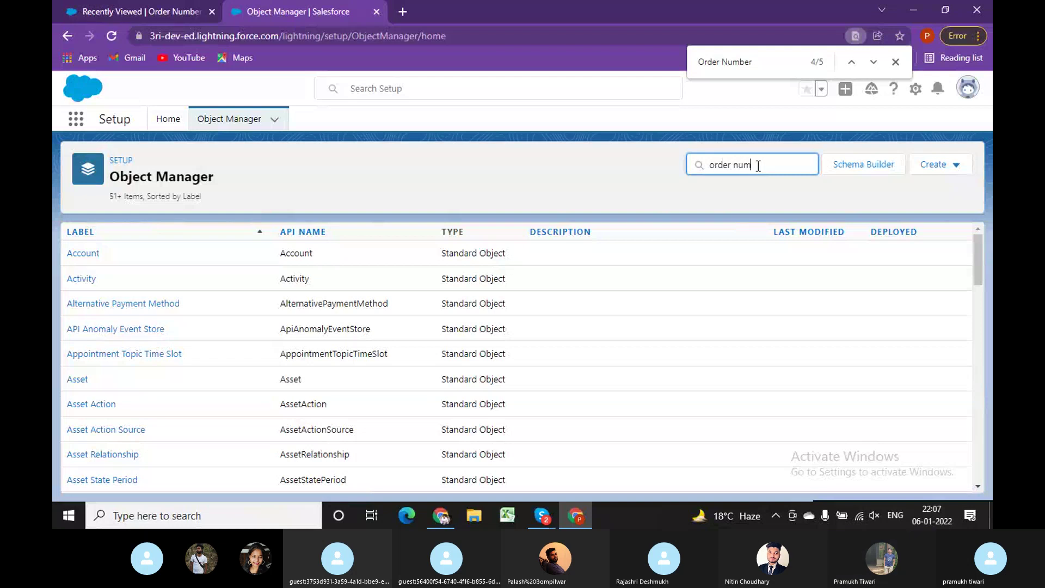
text(b)
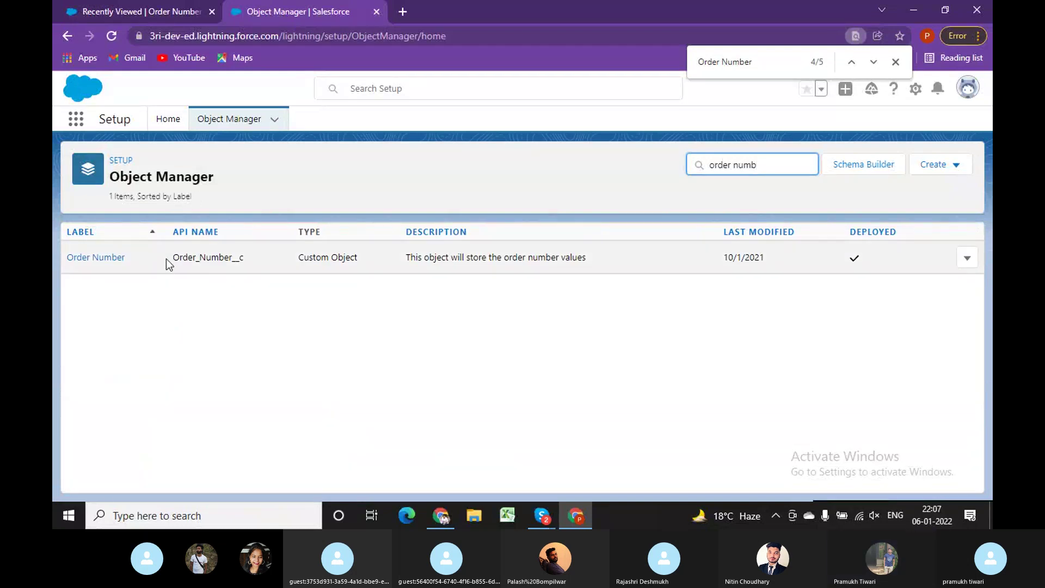
click(109, 259)
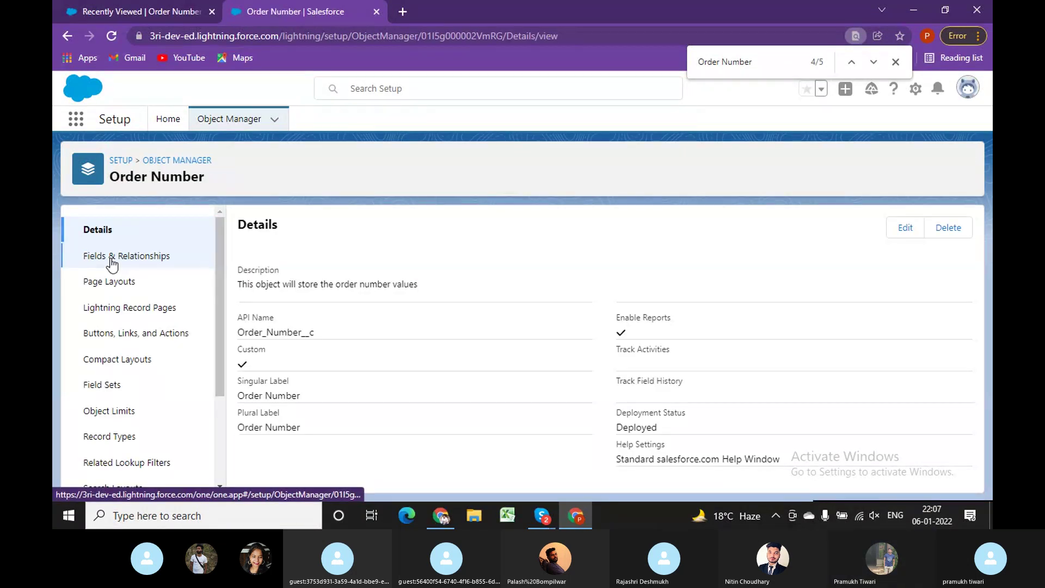
click(130, 285)
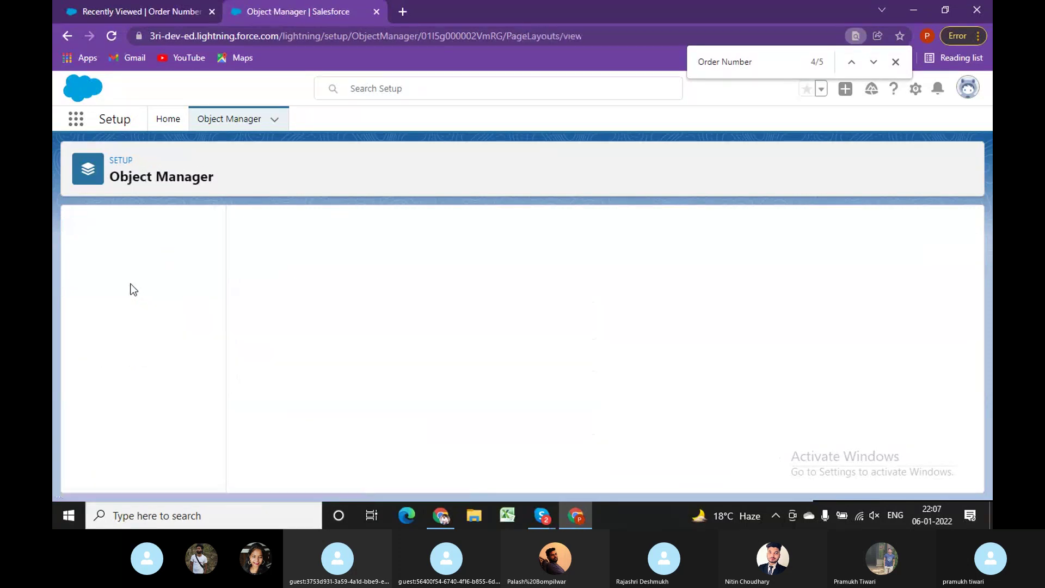
click(919, 236)
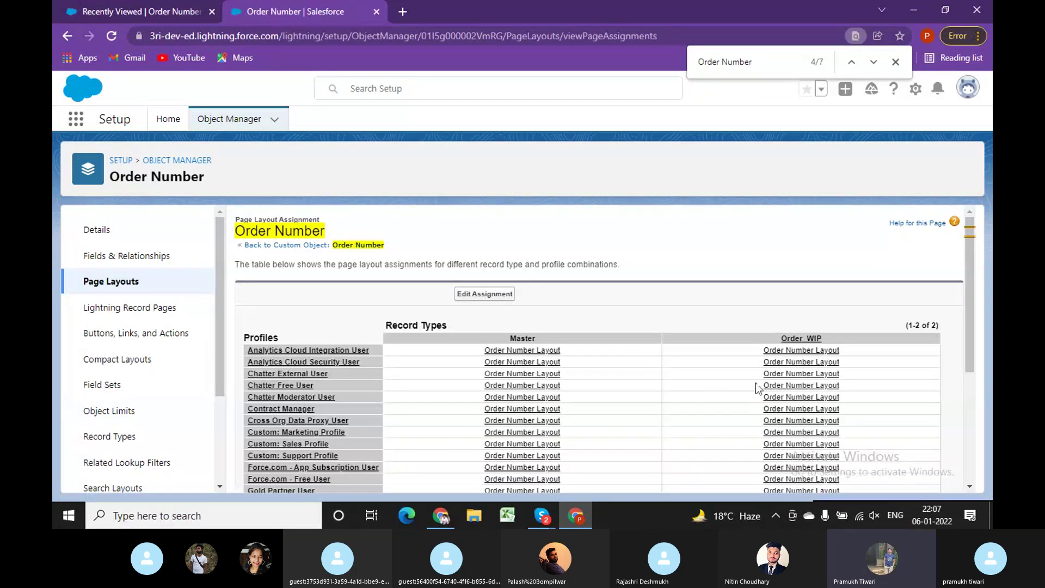
scroll(802, 412, down, 4)
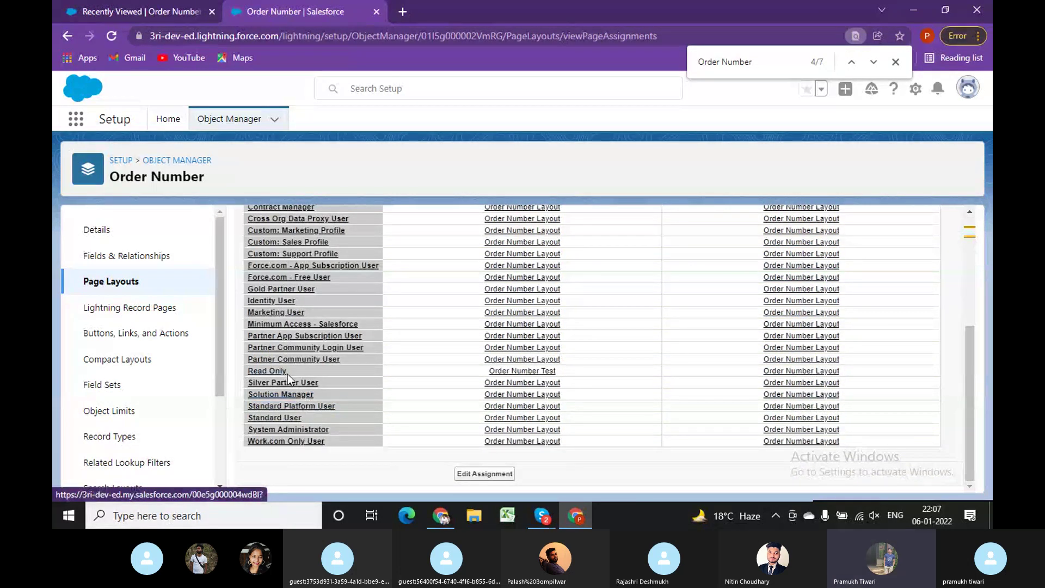
drag(974, 355, 979, 226)
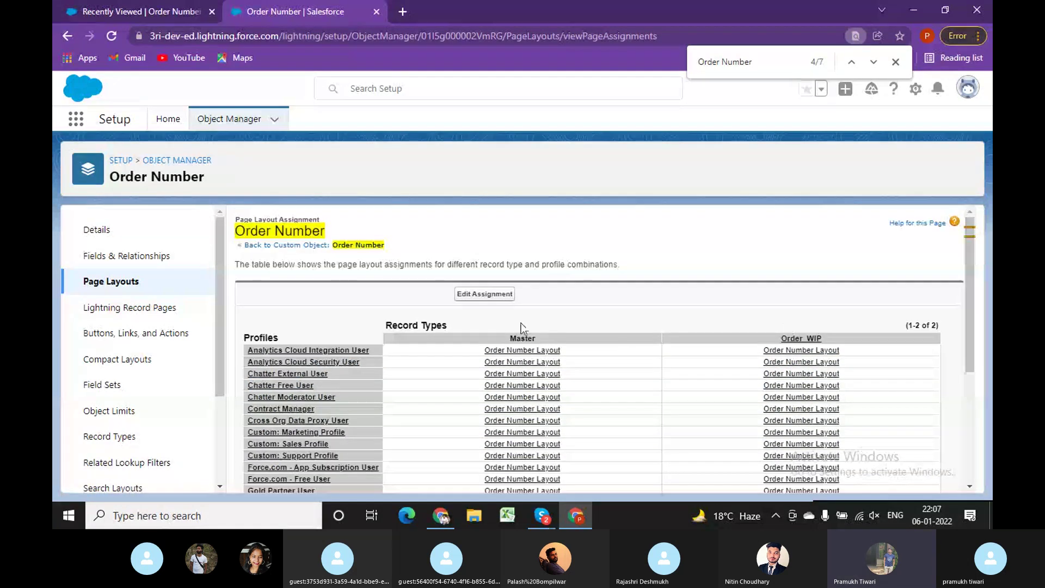
Set the Read Only profile's Order_WIP page layout to Order Number Test and save.
click(485, 293)
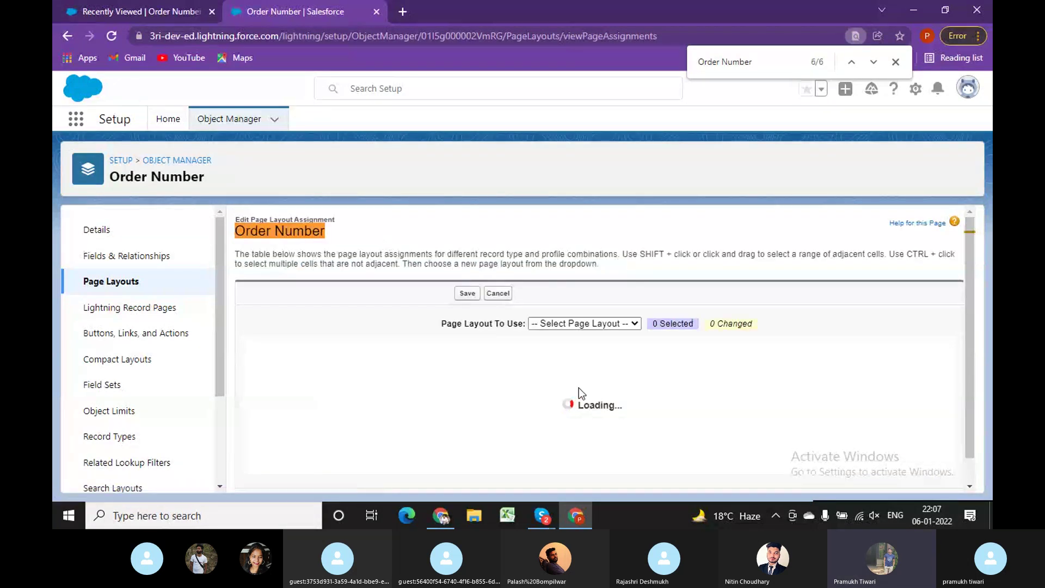
scroll(681, 406, down, 4)
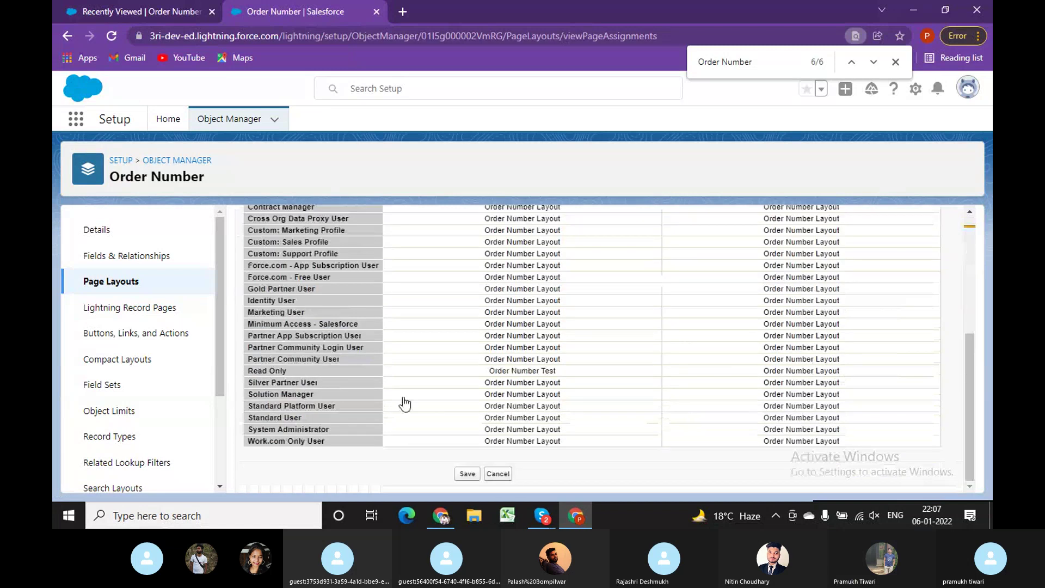
click(858, 374)
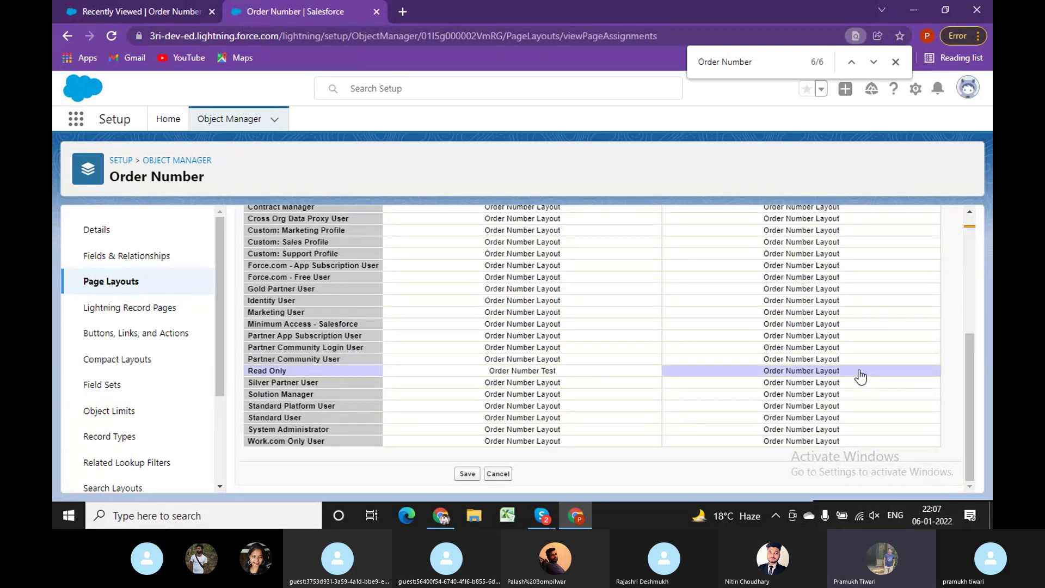
scroll(860, 377, up, 3)
scroll(860, 376, up, 2)
click(614, 325)
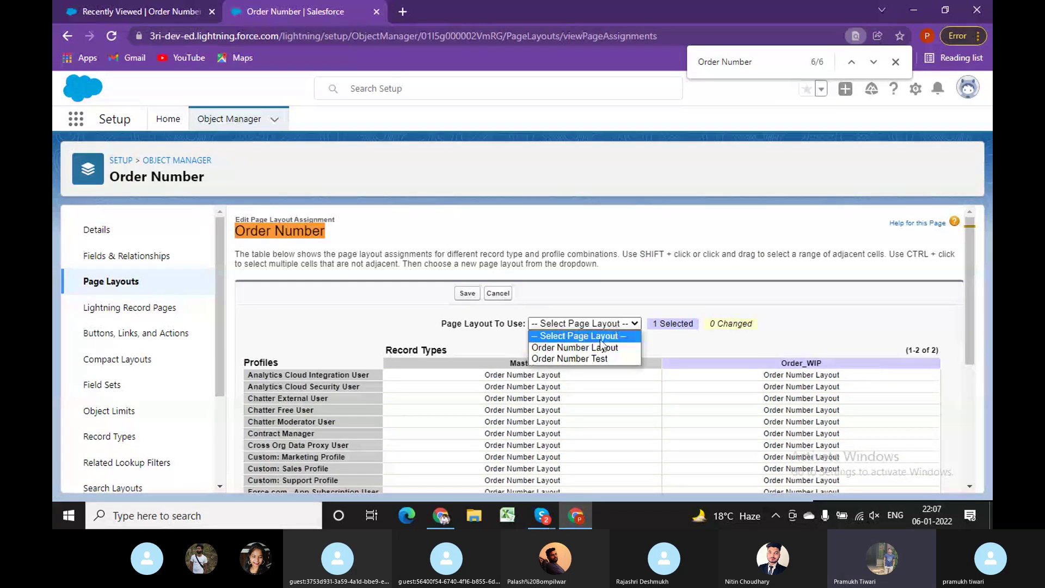
click(596, 358)
scroll(693, 369, down, 5)
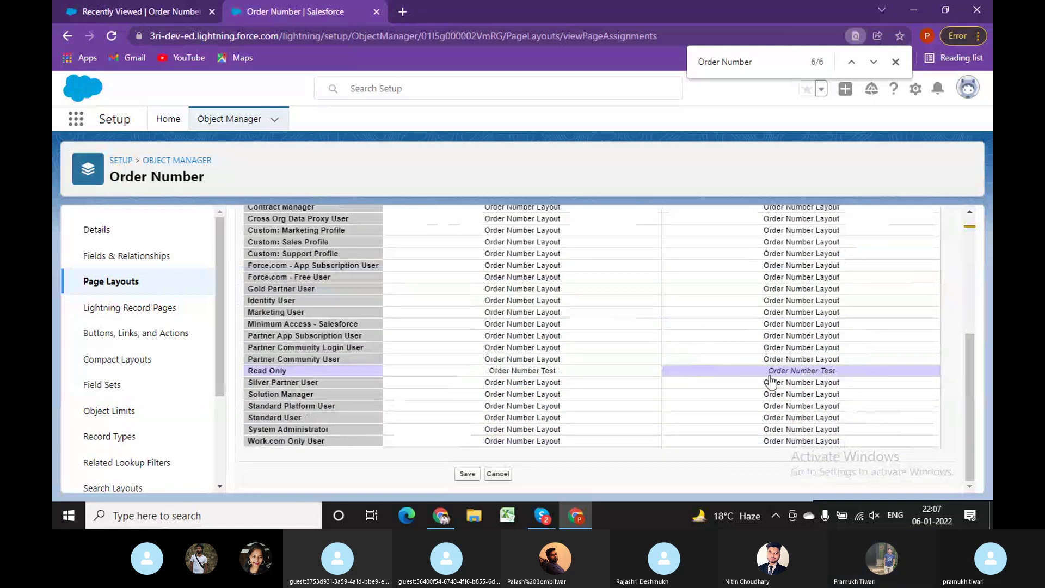
click(468, 474)
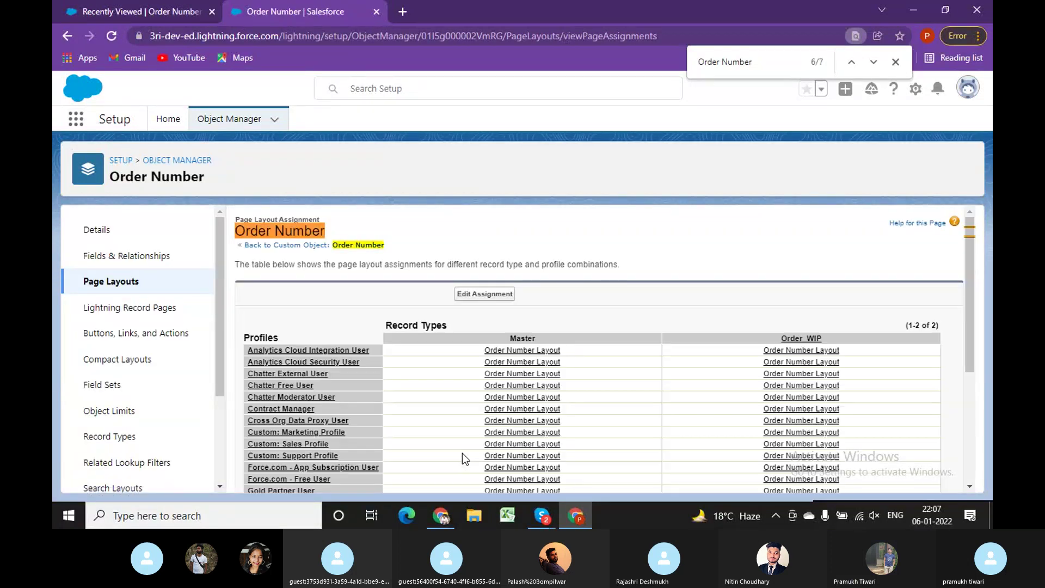
Open order record O-0007 in the test user's window and reload it.
click(441, 515)
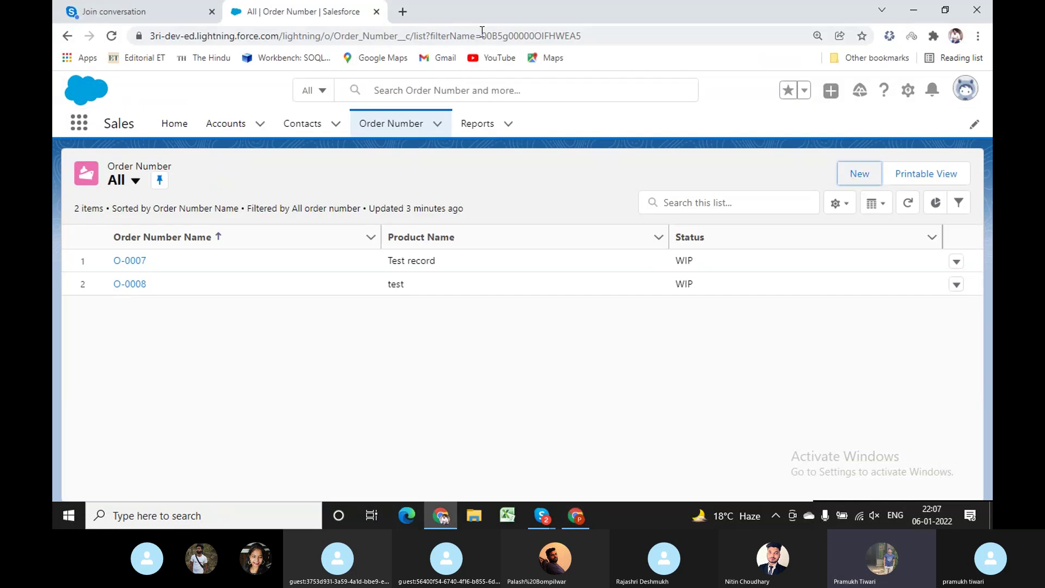
click(130, 260)
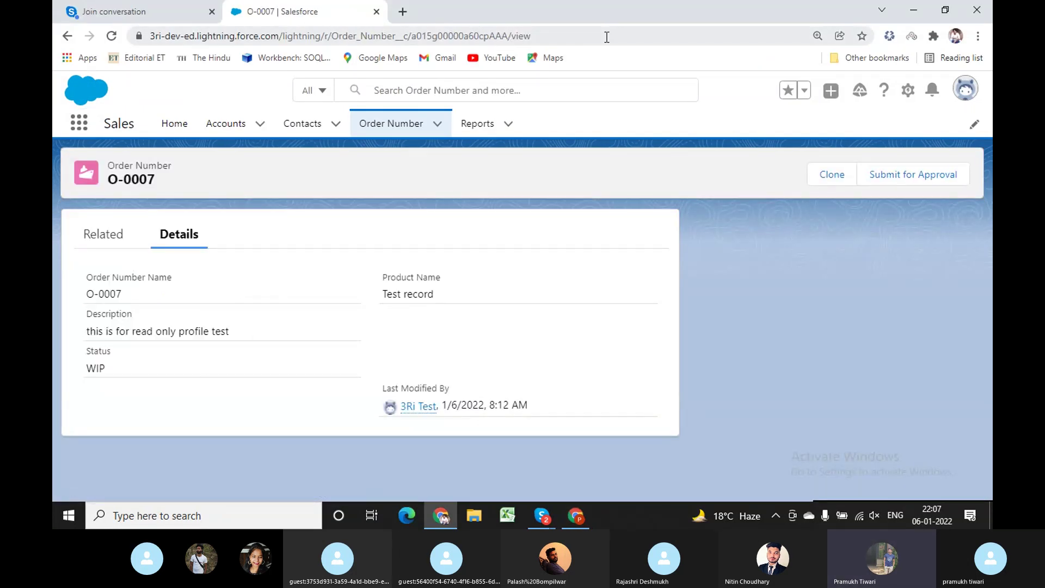
click(607, 36)
key(Return)
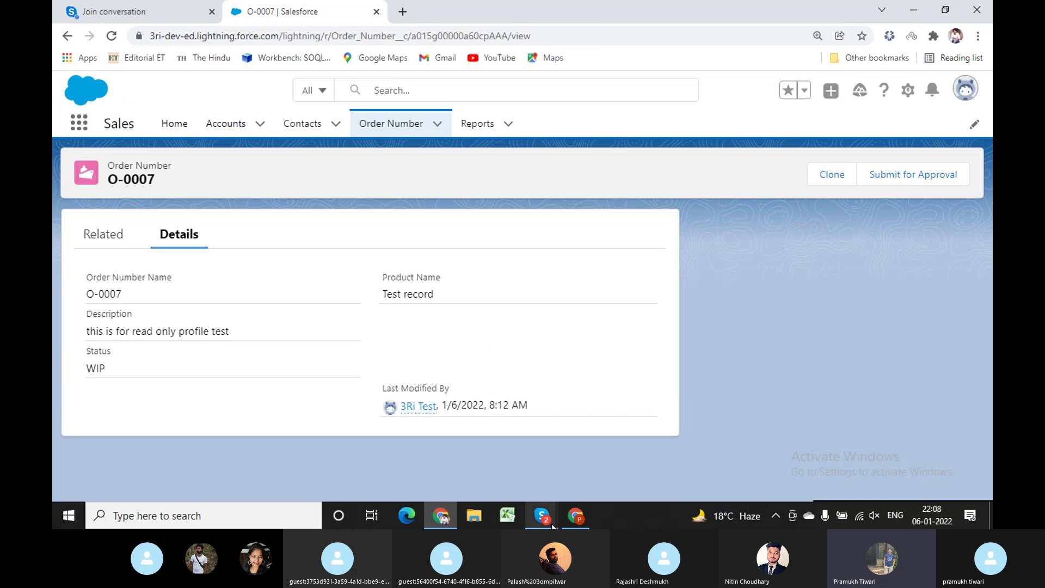
click(575, 515)
scroll(792, 399, down, 5)
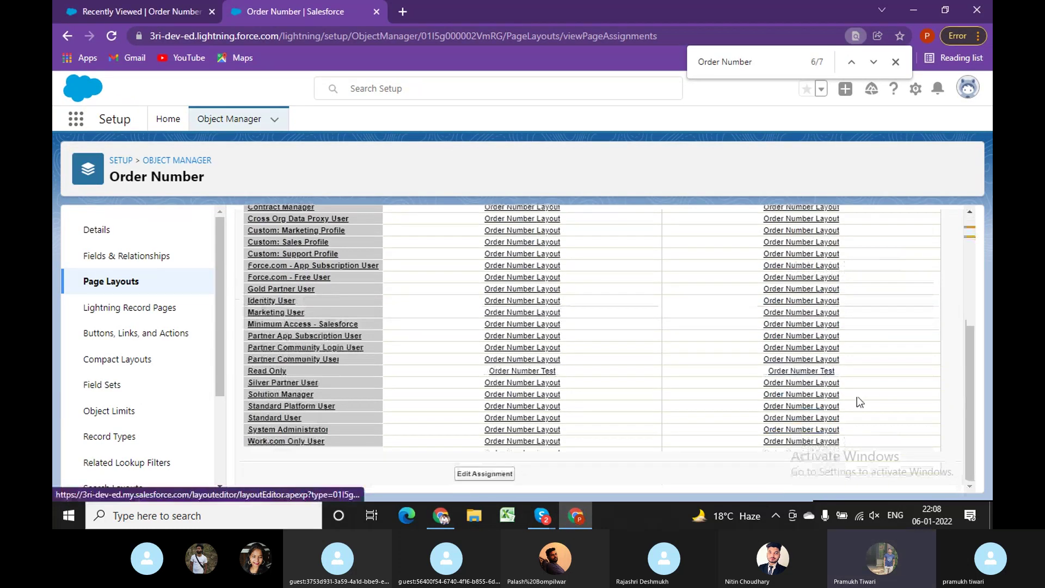
click(442, 515)
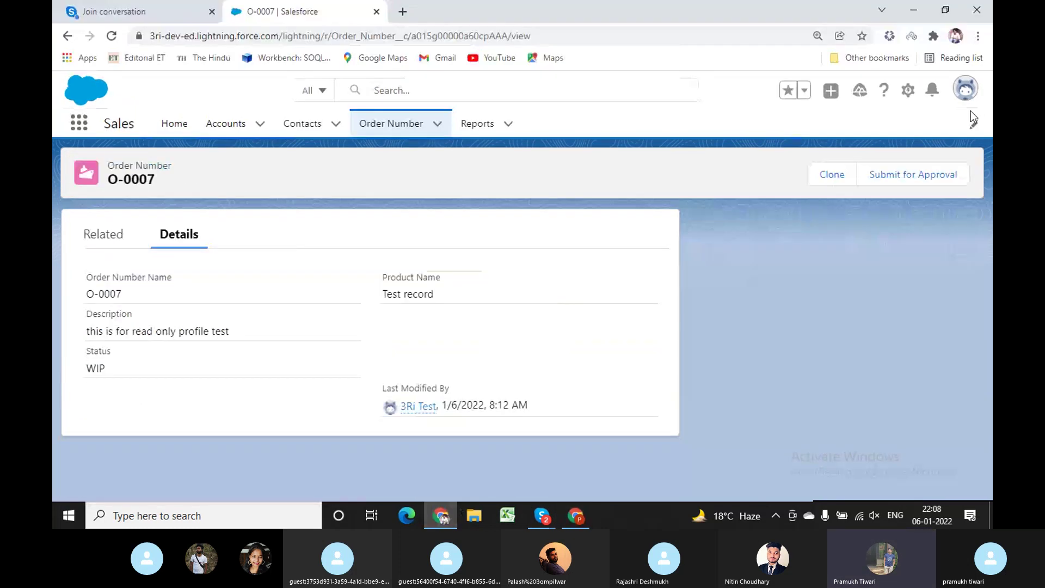
Switch the test user's session to Salesforce Classic, retrying after landing on another org's login page.
click(965, 88)
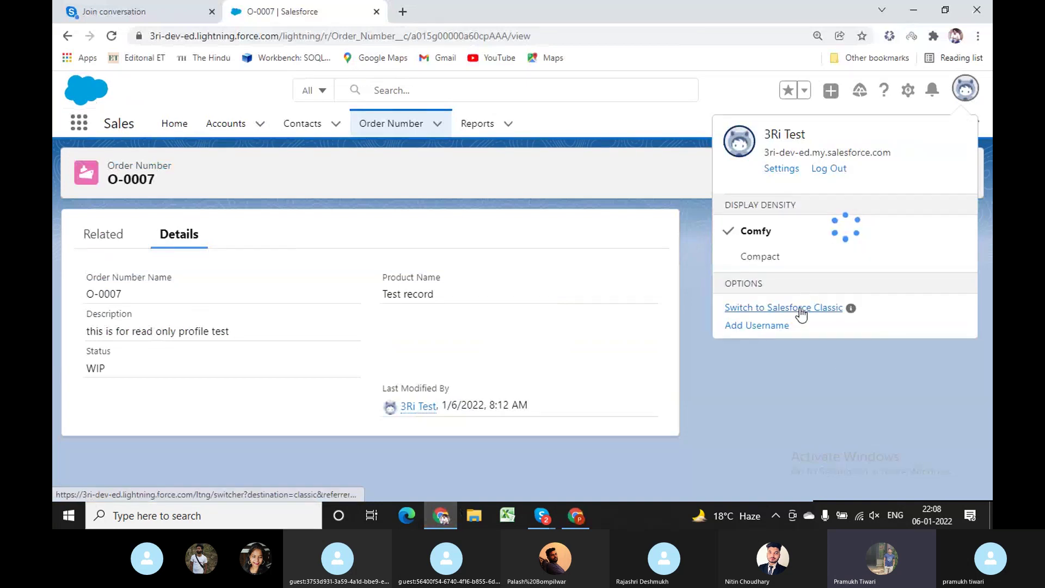
click(800, 308)
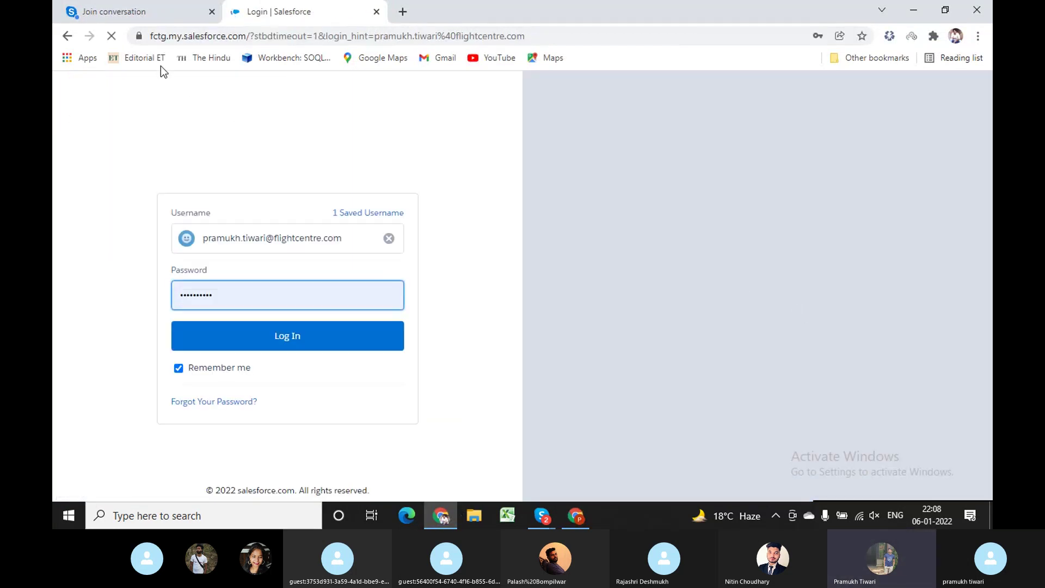
click(68, 37)
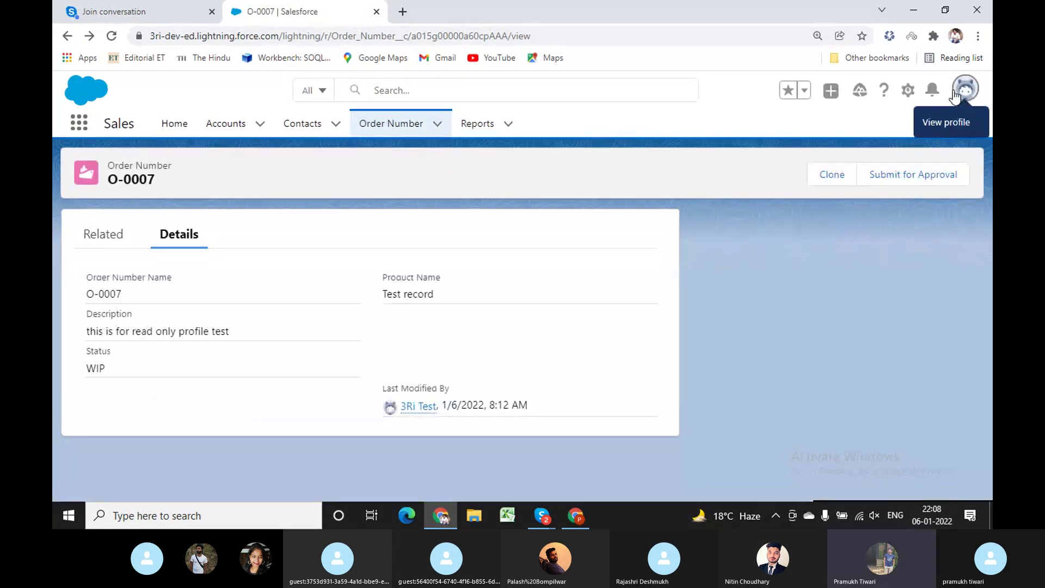
click(960, 93)
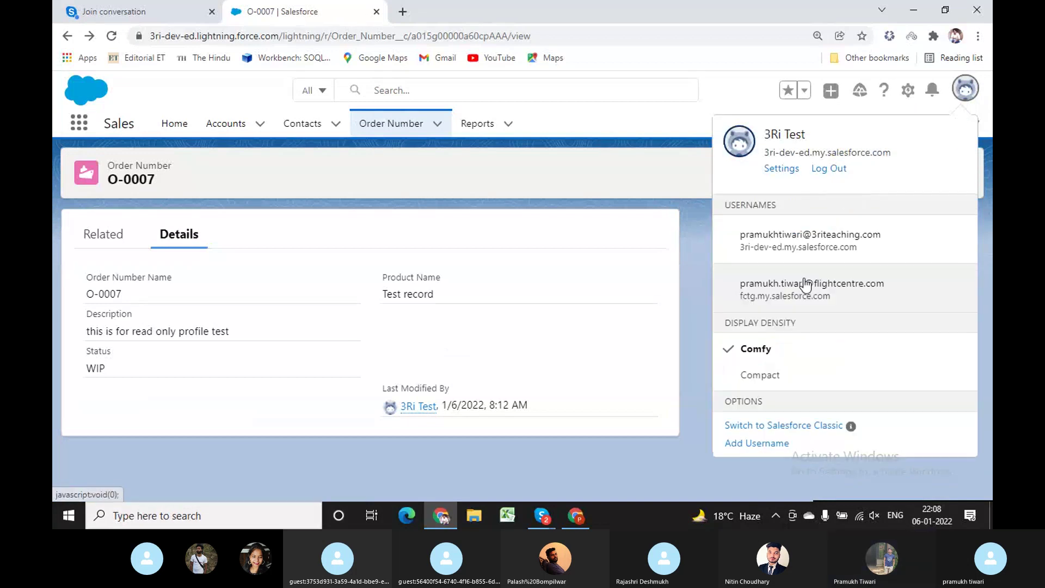
click(800, 429)
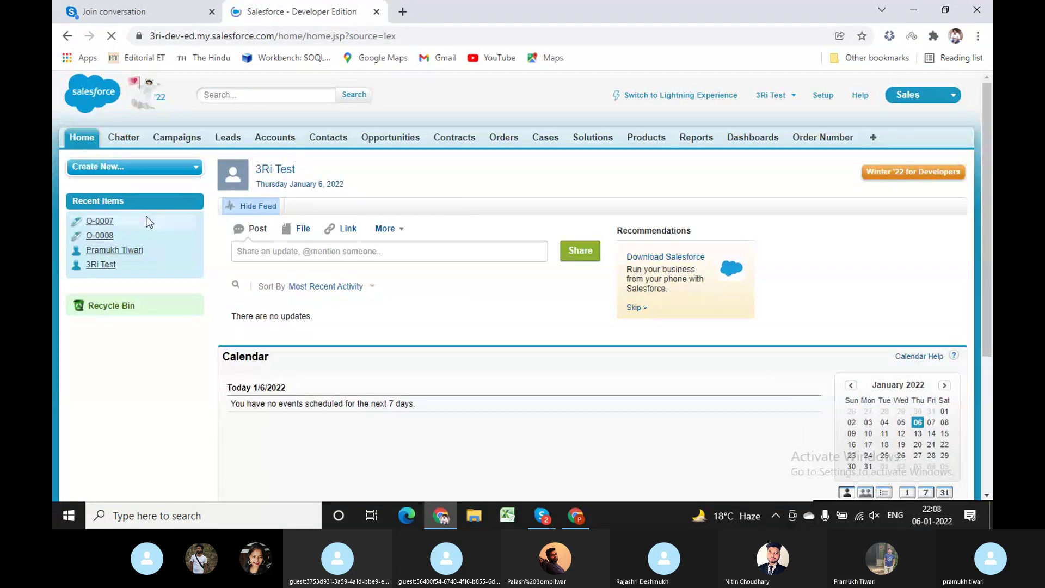
View order O-0007 in Classic, then return to Lightning with Compact display density.
click(100, 224)
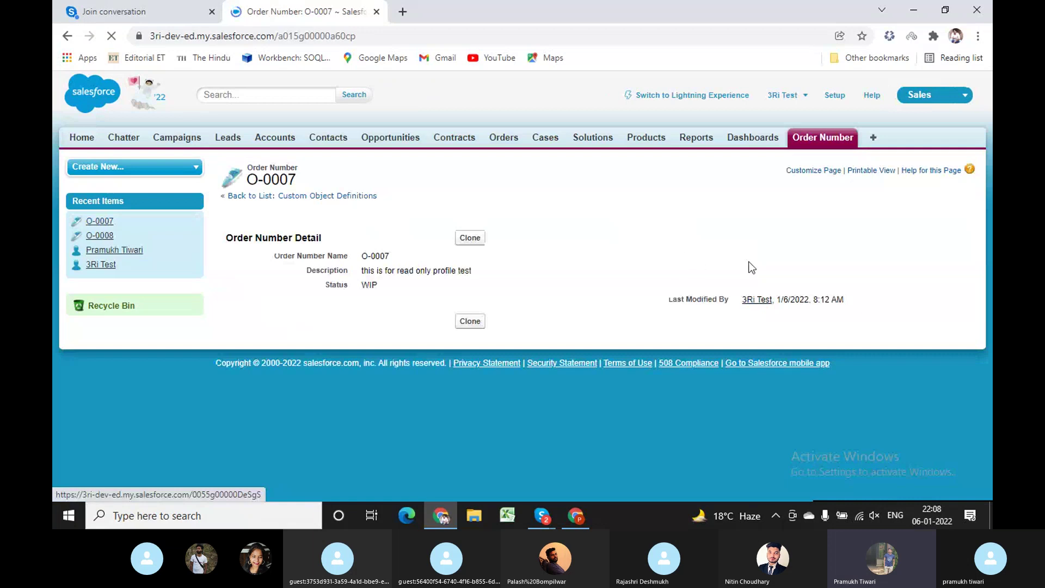
click(705, 96)
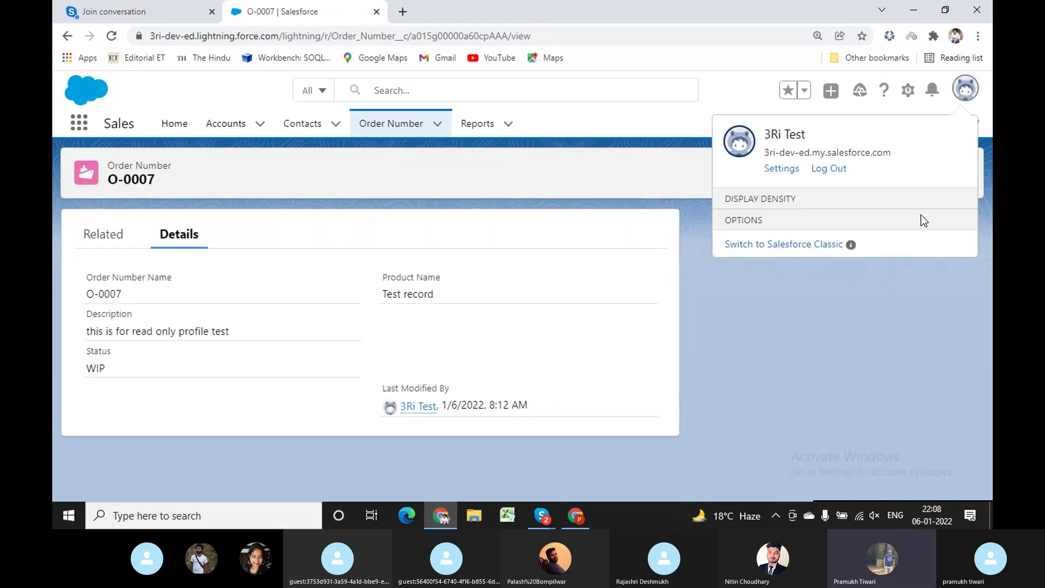
click(755, 376)
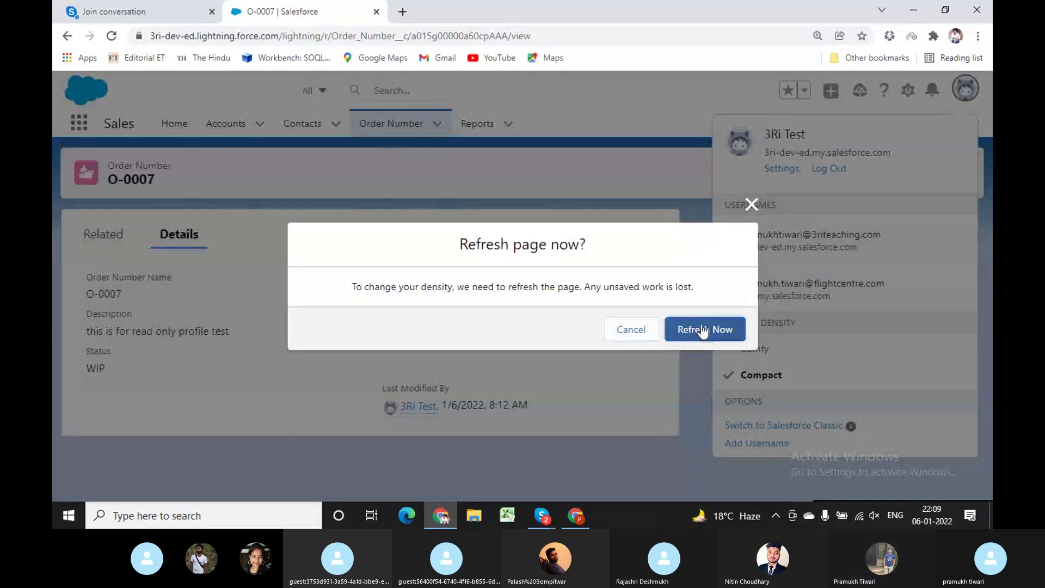
click(703, 329)
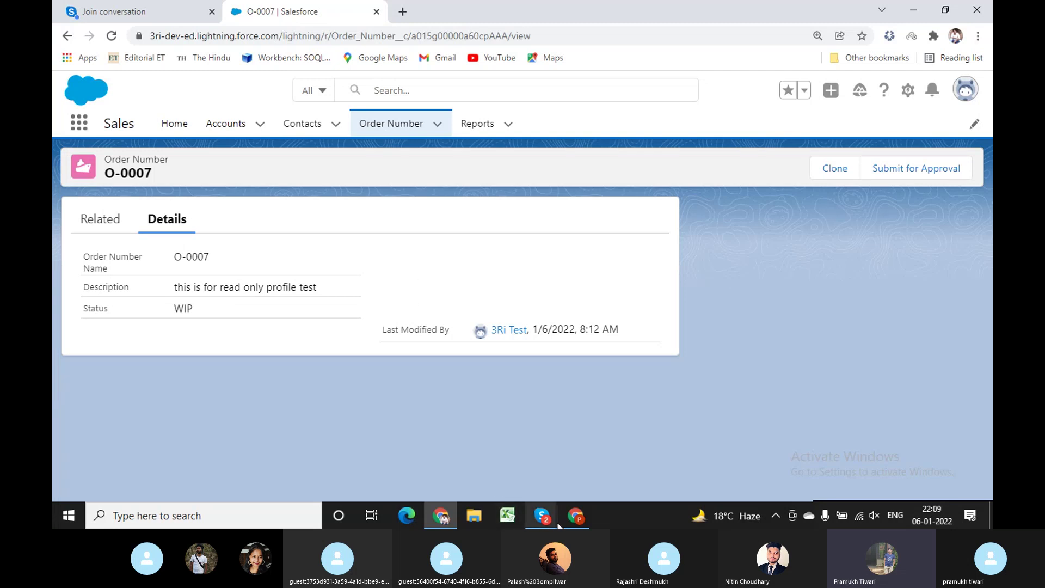
Check the Read Only profile's layouts for the Master and Order_WIP record types.
click(576, 516)
scroll(608, 418, up, 4)
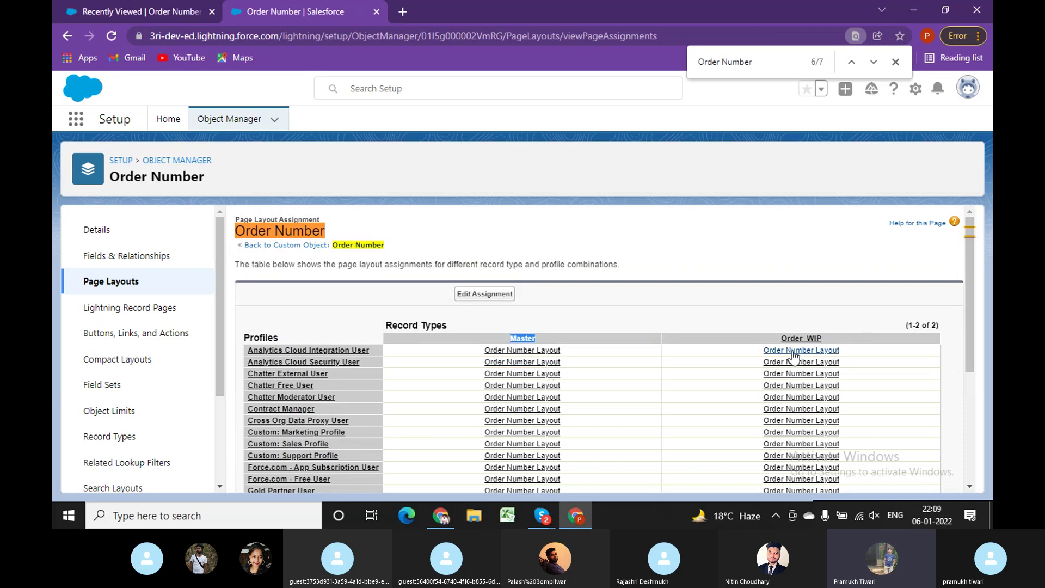
drag(780, 336, 828, 336)
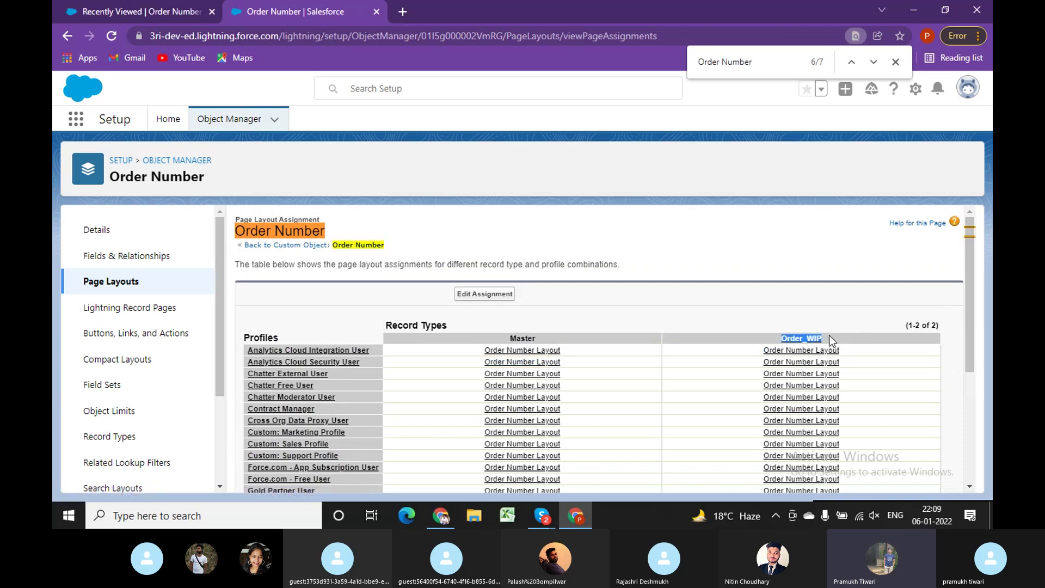
scroll(512, 384, down, 4)
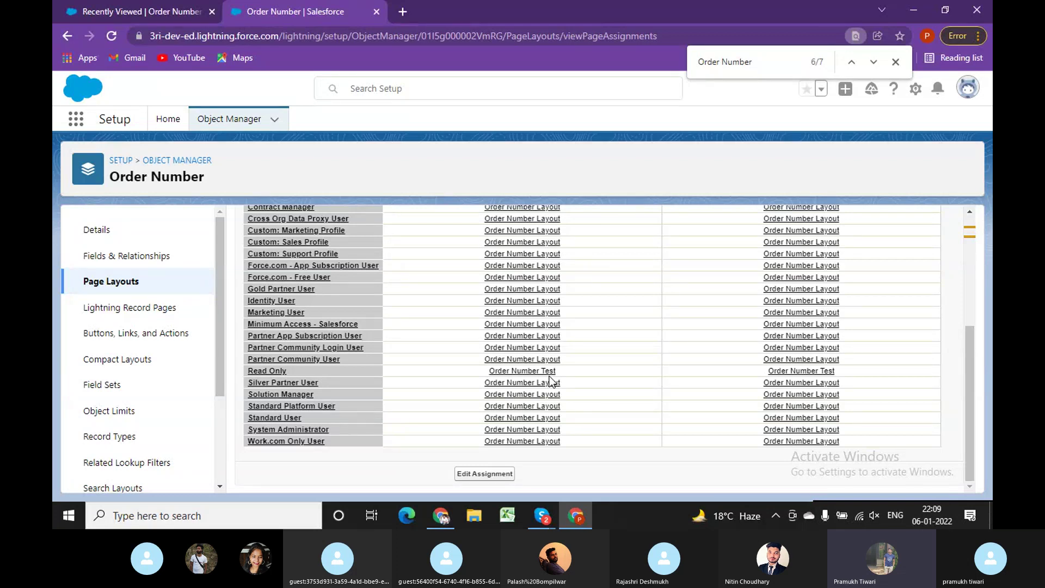
In the other browser window, open order O-0002 from Recently Viewed Order Numbers.
click(439, 515)
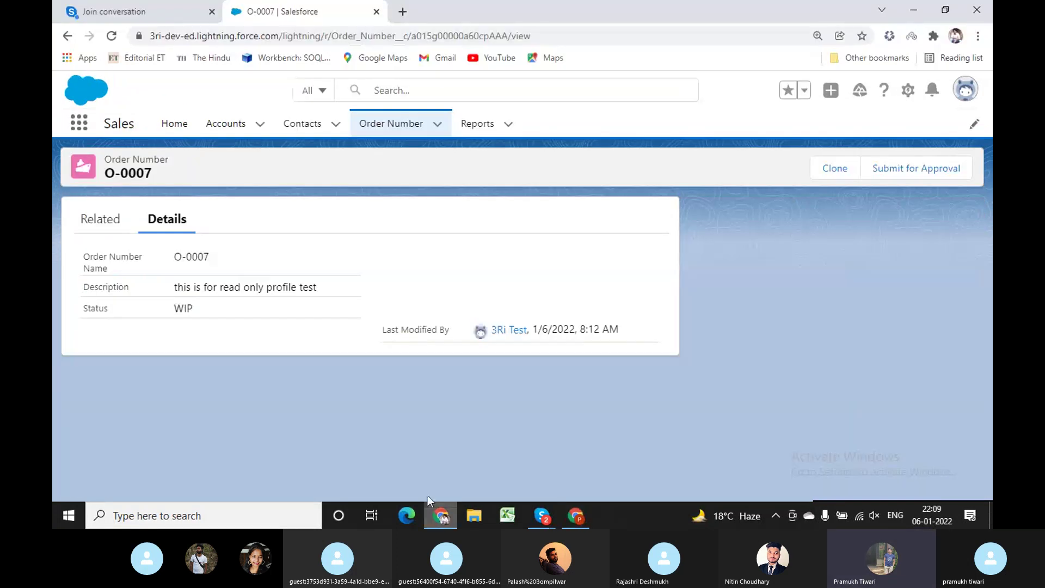
click(577, 517)
click(137, 12)
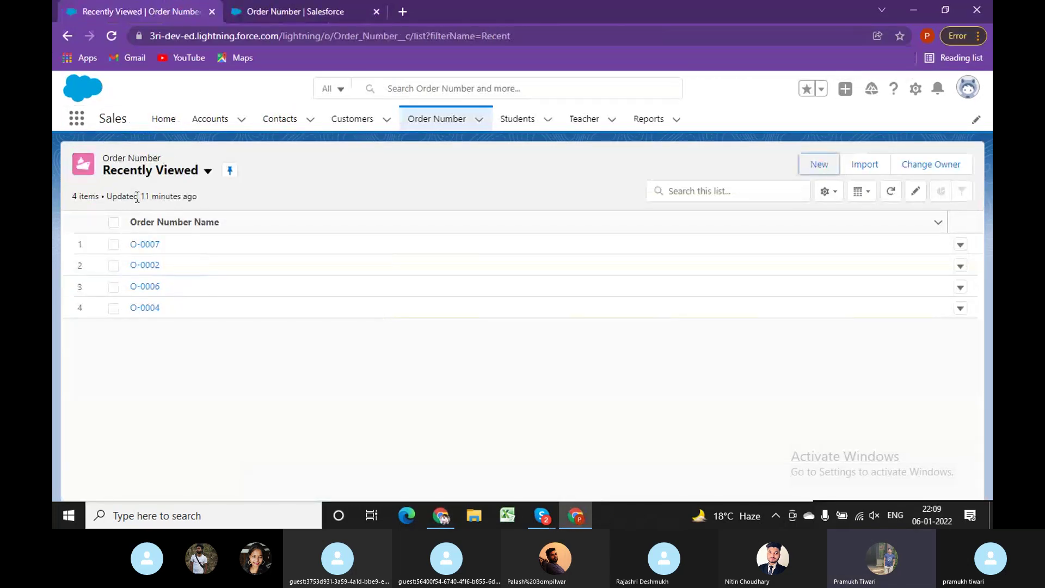
click(146, 264)
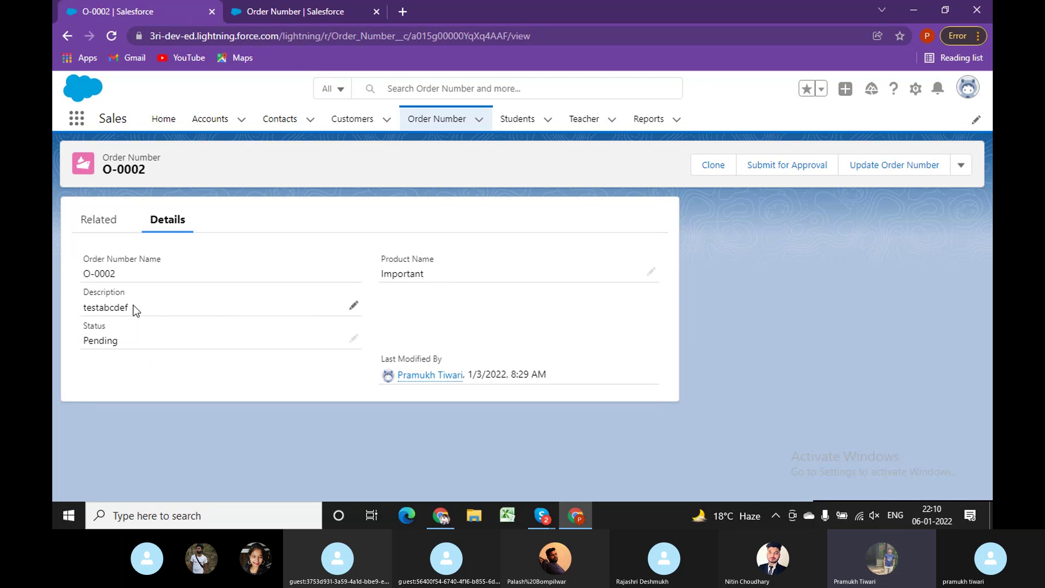
double_click(110, 340)
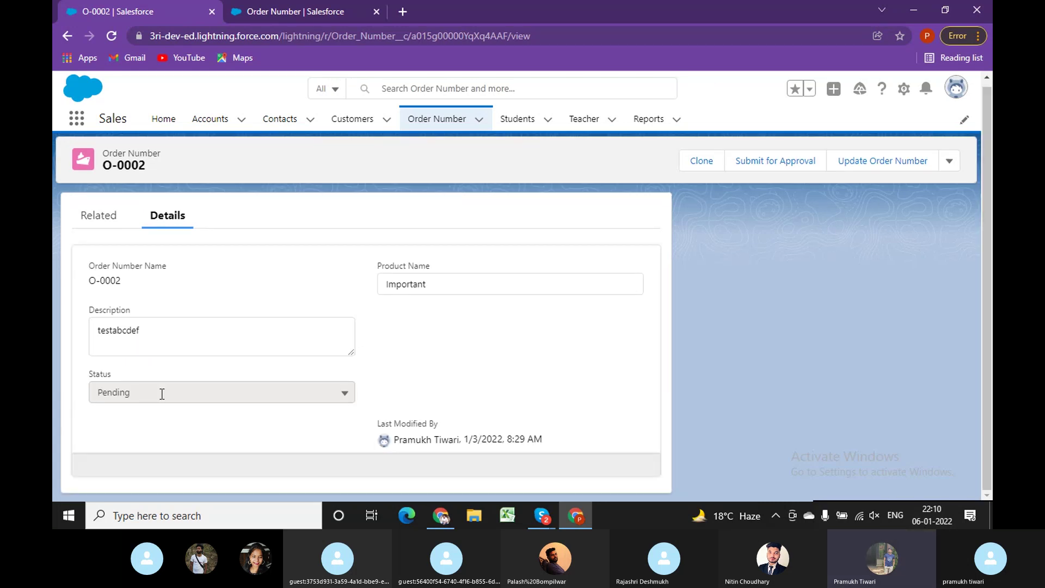
click(164, 394)
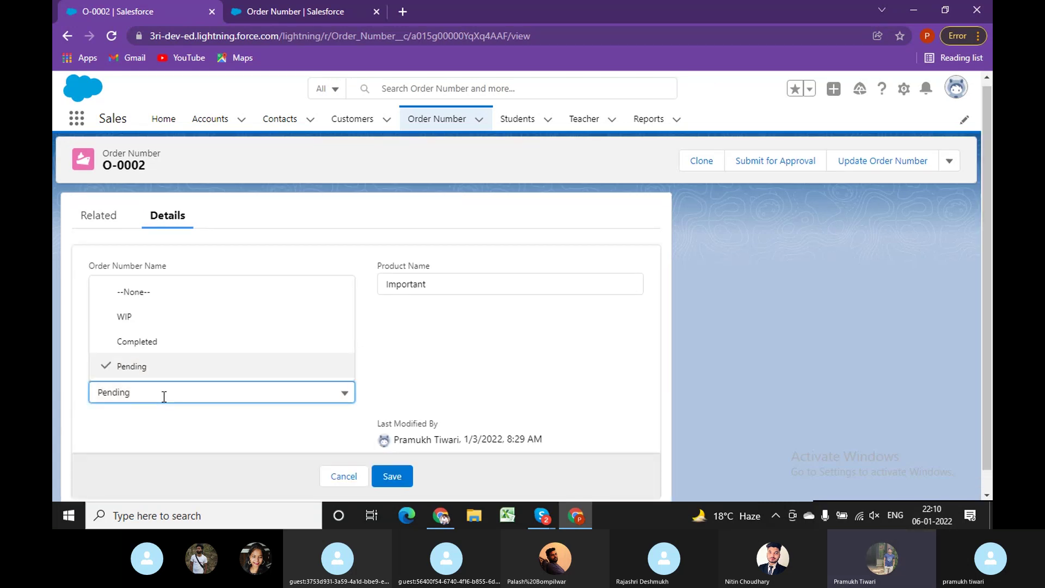
click(142, 341)
click(397, 472)
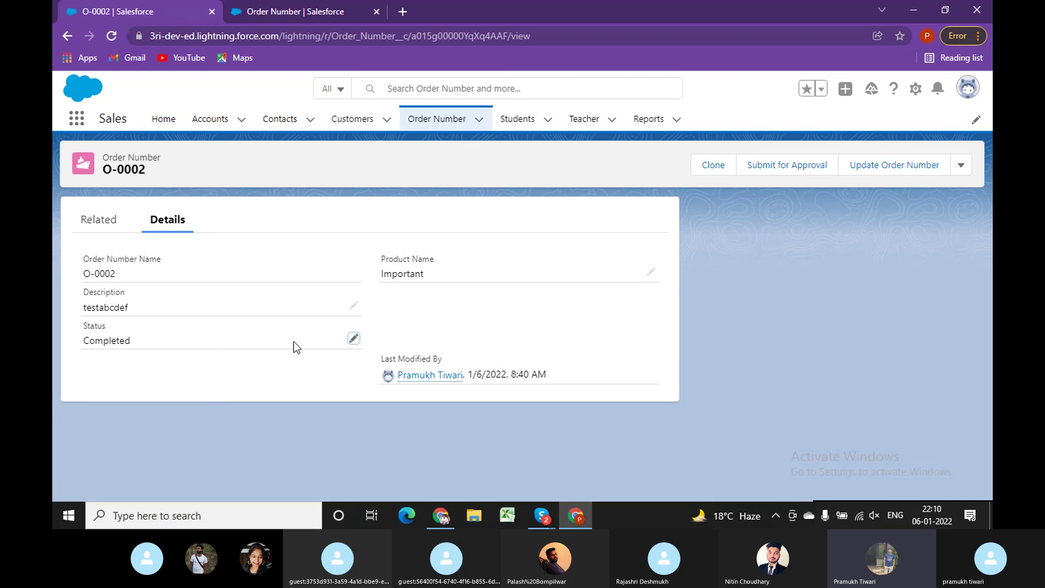
click(961, 165)
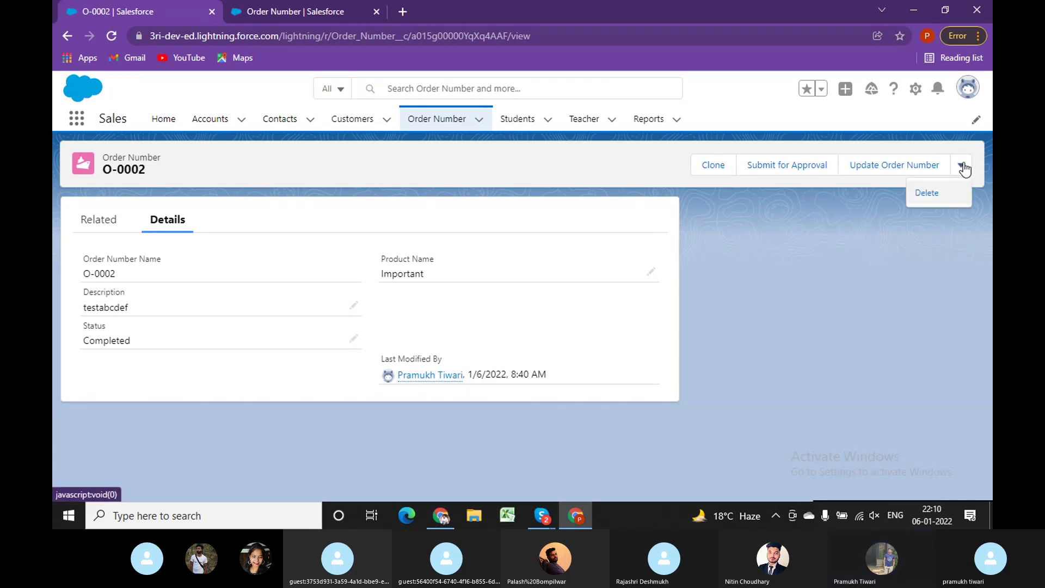
double_click(242, 325)
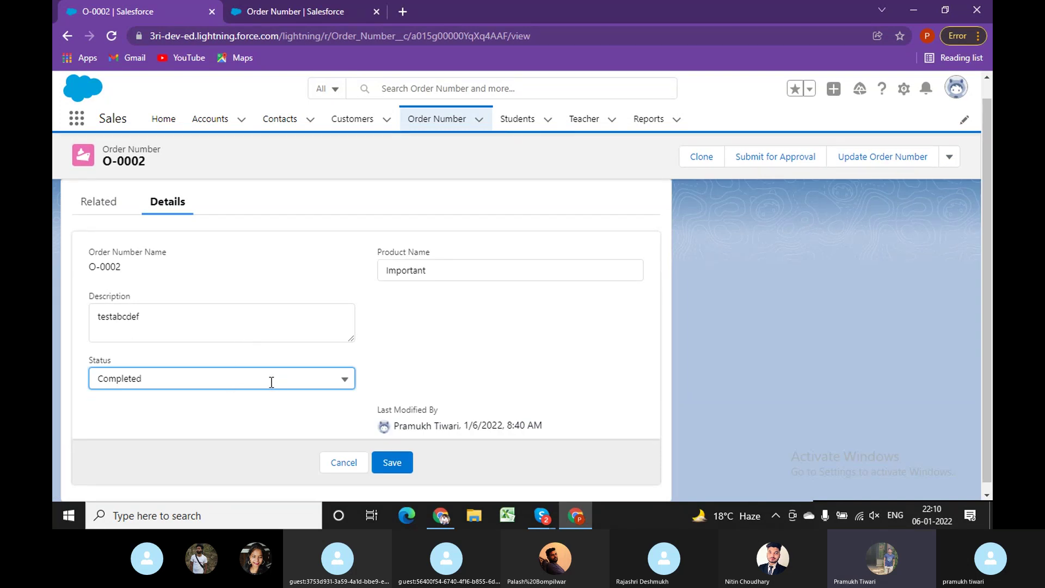
click(343, 462)
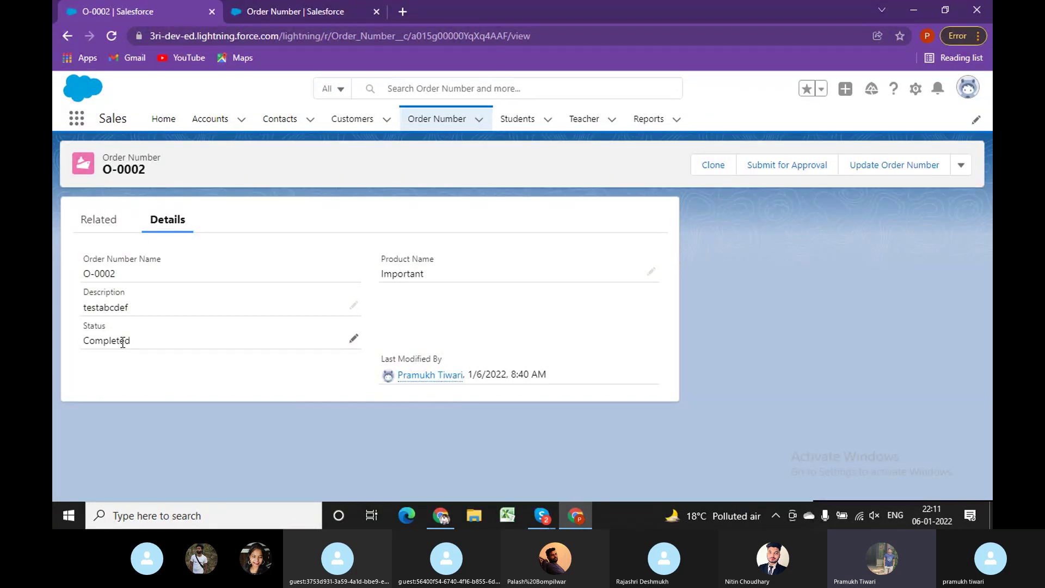
Move between the O-0007 record window and the Setup window, ending on Order Number layout assignments.
click(441, 515)
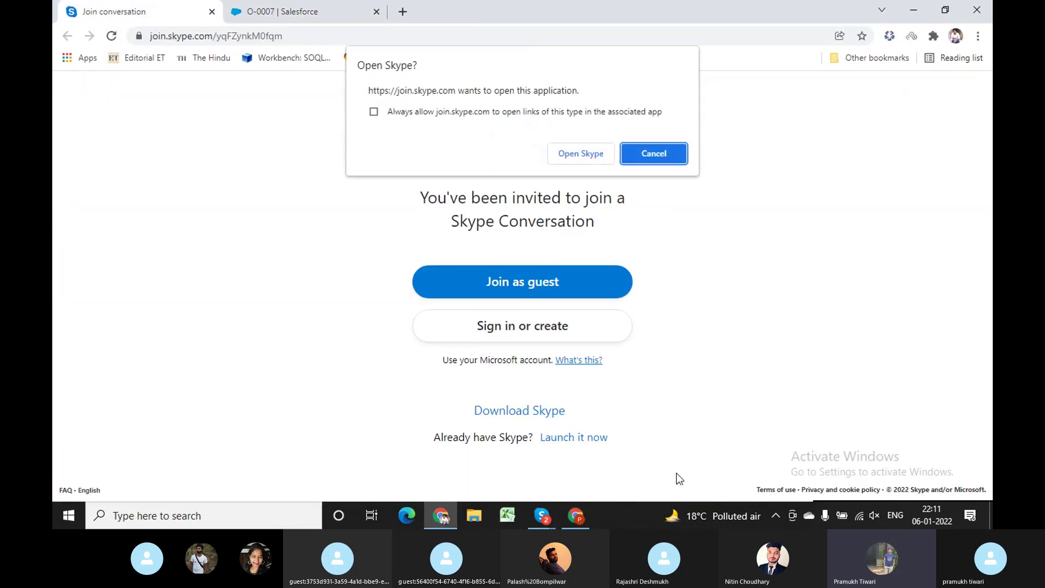
click(586, 517)
click(266, 12)
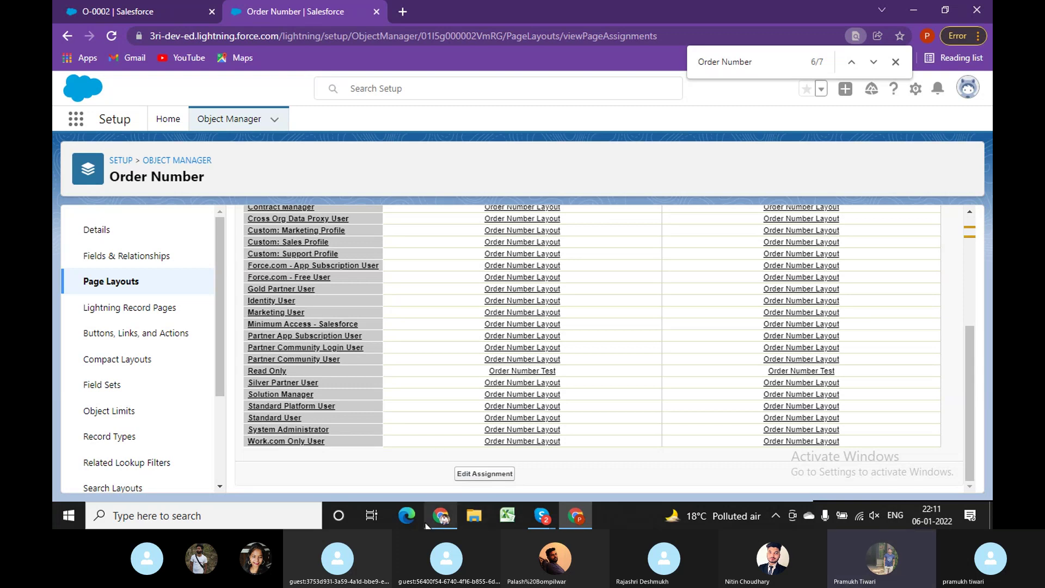
click(440, 516)
click(441, 516)
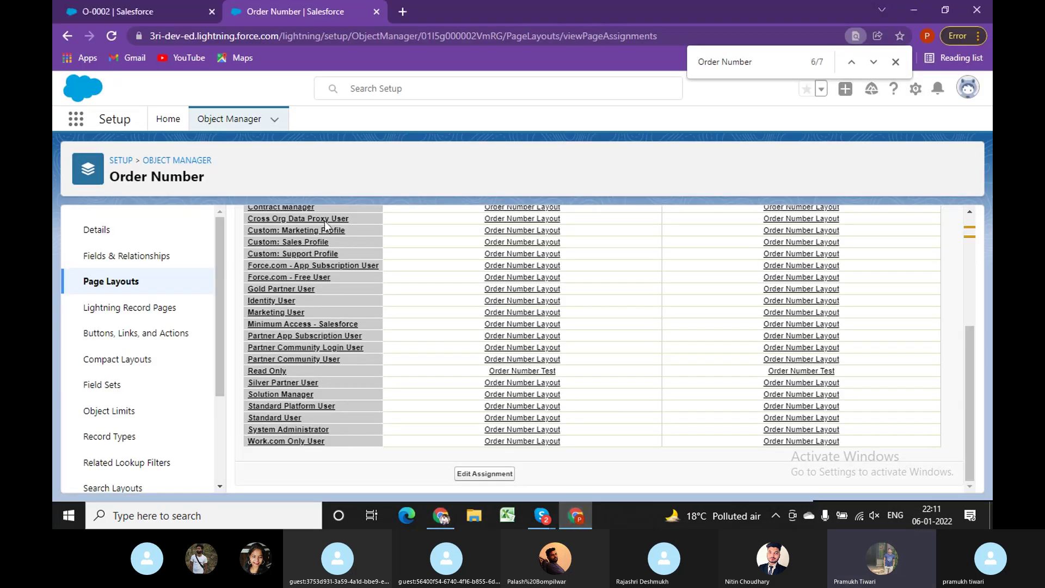
click(441, 515)
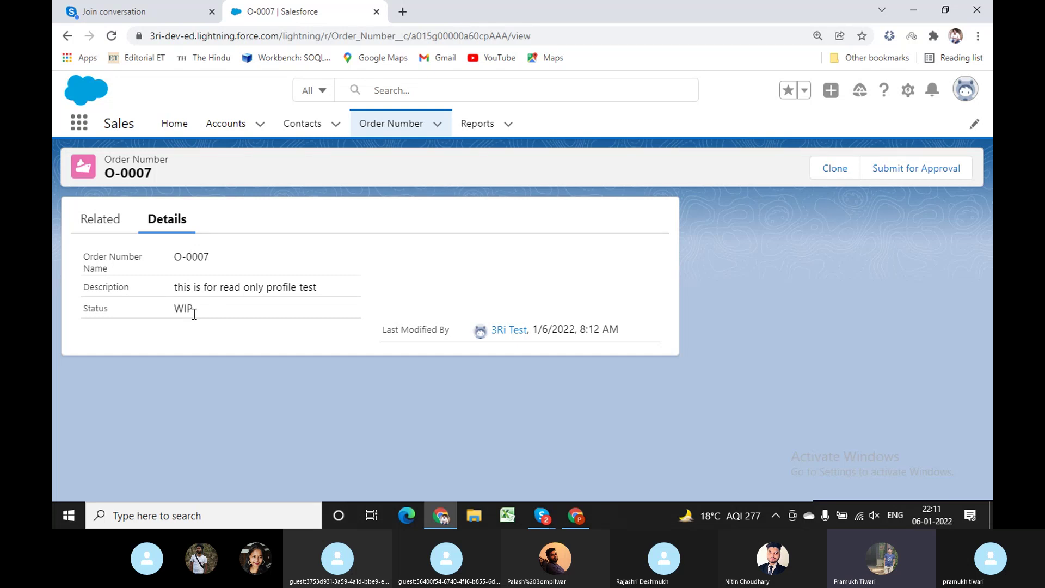
click(573, 515)
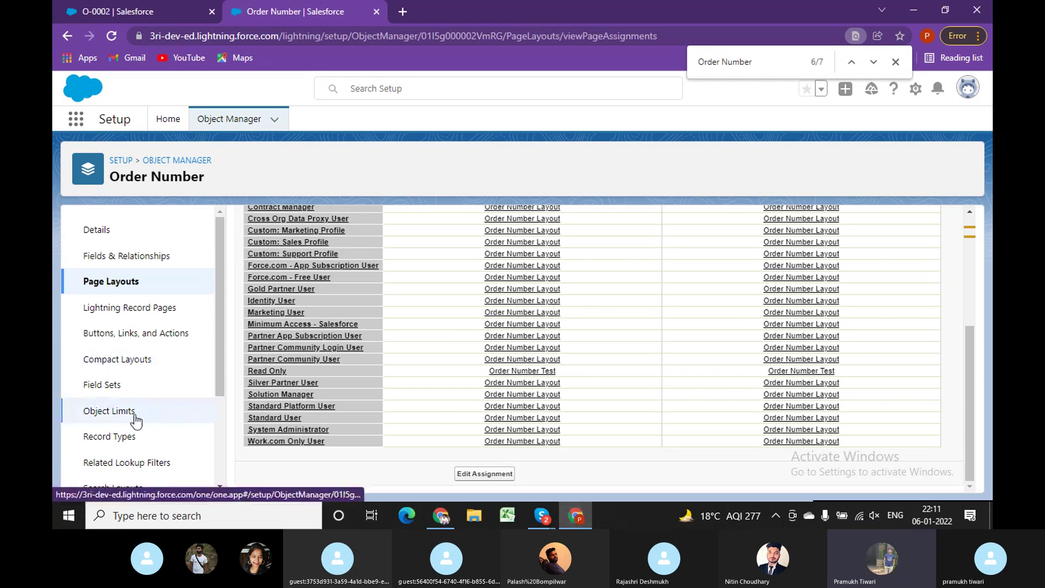
Open the Order_WIP record type's detail page from the Order Number record types.
click(119, 437)
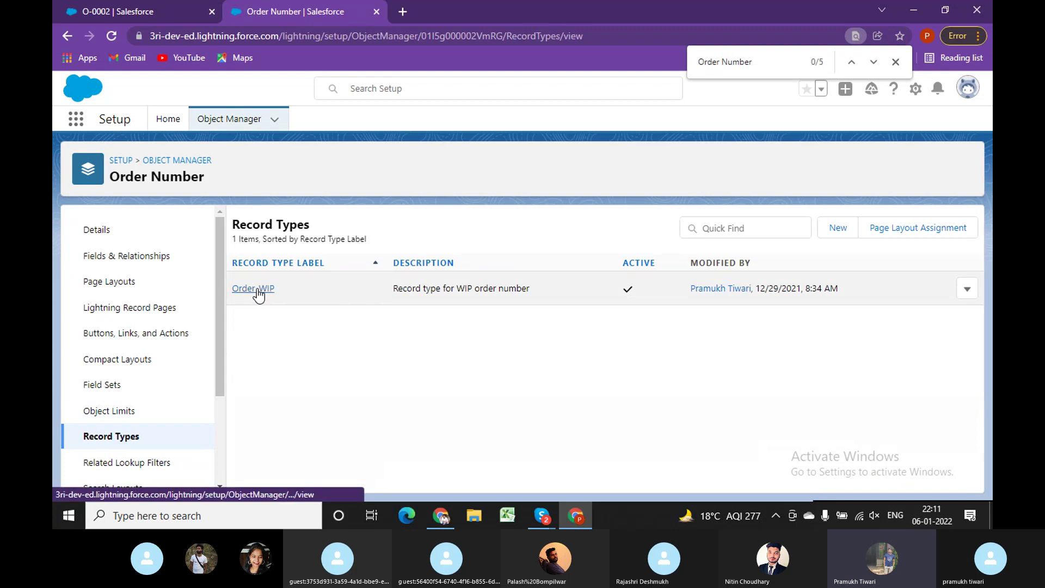
click(257, 289)
click(895, 63)
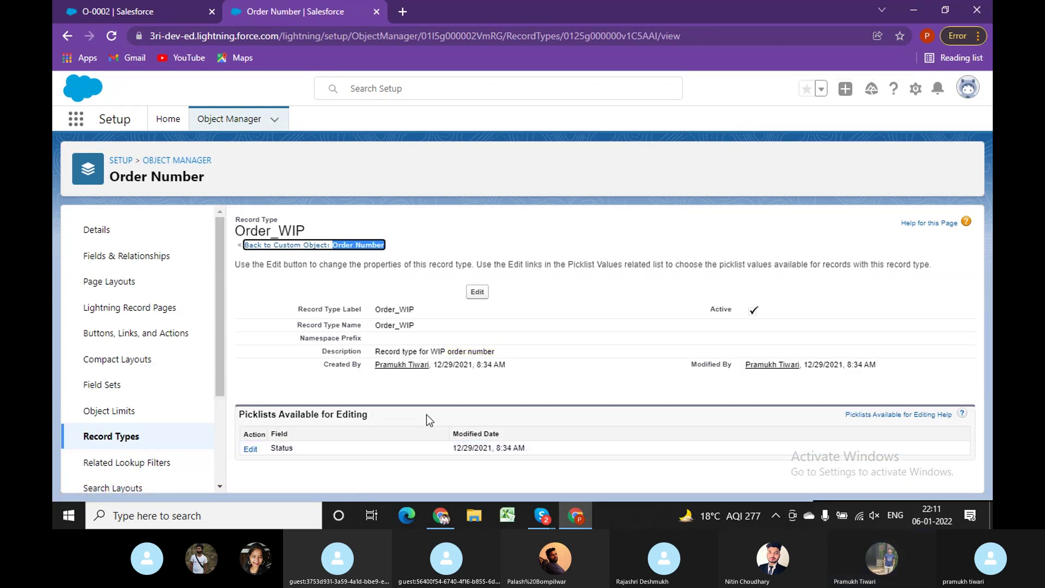
Remove Completed and Pending from Order_WIP's Status values, leaving only WIP, and save.
click(250, 449)
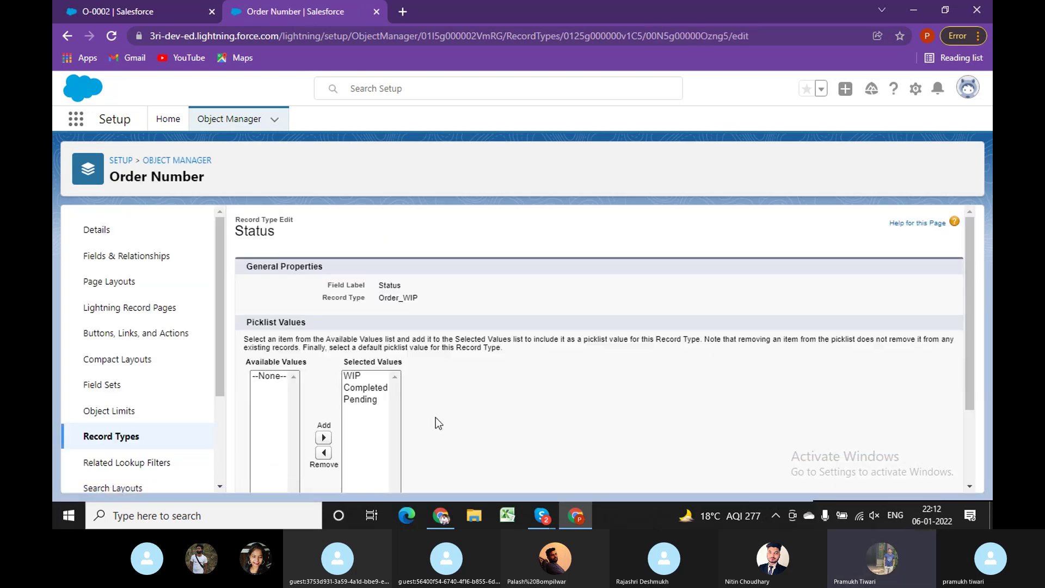
scroll(436, 417, down, 2)
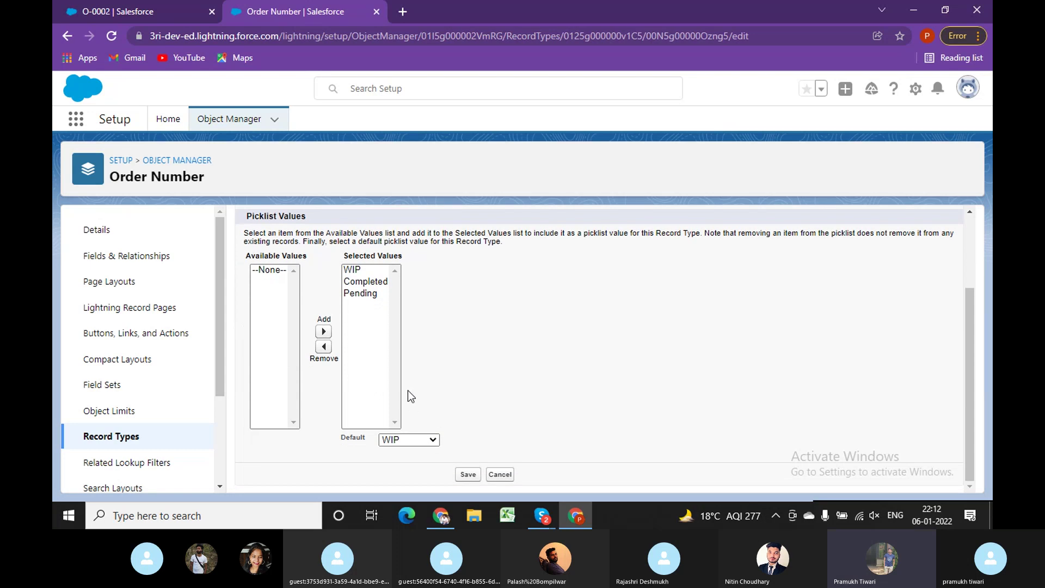
click(355, 287)
click(357, 295)
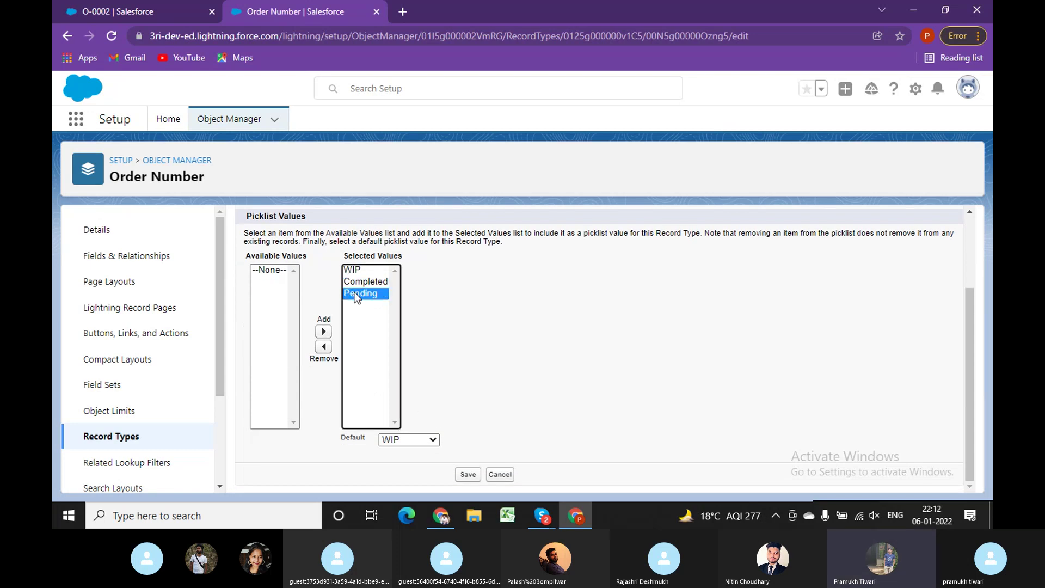
click(358, 284)
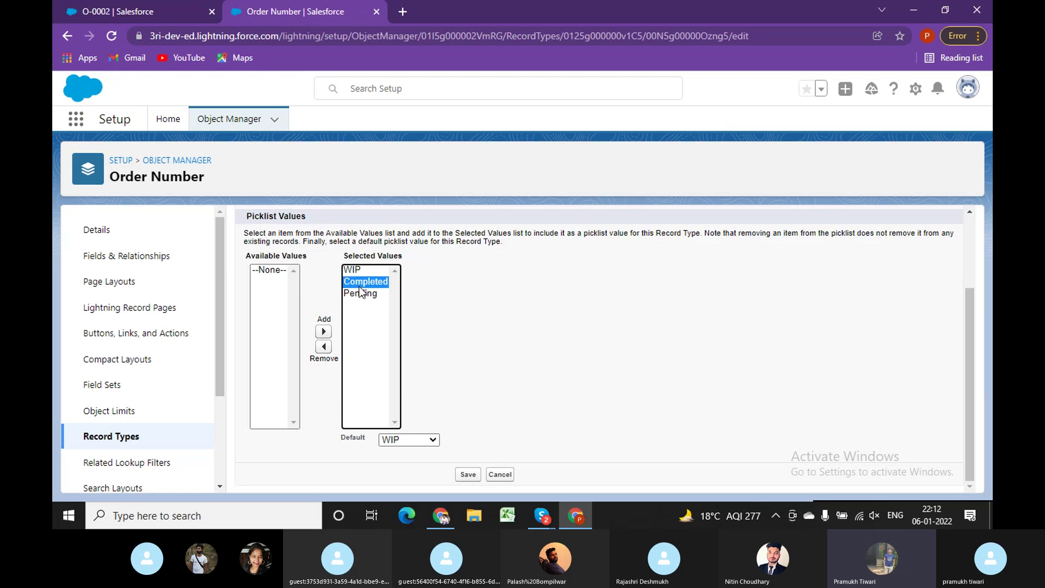
click(324, 347)
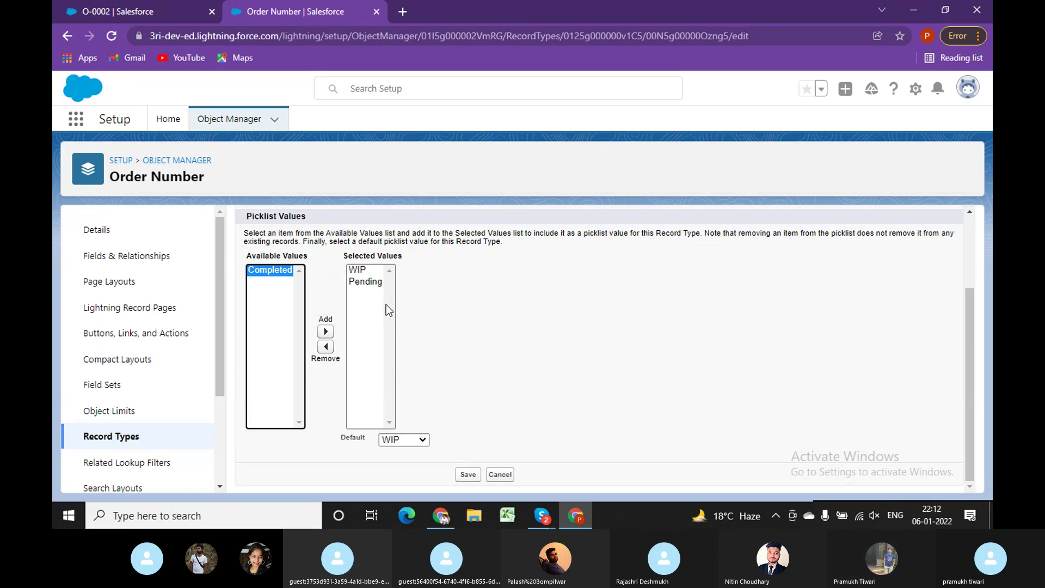
click(370, 282)
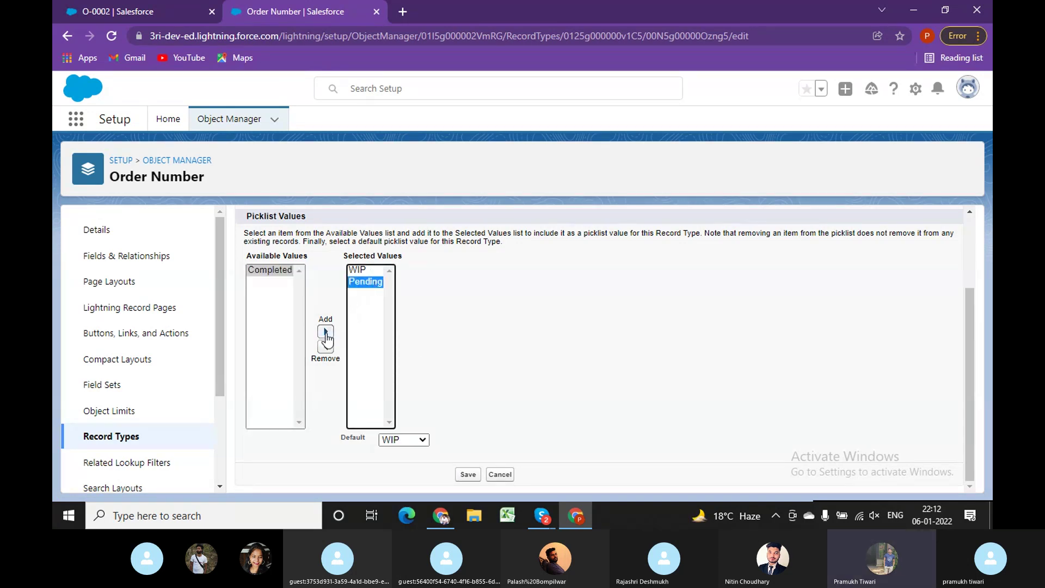
click(325, 347)
scroll(483, 341, up, 1)
scroll(483, 341, up, 1)
scroll(440, 368, down, 2)
click(467, 475)
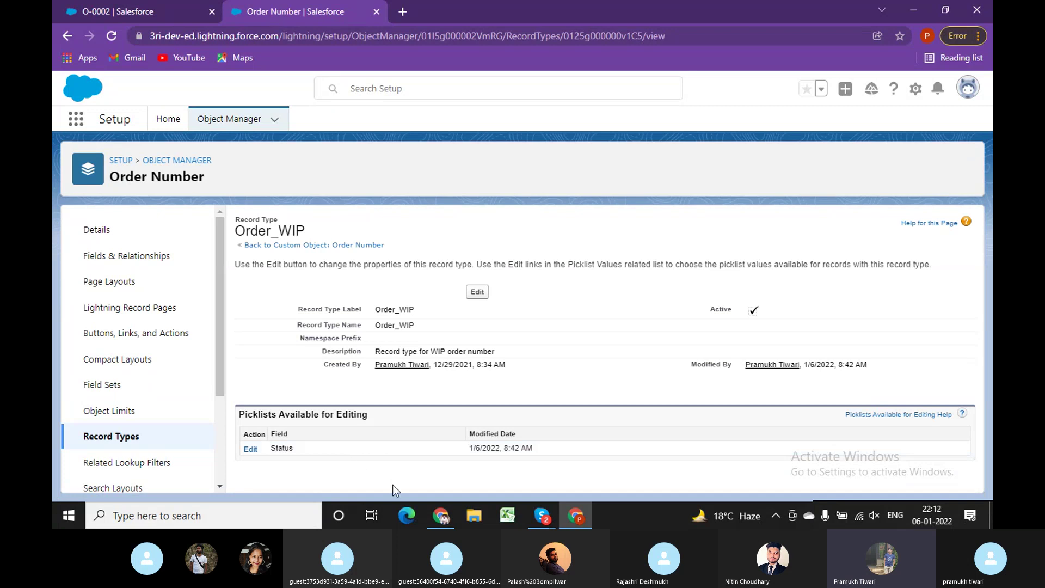
Start a new Order Number record type and make it available to the Read Only profile.
click(134, 442)
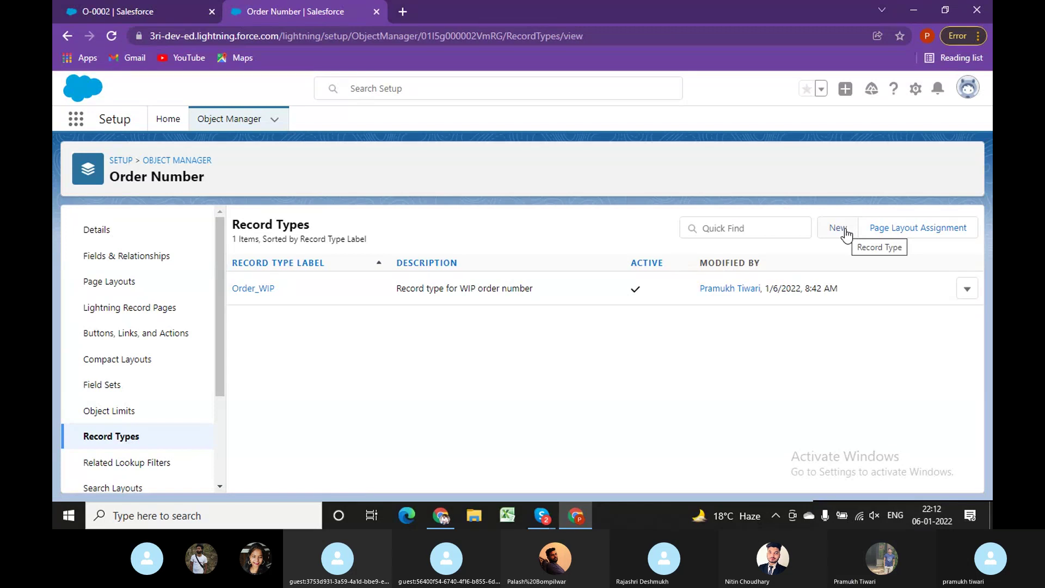
click(838, 228)
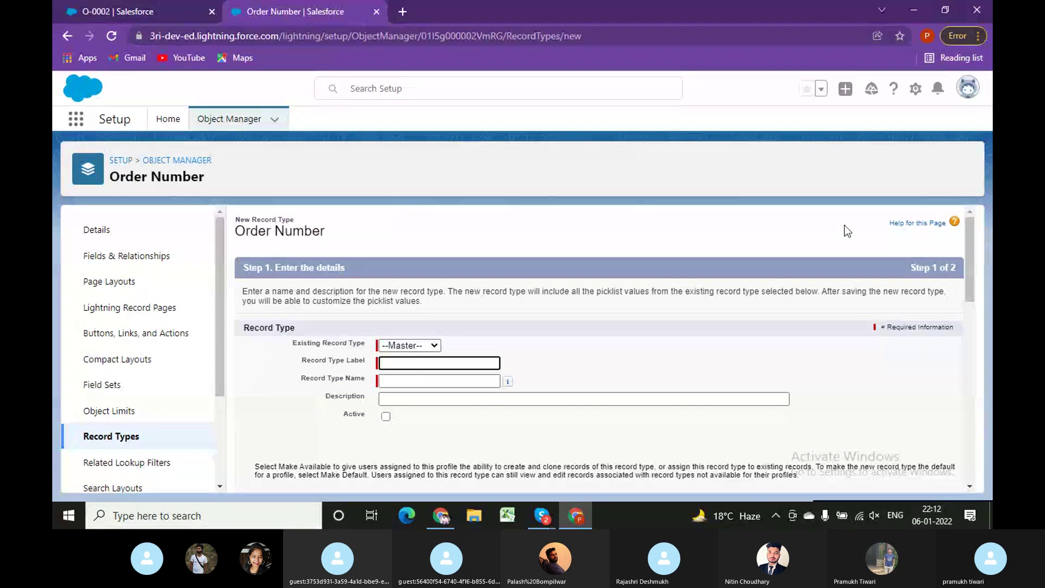
scroll(436, 422, down, 4)
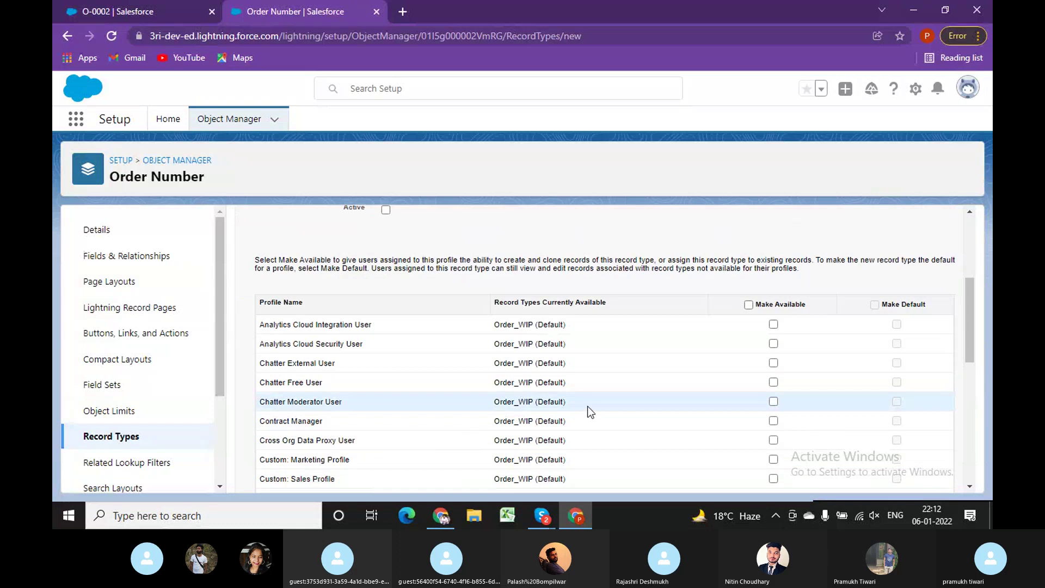
scroll(588, 406, down, 5)
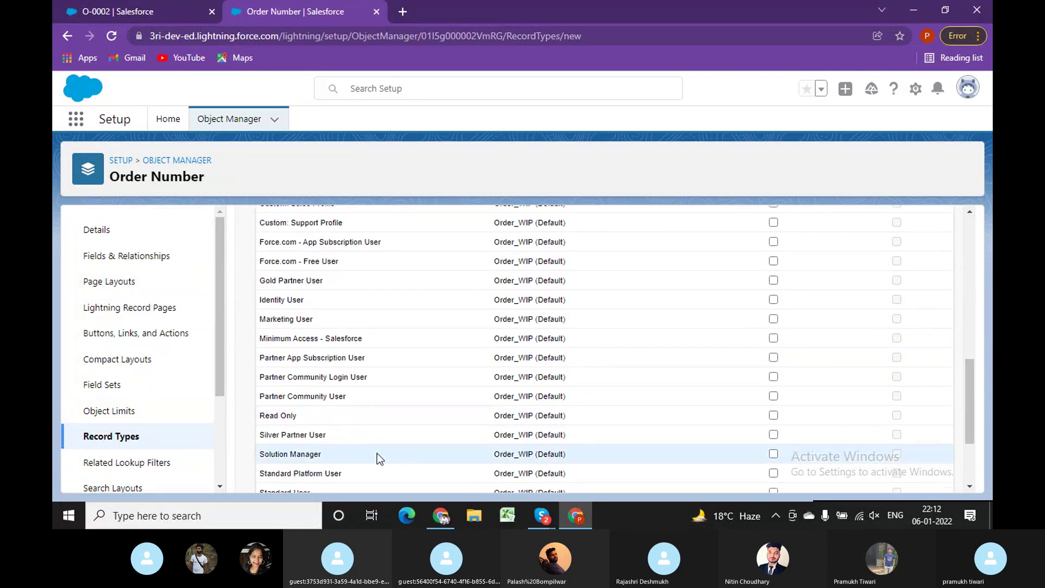
scroll(966, 414, up, 5)
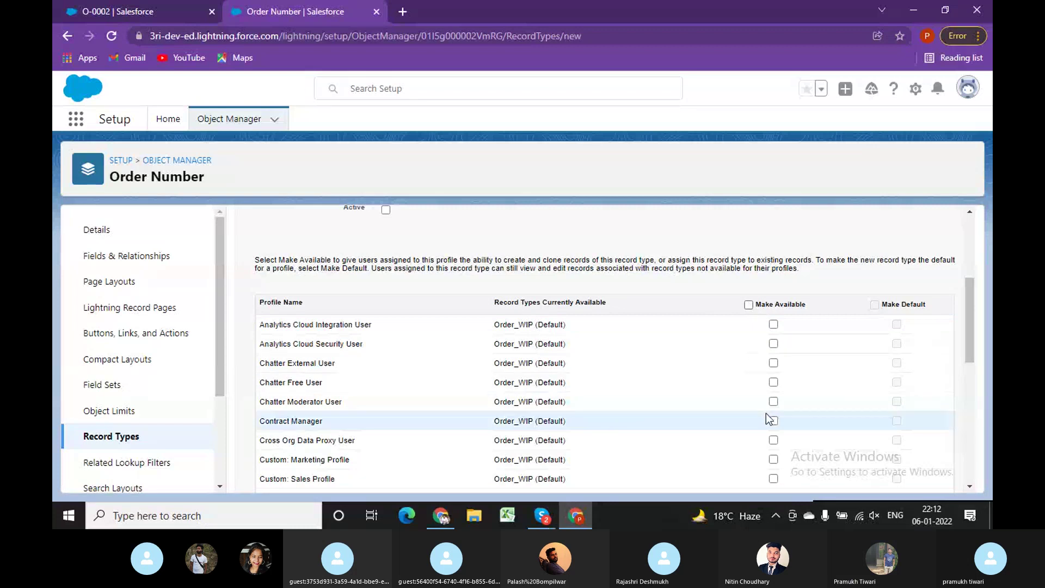
scroll(765, 414, down, 4)
scroll(298, 417, down, 1)
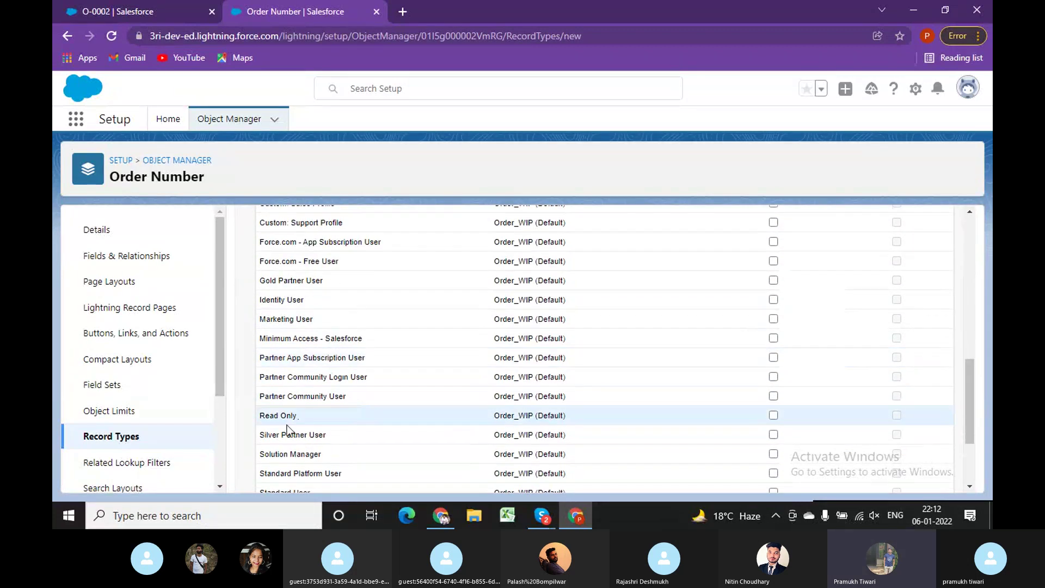
click(773, 416)
Base the record type on Master and label it 'Order Number Com'.
scroll(626, 381, up, 5)
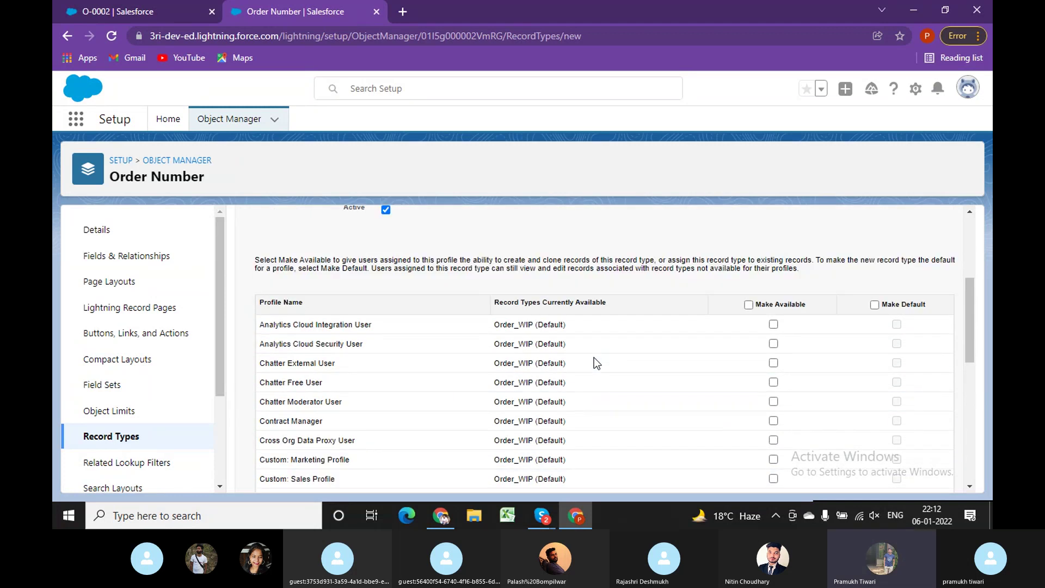
scroll(594, 359, up, 4)
click(410, 348)
click(394, 354)
click(393, 362)
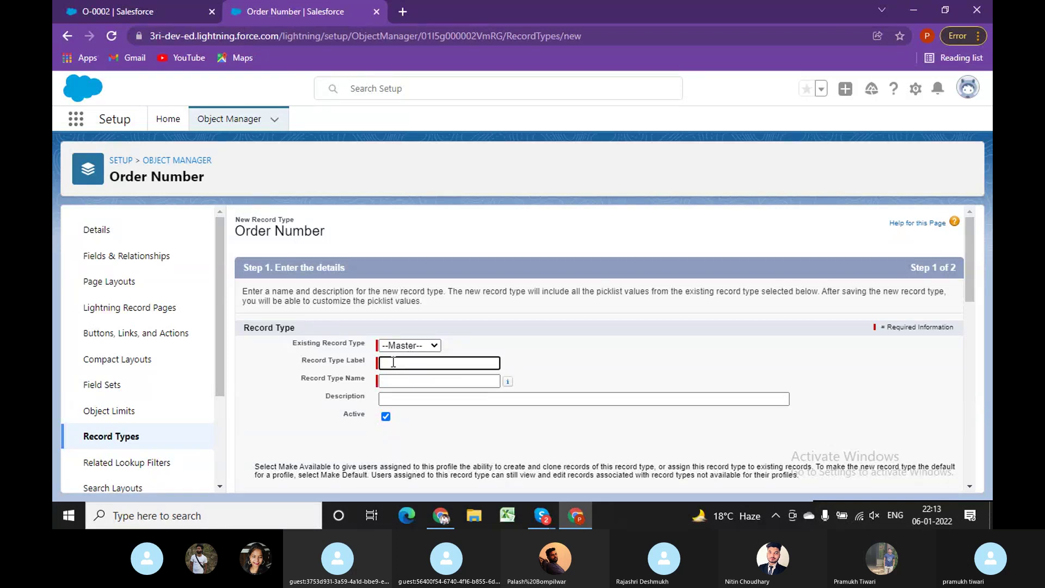
text(Order Nu)
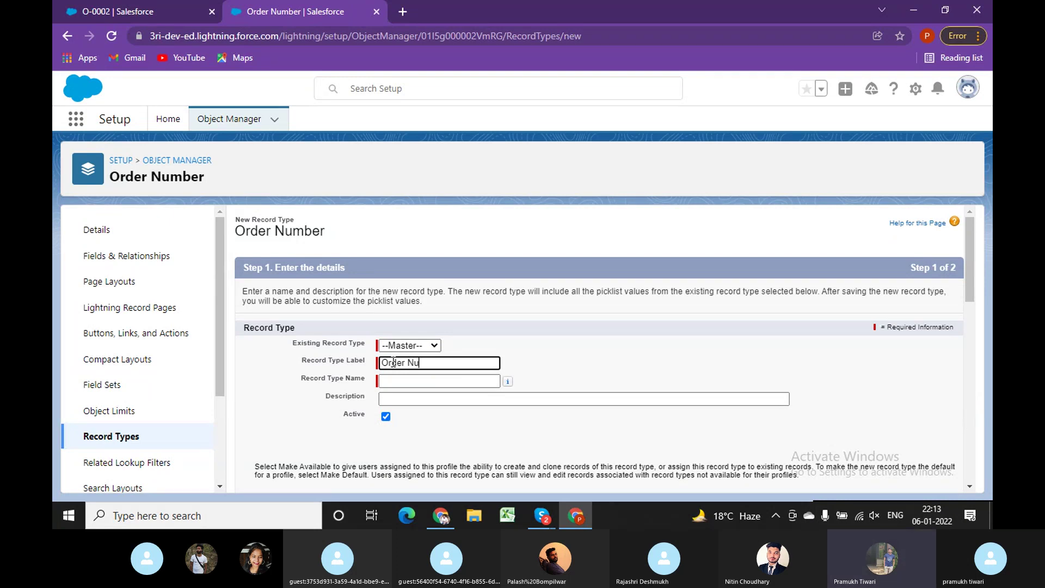
text(mber)
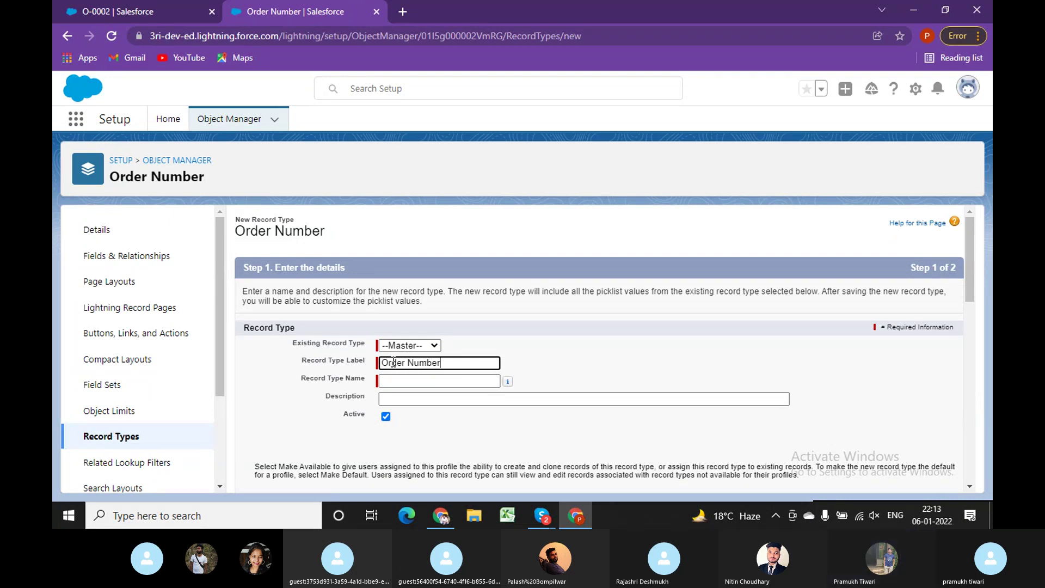
text( Com)
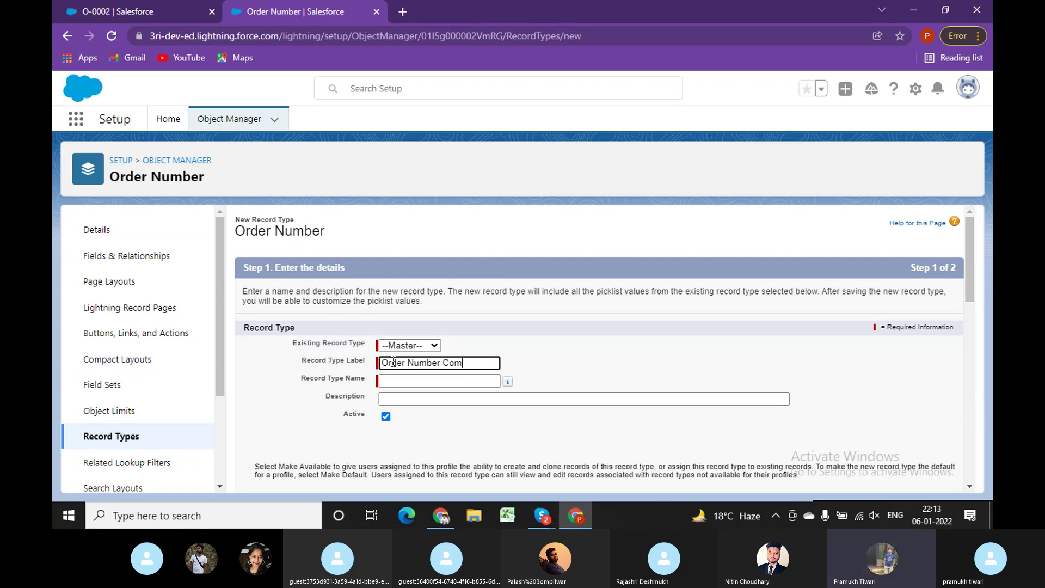
key(Tab)
key(Tab)
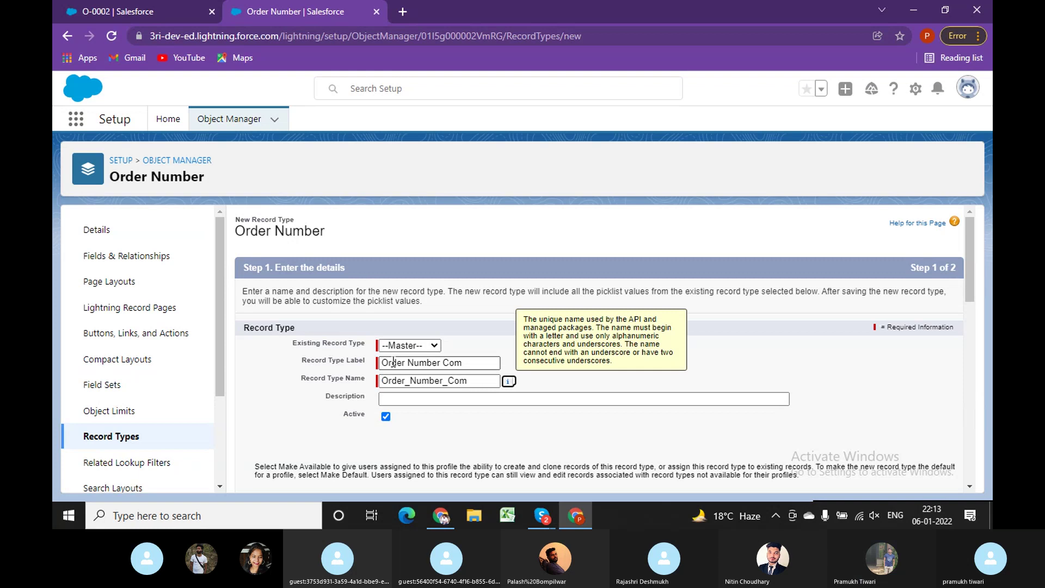
Also make it available to System Administrator and continue to the page layout step.
scroll(584, 410, down, 15)
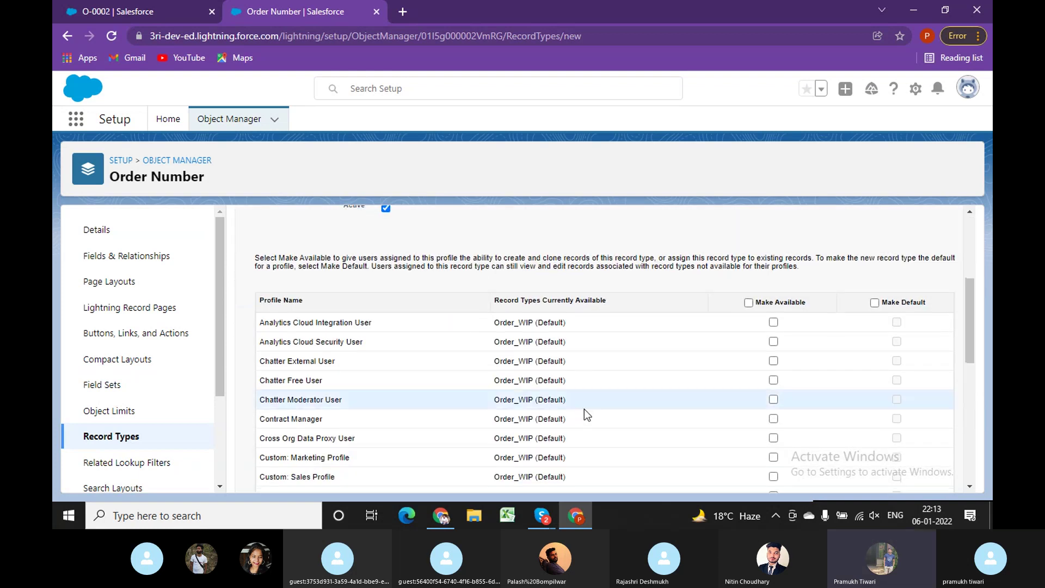
scroll(602, 400, up, 10)
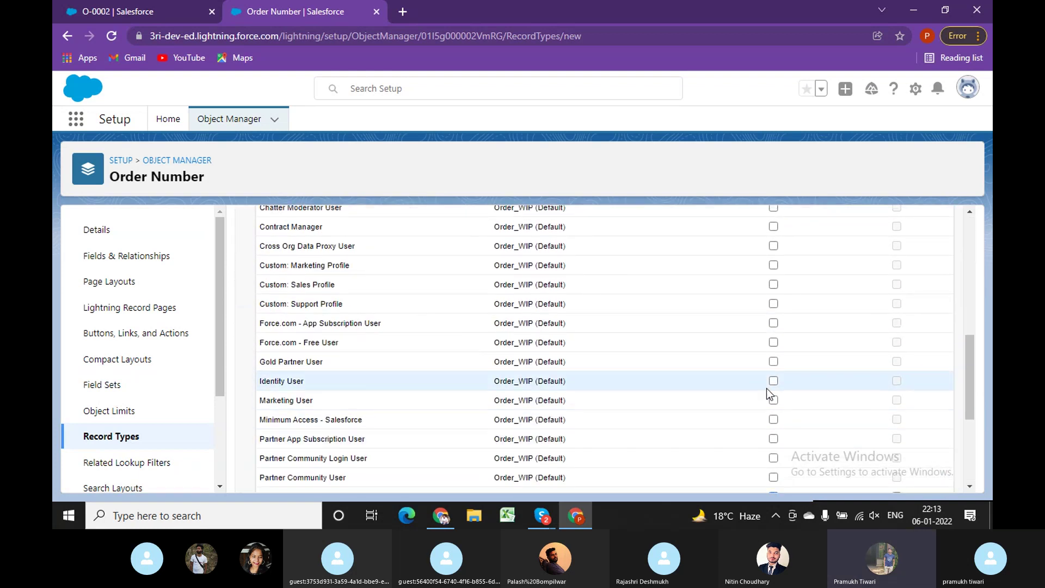
scroll(770, 403, down, 3)
scroll(773, 405, down, 5)
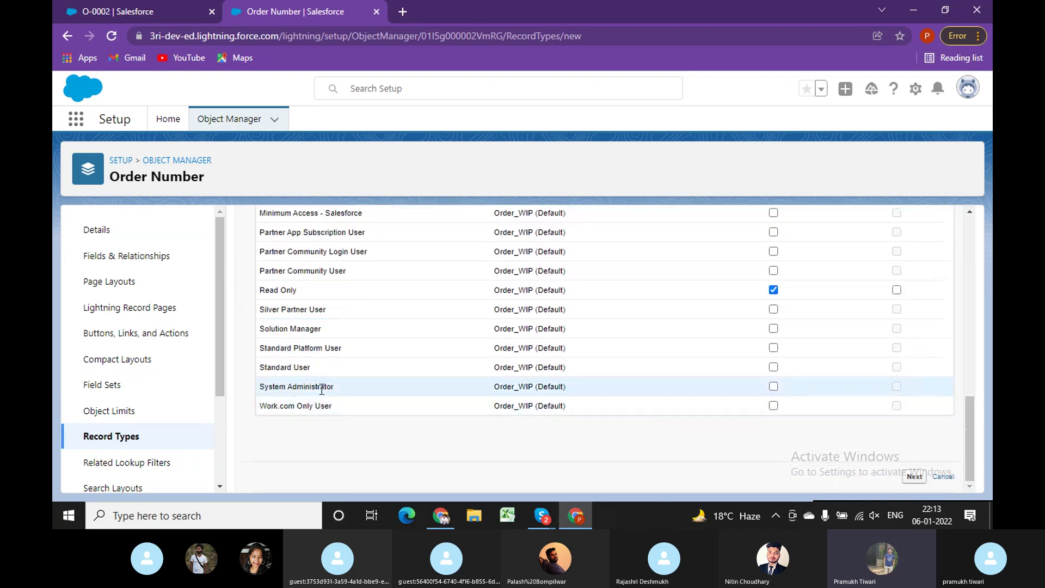
click(773, 386)
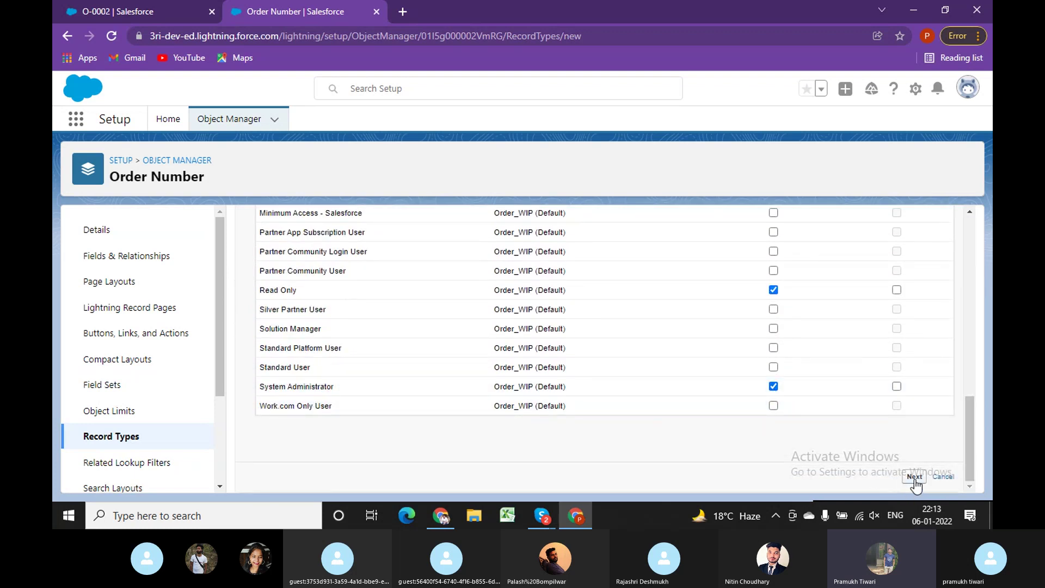
scroll(575, 324, up, 1)
scroll(574, 322, up, 6)
scroll(630, 401, down, 7)
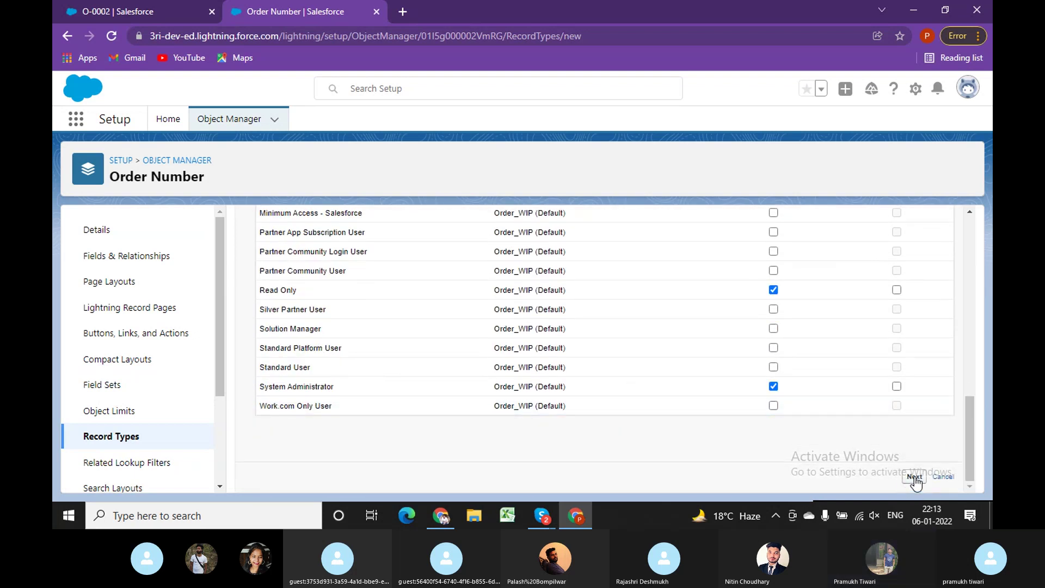
click(915, 478)
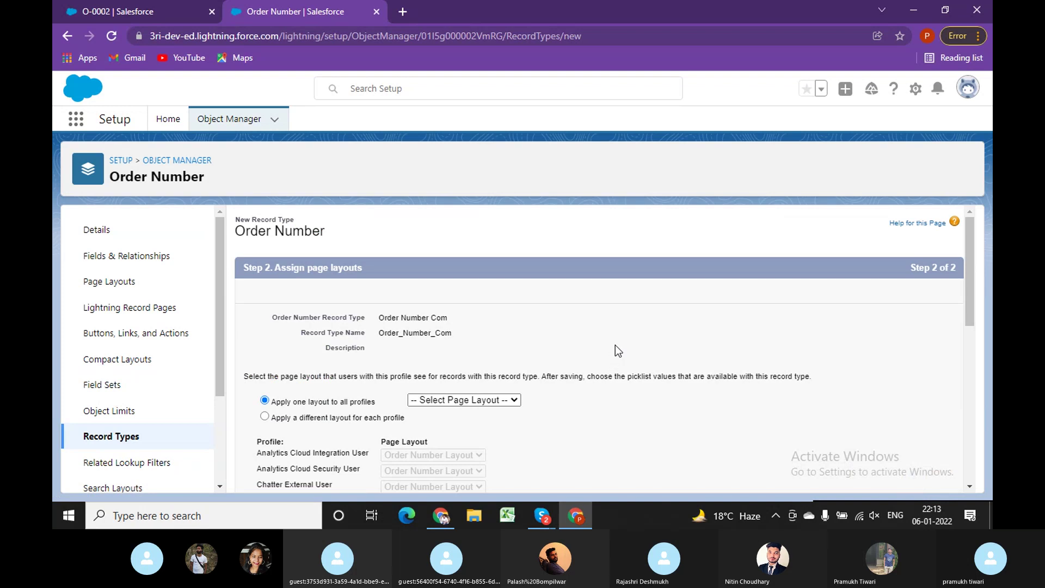
Apply Order Number Layout to all profiles and save the Order Number Com record type.
scroll(615, 350, down, 3)
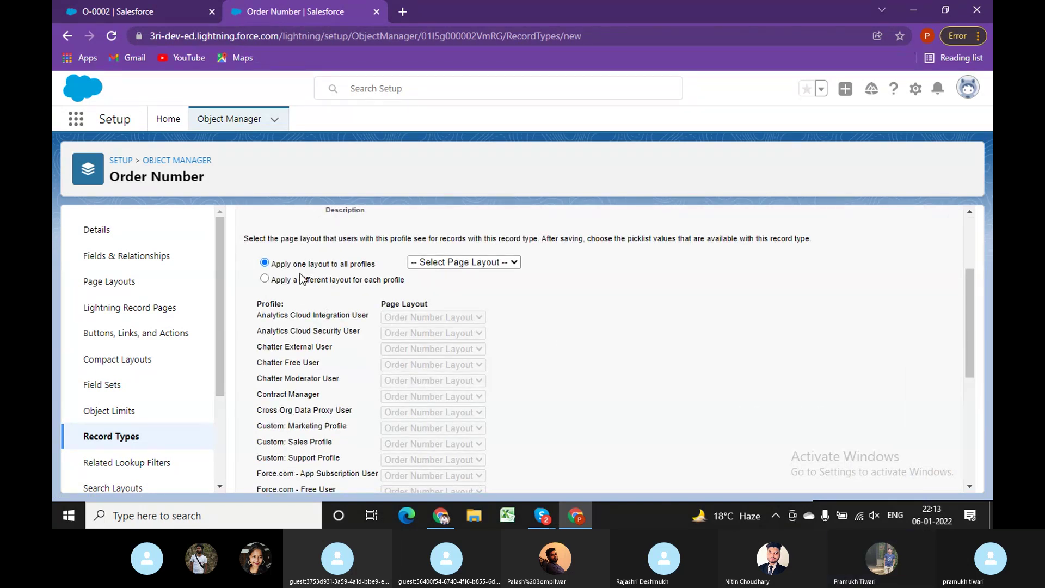
scroll(357, 334, up, 1)
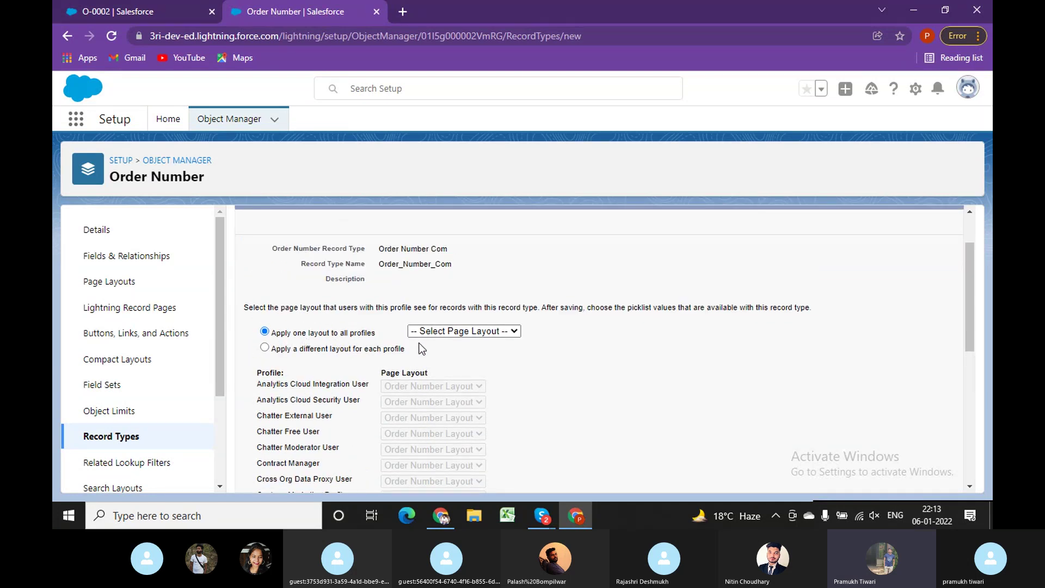
click(469, 332)
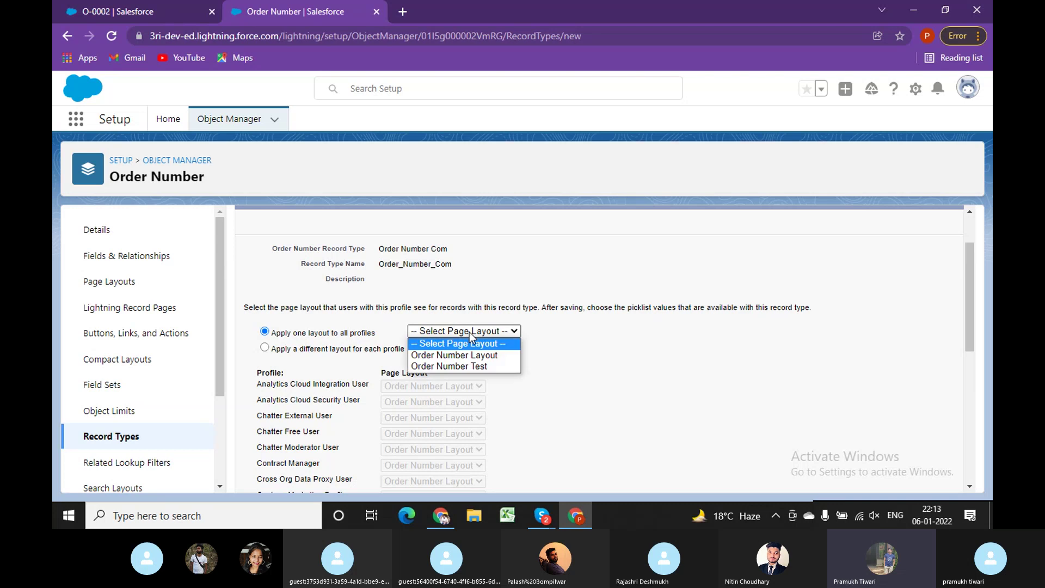
click(467, 355)
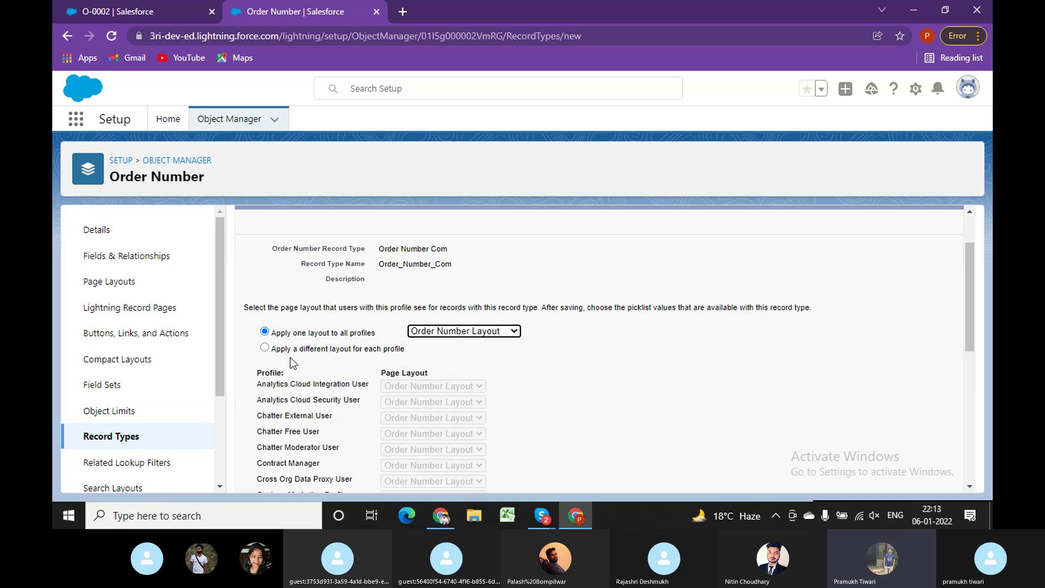
scroll(649, 419, down, 6)
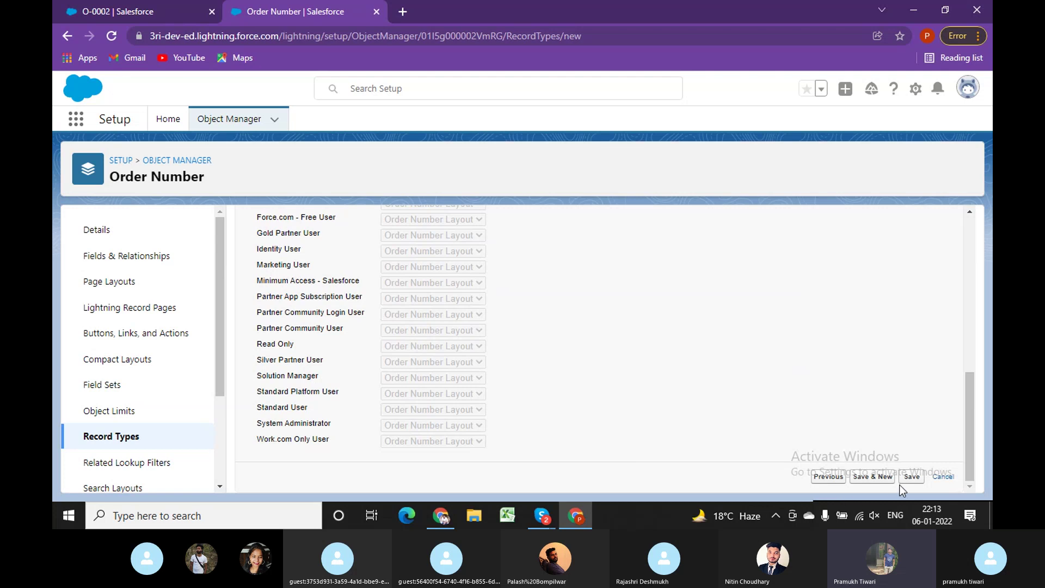
click(913, 477)
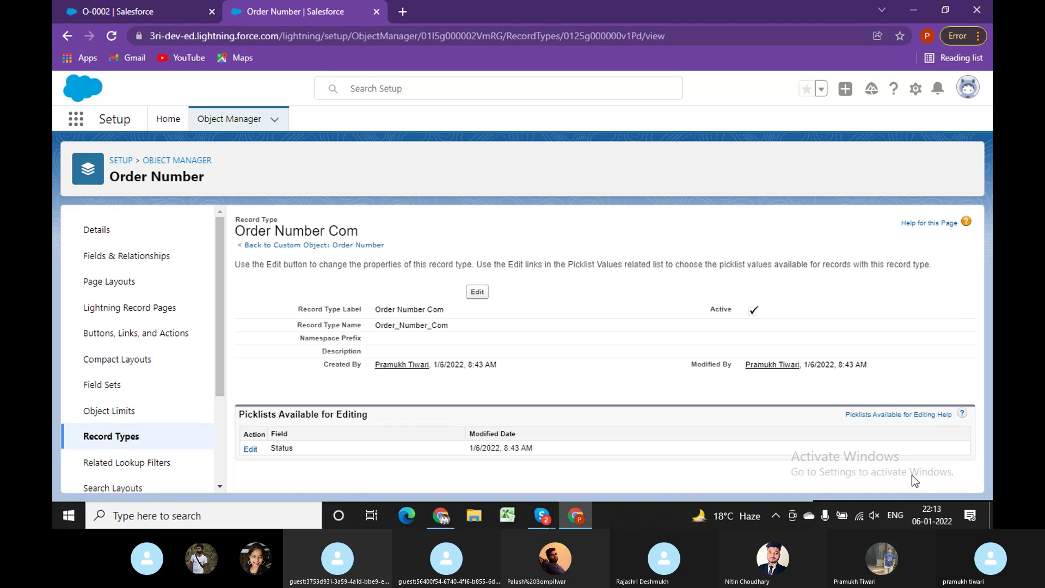
Remove WIP from Order Number Com's Status values, make Completed the default, and save.
click(250, 450)
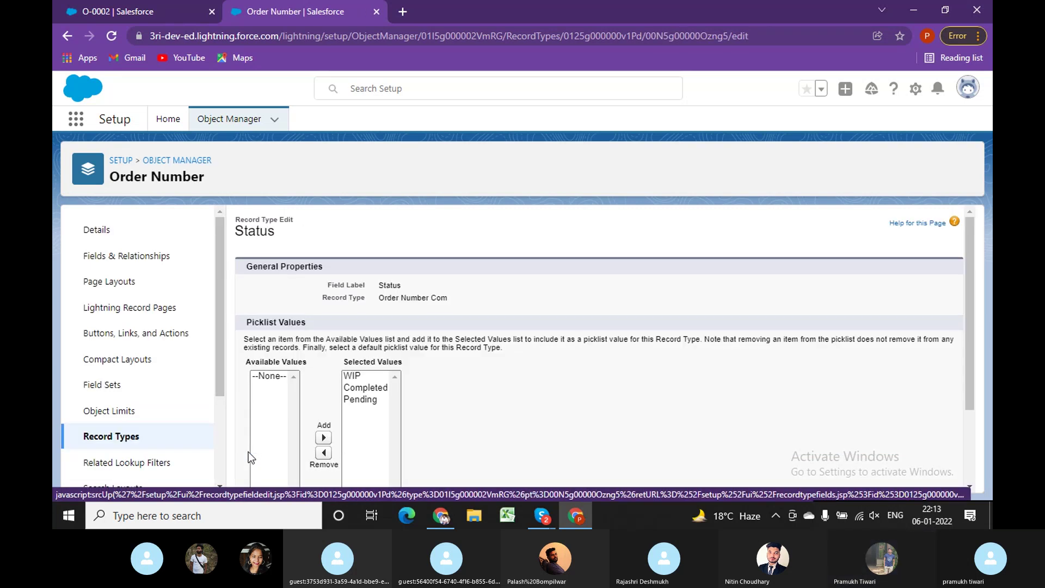
click(352, 375)
scroll(351, 381, down, 1)
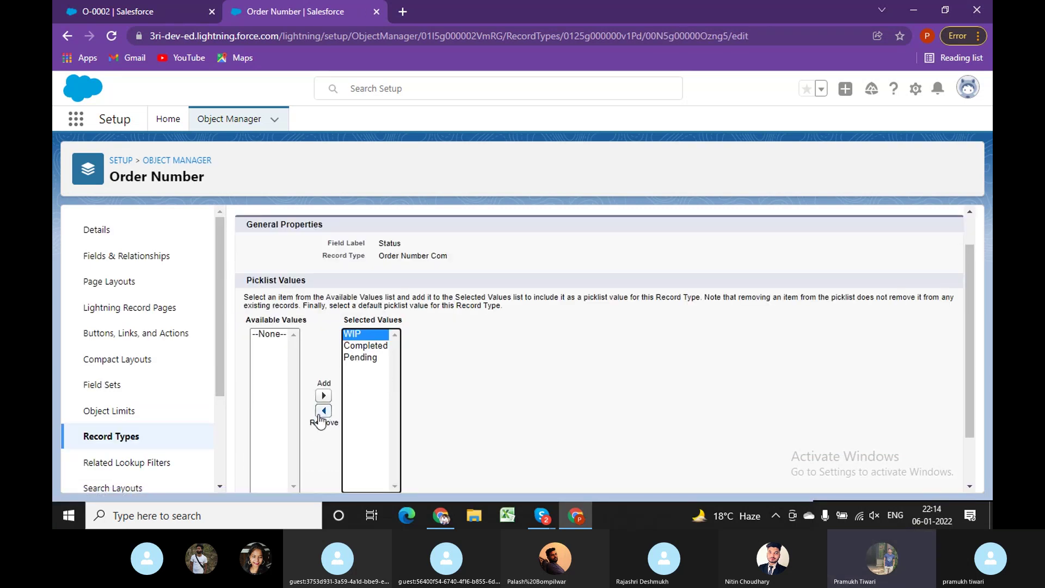
click(322, 415)
scroll(492, 432, down, 1)
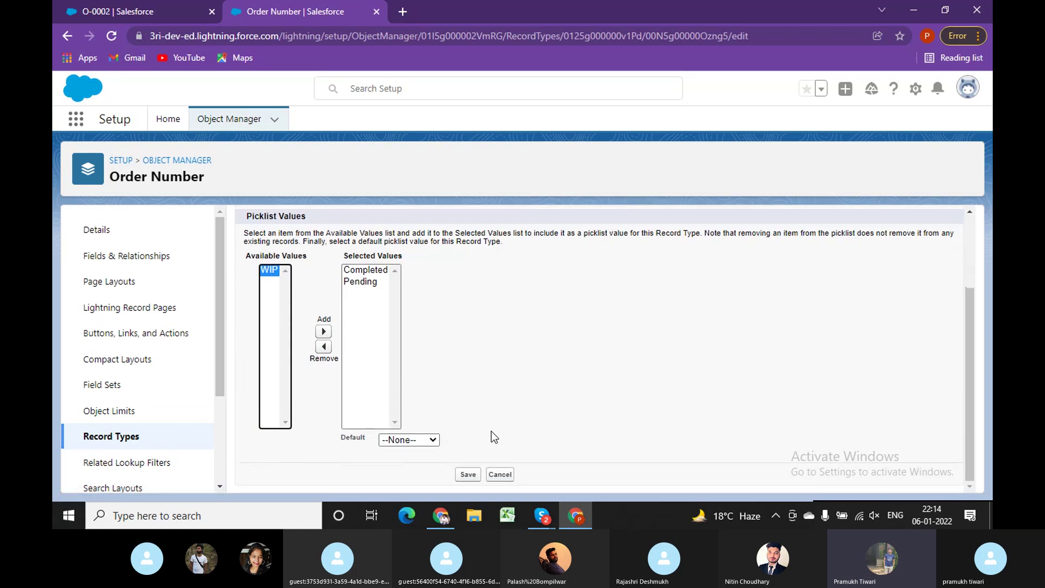
click(427, 441)
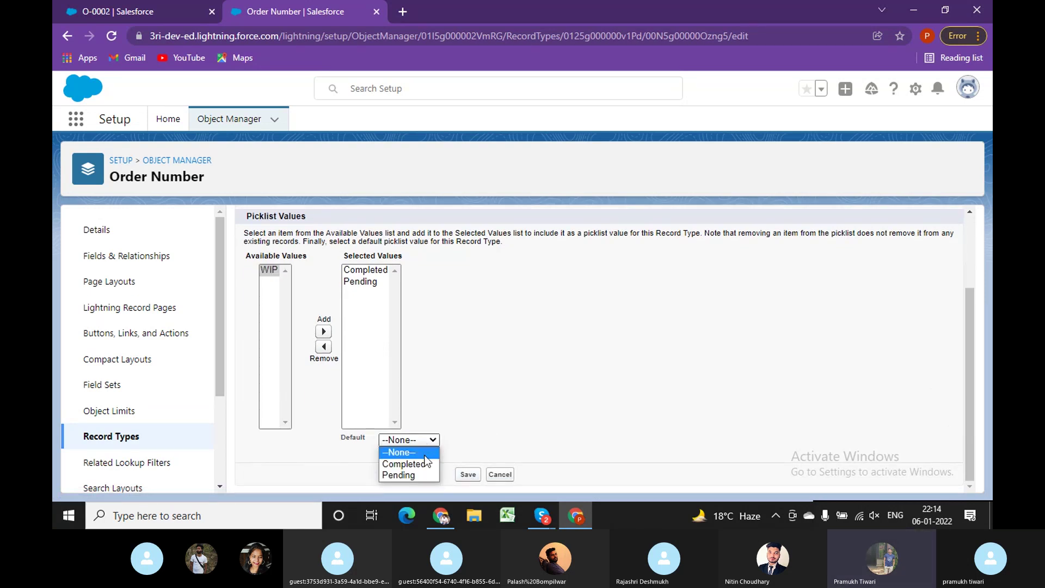
click(416, 464)
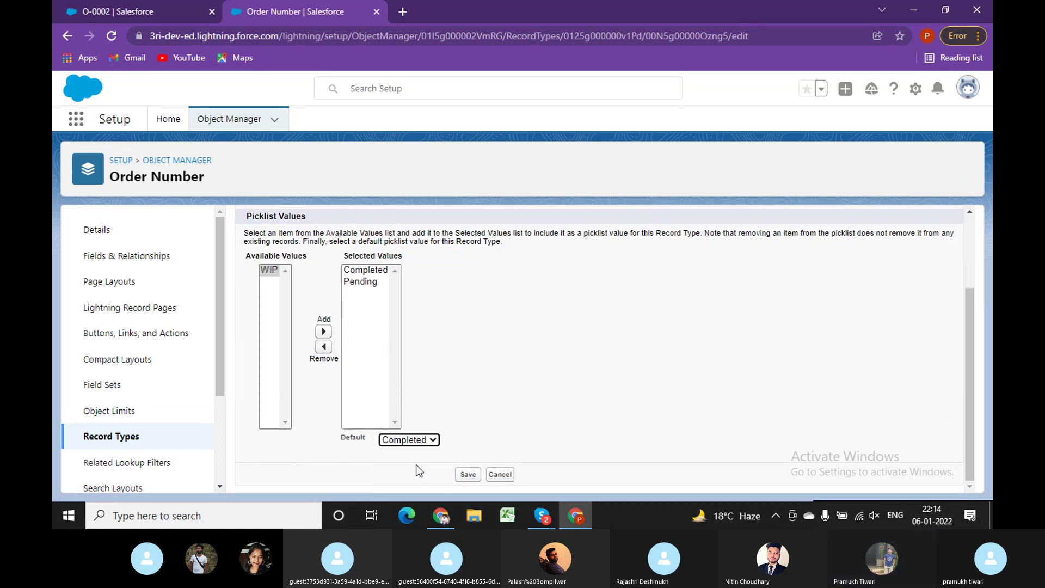
click(467, 475)
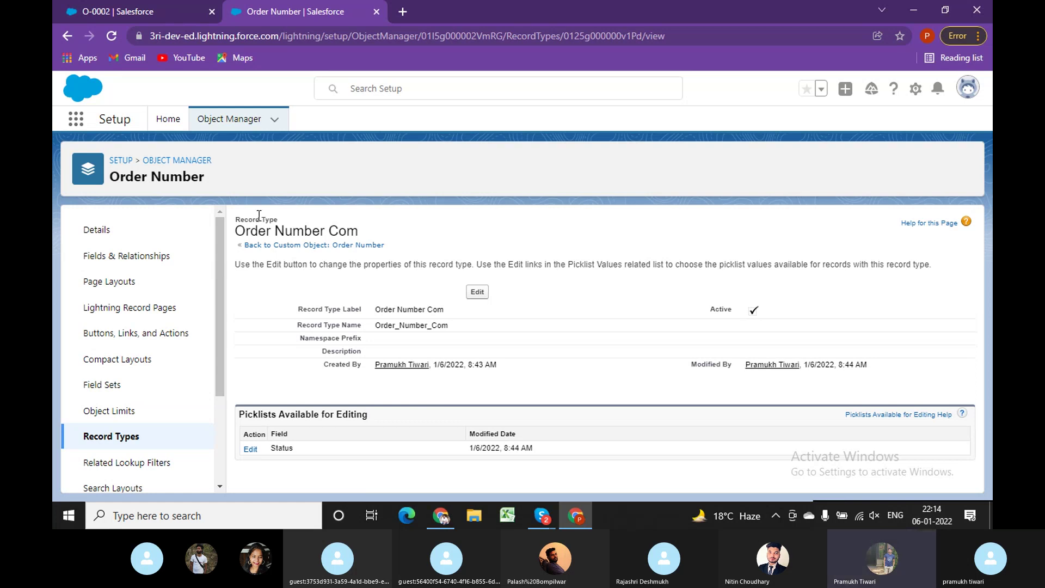
click(163, 126)
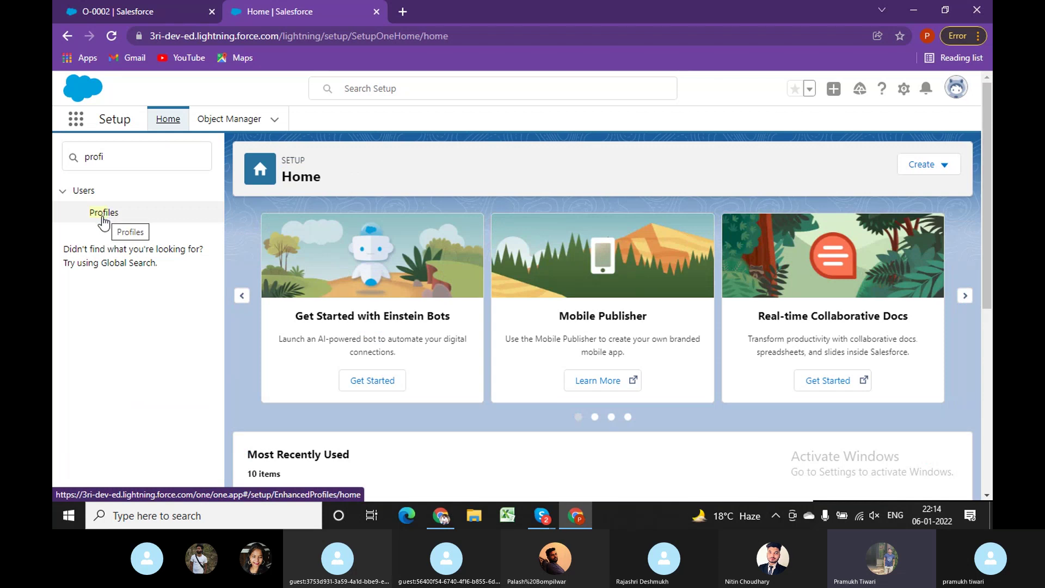
Open the Read Only profile and jump to its Order Number record type settings.
click(103, 217)
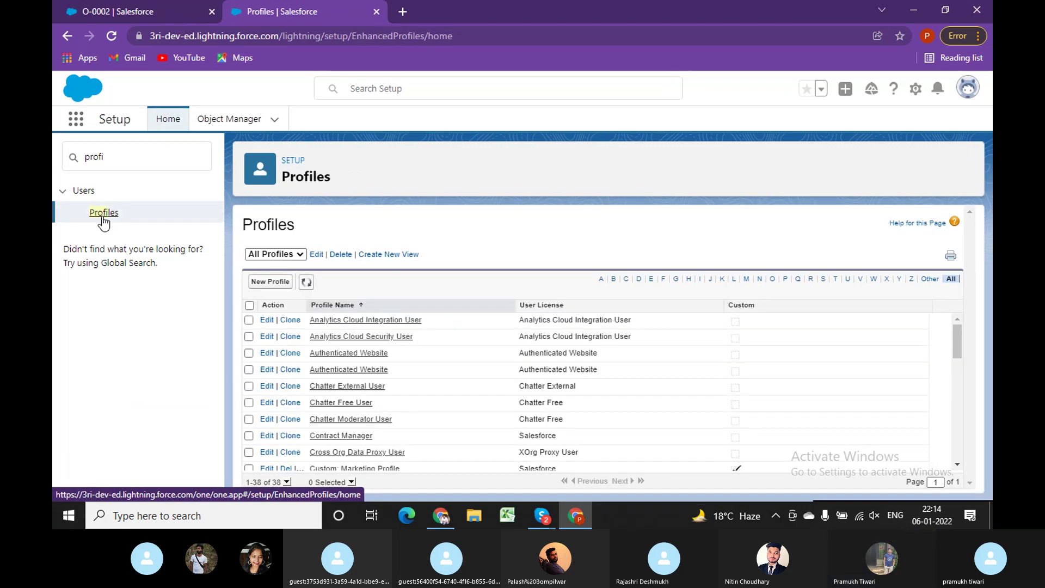
drag(964, 348, 958, 444)
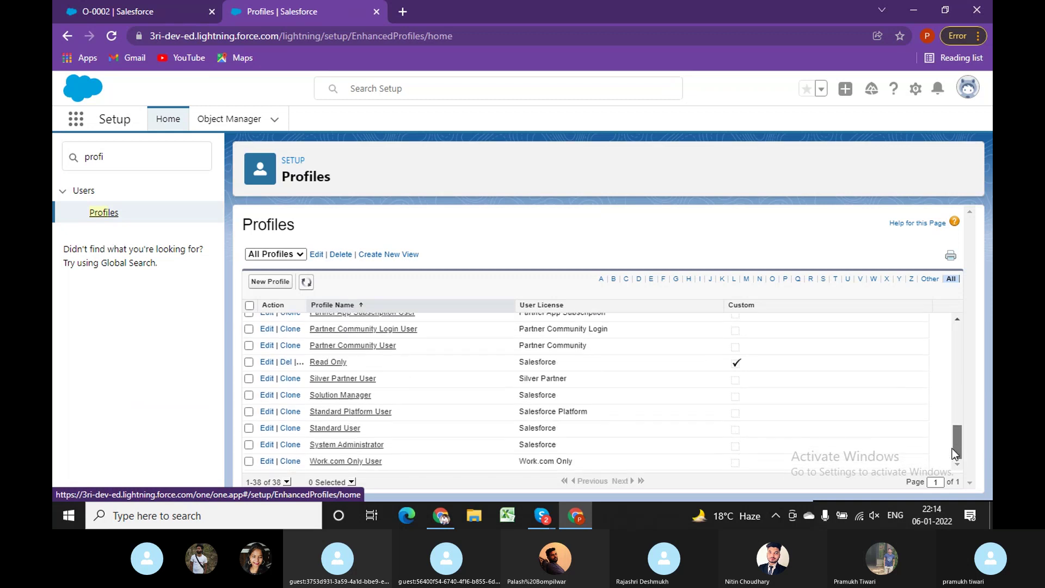
click(326, 363)
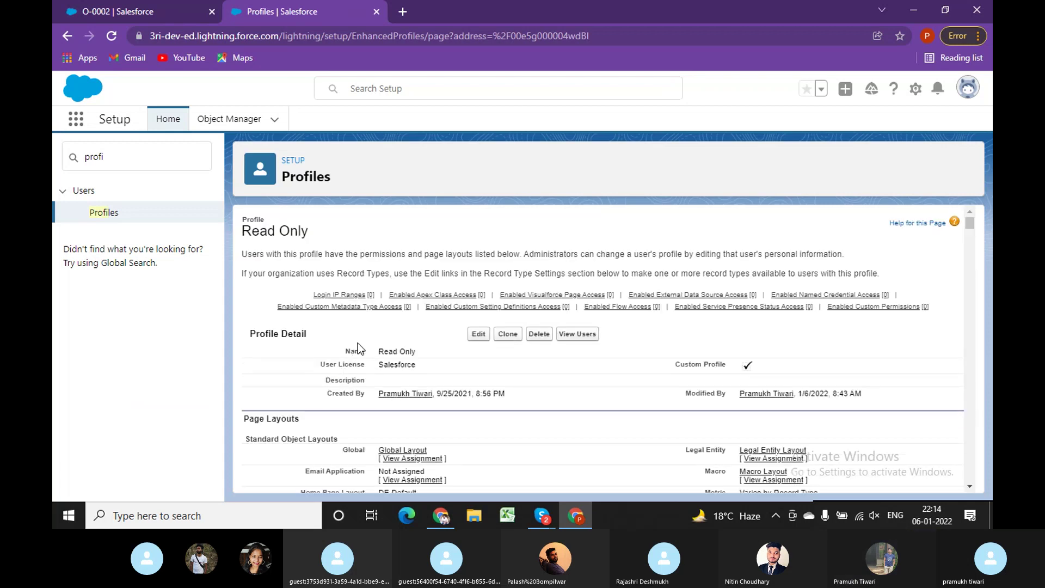
key(ctrl+f)
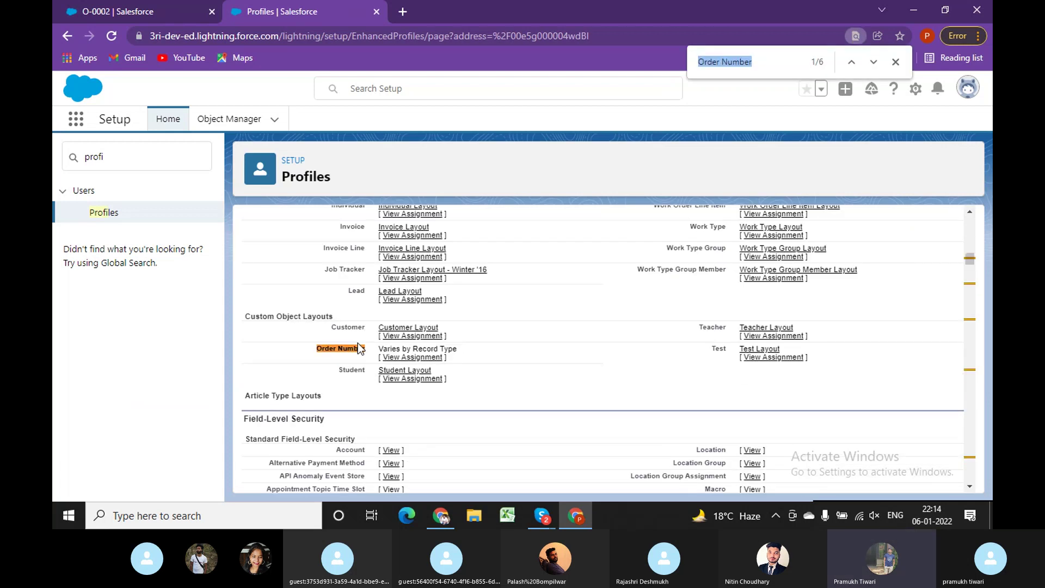
key(Return)
key(Return)
key(Return)
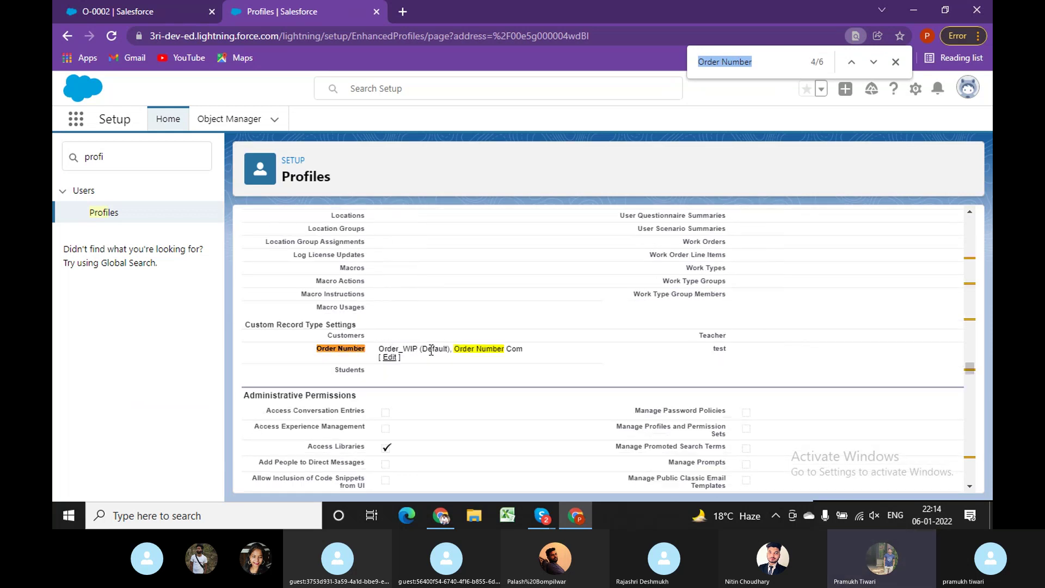
click(509, 352)
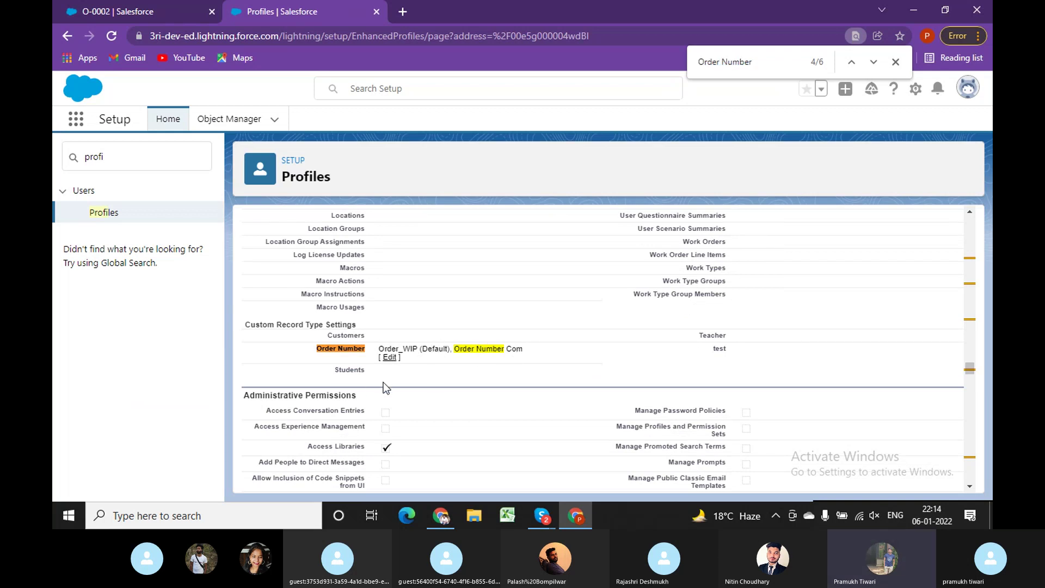
mouse_move(442, 519)
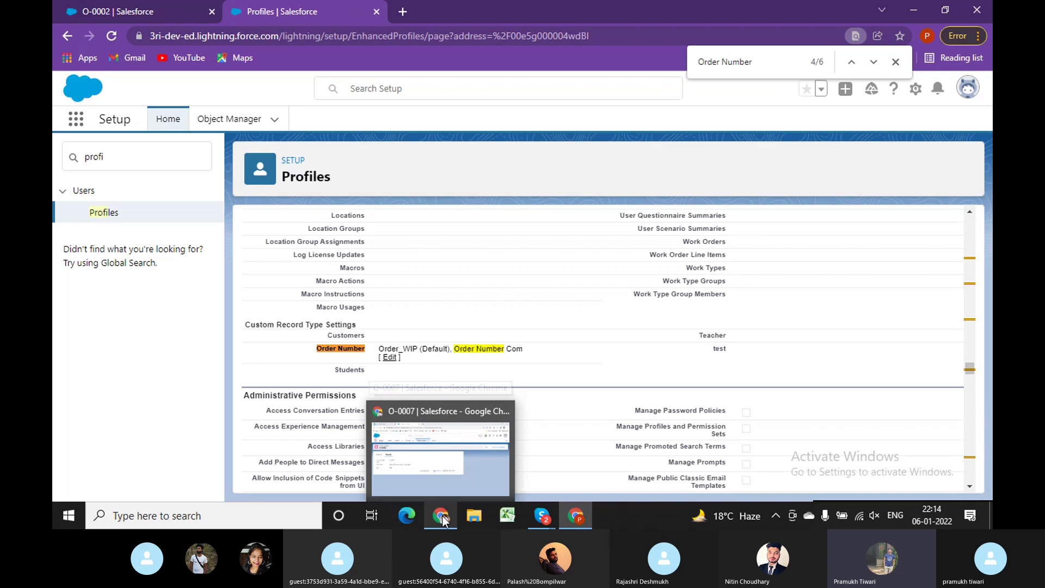
Start a new Order Number record using the Order Number Com record type.
click(465, 413)
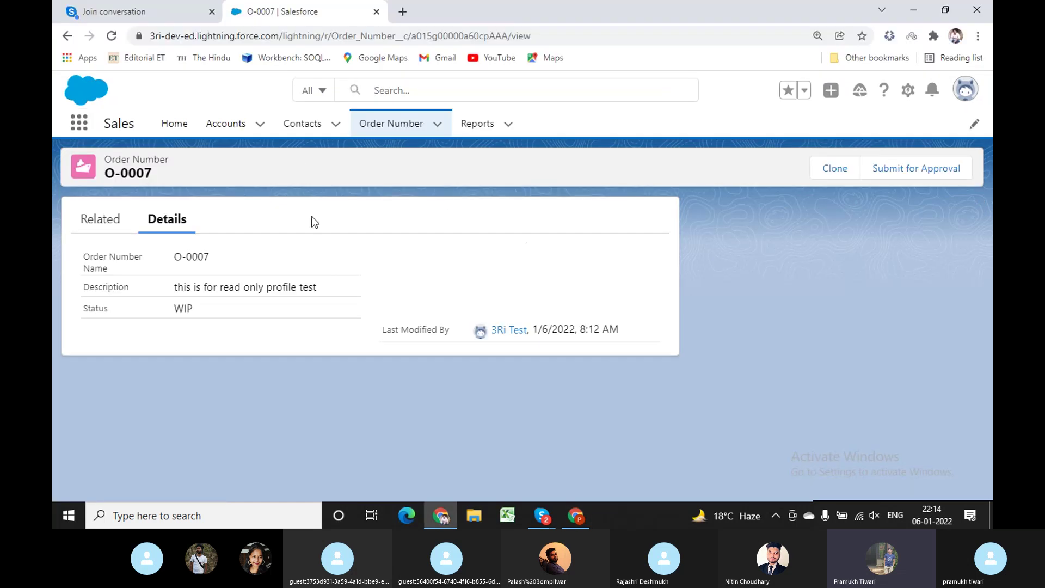
click(401, 129)
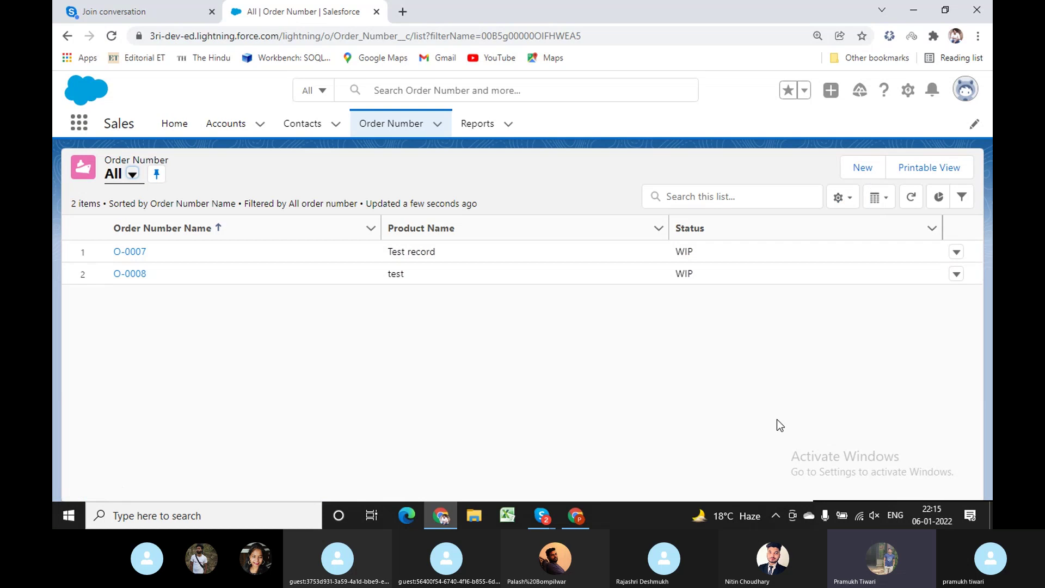
click(862, 171)
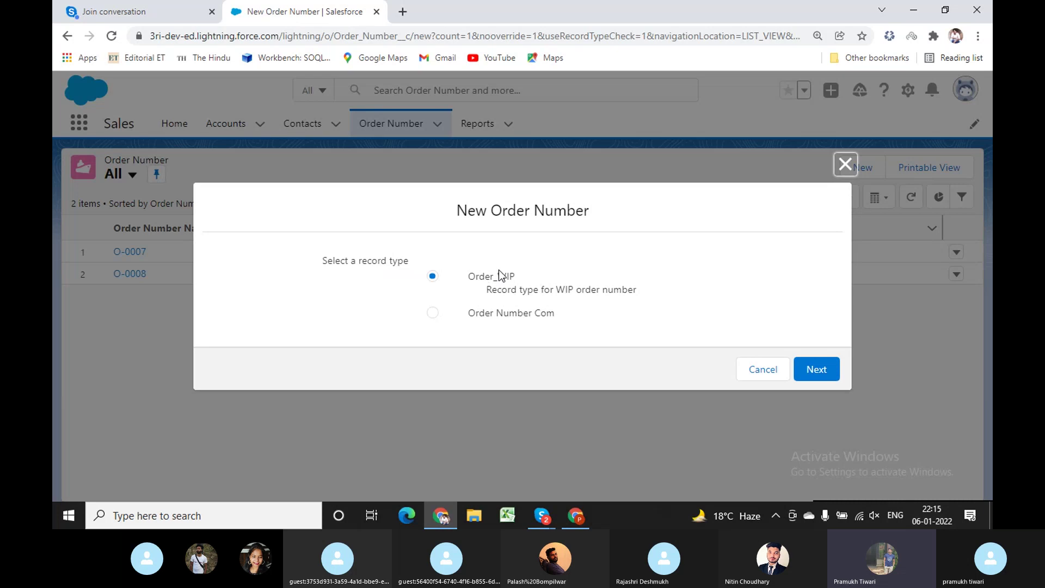
click(432, 314)
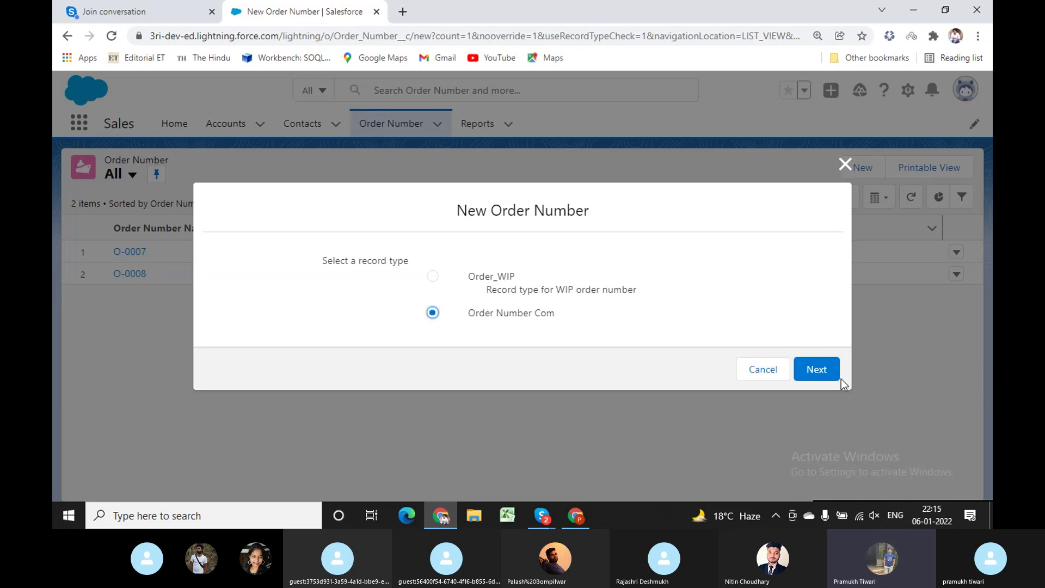
click(816, 368)
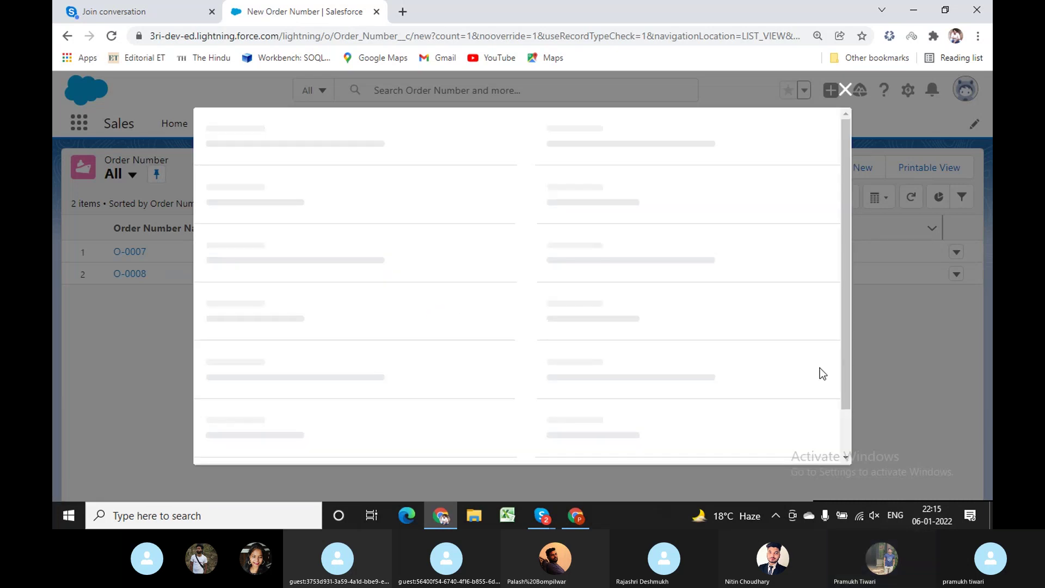
Set Status to Completed, product name 'This is for record type test', and save.
click(465, 316)
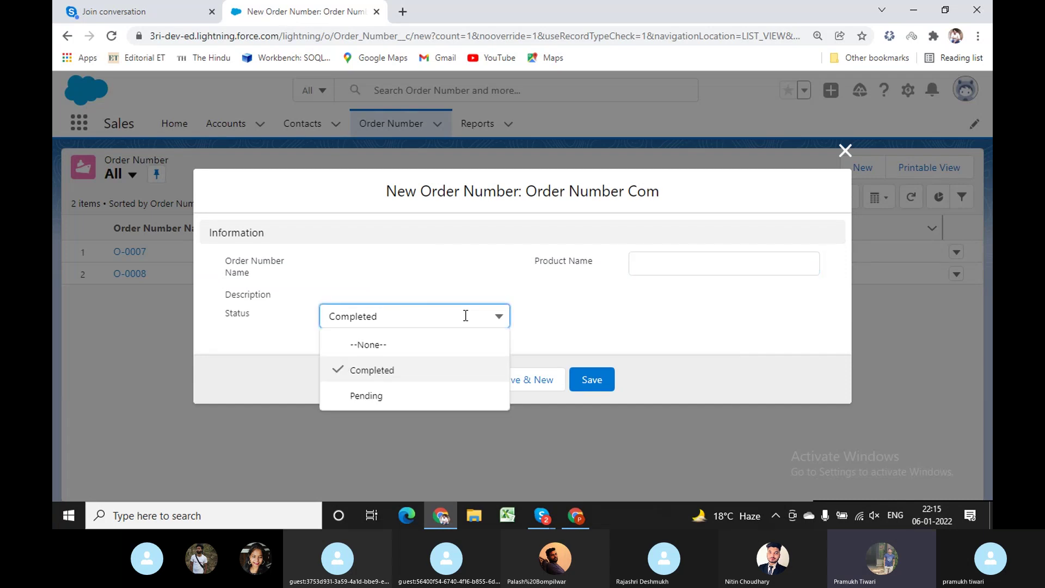
click(377, 408)
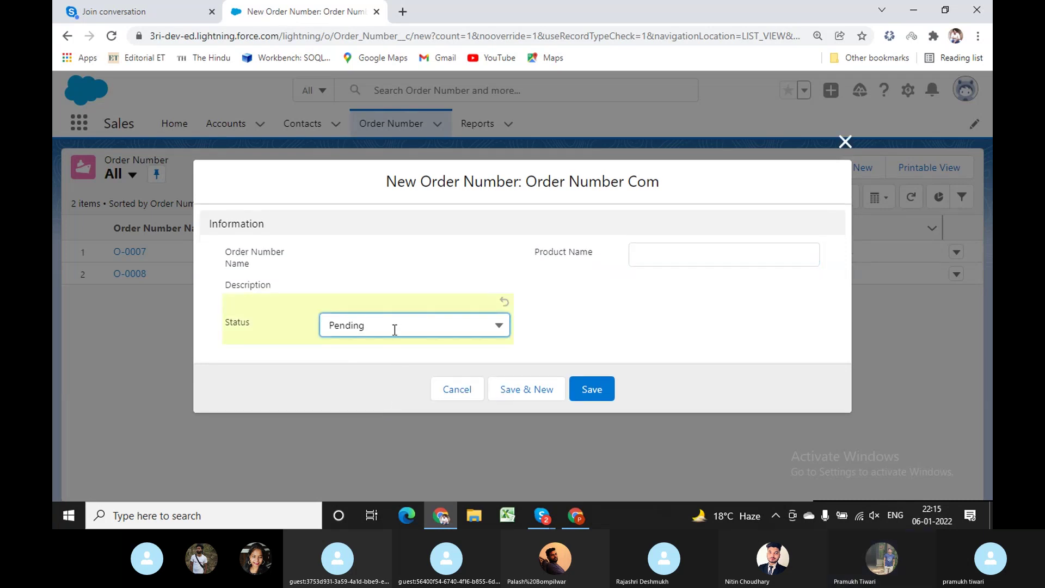
click(394, 327)
click(377, 378)
click(649, 246)
click(325, 288)
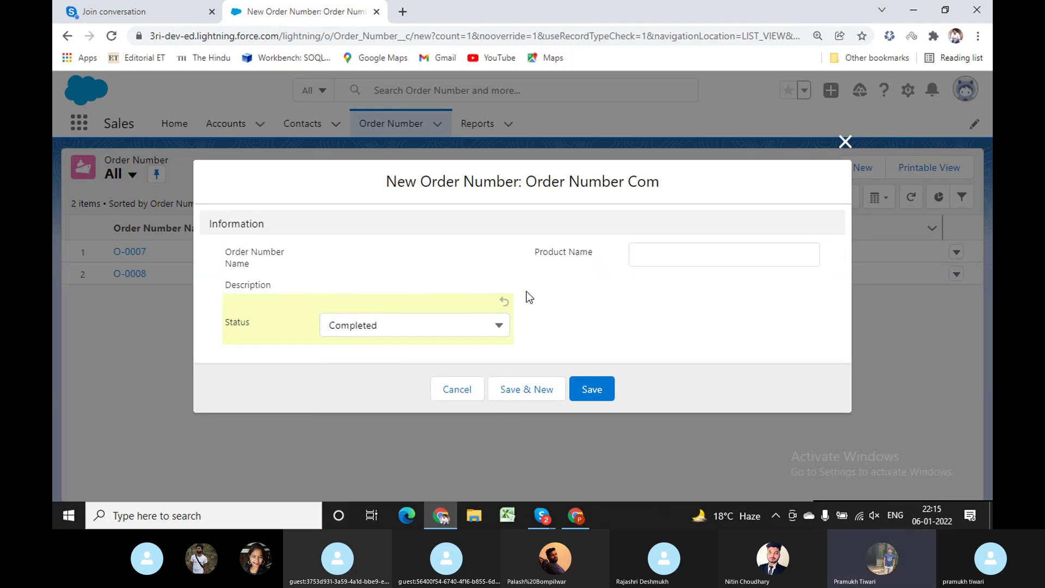
click(698, 253)
text(This is fo)
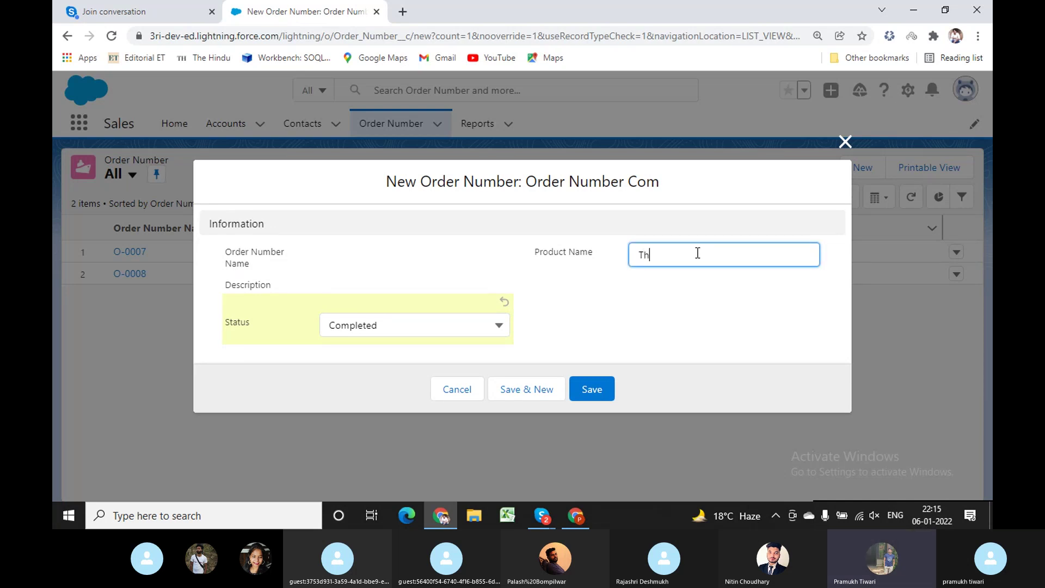
text(r record type test)
click(587, 391)
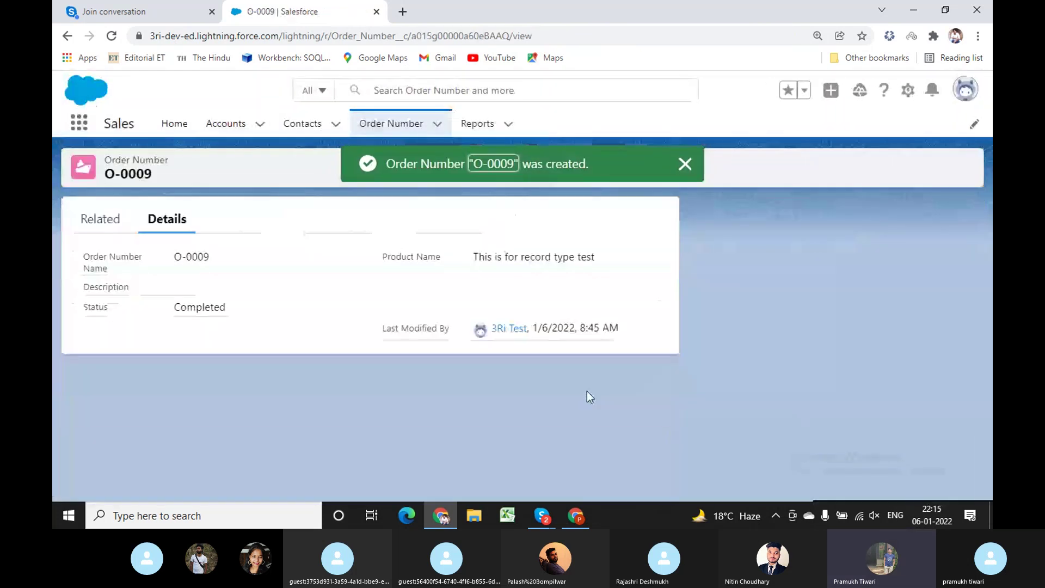
From the Order Number list, open O-0007 in a new browser tab and show O-0009's details.
click(394, 128)
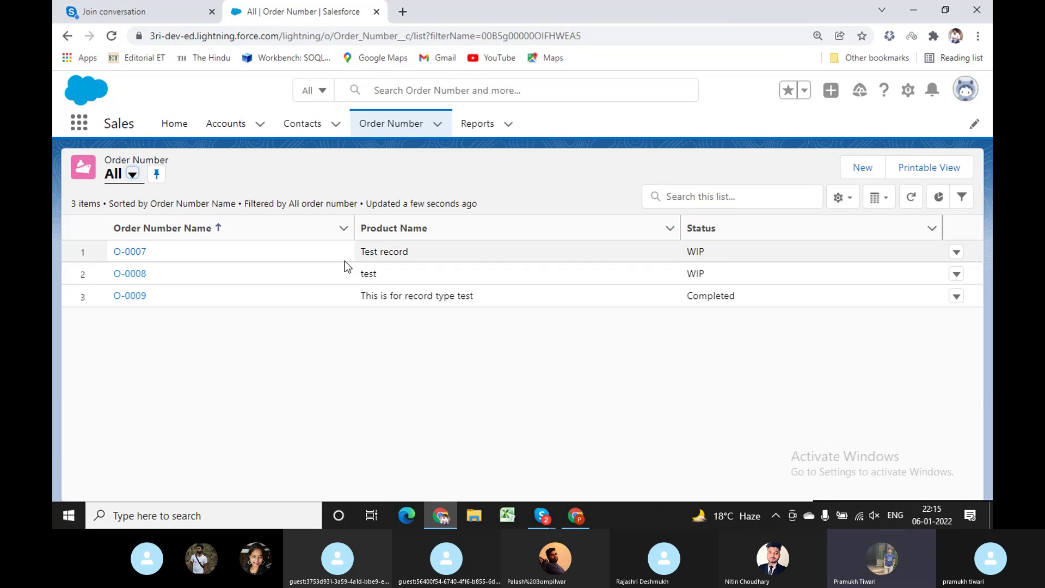
right_click(143, 255)
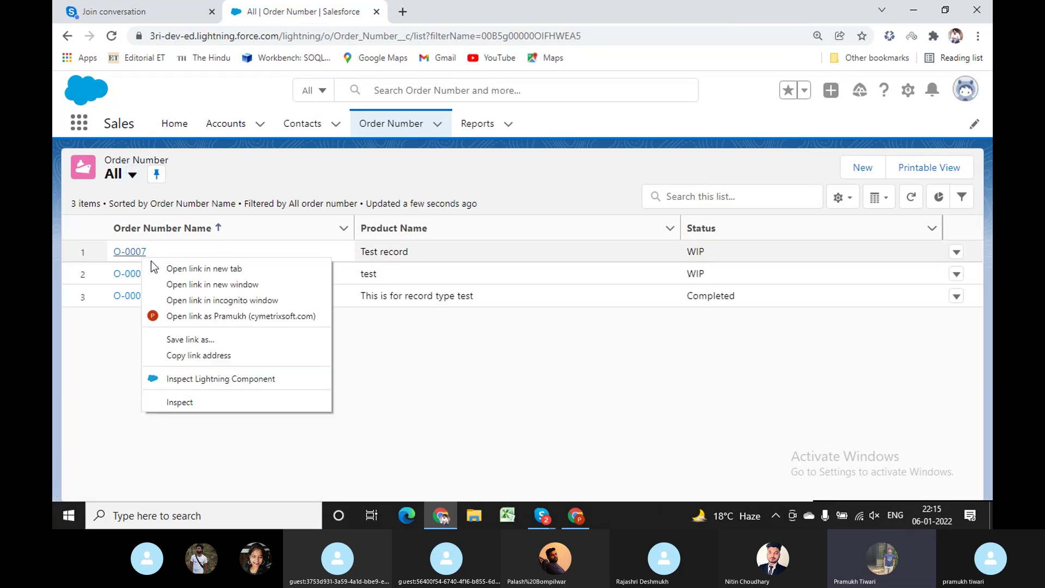
click(182, 268)
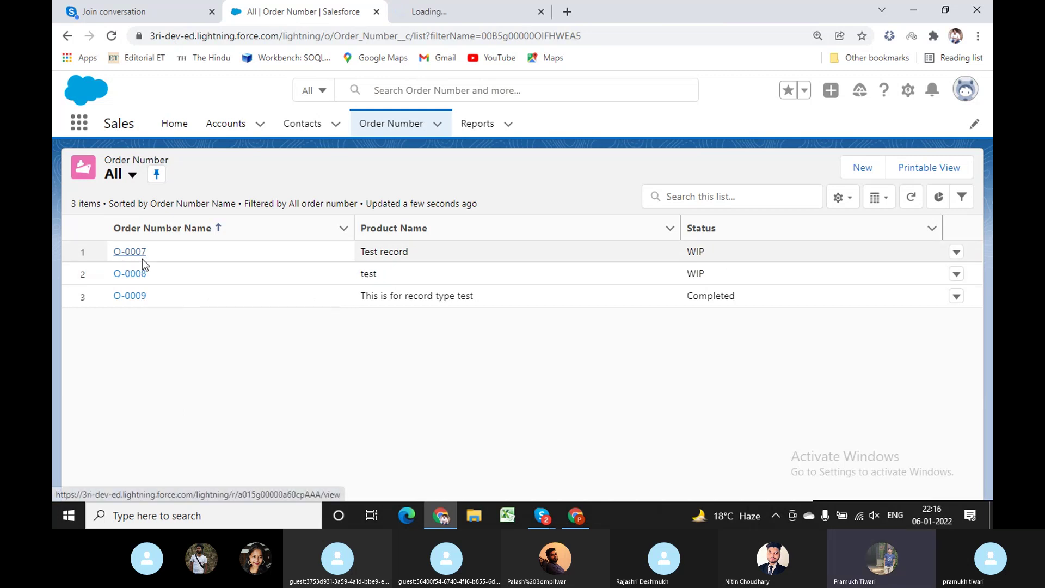
click(132, 296)
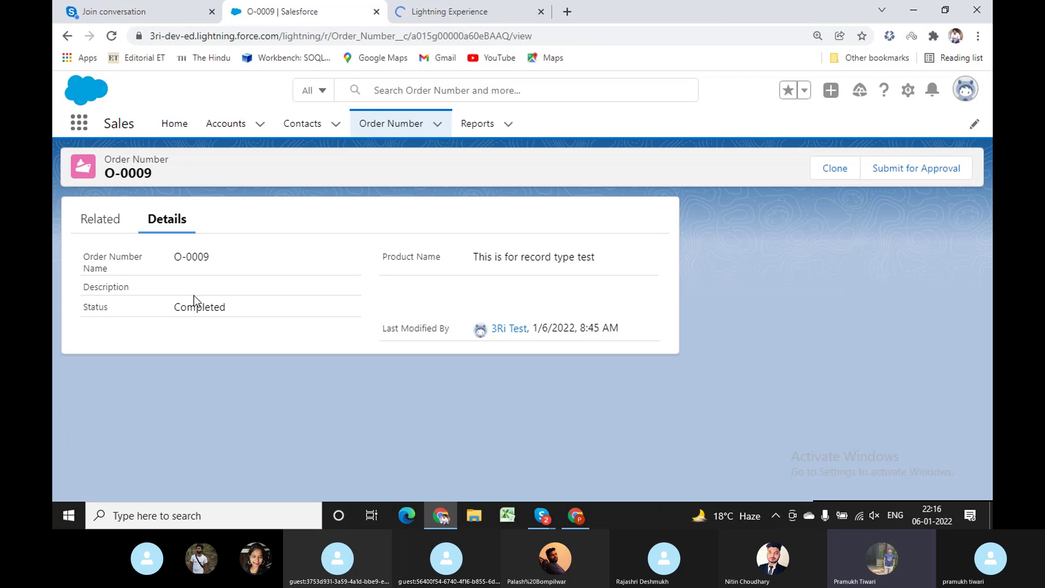
click(475, 7)
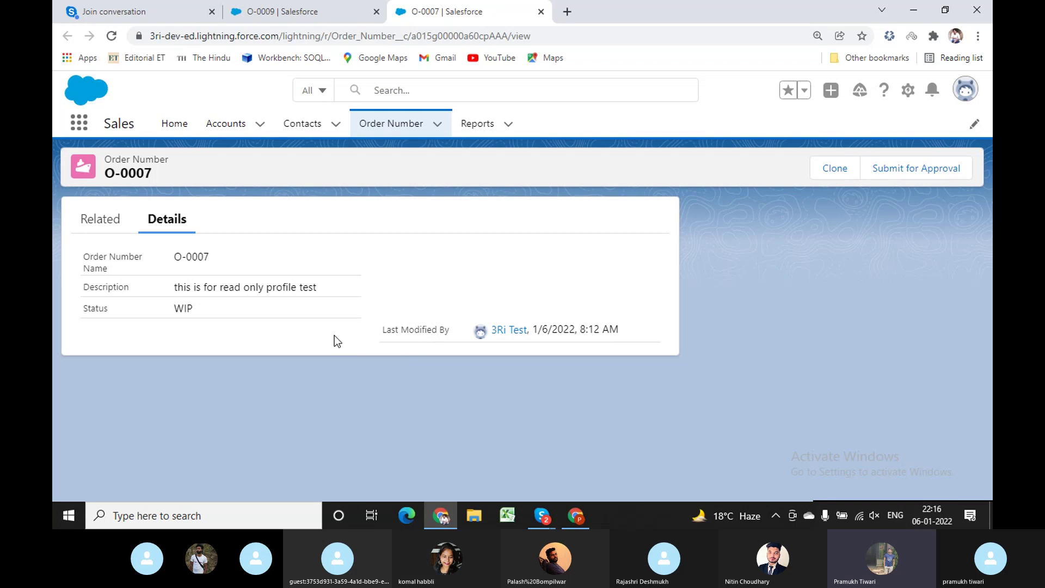
click(308, 13)
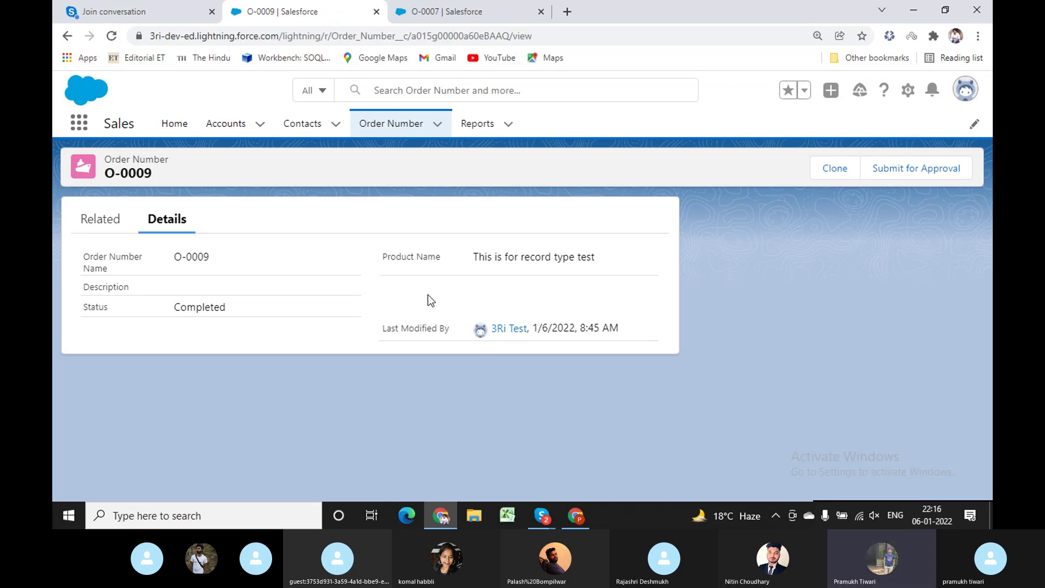
drag(391, 259, 437, 259)
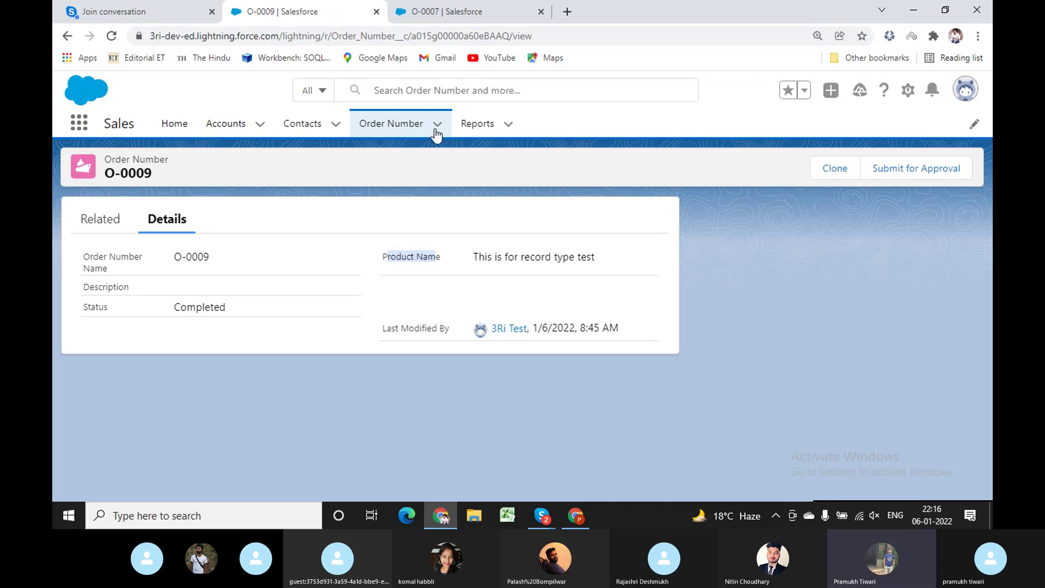
Switch to the O-0007 record tab, then bring up the Profiles setup window.
click(444, 12)
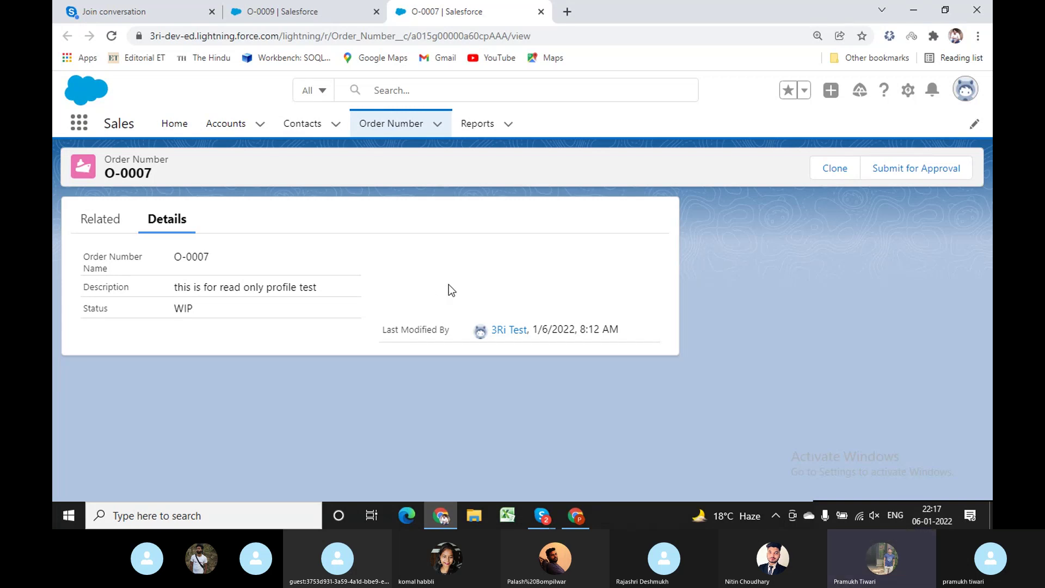
click(576, 515)
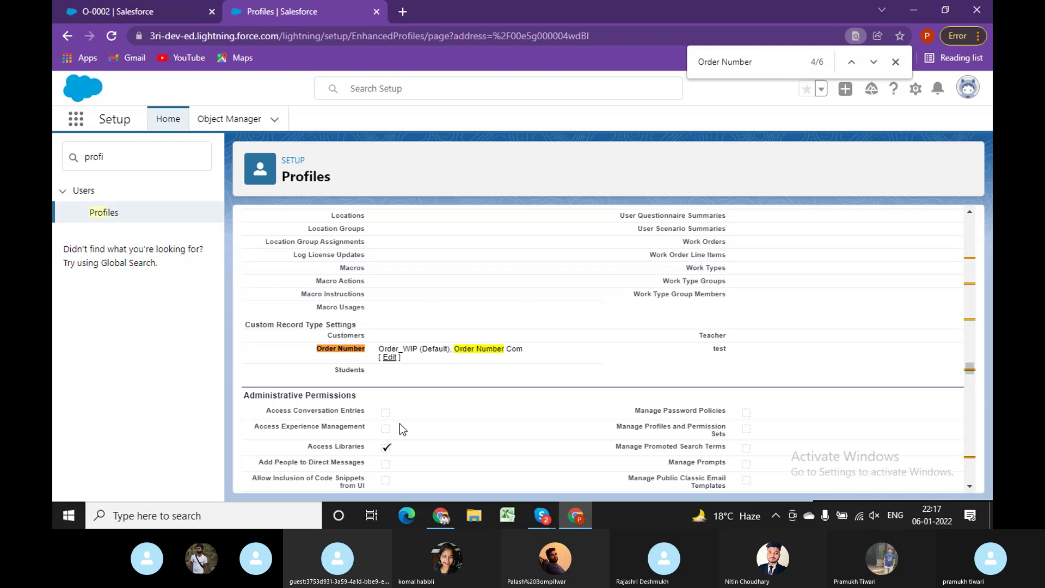
click(441, 516)
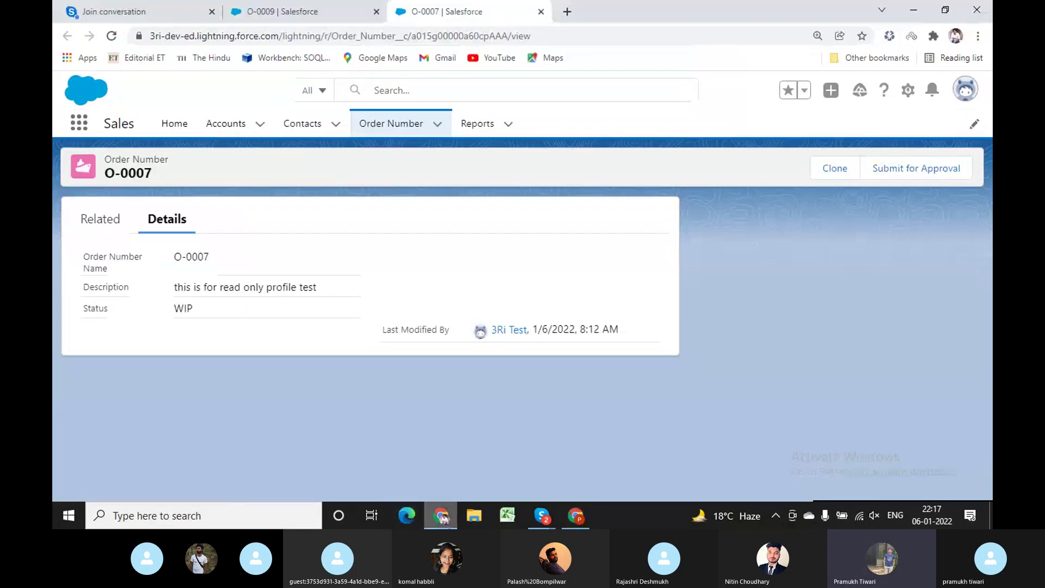
click(392, 126)
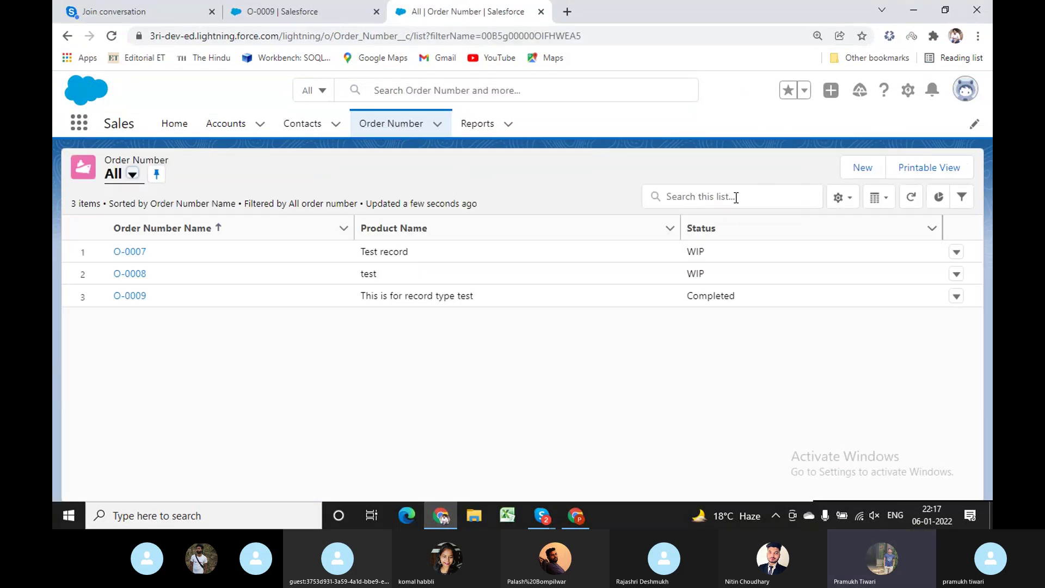
click(853, 169)
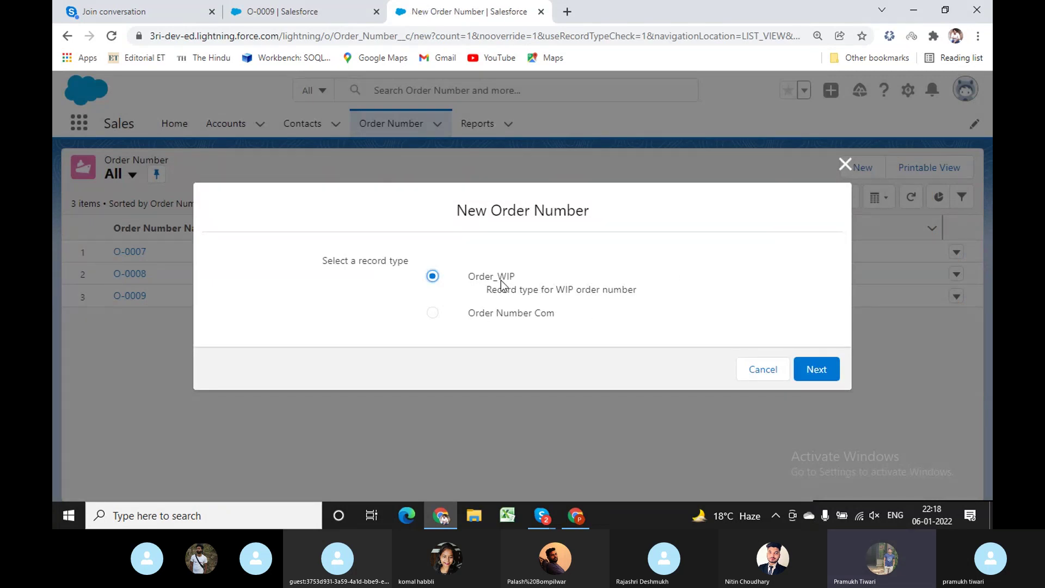
click(814, 372)
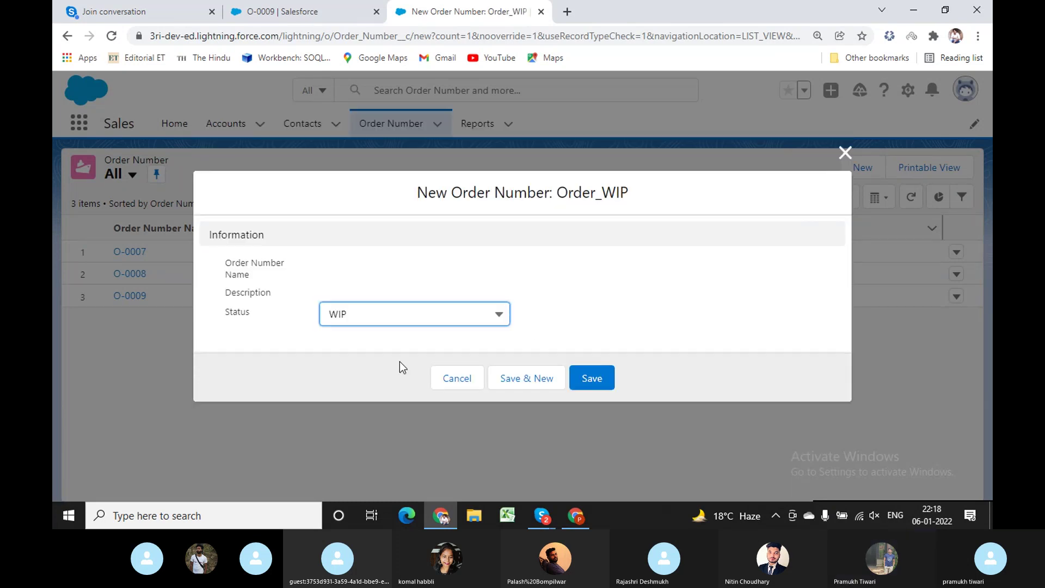
click(359, 317)
click(359, 318)
click(359, 318)
click(371, 320)
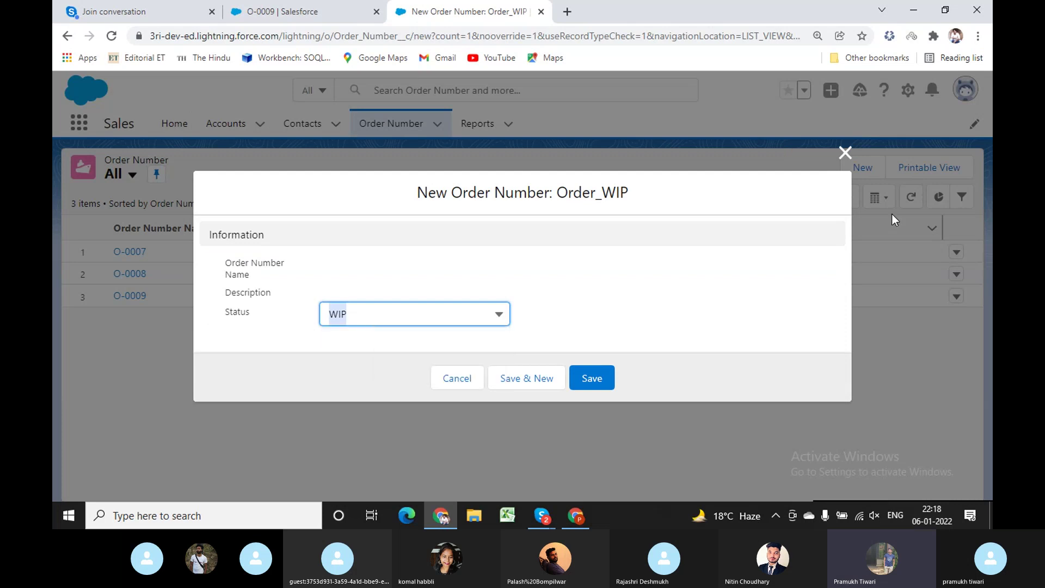
click(846, 155)
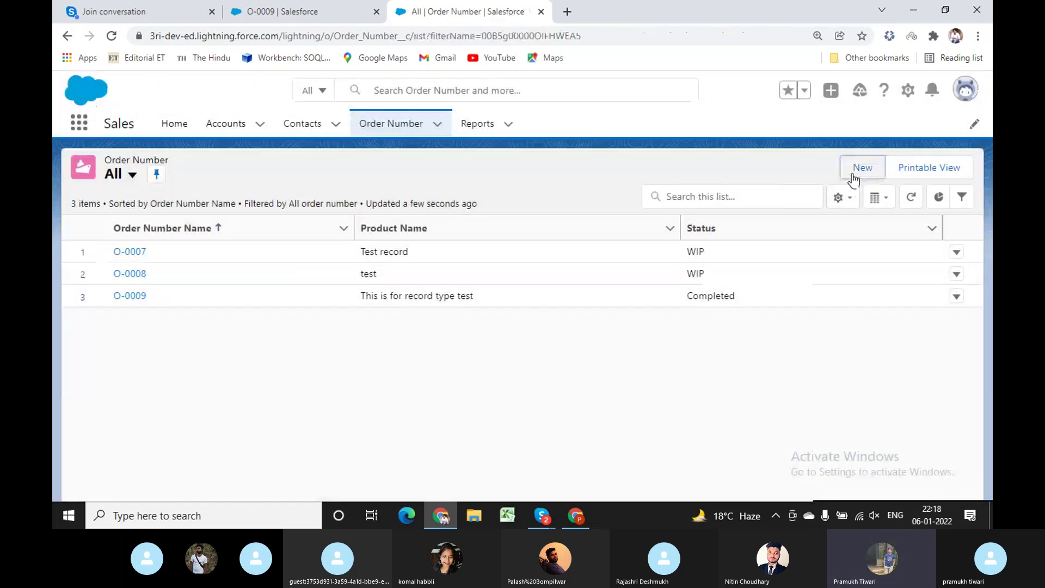
click(852, 170)
click(433, 313)
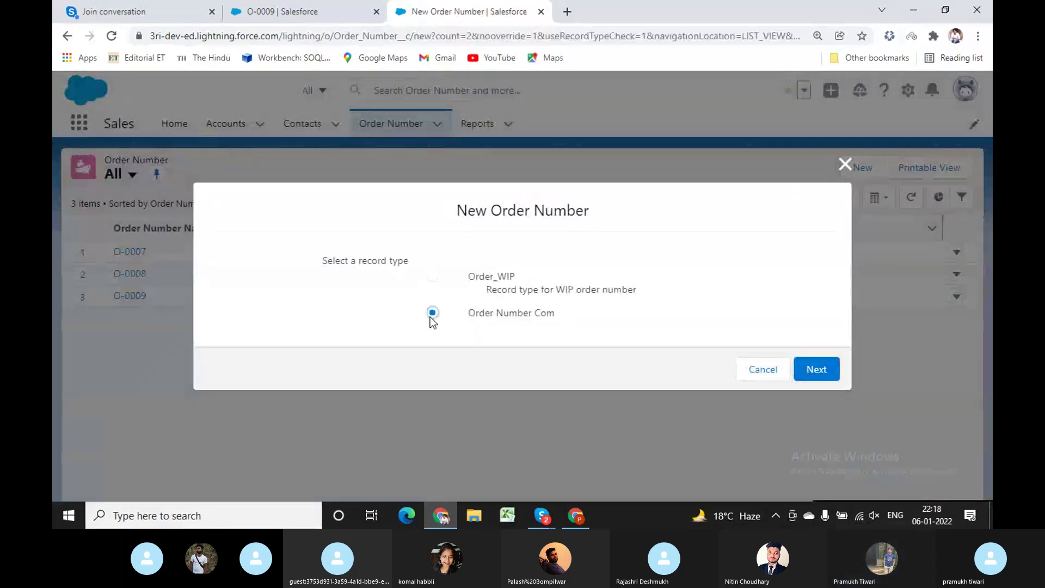
click(816, 369)
click(441, 317)
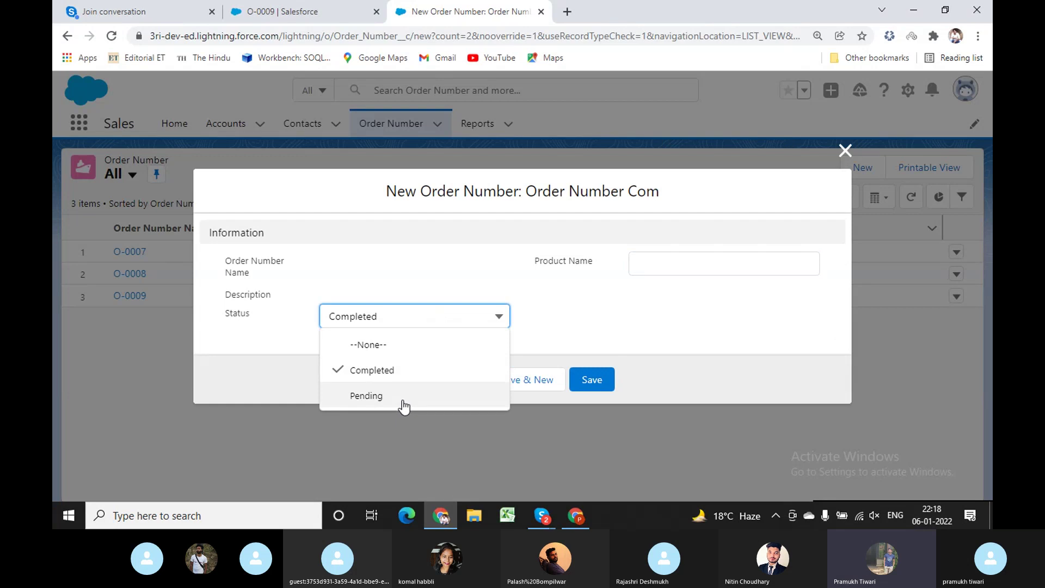
click(845, 151)
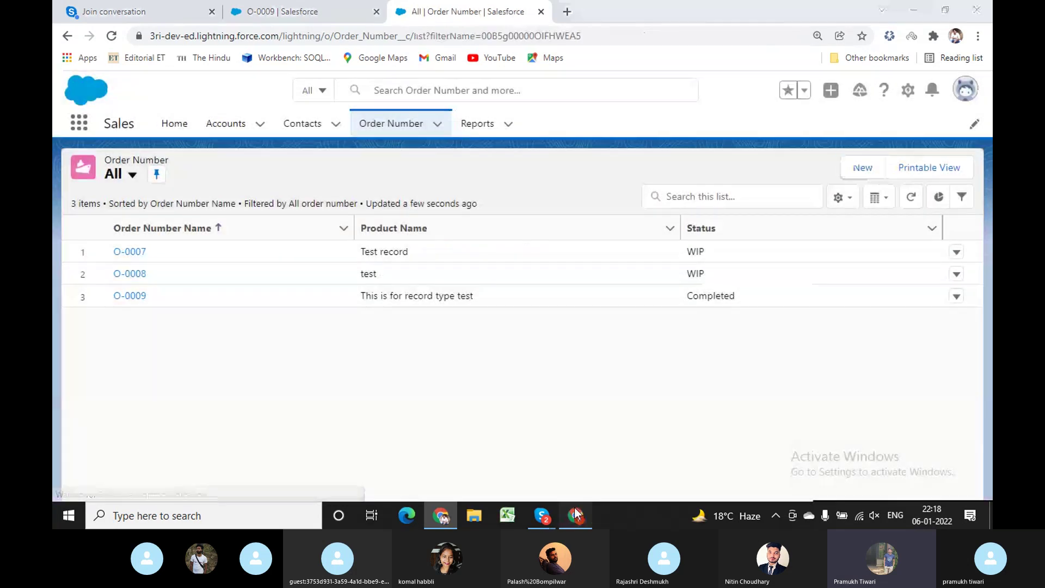
click(576, 515)
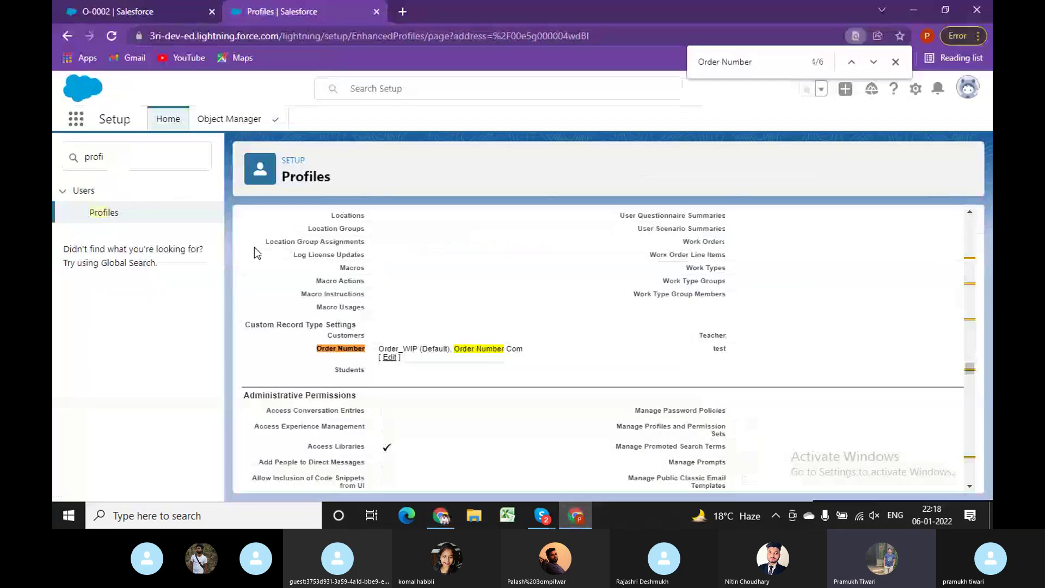
Find the Order Number object in Object Manager and open its Order_WIP record type.
click(231, 124)
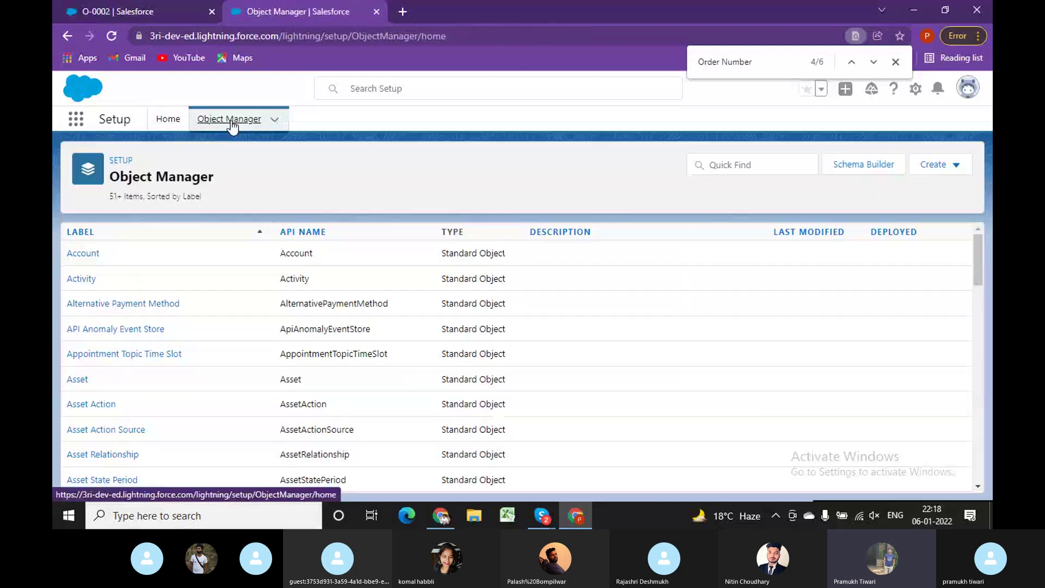
click(759, 168)
text(order)
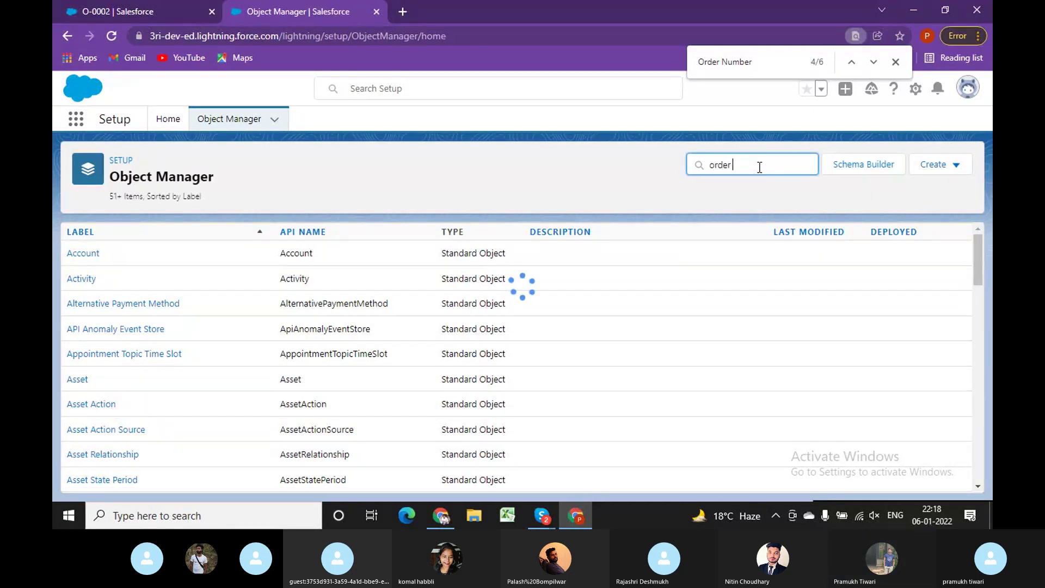
text( nu)
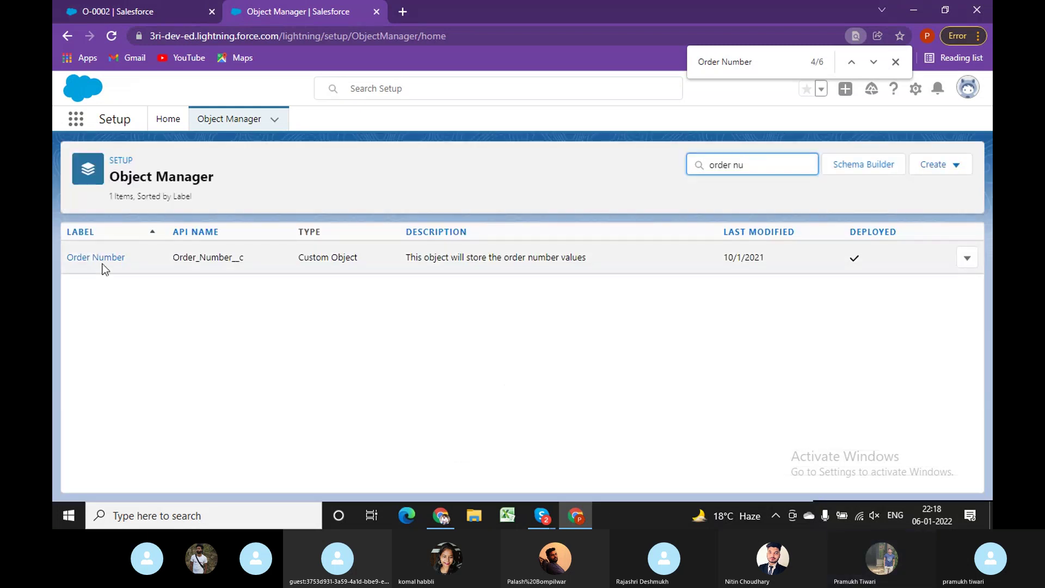
click(109, 257)
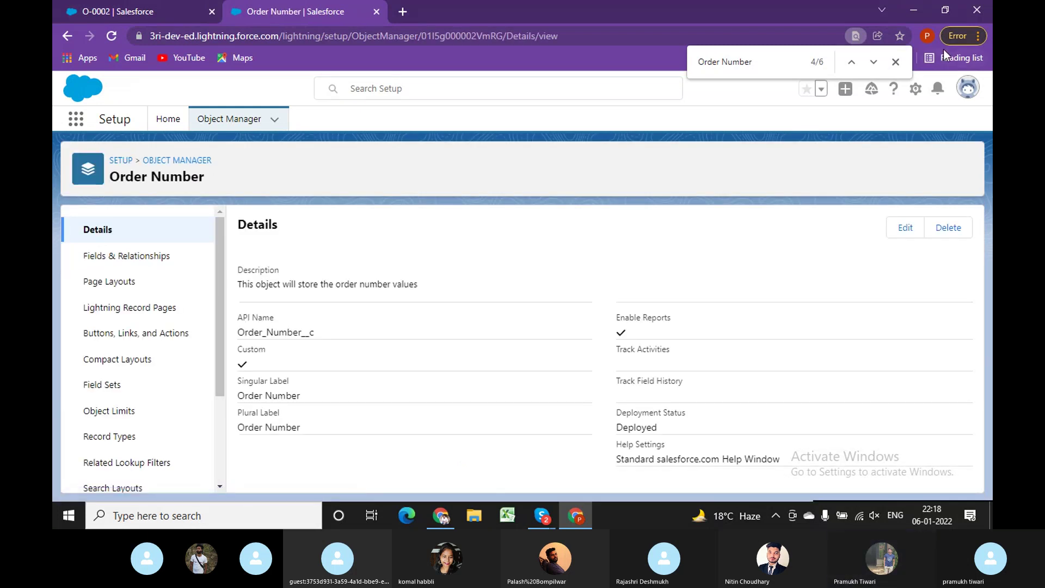
click(895, 62)
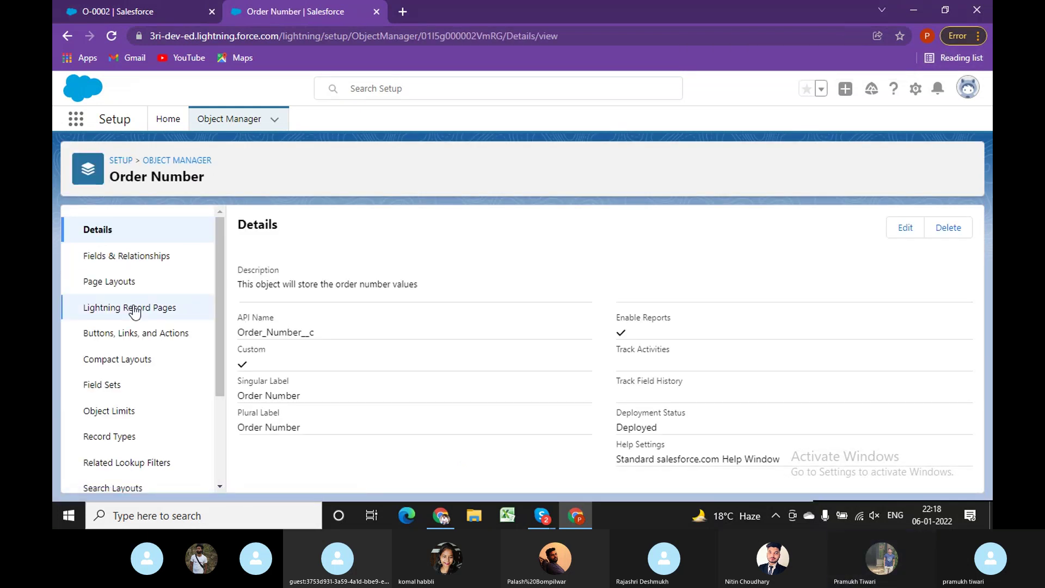
click(110, 439)
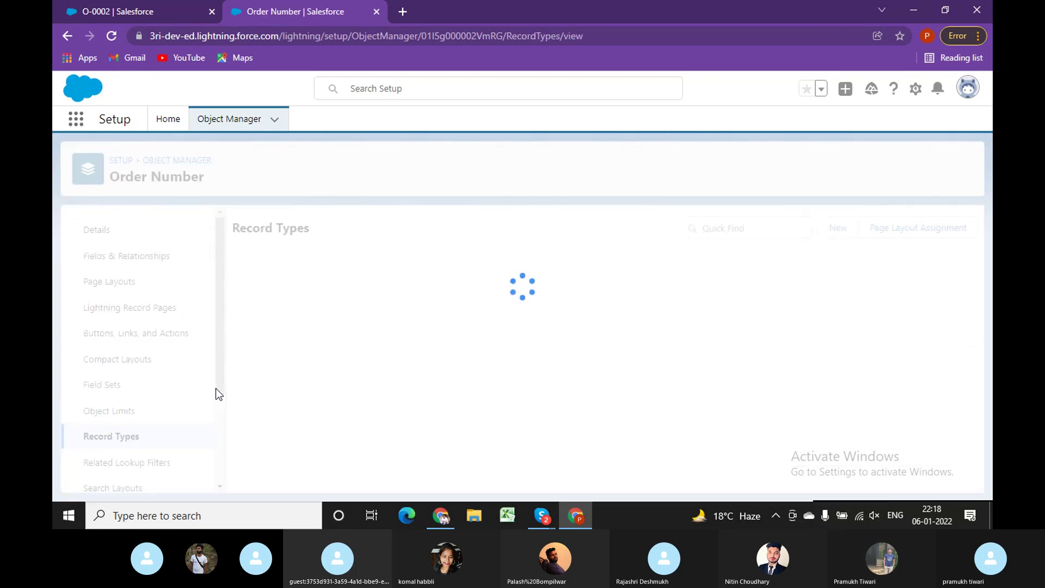
click(265, 322)
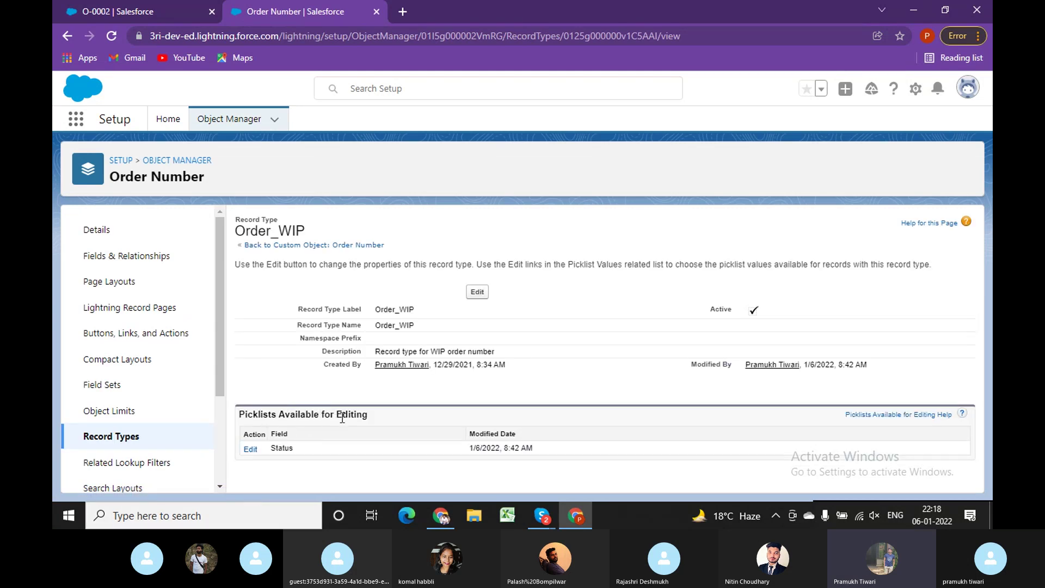
Add Pending to Order_WIP's selected Status values alongside WIP and save.
click(251, 449)
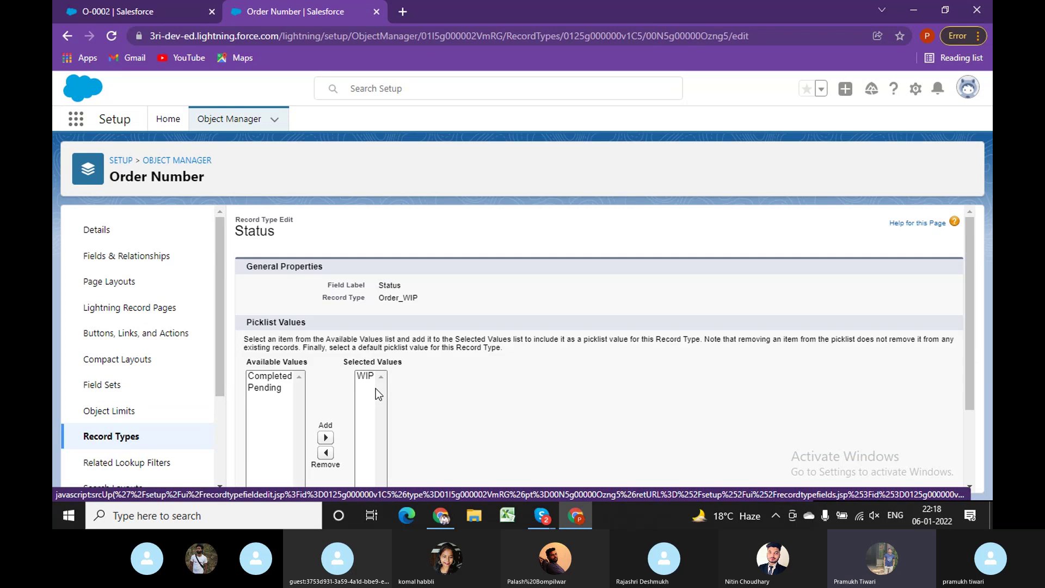
scroll(376, 387, down, 1)
drag(343, 294, 404, 293)
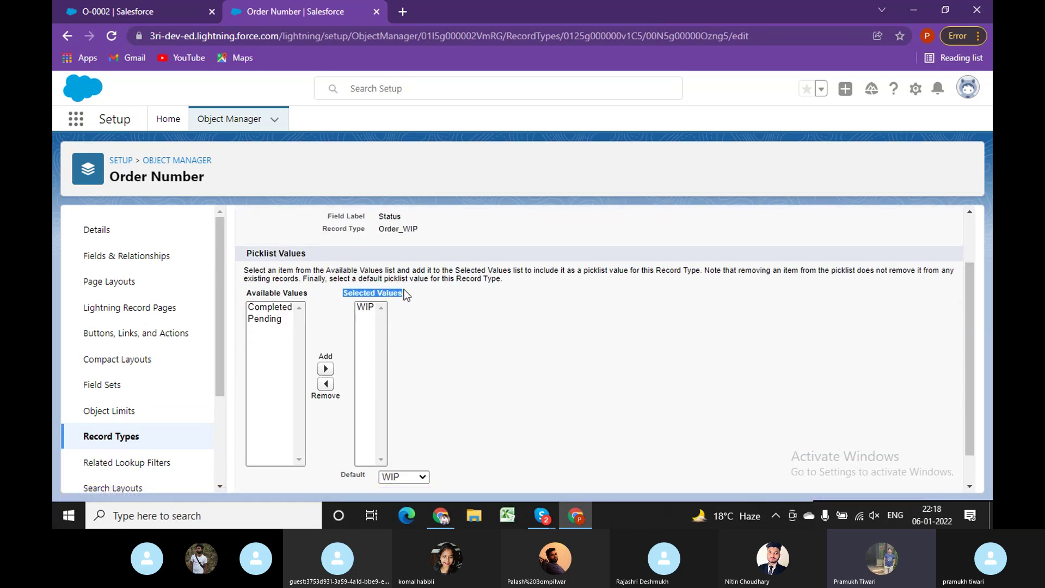
click(278, 321)
click(326, 370)
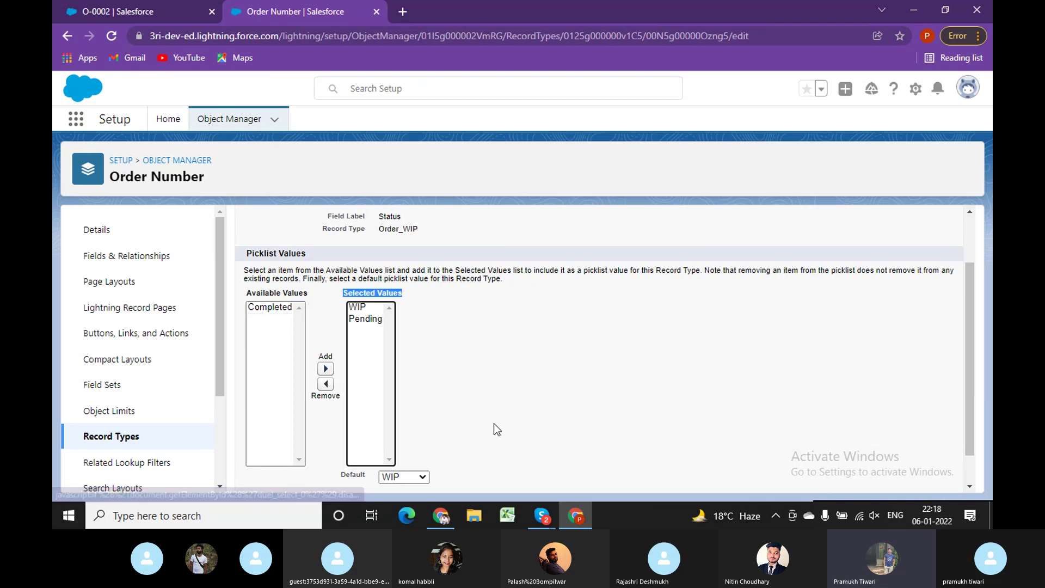
scroll(494, 424, down, 1)
click(465, 475)
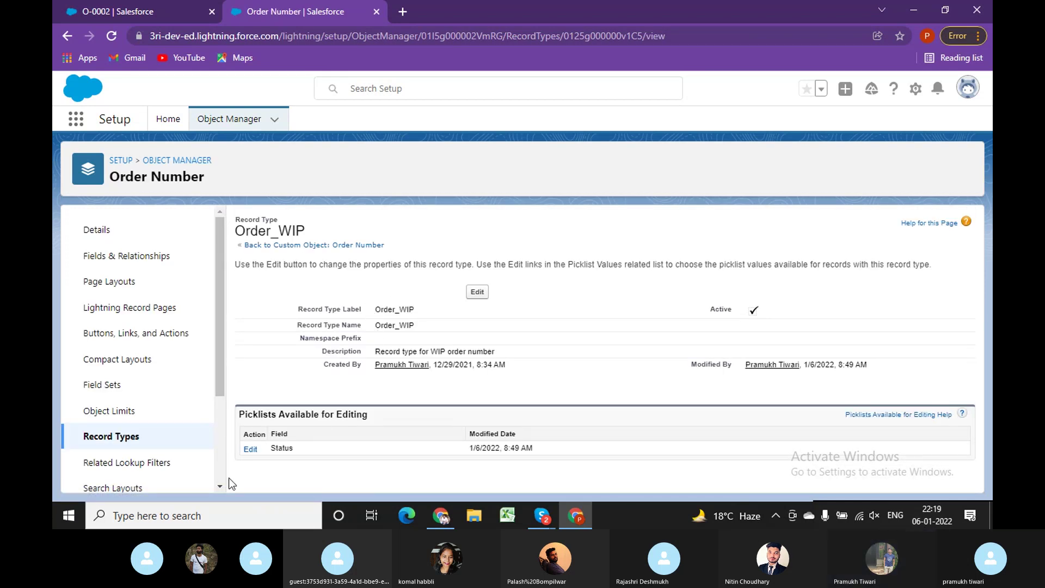
Open the Order Number Com record type's Status picklist edit page and cancel without changes.
click(123, 436)
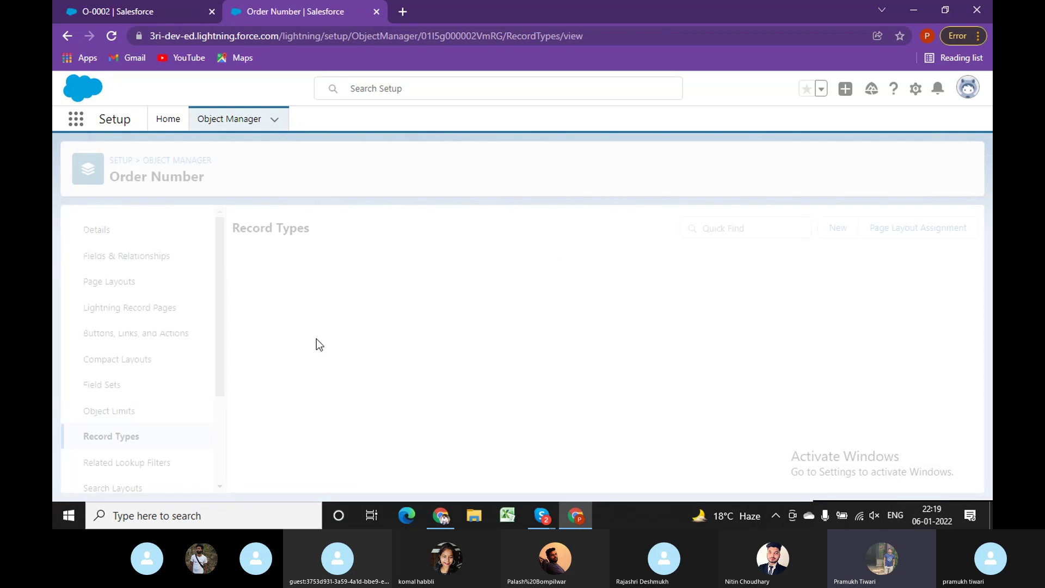
click(285, 286)
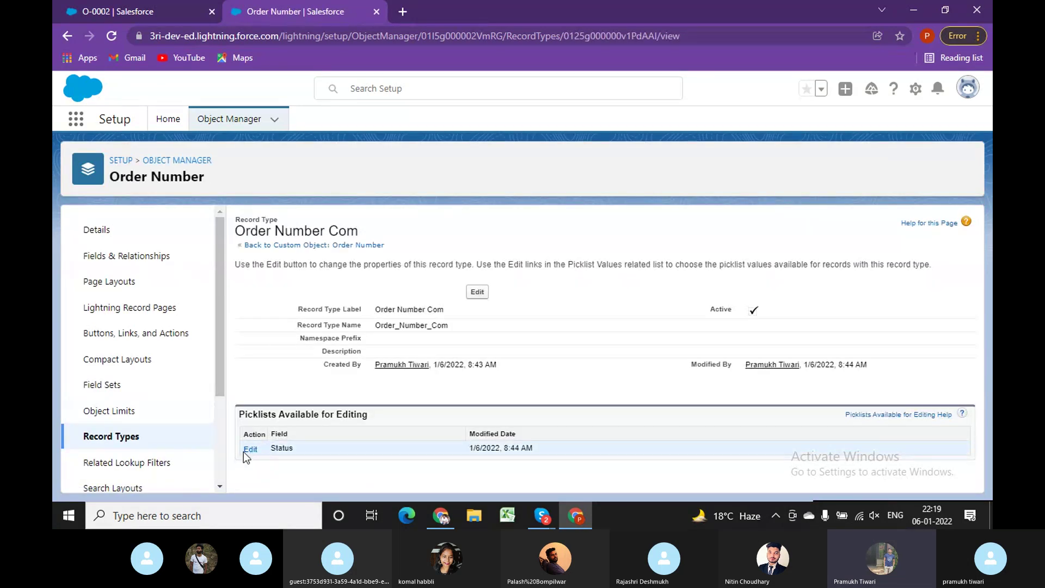
click(248, 451)
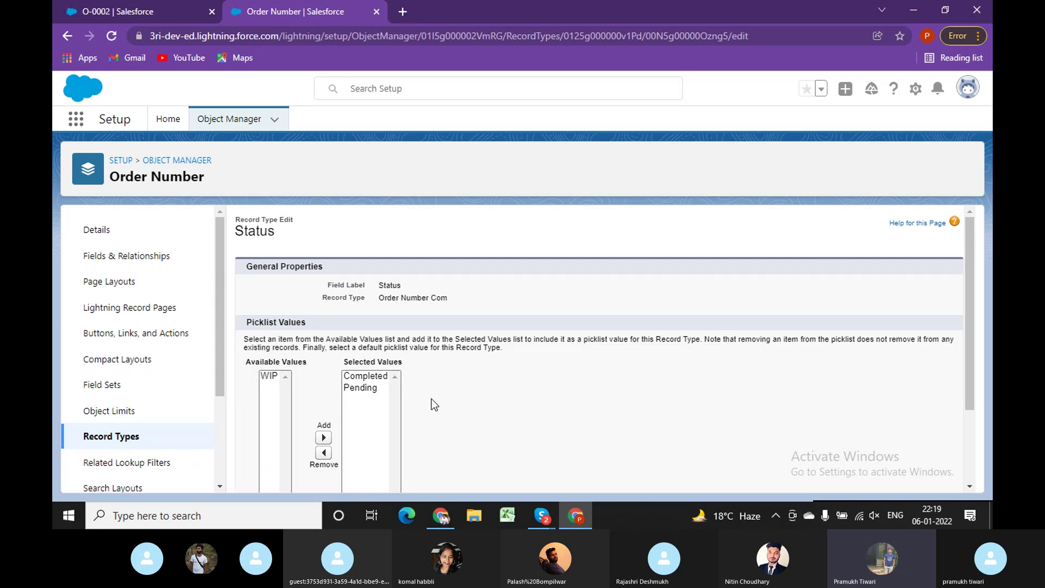
scroll(431, 399, down, 2)
click(499, 475)
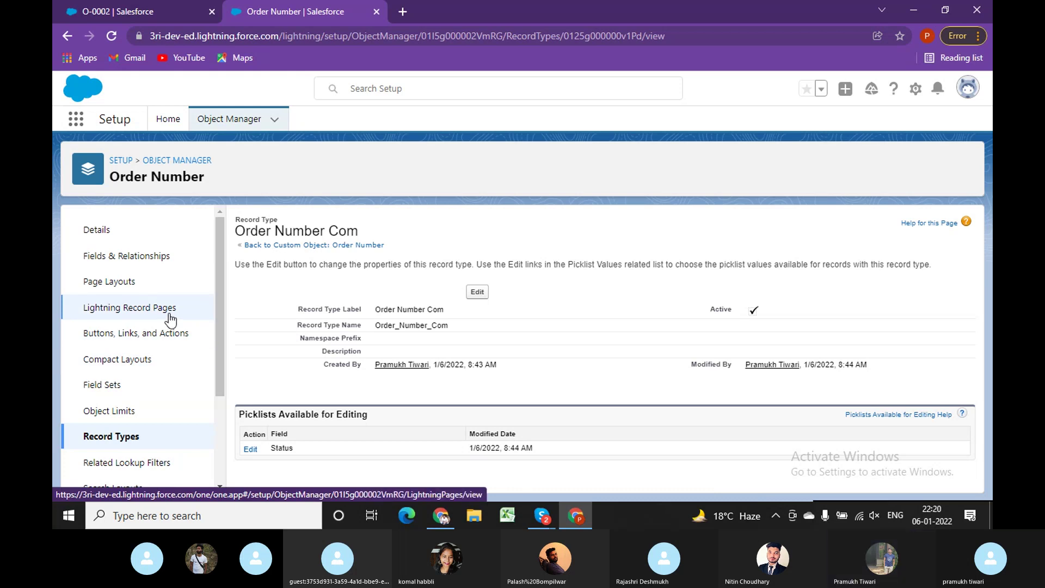
Open Order Number's Page Layout Assignment and scroll through the profile-by-record-type layout table.
click(153, 266)
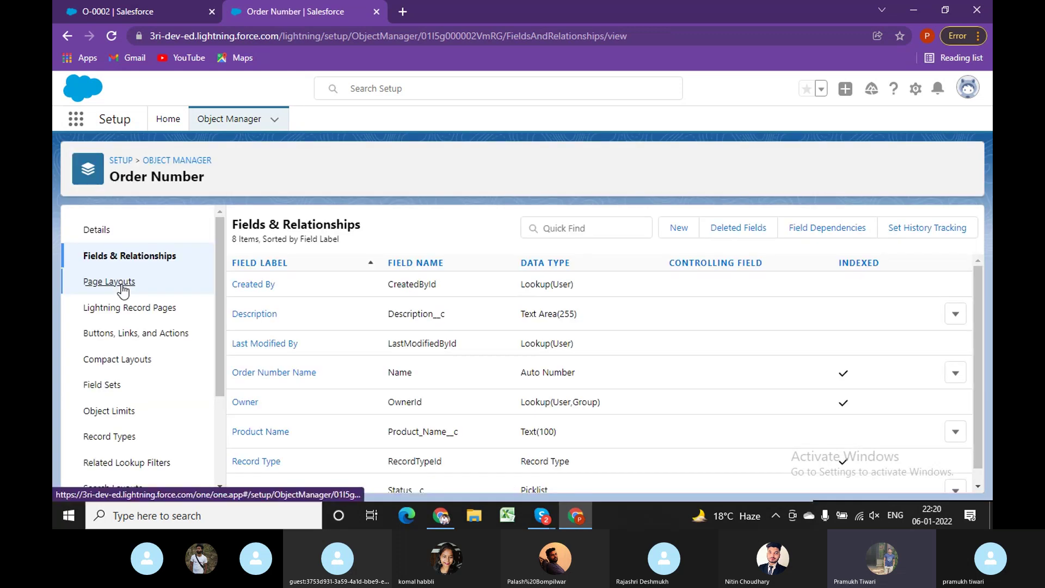
click(122, 283)
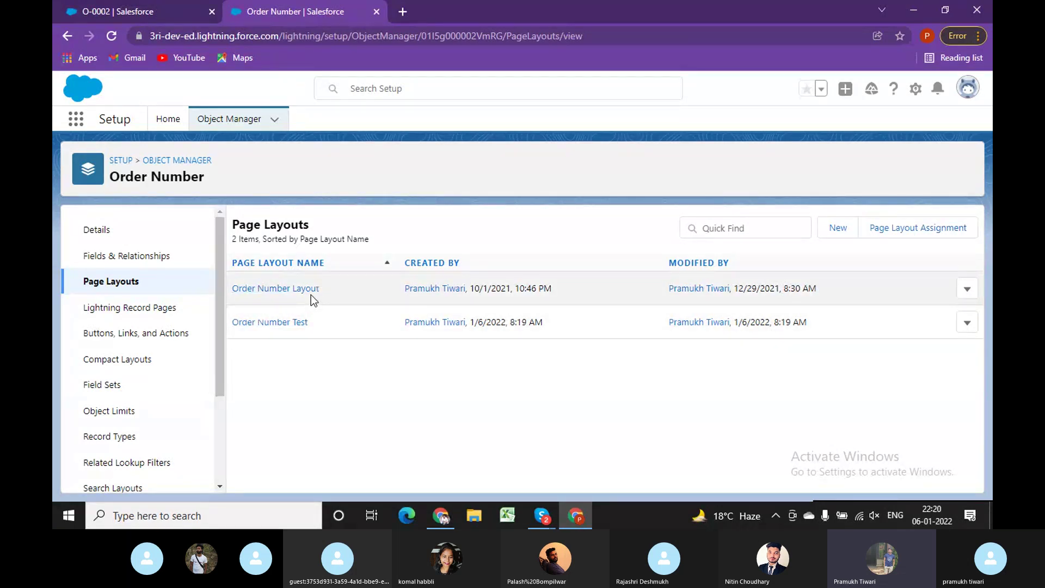
click(926, 237)
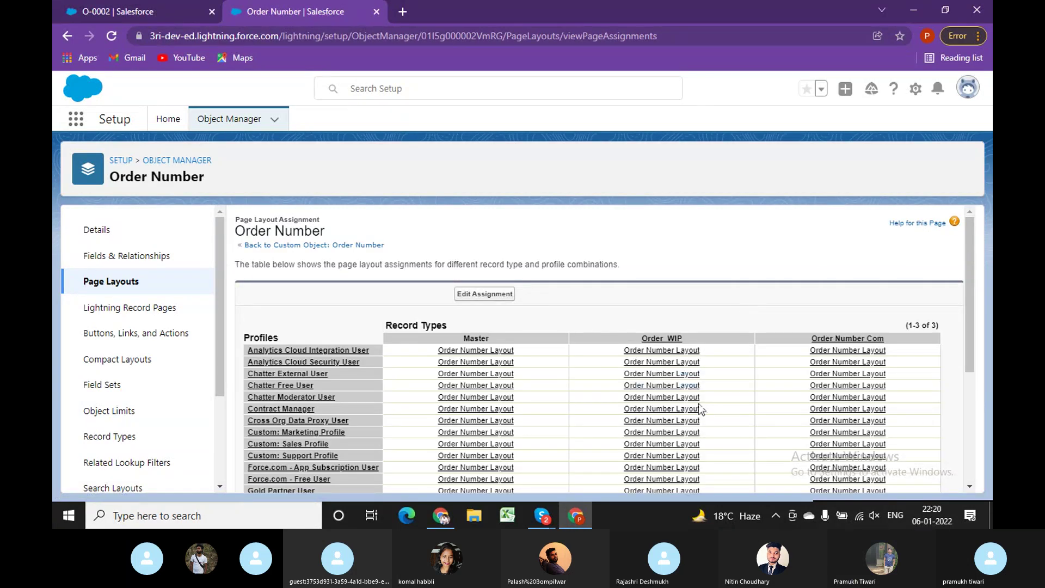
scroll(701, 412, down, 2)
scroll(701, 412, up, 2)
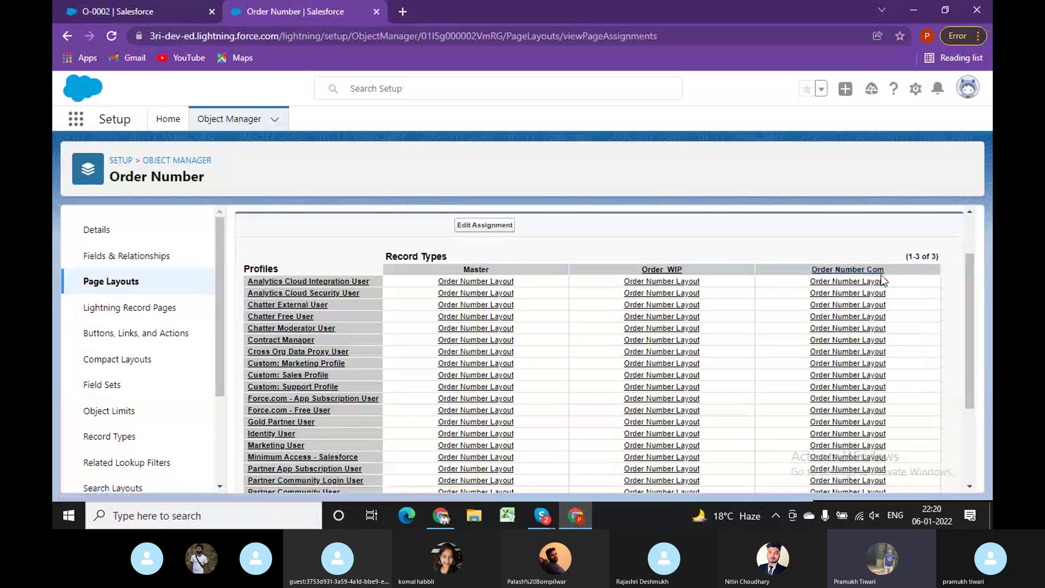
scroll(861, 416, down, 3)
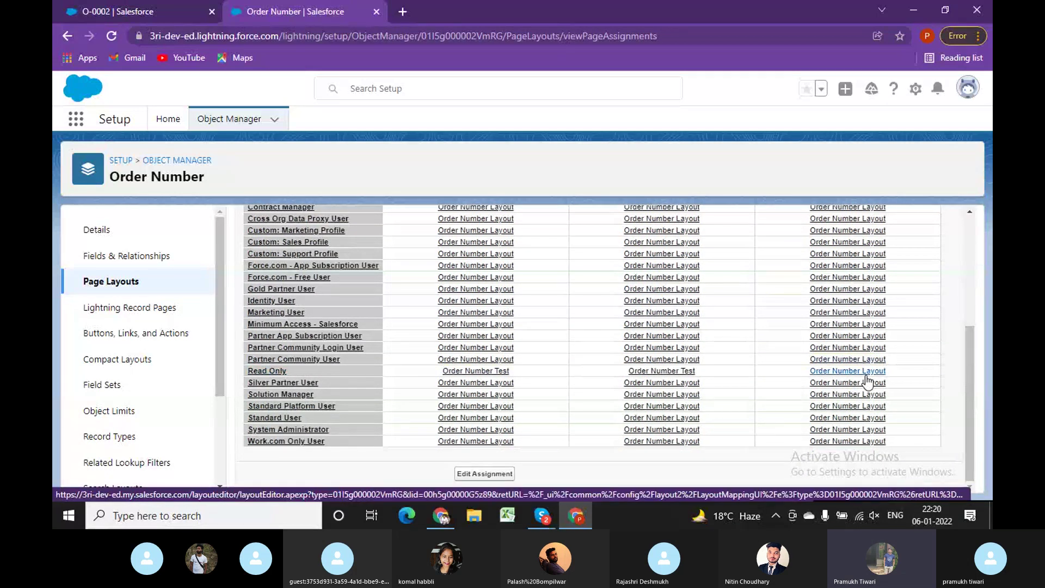
scroll(674, 387, up, 3)
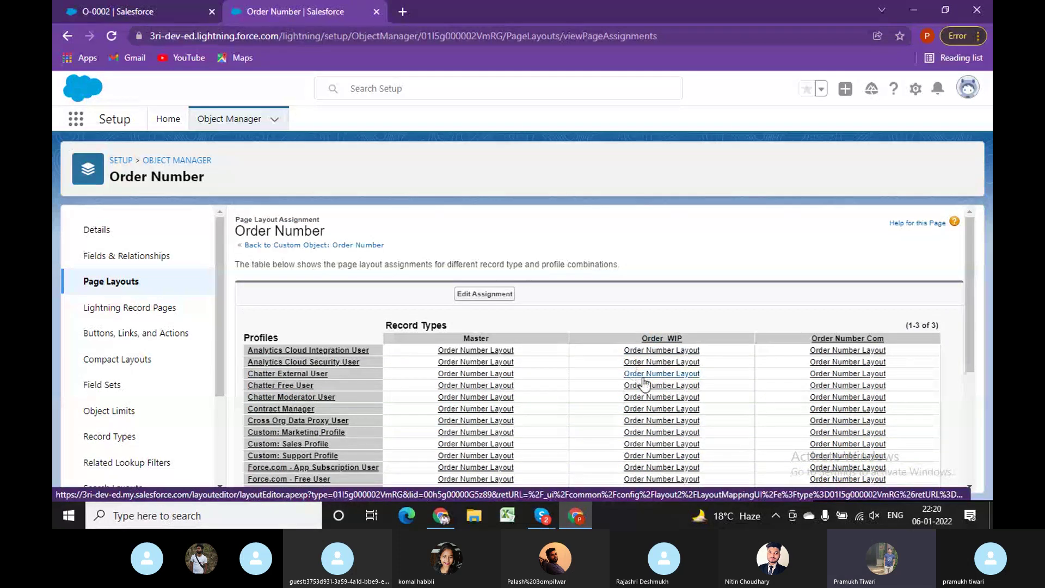
scroll(662, 370, down, 3)
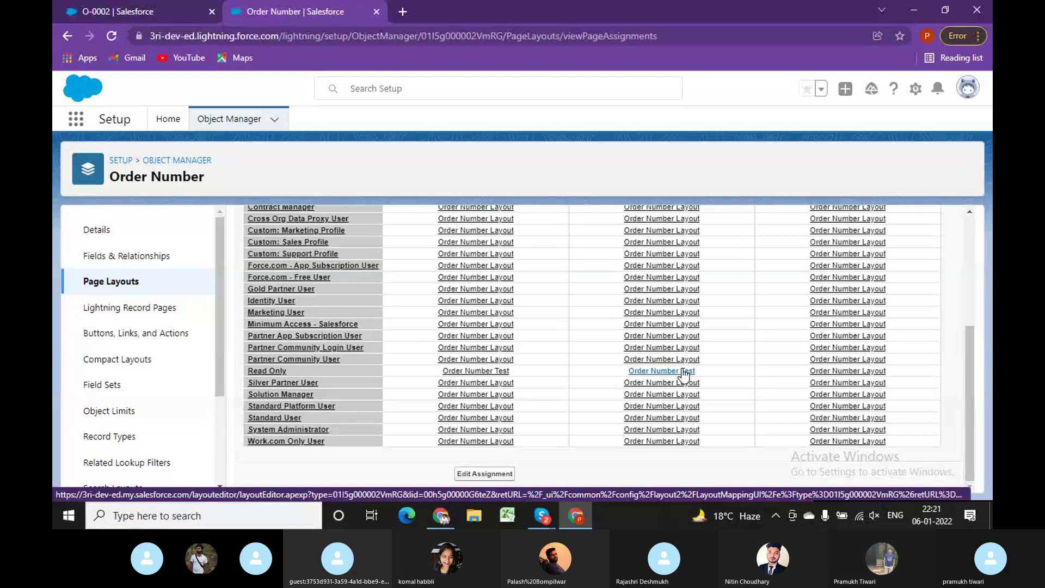
In the other browser session, view record O-0009, then open record O-0007.
click(443, 520)
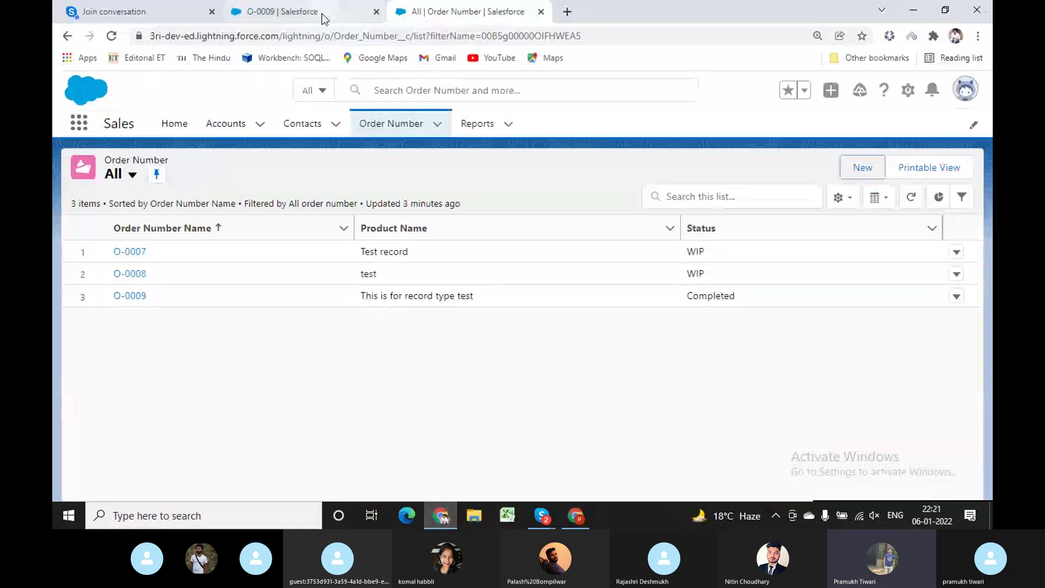
click(322, 15)
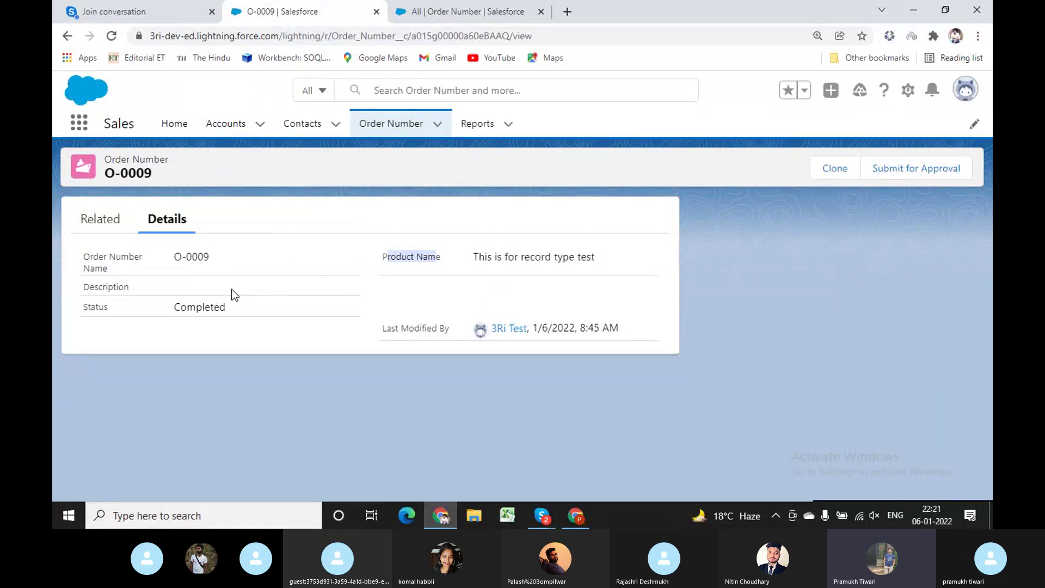
click(414, 9)
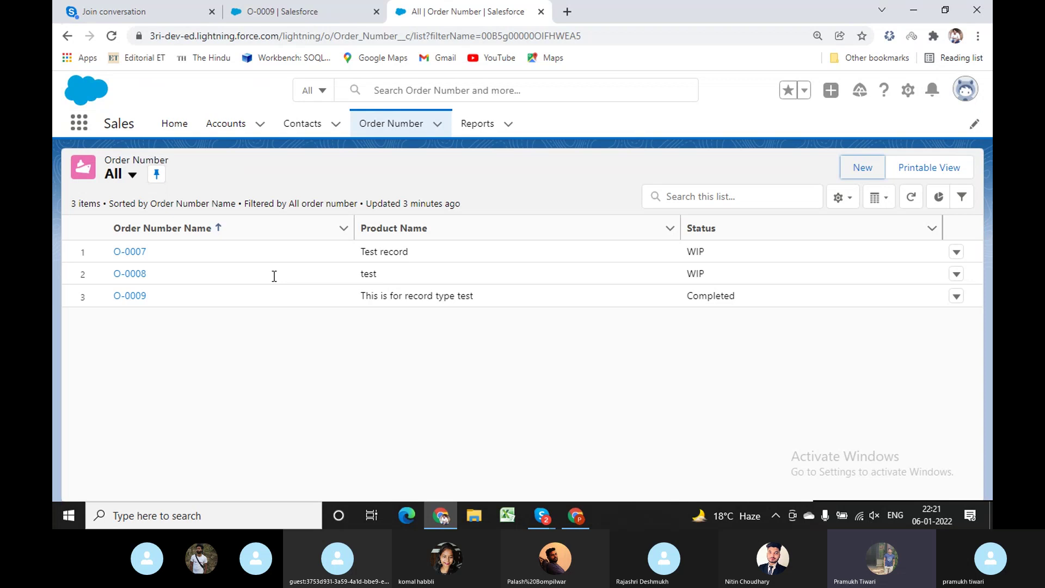
click(137, 254)
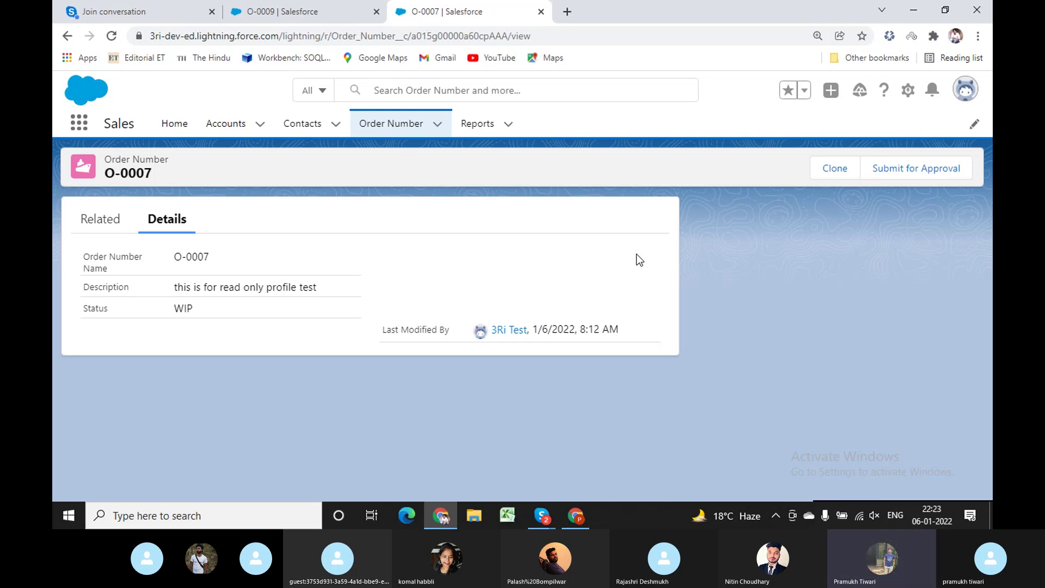
Highlight O-0007's description and O-0009's Completed status and product name, then return to the list.
click(575, 519)
click(441, 516)
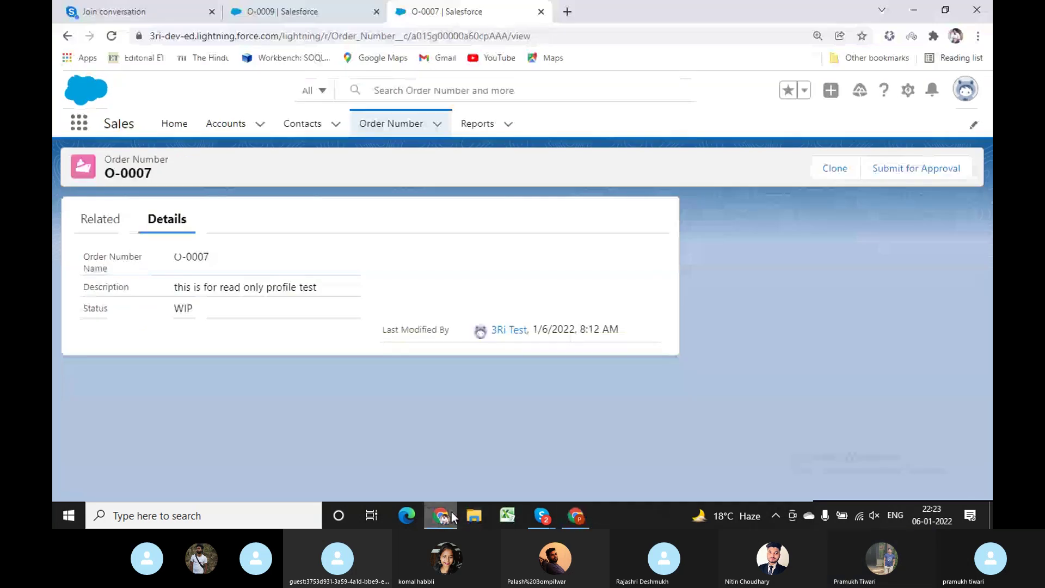
triple_click(266, 287)
click(223, 313)
key(ctrl+shift+Tab)
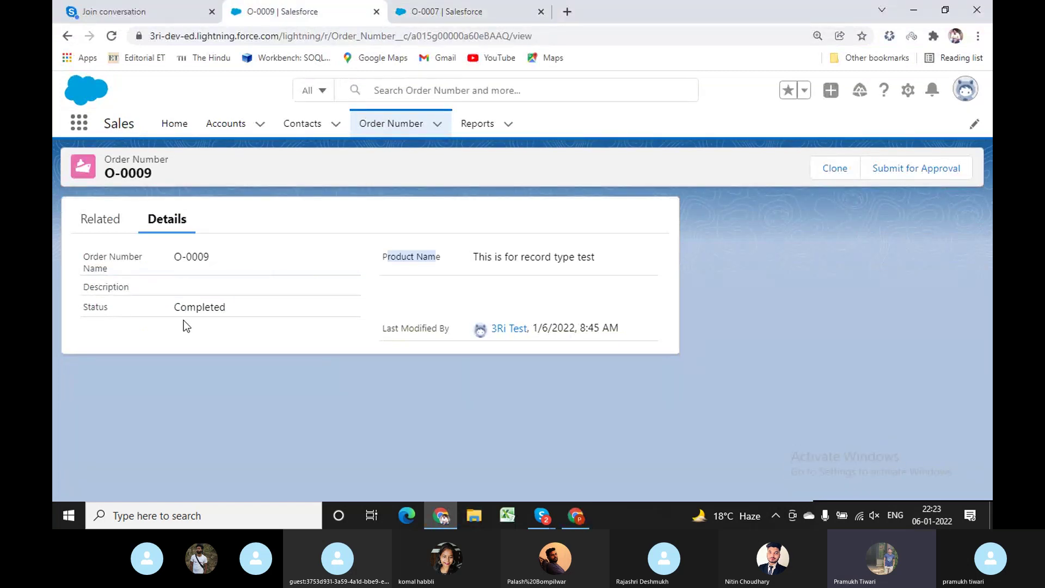
double_click(194, 308)
drag(457, 261, 494, 258)
click(397, 126)
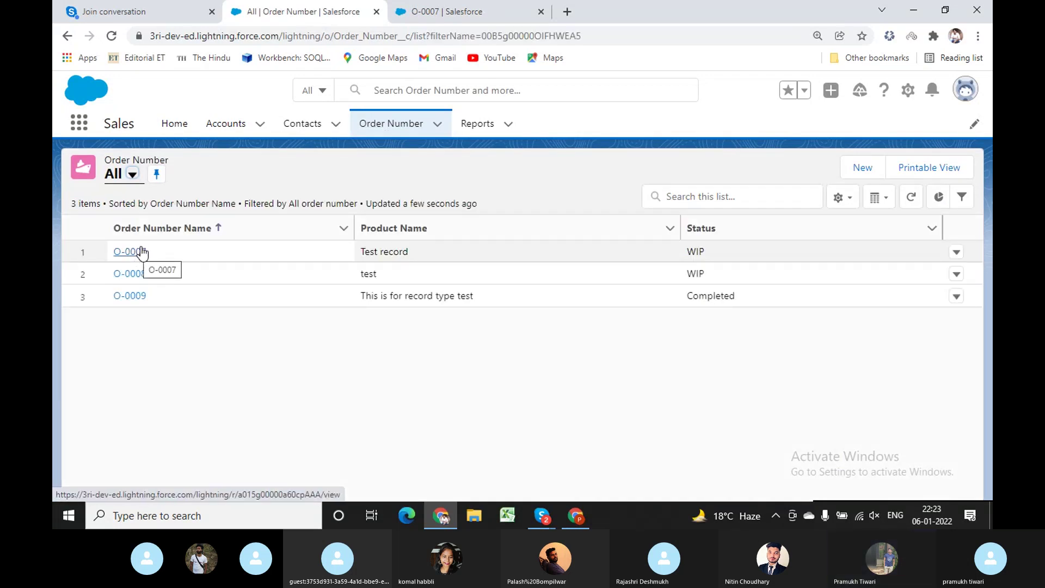
click(585, 523)
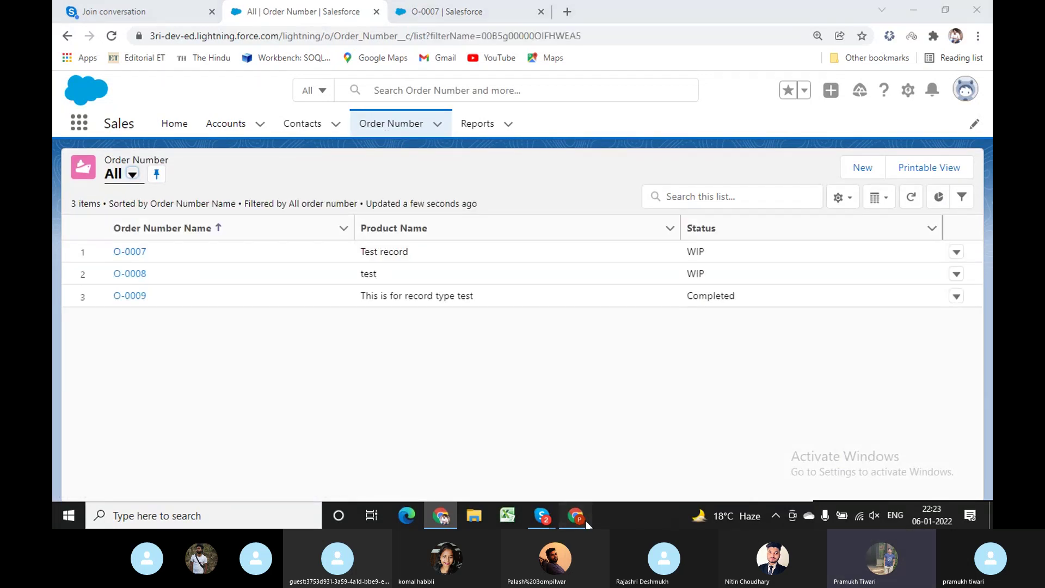
From Setup Home, replace the Quick Find text with 'shar' and open Sharing Settings.
click(174, 123)
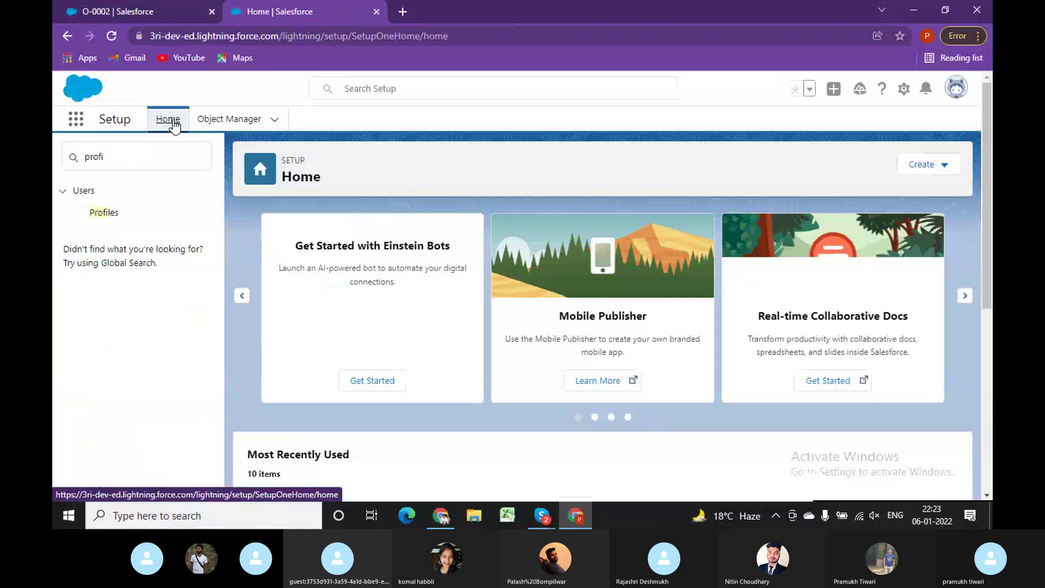
click(145, 157)
double_click(102, 157)
key(BackSpace)
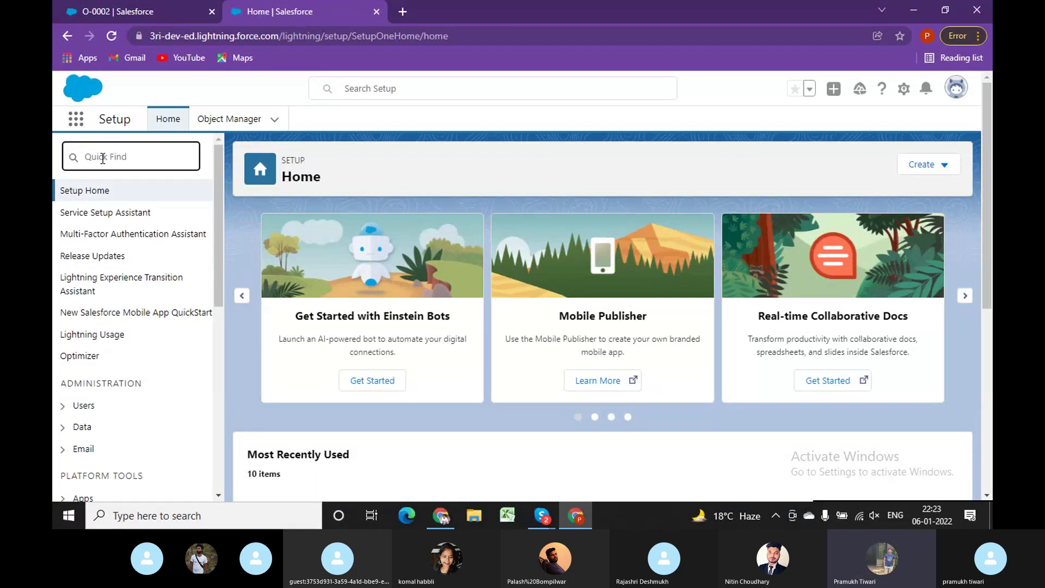
text(s)
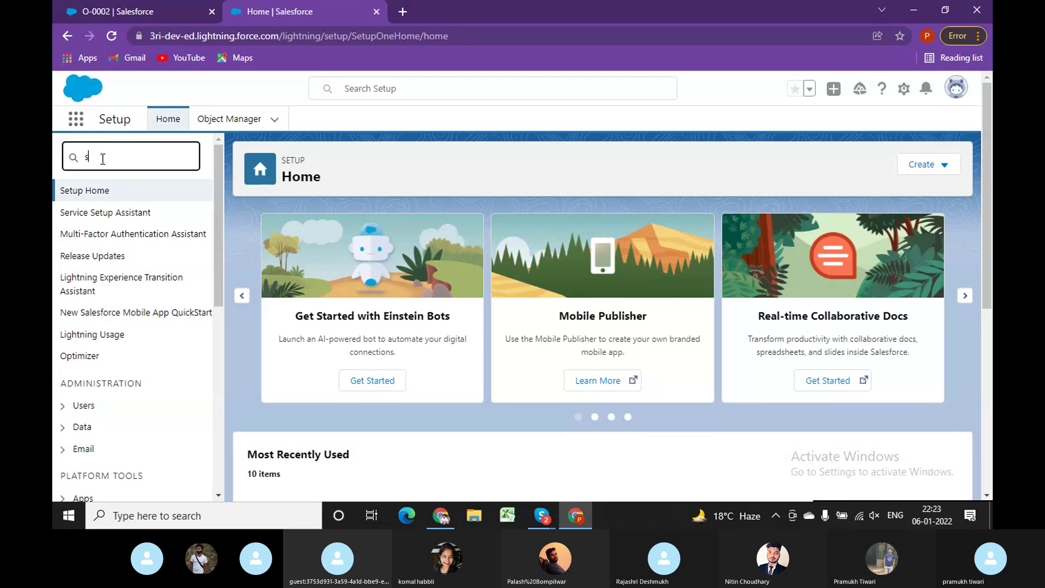
text(ha)
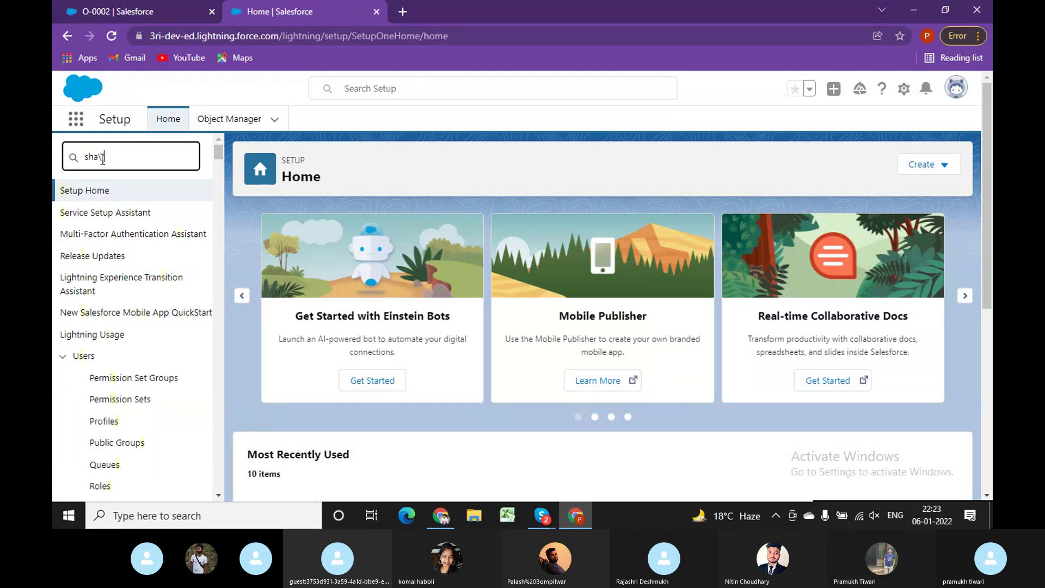
text(r)
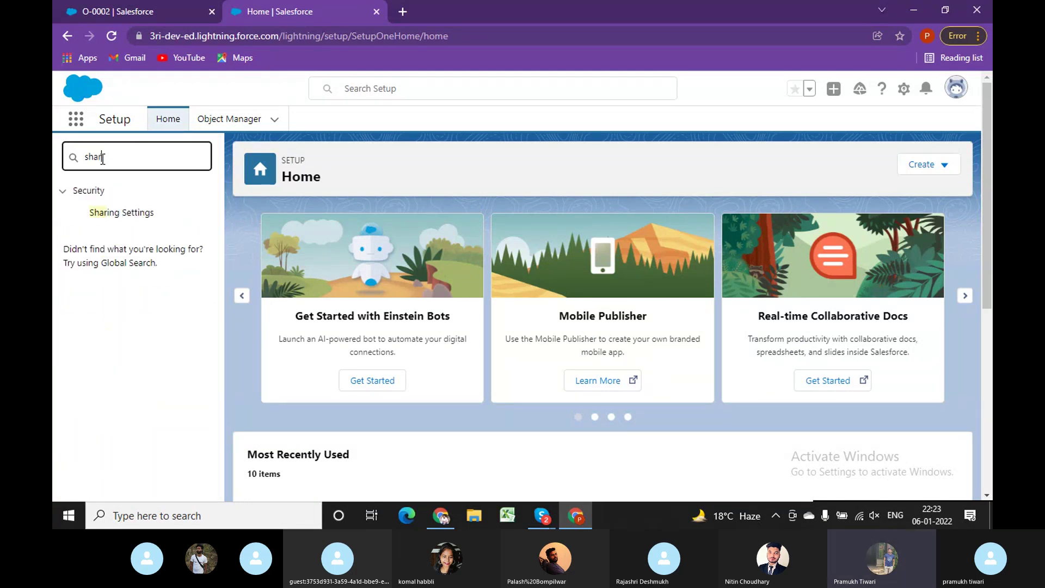
click(121, 213)
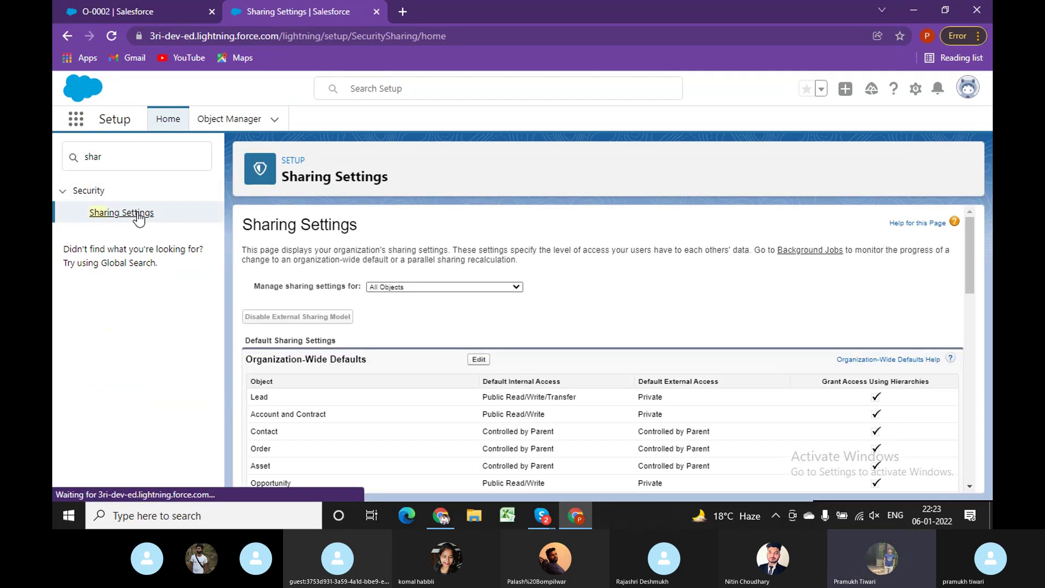
Set Order Number's Default Internal Access to Public Read/Write in Organization-Wide Defaults and save.
click(479, 360)
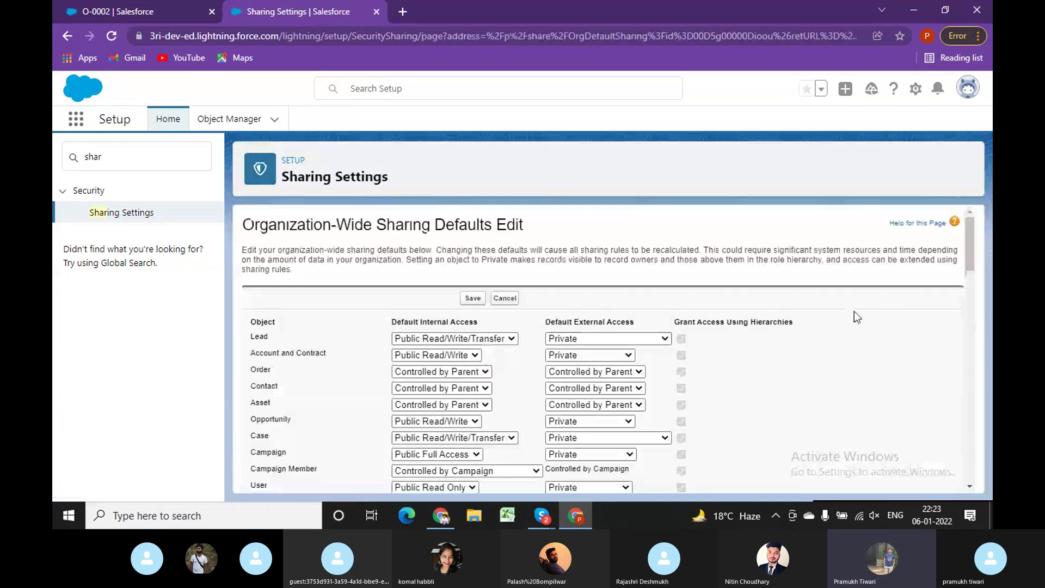
drag(971, 246, 971, 469)
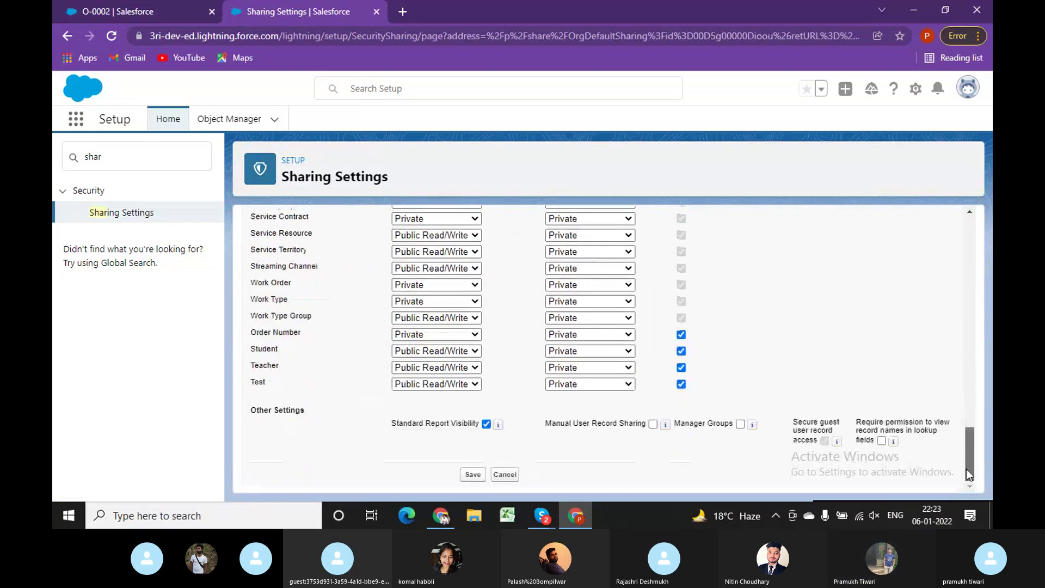
click(430, 335)
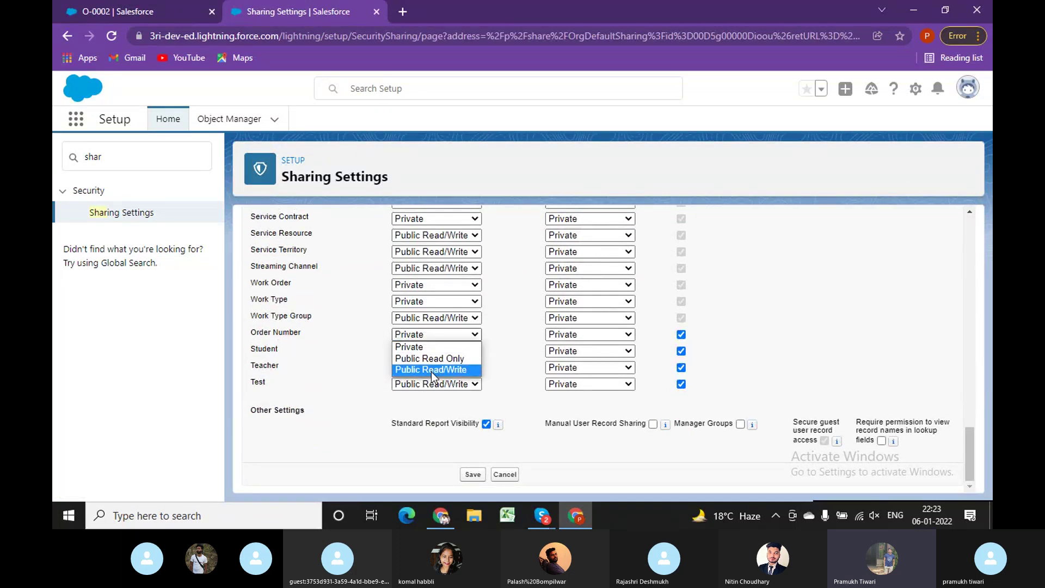
click(431, 370)
click(473, 475)
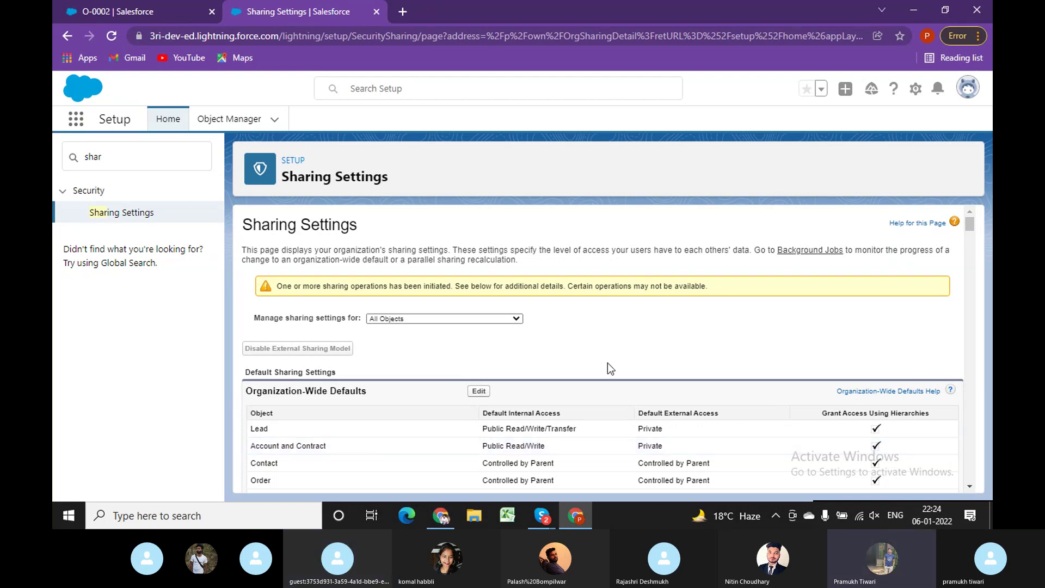
scroll(607, 365, down, 4)
scroll(608, 365, down, 3)
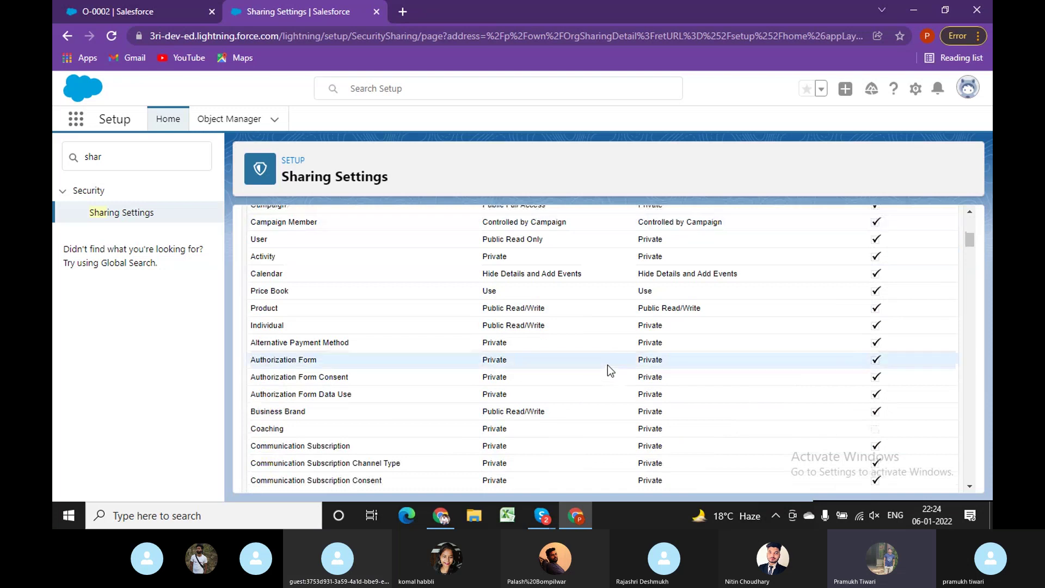
scroll(608, 365, down, 5)
scroll(607, 366, down, 10)
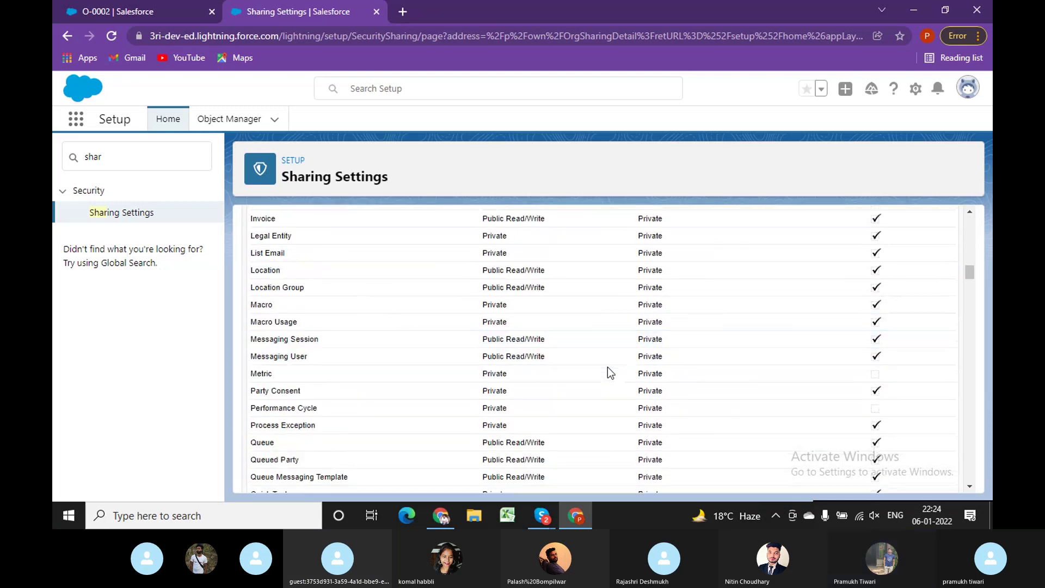
scroll(608, 366, down, 12)
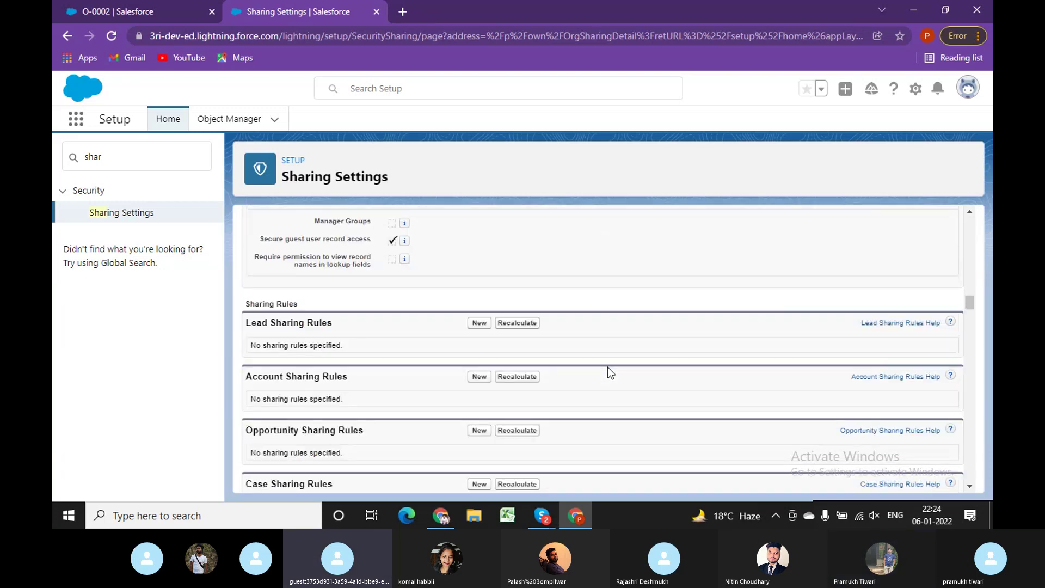
scroll(607, 367, up, 2)
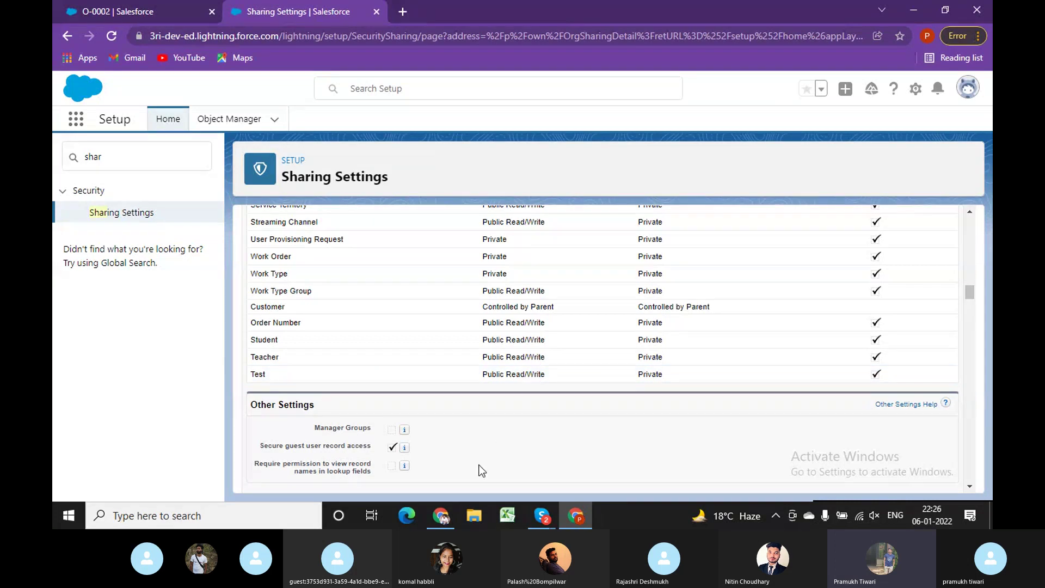
Check Order Number's Public Read/Write access on the Sharing Settings page.
mouse_move(445, 513)
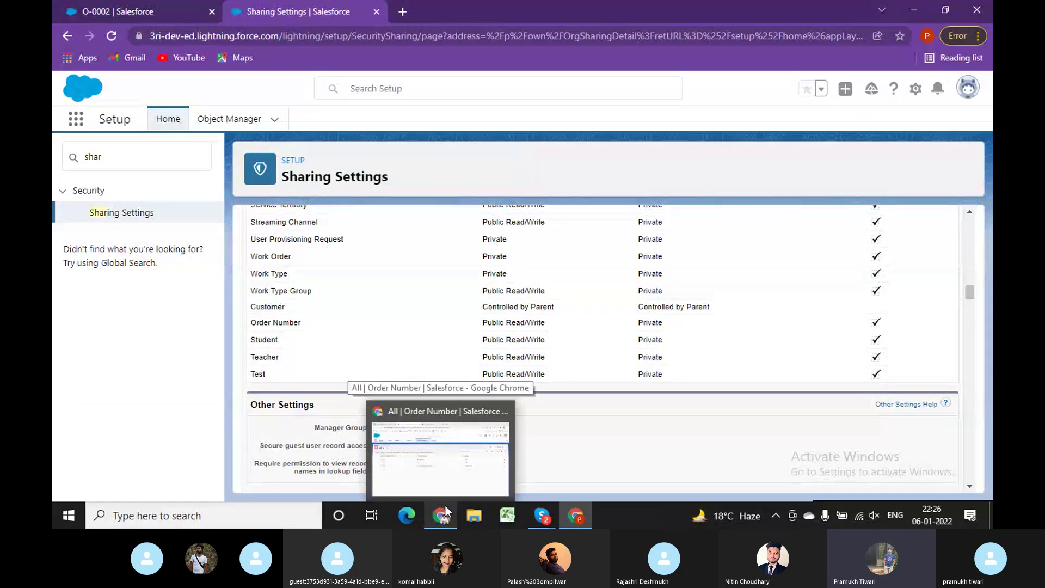
click(456, 481)
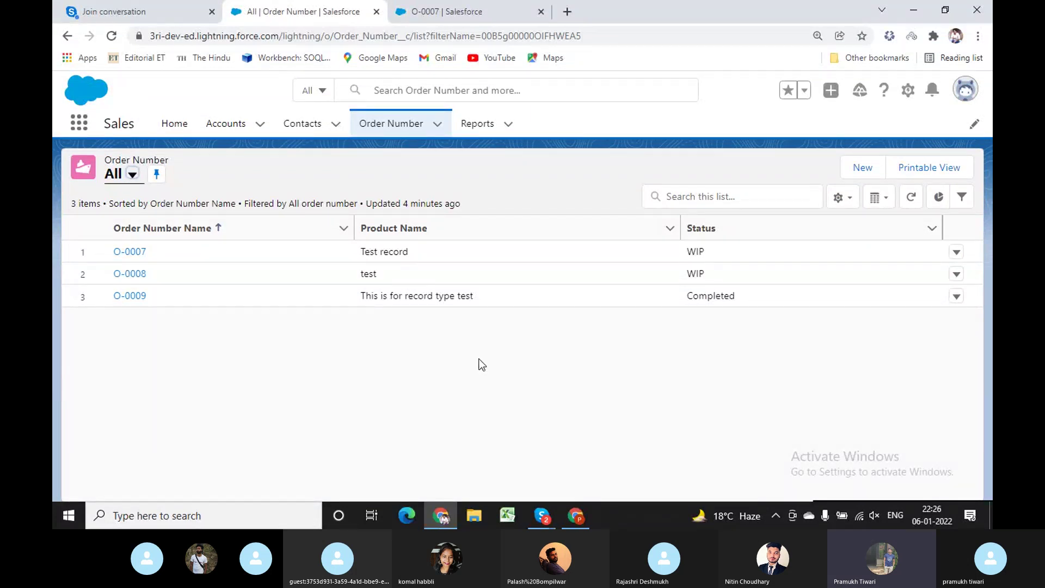
click(576, 515)
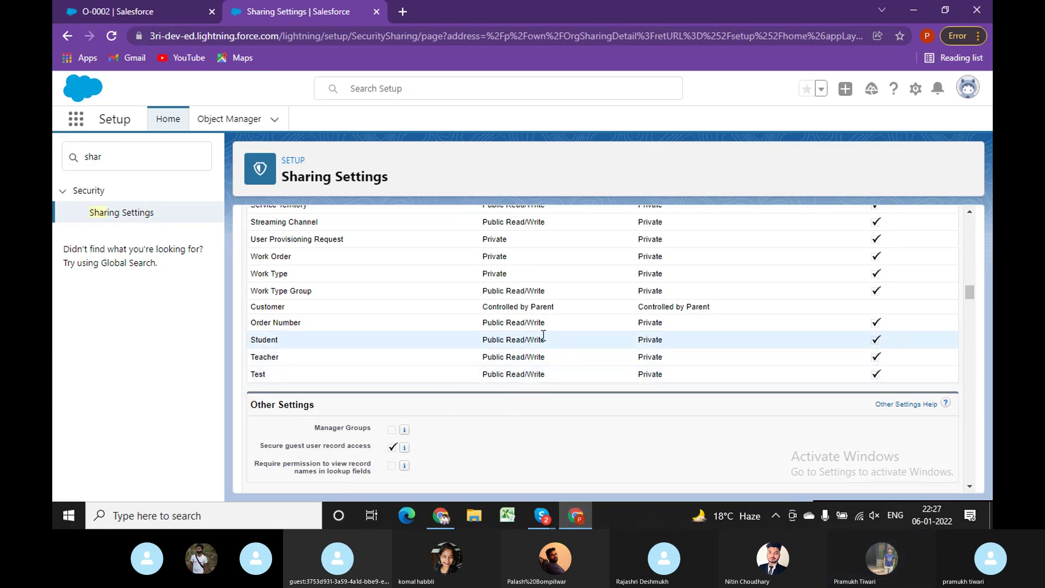
drag(546, 322, 482, 322)
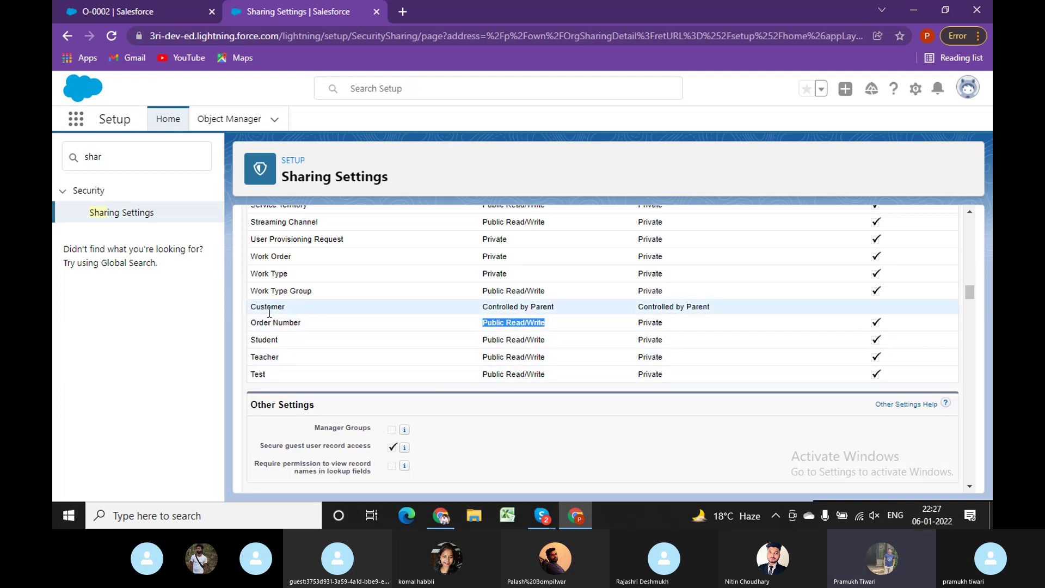
drag(251, 322, 303, 325)
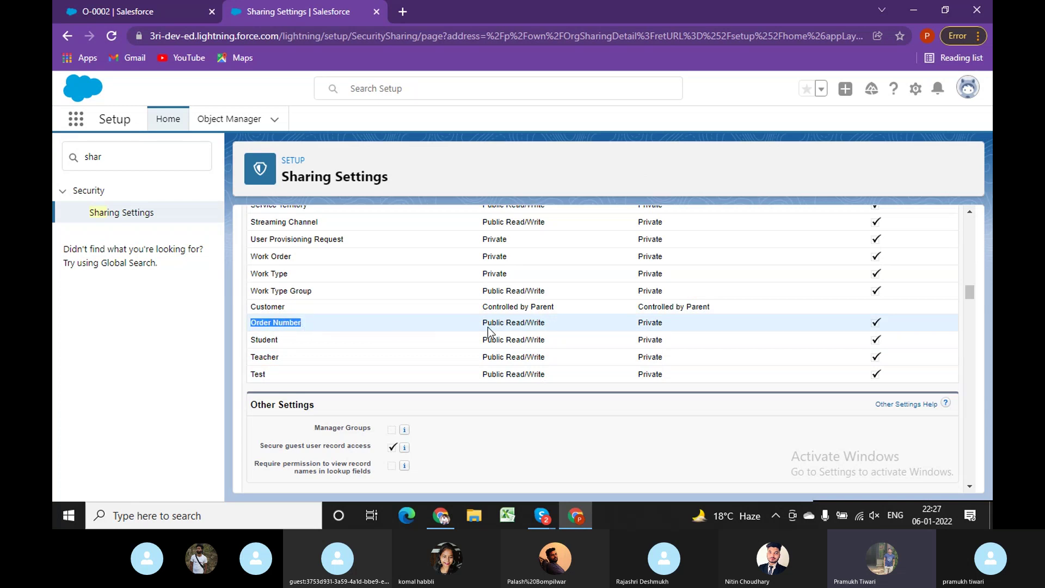
drag(483, 325, 544, 321)
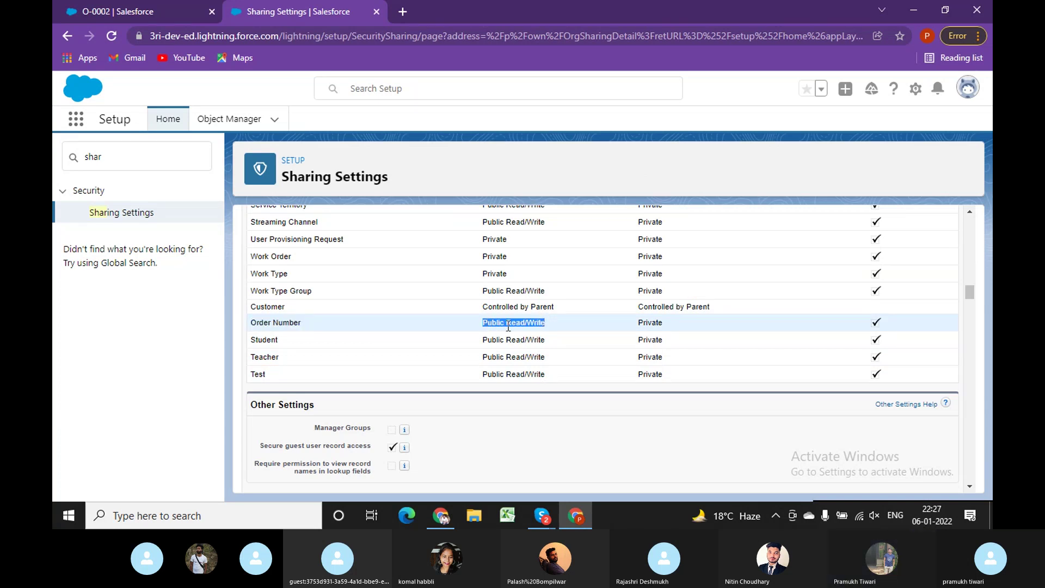
click(489, 321)
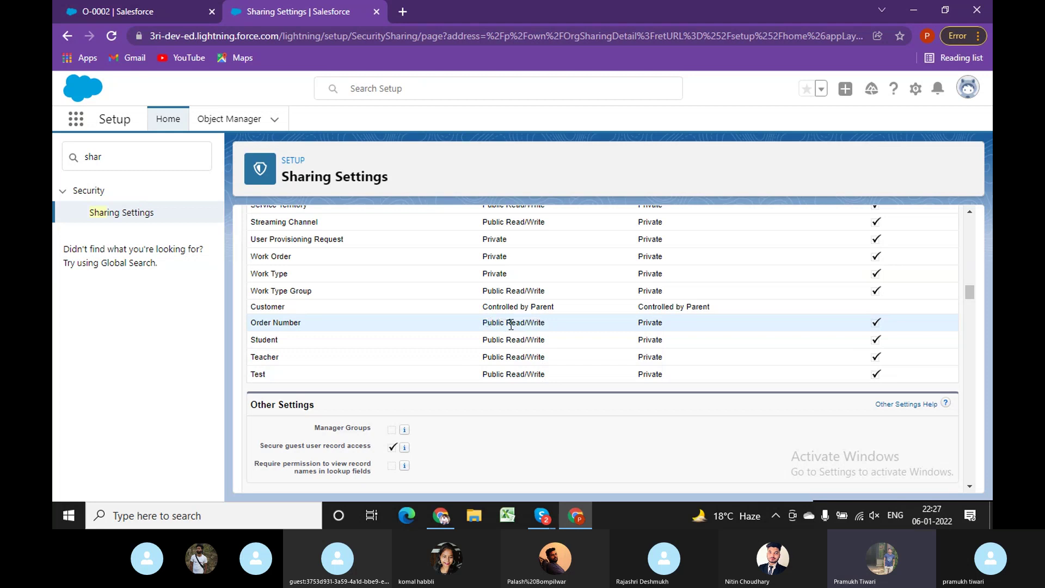
drag(483, 322, 538, 321)
double_click(535, 322)
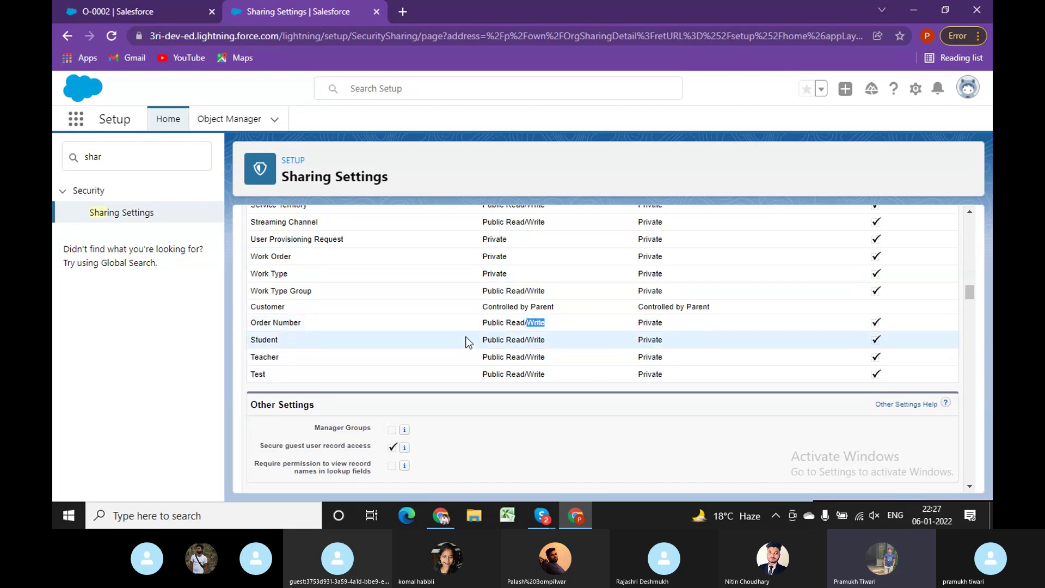
Reload the other window's Order Number list page to show the newly visible records.
mouse_move(441, 516)
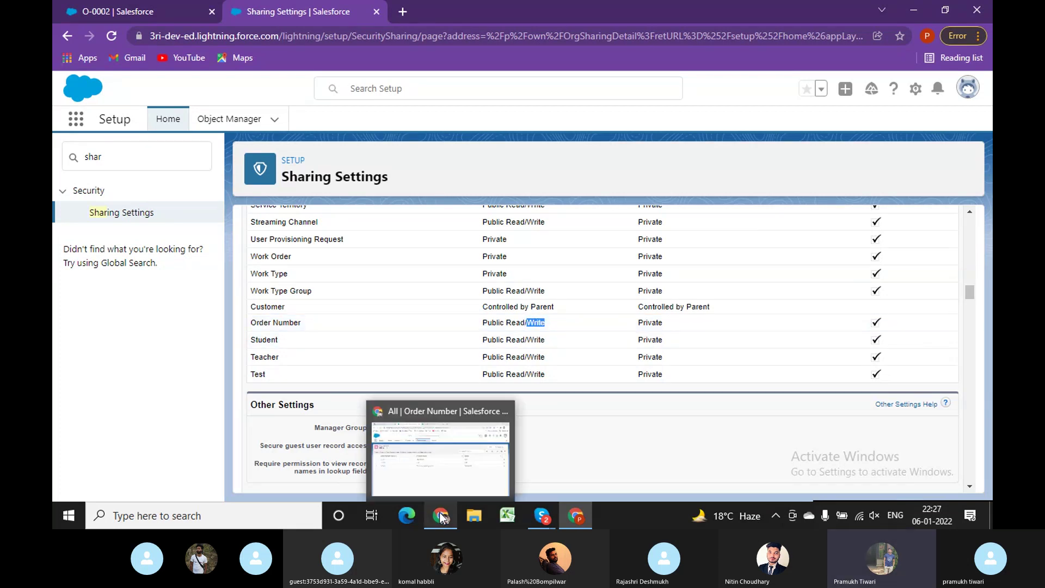
click(441, 468)
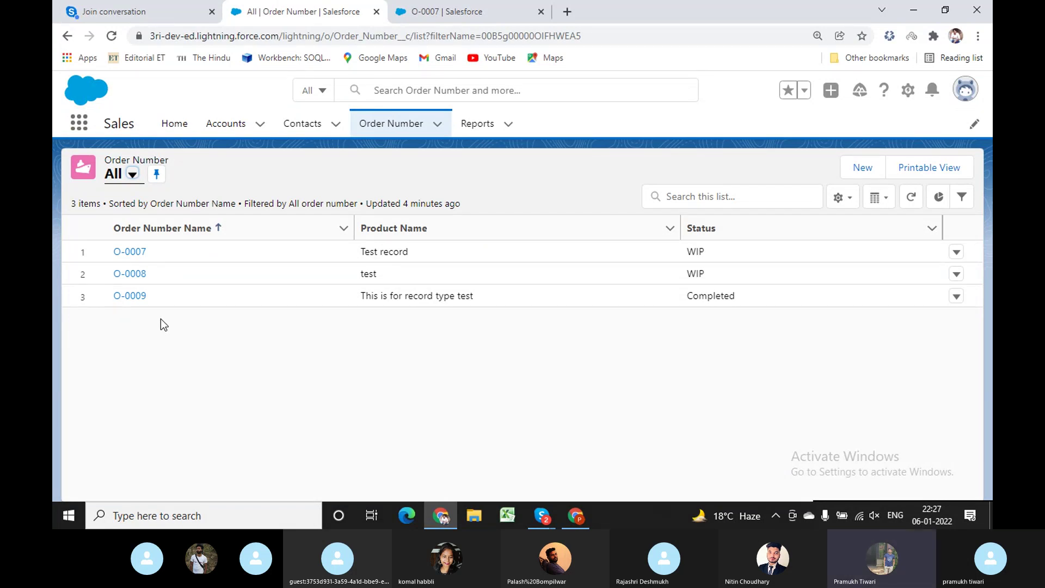
click(612, 31)
key(Return)
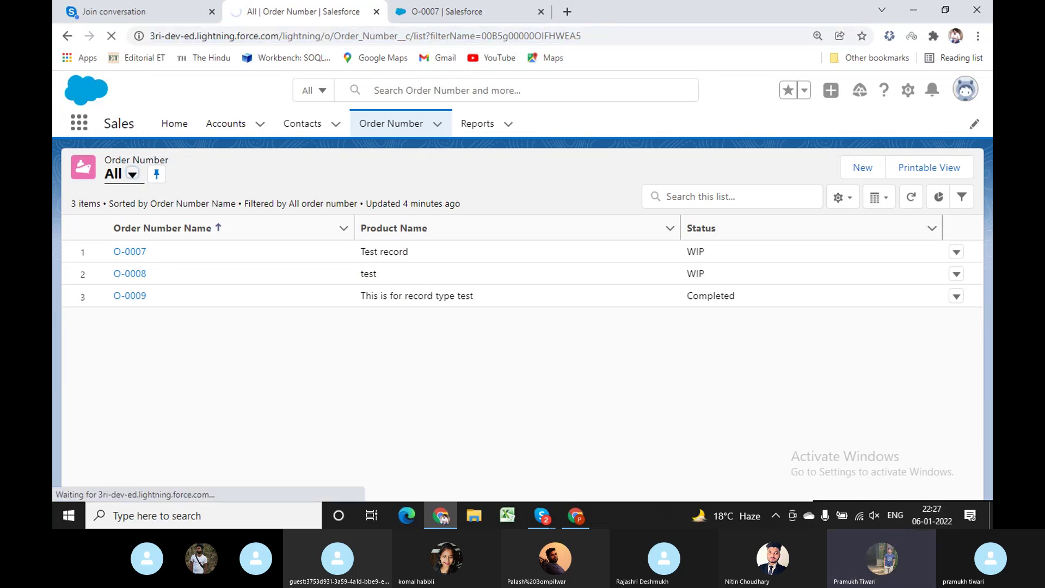
click(576, 516)
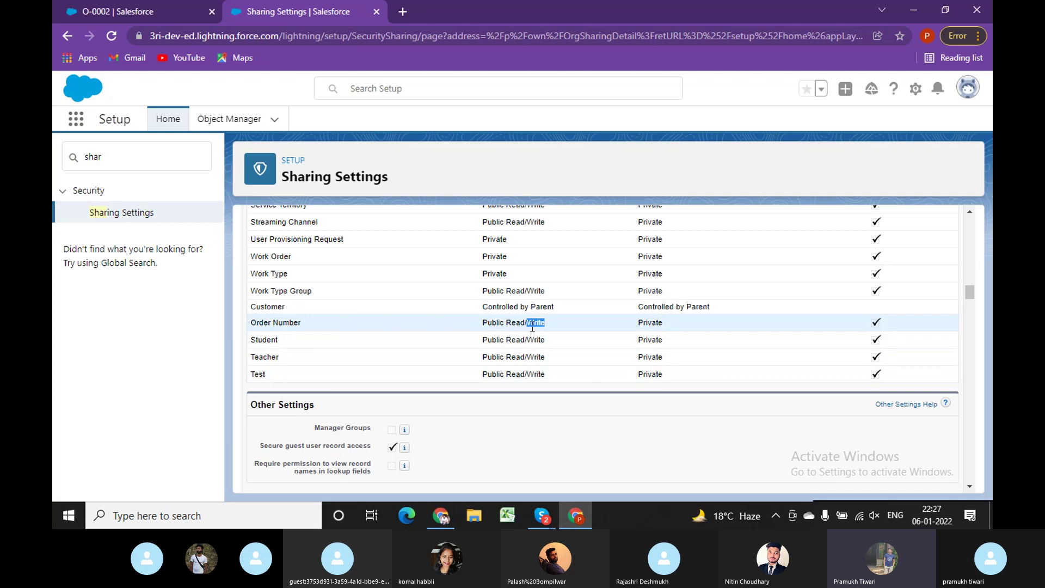
click(440, 516)
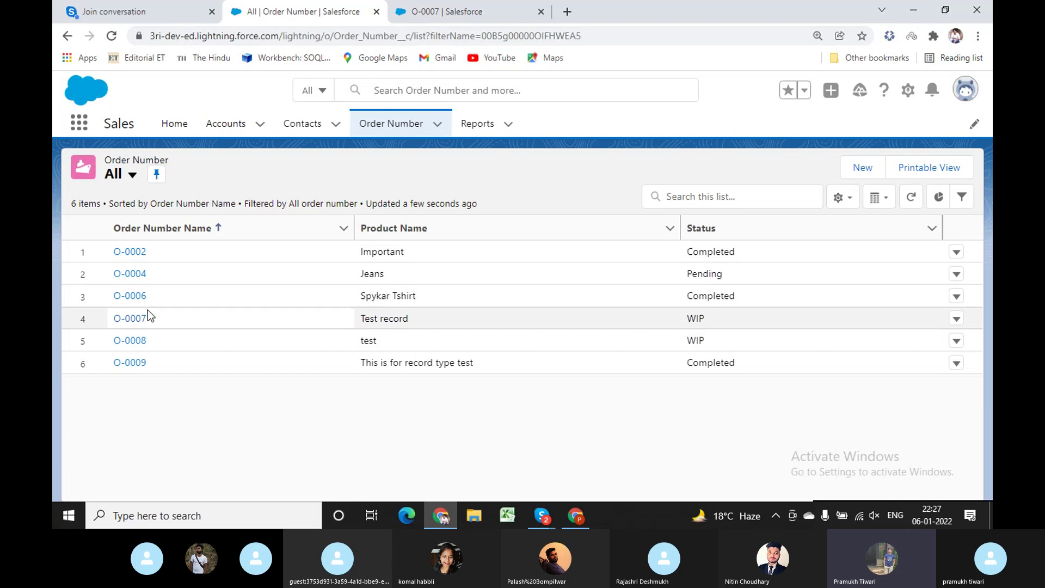
Open record O-0007 and highlight its description and status values.
click(132, 318)
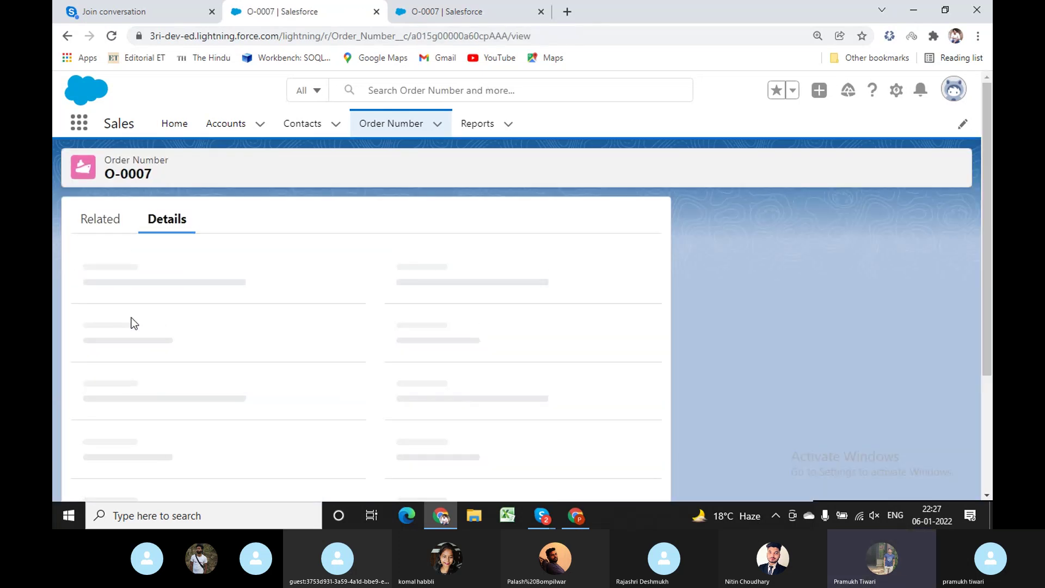
double_click(208, 288)
triple_click(208, 288)
double_click(283, 288)
double_click(184, 308)
click(408, 125)
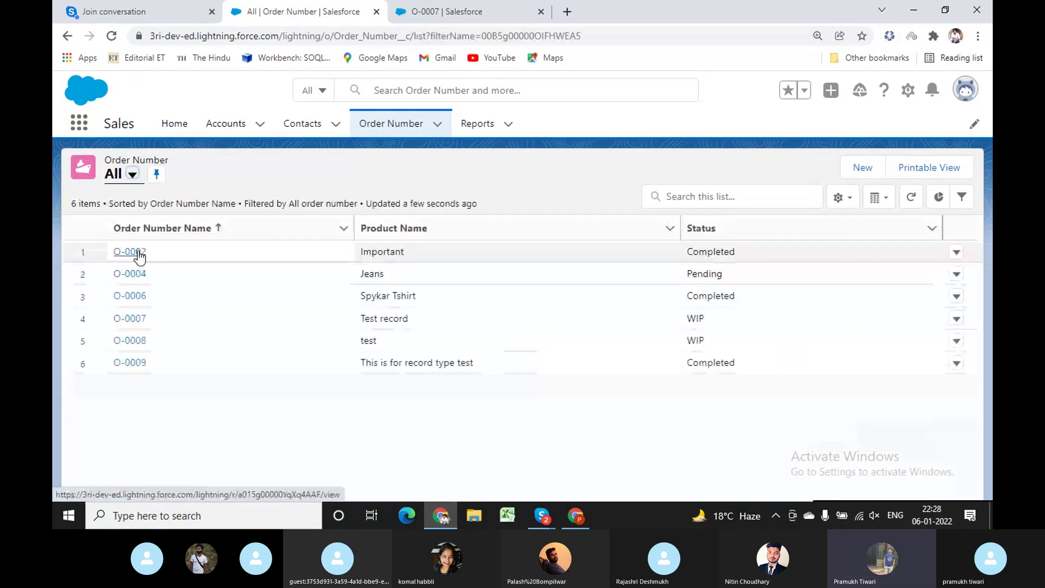
Review records O-0002 and O-0009, highlighting their status, description and product name values.
click(138, 252)
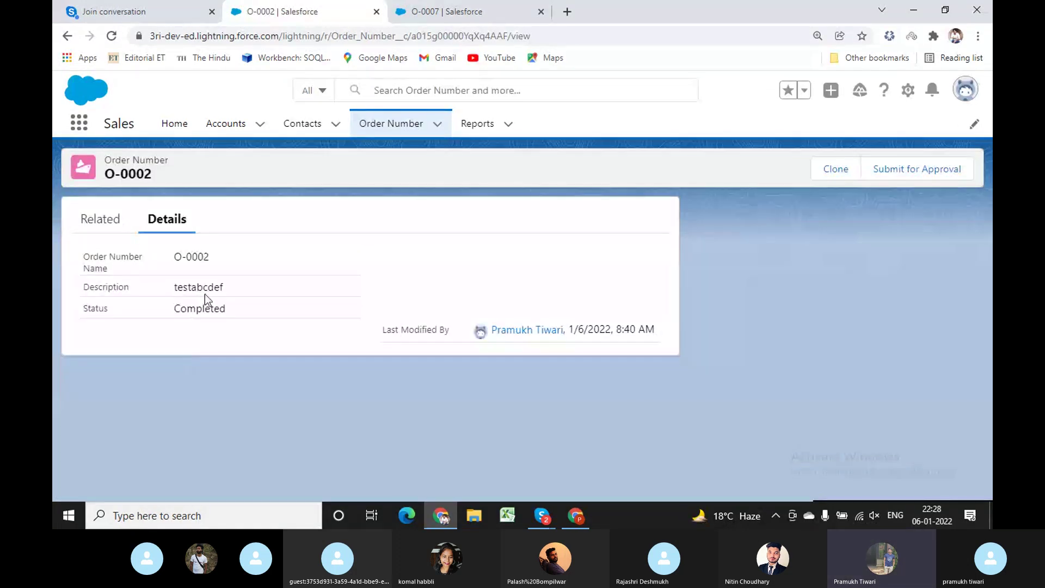
double_click(210, 309)
double_click(210, 287)
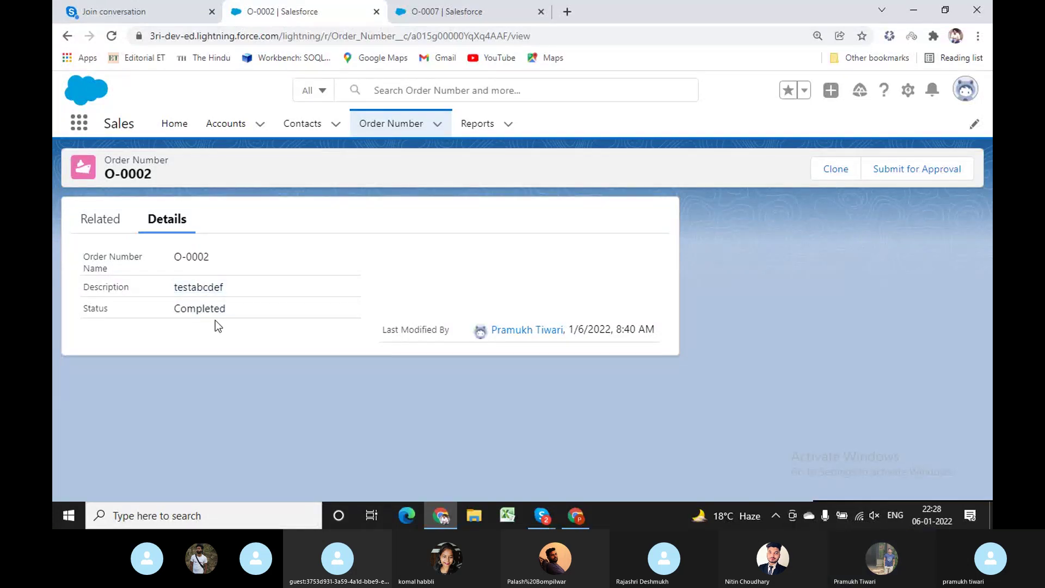
click(405, 125)
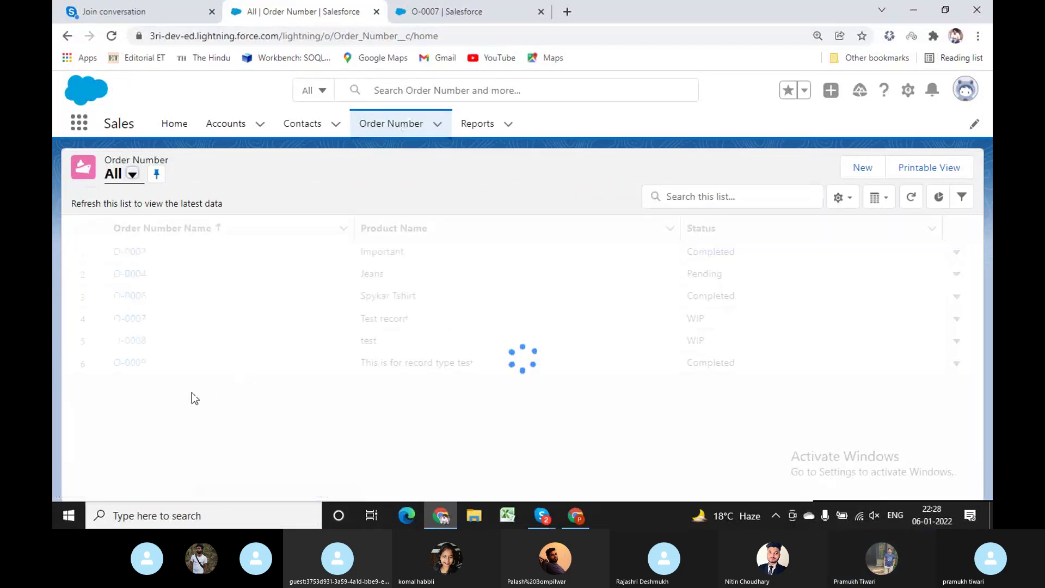
click(131, 363)
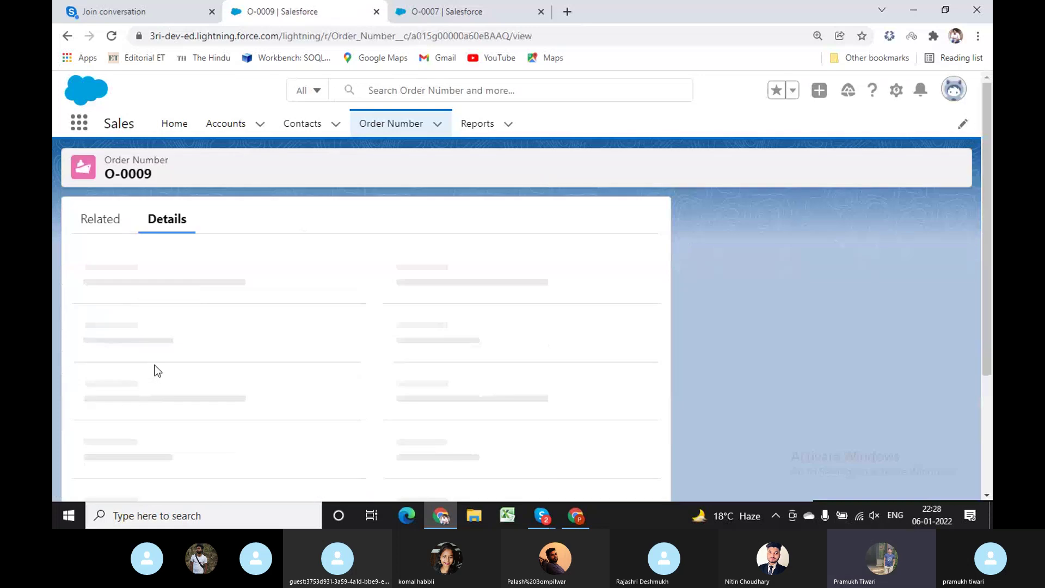
double_click(253, 303)
click(256, 282)
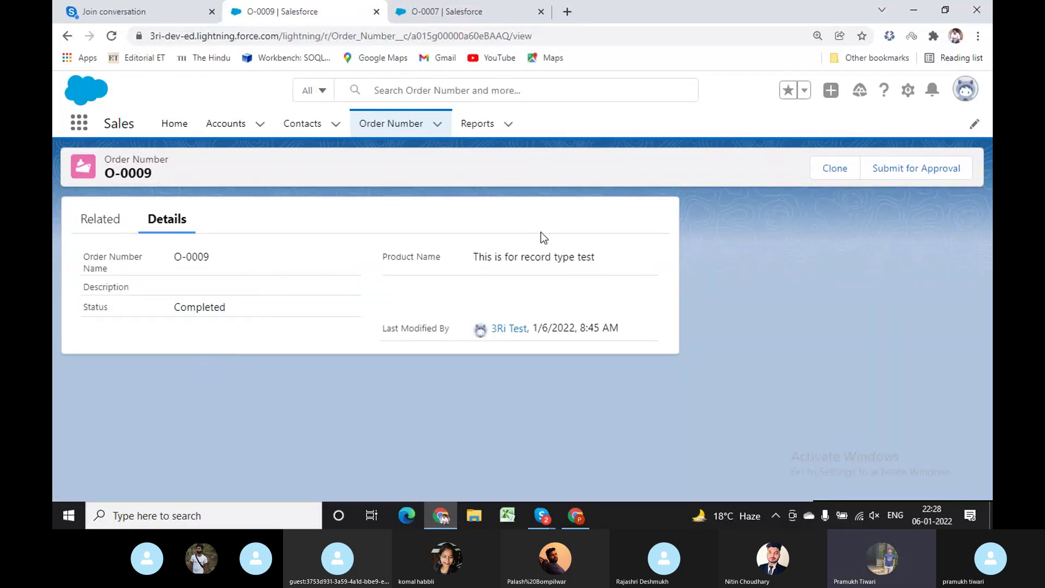
triple_click(554, 250)
double_click(243, 309)
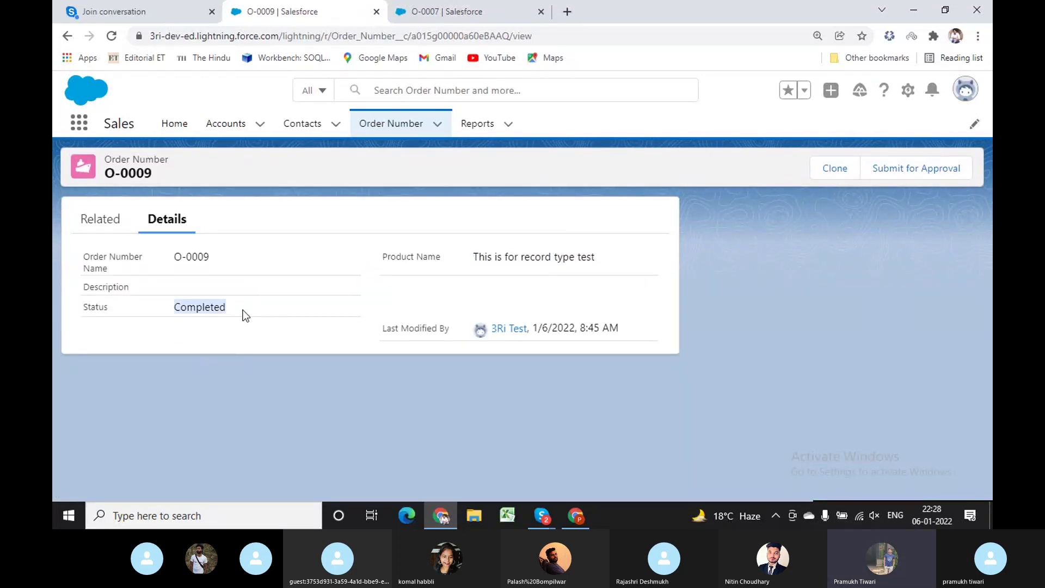
click(405, 130)
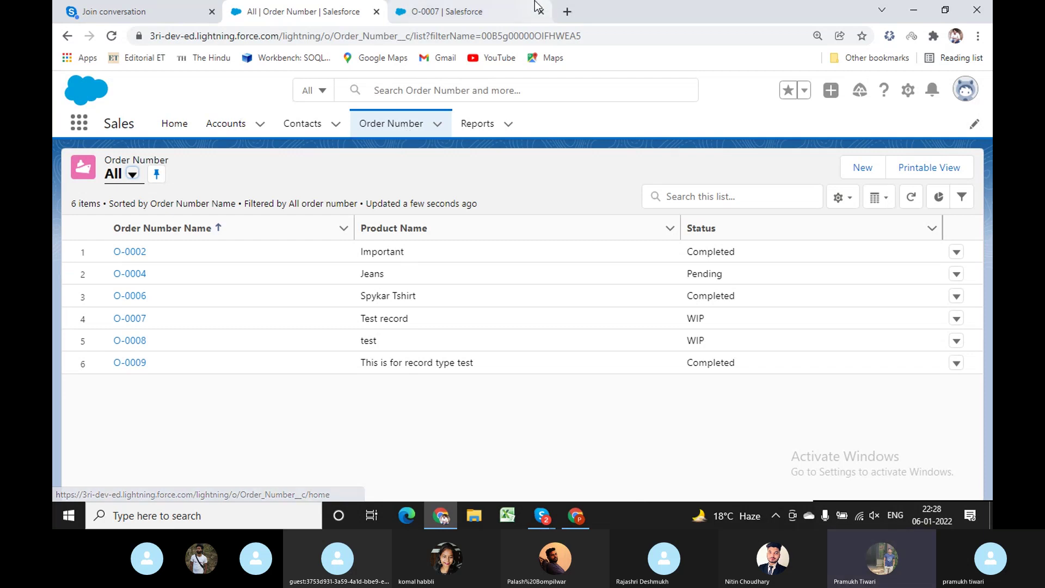
Return to the O-0007 record page, then bring the Sharing Settings window back up.
click(469, 4)
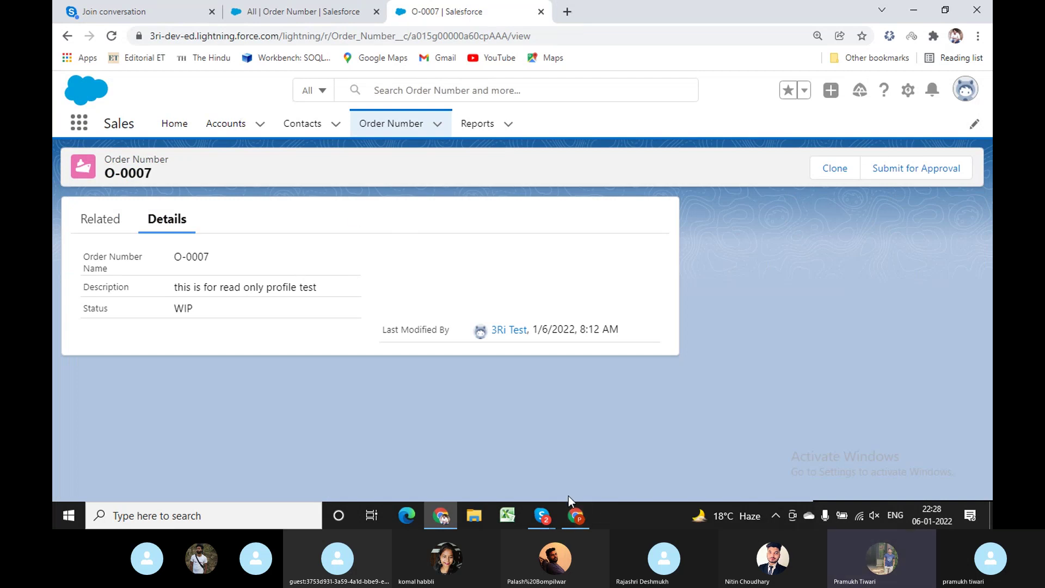
click(575, 515)
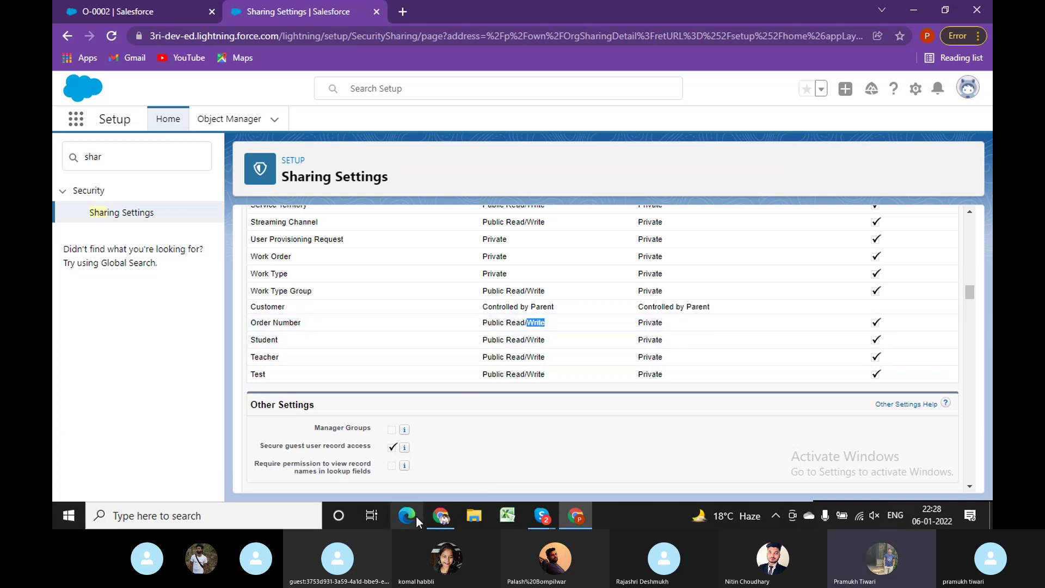
click(440, 516)
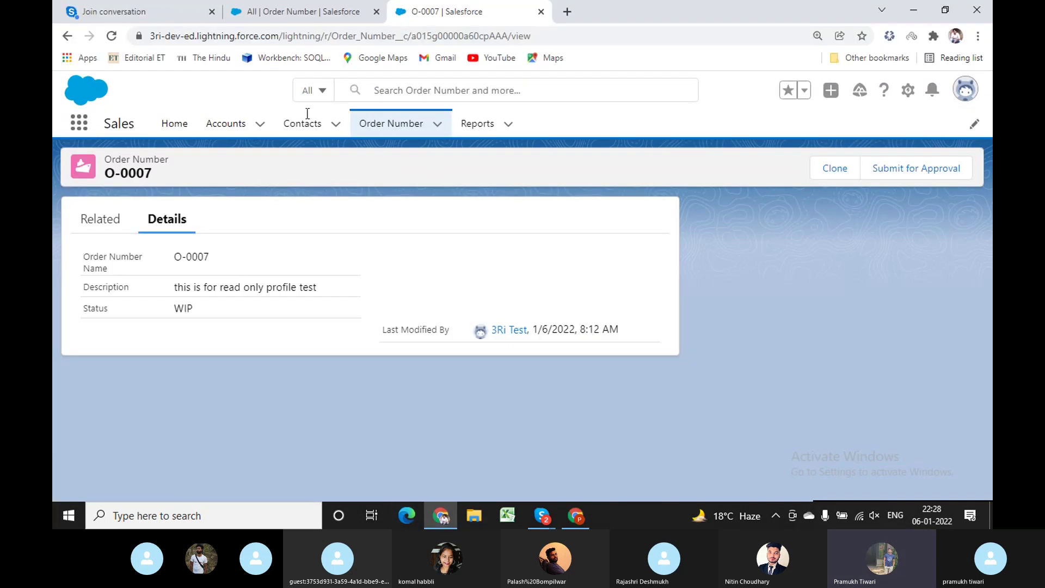
click(575, 516)
Review the Test B customer record and switch the Customers list view to All.
click(170, 1)
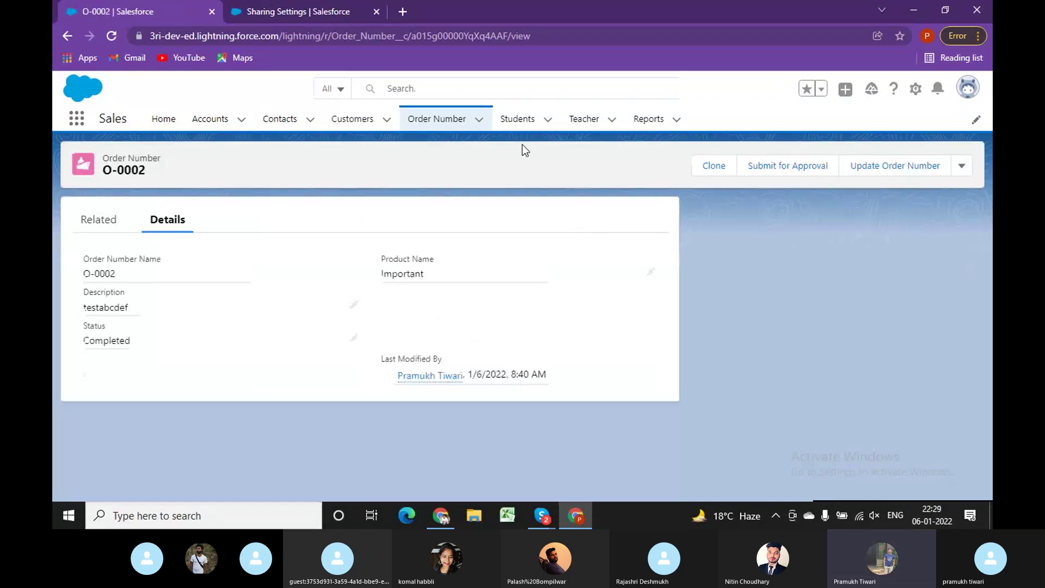
click(353, 120)
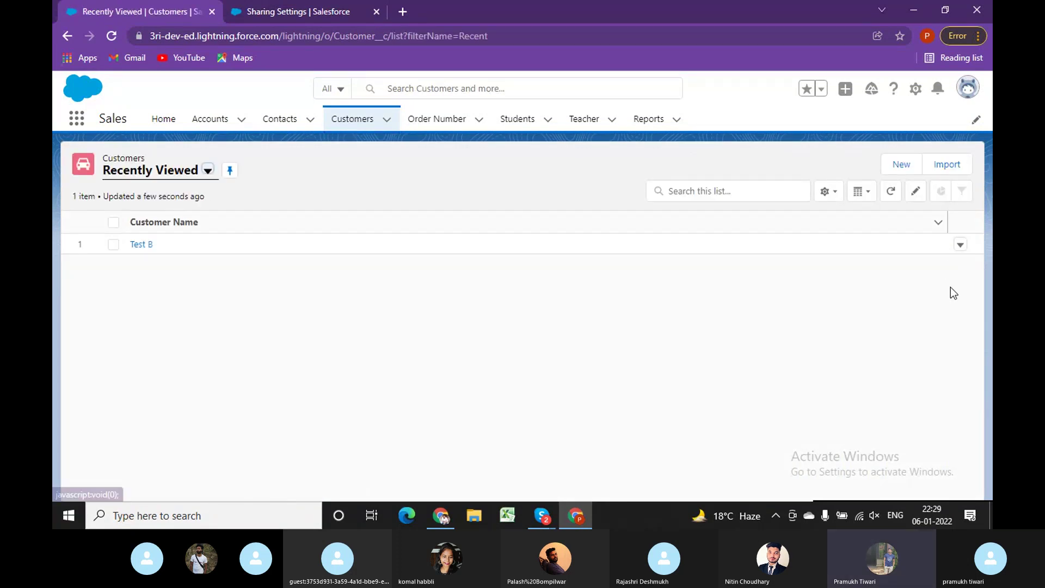
click(141, 244)
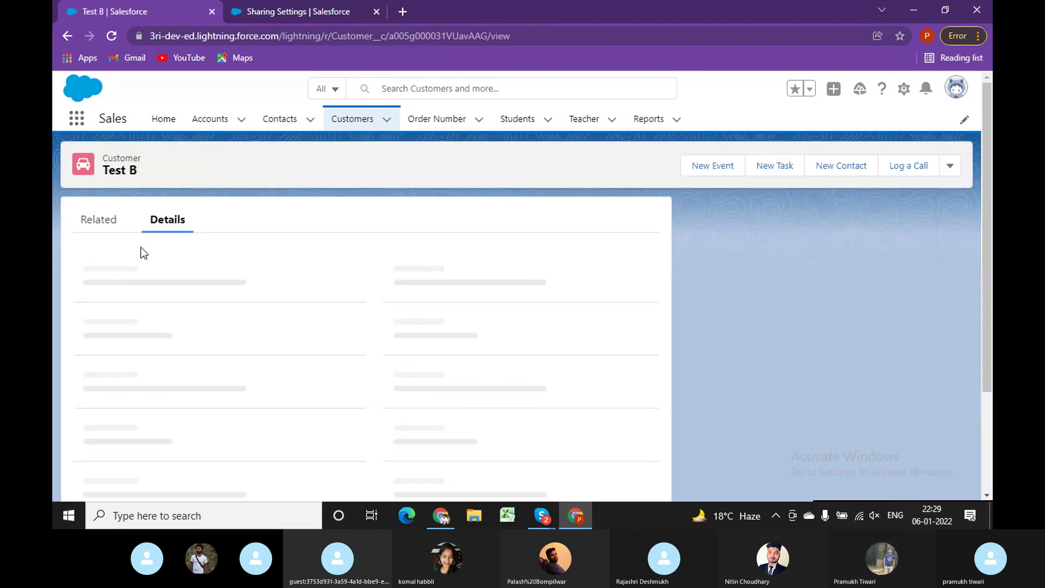
click(949, 165)
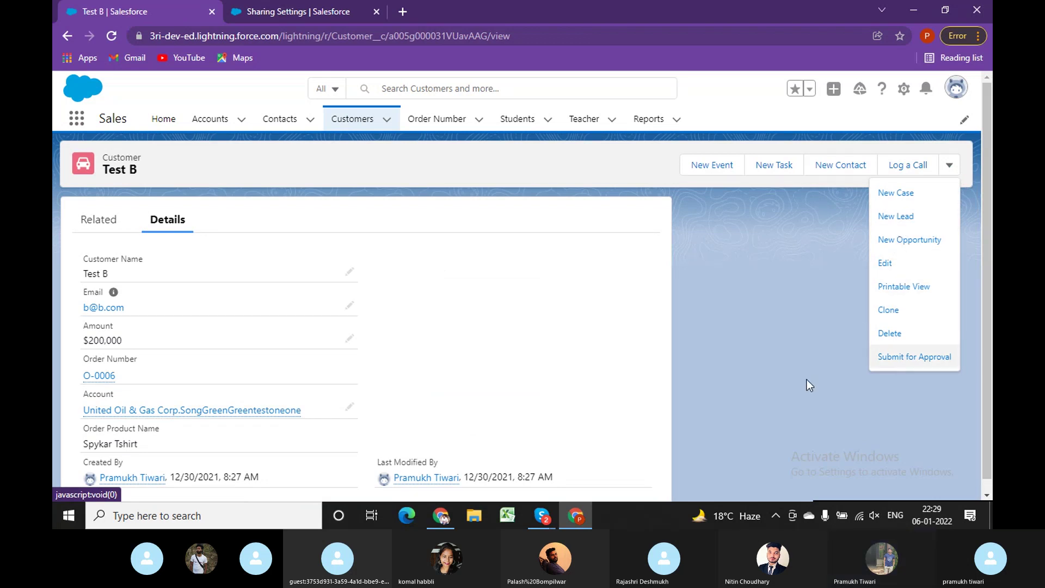
click(792, 286)
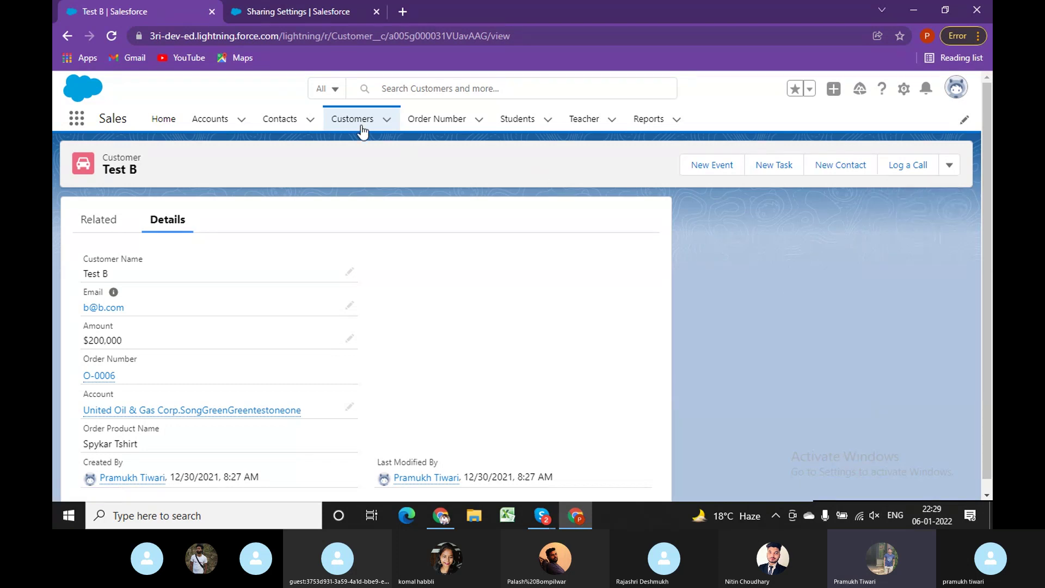
click(362, 131)
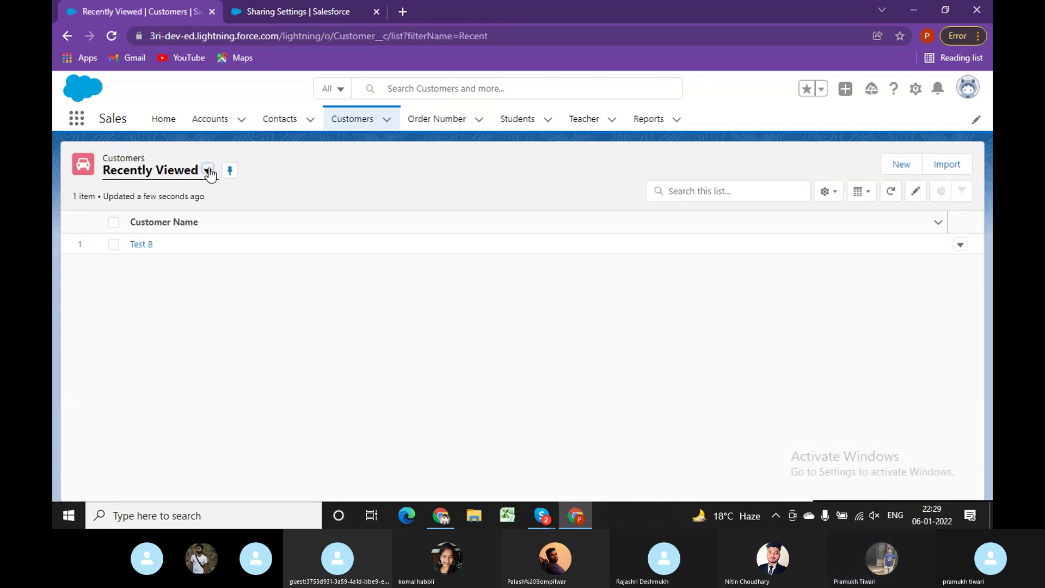
click(207, 171)
click(136, 224)
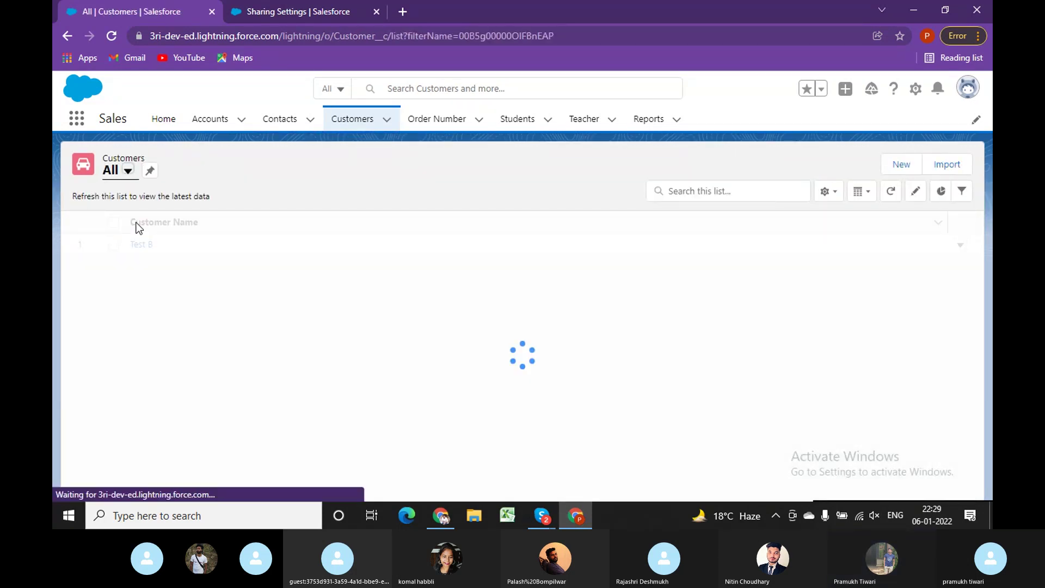
Open order O-0002 and check its available record and row actions.
click(442, 119)
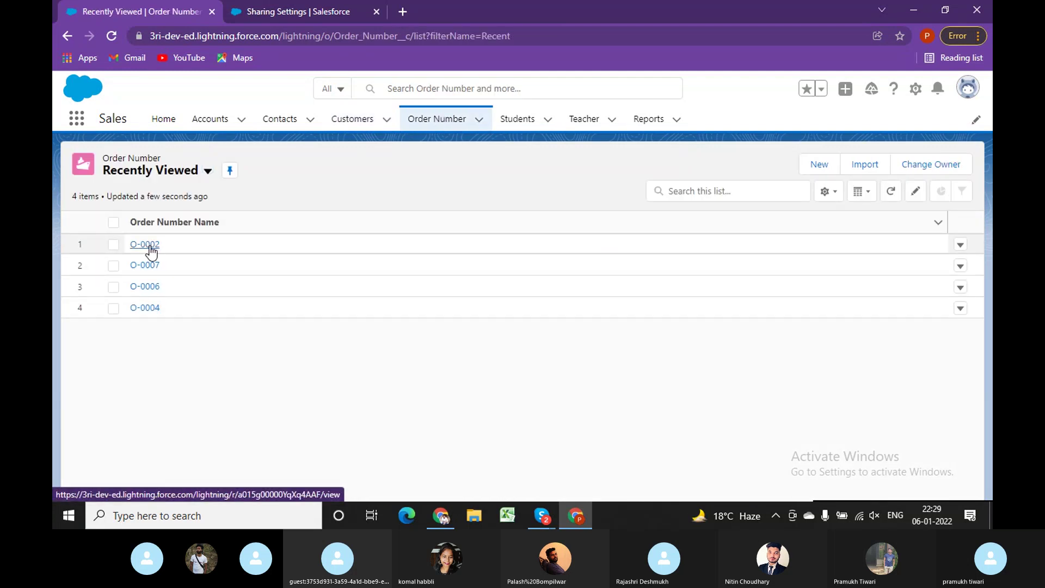
click(145, 244)
click(961, 165)
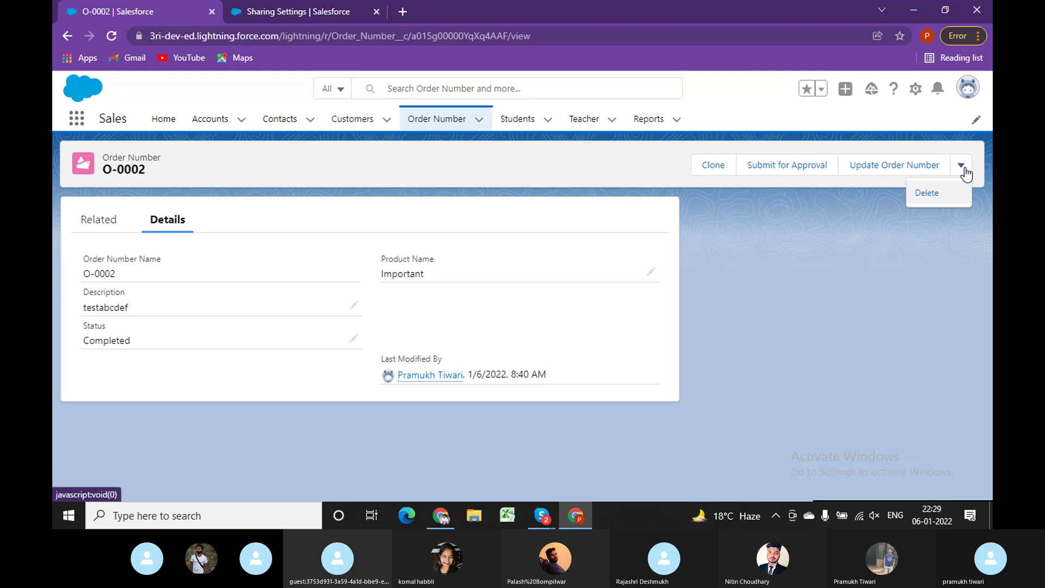
click(965, 170)
click(428, 124)
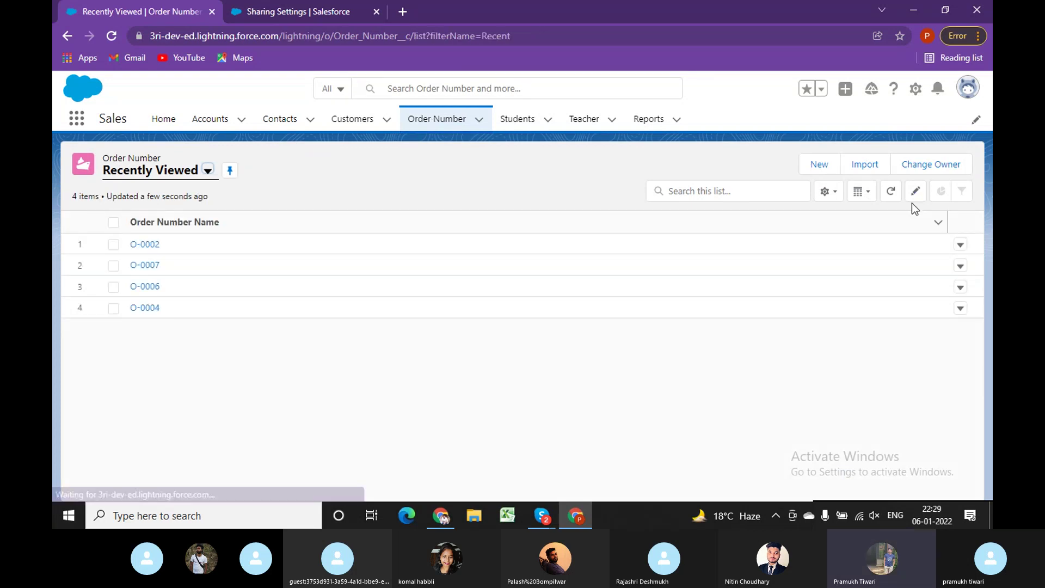
click(960, 246)
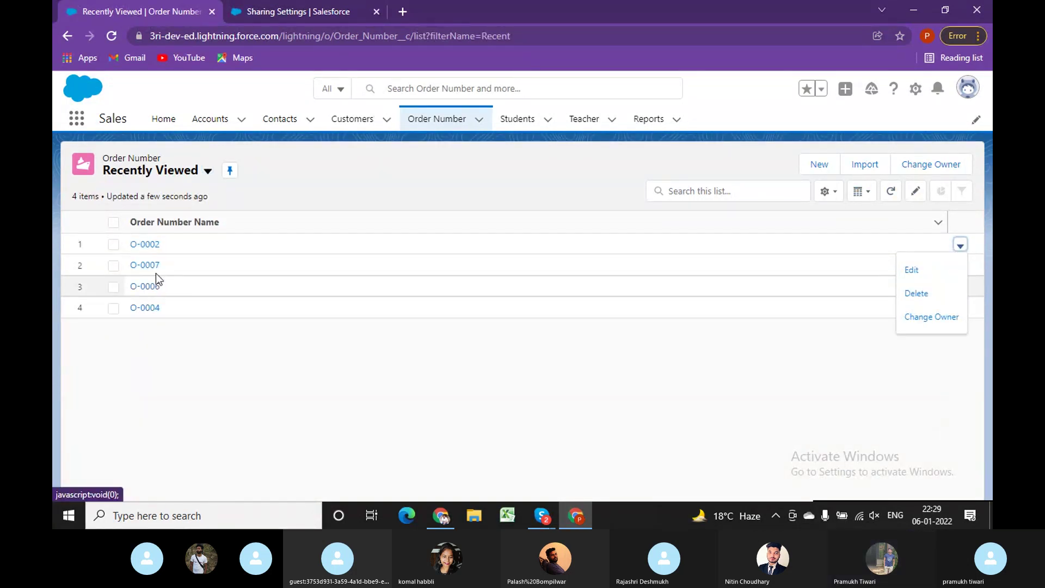
Show all Order Number records and check Customer's Controlled by Parent access in Sharing Settings.
click(207, 171)
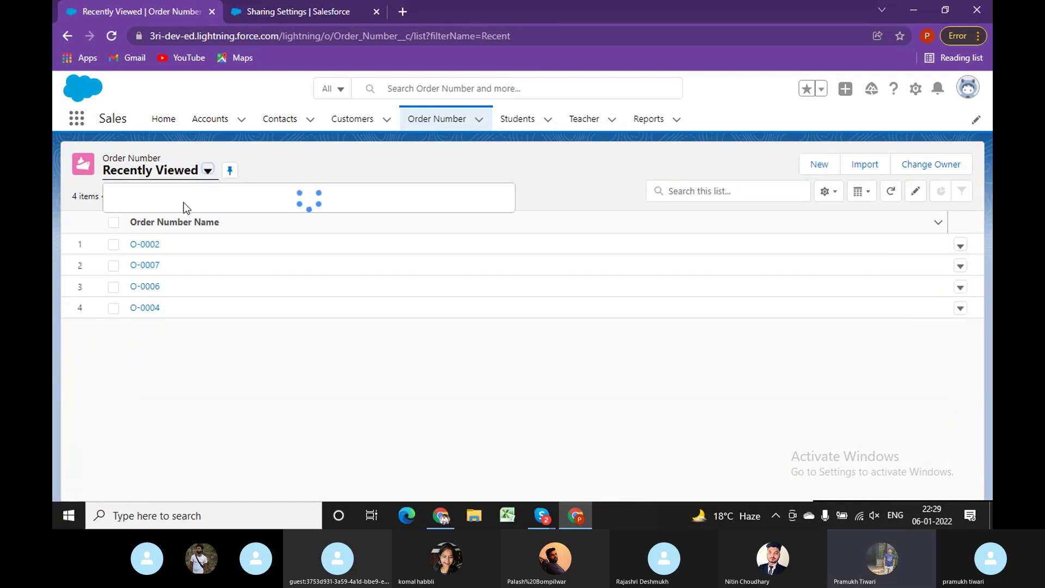
click(160, 221)
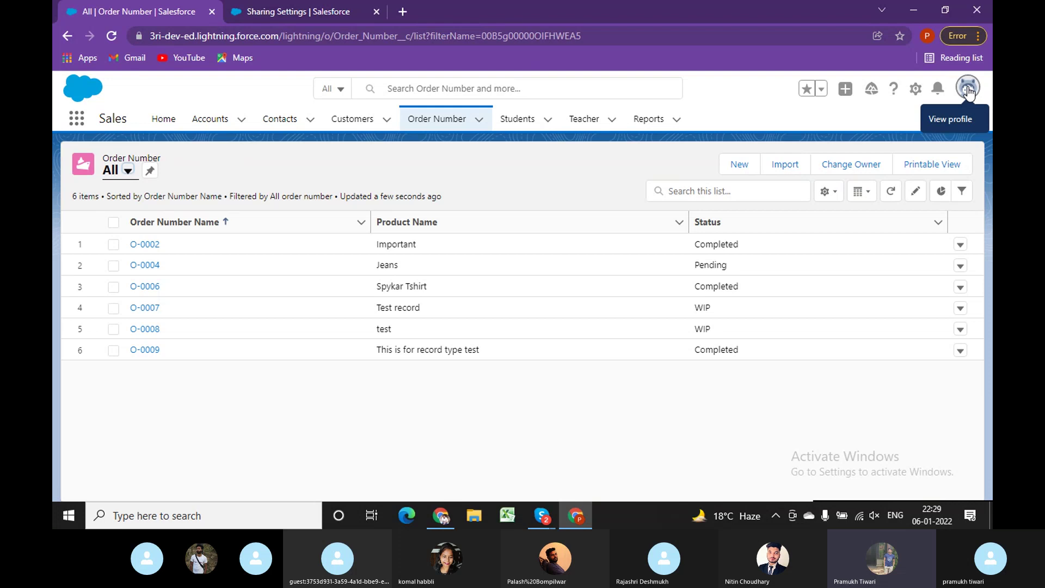
click(289, 11)
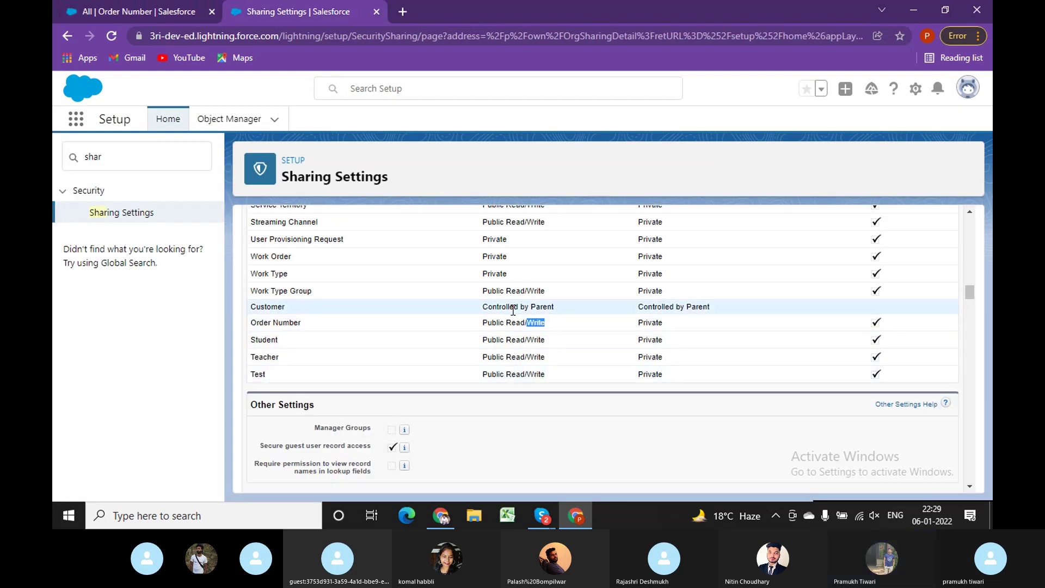
drag(487, 305, 561, 315)
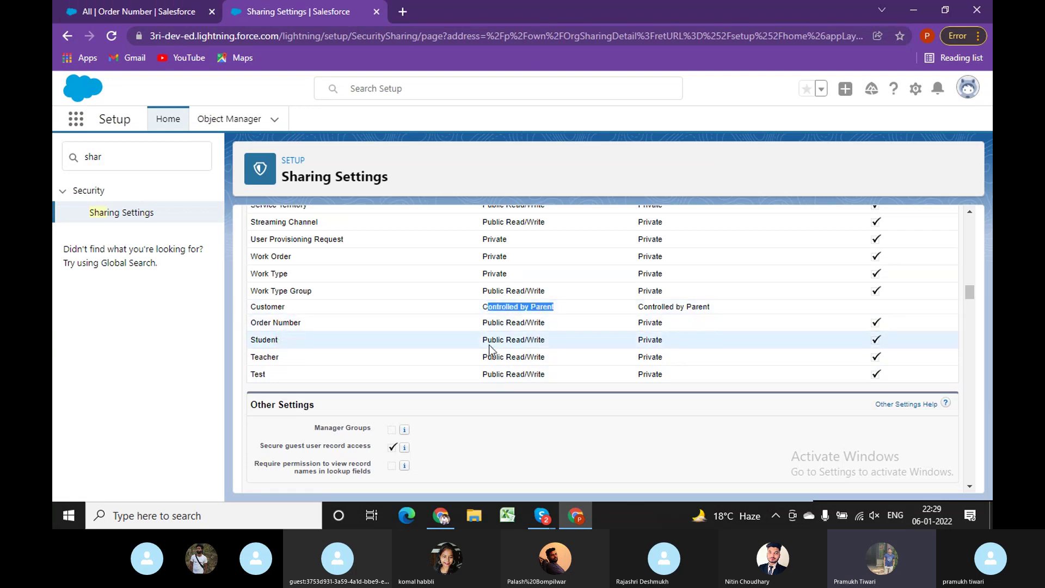
click(109, 9)
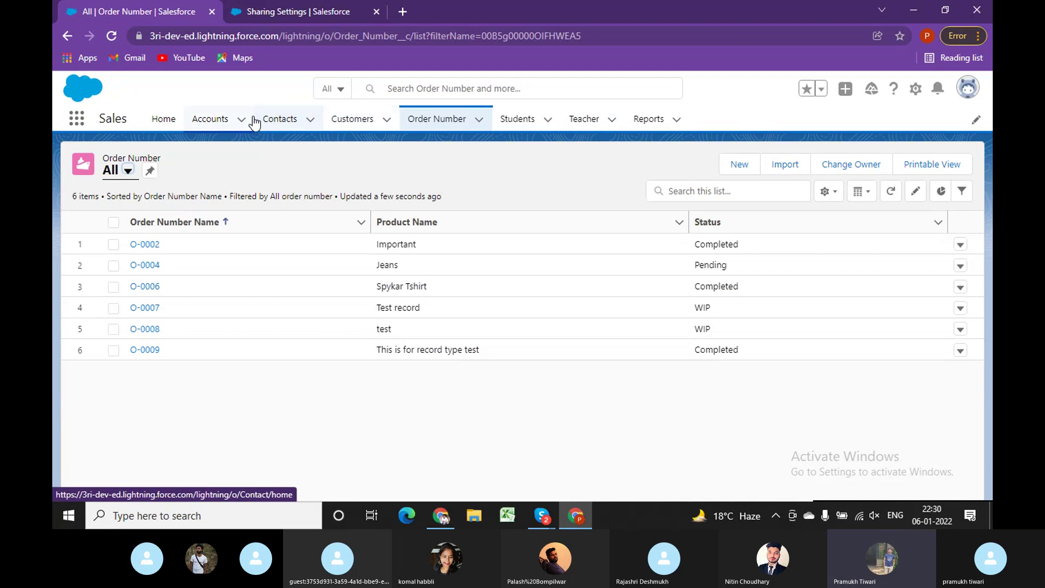
Review the first contact's details and the Contacts list row actions.
click(275, 120)
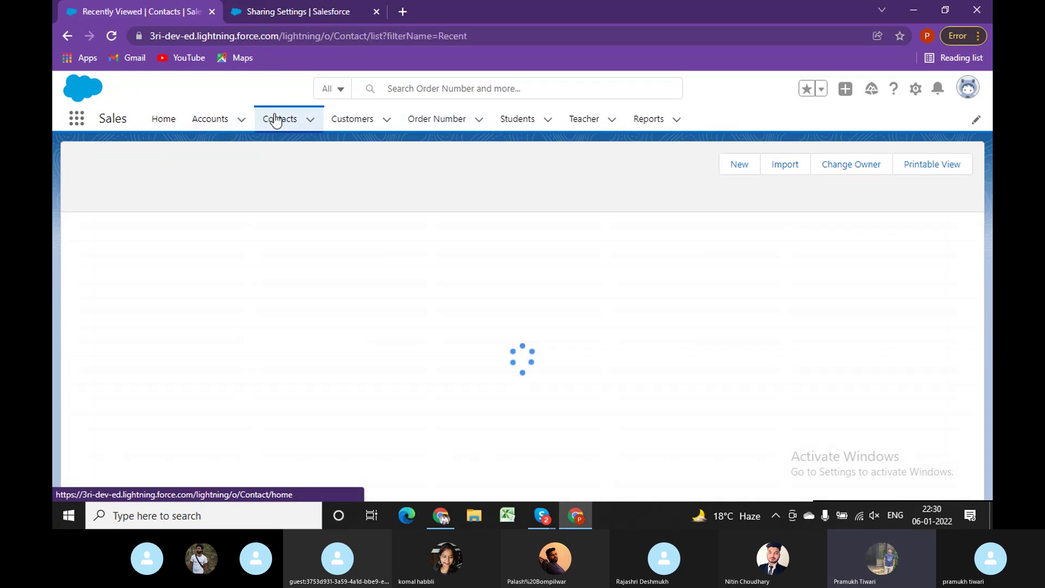
click(145, 244)
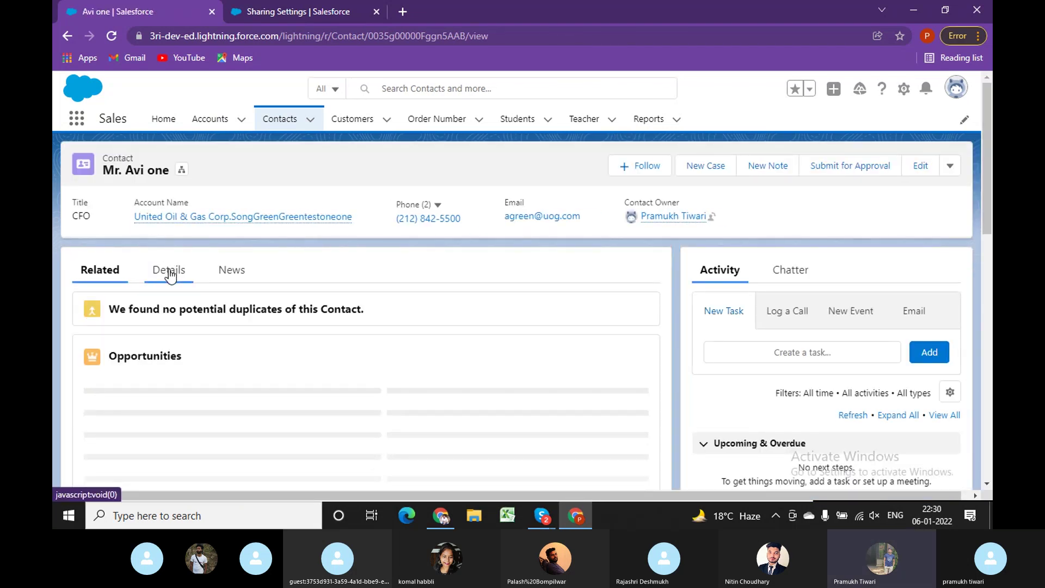
click(169, 272)
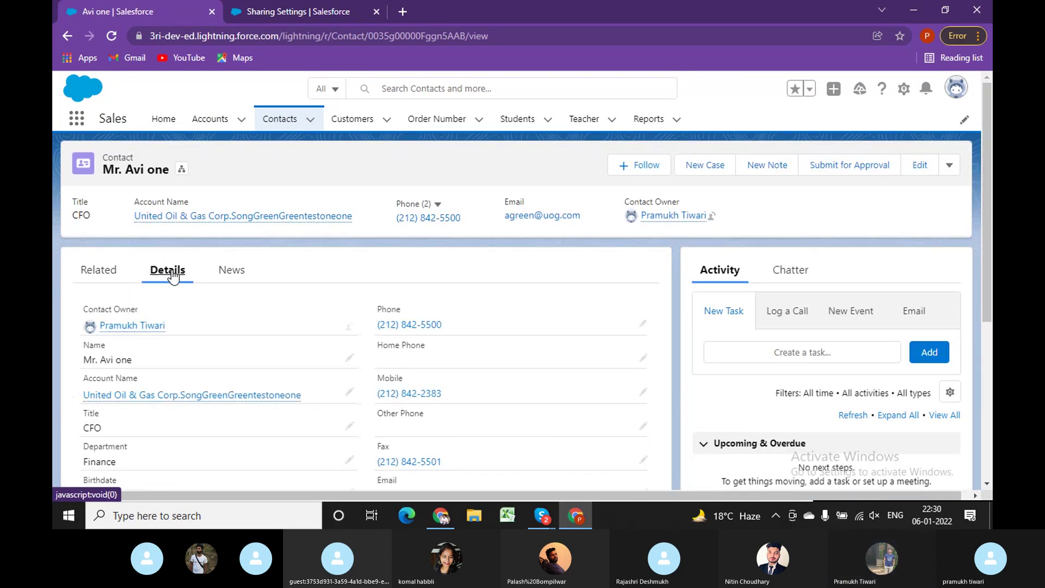
click(949, 167)
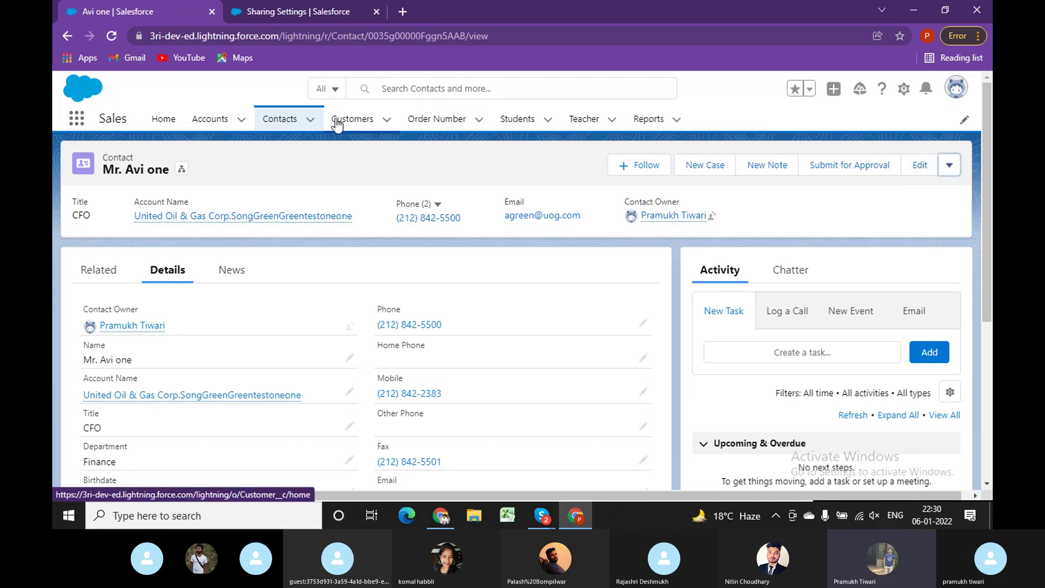
click(284, 120)
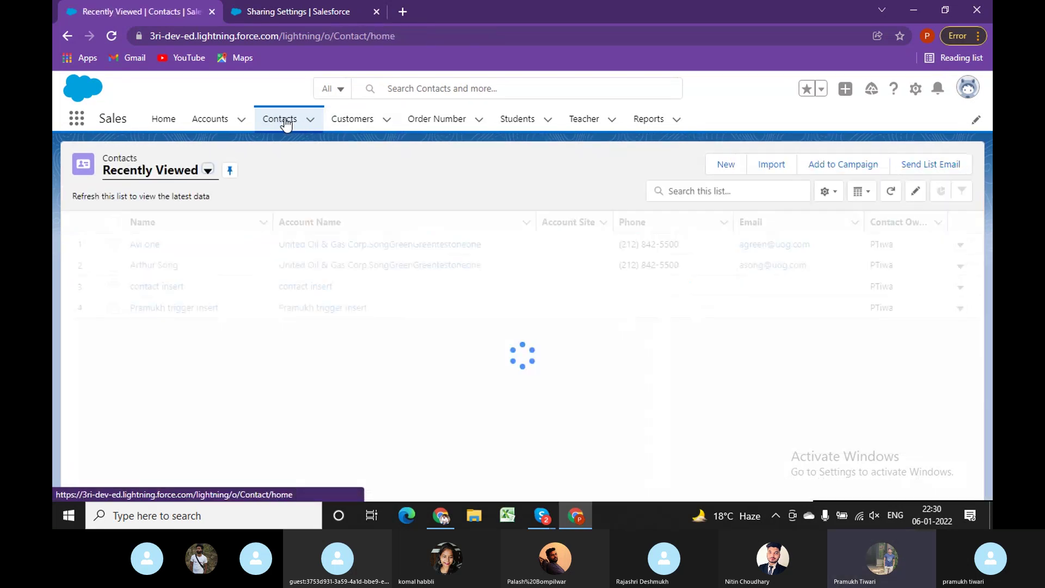
click(959, 267)
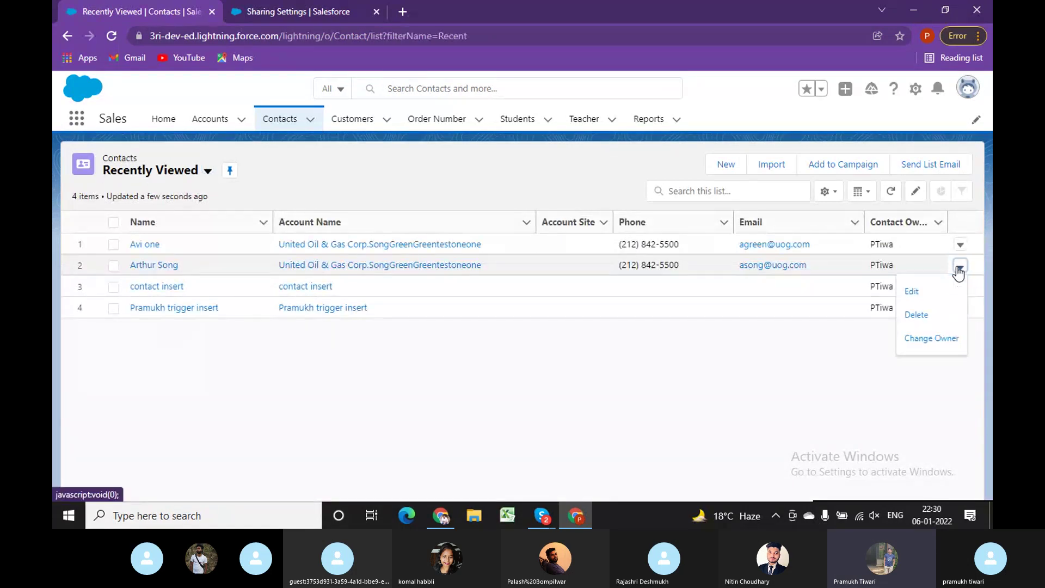
click(731, 367)
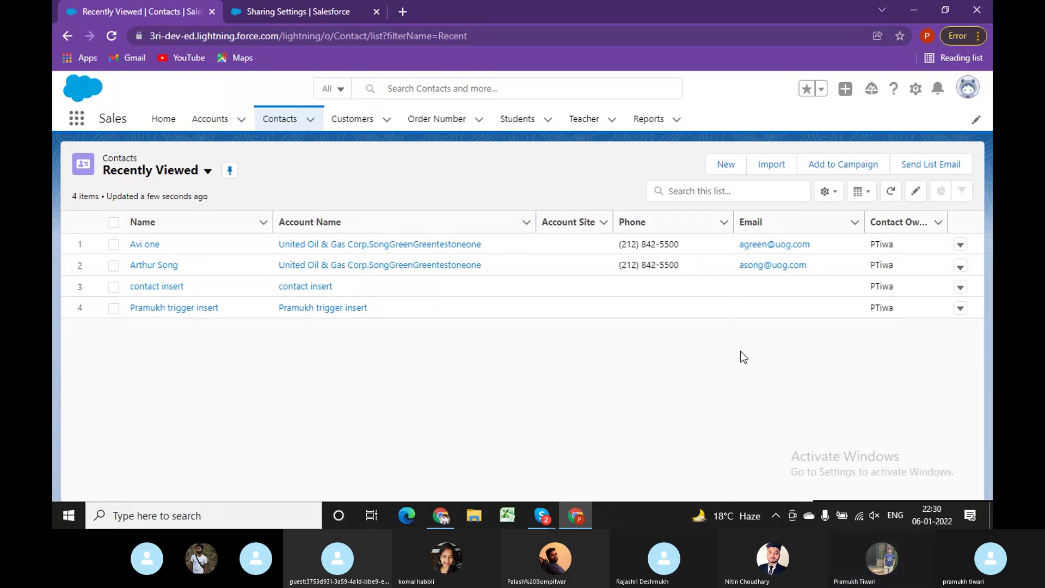
Bring up the recently viewed Accounts list, which includes Express Logistics and Transport.
click(968, 88)
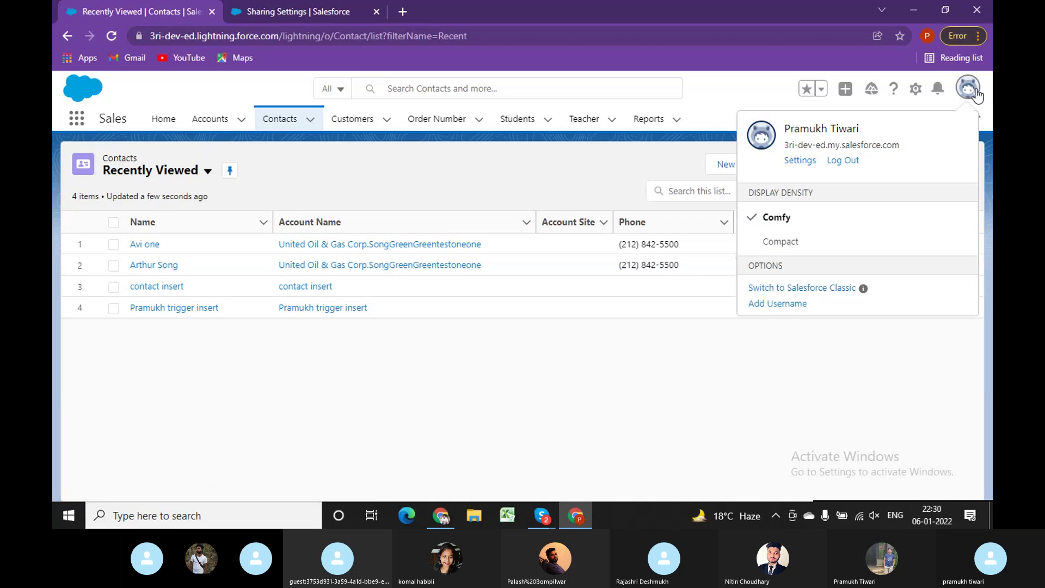
click(329, 448)
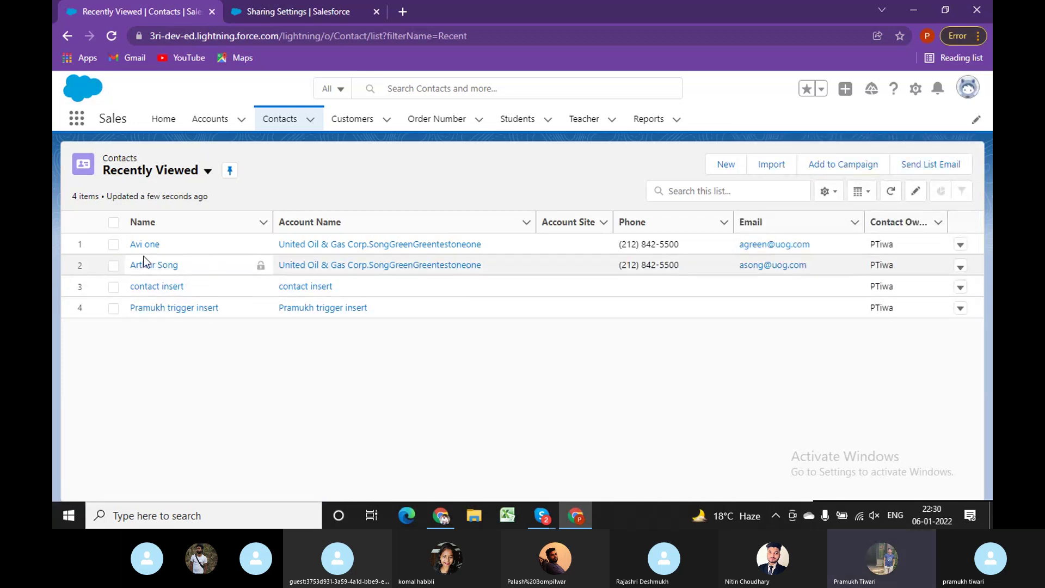
click(213, 122)
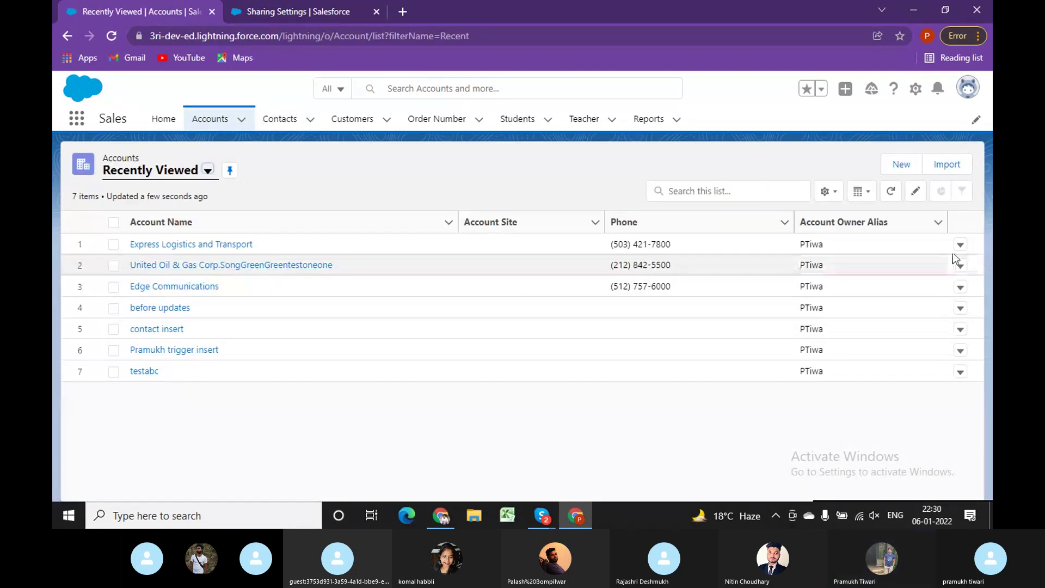
Open the Express Logistics and Transport account and show its more-actions menu.
click(959, 249)
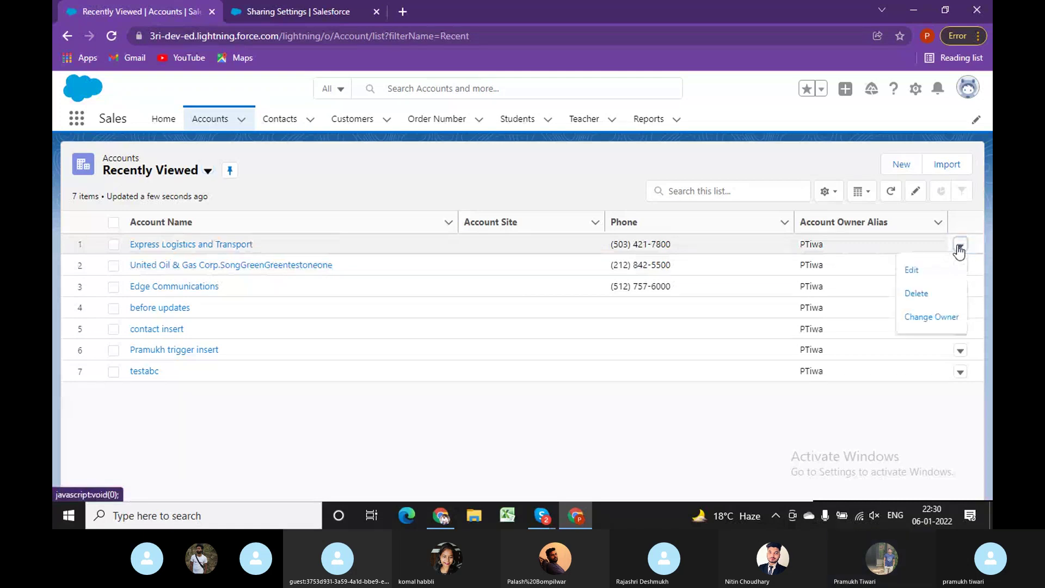
click(246, 233)
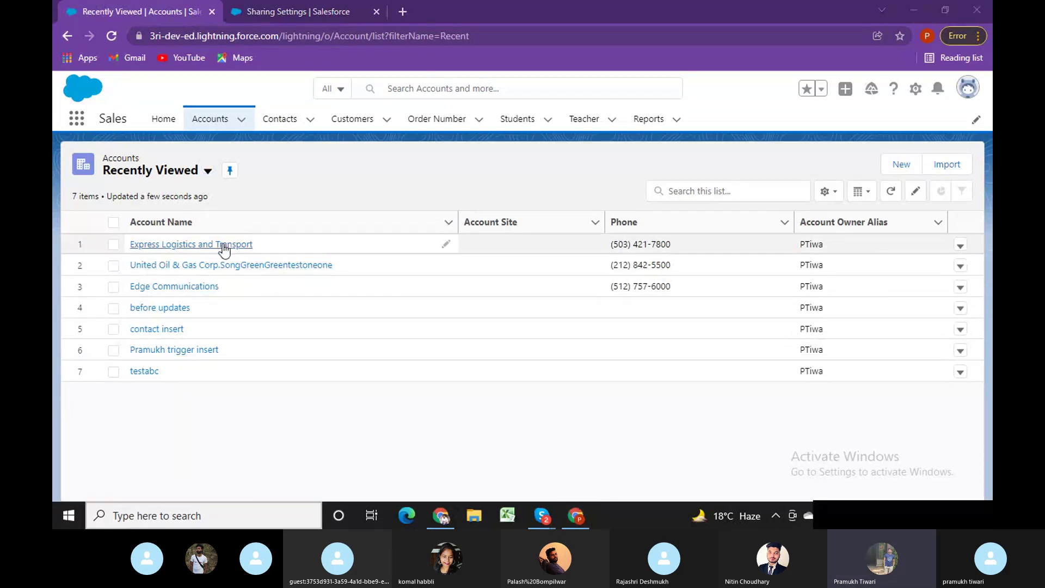
click(223, 244)
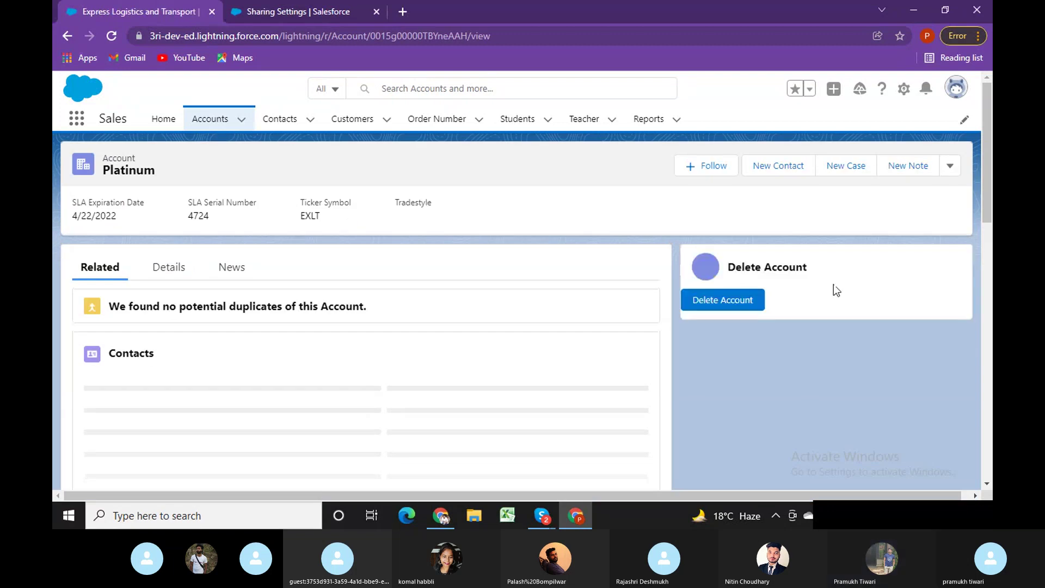
click(948, 166)
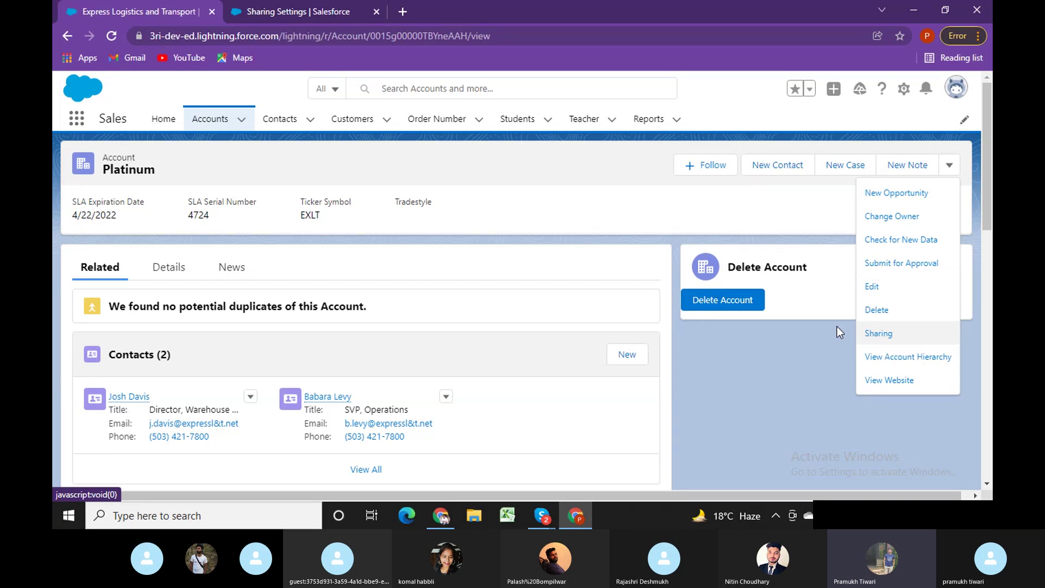
Share the account with 3Ri Test at Read/Write account access and save; it fails.
click(878, 334)
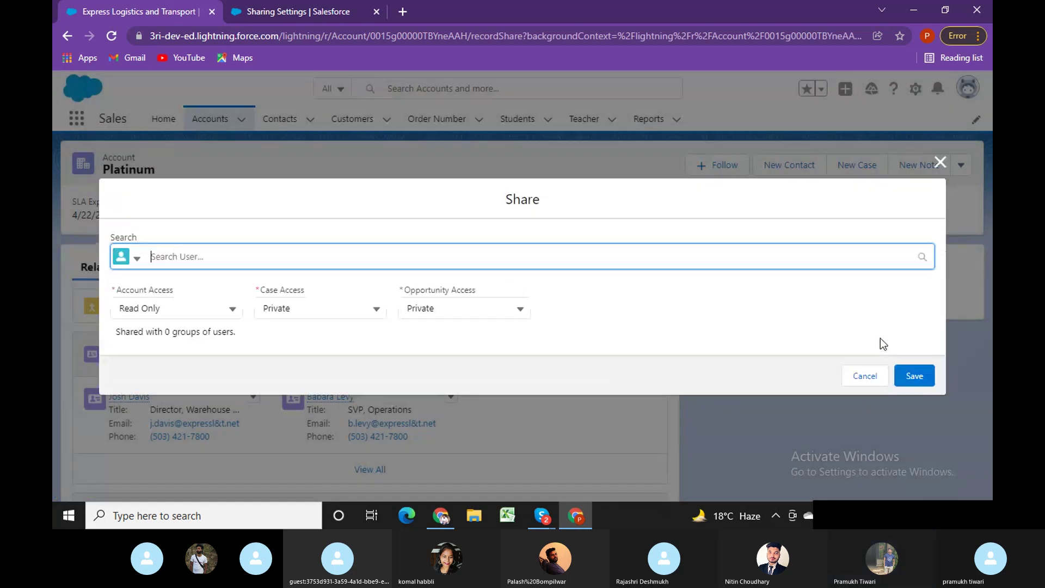
text(test)
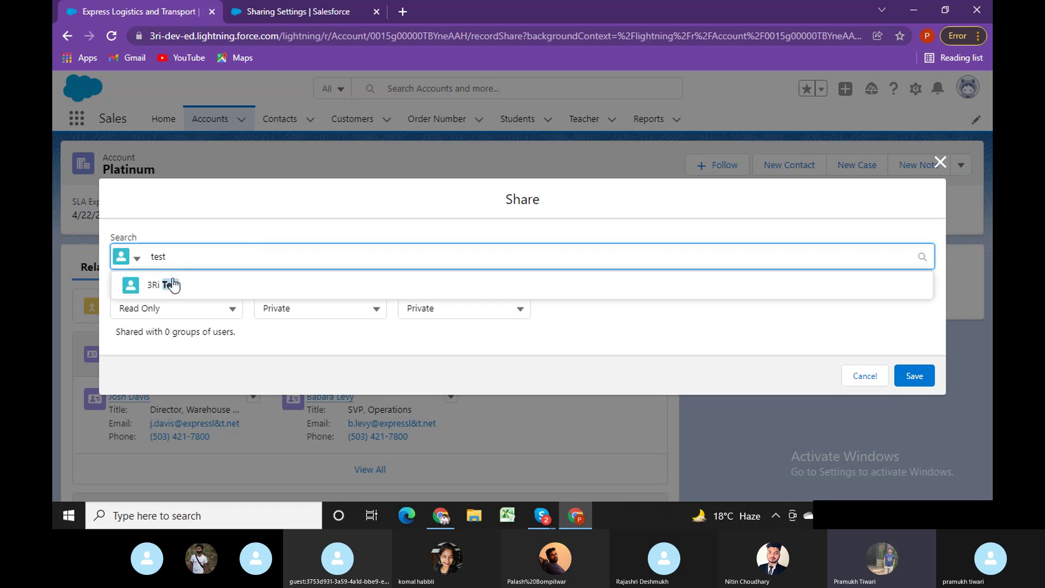
click(159, 286)
click(175, 322)
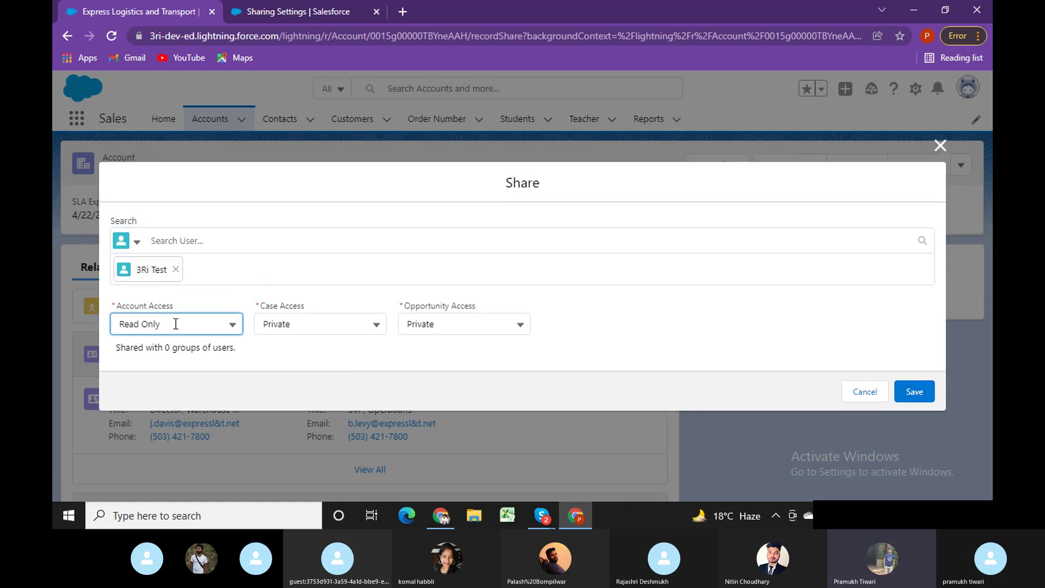
click(171, 403)
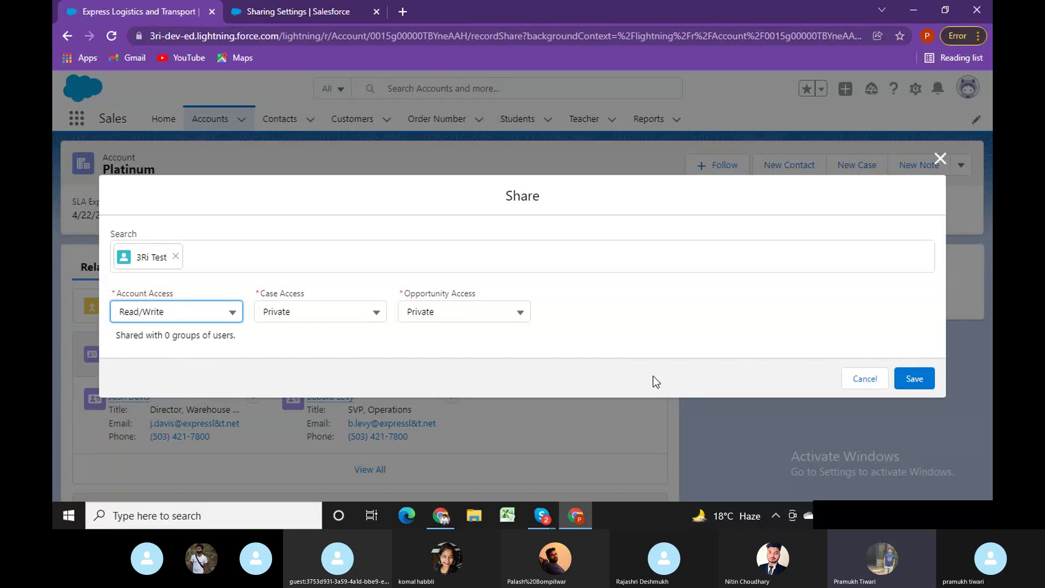
click(916, 379)
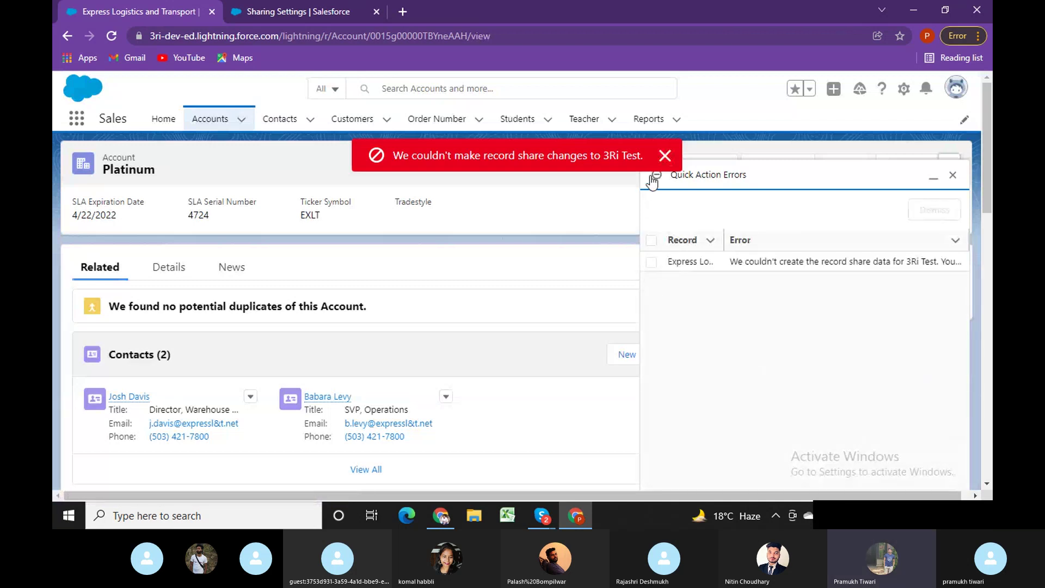
Dismiss the share-failure toast and inspect the error text in Quick Action Errors.
click(665, 158)
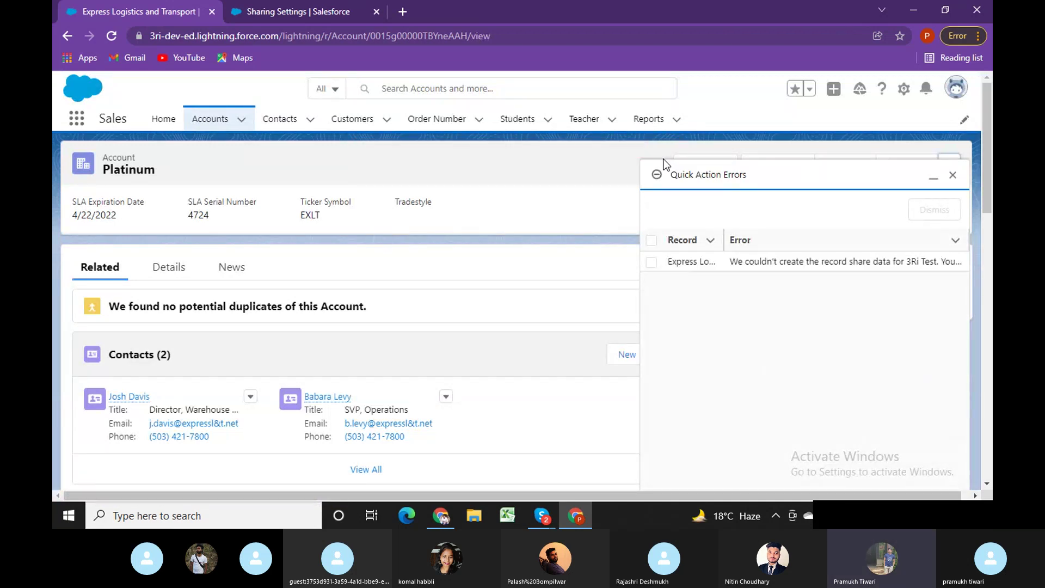
click(783, 260)
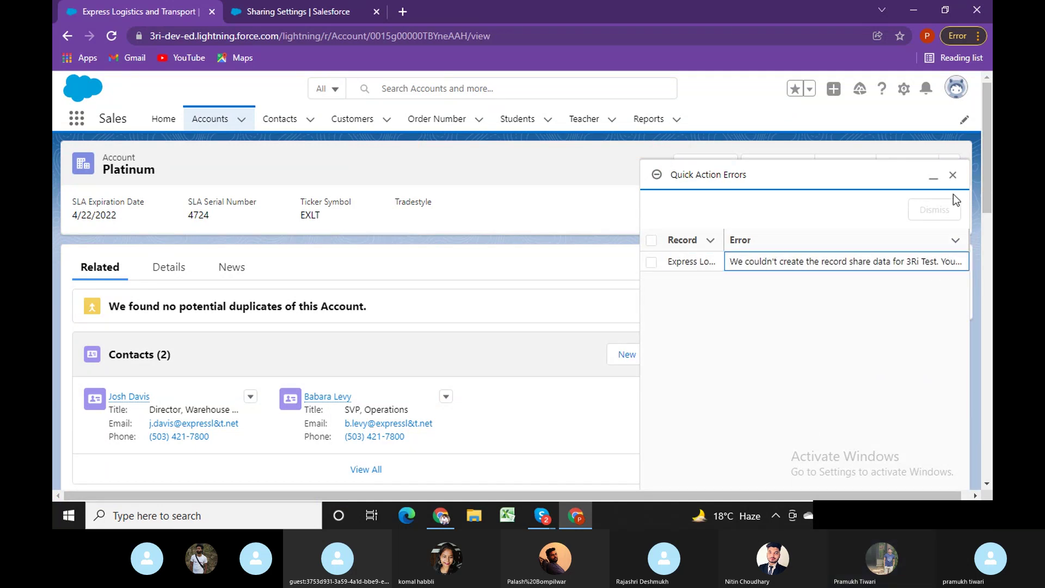
double_click(791, 262)
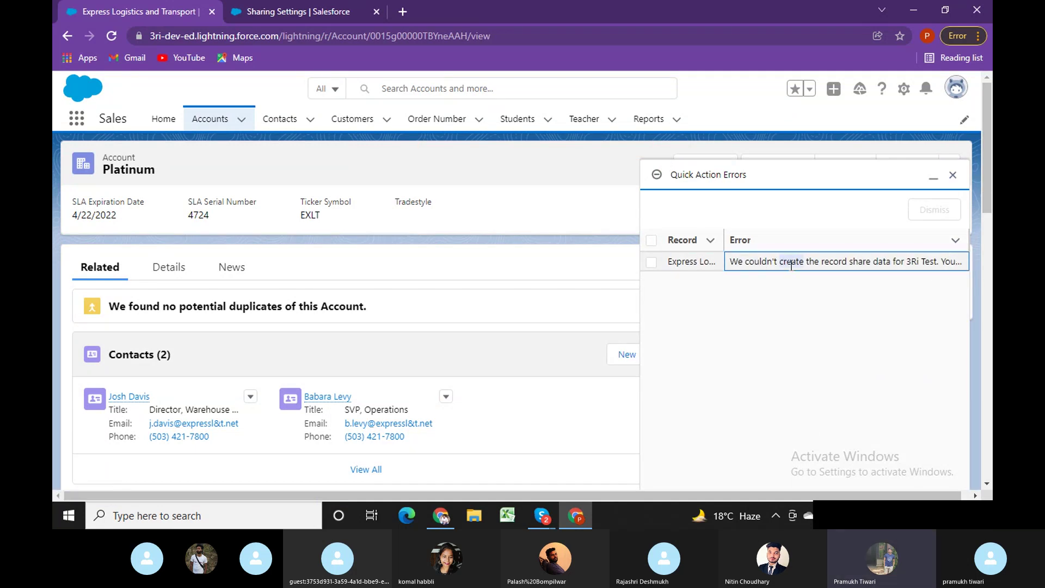
double_click(749, 263)
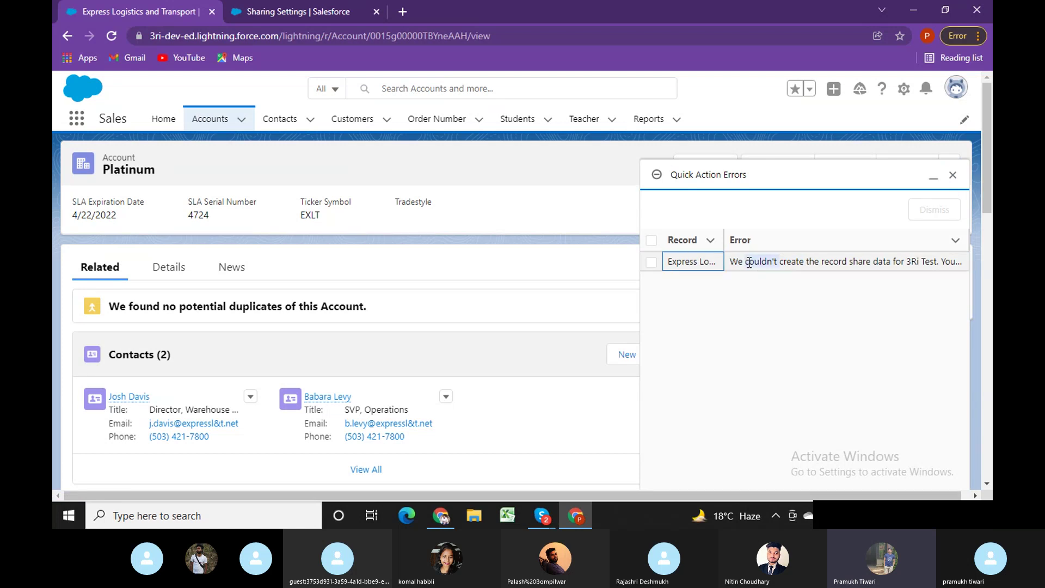
double_click(736, 261)
key(Delete)
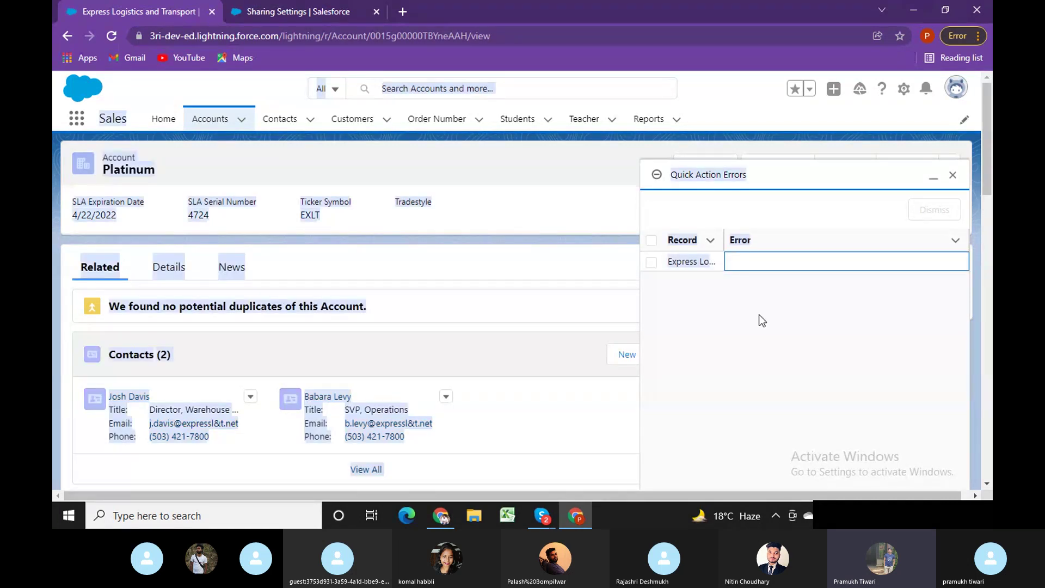
Mark the failed record's error row and close the Quick Action Errors panel.
click(772, 263)
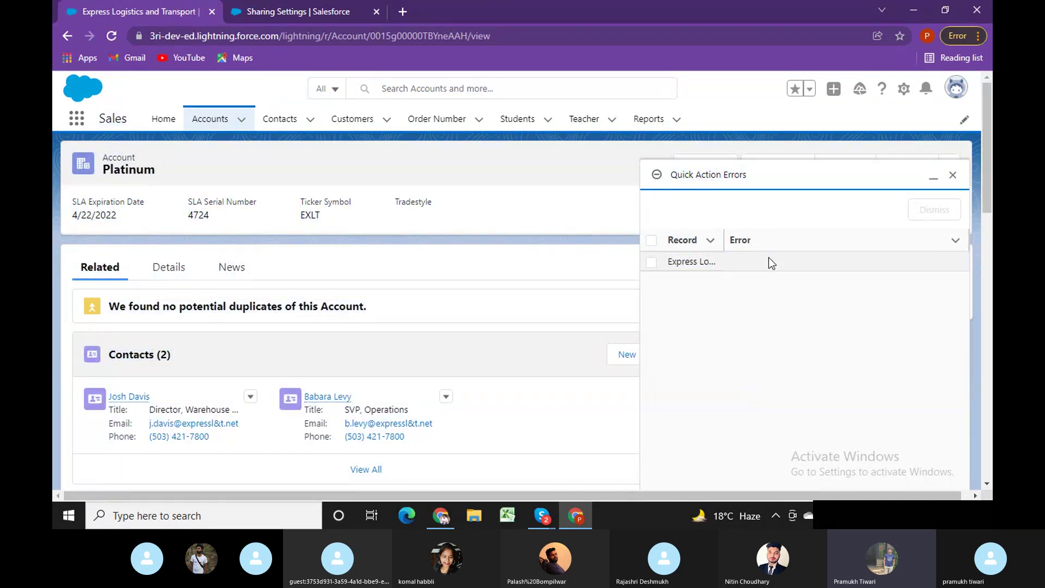
click(652, 262)
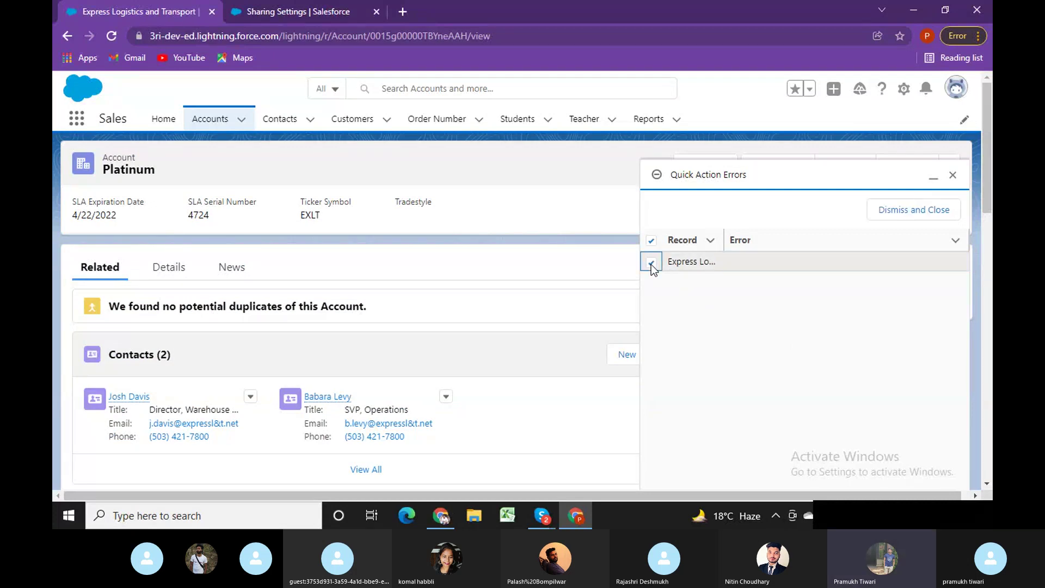
scroll(354, 326, down, 6)
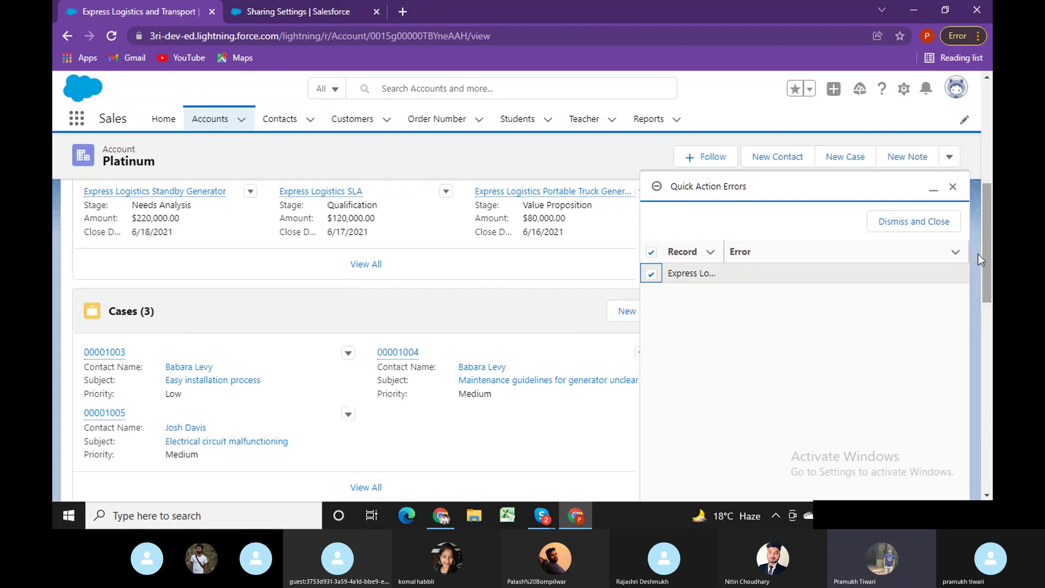
click(951, 190)
scroll(664, 324, up, 6)
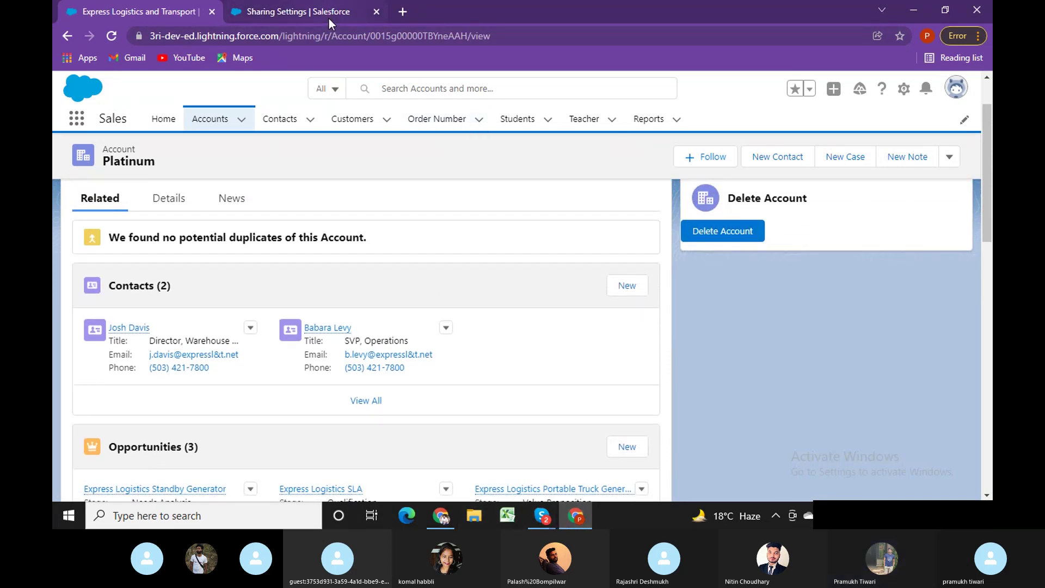
Reopen Sharing and add 3Ri Test with Read/Write account access, without saving.
scroll(963, 185, up, 2)
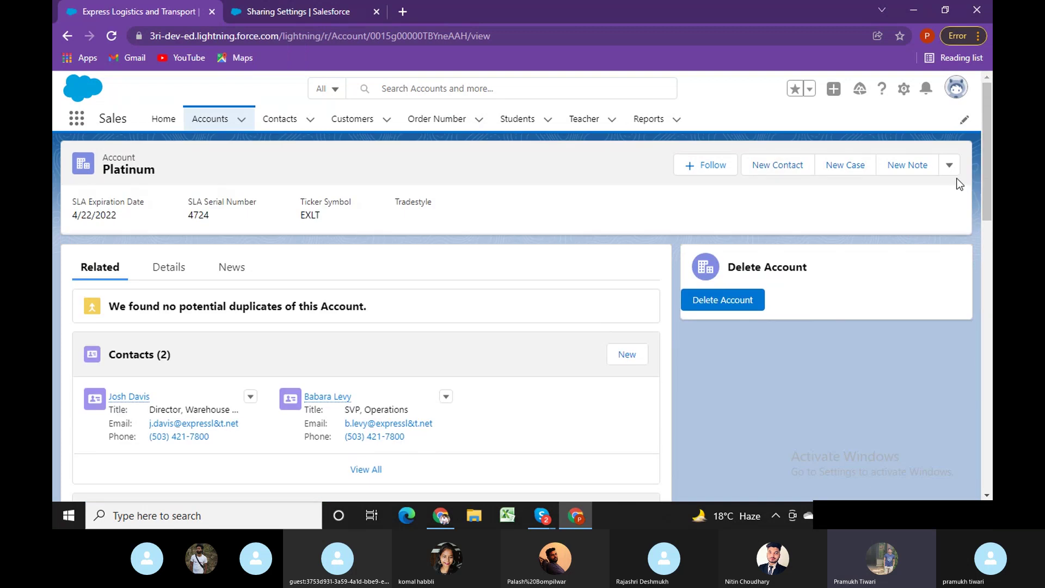
click(949, 165)
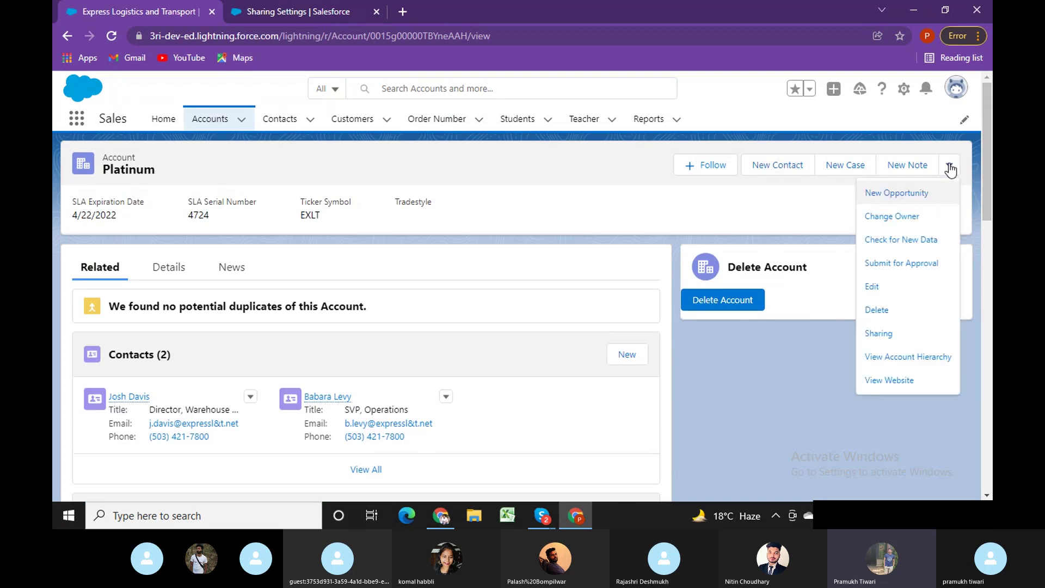
click(878, 334)
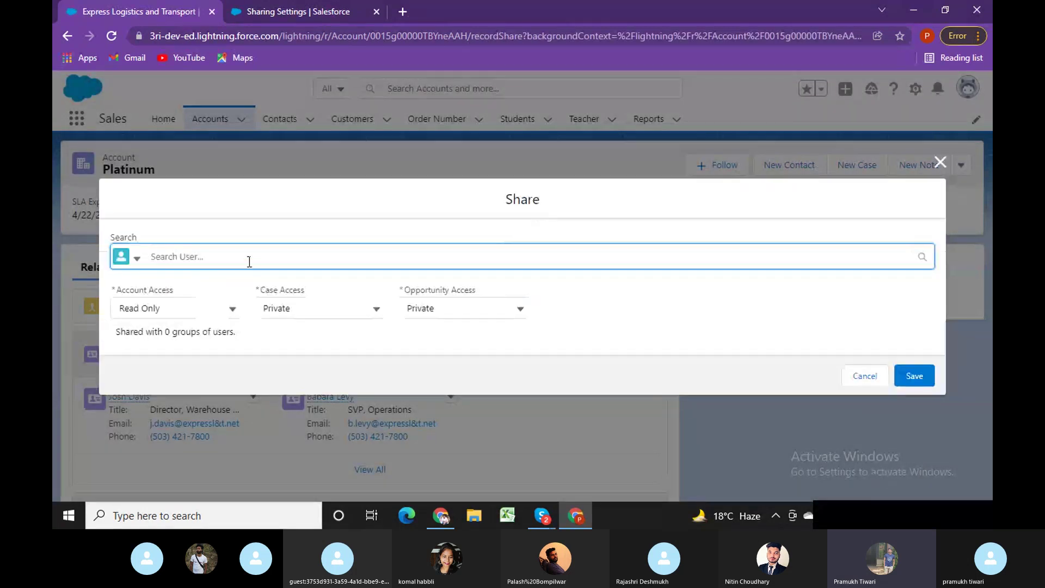
text(test)
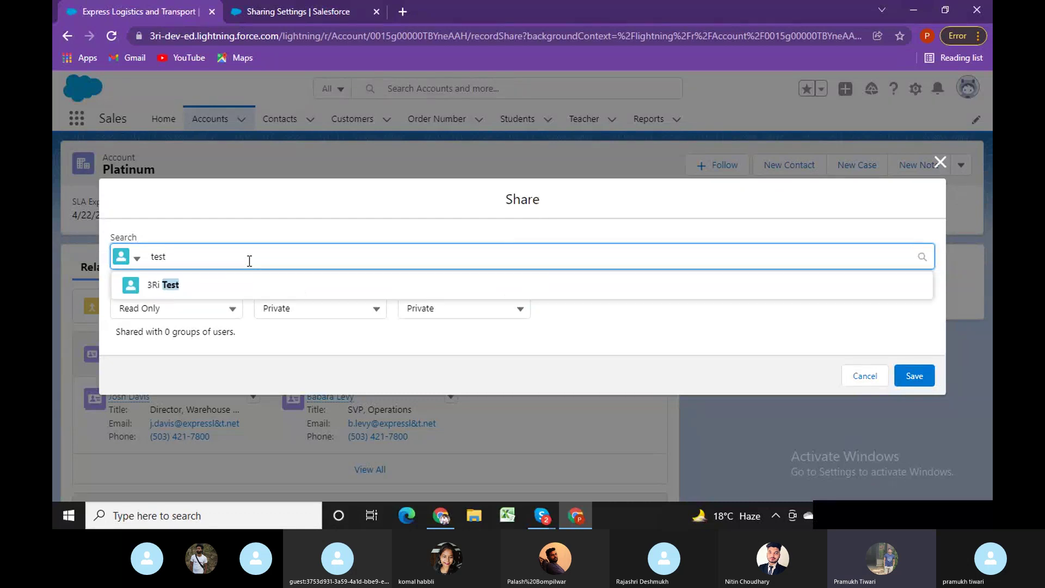
click(175, 294)
click(174, 310)
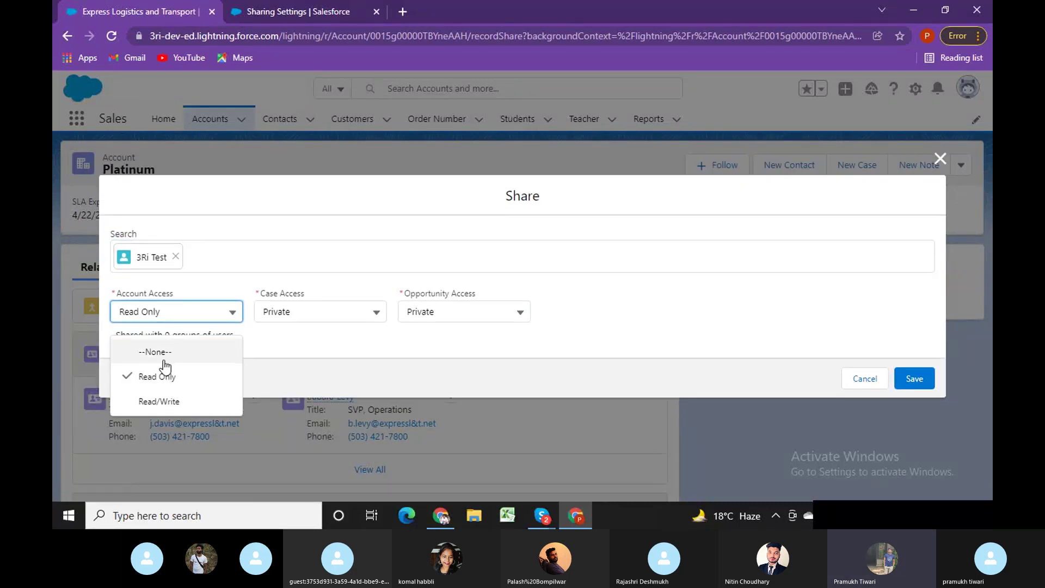
click(170, 402)
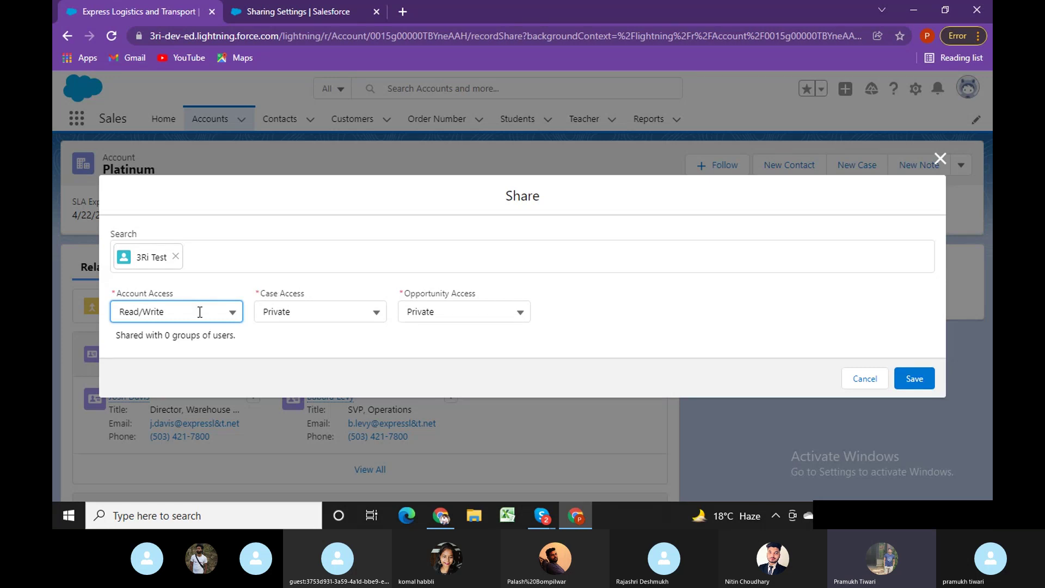
Close the account Share dialog and bring up the O-0007 Order Number record.
click(940, 158)
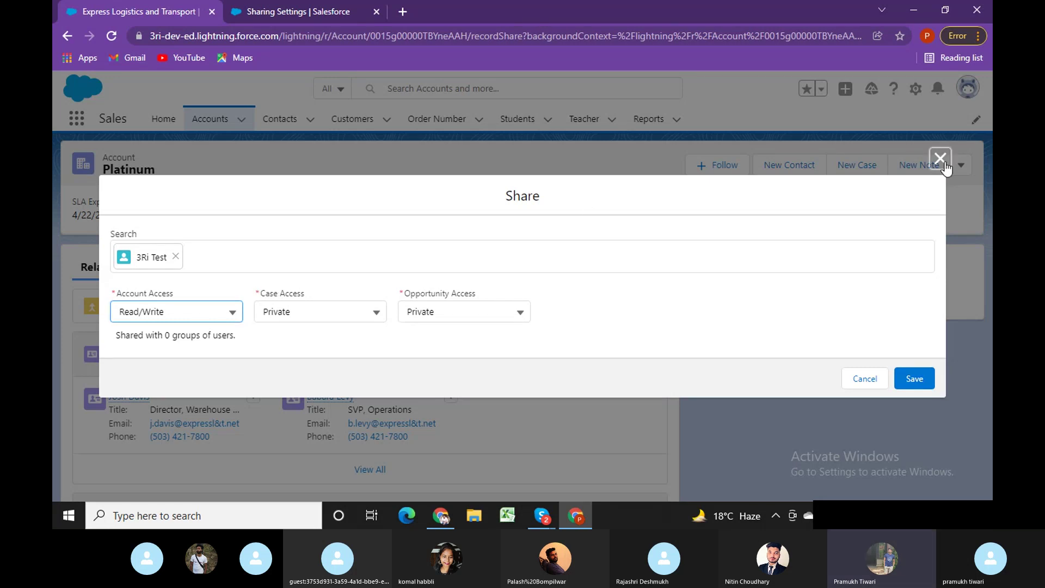
key(alt+Tab)
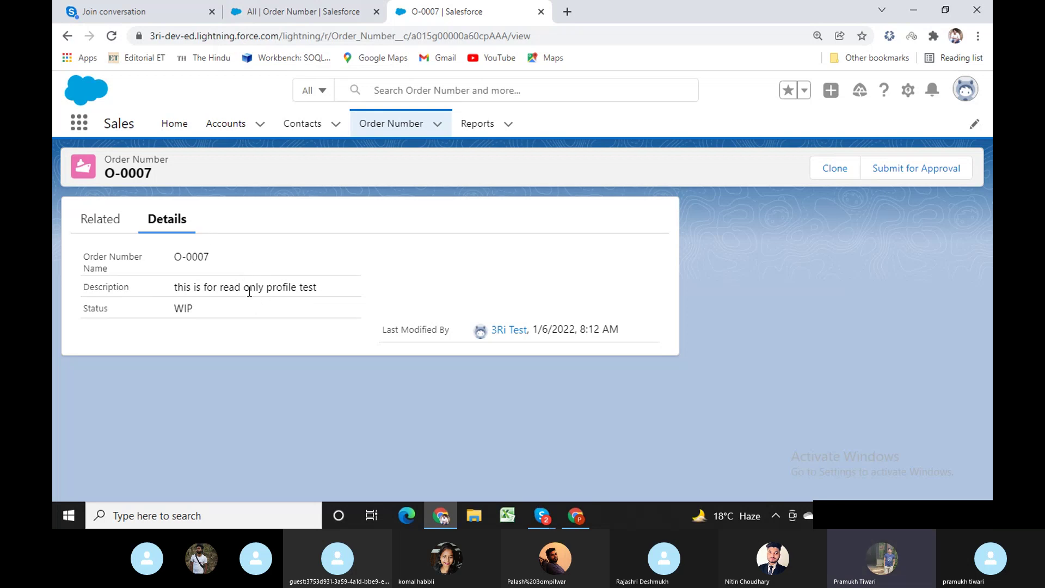
Check Order Number's Public Read/Write default on Sharing Settings, glancing back at O-0007 in between.
click(575, 515)
click(313, 6)
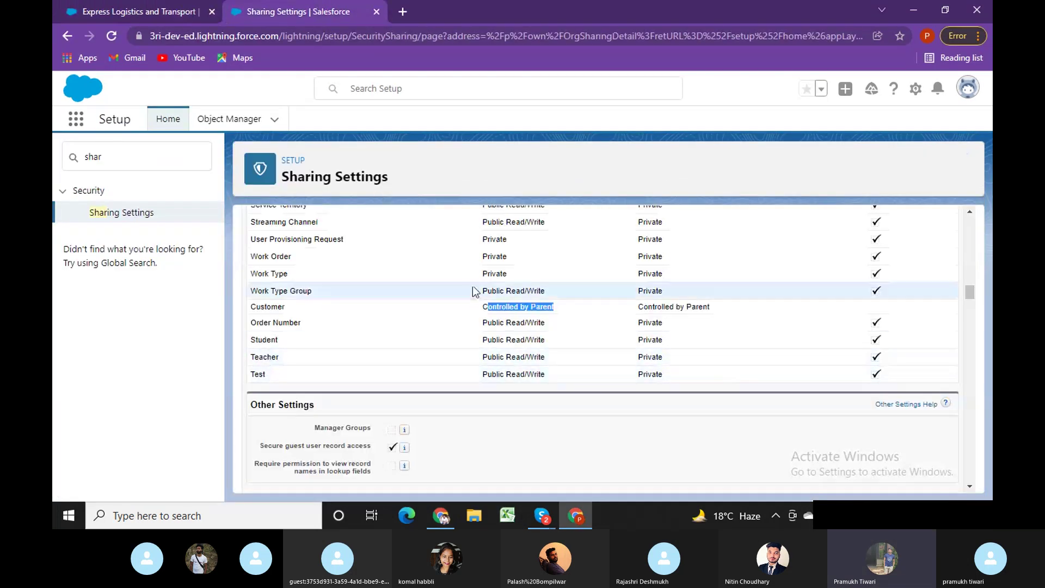
drag(546, 327, 460, 328)
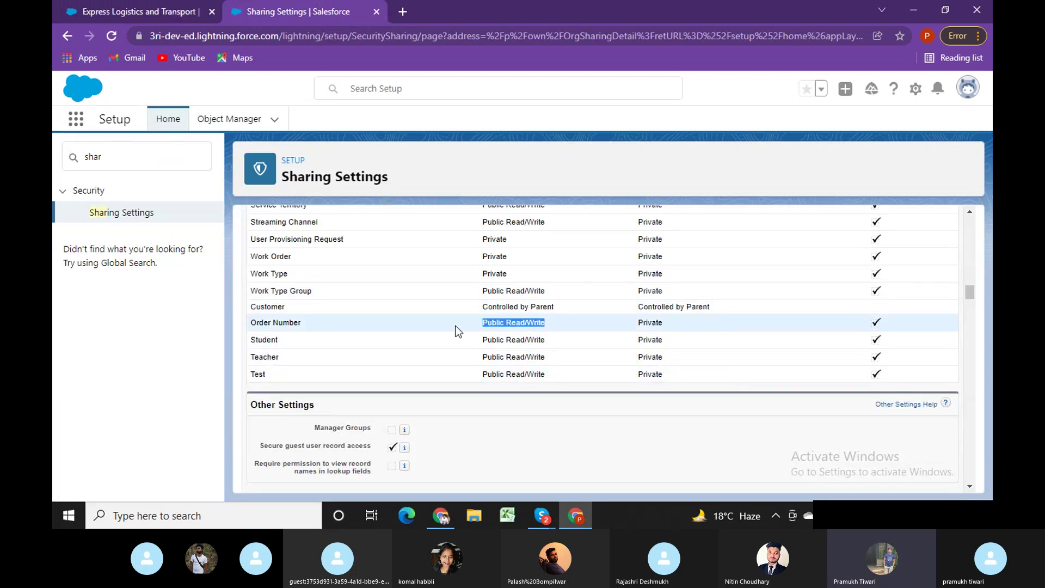
click(439, 515)
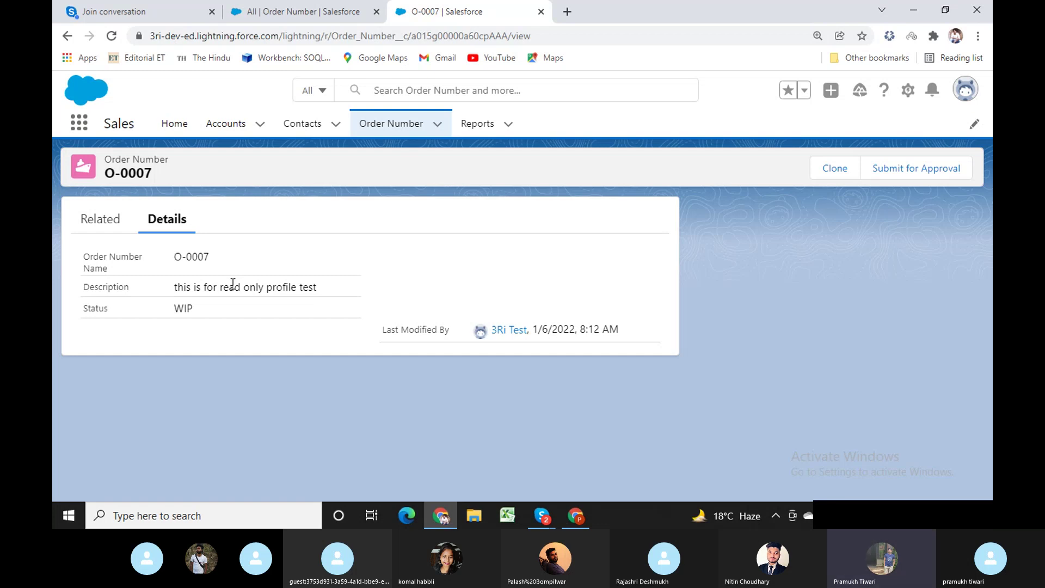
click(566, 519)
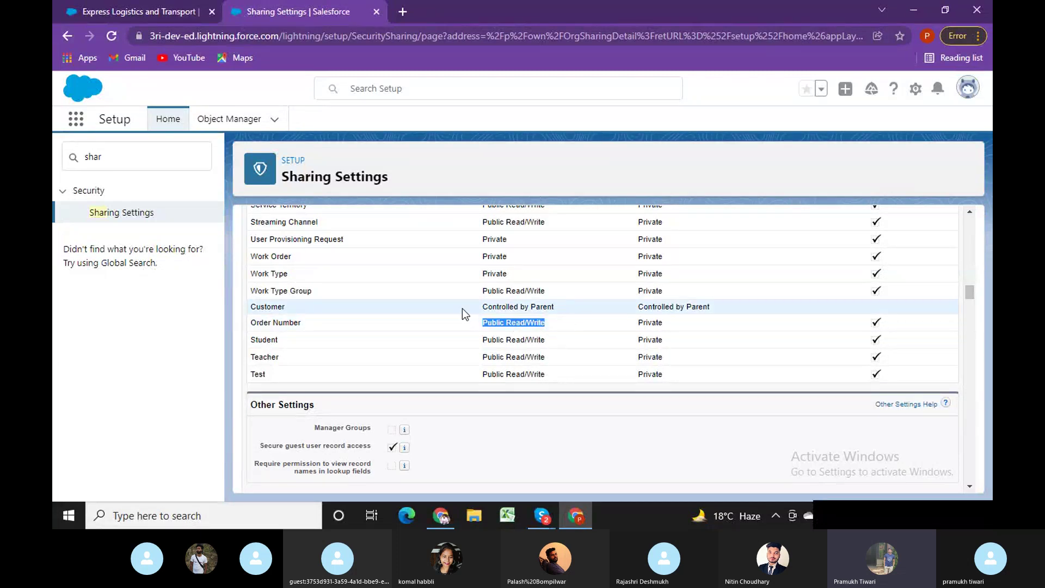
scroll(971, 273, up, 15)
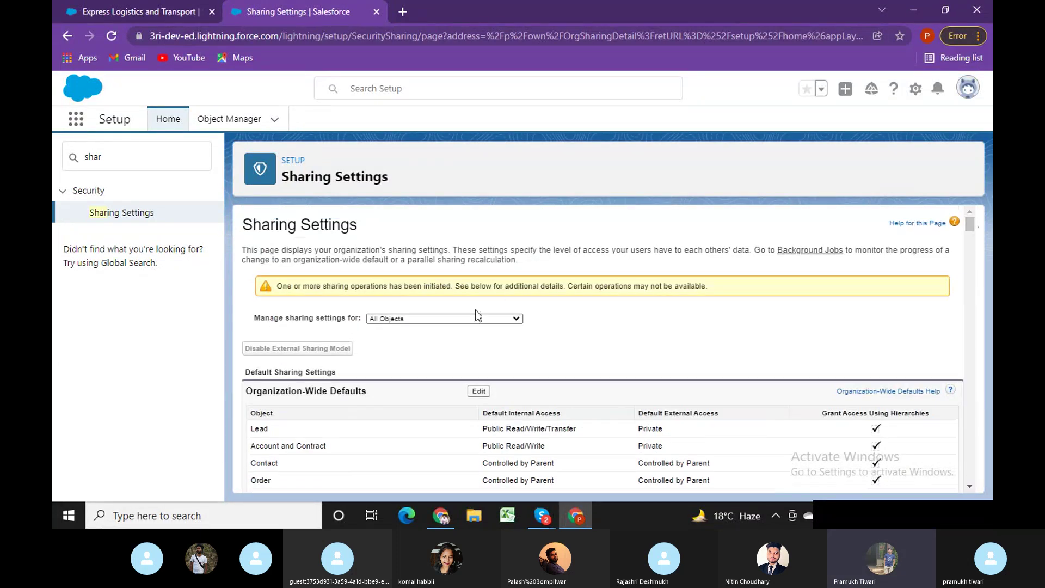
Set Order Number's Default Internal Access to Public Read Only and save the organization-wide defaults.
click(479, 391)
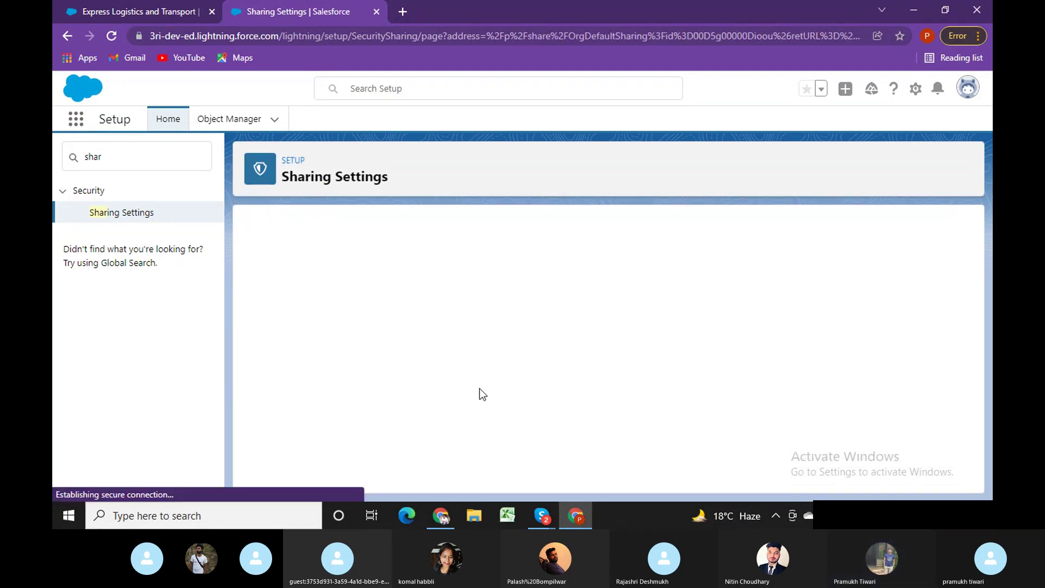
scroll(628, 409, down, 1)
scroll(628, 408, down, 20)
scroll(501, 430, down, 2)
click(405, 335)
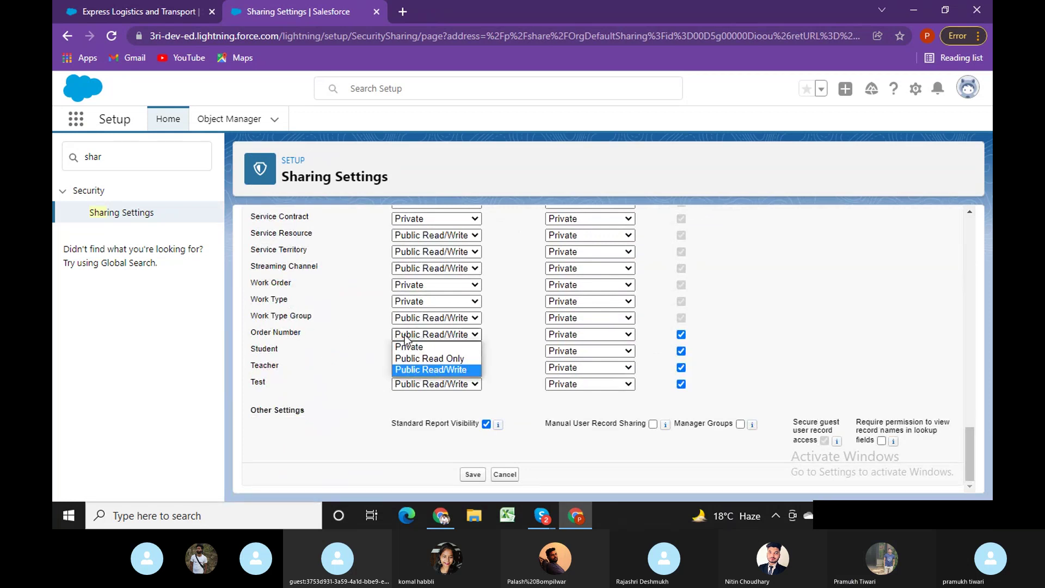
click(429, 358)
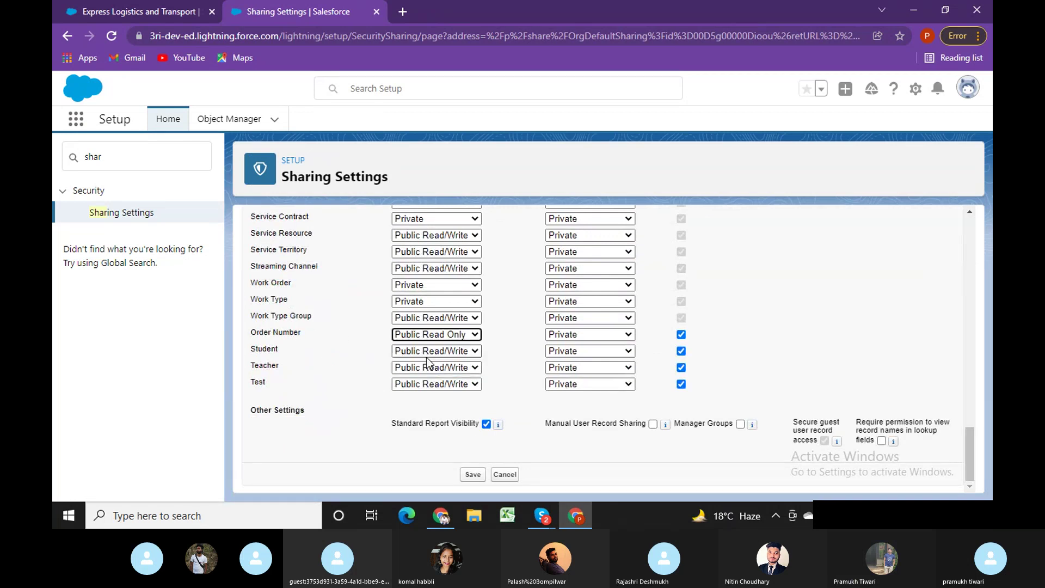
click(473, 475)
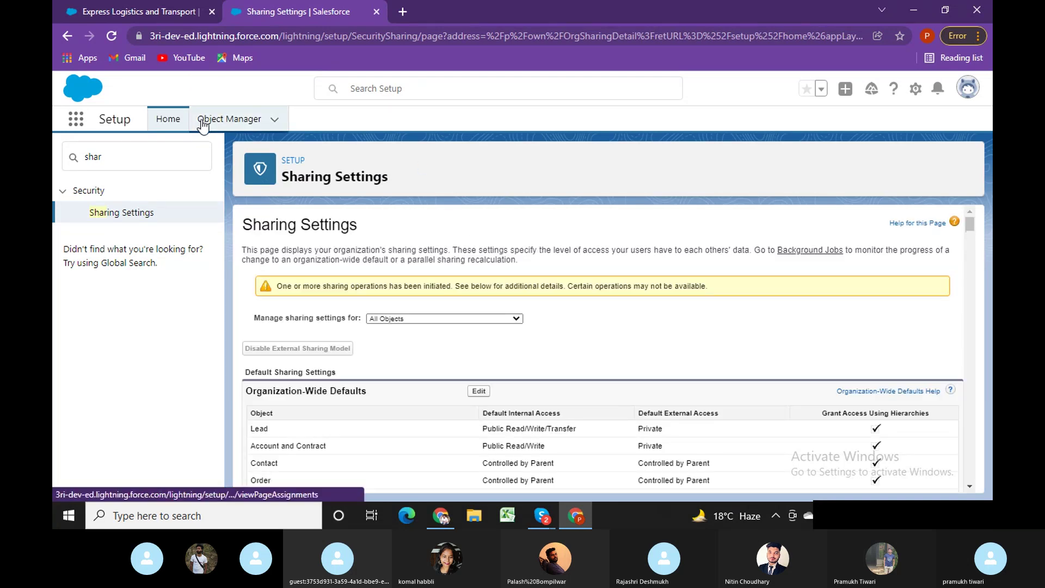
Search Setup for 'profil', open Profiles, and open the Read Only profile.
click(81, 159)
key(ctrl+a)
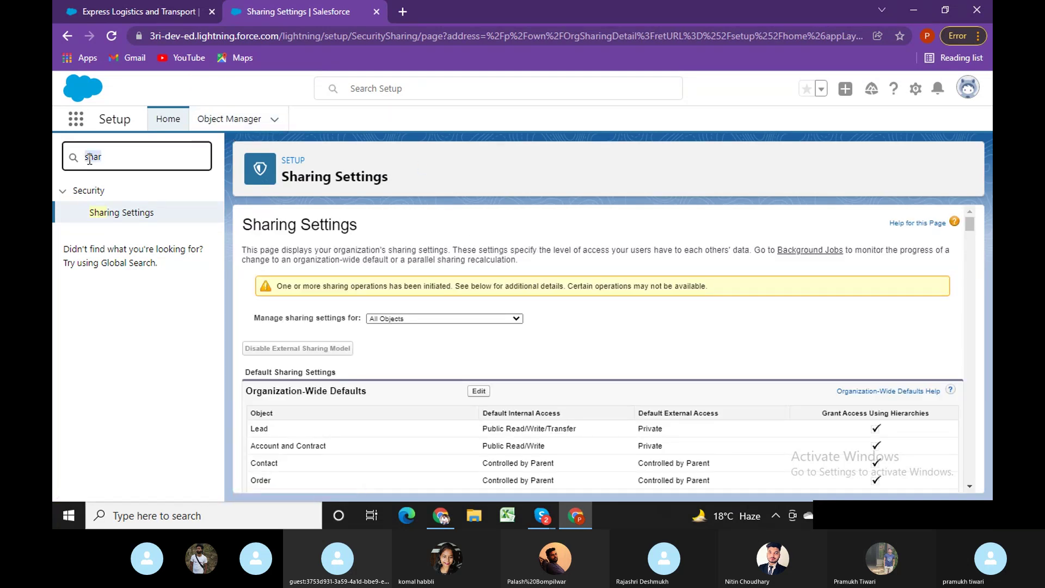
text(profil)
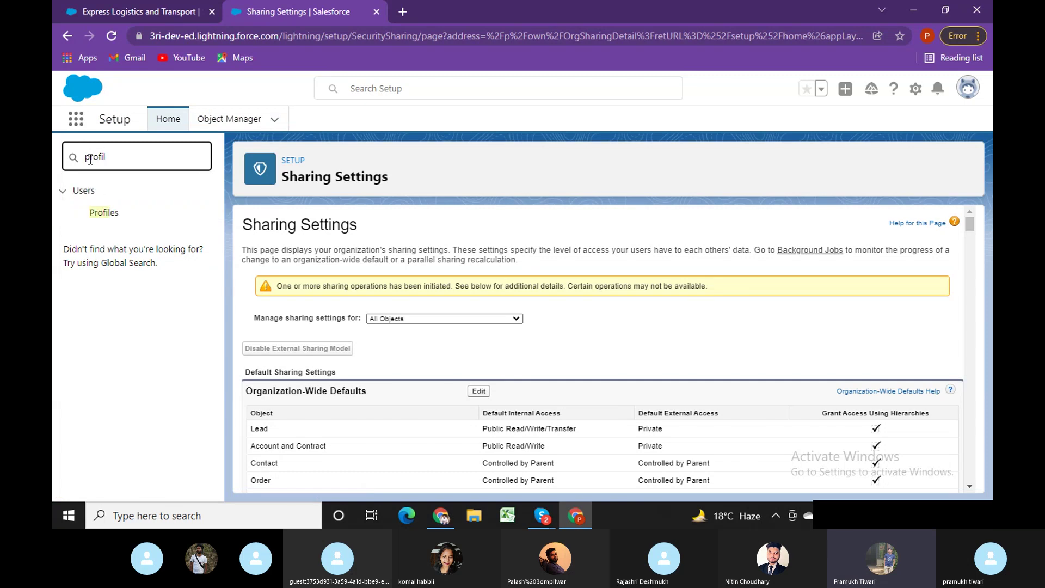
click(102, 212)
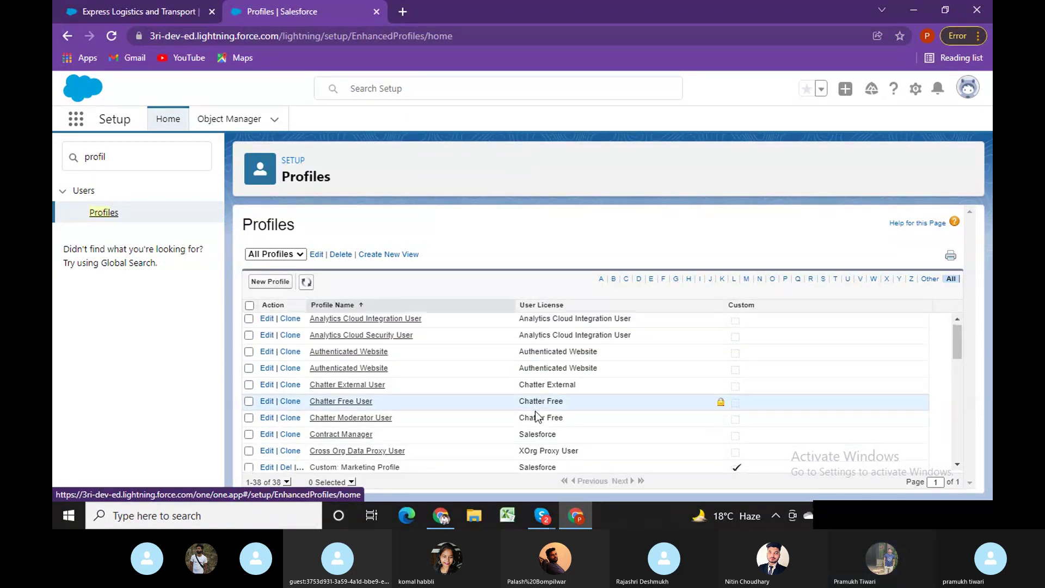
scroll(535, 411, down, 9)
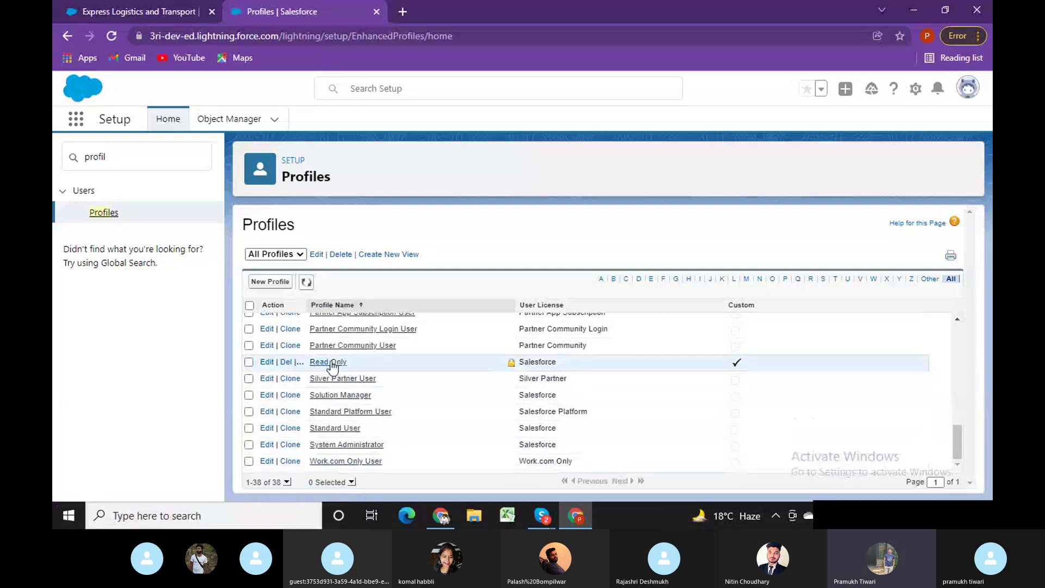
click(330, 362)
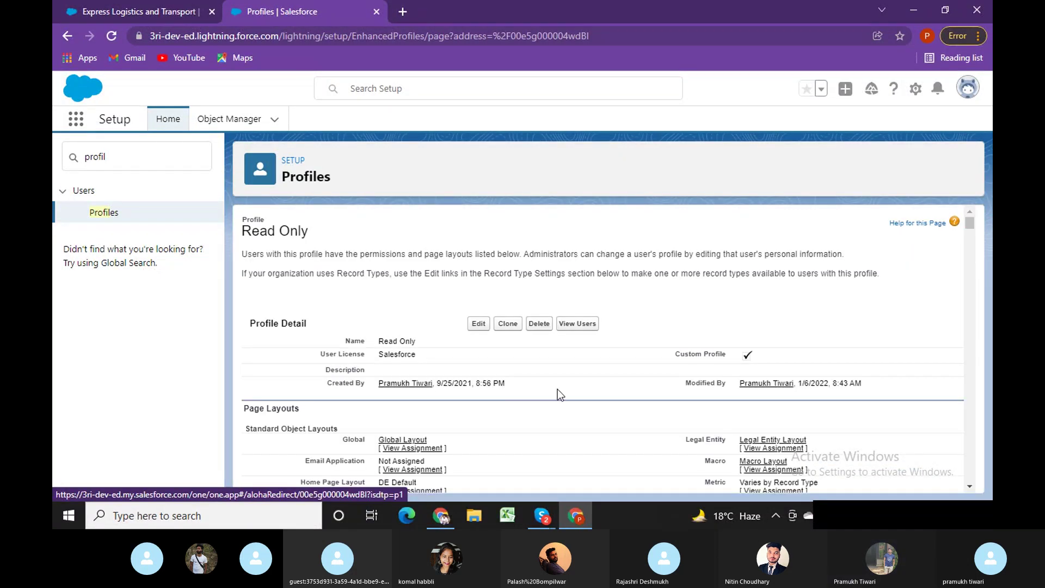
Edit the Read Only profile, locate its Order Number permissions with find, and save it.
click(478, 335)
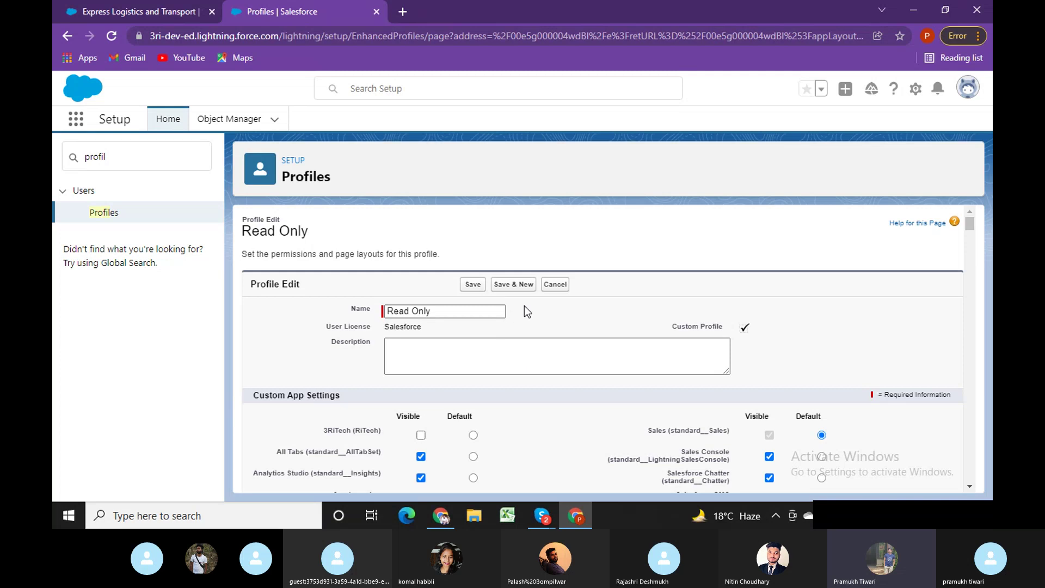
key(ctrl+f)
key(Return)
key(Return)
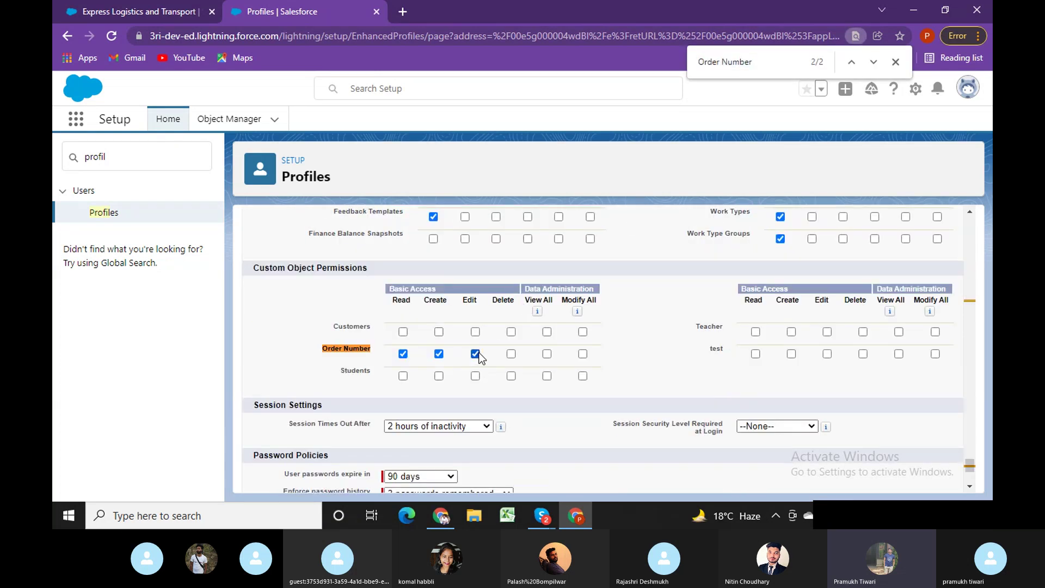
drag(970, 466, 965, 220)
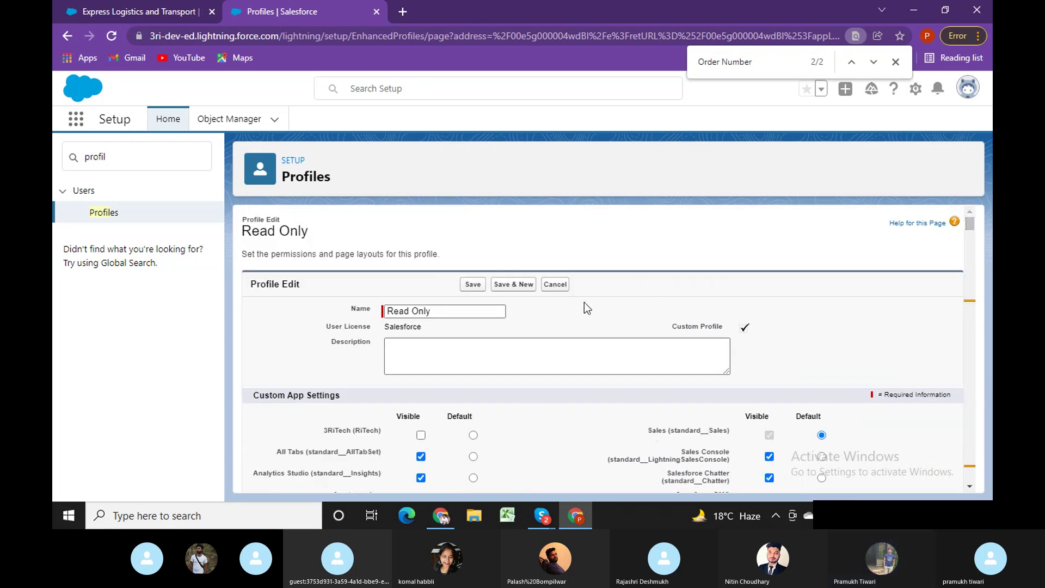
click(472, 284)
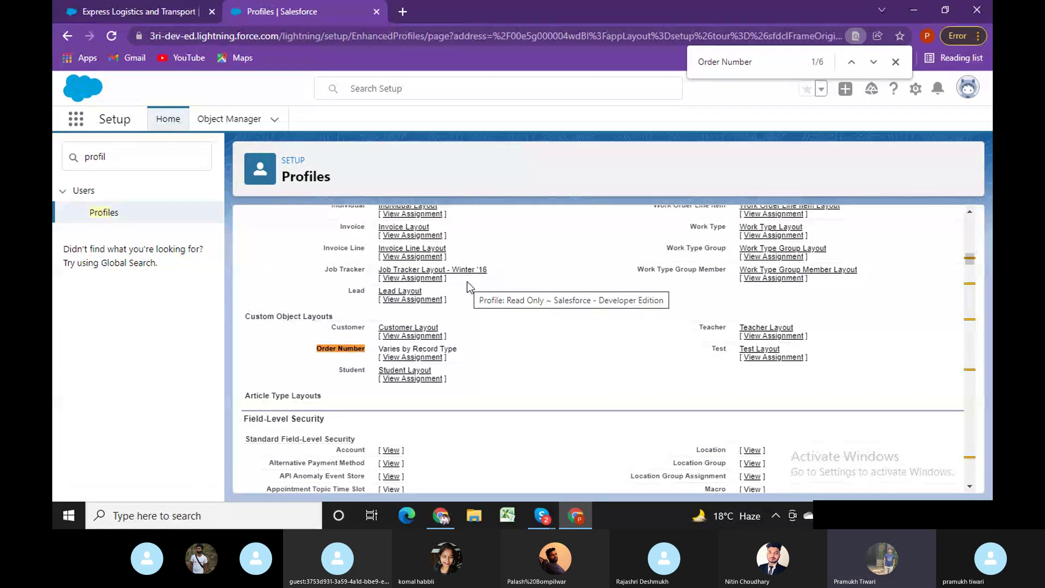
click(895, 61)
click(441, 517)
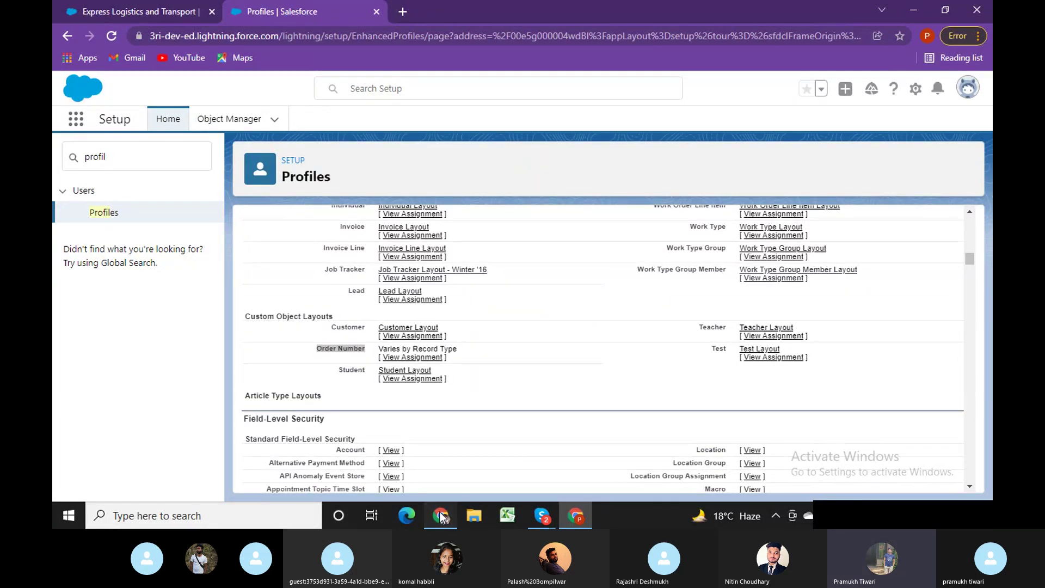
Reload the O-0007 record twice as the test user and open the user profile menu.
click(553, 34)
key(Return)
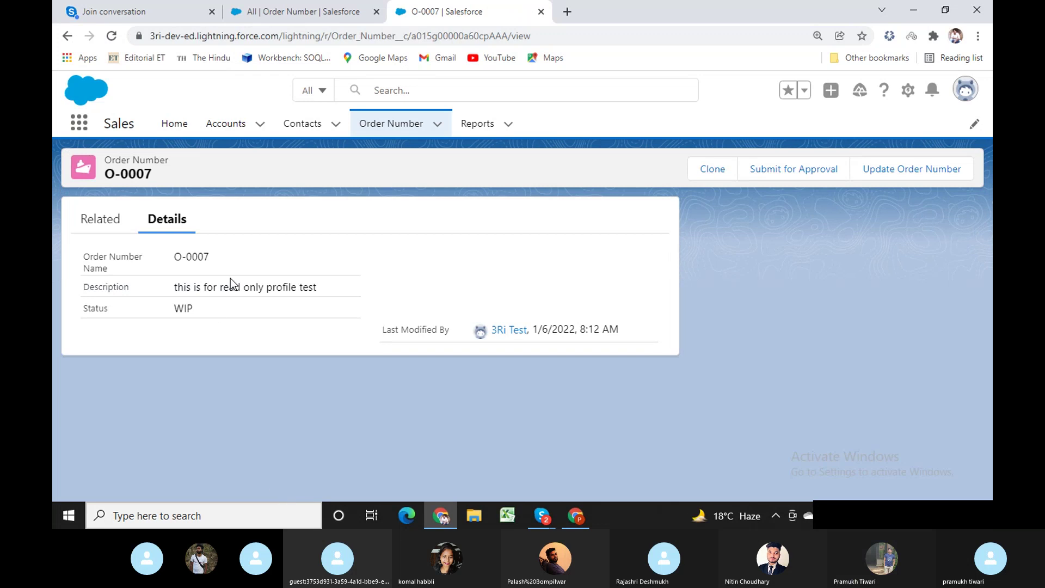
click(574, 38)
key(Return)
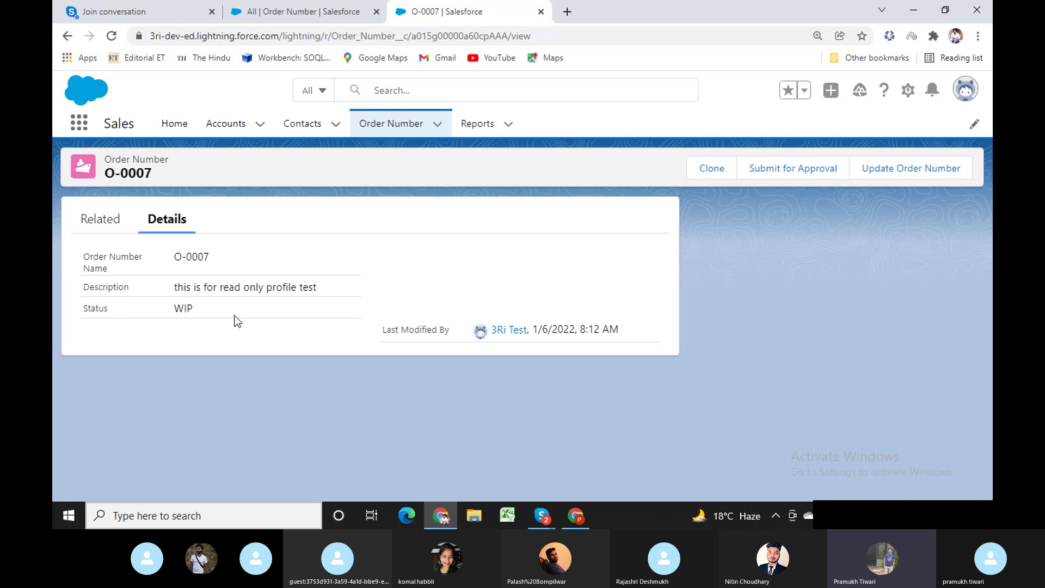
double_click(229, 285)
click(970, 93)
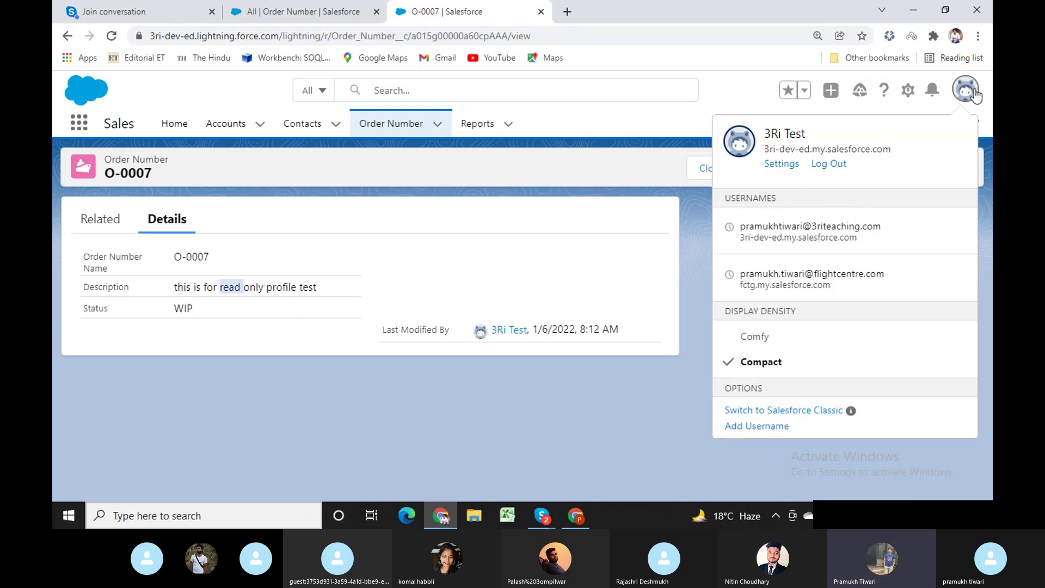
Glance at the admin's Express Logistics account and Profiles tabs, then return to O-0007.
click(576, 515)
click(136, 12)
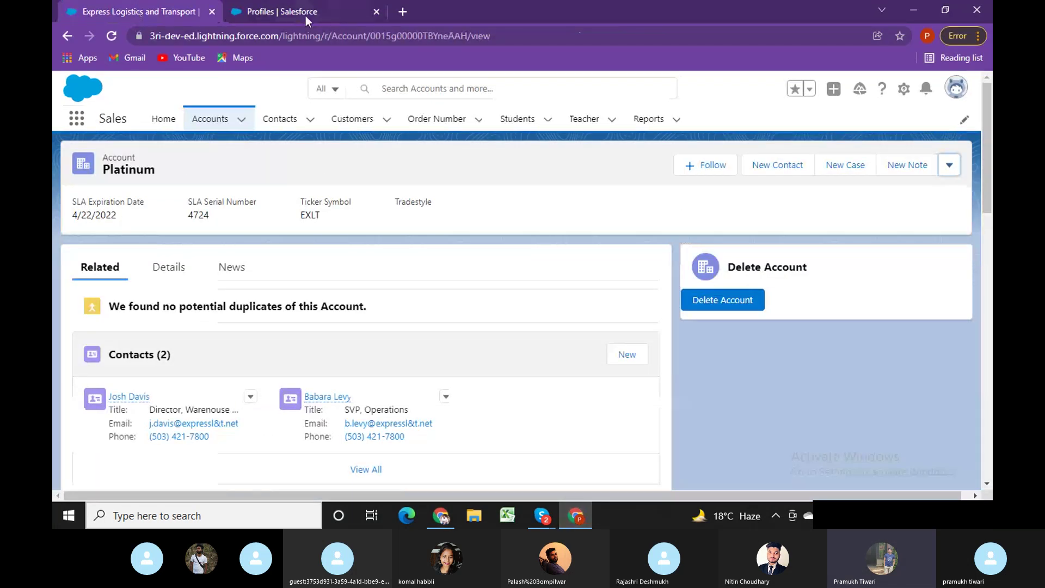
click(330, 10)
click(449, 520)
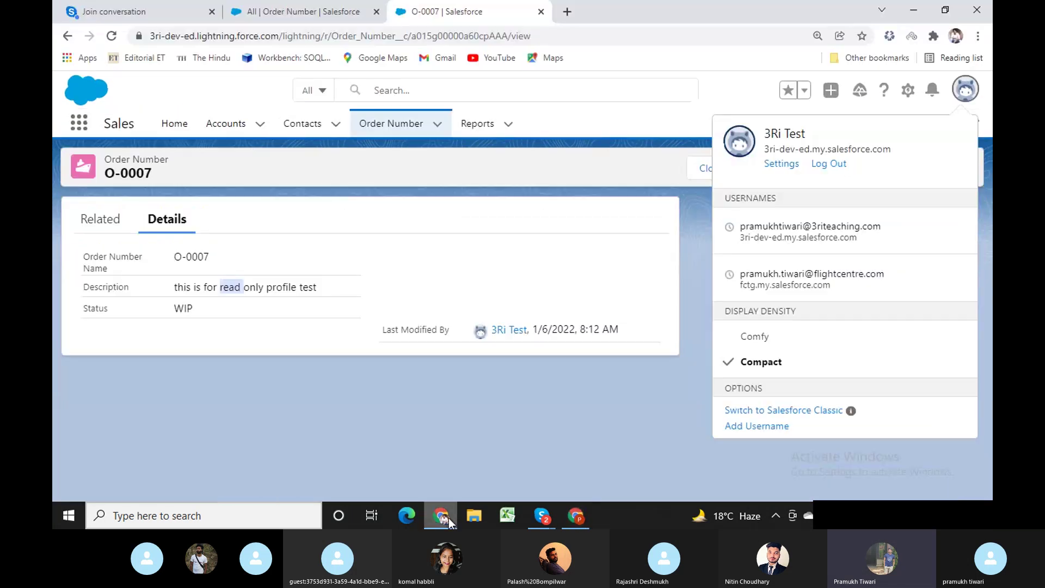
Switch to Salesforce Classic and open O-0007 from Recent Items for editing.
click(791, 412)
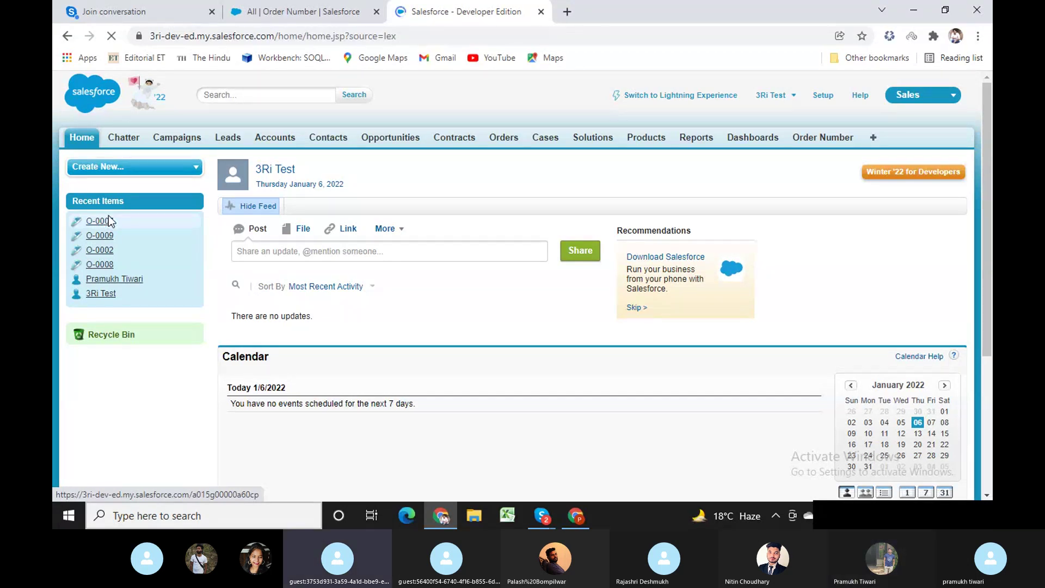
click(111, 220)
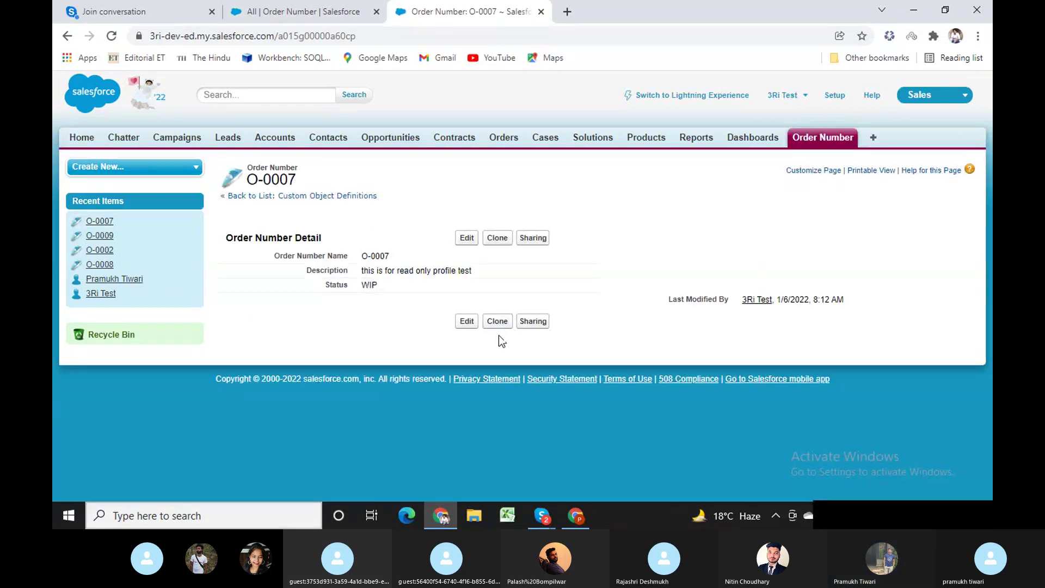
click(467, 239)
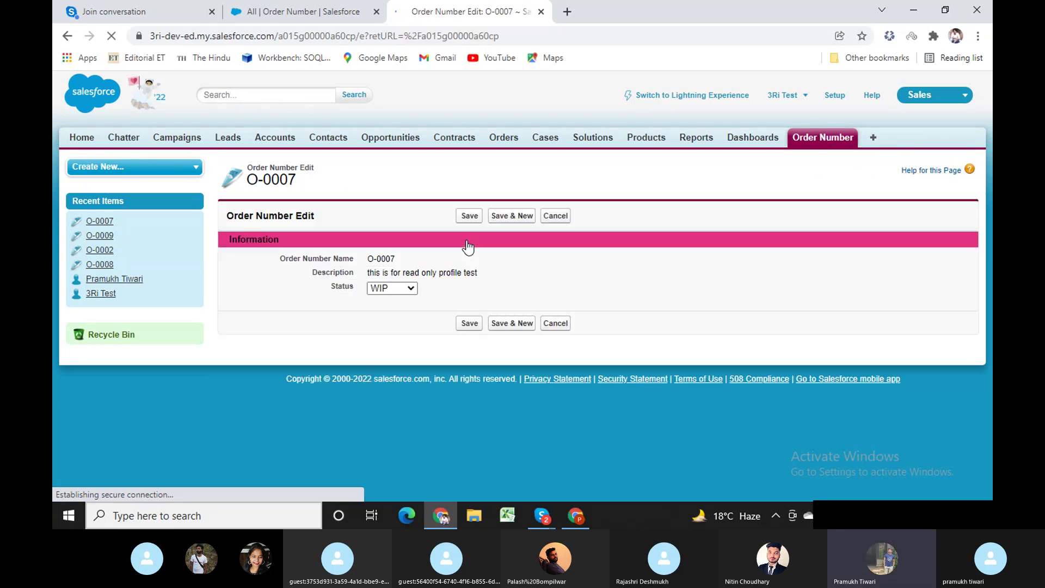
Change Status to Pending and back to WIP, then save the O-0007 record.
click(397, 288)
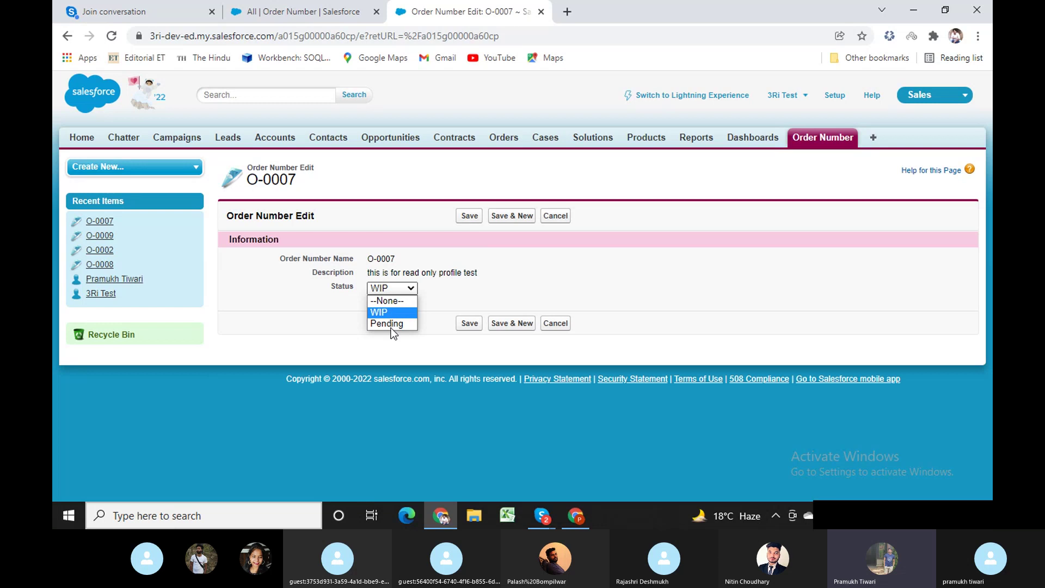
click(391, 324)
click(393, 289)
click(388, 311)
click(464, 221)
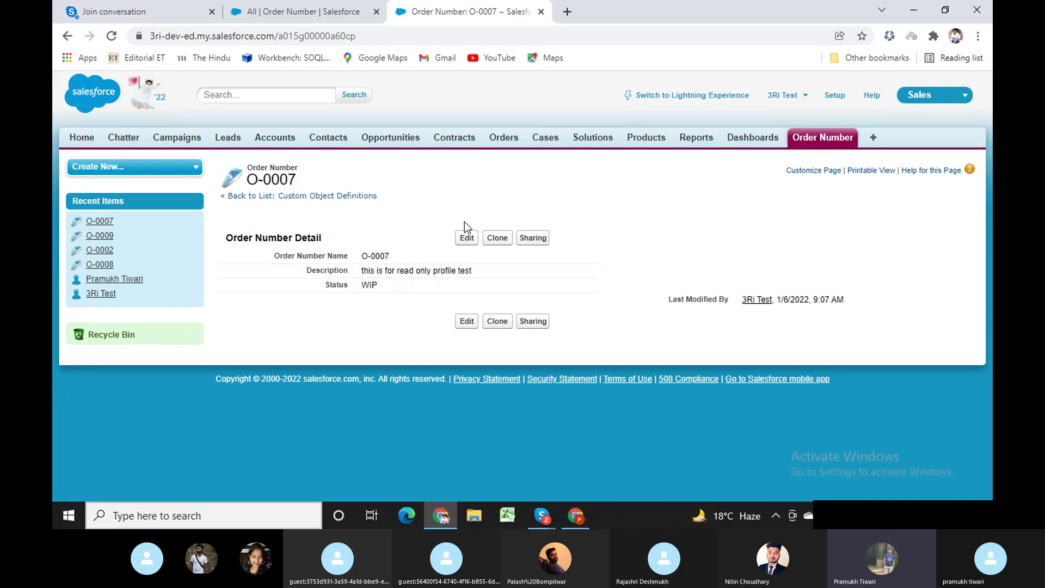
click(576, 515)
Close the admin's browser window, leaving the Classic O-0007 record showing.
click(152, 13)
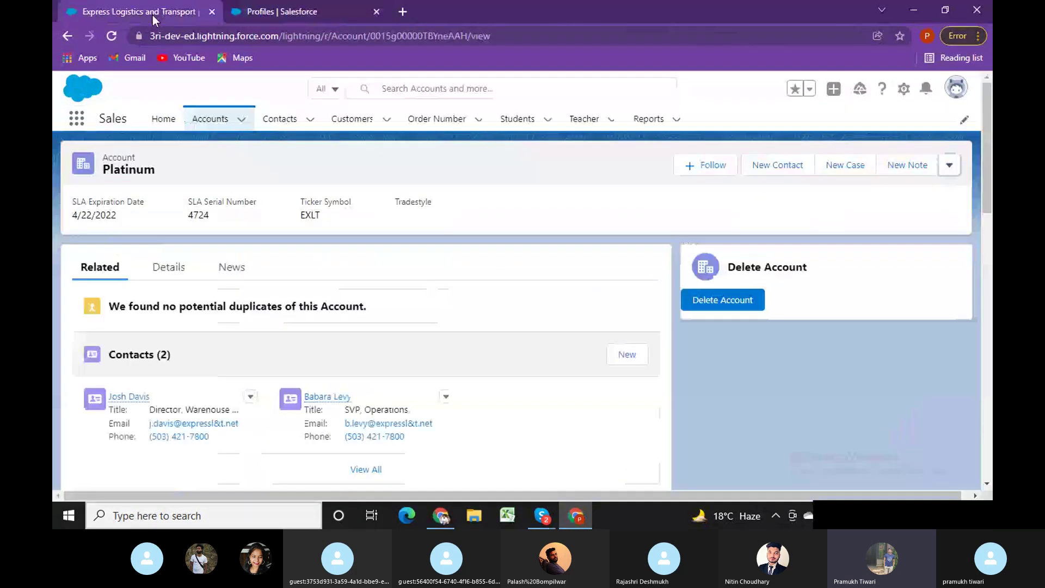
click(441, 515)
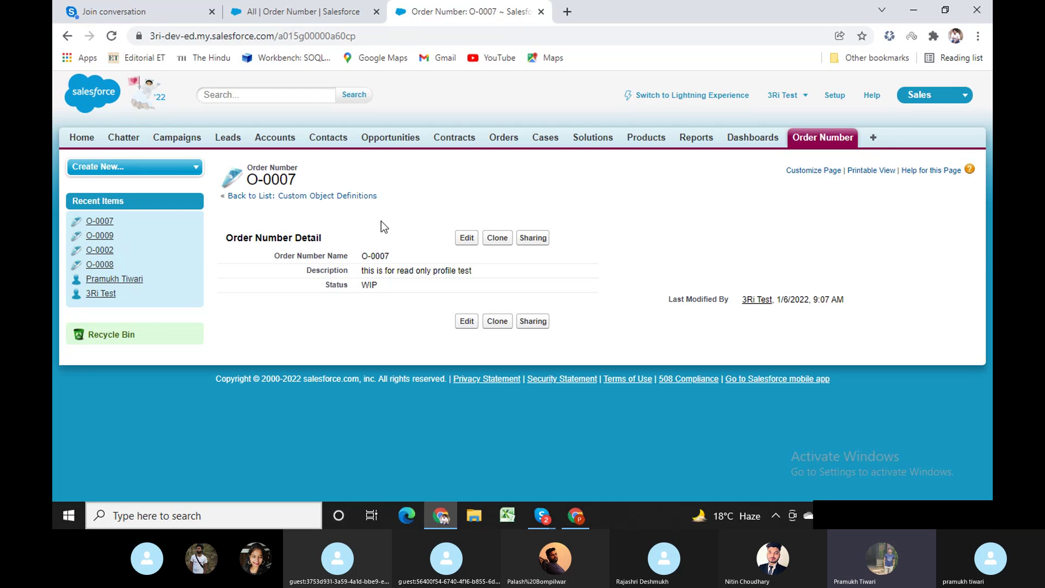
click(584, 520)
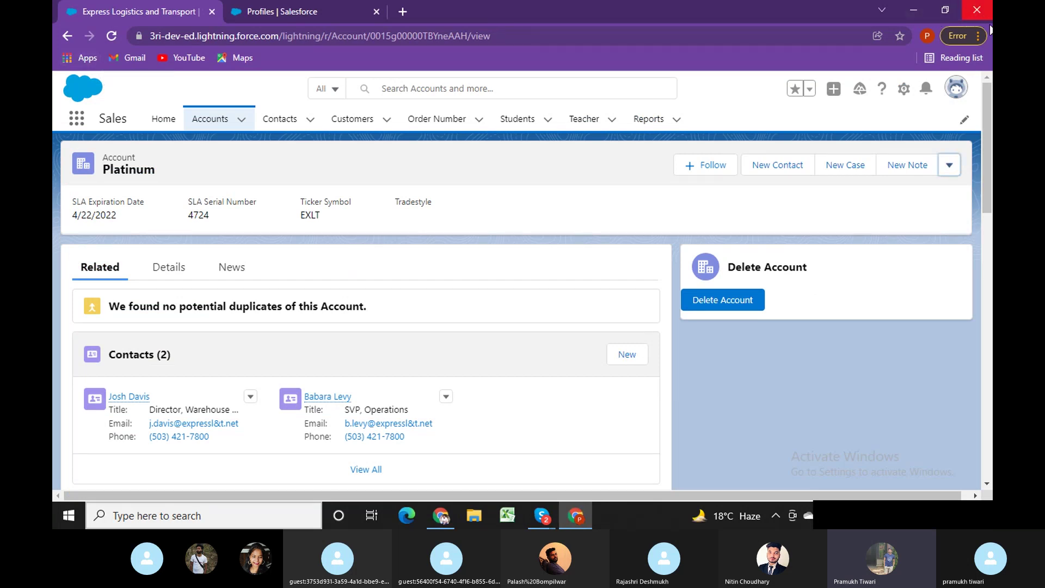
click(976, 19)
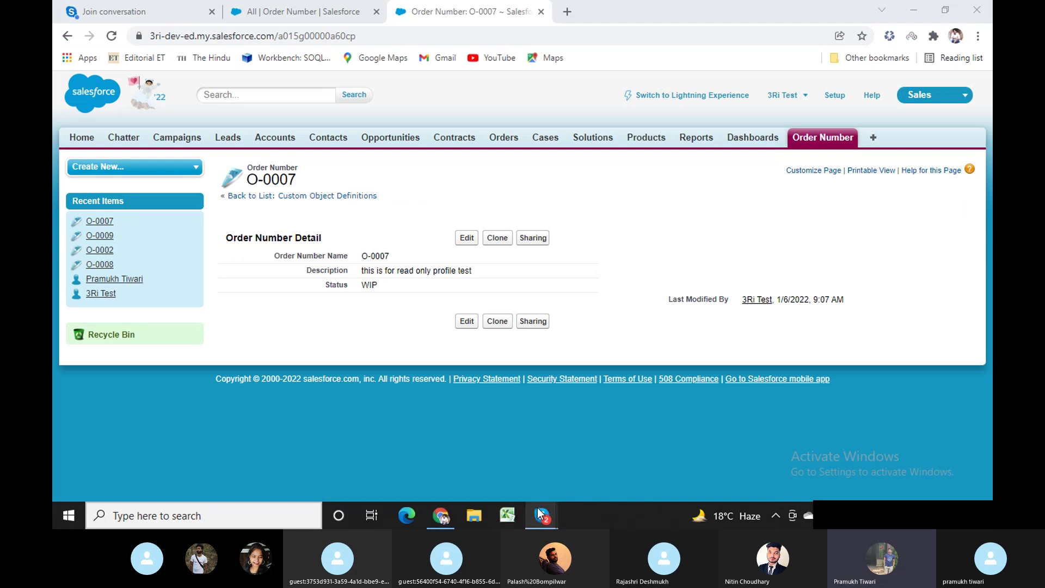
Bring the Skype [2] call window forward and stop sharing the screen.
mouse_move(541, 516)
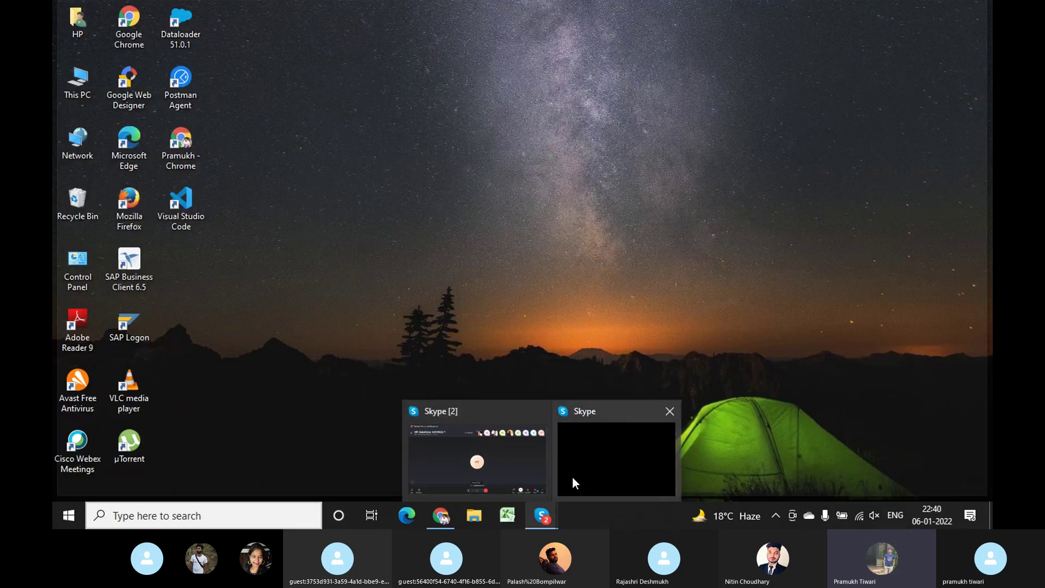
click(497, 454)
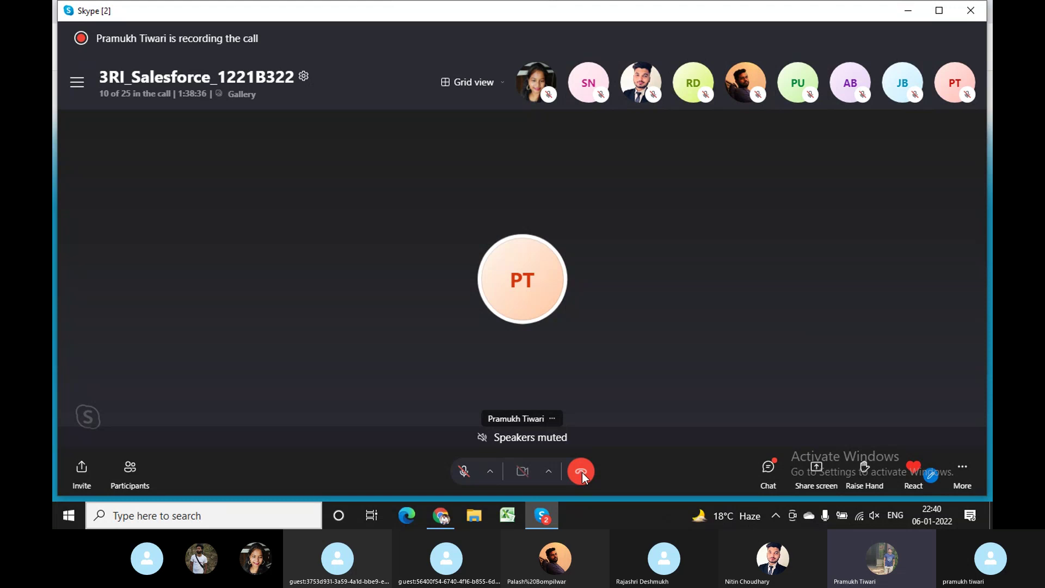
click(581, 471)
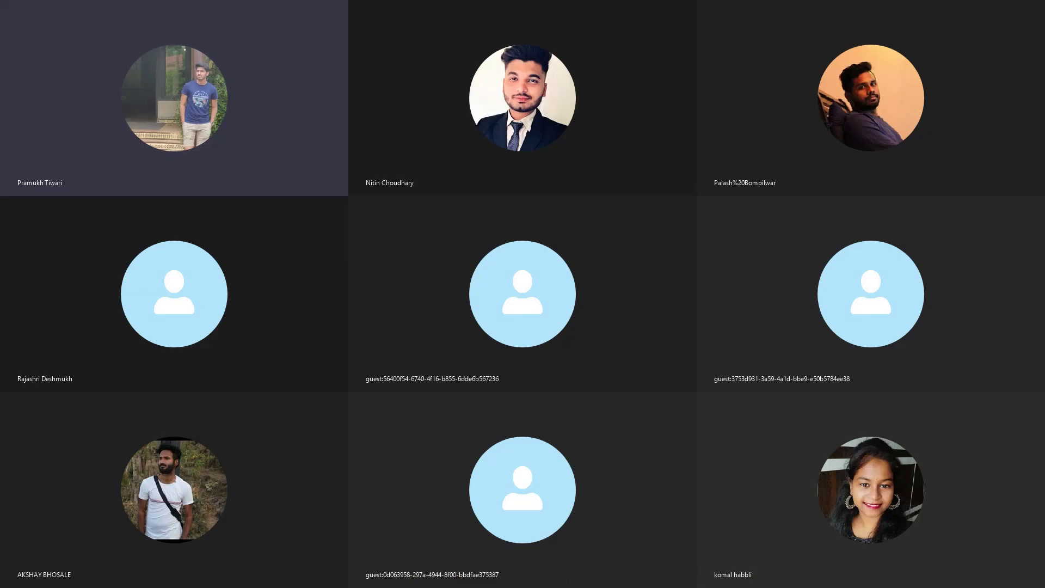